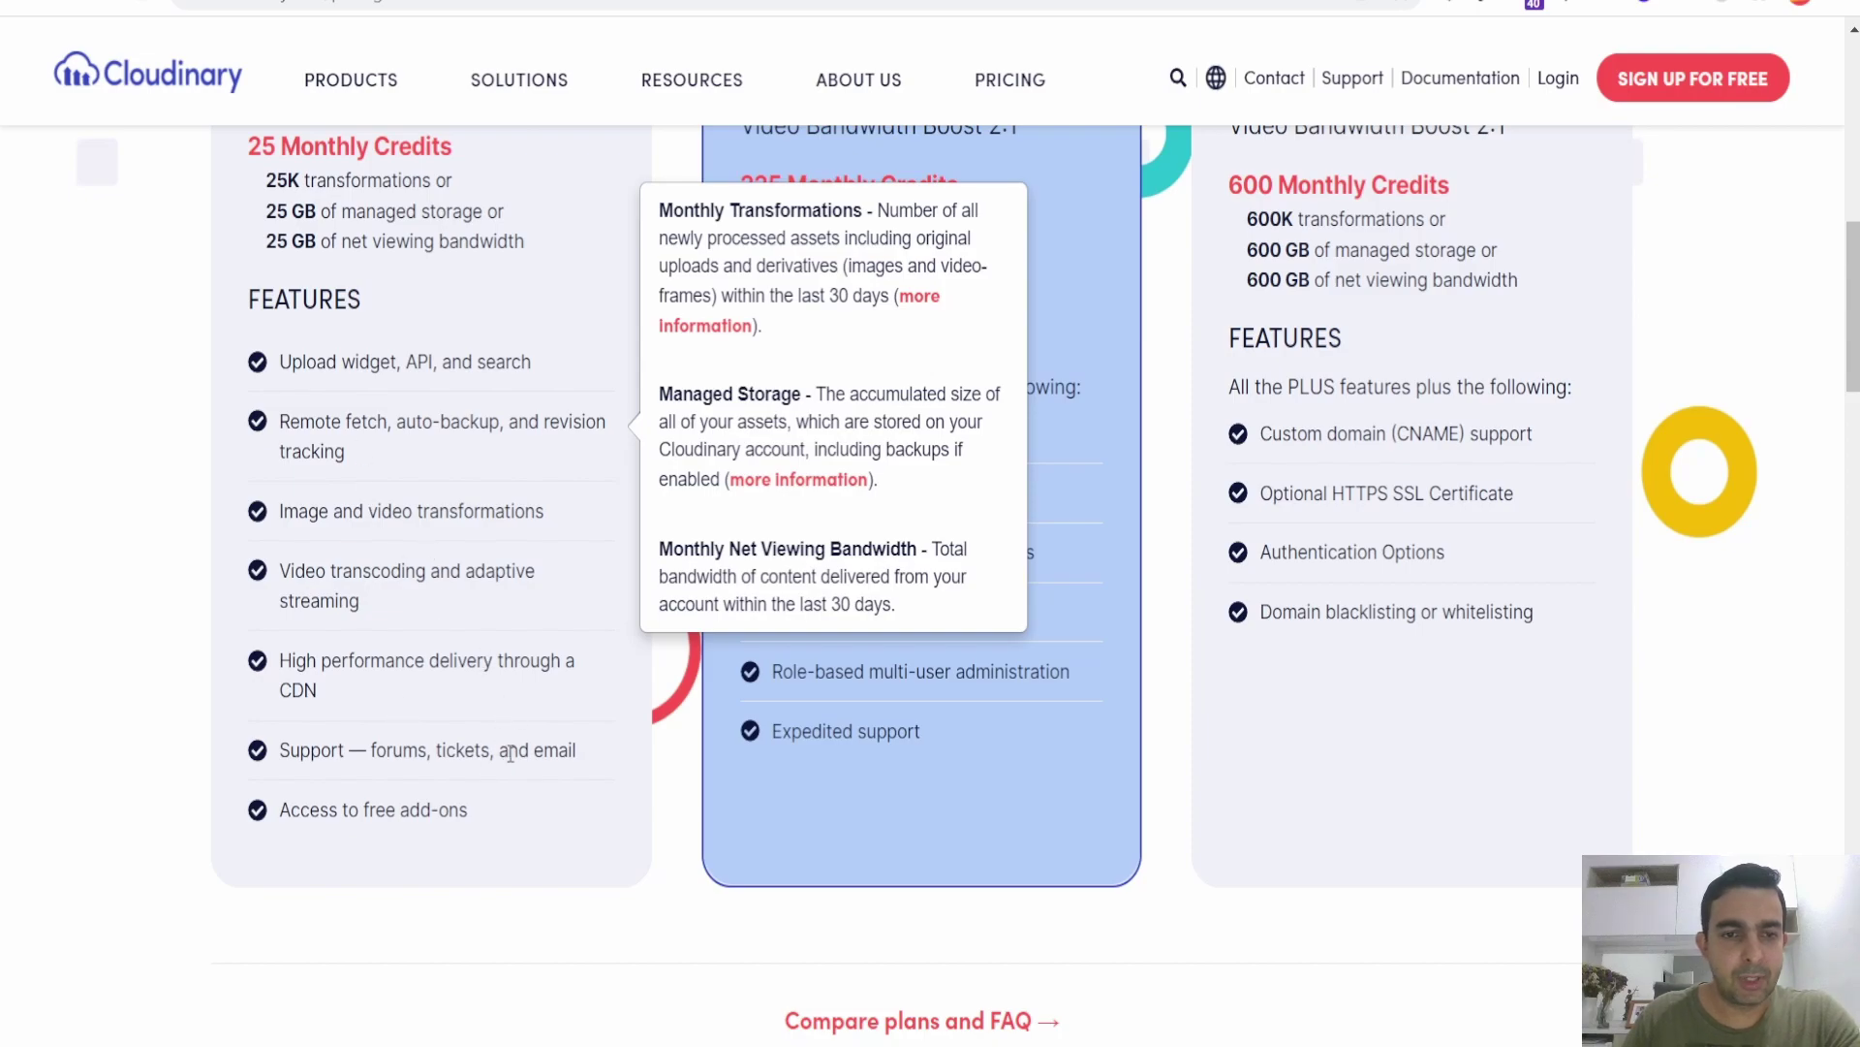
Compare the prices, monthly credits and features of the Free, Plus and Advanced plans on the Cloudinary pricing page.
{"action": "scroll", "coordinate": [585, 789], "scroll_direction": "up", "scroll_amount": 4}
{"action": "scroll", "coordinate": [577, 620], "scroll_direction": "up", "scroll_amount": 3}
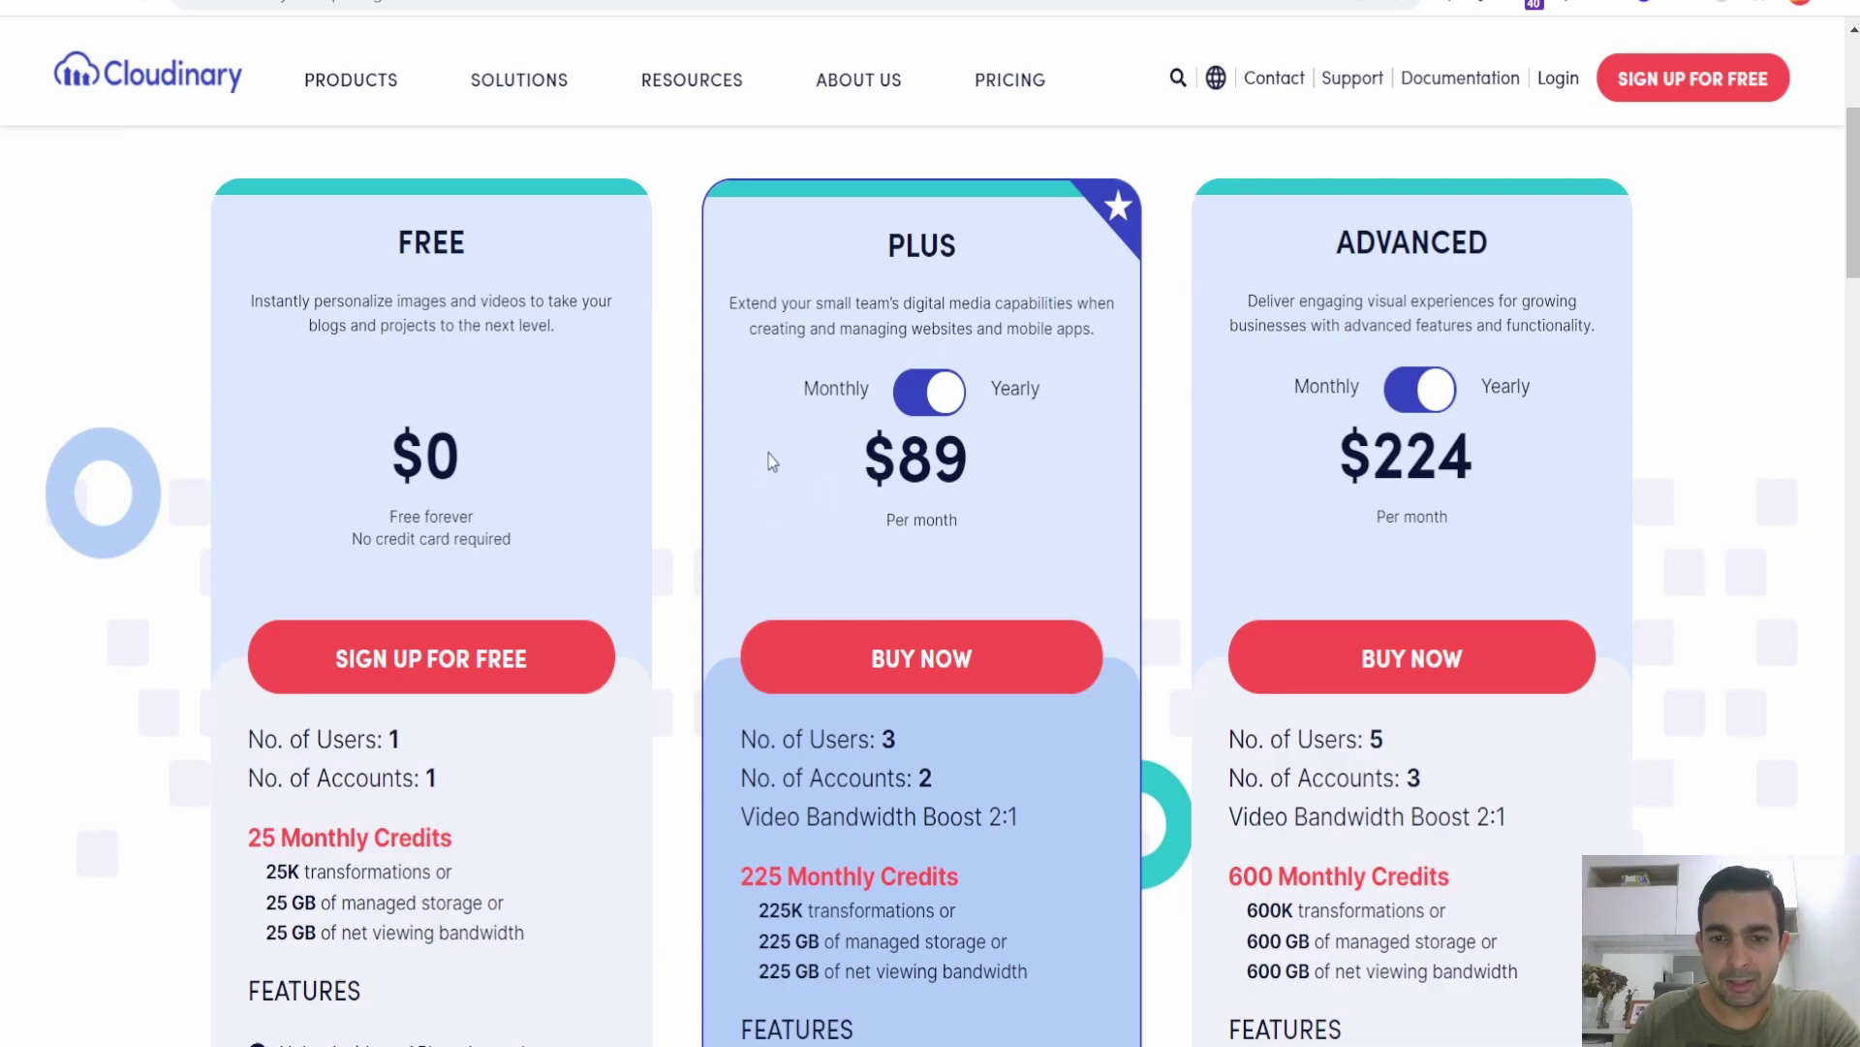
{"action": "scroll", "coordinate": [773, 462], "scroll_direction": "down", "scroll_amount": 4}
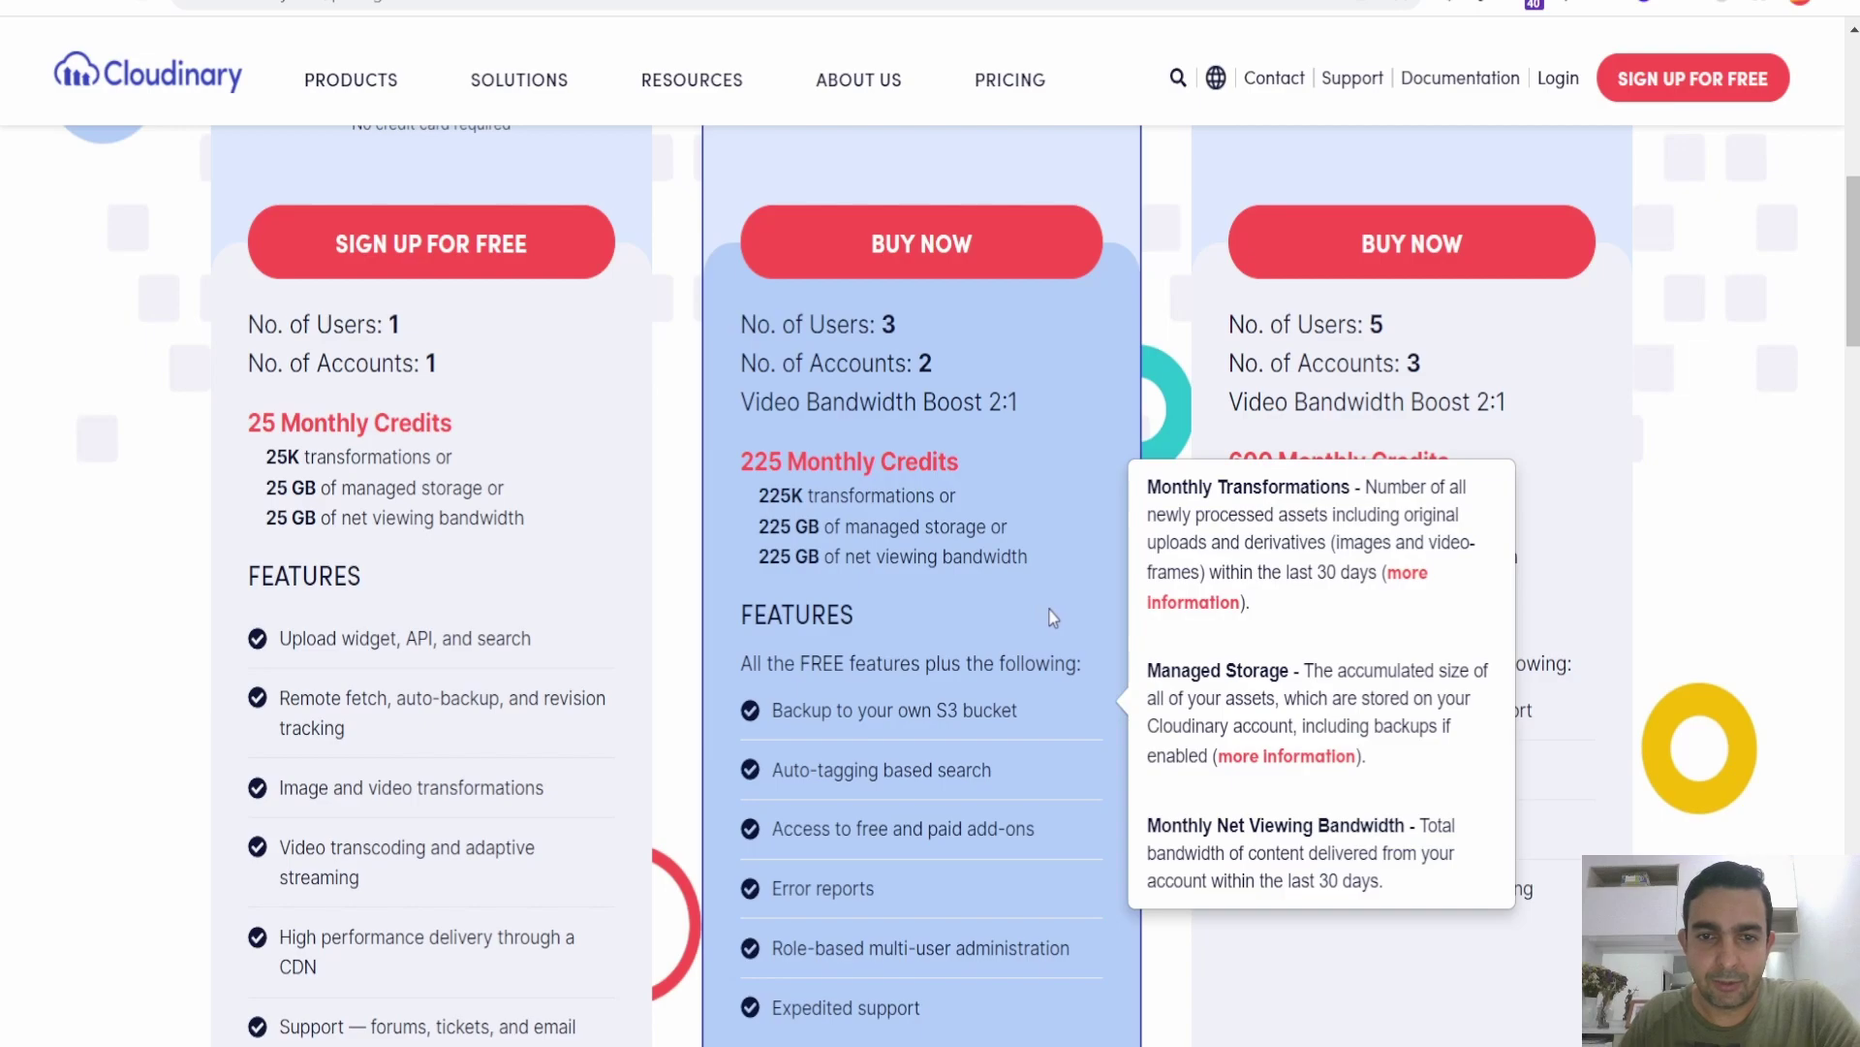
{"action": "scroll", "coordinate": [1061, 620], "scroll_direction": "up", "scroll_amount": 3}
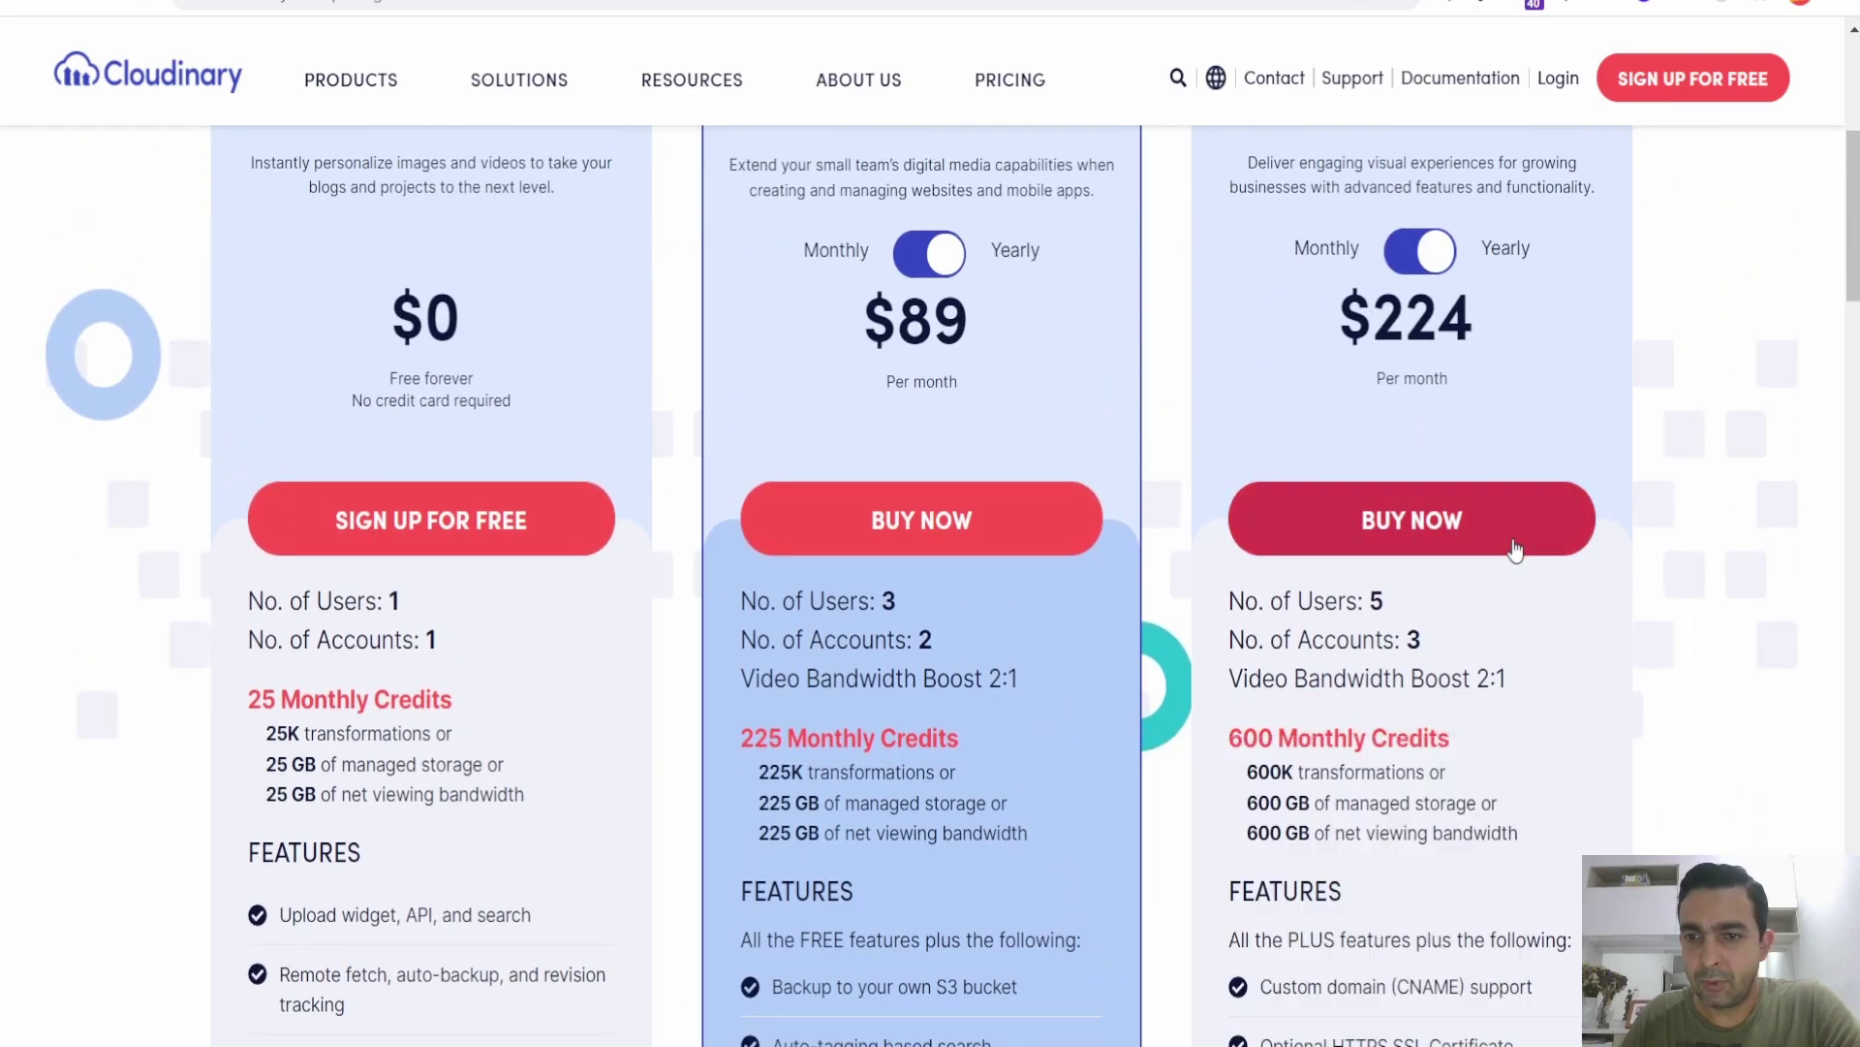
{"action": "scroll", "coordinate": [1487, 750], "scroll_direction": "down", "scroll_amount": 2}
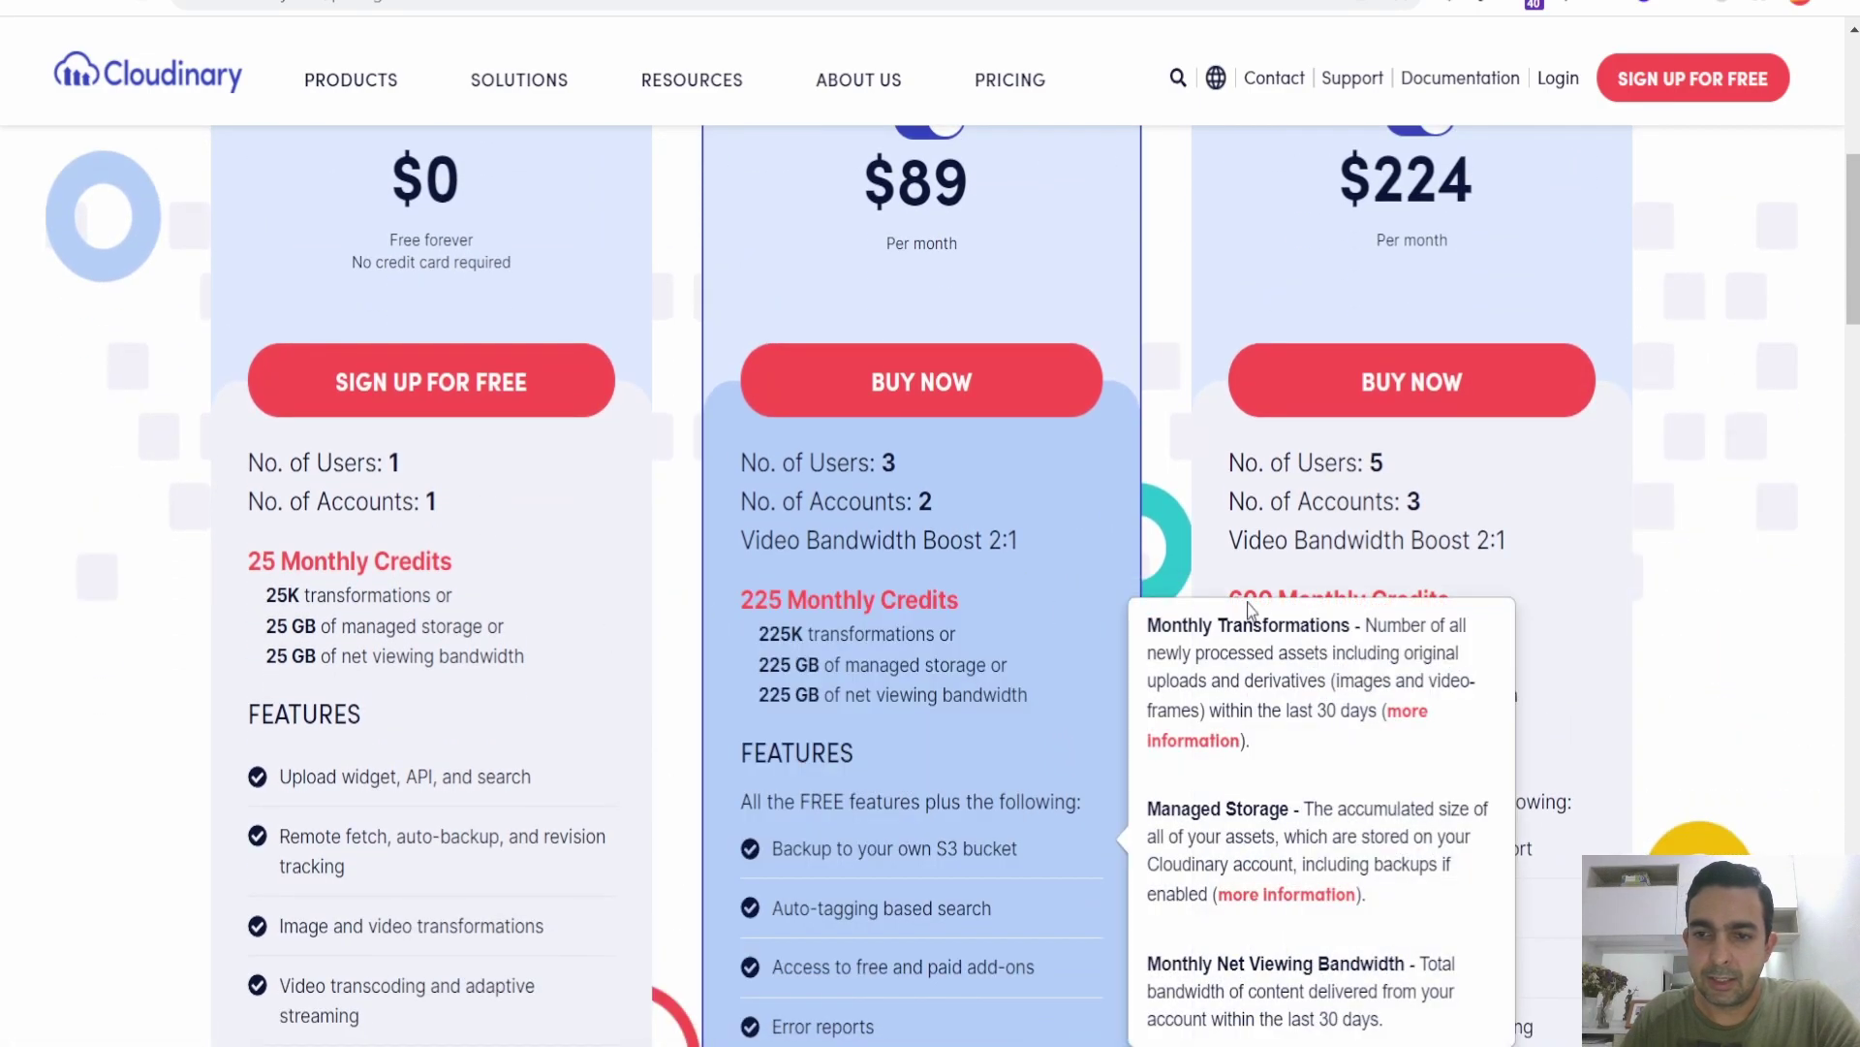
{"action": "scroll", "coordinate": [685, 559], "scroll_direction": "down", "scroll_amount": 6}
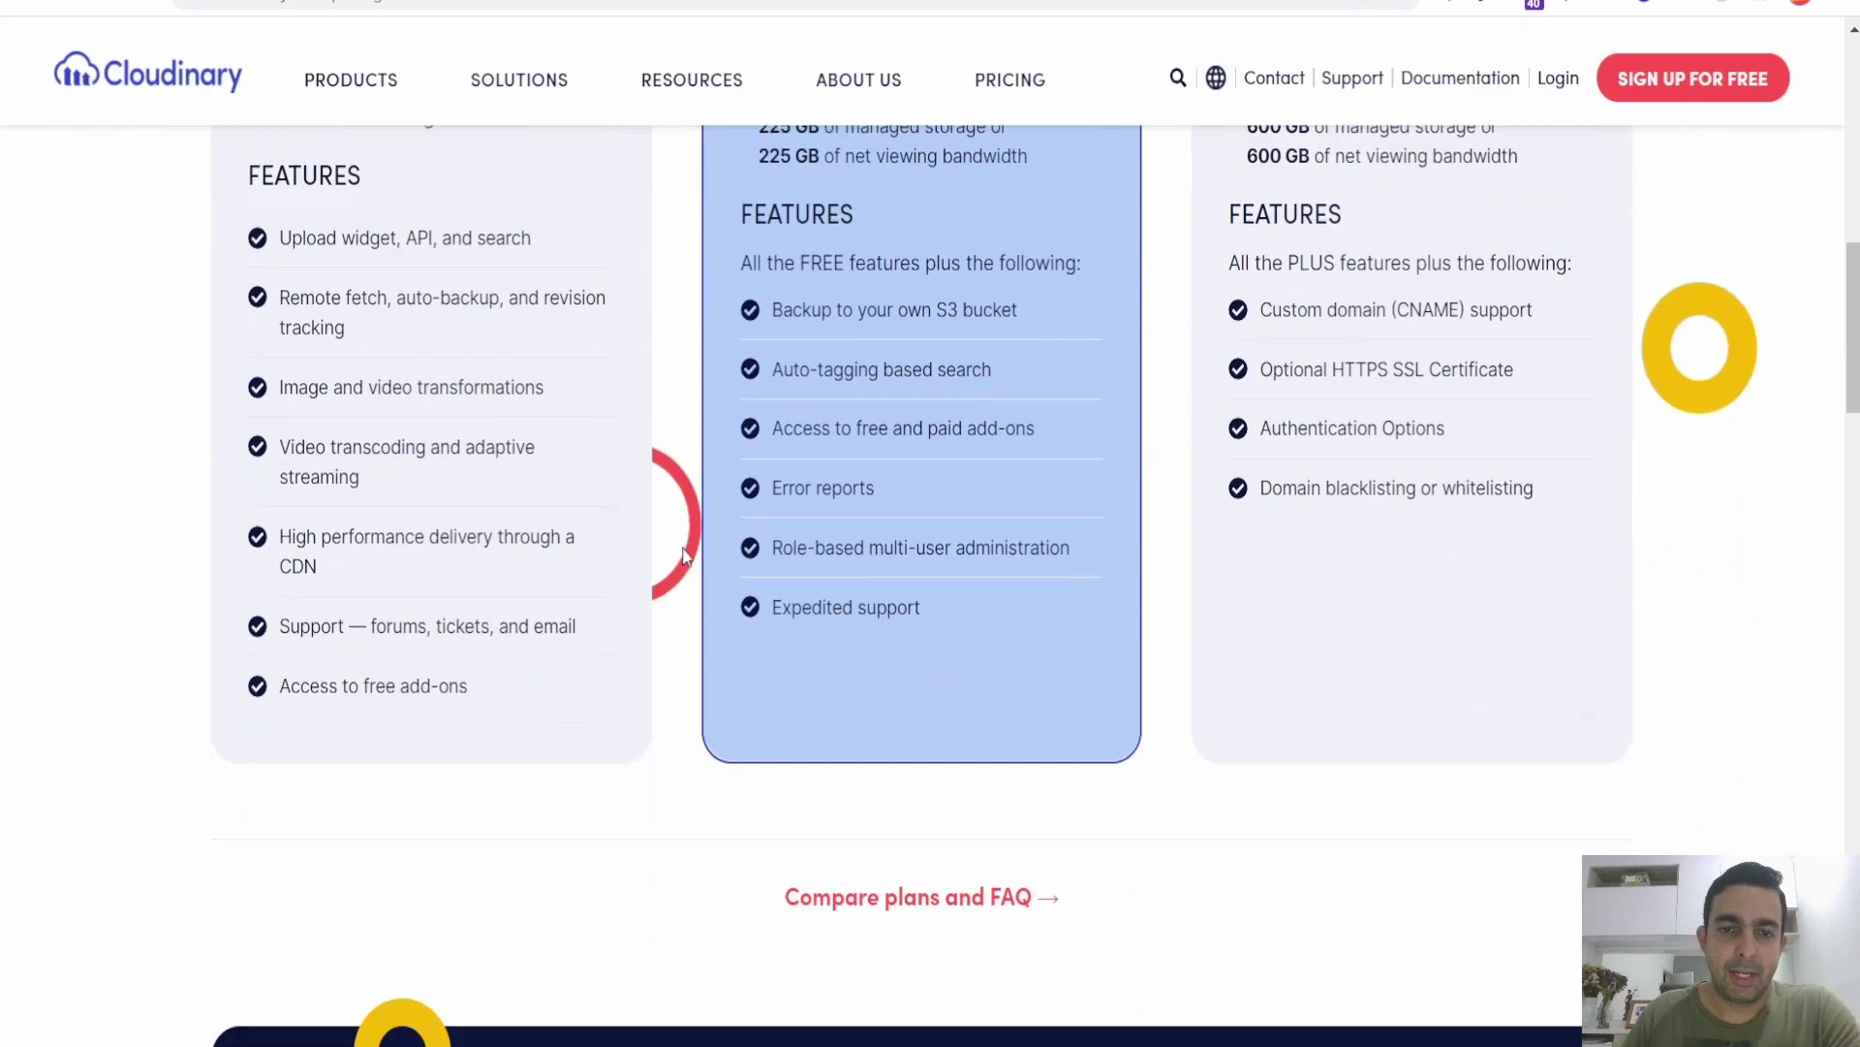
{"action": "scroll", "coordinate": [685, 553], "scroll_direction": "up", "scroll_amount": 13}
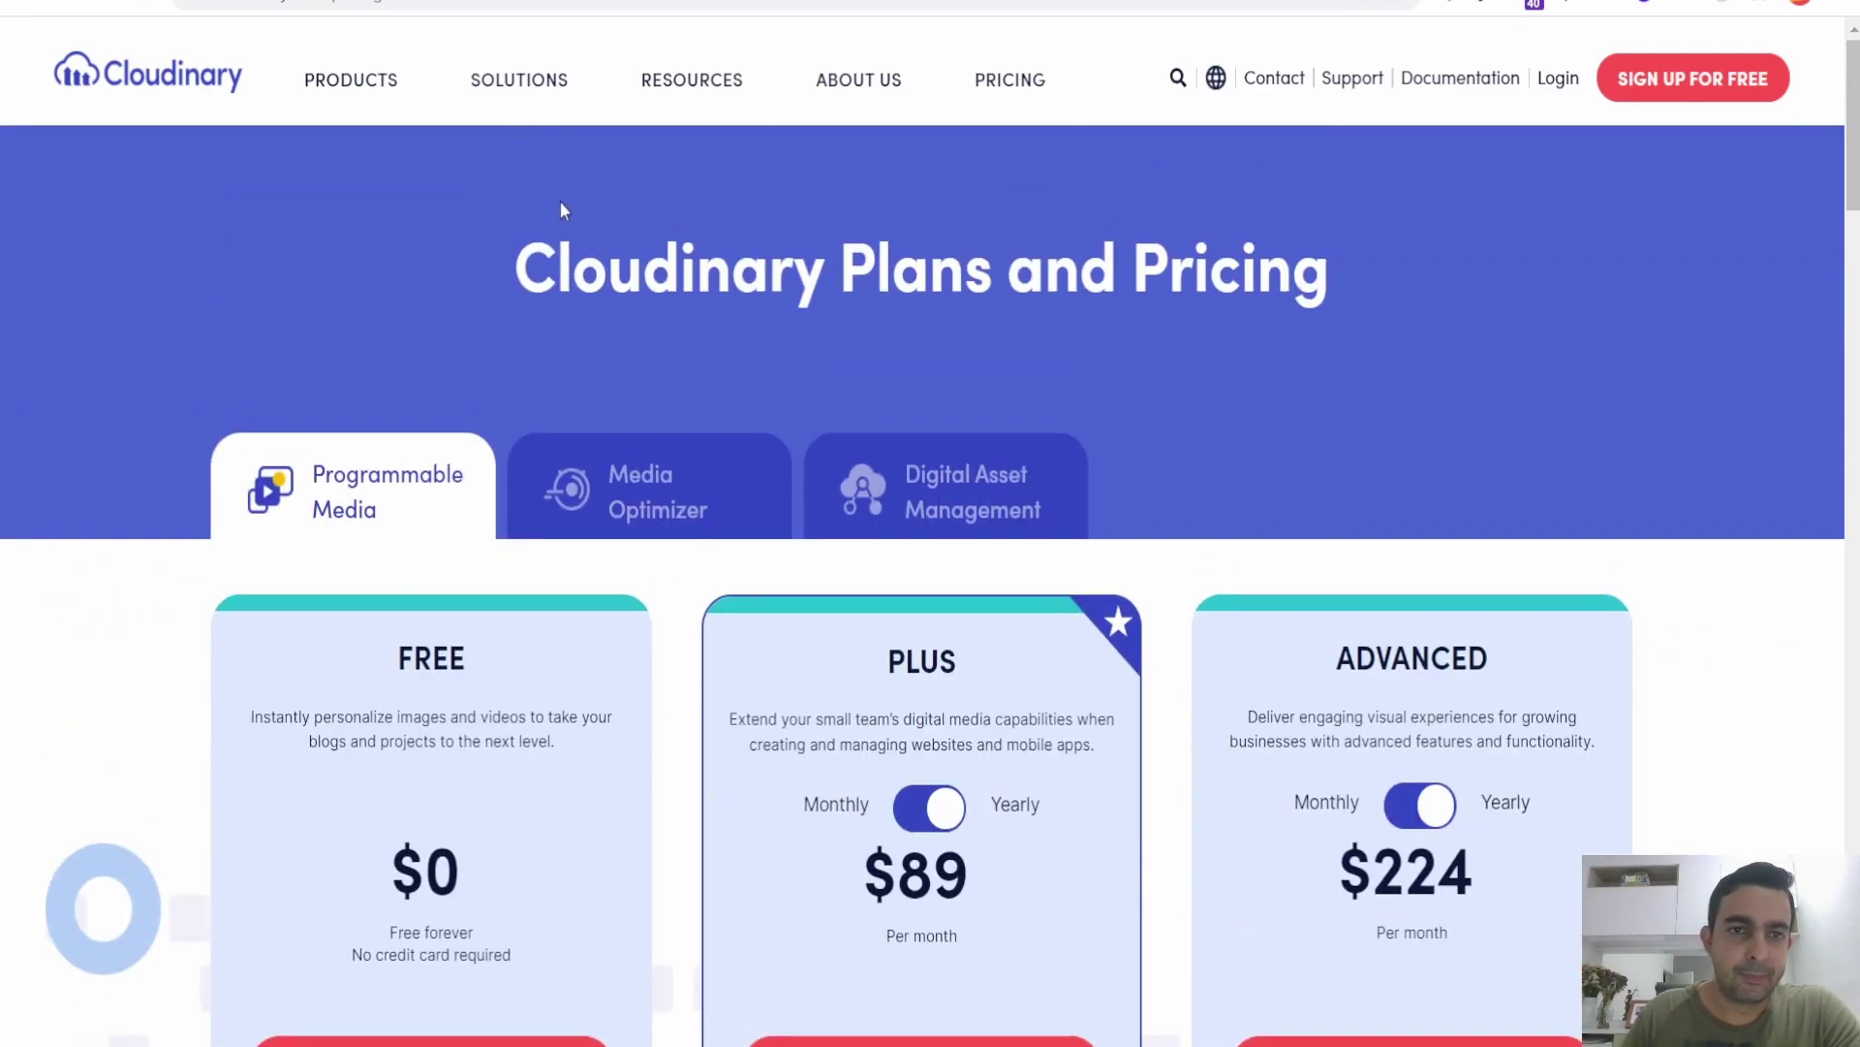
{"action": "scroll", "coordinate": [541, 359], "scroll_direction": "down", "scroll_amount": 4}
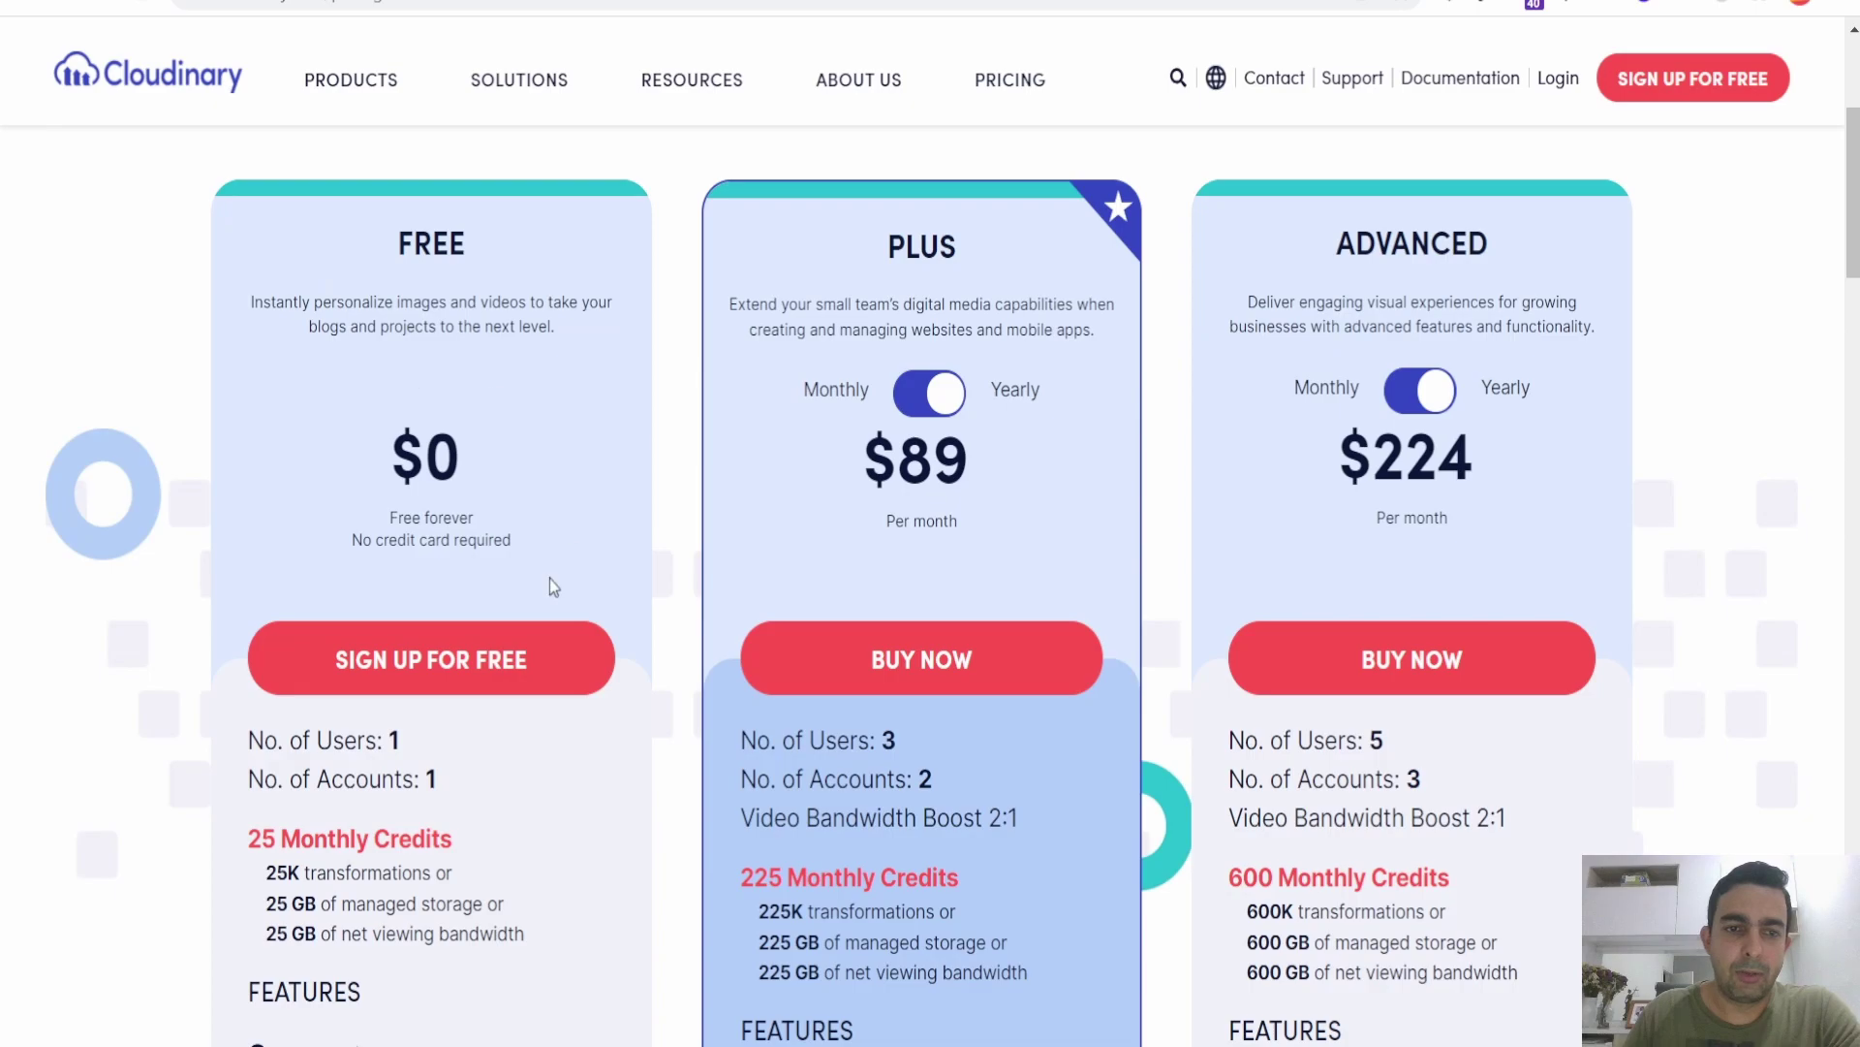
{"action": "scroll", "coordinate": [595, 482], "scroll_direction": "up", "scroll_amount": 4}
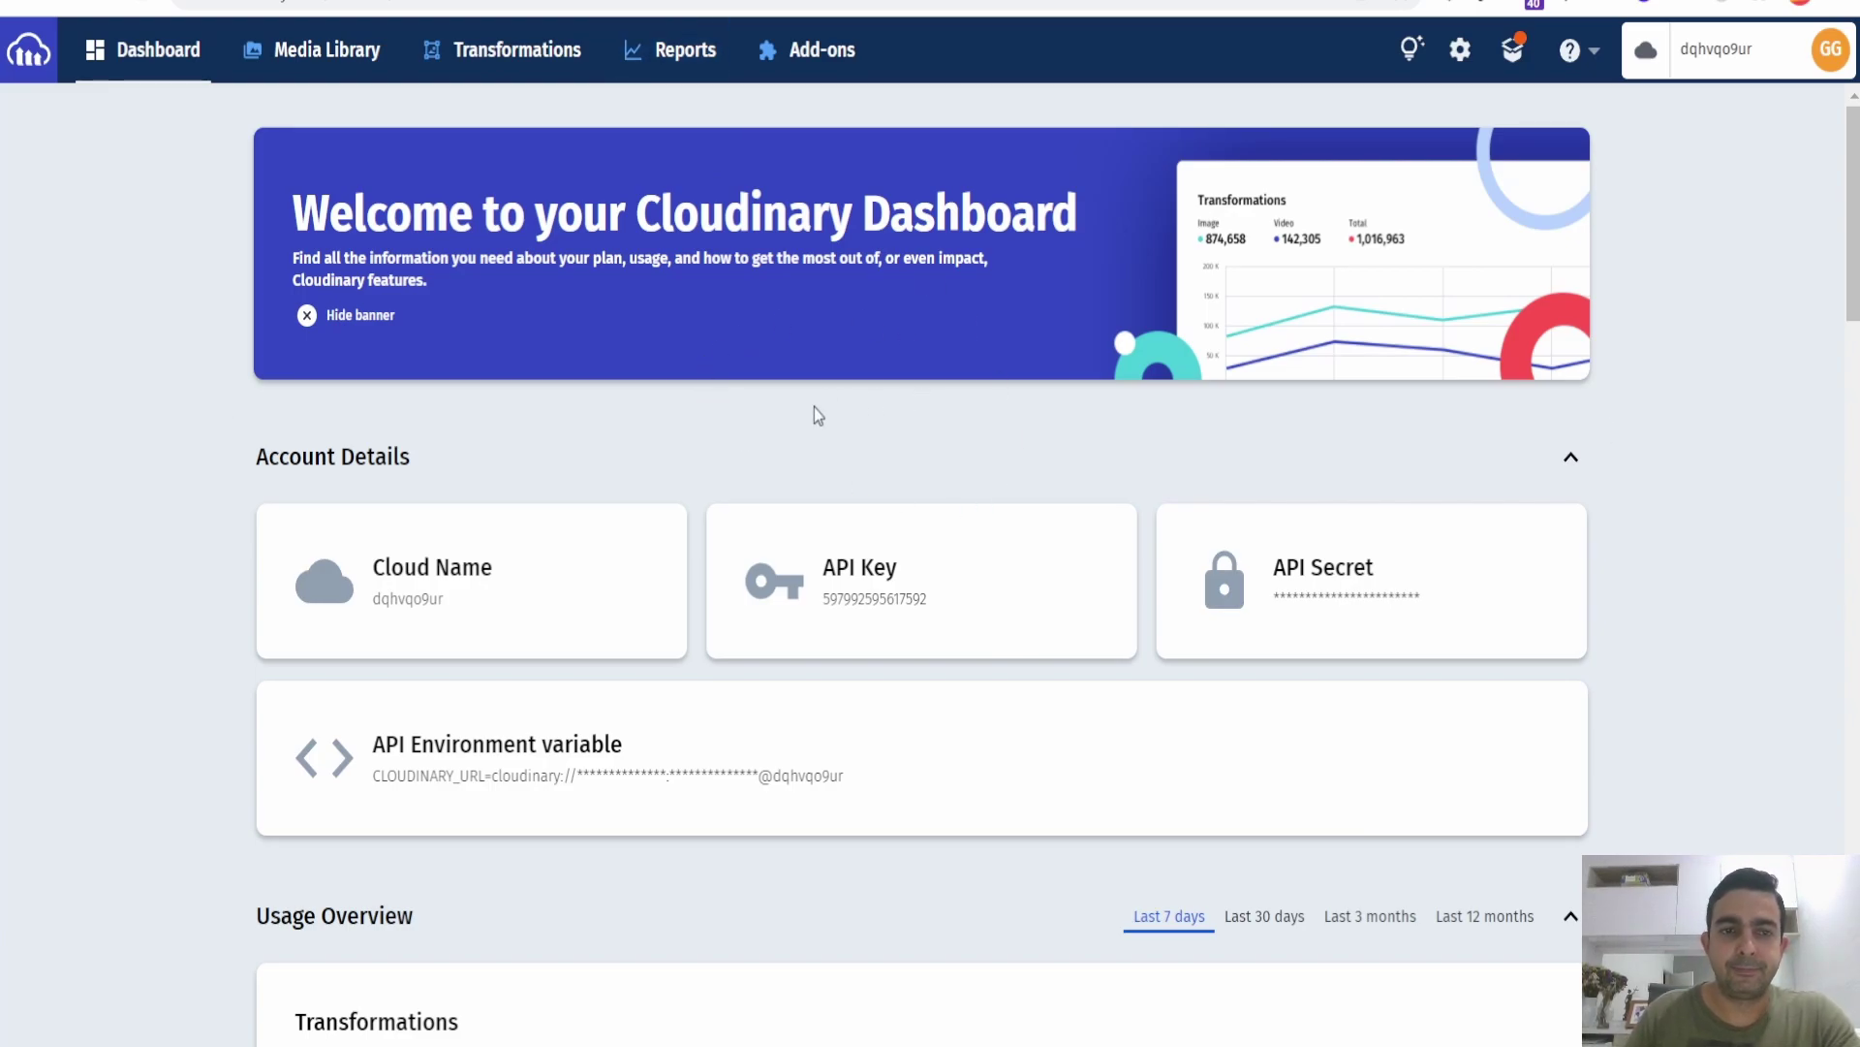
Review the Cloudinary image transformations guide from its introductory examples through the transformation URL syntax, flags and secure HTTPS URLs.
{"action": "key", "text": "ctrl+Tab"}
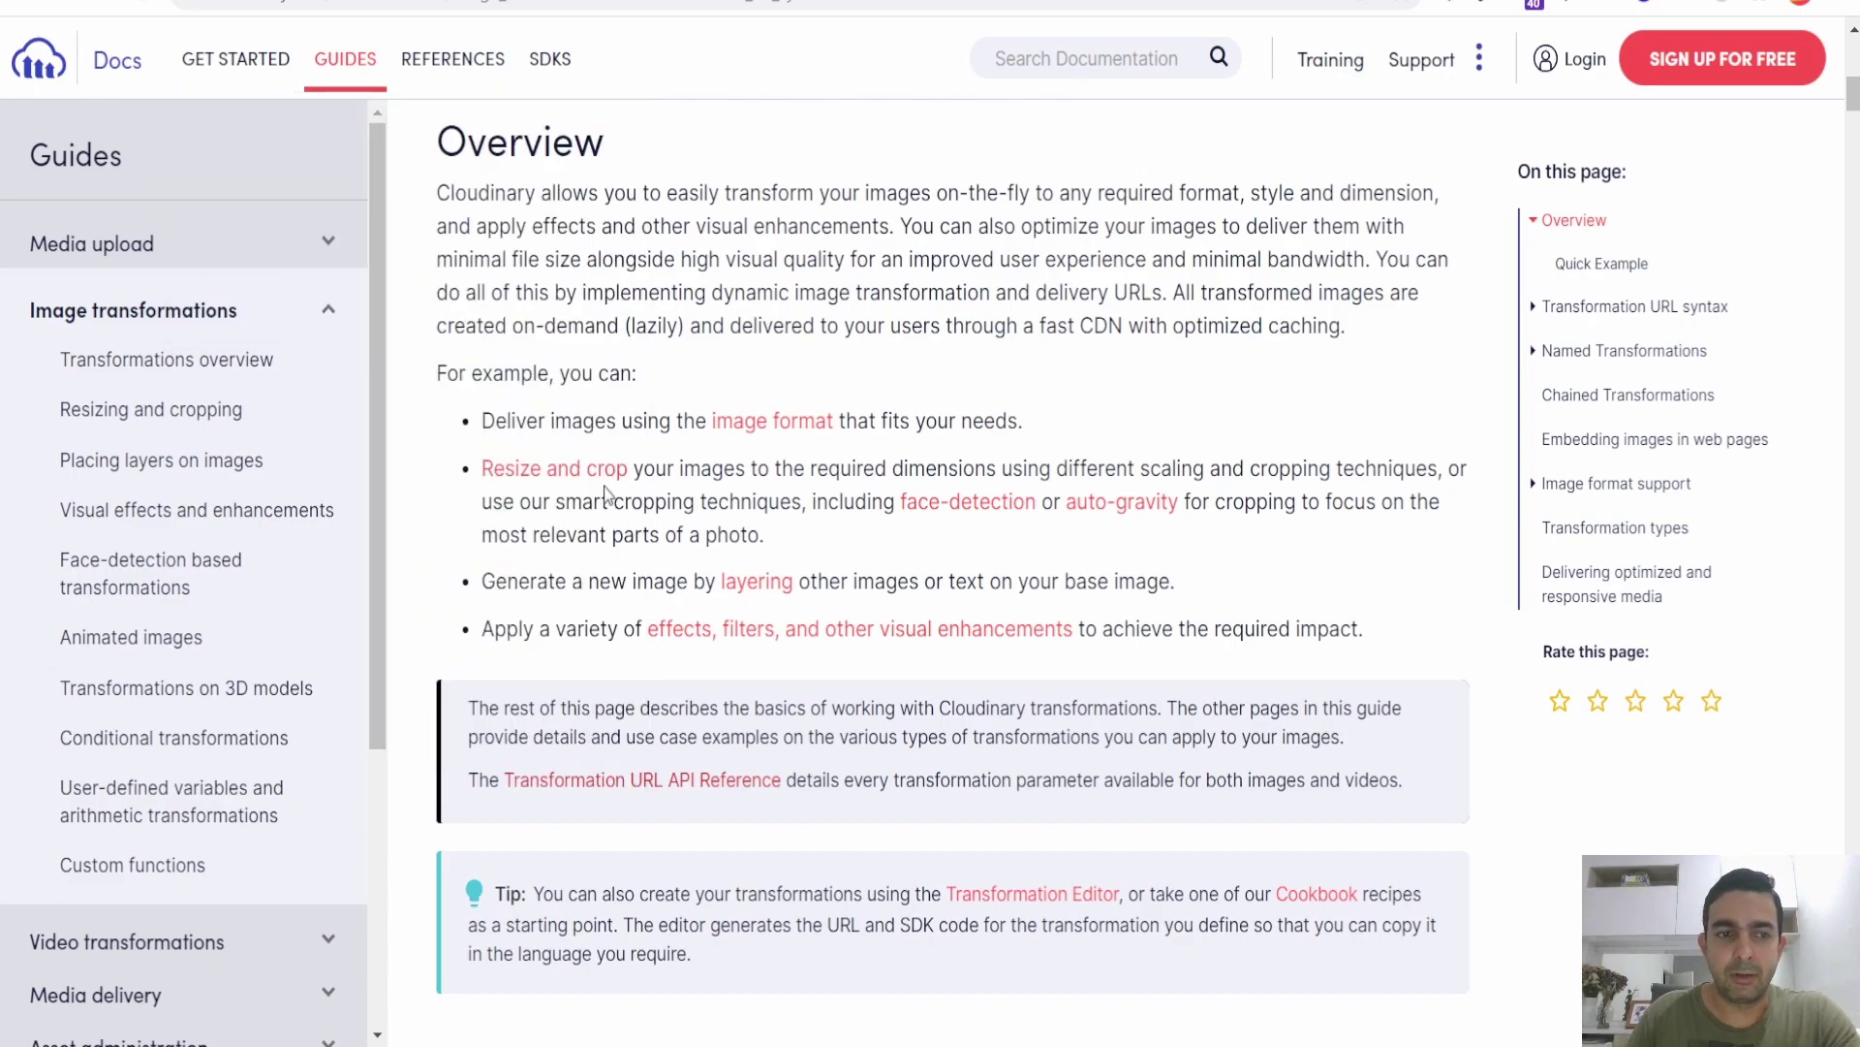
{"action": "scroll", "coordinate": [612, 462], "scroll_direction": "up", "scroll_amount": 8}
{"action": "scroll", "coordinate": [529, 506], "scroll_direction": "down", "scroll_amount": 1}
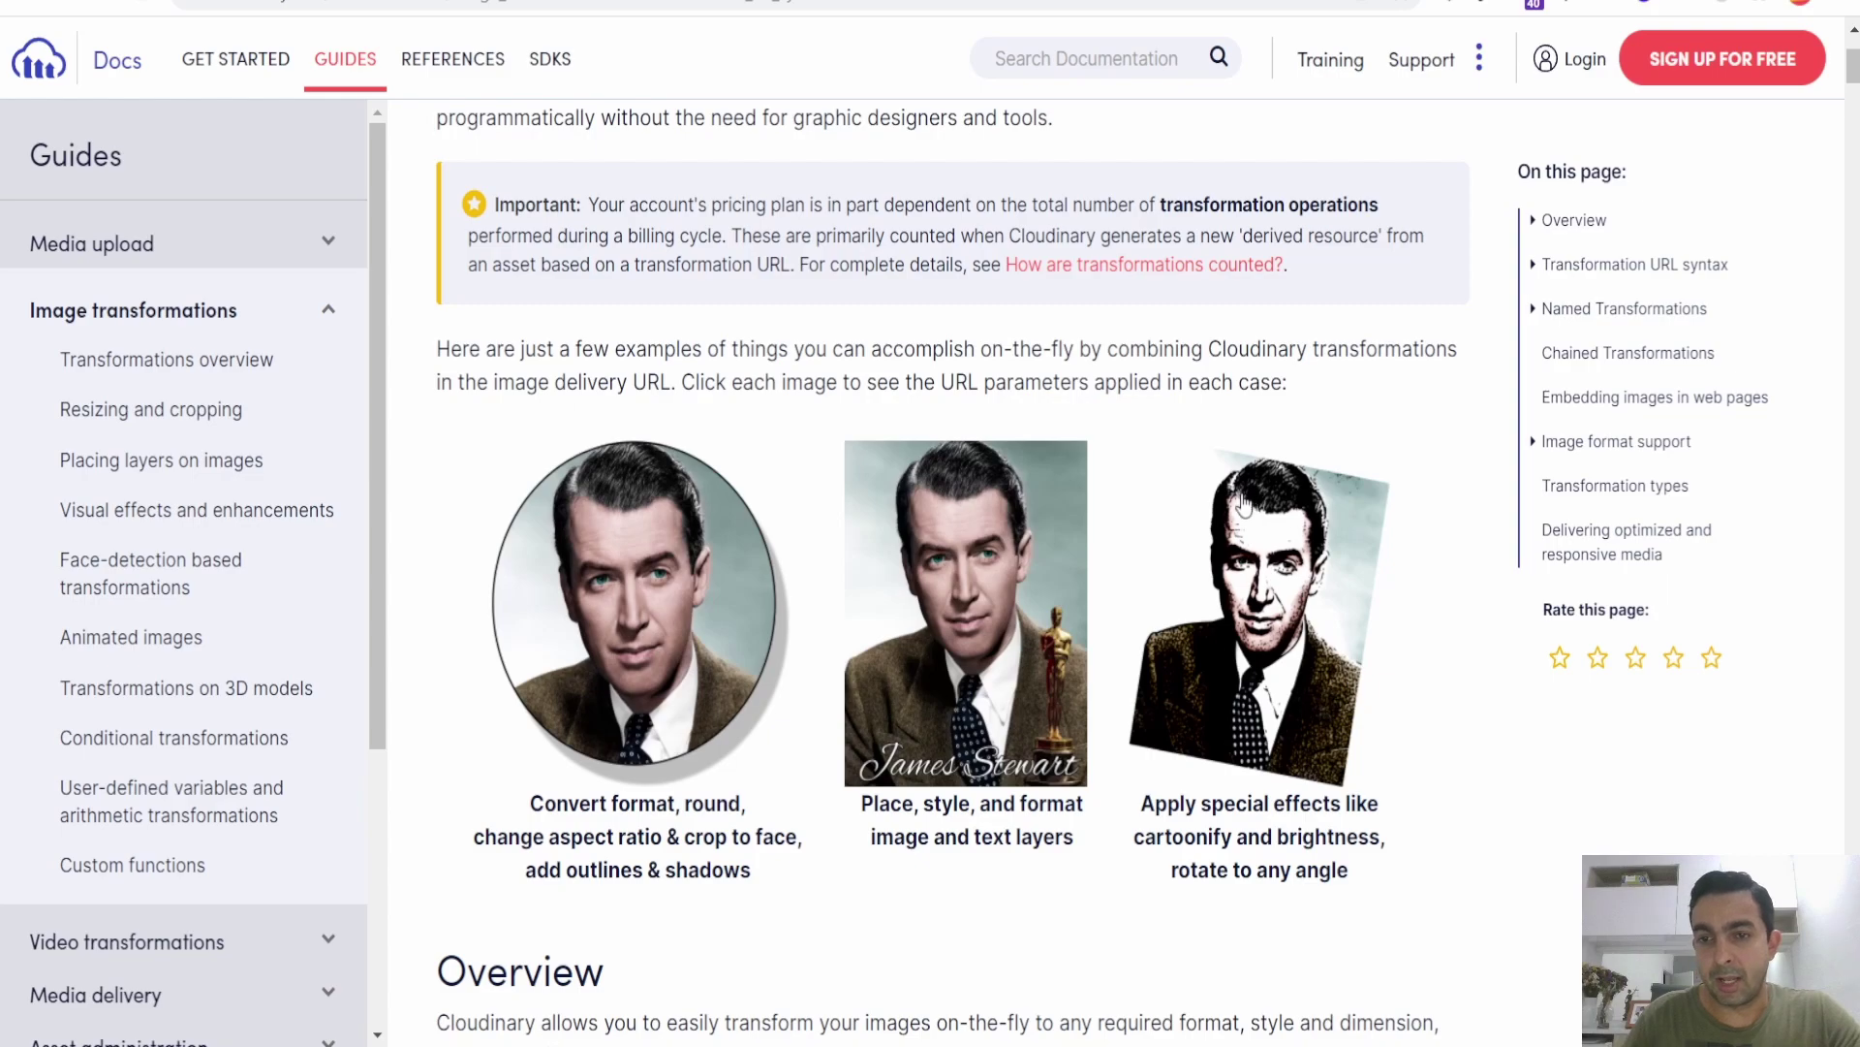
{"action": "scroll", "coordinate": [1287, 478], "scroll_direction": "down", "scroll_amount": 20}
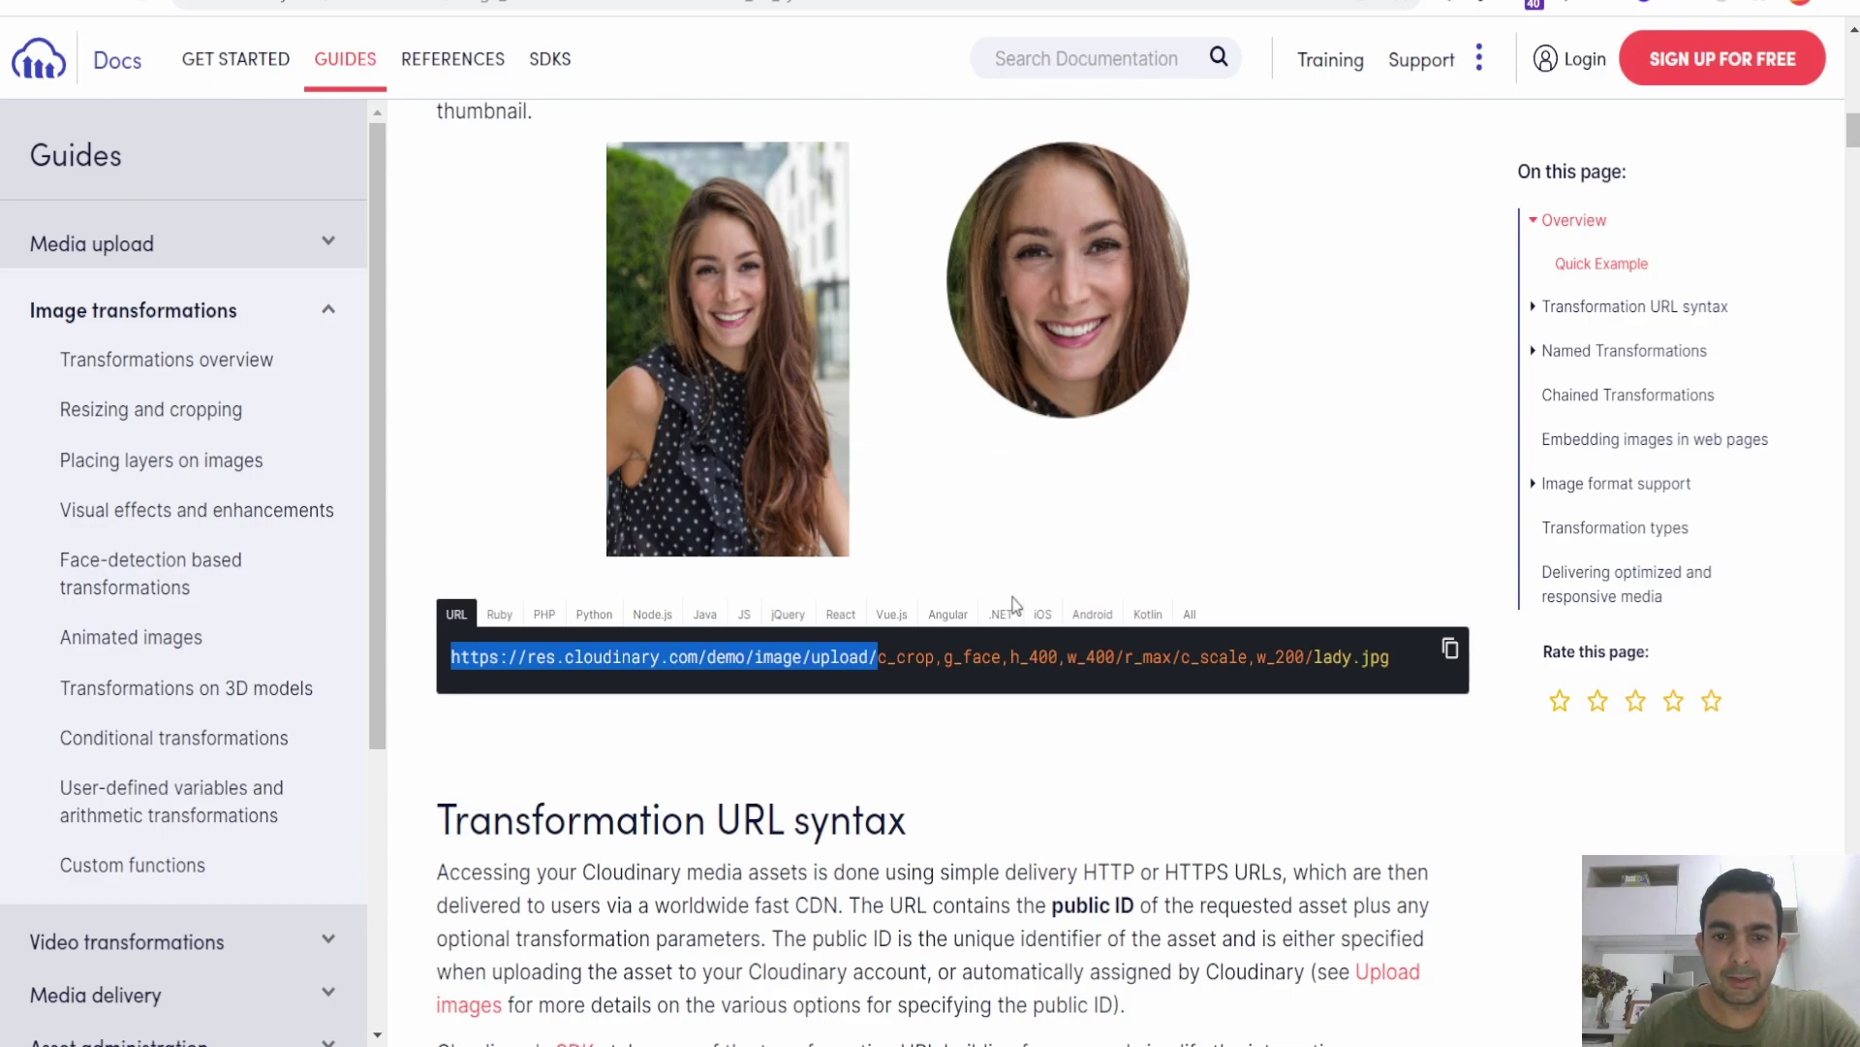
{"action": "scroll", "coordinate": [1016, 599], "scroll_direction": "down", "scroll_amount": 20}
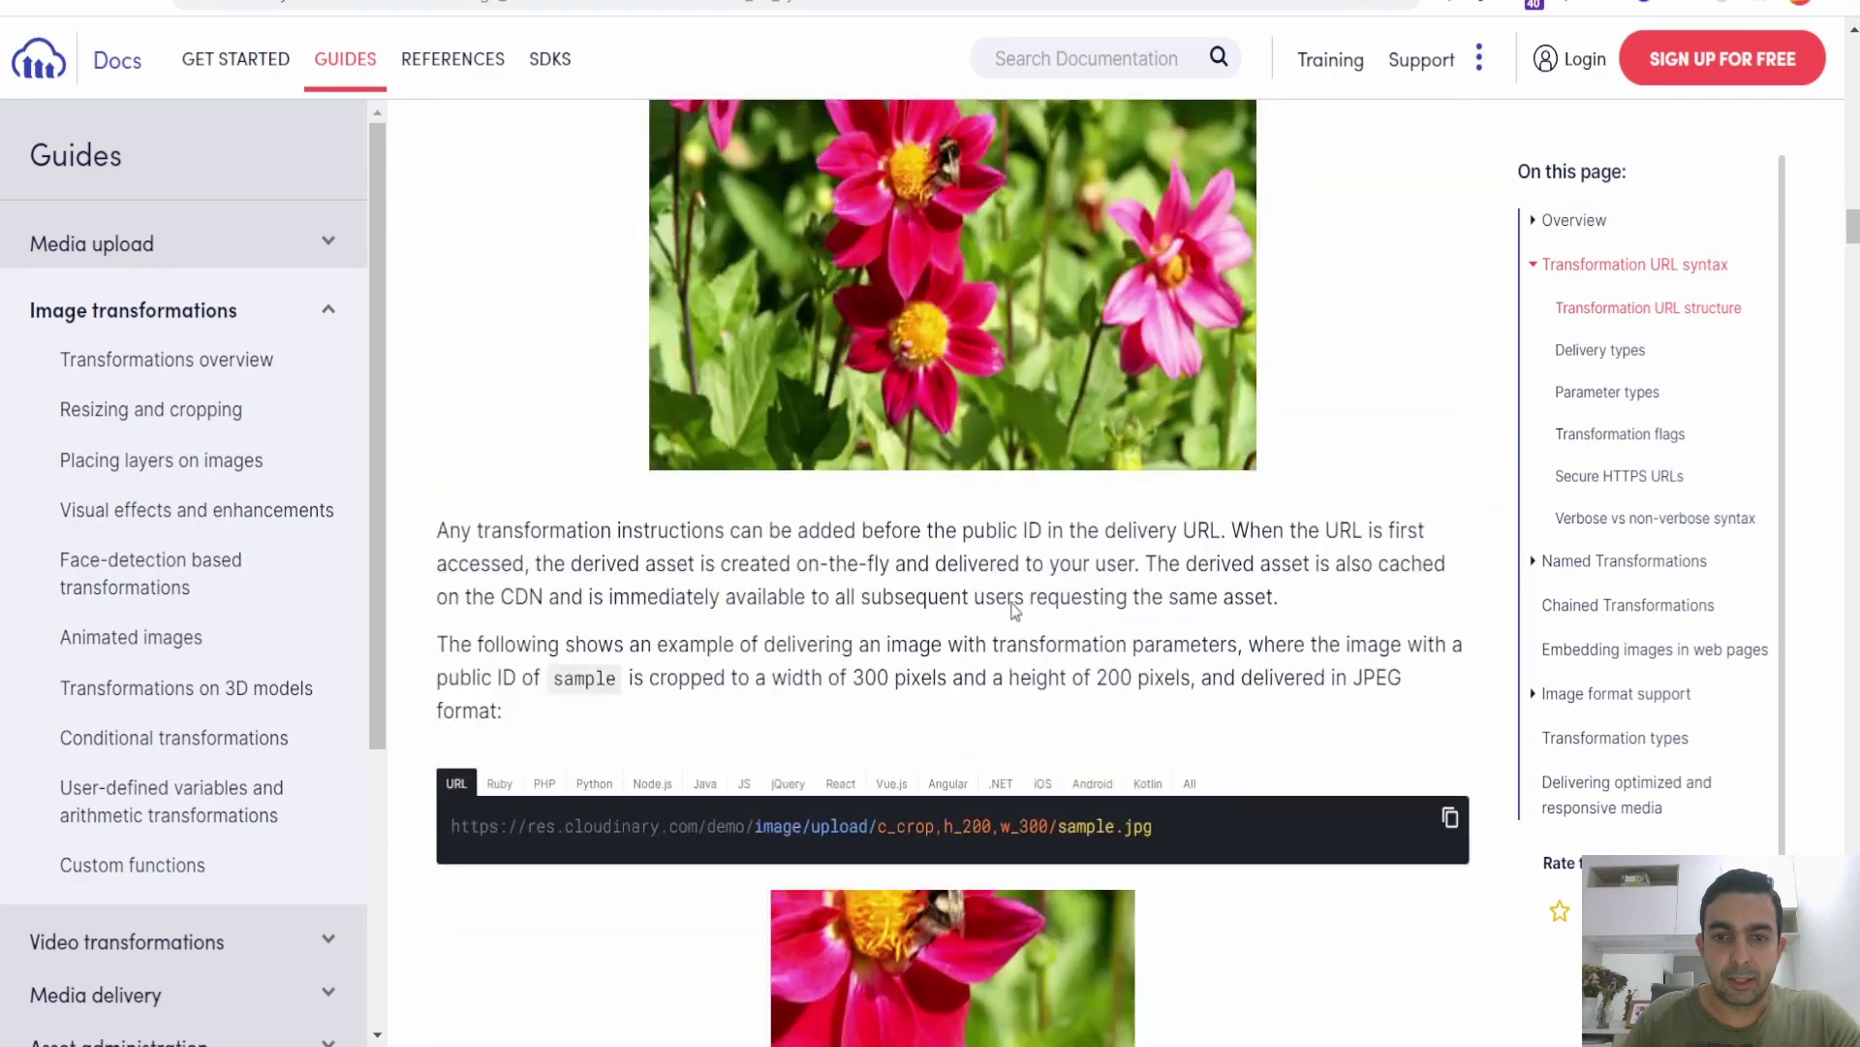
{"action": "scroll", "coordinate": [1013, 608], "scroll_direction": "down", "scroll_amount": 20}
{"action": "scroll", "coordinate": [1014, 611], "scroll_direction": "down", "scroll_amount": 20}
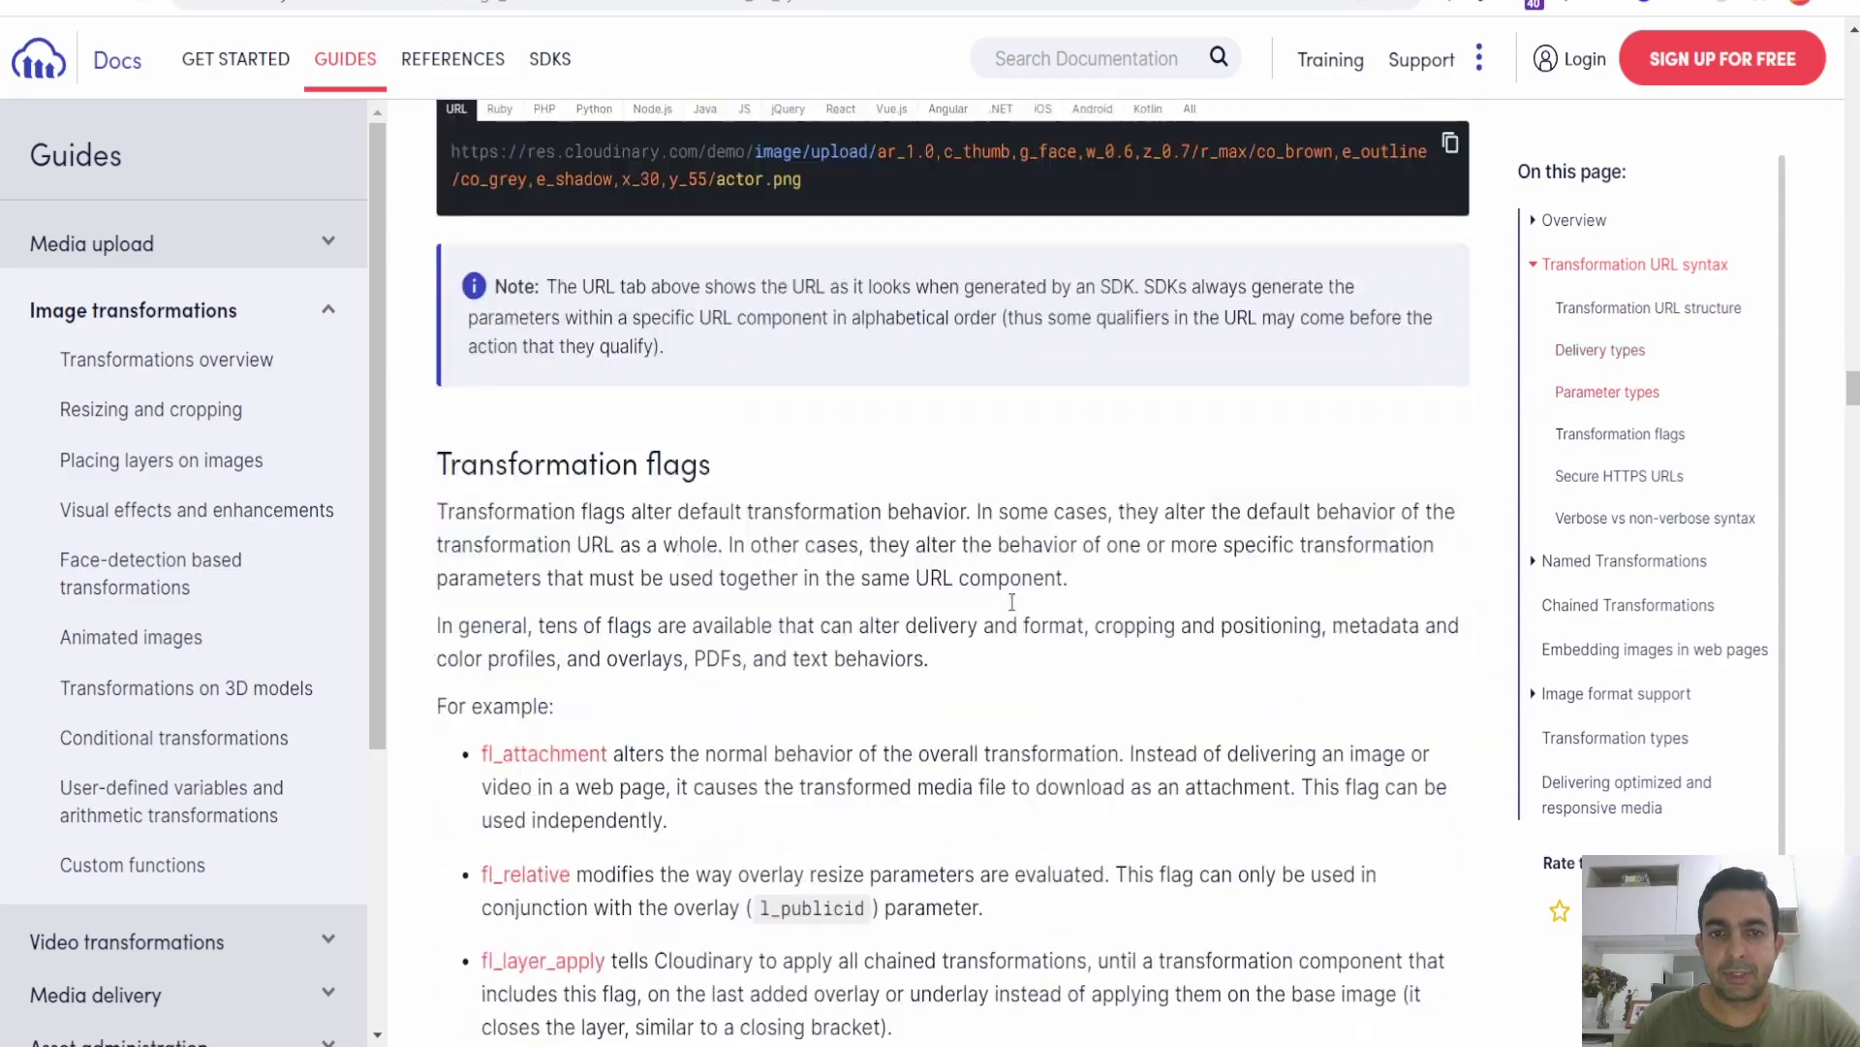
{"action": "scroll", "coordinate": [1012, 602], "scroll_direction": "down", "scroll_amount": 15}
{"action": "scroll", "coordinate": [1008, 620], "scroll_direction": "up", "scroll_amount": 5}
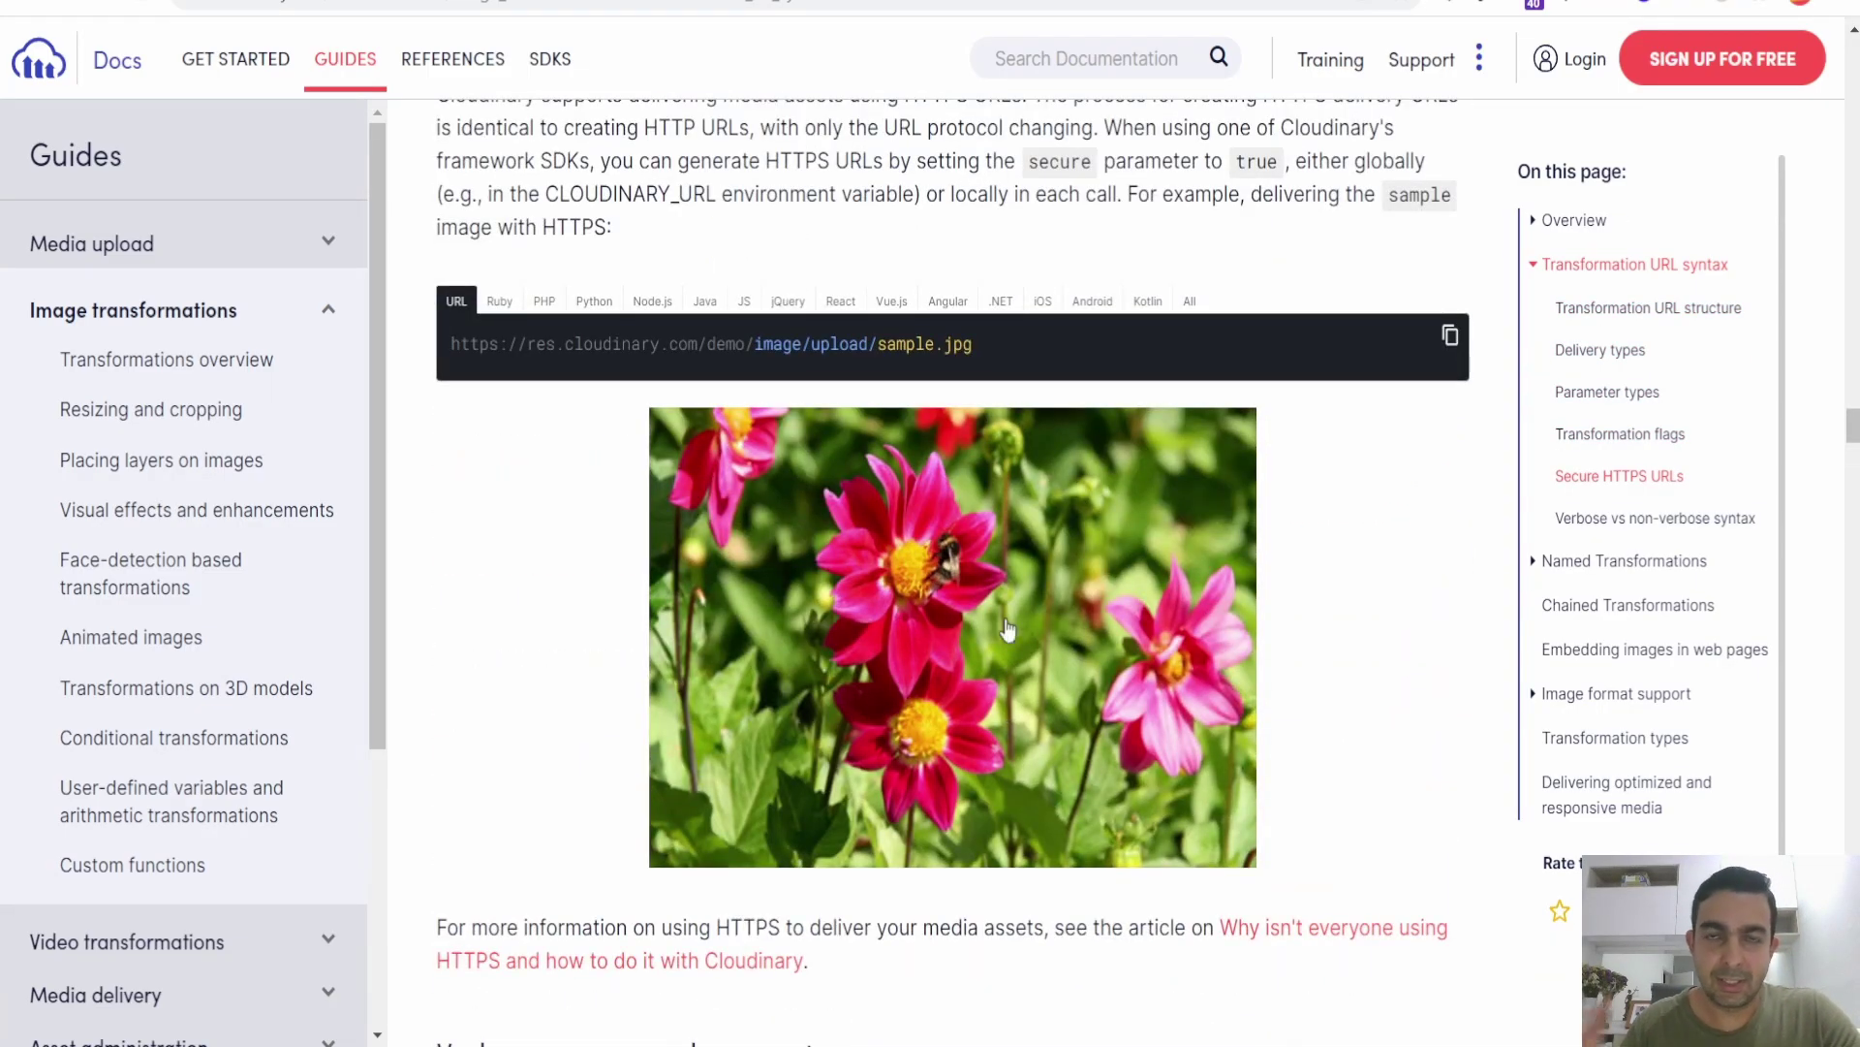
Read the guide's sections on named transformations, chained transformations and embedding images in web pages.
{"action": "scroll", "coordinate": [1289, 426], "scroll_direction": "down", "scroll_amount": 15}
{"action": "scroll", "coordinate": [1305, 413], "scroll_direction": "down", "scroll_amount": 20}
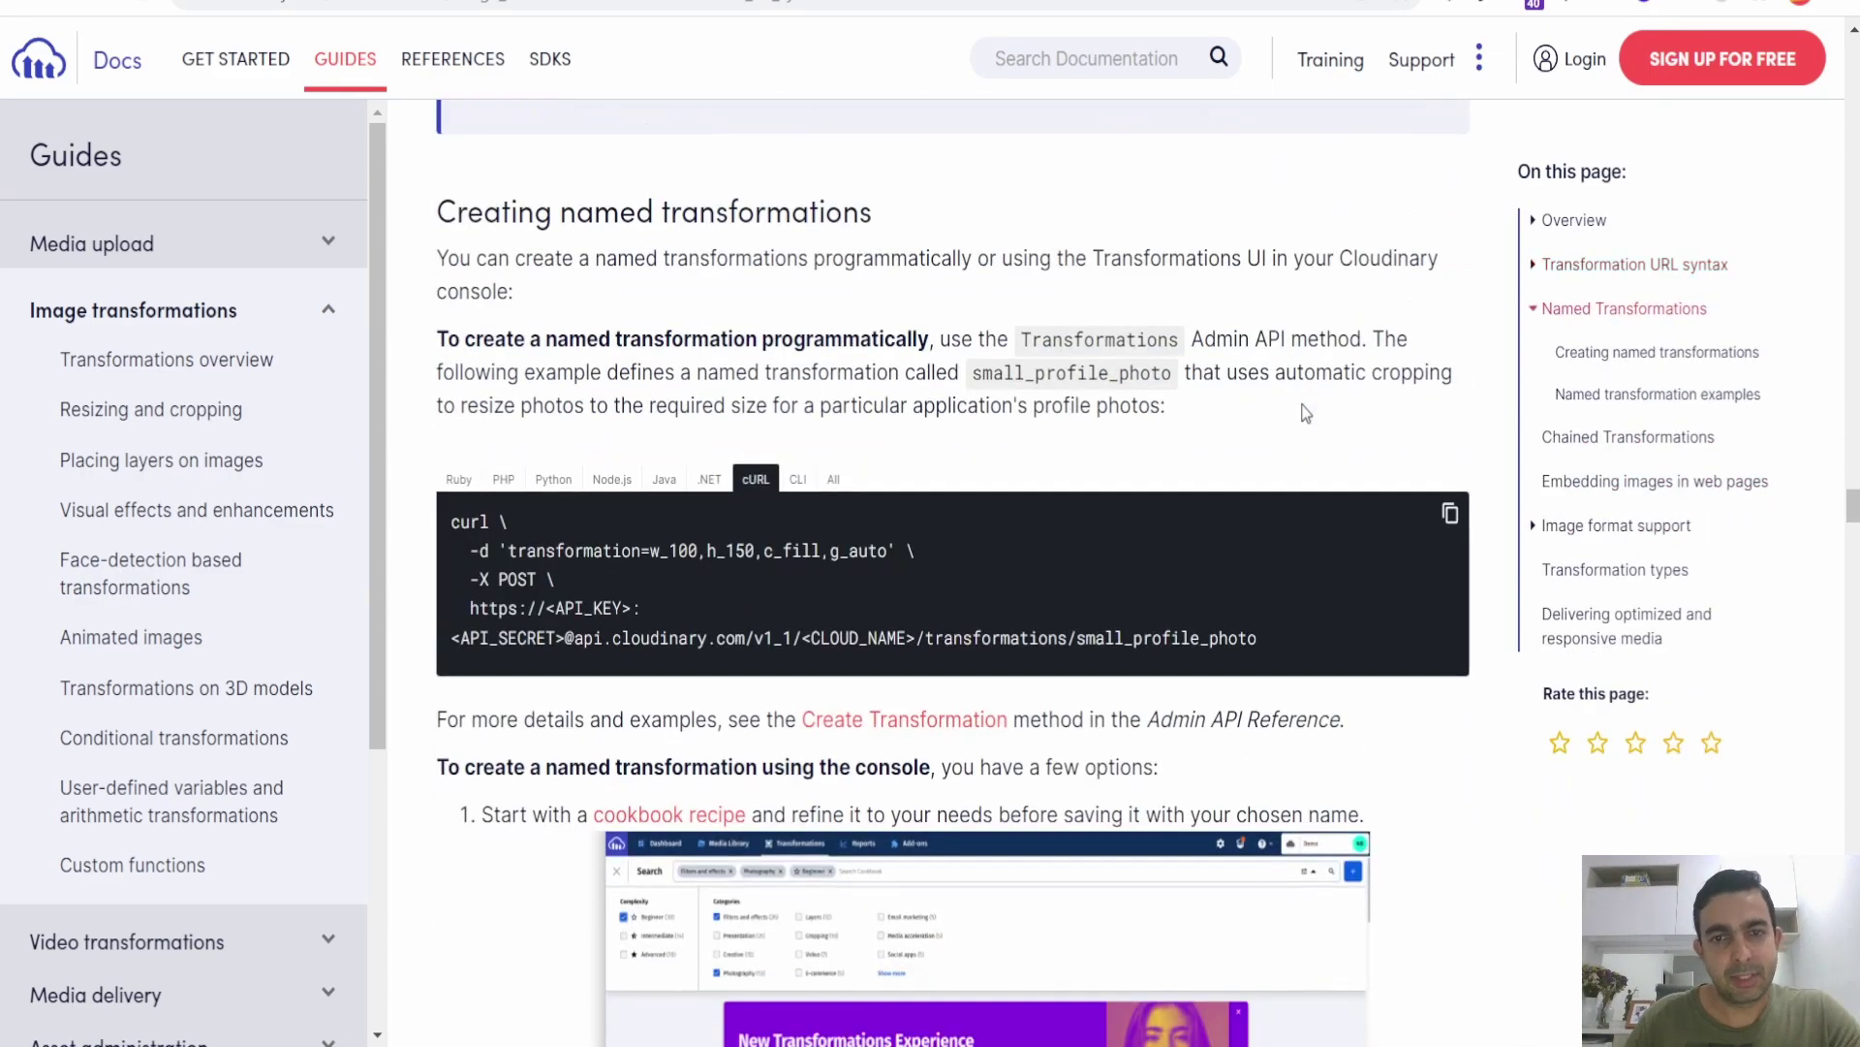
{"action": "scroll", "coordinate": [1306, 414], "scroll_direction": "down", "scroll_amount": 2}
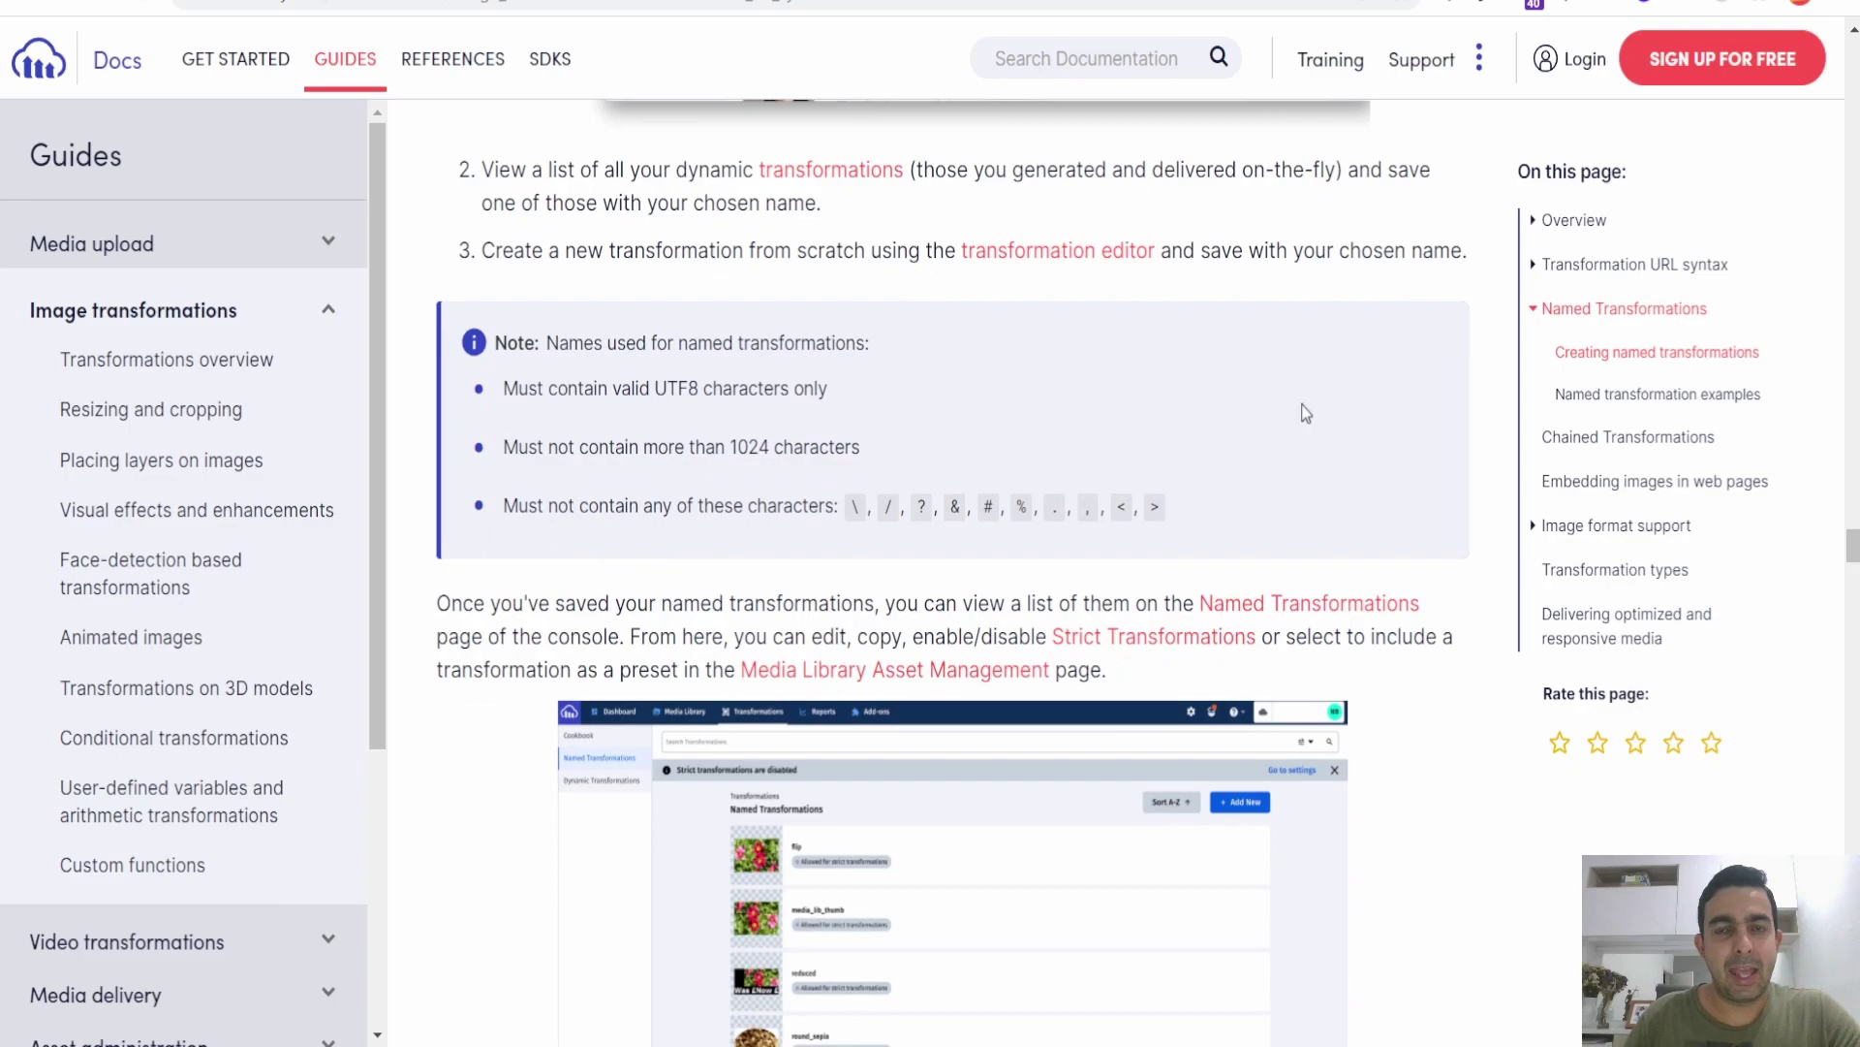
{"action": "scroll", "coordinate": [1305, 414], "scroll_direction": "down", "scroll_amount": 15}
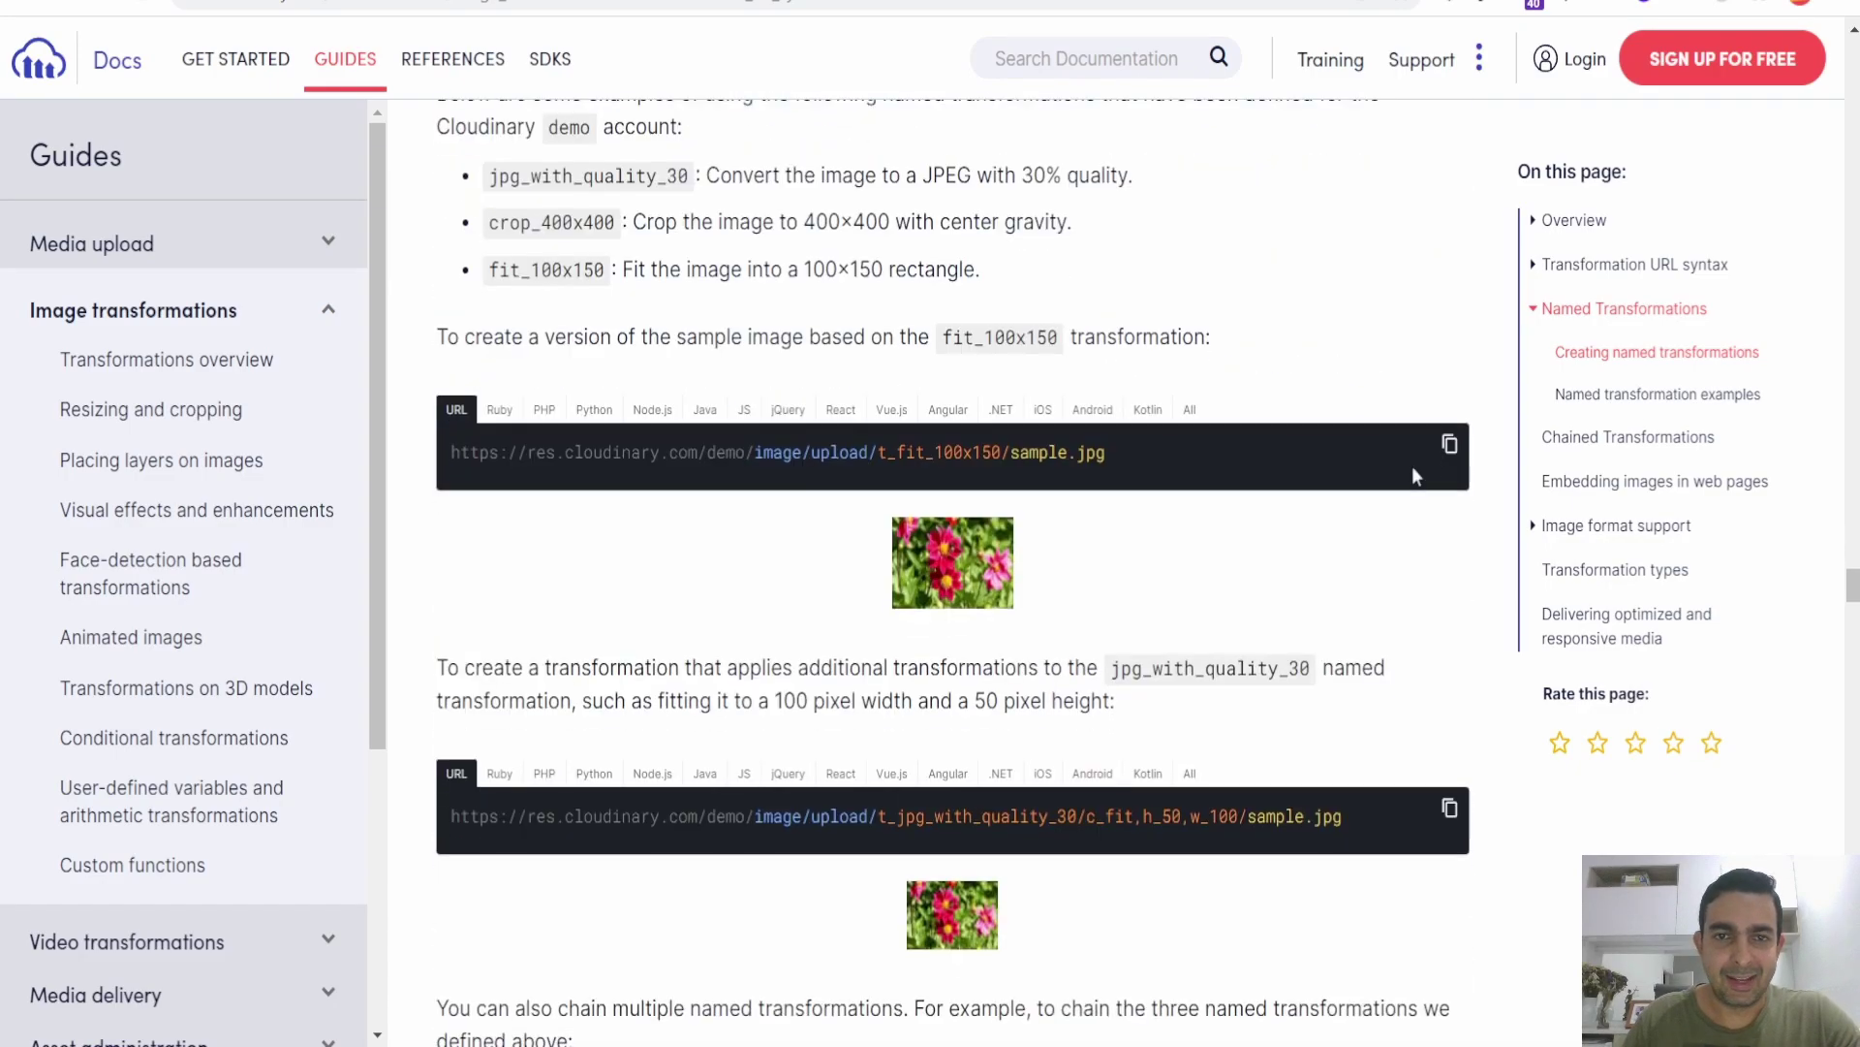
{"action": "scroll", "coordinate": [1404, 304], "scroll_direction": "down", "scroll_amount": 15}
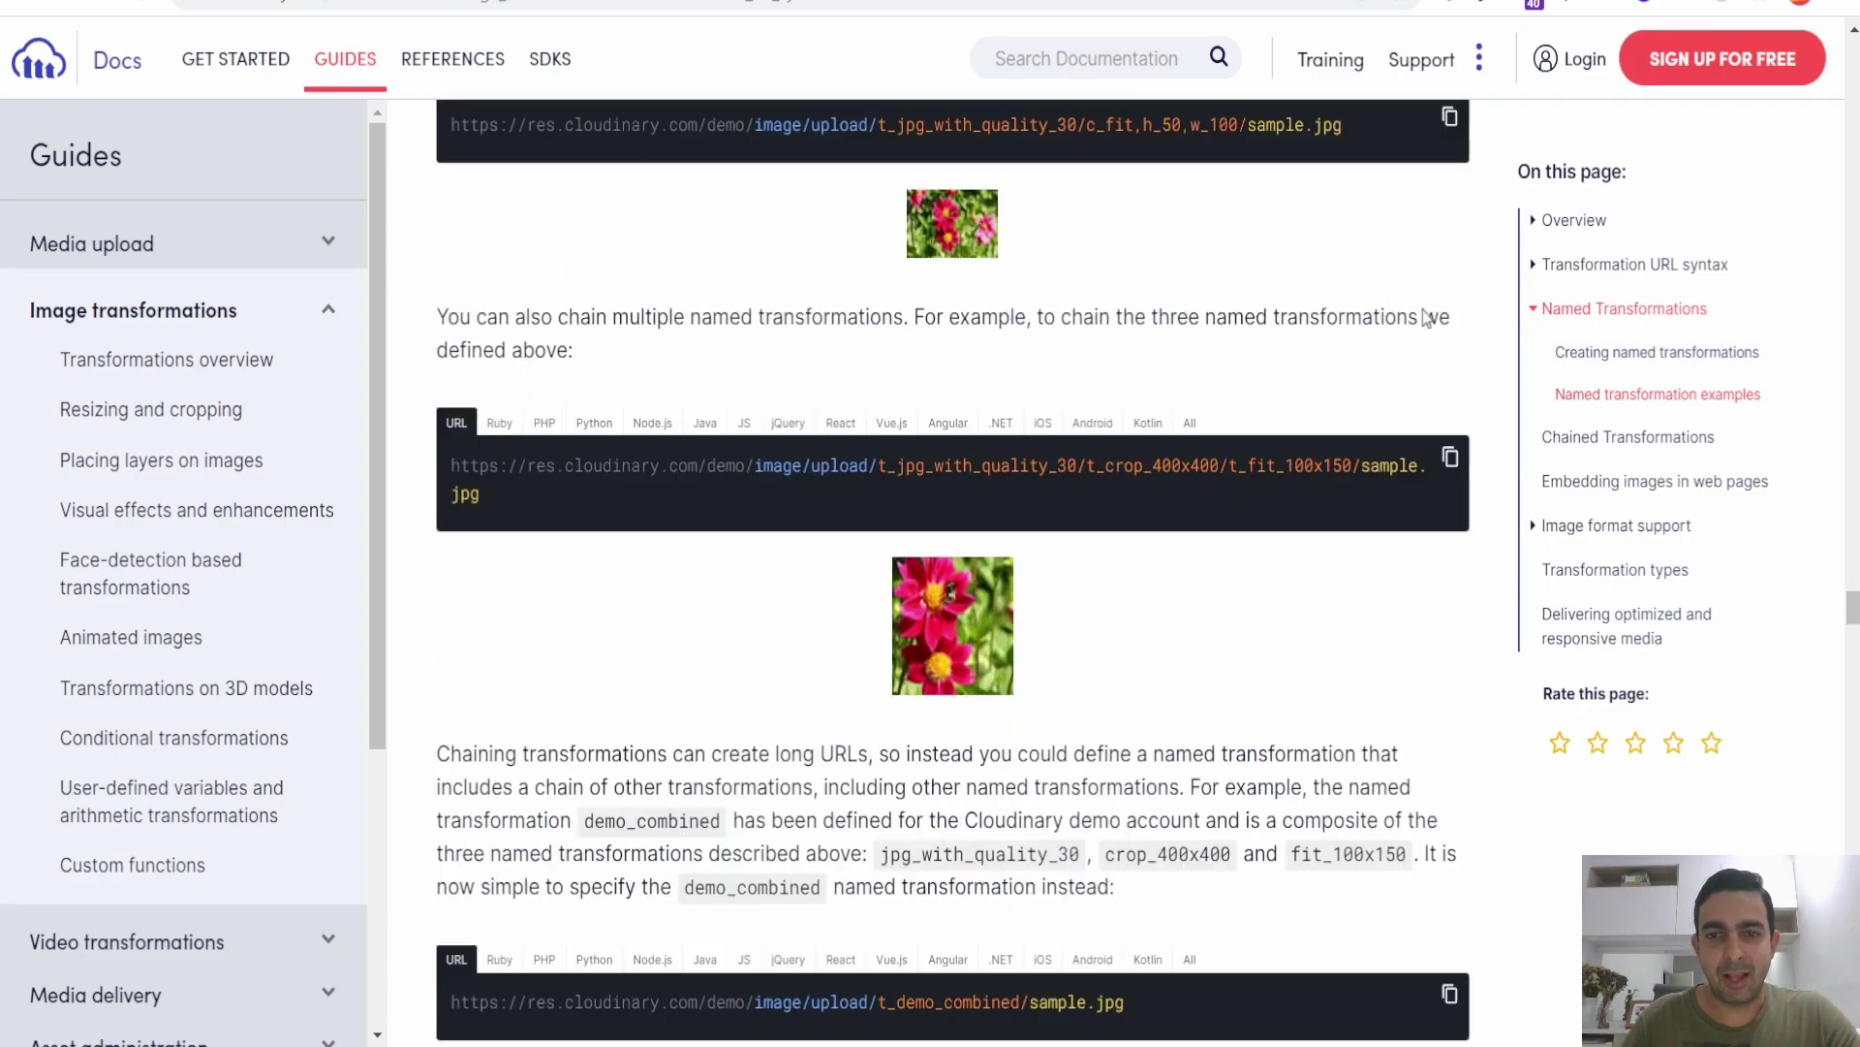
{"action": "scroll", "coordinate": [1449, 419], "scroll_direction": "down", "scroll_amount": 15}
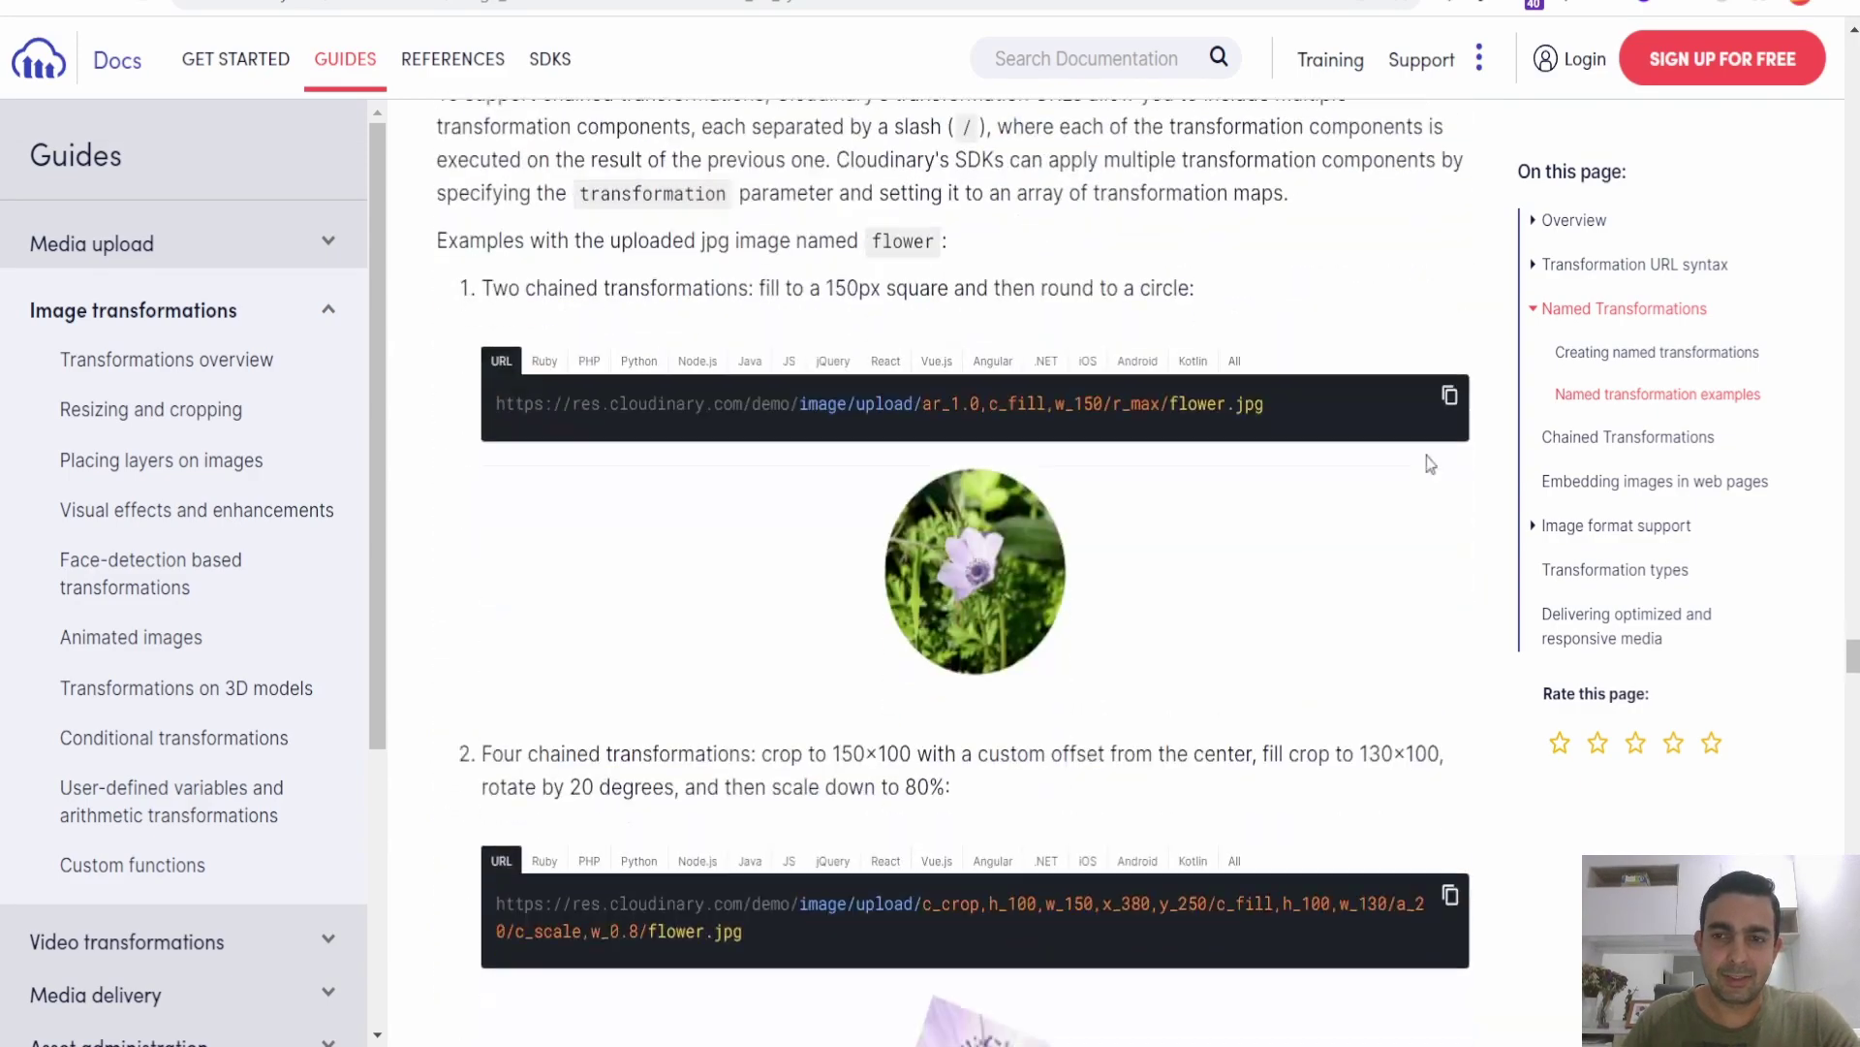
{"action": "scroll", "coordinate": [1429, 466], "scroll_direction": "down", "scroll_amount": 9}
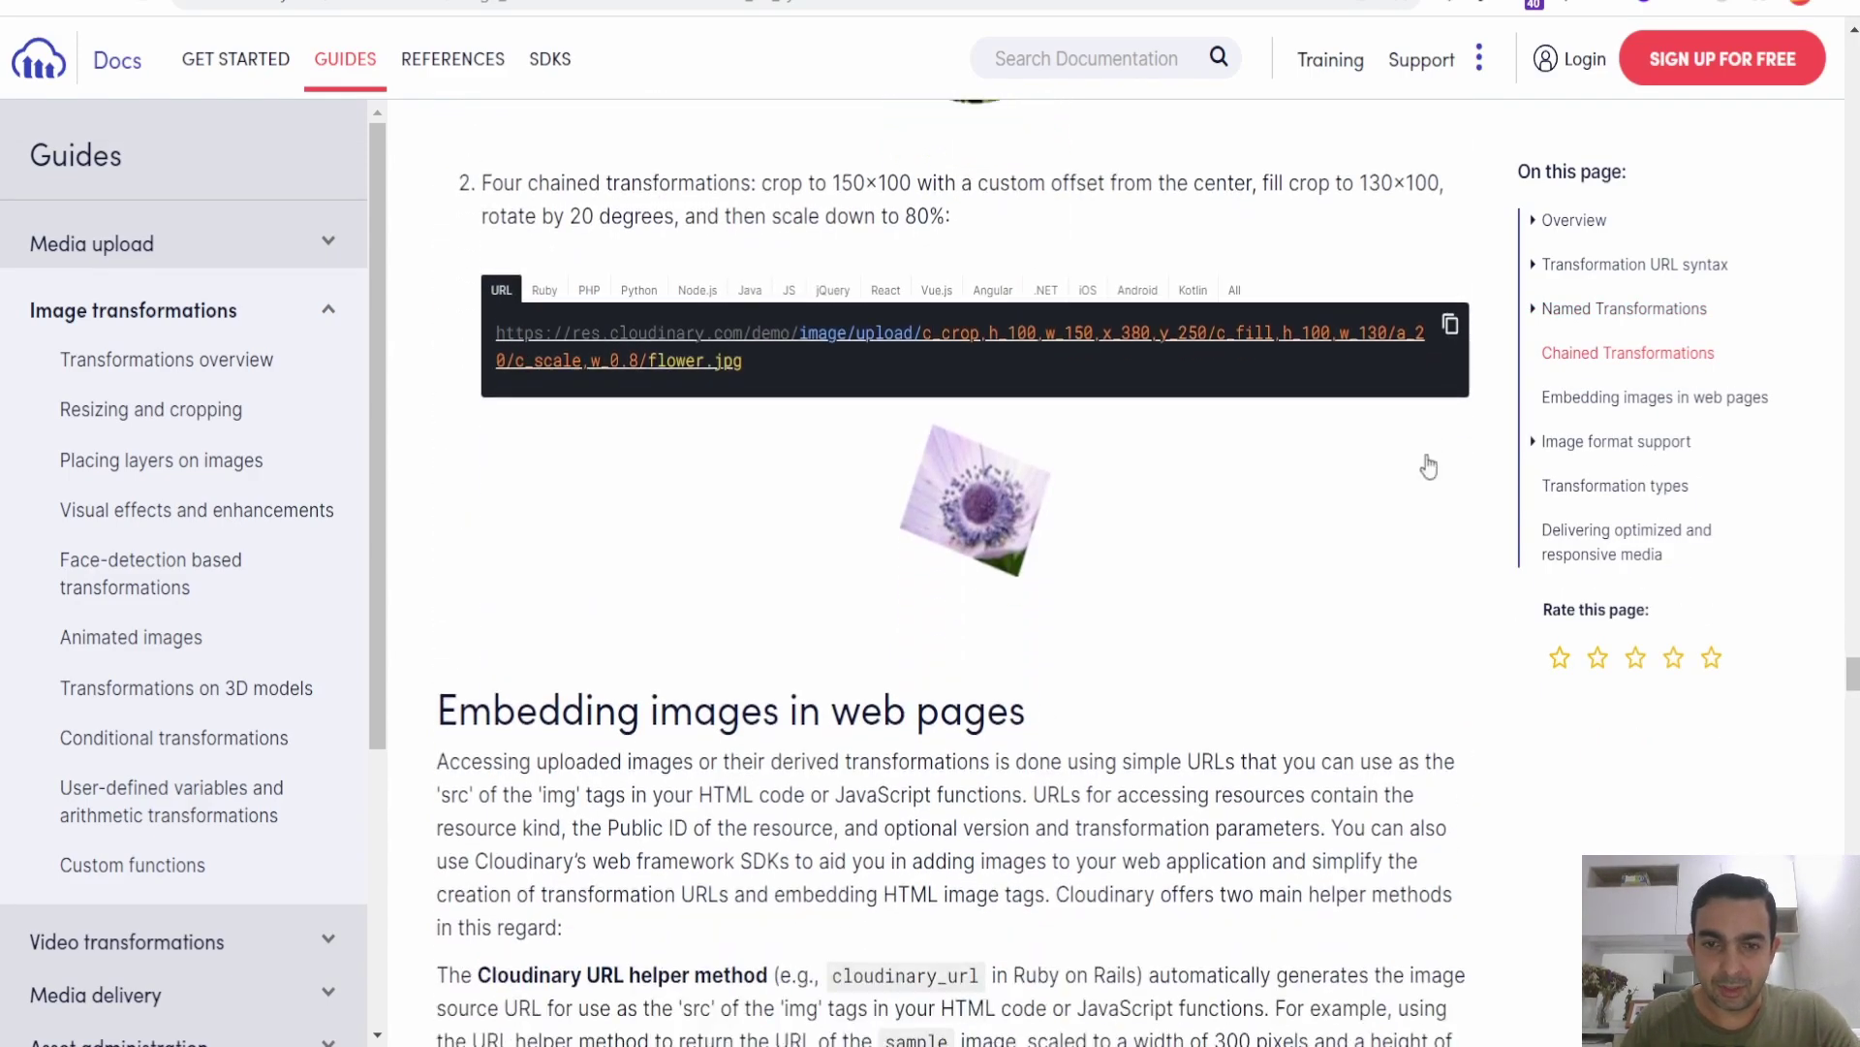
{"action": "scroll", "coordinate": [1426, 452], "scroll_direction": "down", "scroll_amount": 5}
{"action": "scroll", "coordinate": [1415, 446], "scroll_direction": "up", "scroll_amount": 20}
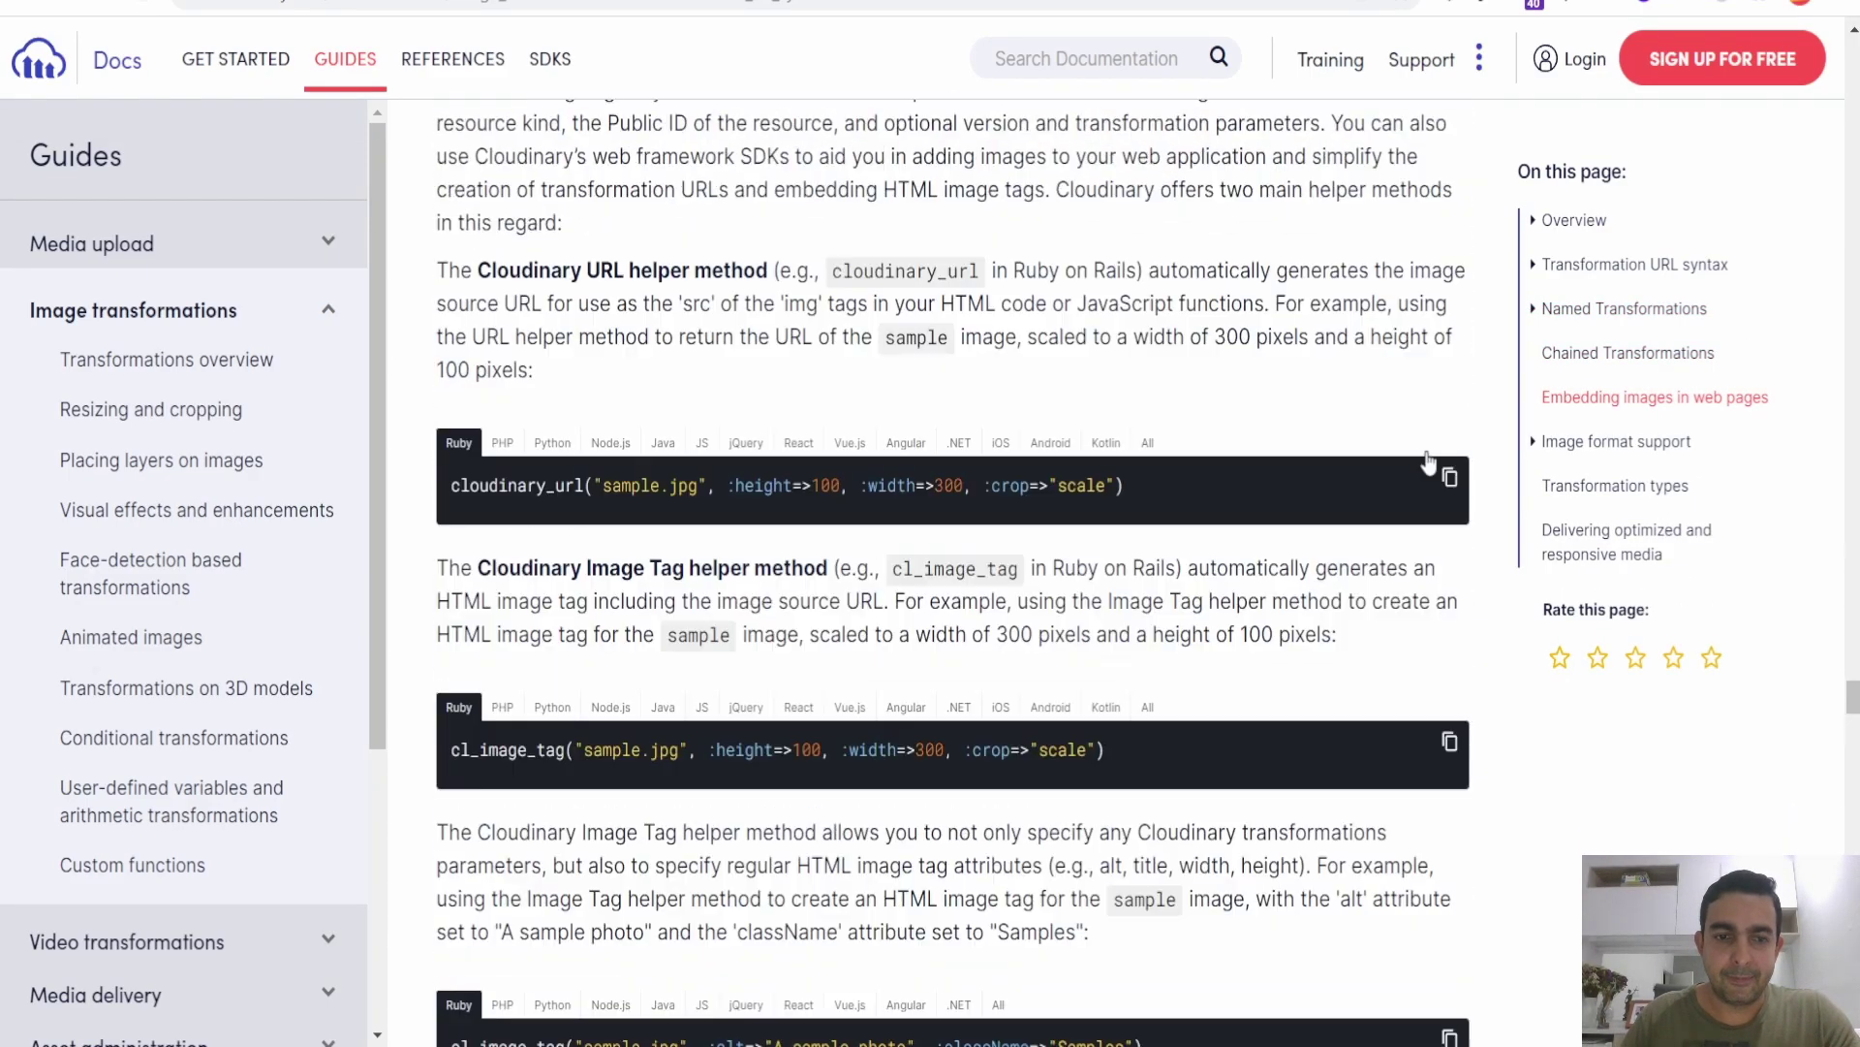
{"action": "scroll", "coordinate": [1409, 452], "scroll_direction": "up", "scroll_amount": 20}
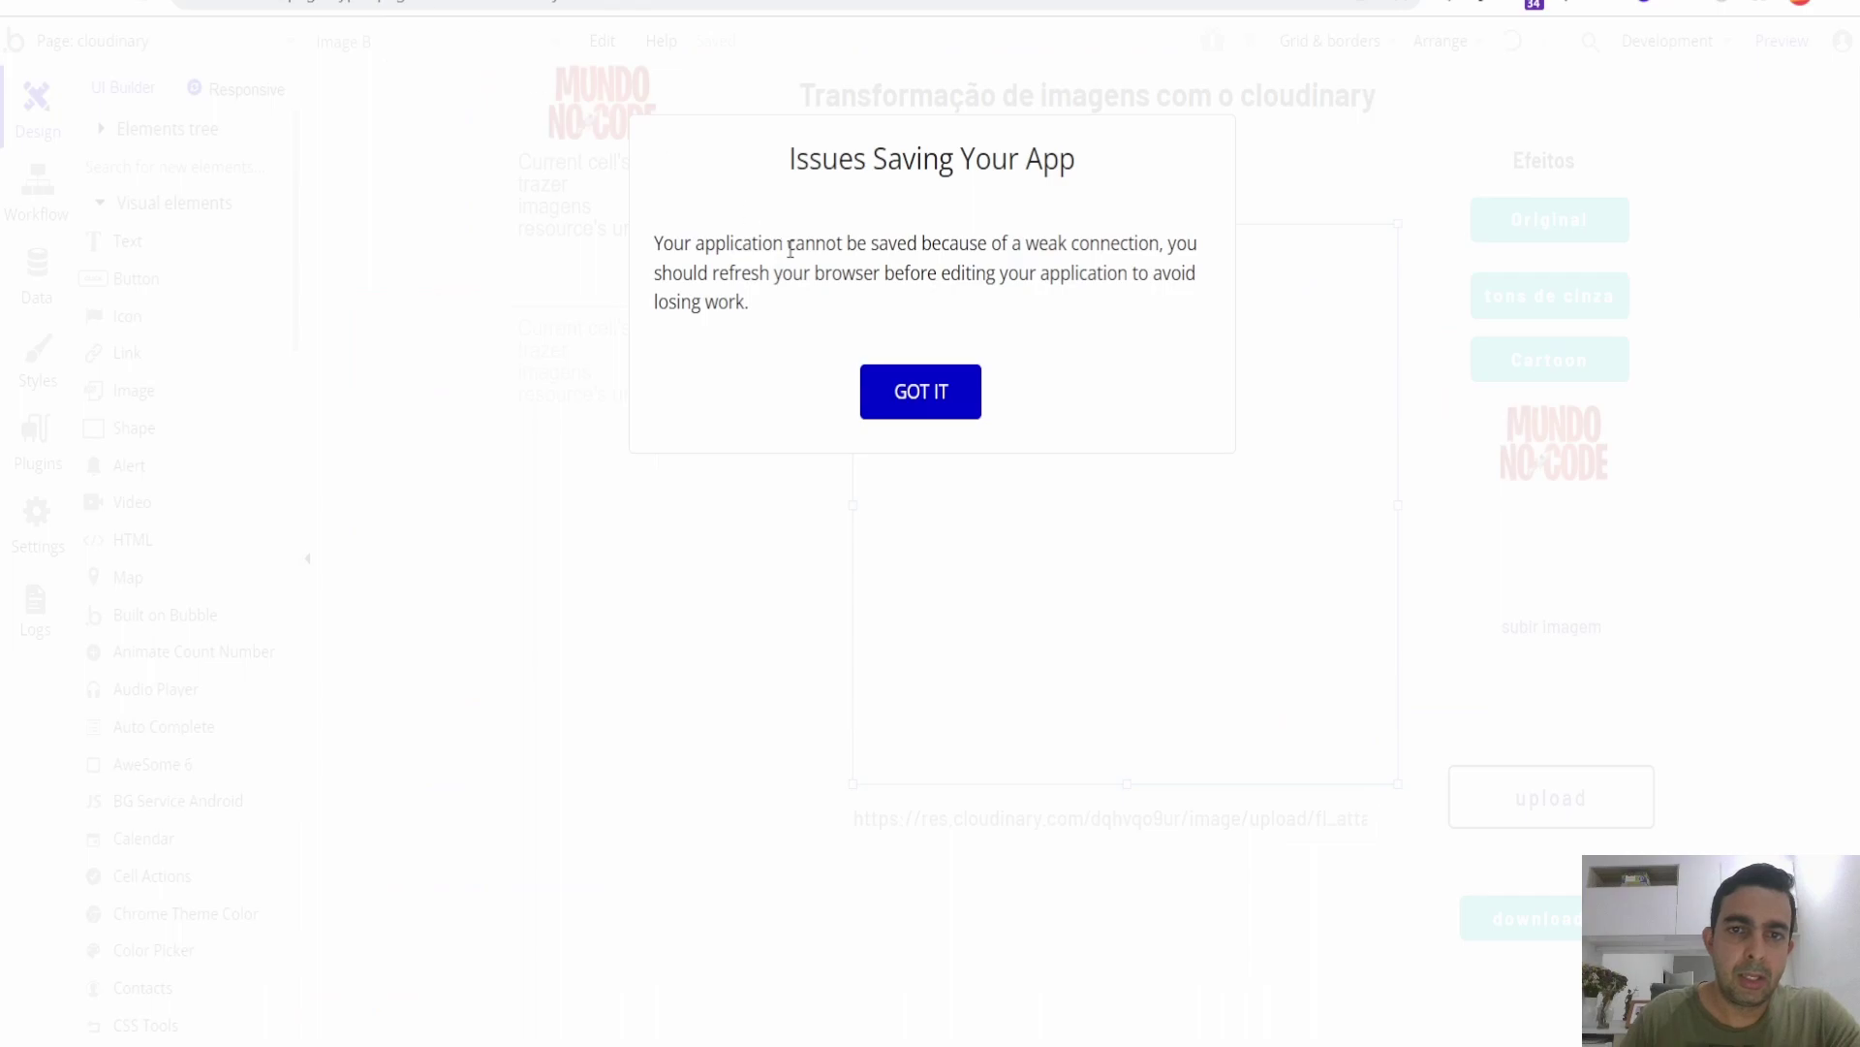
Dismiss the saving notice in the Bubble editor and go to the end of the API Connector plugin's API list.
{"action": "left_click", "coordinate": [911, 407]}
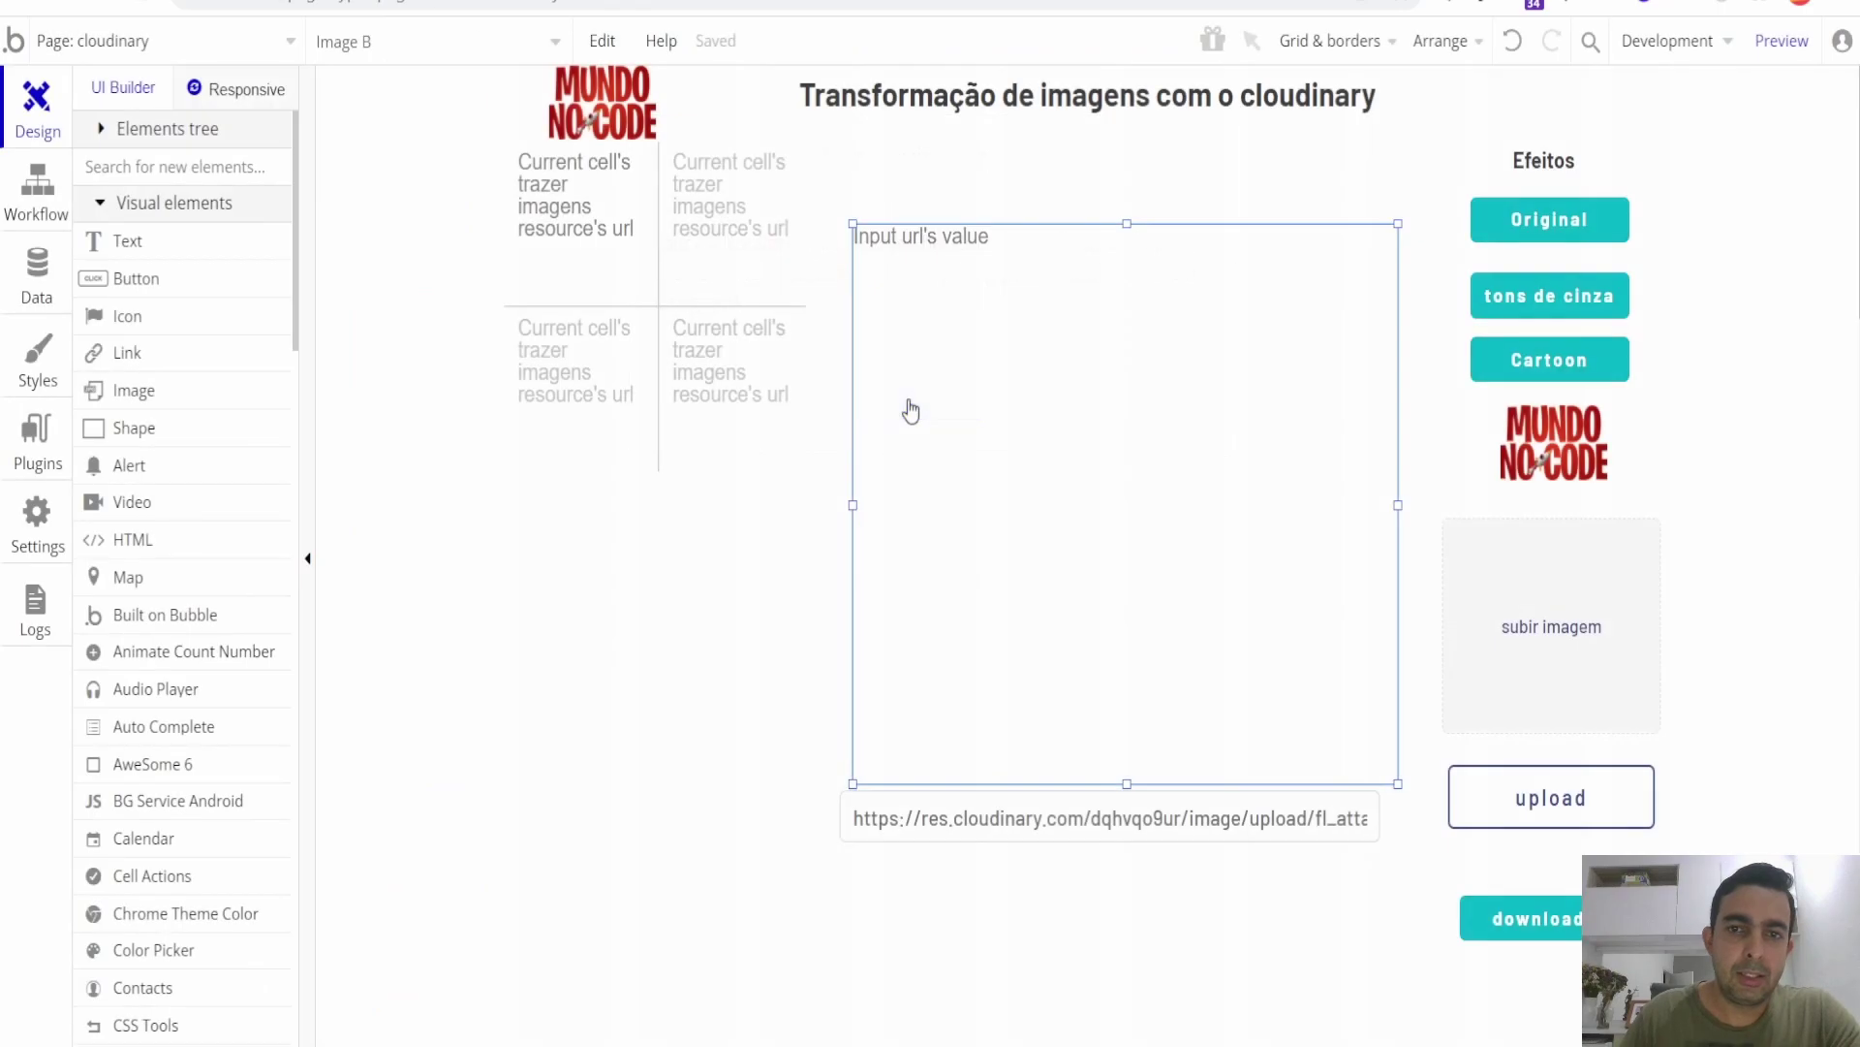
{"action": "left_click", "coordinate": [472, 480]}
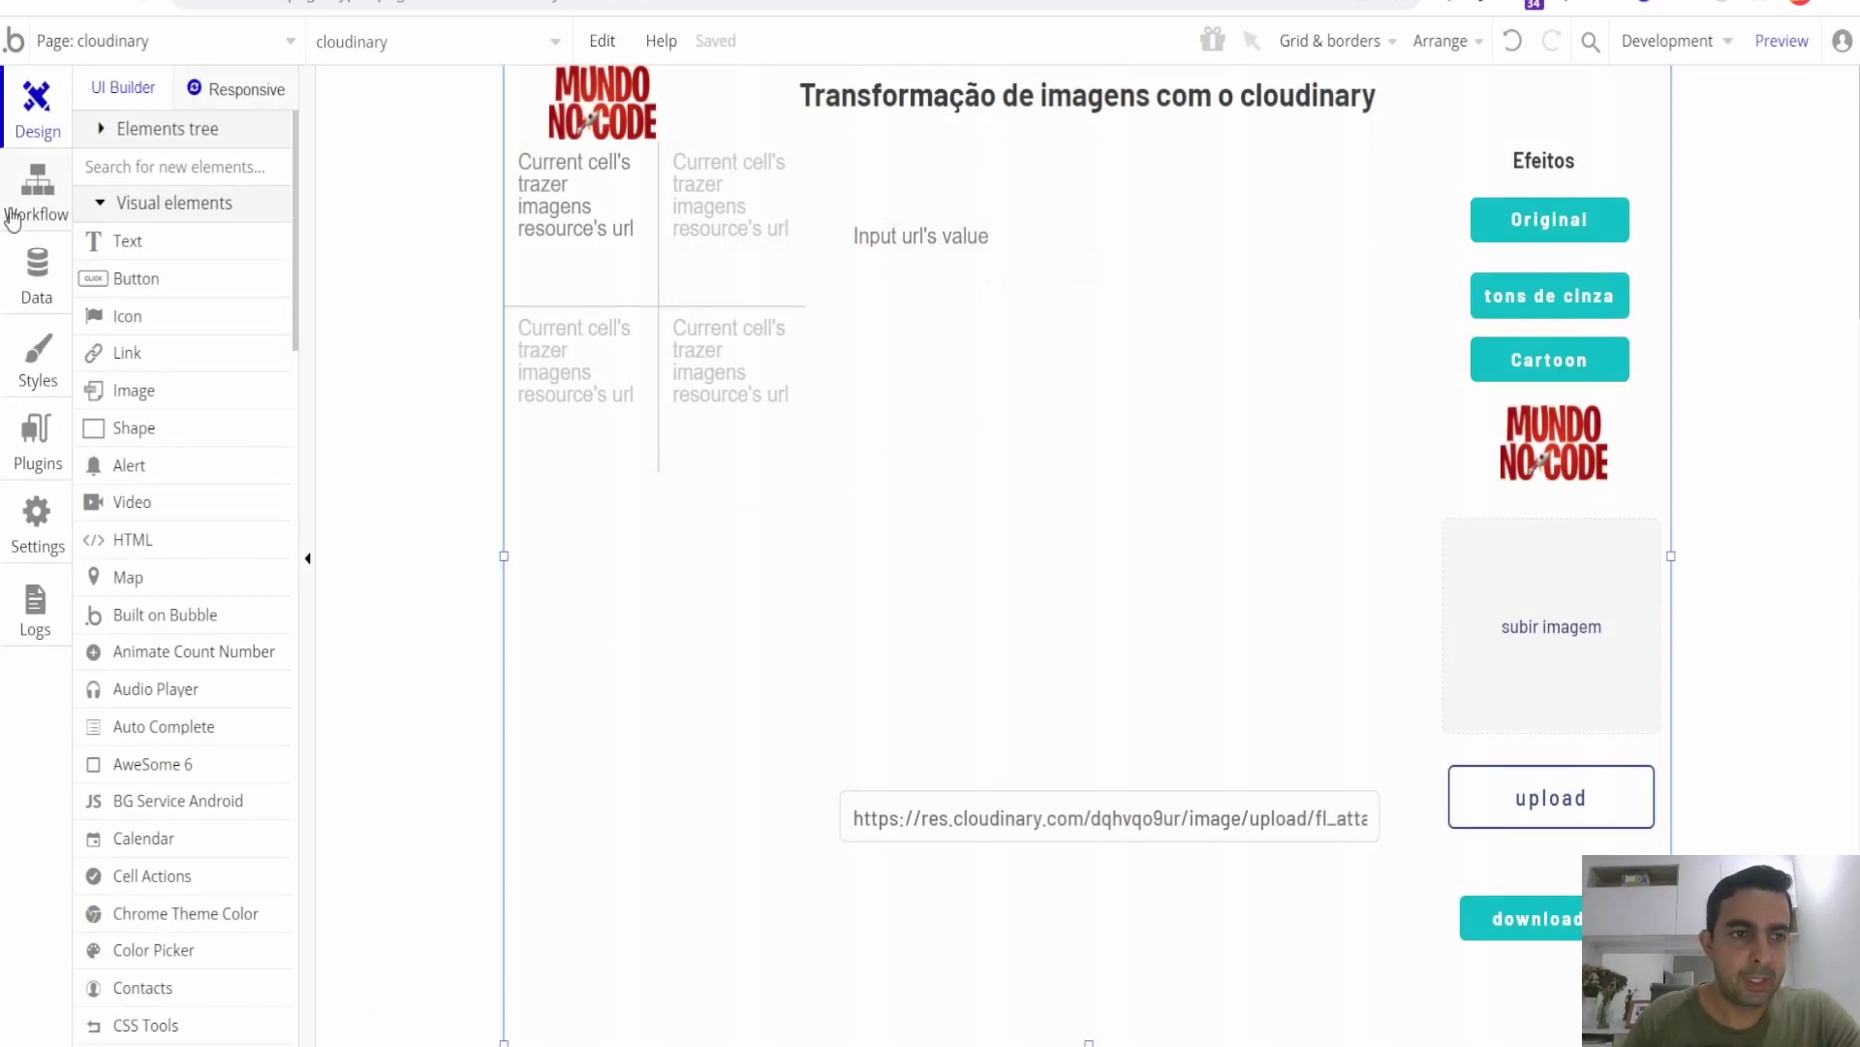
{"action": "left_click", "coordinate": [37, 434]}
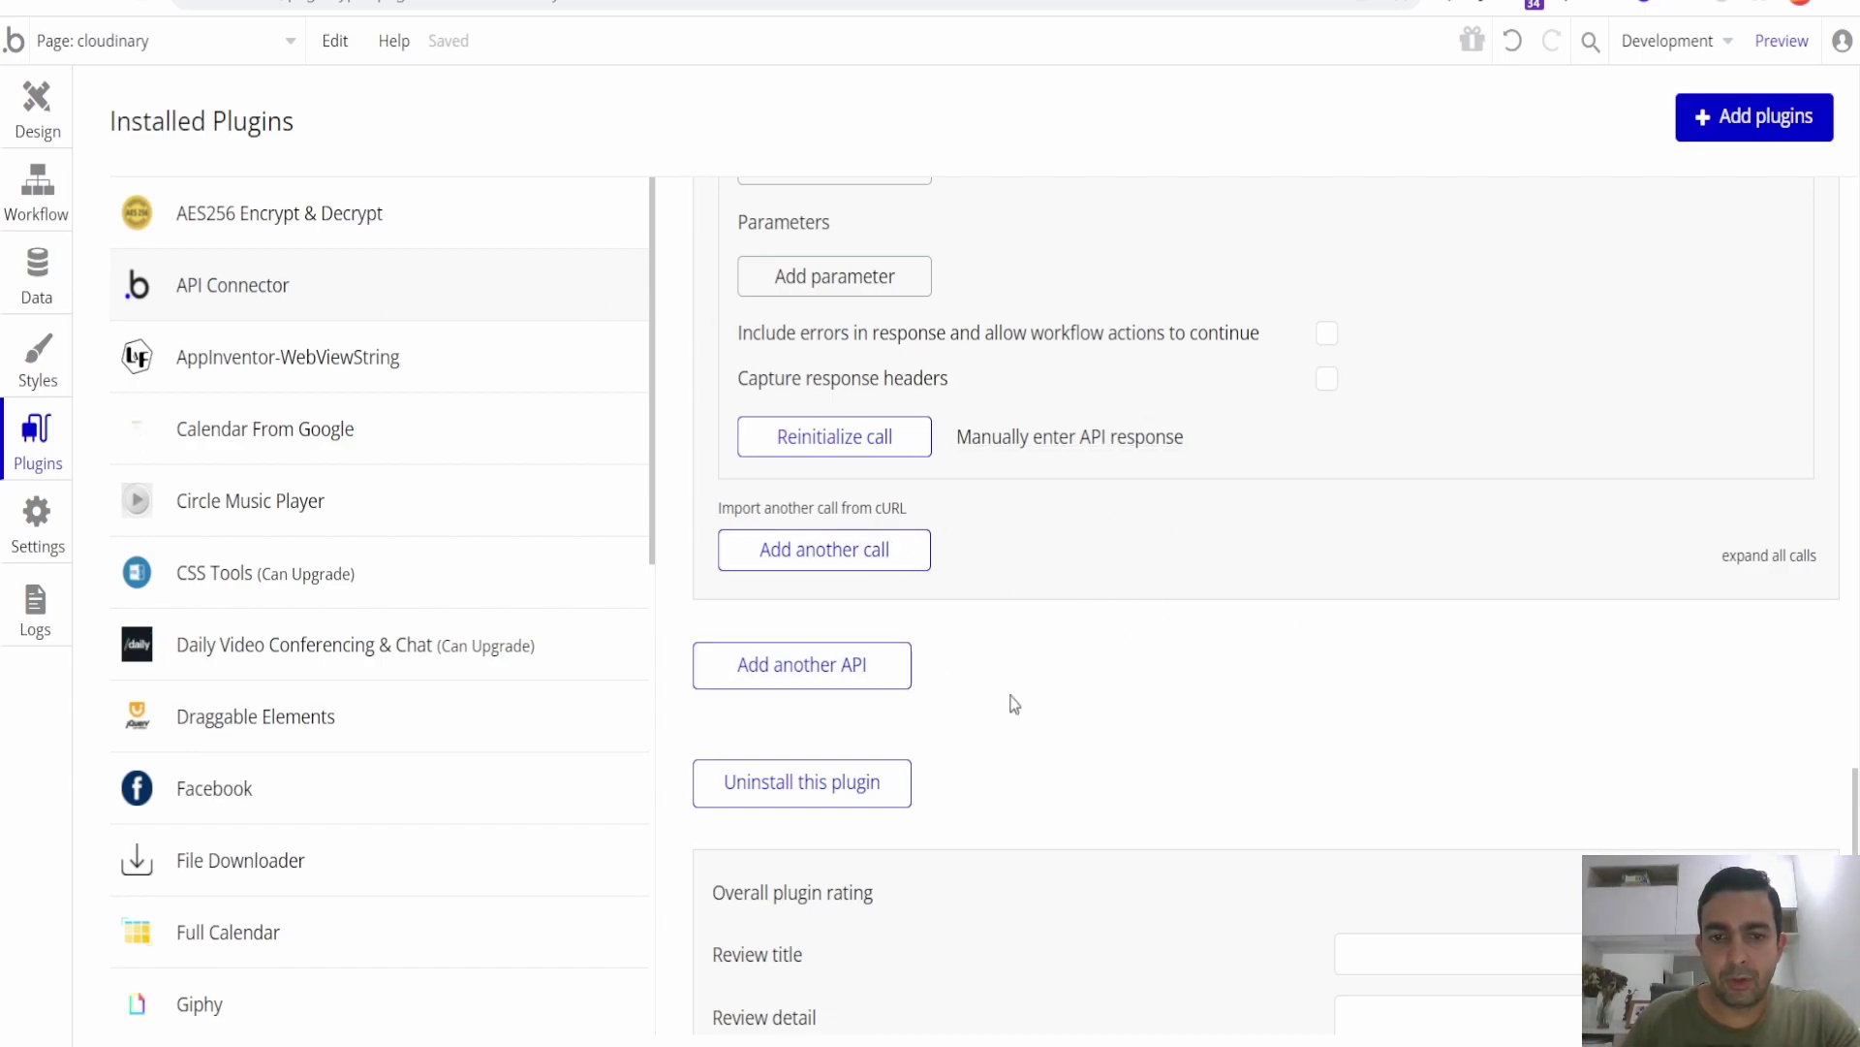
{"action": "mouse_move", "coordinate": [1854, 814]}
{"action": "left_mouse_down"}
{"action": "mouse_move", "coordinate": [1854, 770]}
{"action": "mouse_move", "coordinate": [1857, 789]}
{"action": "left_mouse_up"}
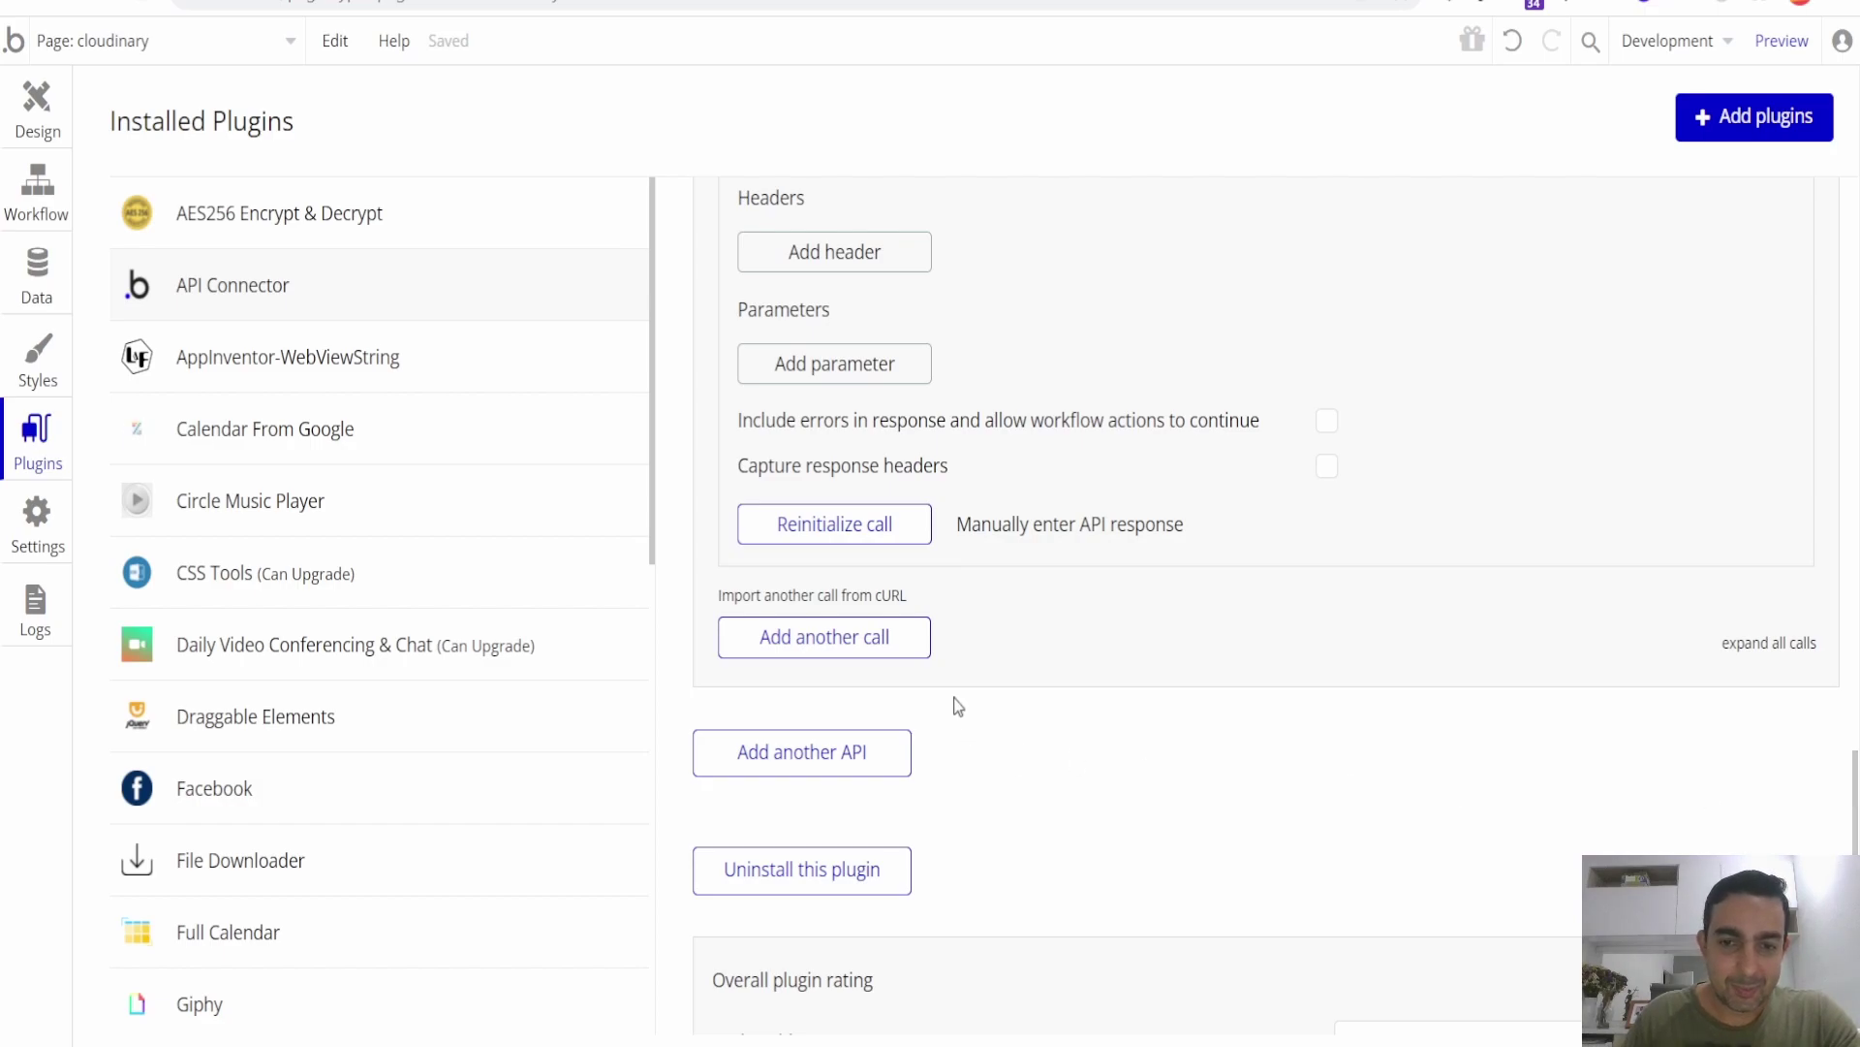
Add another API to the API Connector and name it "cloudinary 2".
{"action": "left_click", "coordinate": [838, 765]}
{"action": "triple_click", "coordinate": [1003, 765]}
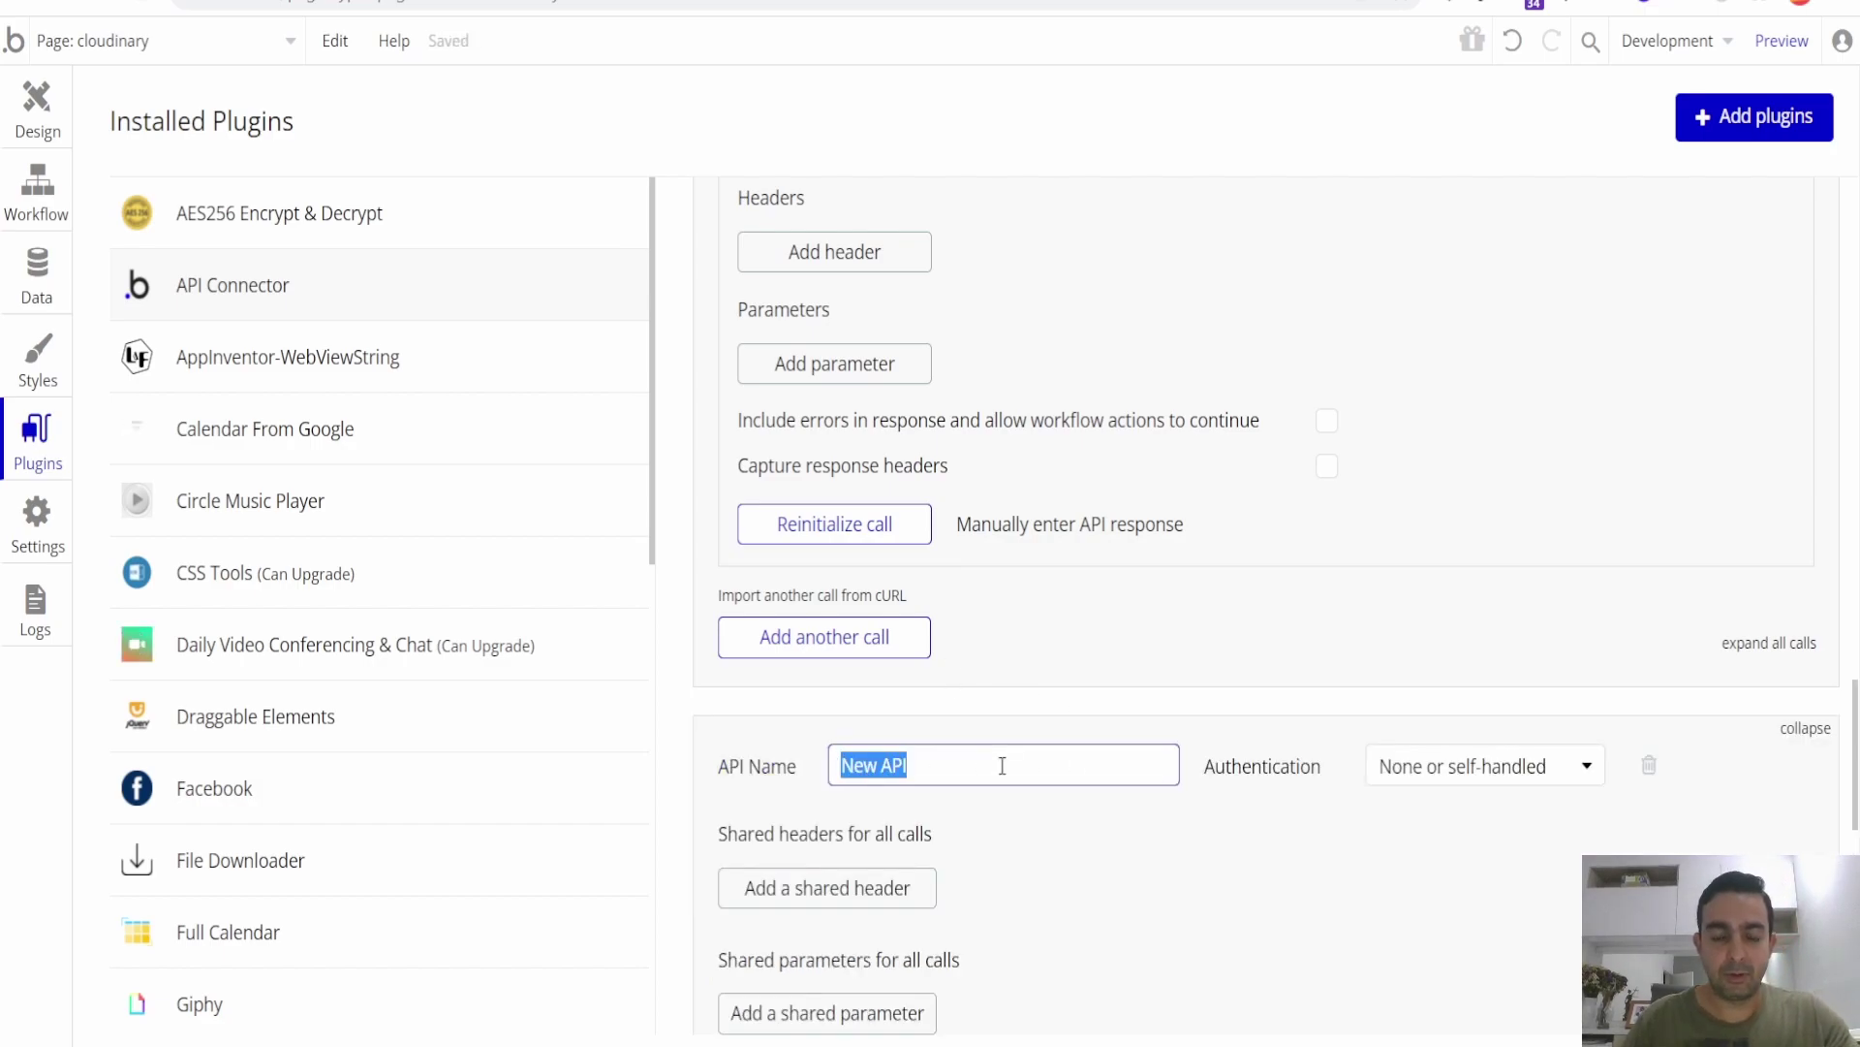
{"action": "type", "text": "cludn"}
{"action": "key", "text": "BackSpace"}
{"action": "key", "text": "BackSpace"}
{"action": "type", "text": "u"}
{"action": "key", "text": "BackSpace"}
{"action": "key", "text": "BackSpace"}
{"action": "type", "text": "oudinary 2"}
{"action": "left_click", "coordinate": [1231, 721]}
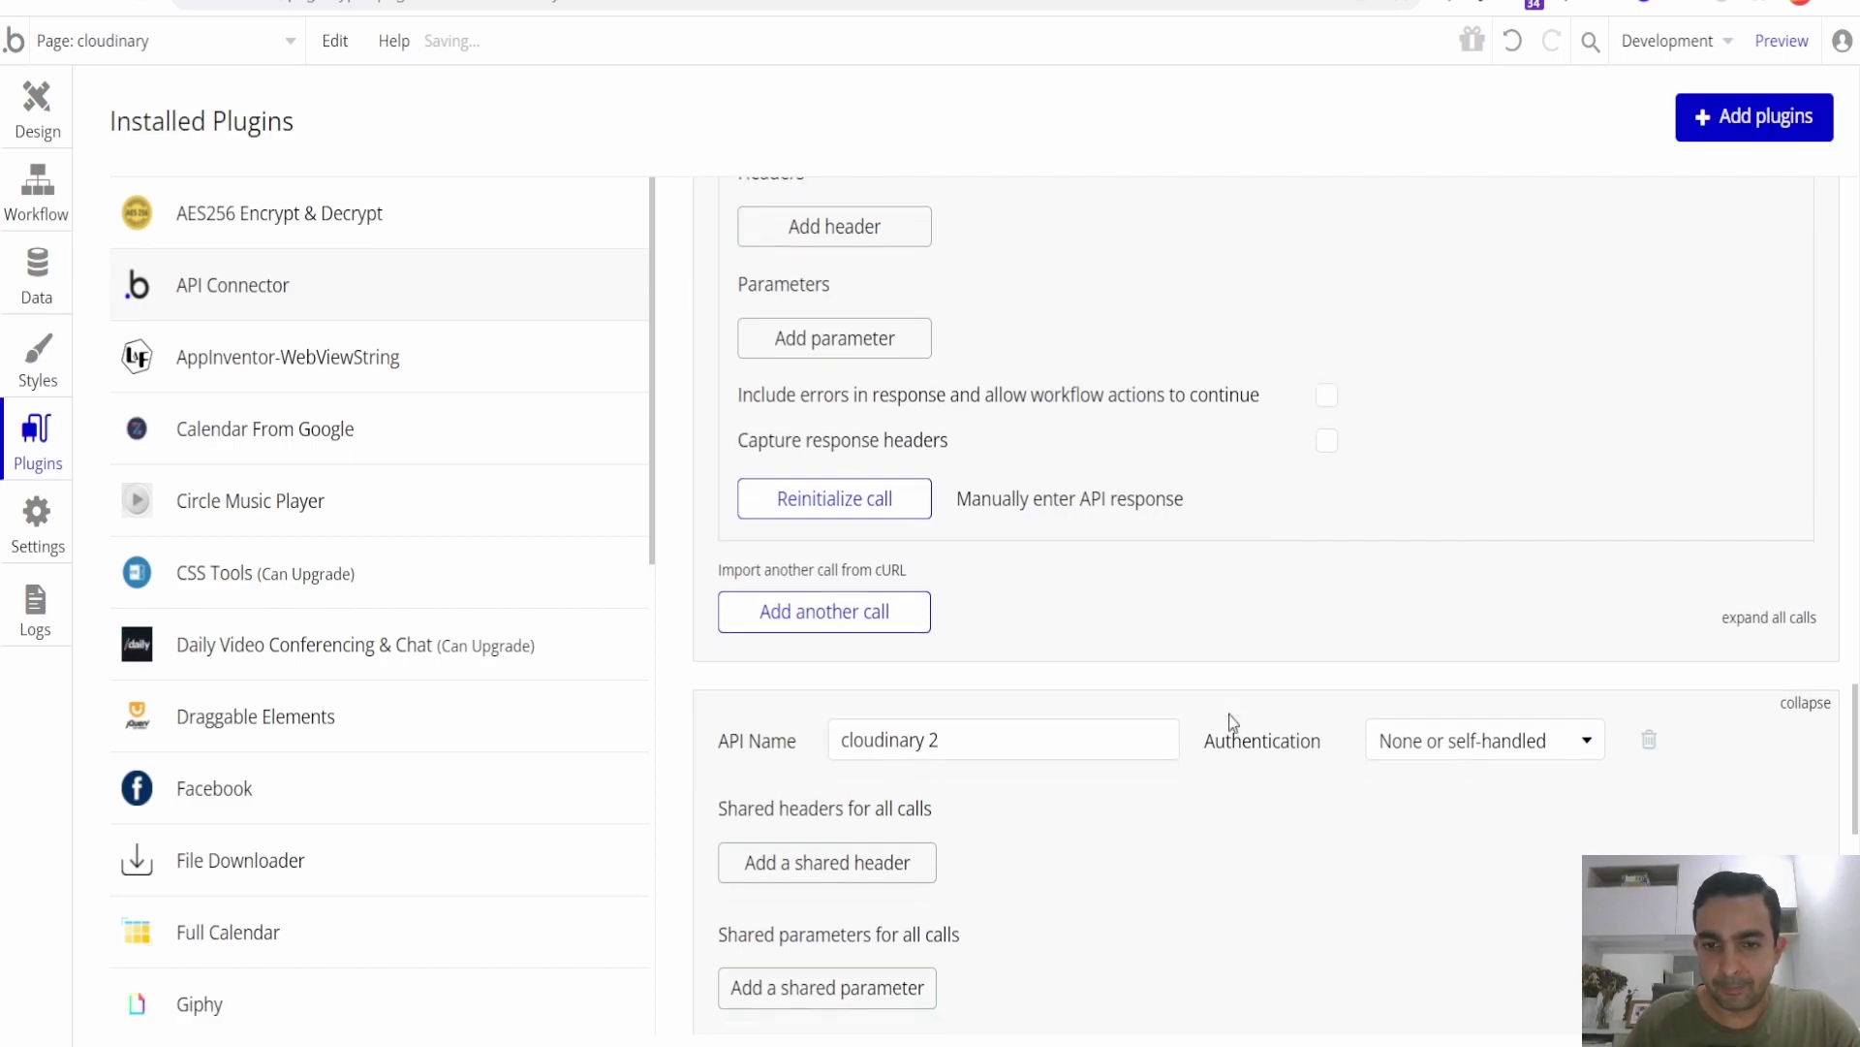
Set the authentication of the "cloudinary 2" API to HTTP Basic Auth.
{"action": "scroll", "coordinate": [1232, 721], "scroll_direction": "down", "scroll_amount": 3}
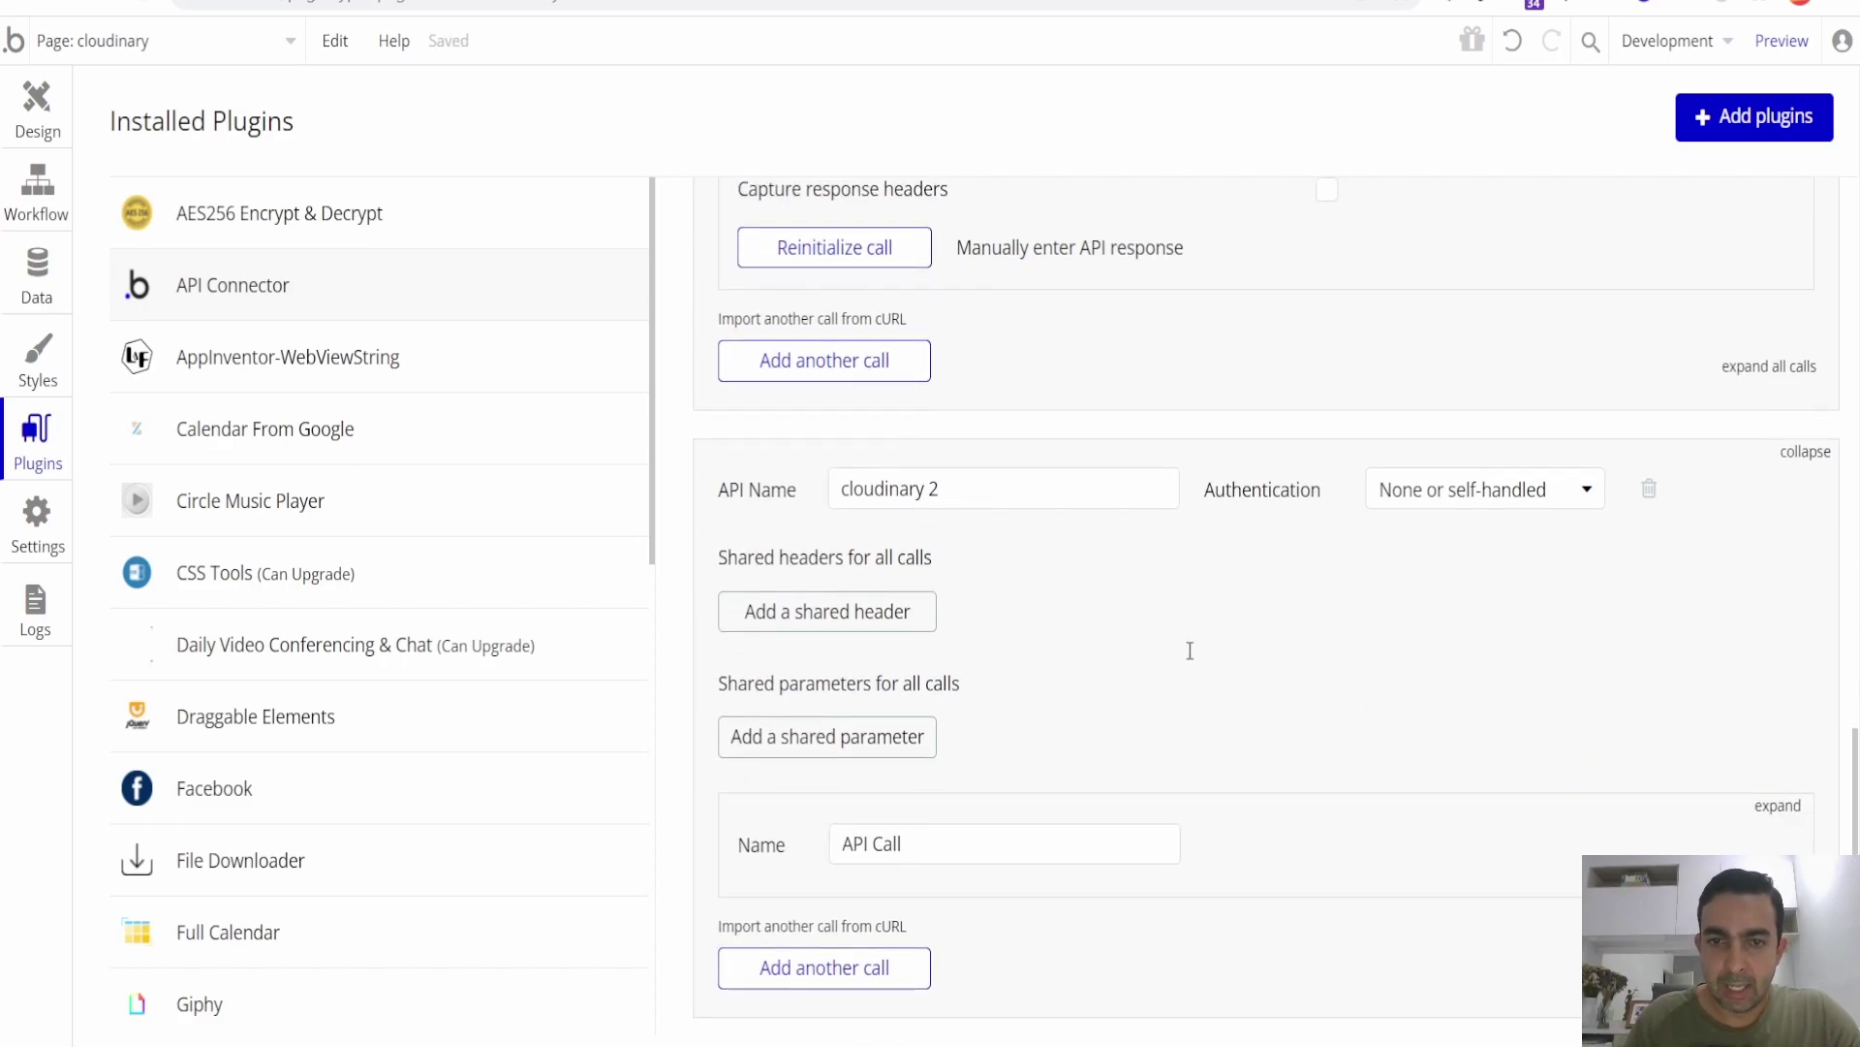
{"action": "left_click", "coordinate": [1497, 506]}
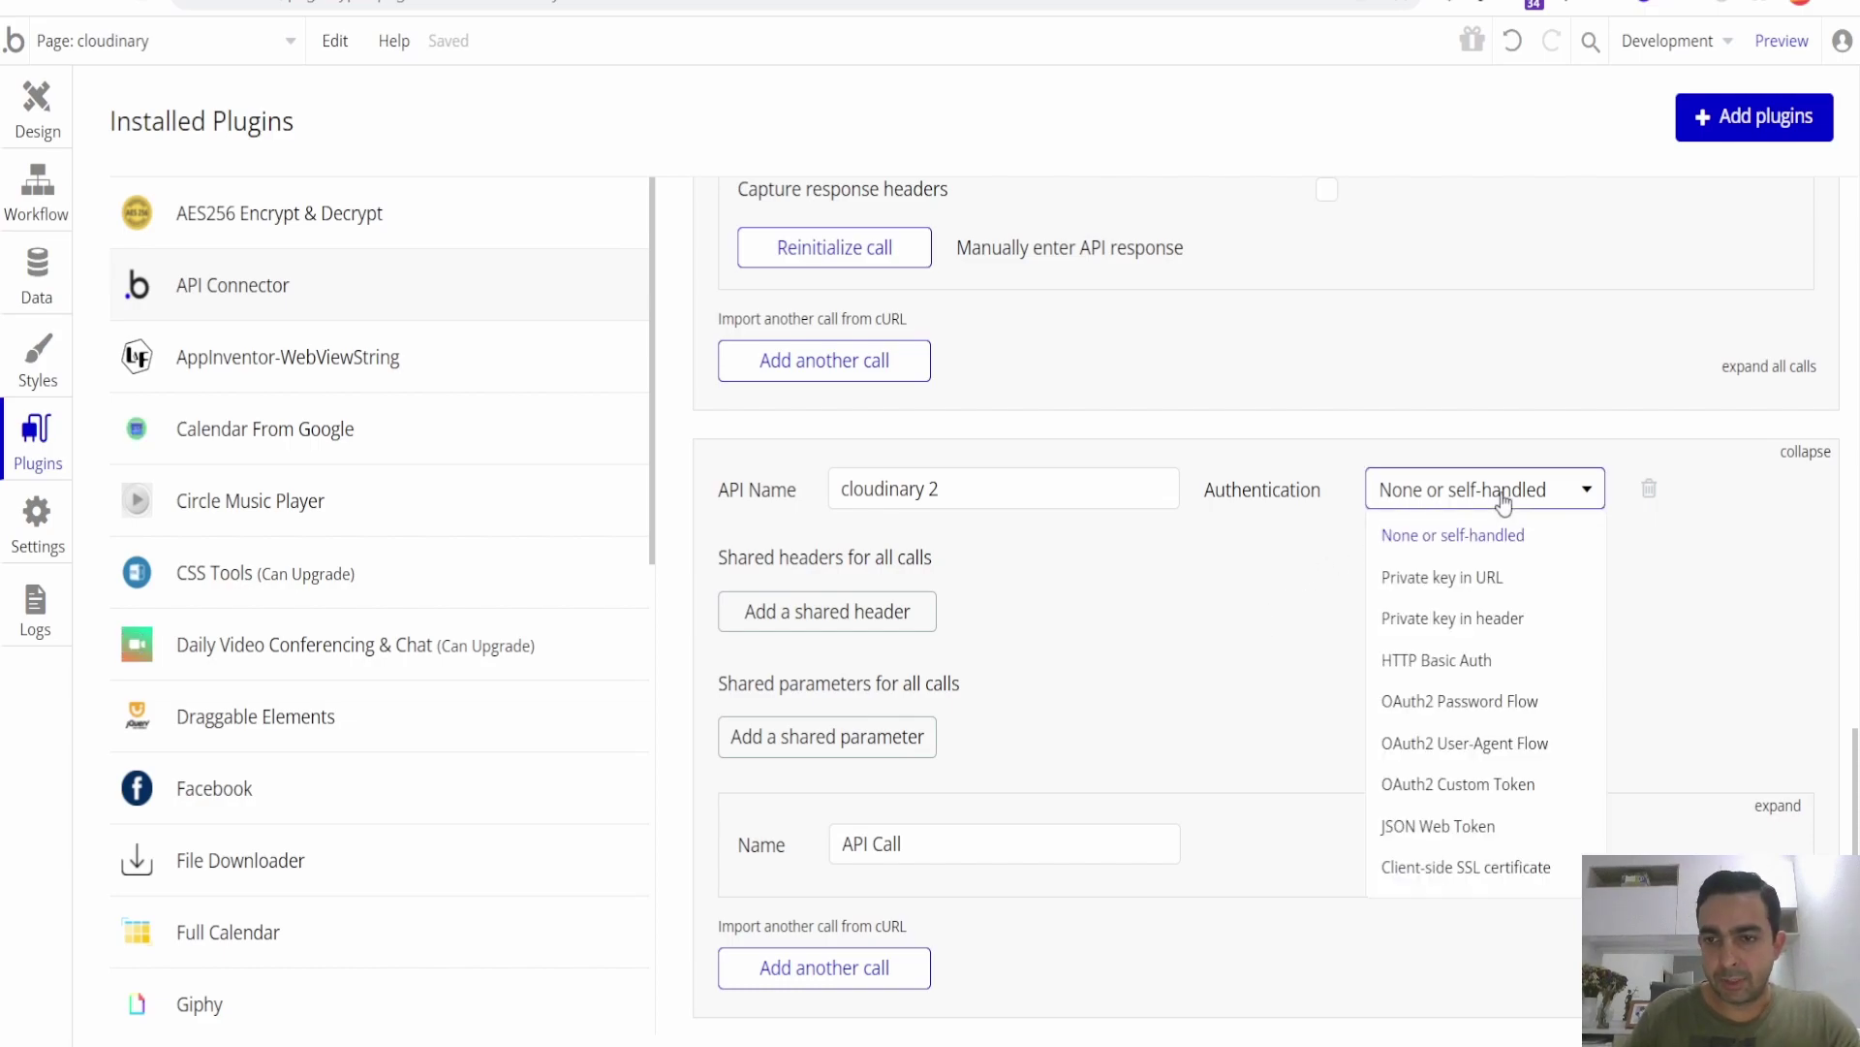
{"action": "left_click", "coordinate": [1475, 663]}
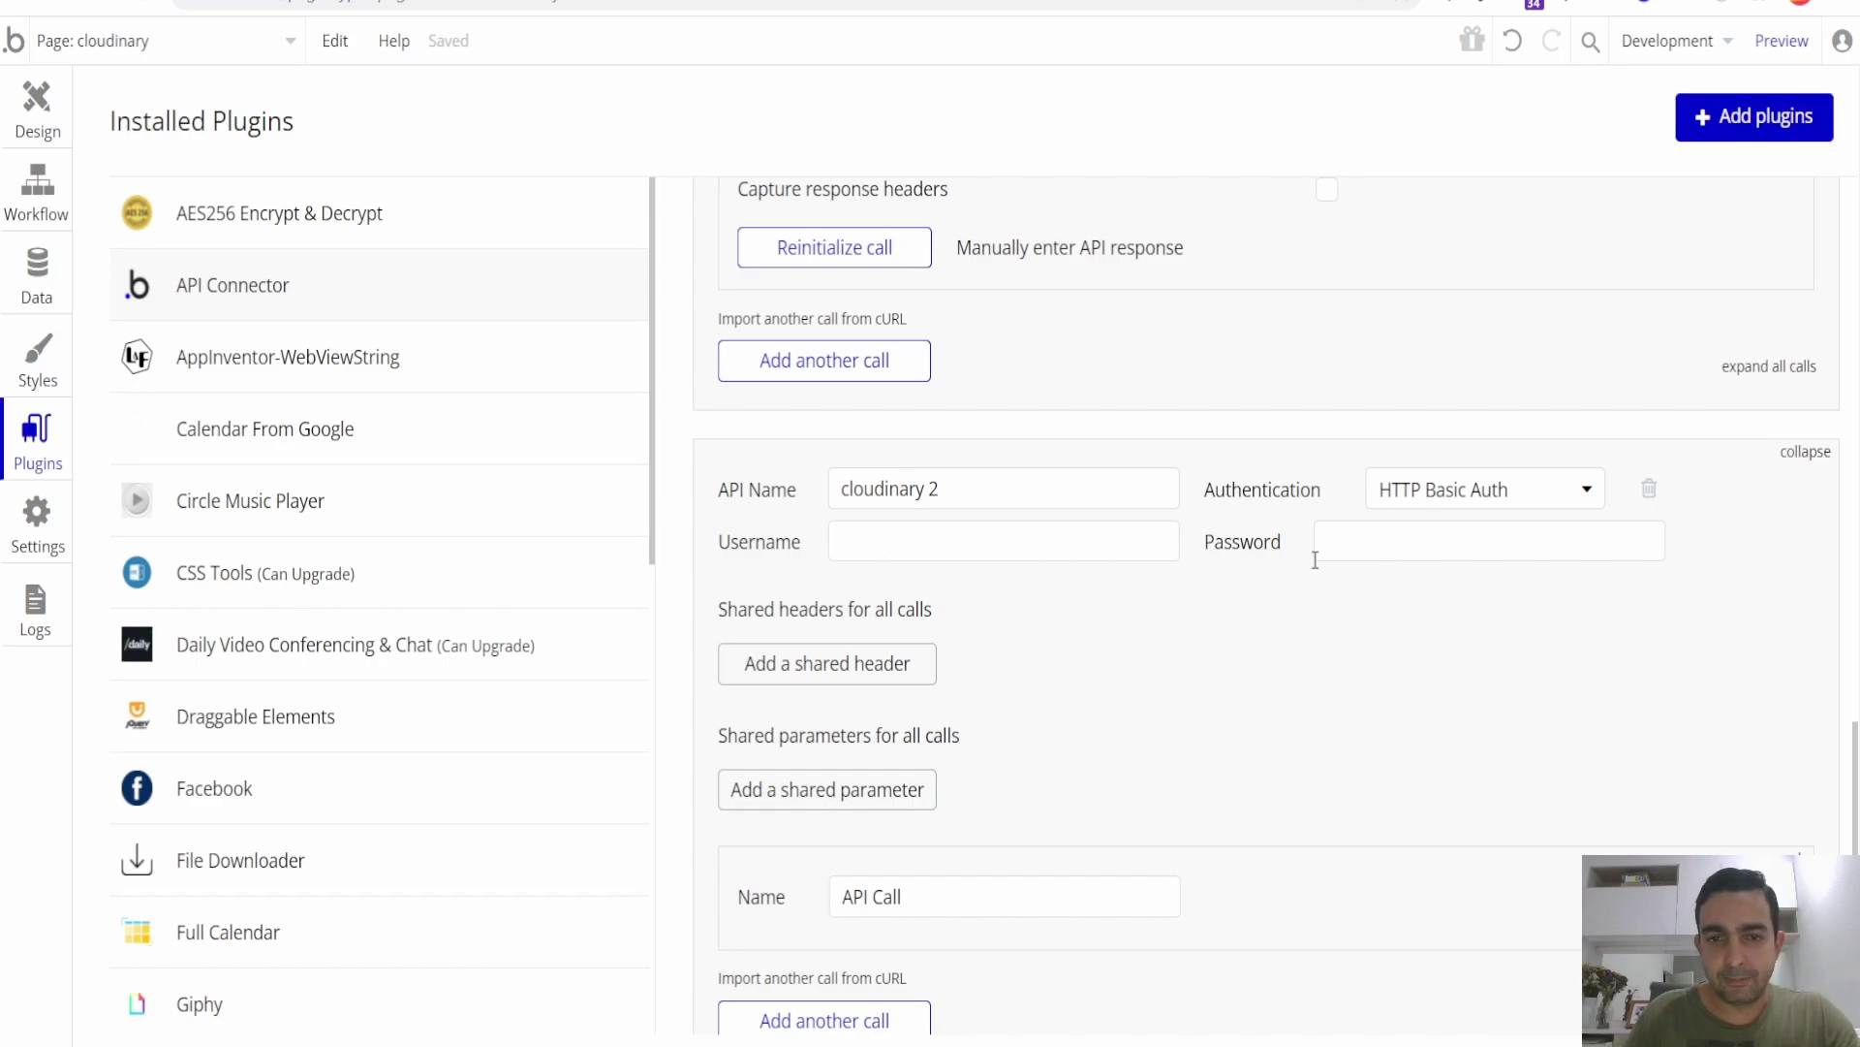
Compare the API key and API secret on the Cloudinary dashboard with the username and password fields of the "cloudinary 2" API in Bubble.
{"action": "key", "text": "ctrl+Tab"}
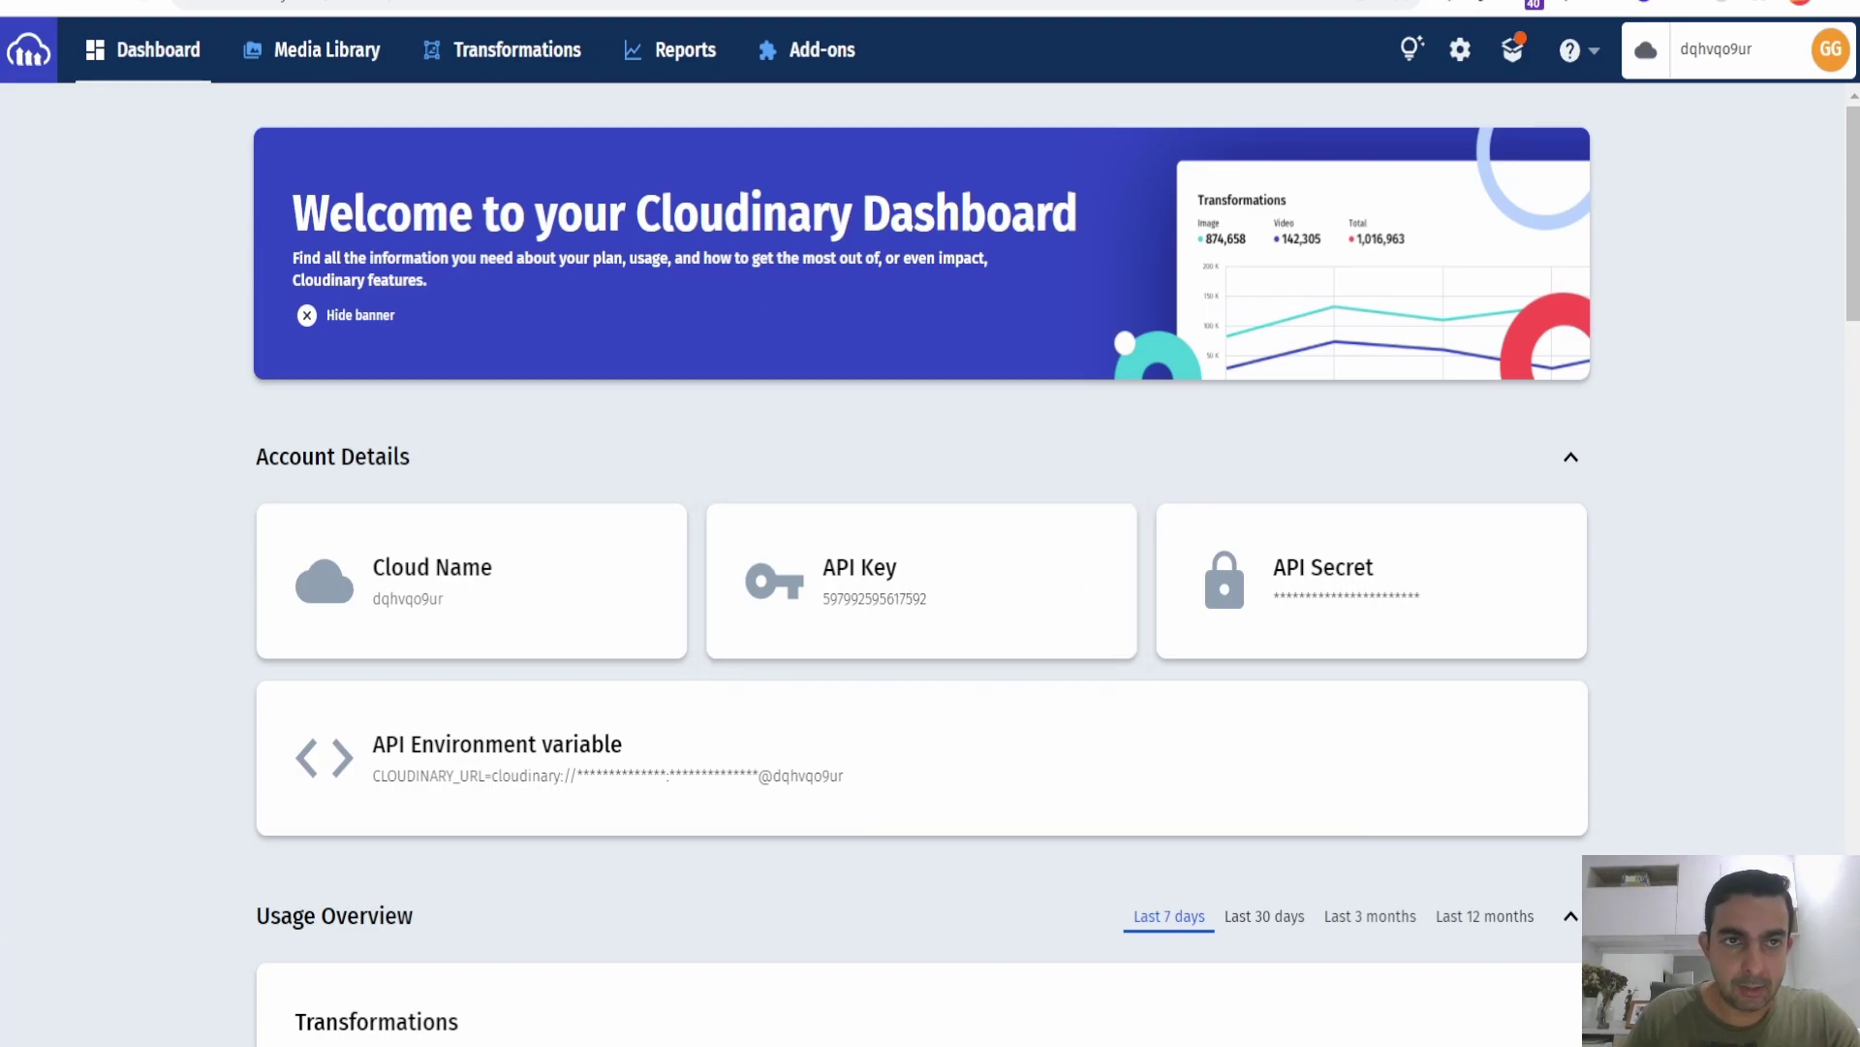
{"action": "key", "text": "ctrl+Tab"}
{"action": "left_click", "coordinate": [880, 541]}
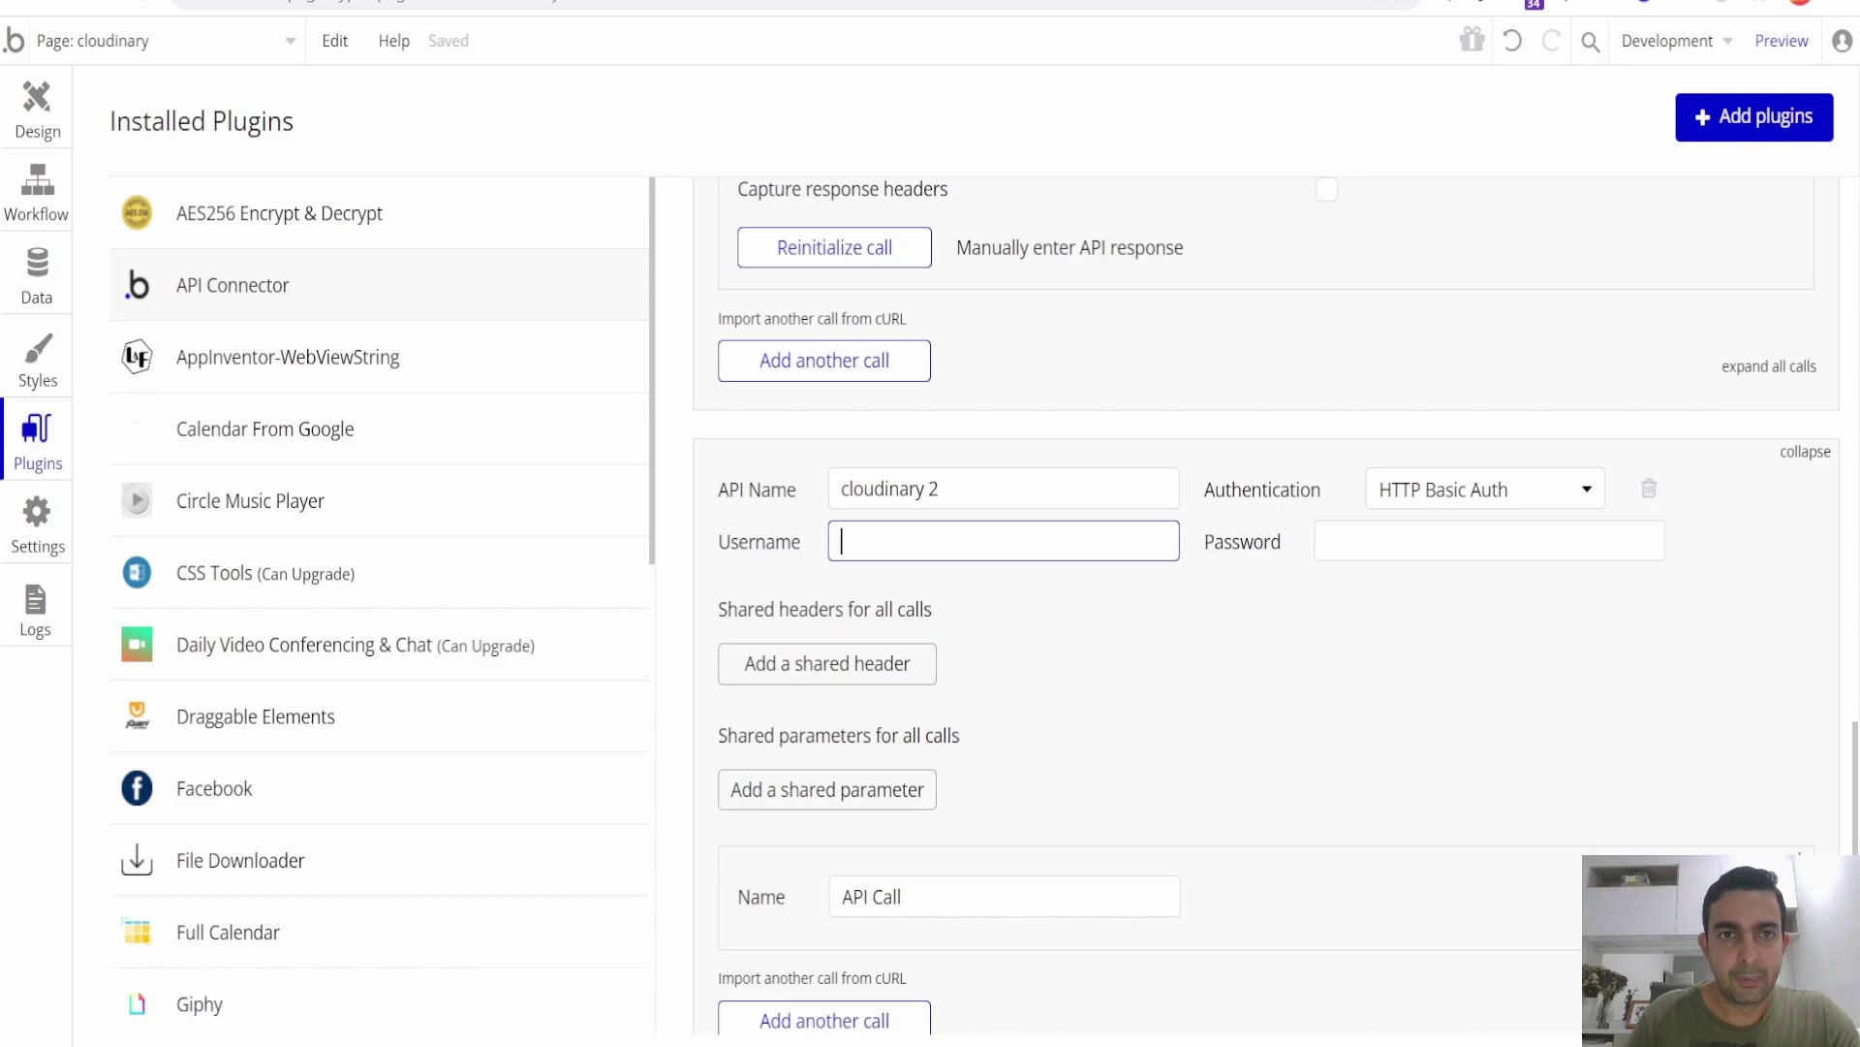
{"action": "key", "text": "ctrl+Tab"}
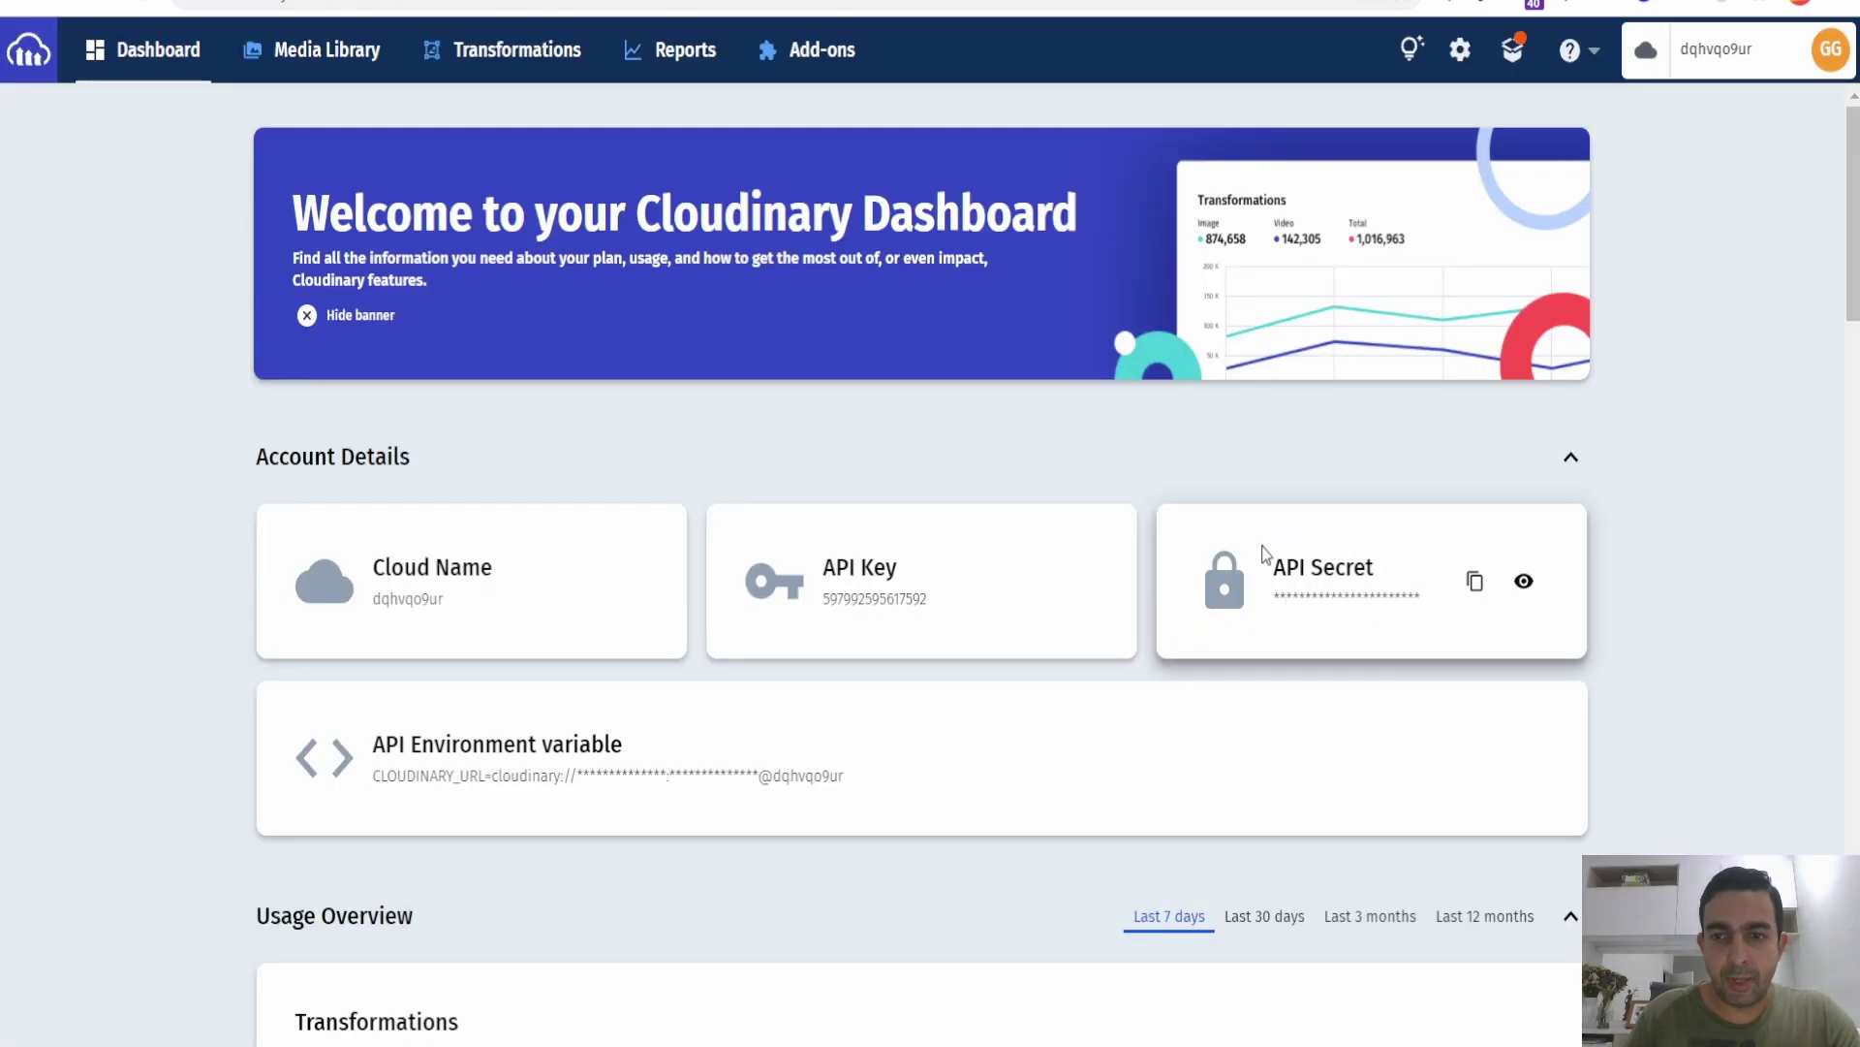
{"action": "left_click", "coordinate": [1312, 607]}
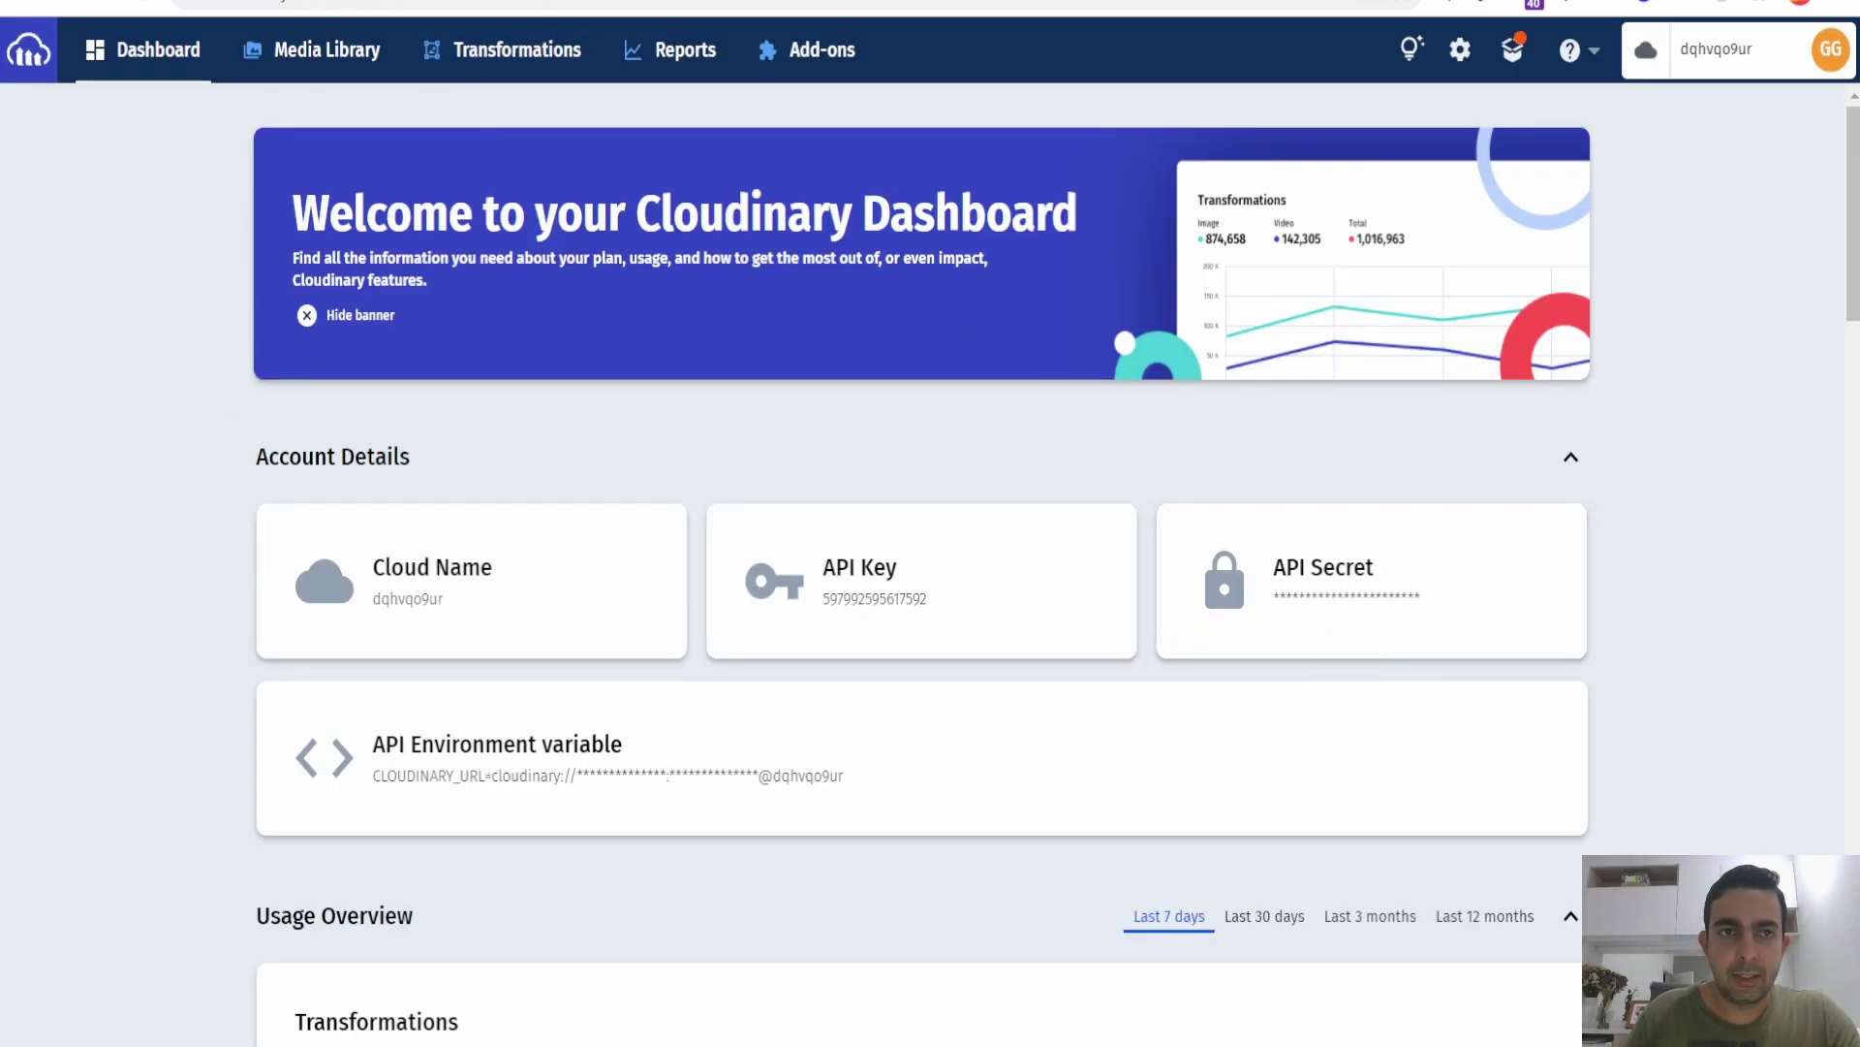
{"action": "key", "text": "ctrl+Tab"}
{"action": "left_click", "coordinate": [1435, 551]}
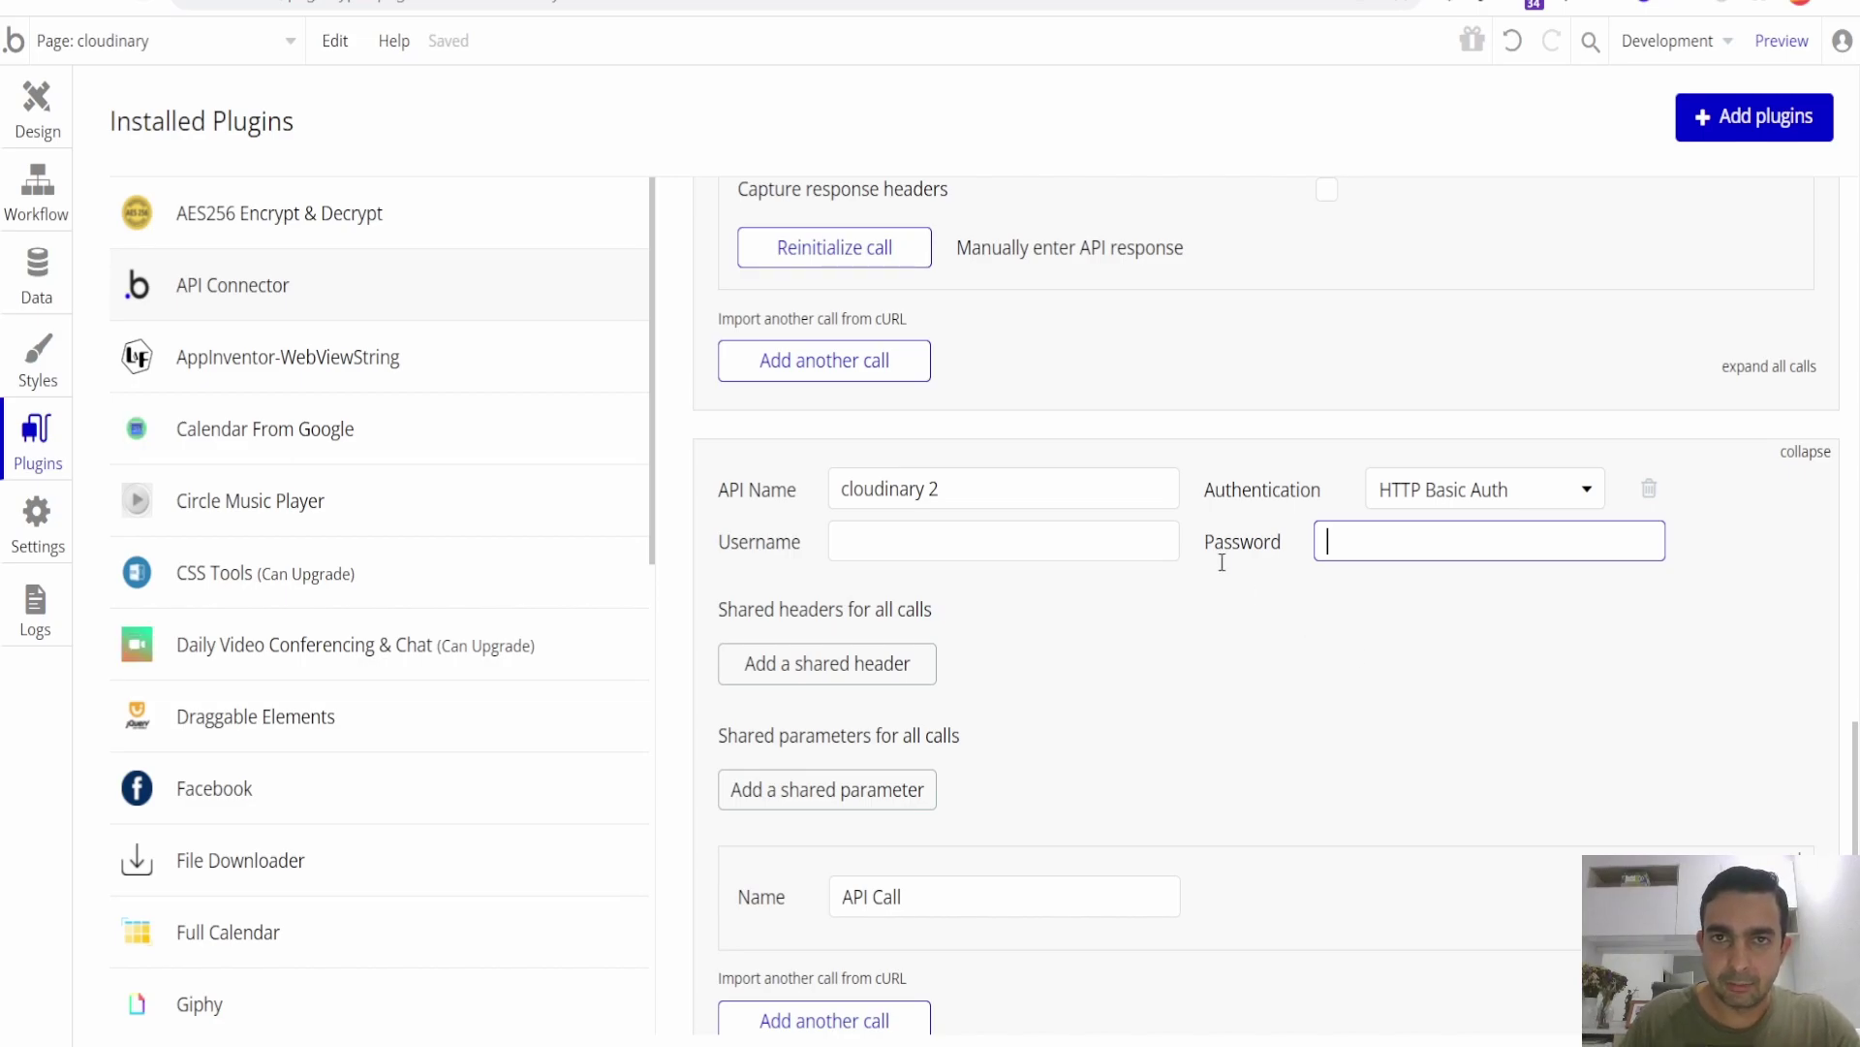
Examine the existing "enviar arquivo" call in the API Connector, including its Use as options.
{"action": "left_click_drag", "start_coordinate": [1850, 775], "coordinate": [1848, 583]}
{"action": "scroll", "coordinate": [1848, 577], "scroll_direction": "up", "scroll_amount": 2}
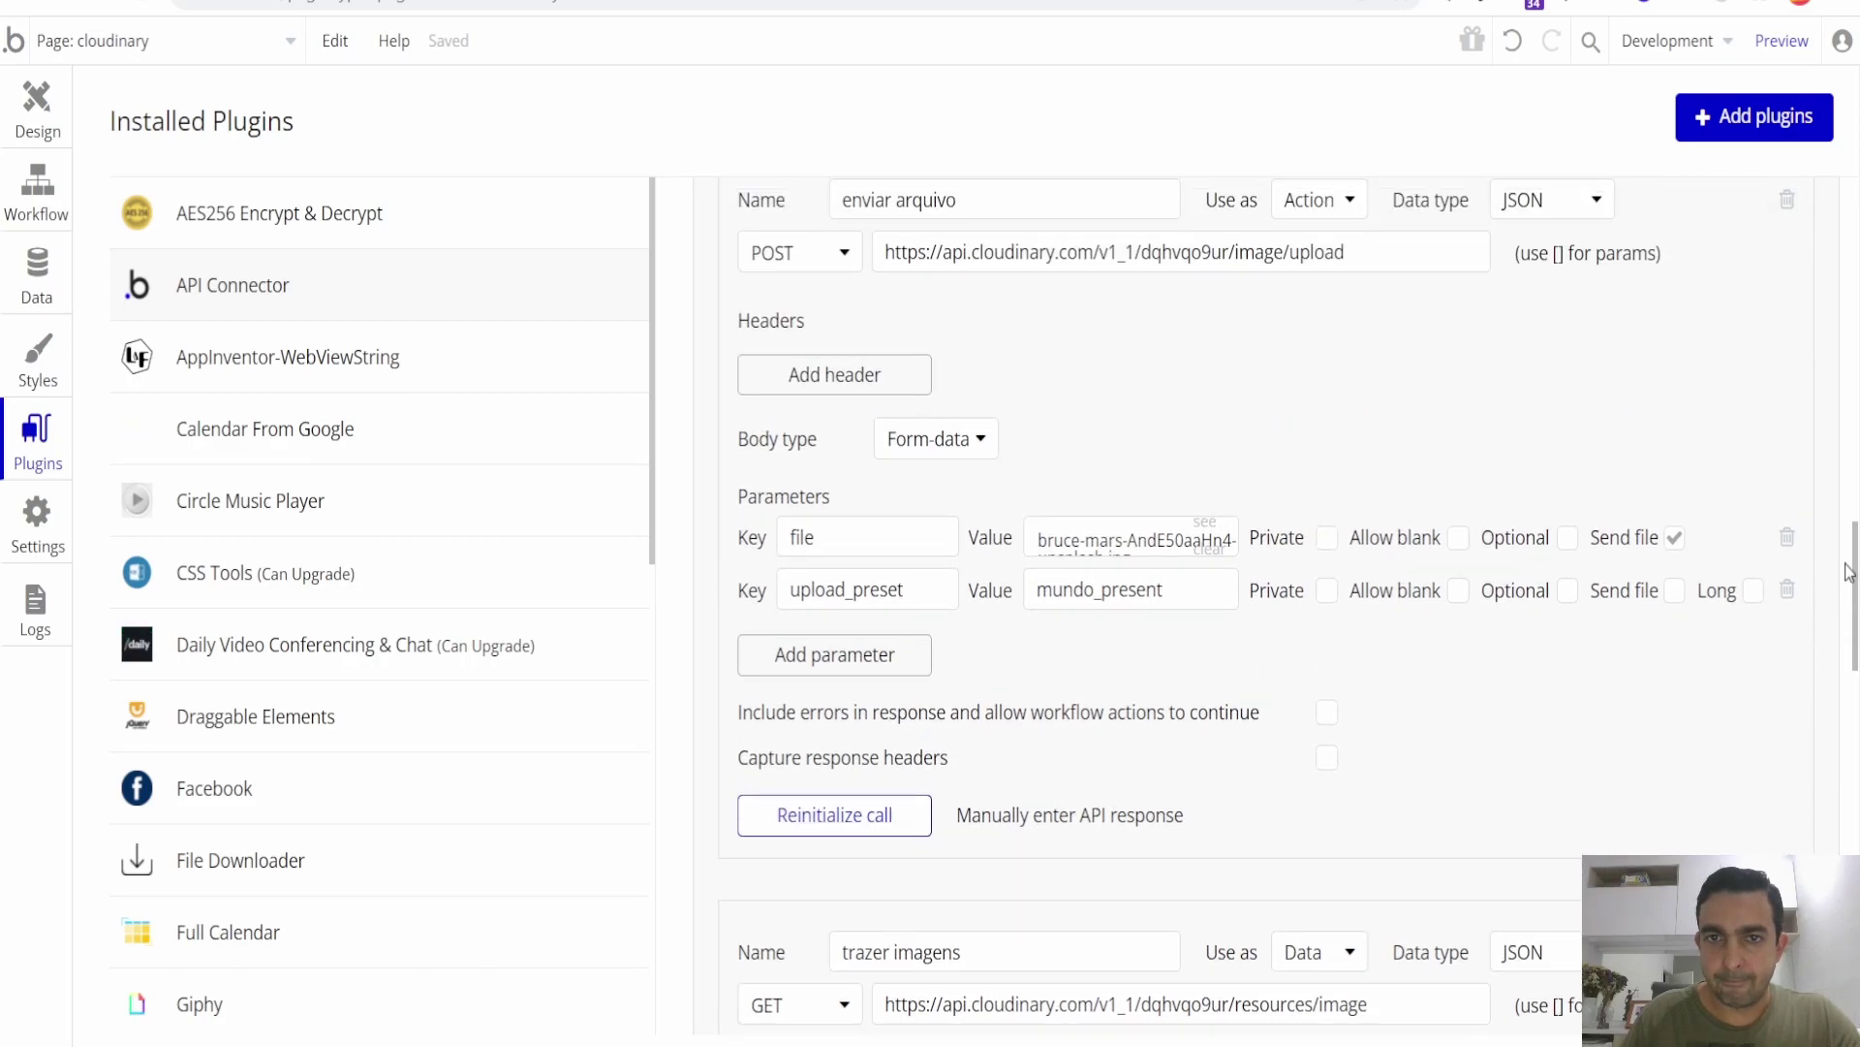
{"action": "scroll", "coordinate": [1848, 572], "scroll_direction": "up", "scroll_amount": 1}
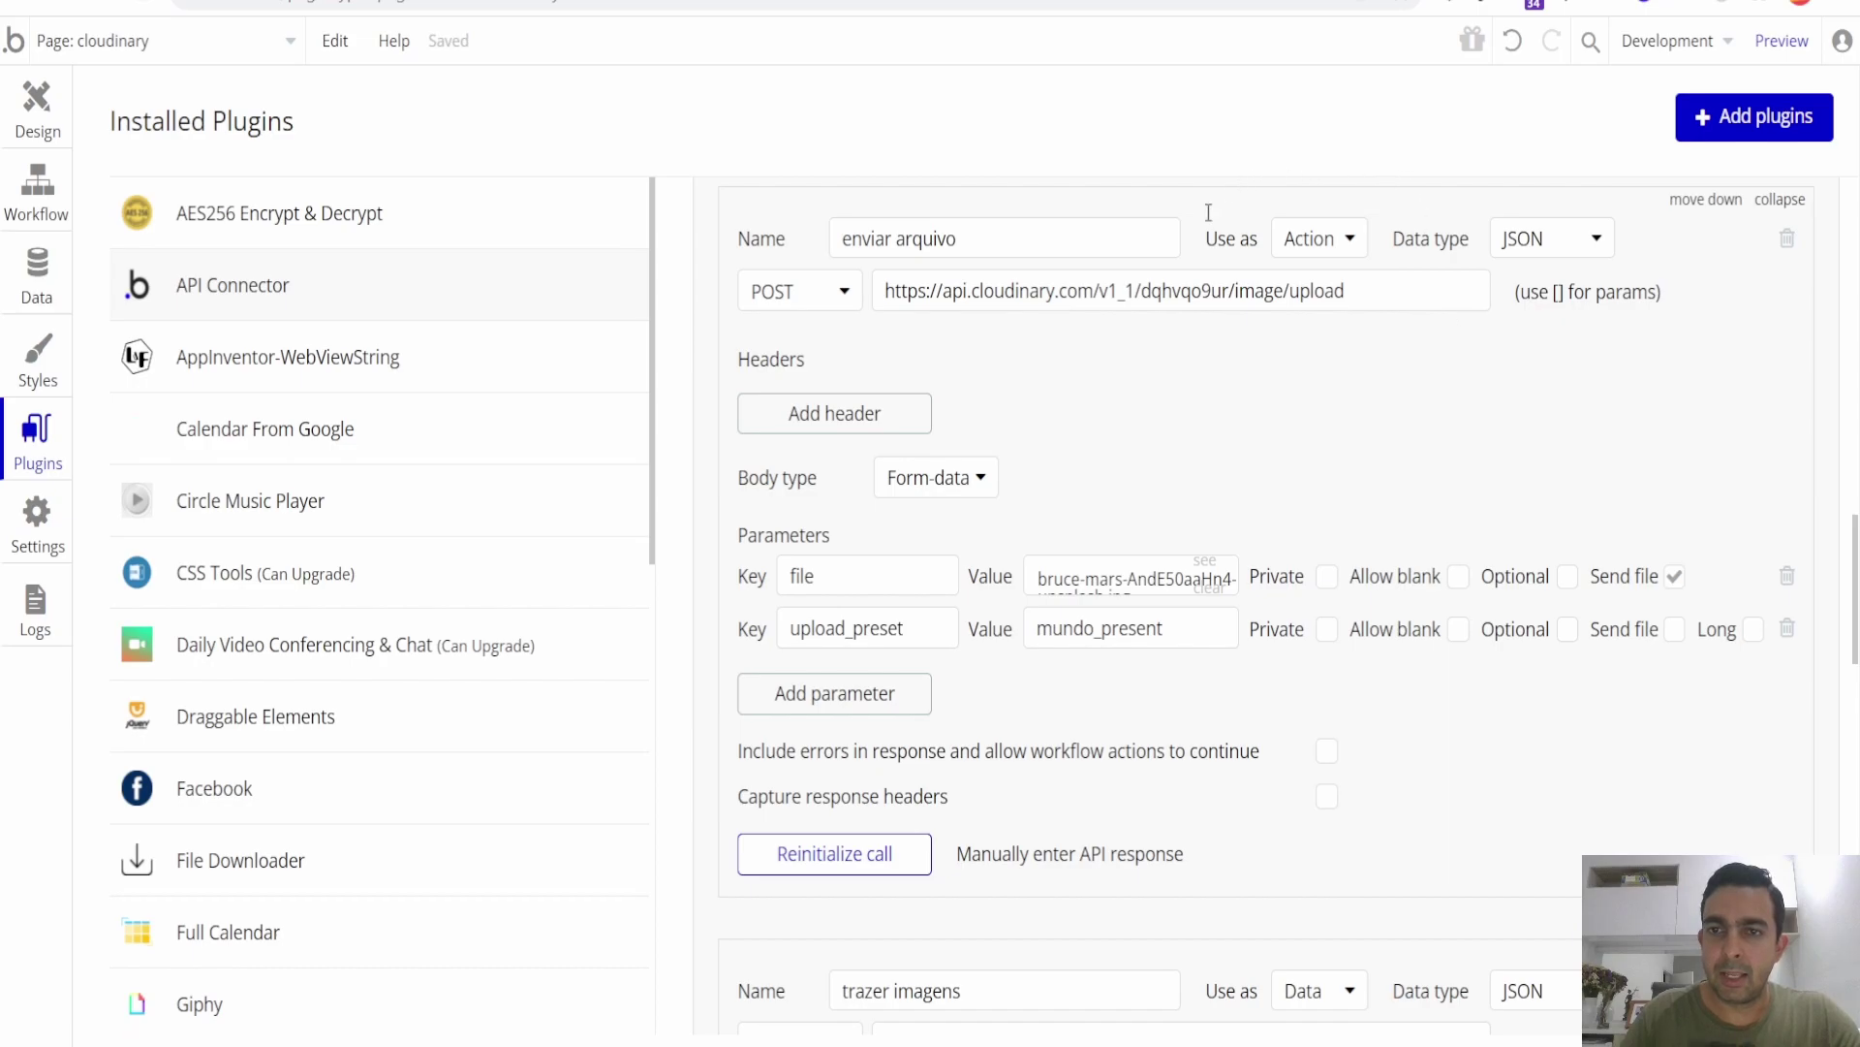
{"action": "left_click", "coordinate": [1342, 251]}
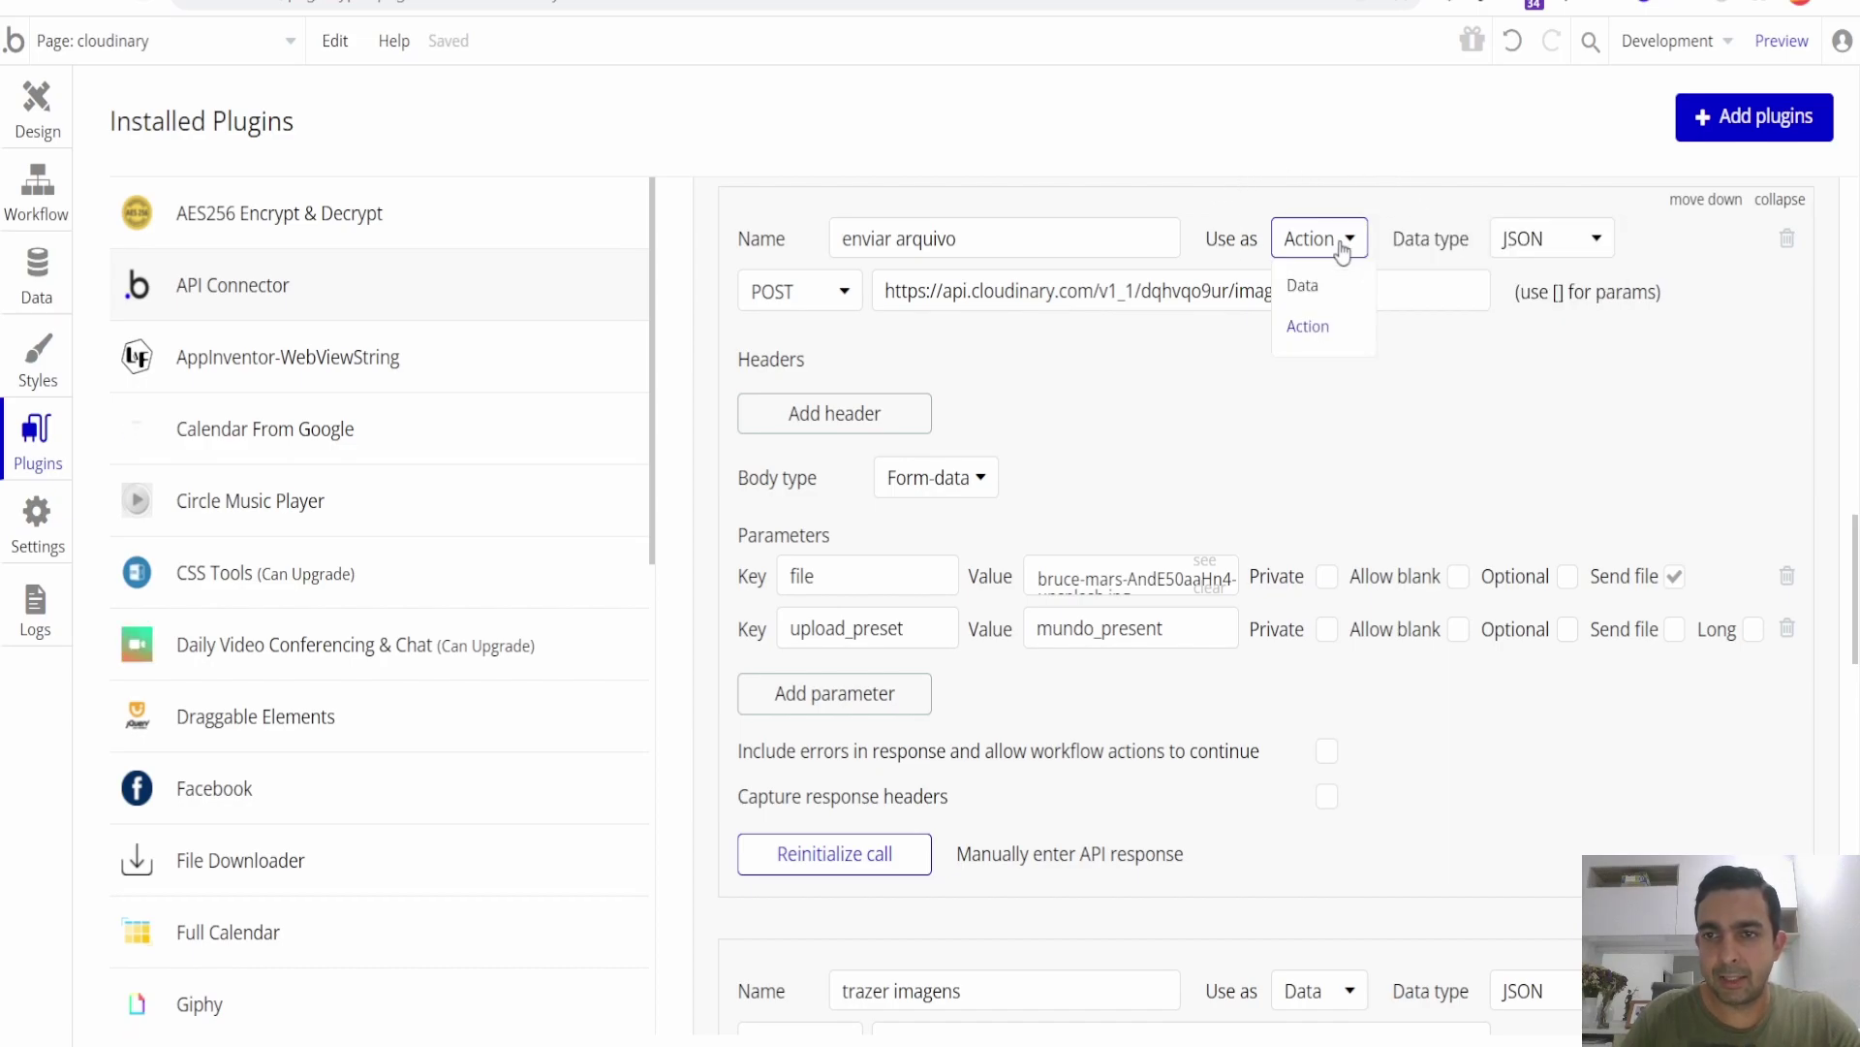
{"action": "left_click", "coordinate": [1342, 251]}
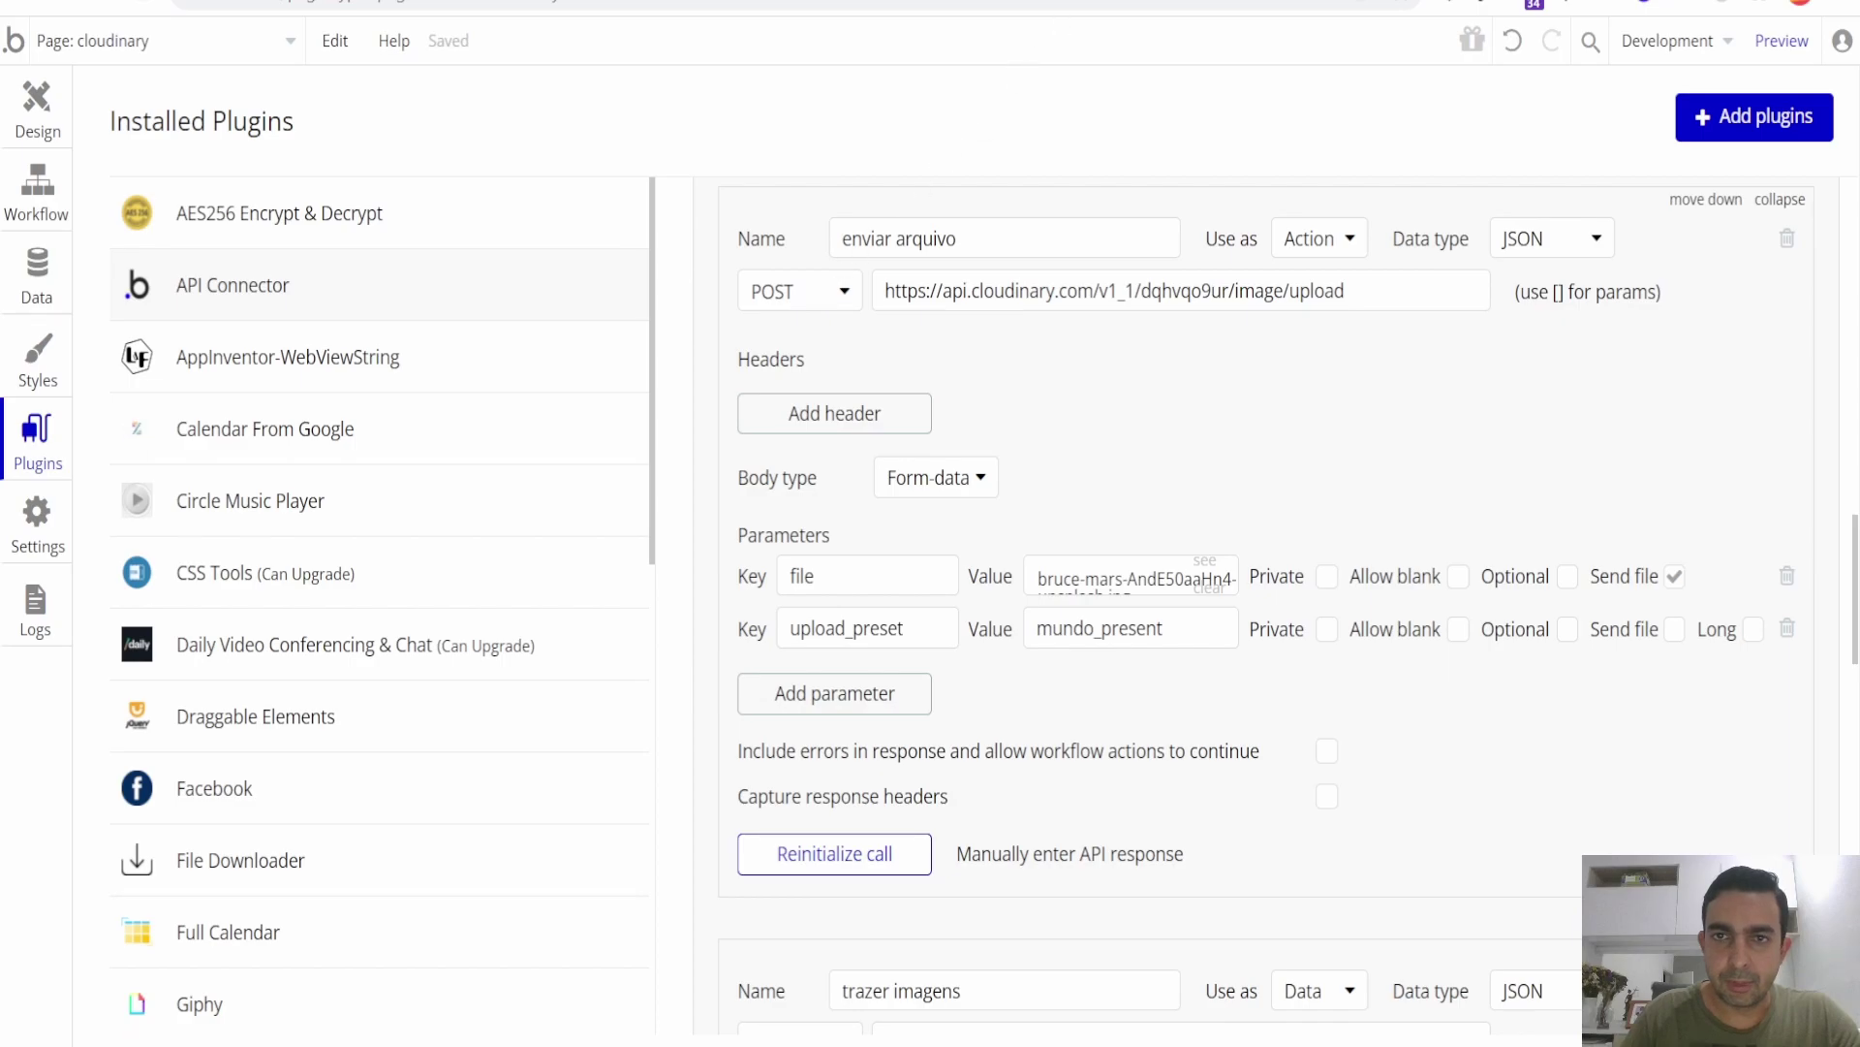
Switch to the Cloudinary docs, open the Uploading assets guide and find the cURL example of the upload method.
{"action": "key", "text": "ctrl+Tab"}
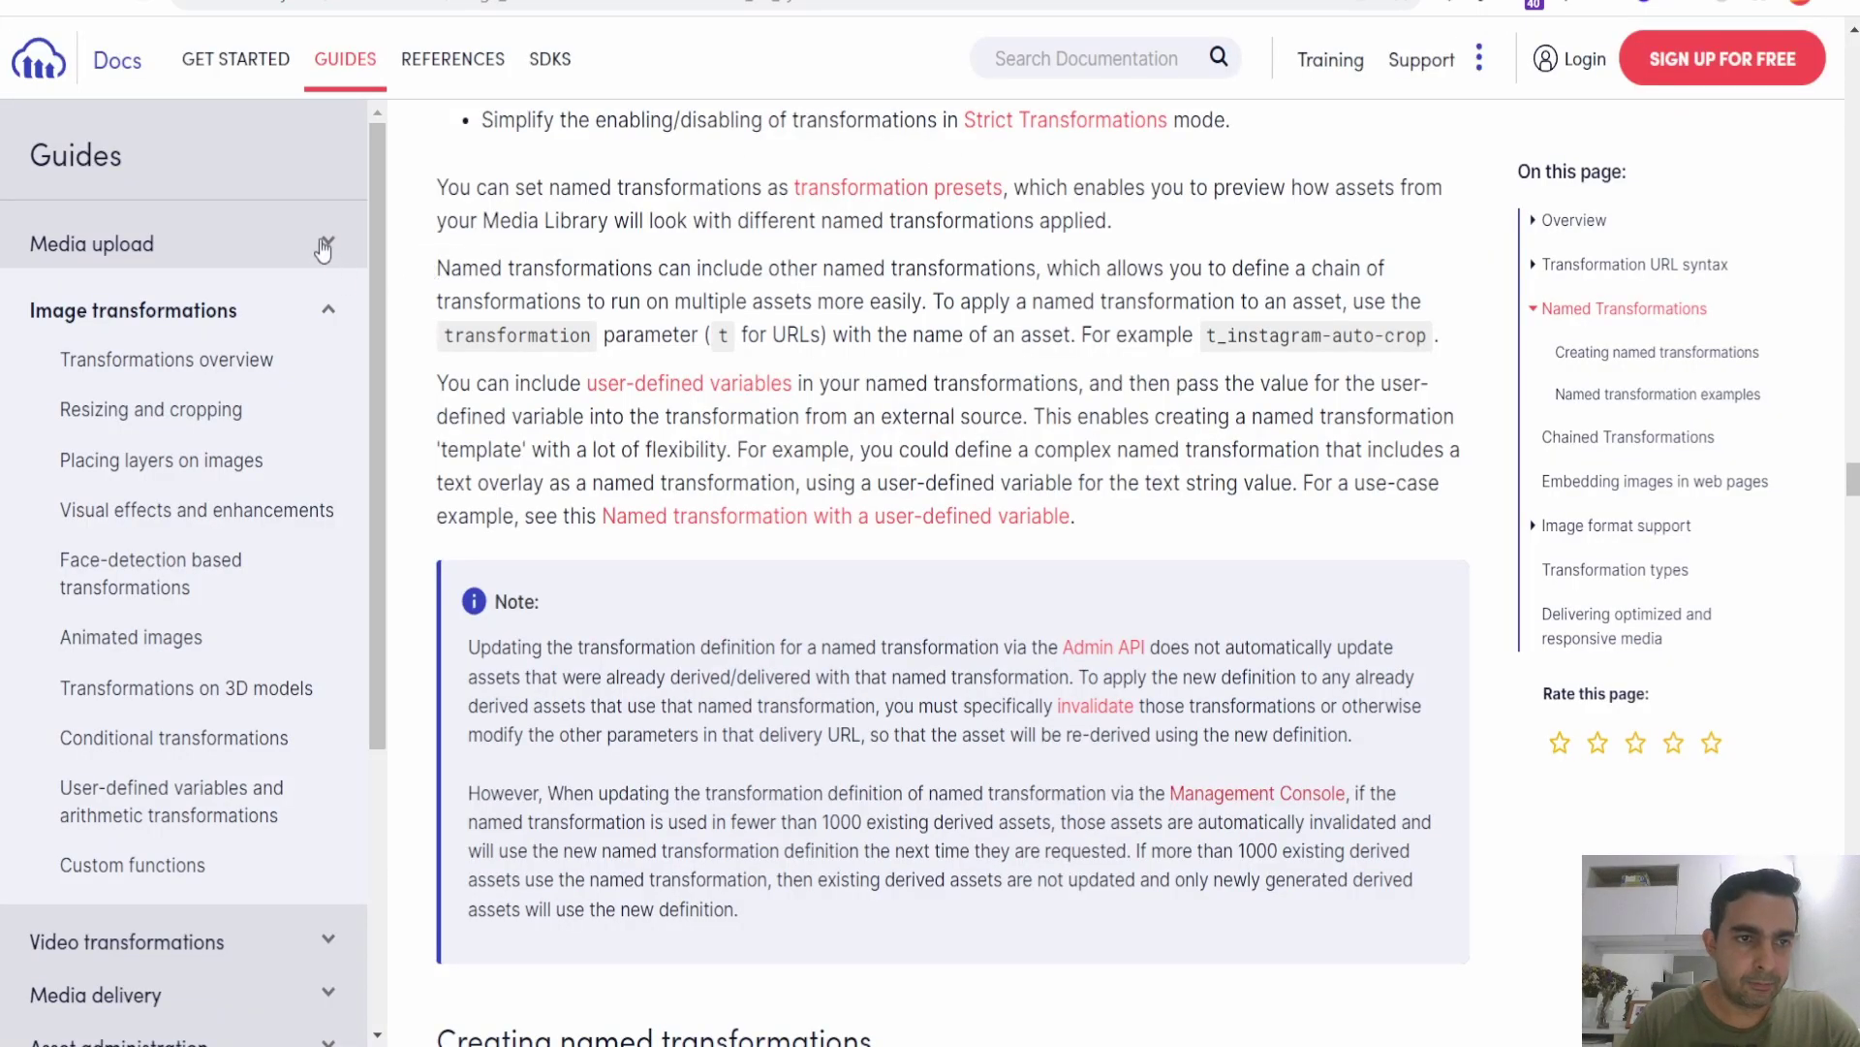
{"action": "left_click", "coordinate": [153, 248]}
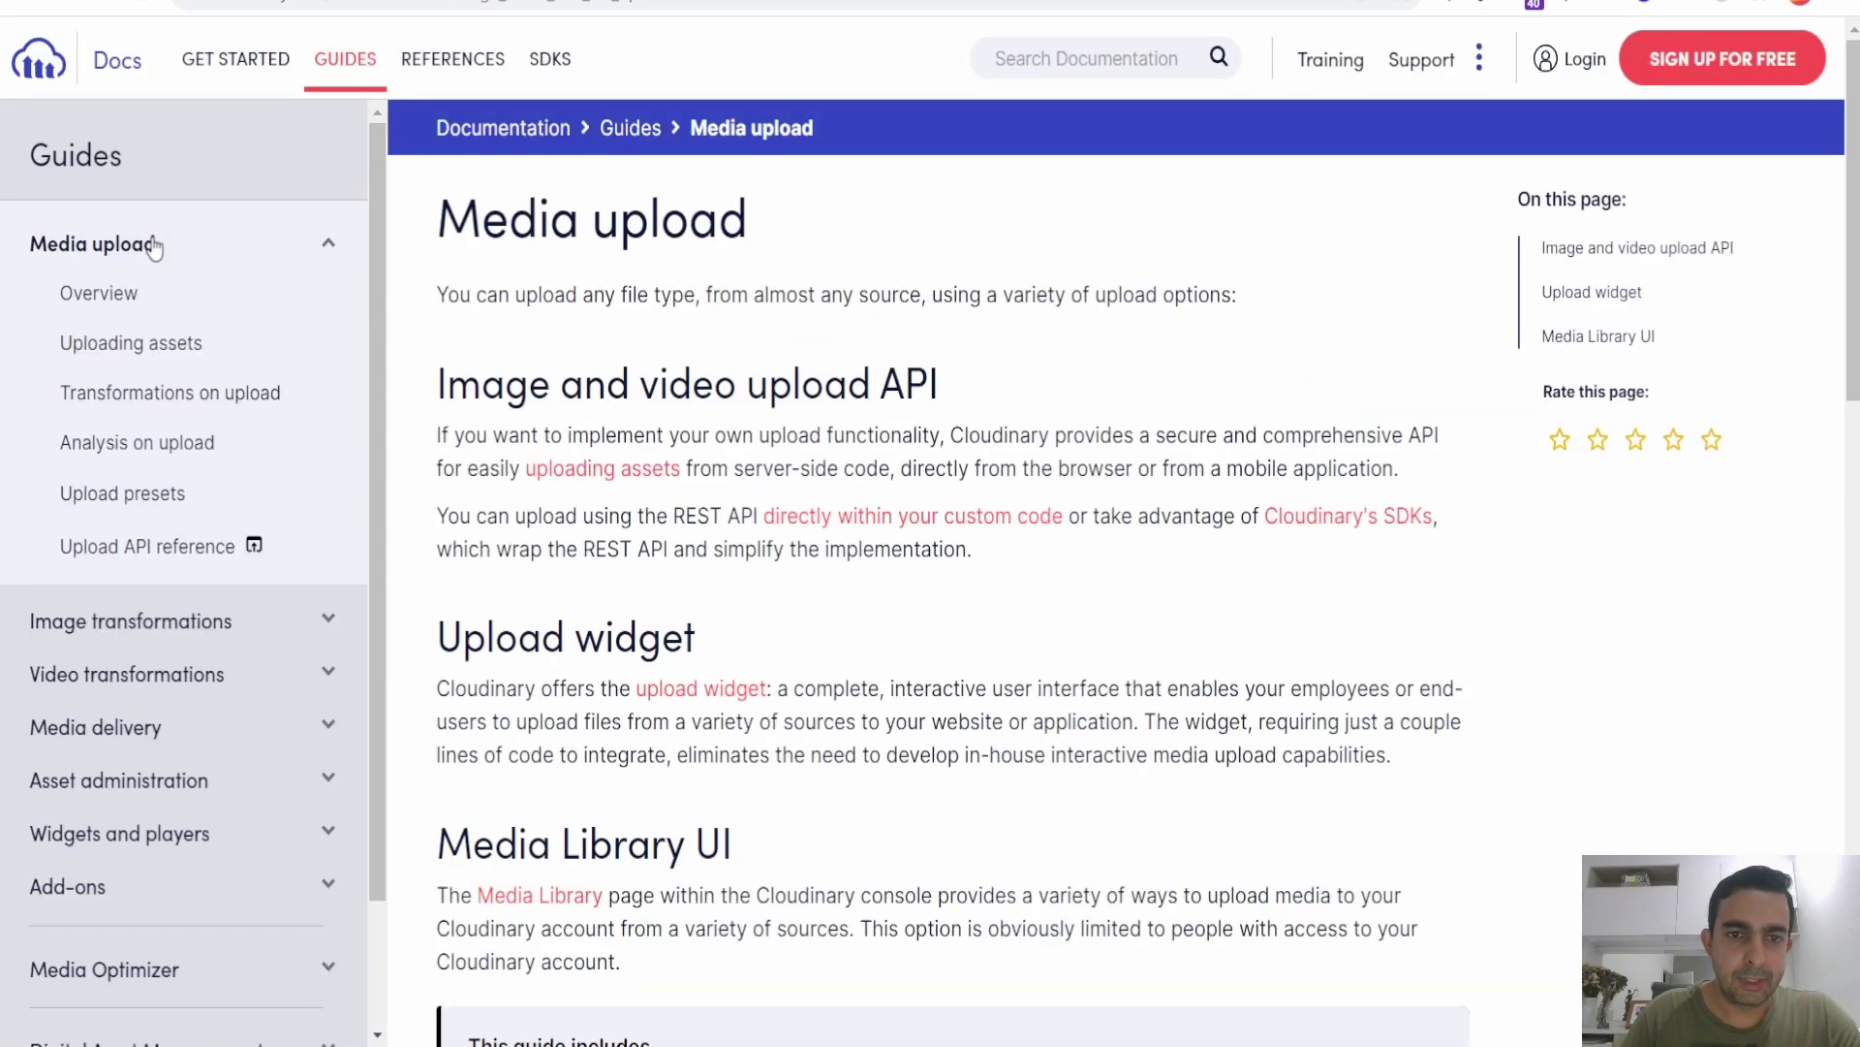
{"action": "left_click", "coordinate": [73, 345]}
{"action": "scroll", "coordinate": [545, 323], "scroll_direction": "down", "scroll_amount": 15}
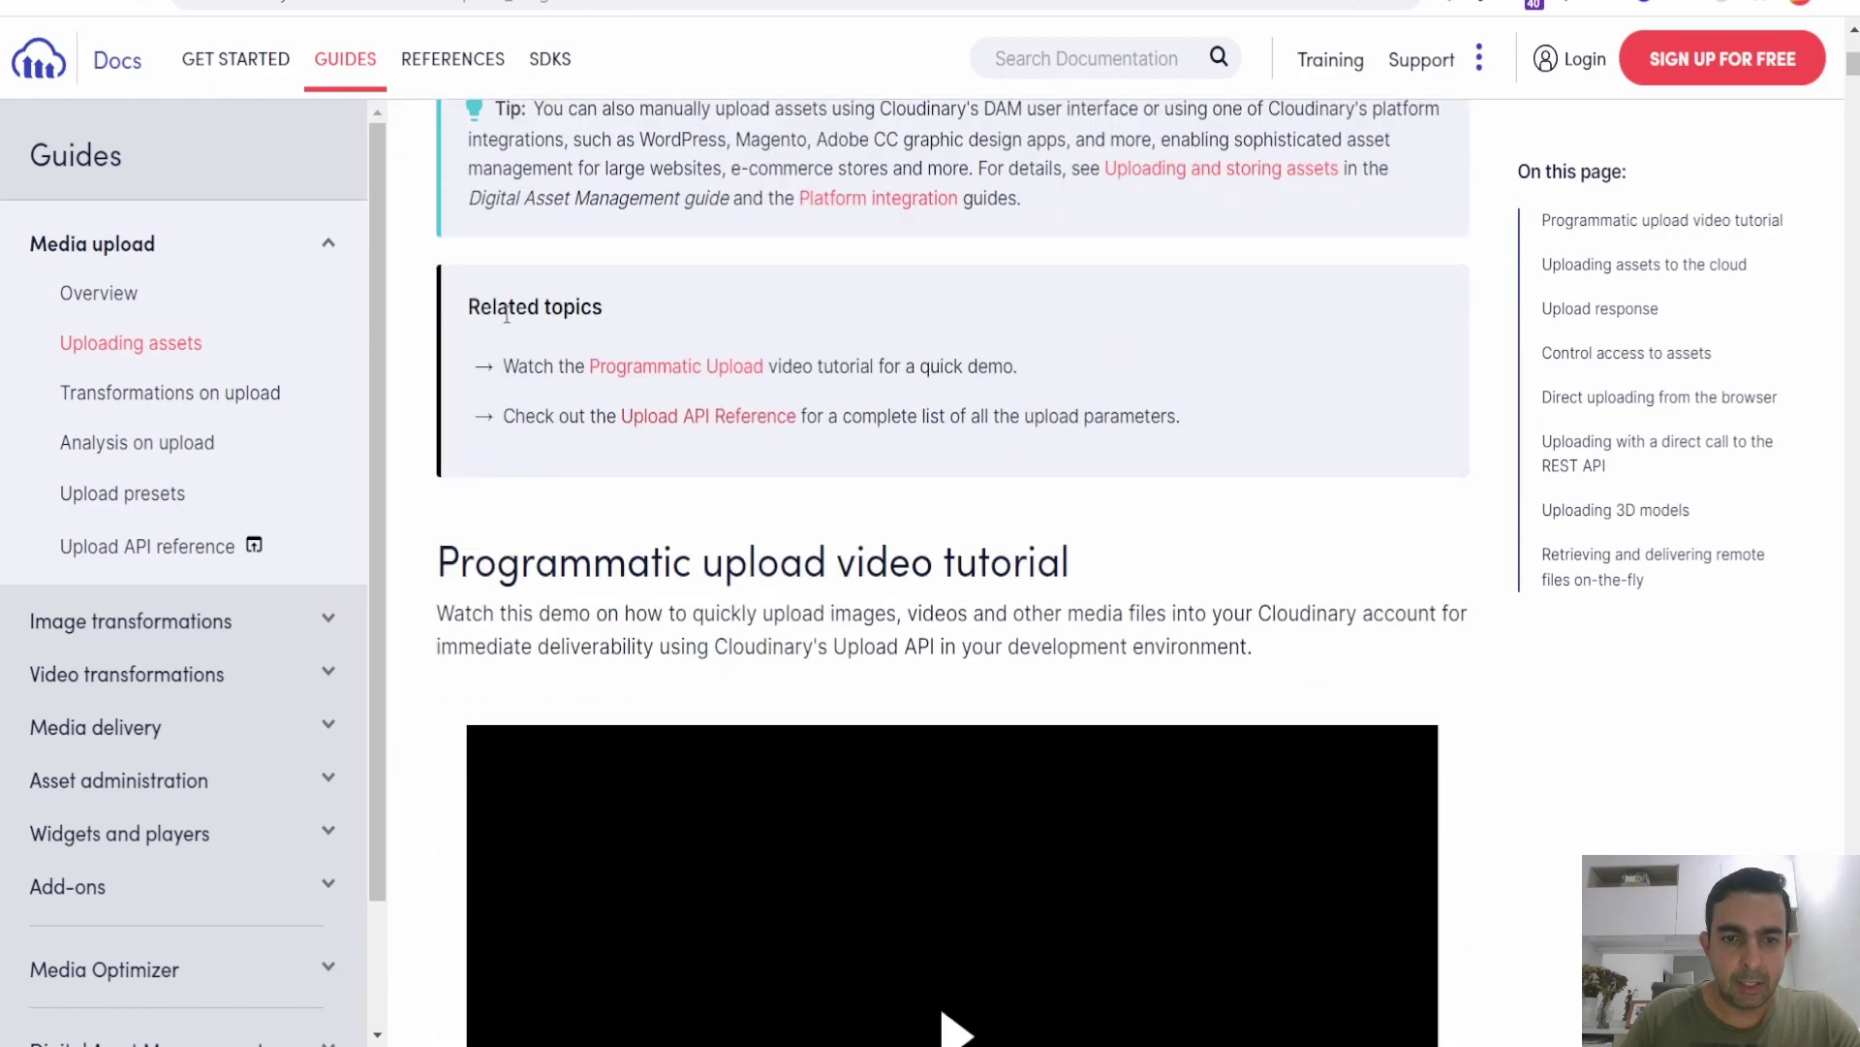
{"action": "scroll", "coordinate": [458, 319], "scroll_direction": "down", "scroll_amount": 4}
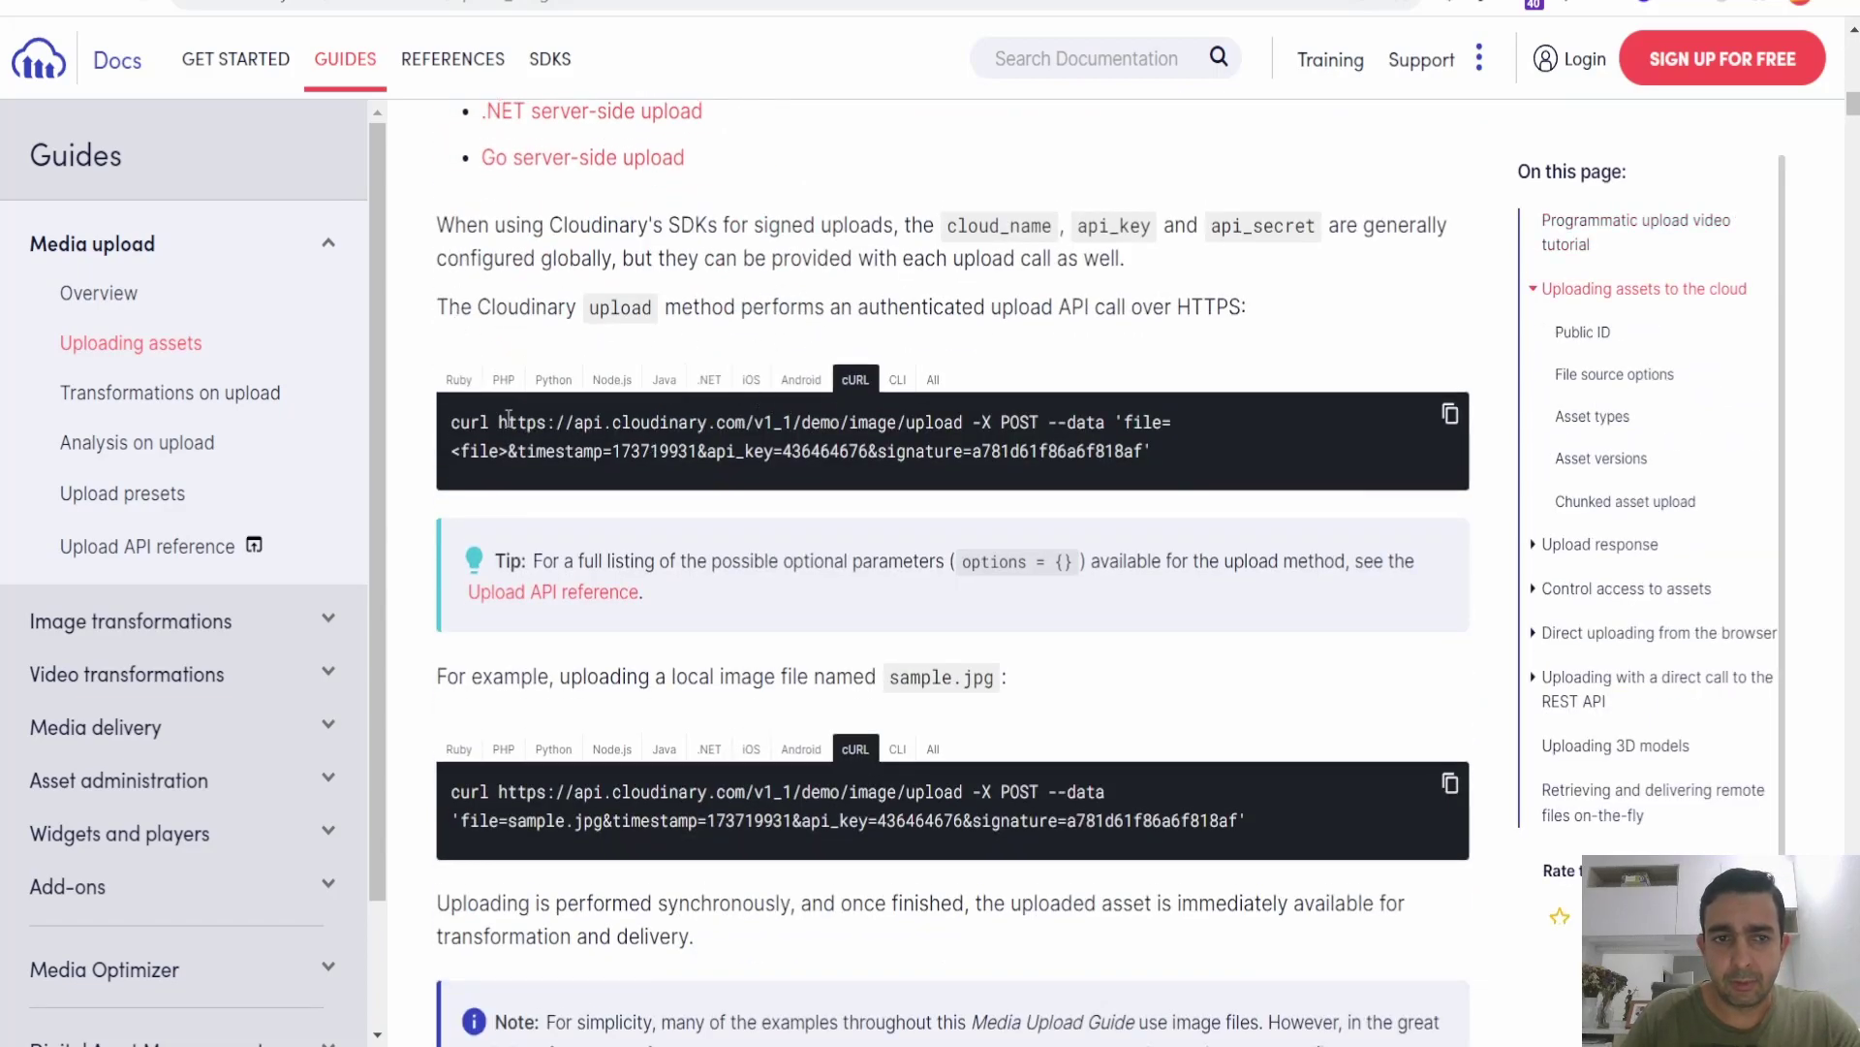
Highlight the upload endpoint URL and its "demo" segment in the cURL example, and look up the cloud name on the Cloudinary dashboard.
{"action": "left_click_drag", "start_coordinate": [500, 420], "coordinate": [969, 420]}
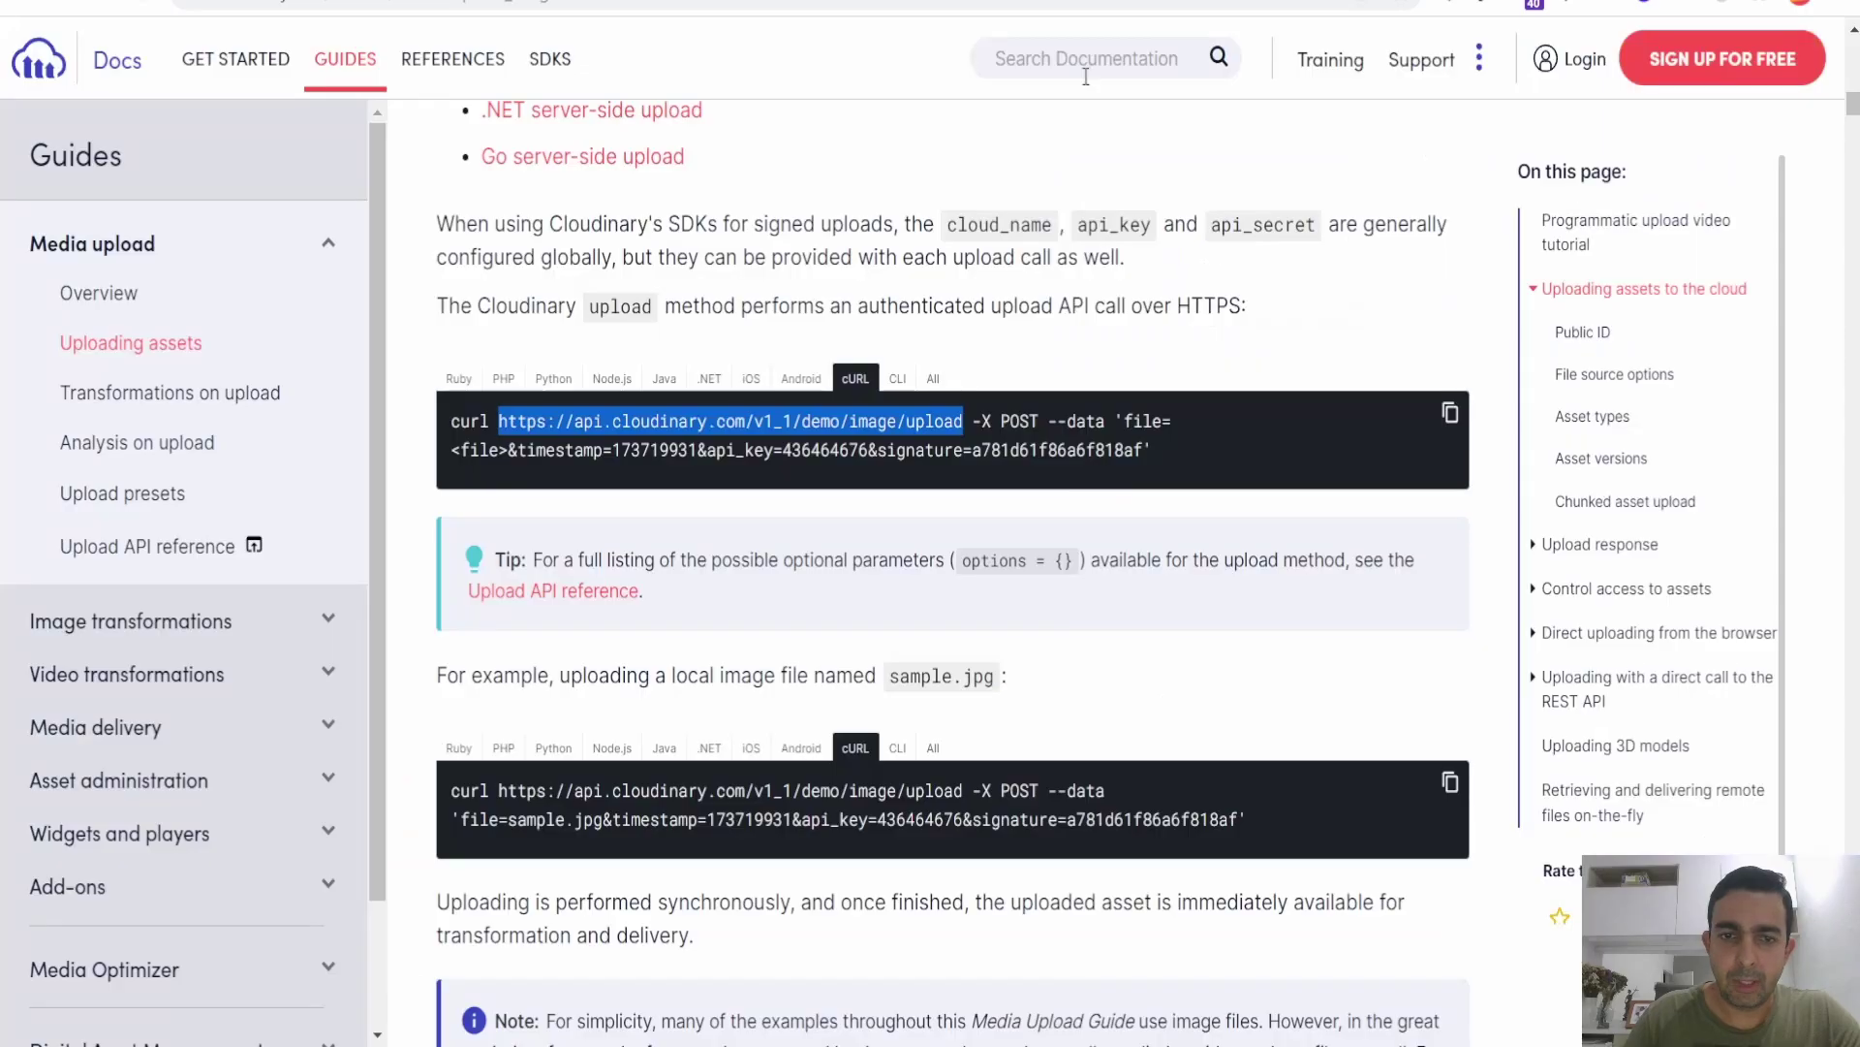
{"action": "left_click", "coordinate": [815, 419]}
{"action": "double_click", "coordinate": [810, 421]}
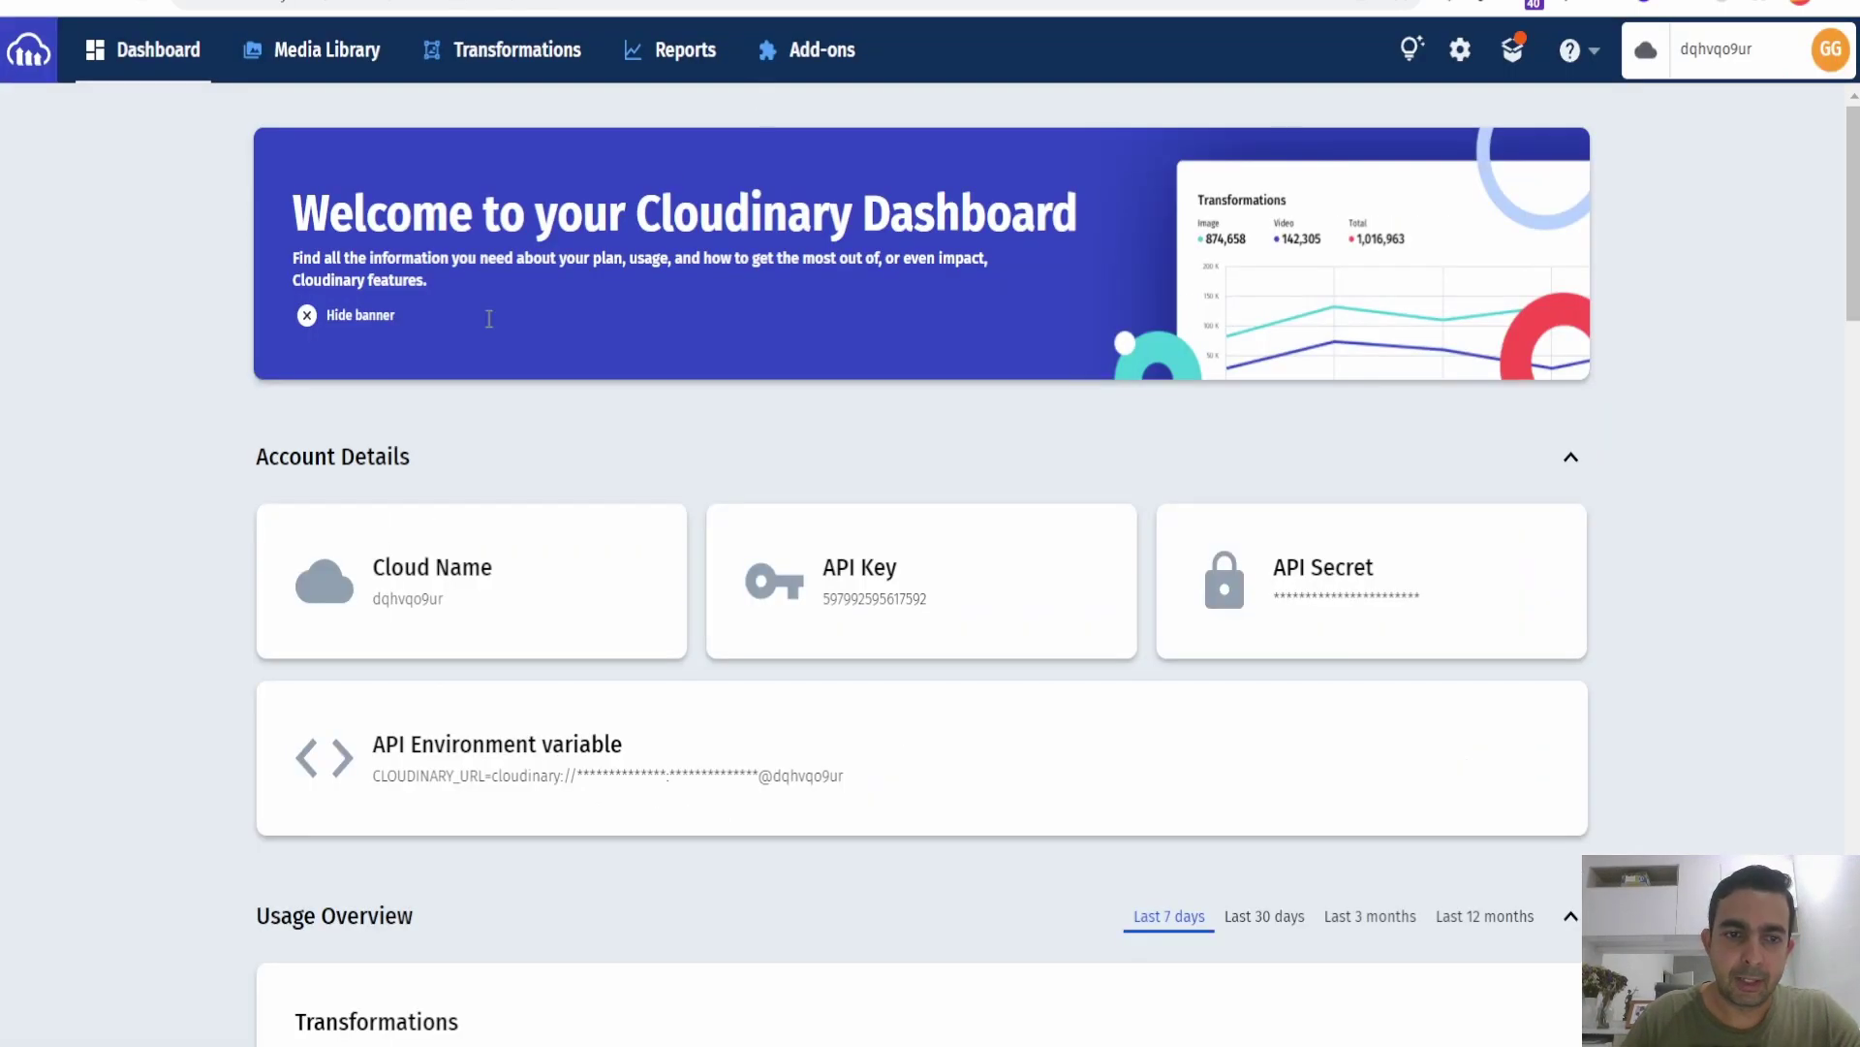
{"action": "mouse_move", "coordinate": [388, 648]}
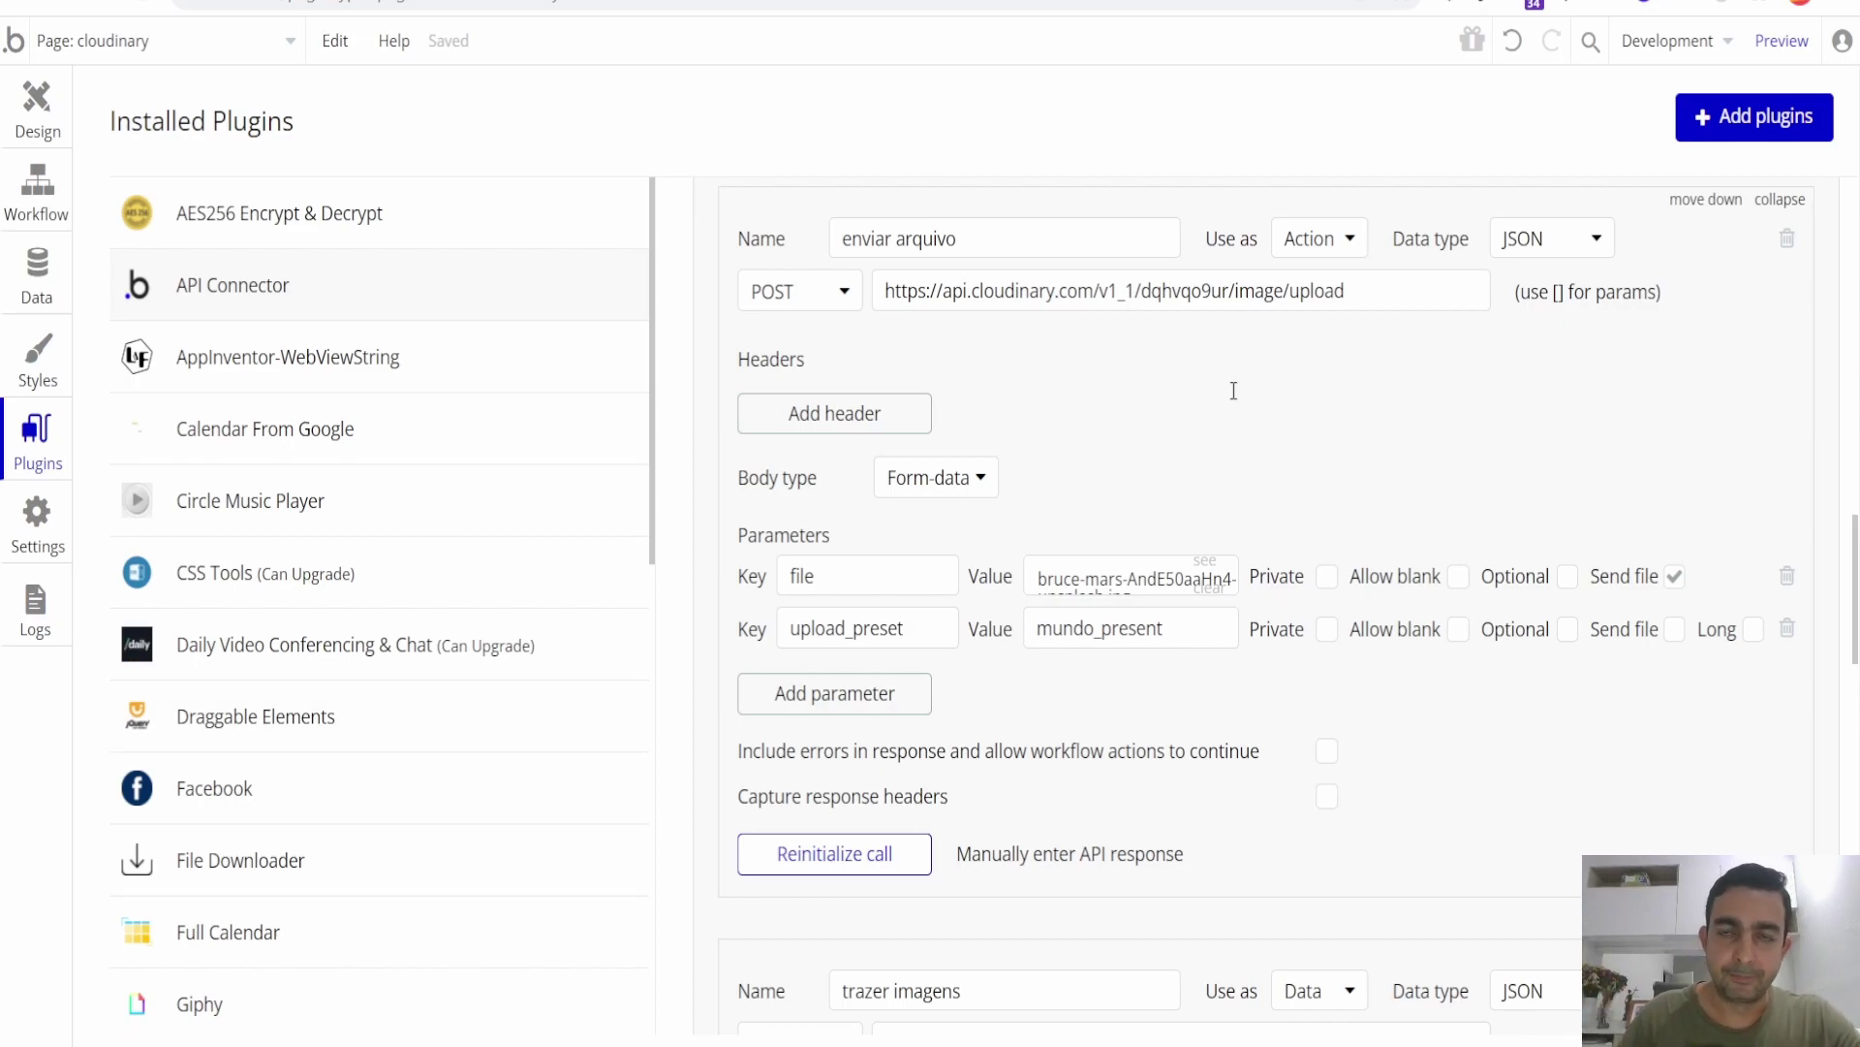
Read the Uploading assets guide's sections on Public ID and file source options.
{"action": "key", "text": "ctrl+Tab"}
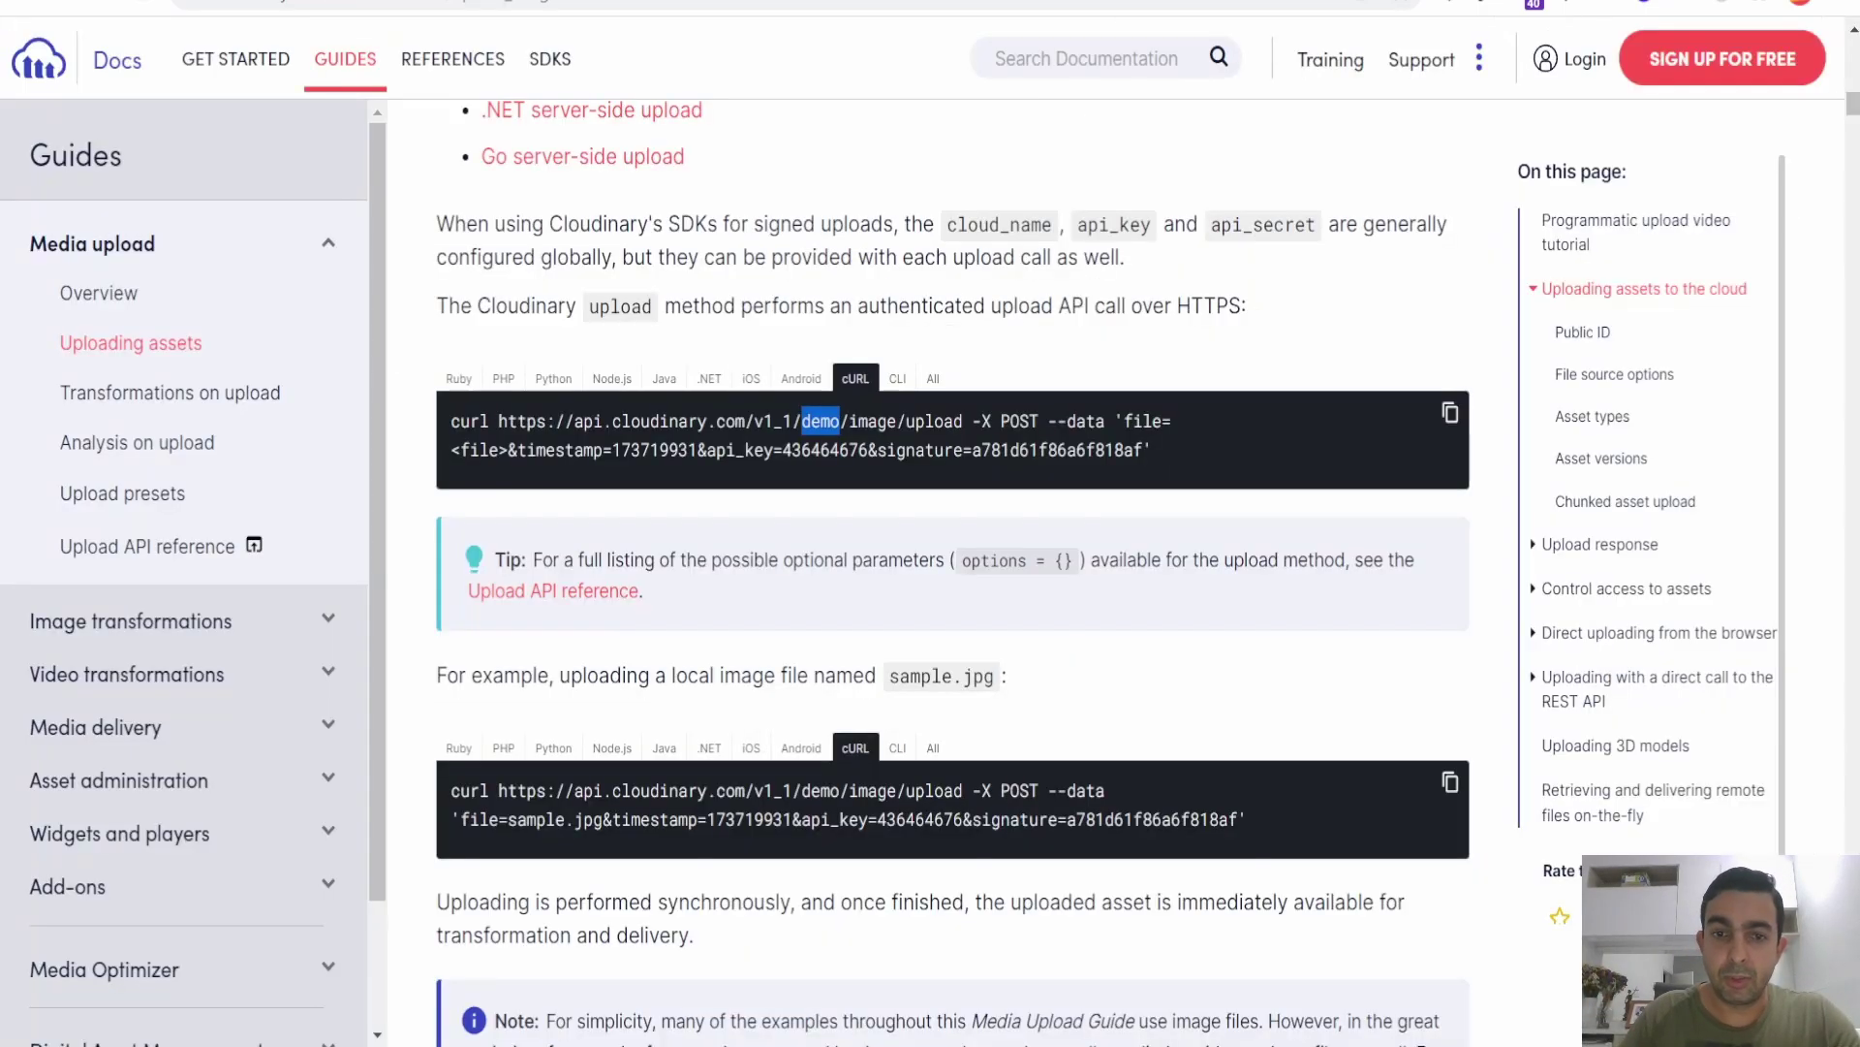
{"action": "scroll", "coordinate": [906, 254], "scroll_direction": "down", "scroll_amount": 4}
{"action": "scroll", "coordinate": [906, 255], "scroll_direction": "down", "scroll_amount": 20}
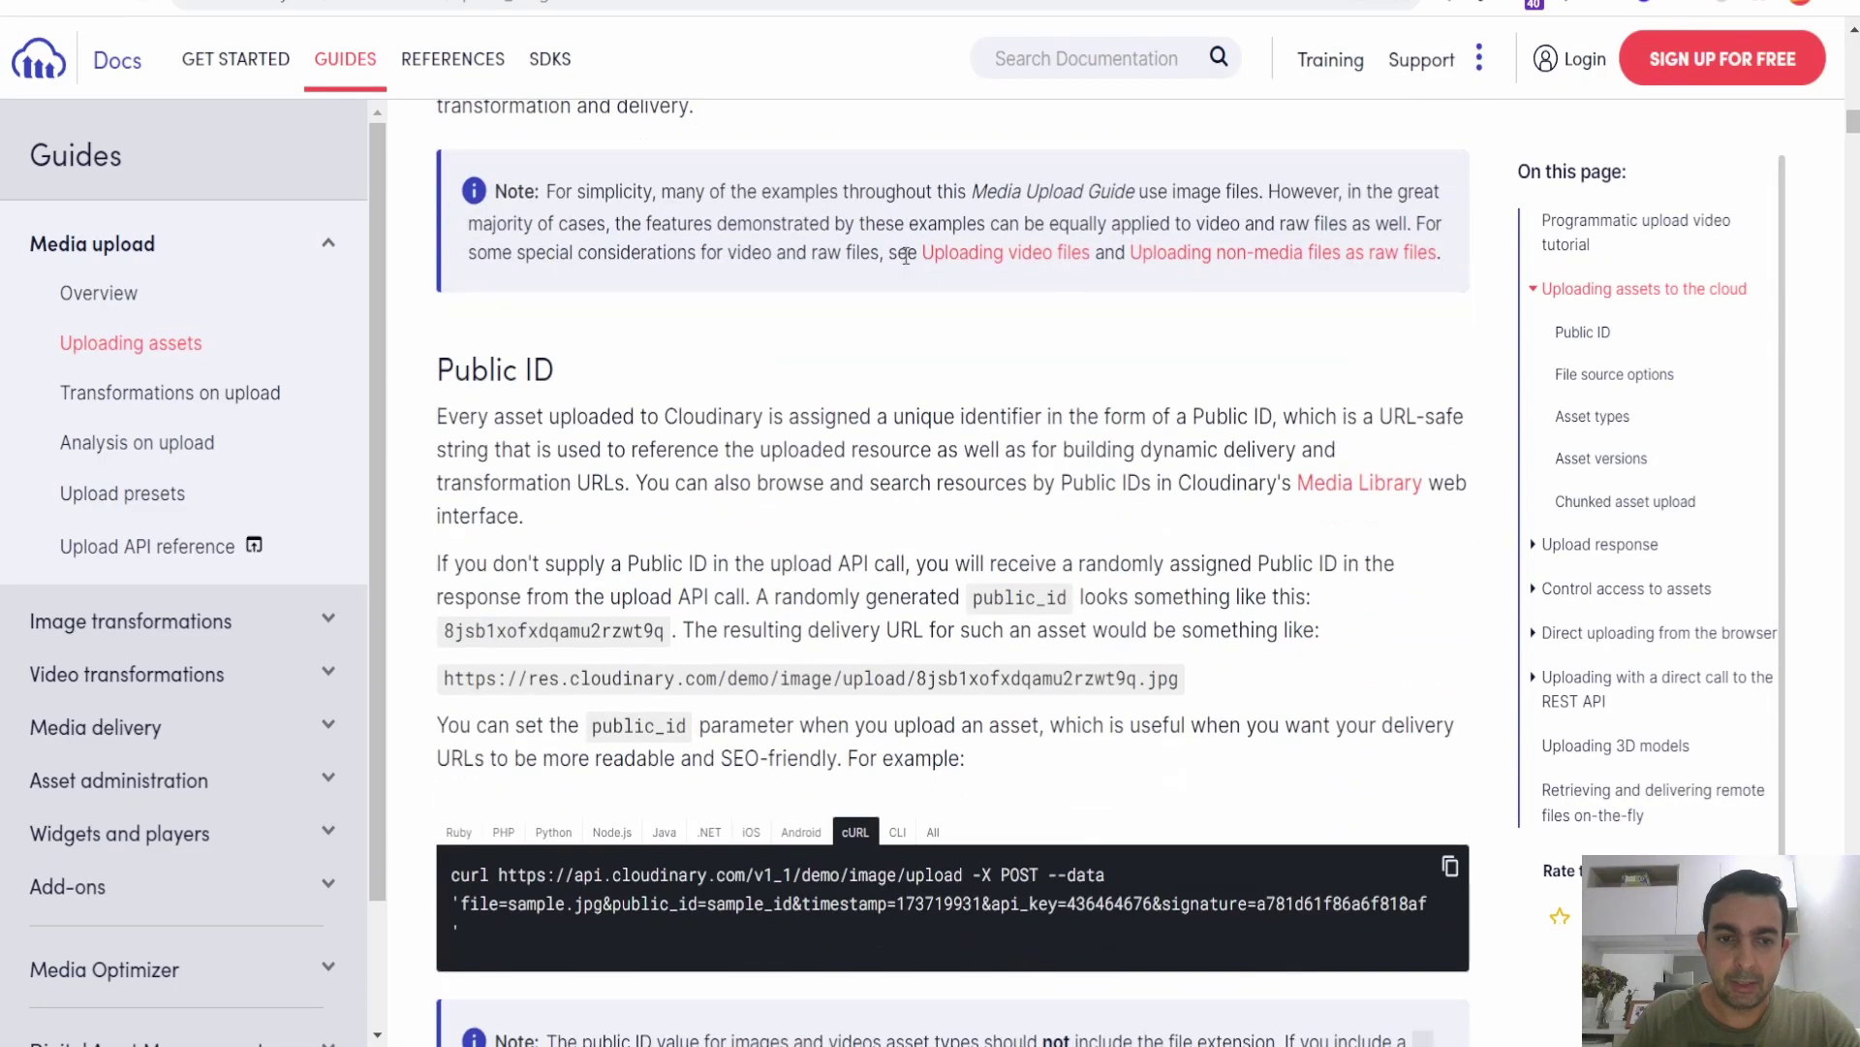
{"action": "scroll", "coordinate": [906, 255], "scroll_direction": "down", "scroll_amount": 20}
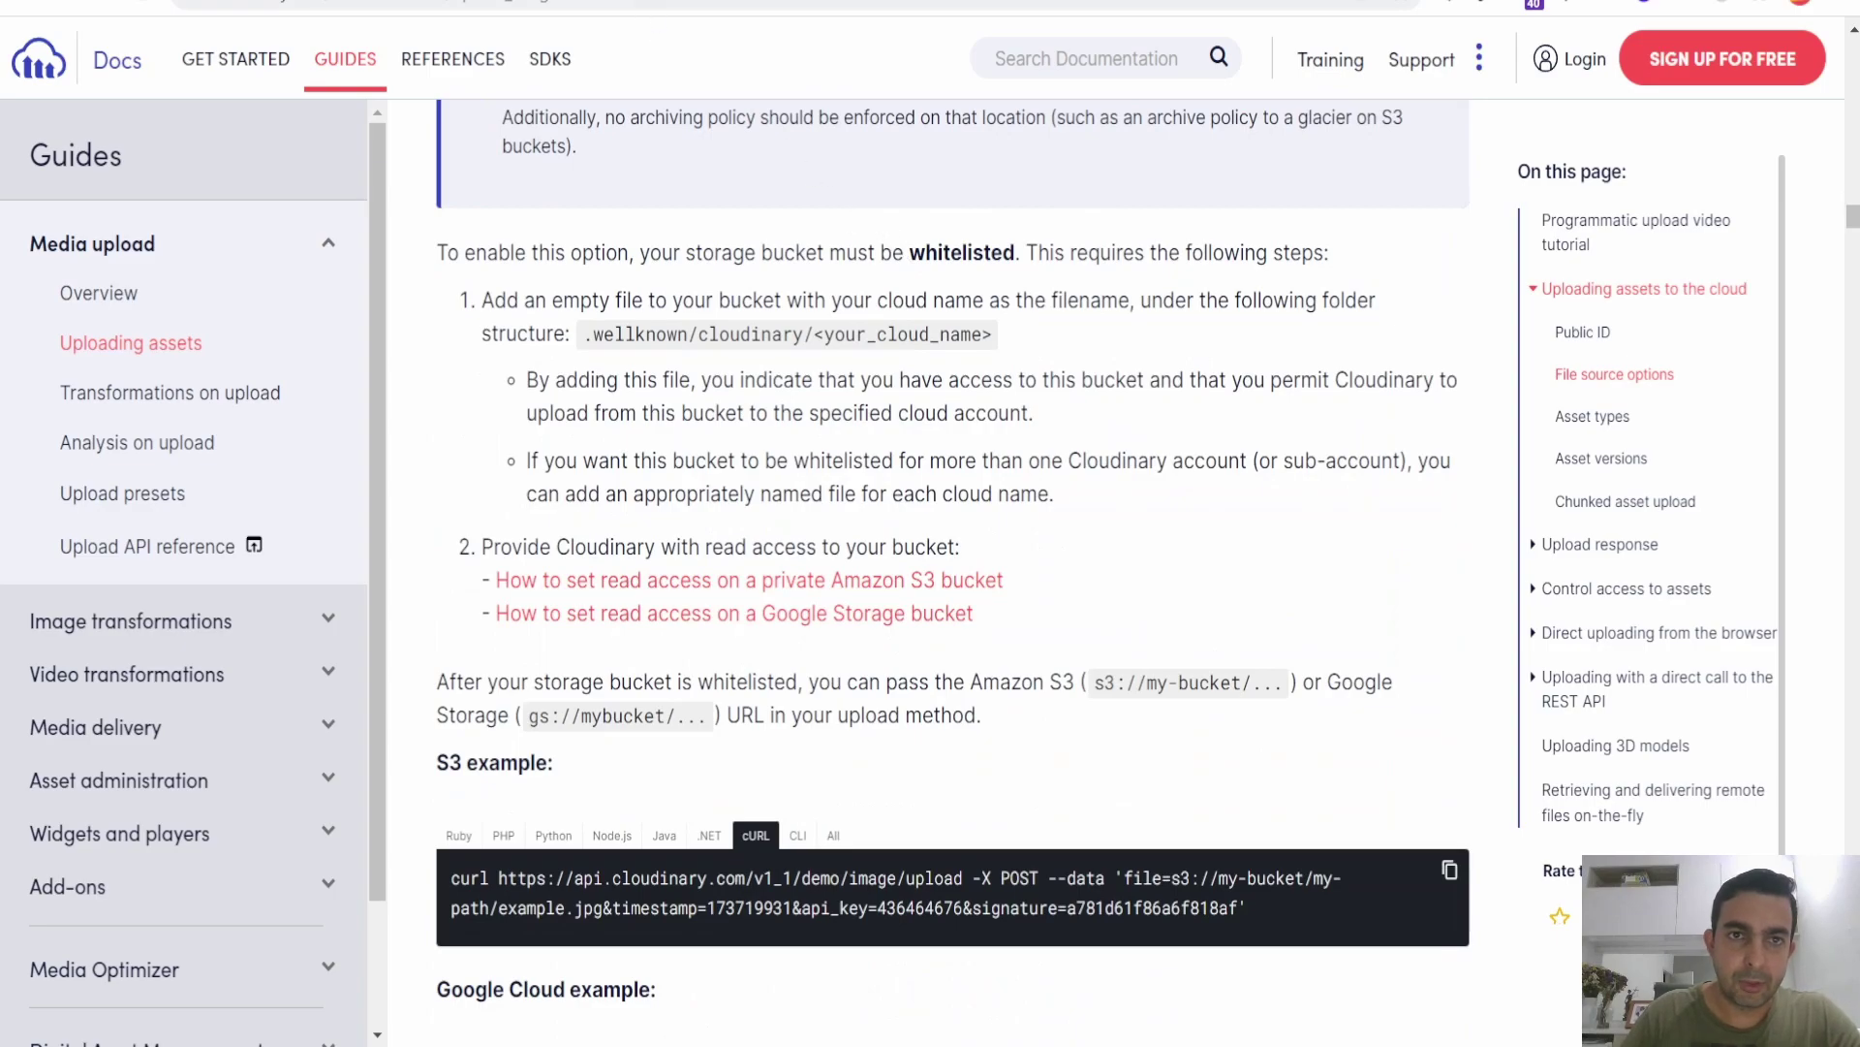
Return to Bubble and check the body type options of the "enviar arquivo" call, keeping Form-data.
{"action": "key", "text": "ctrl+Tab"}
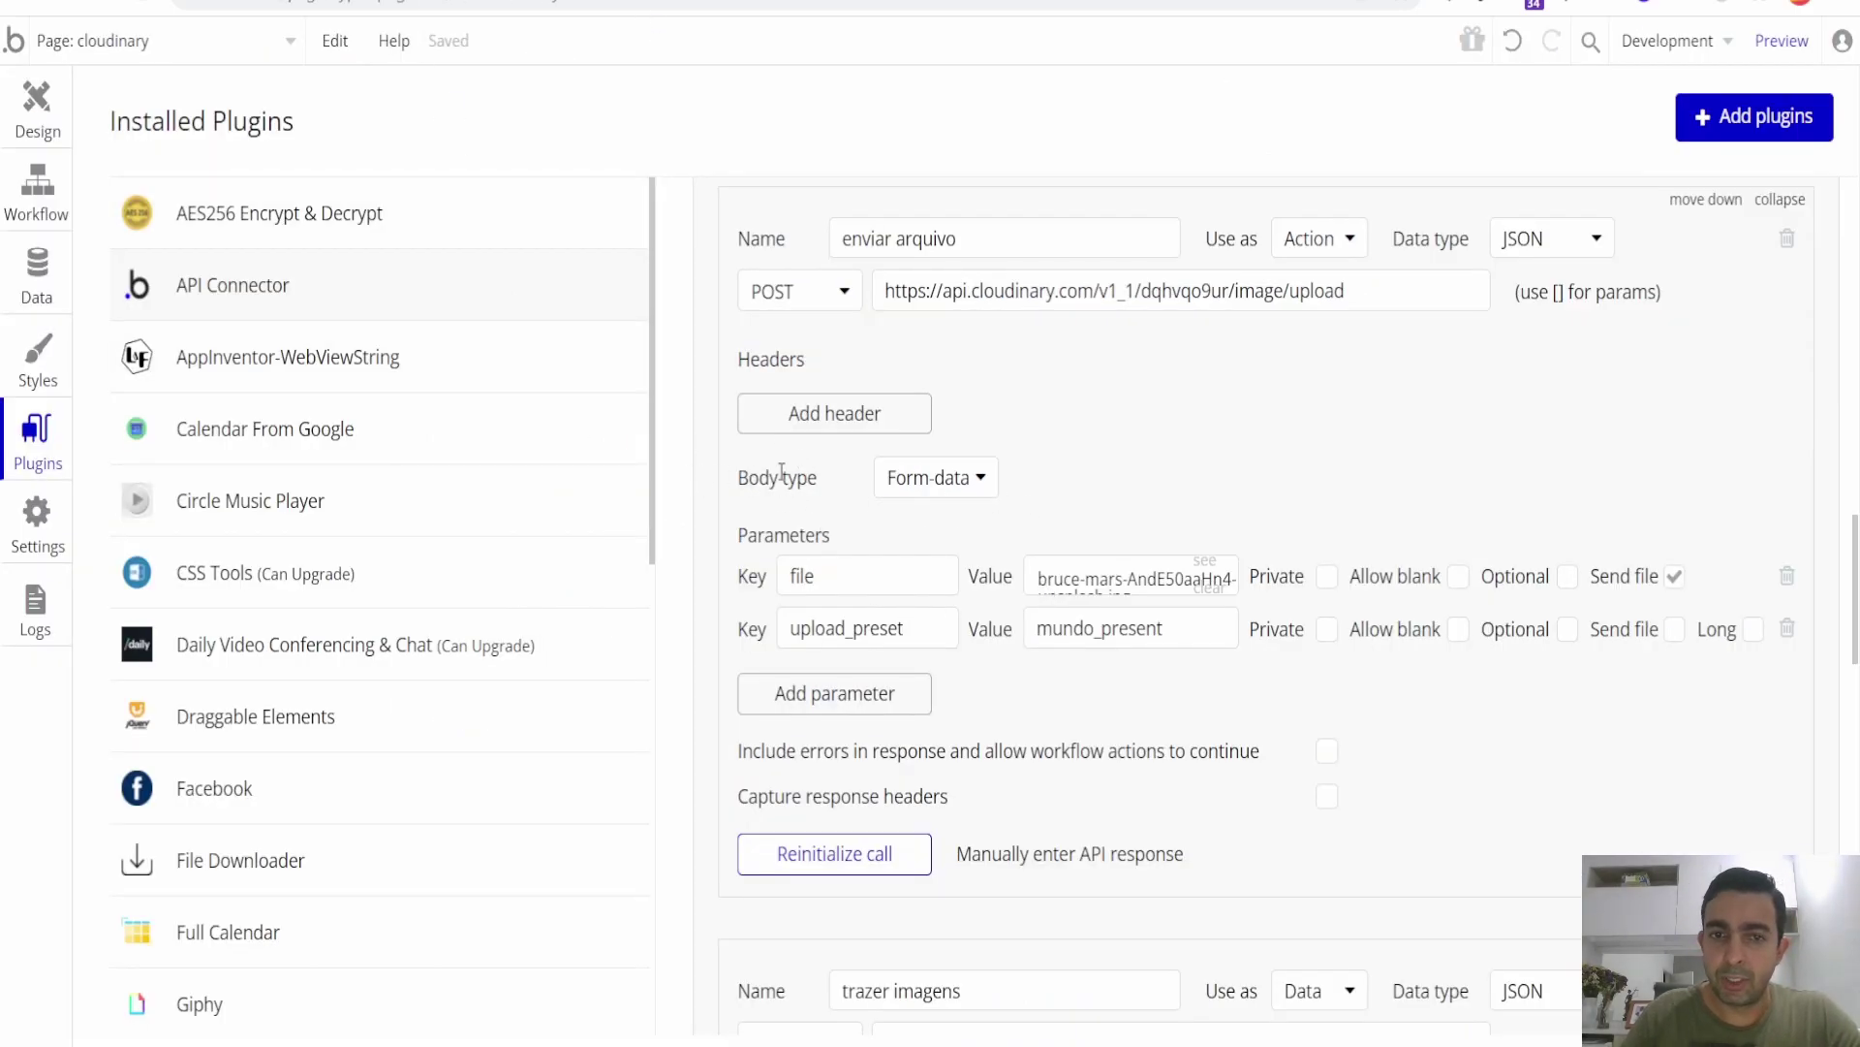
{"action": "left_click", "coordinate": [926, 479]}
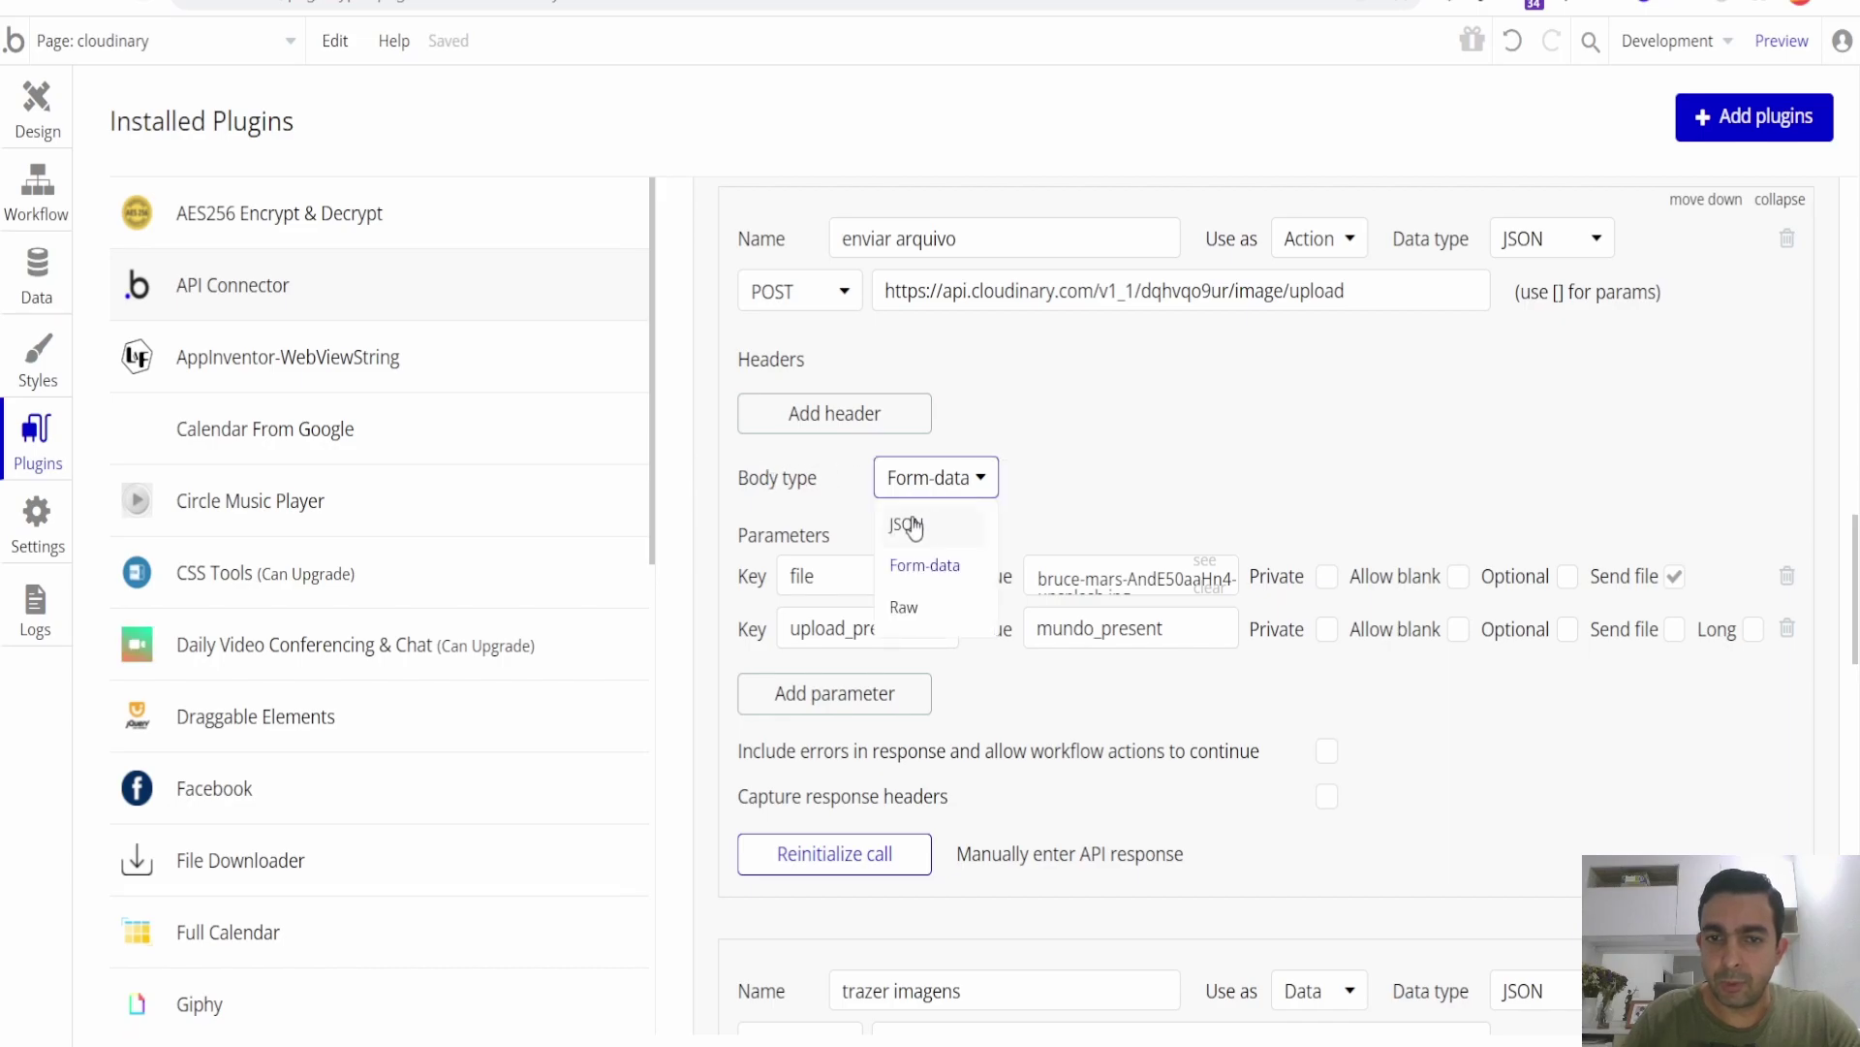
{"action": "left_click", "coordinate": [831, 513]}
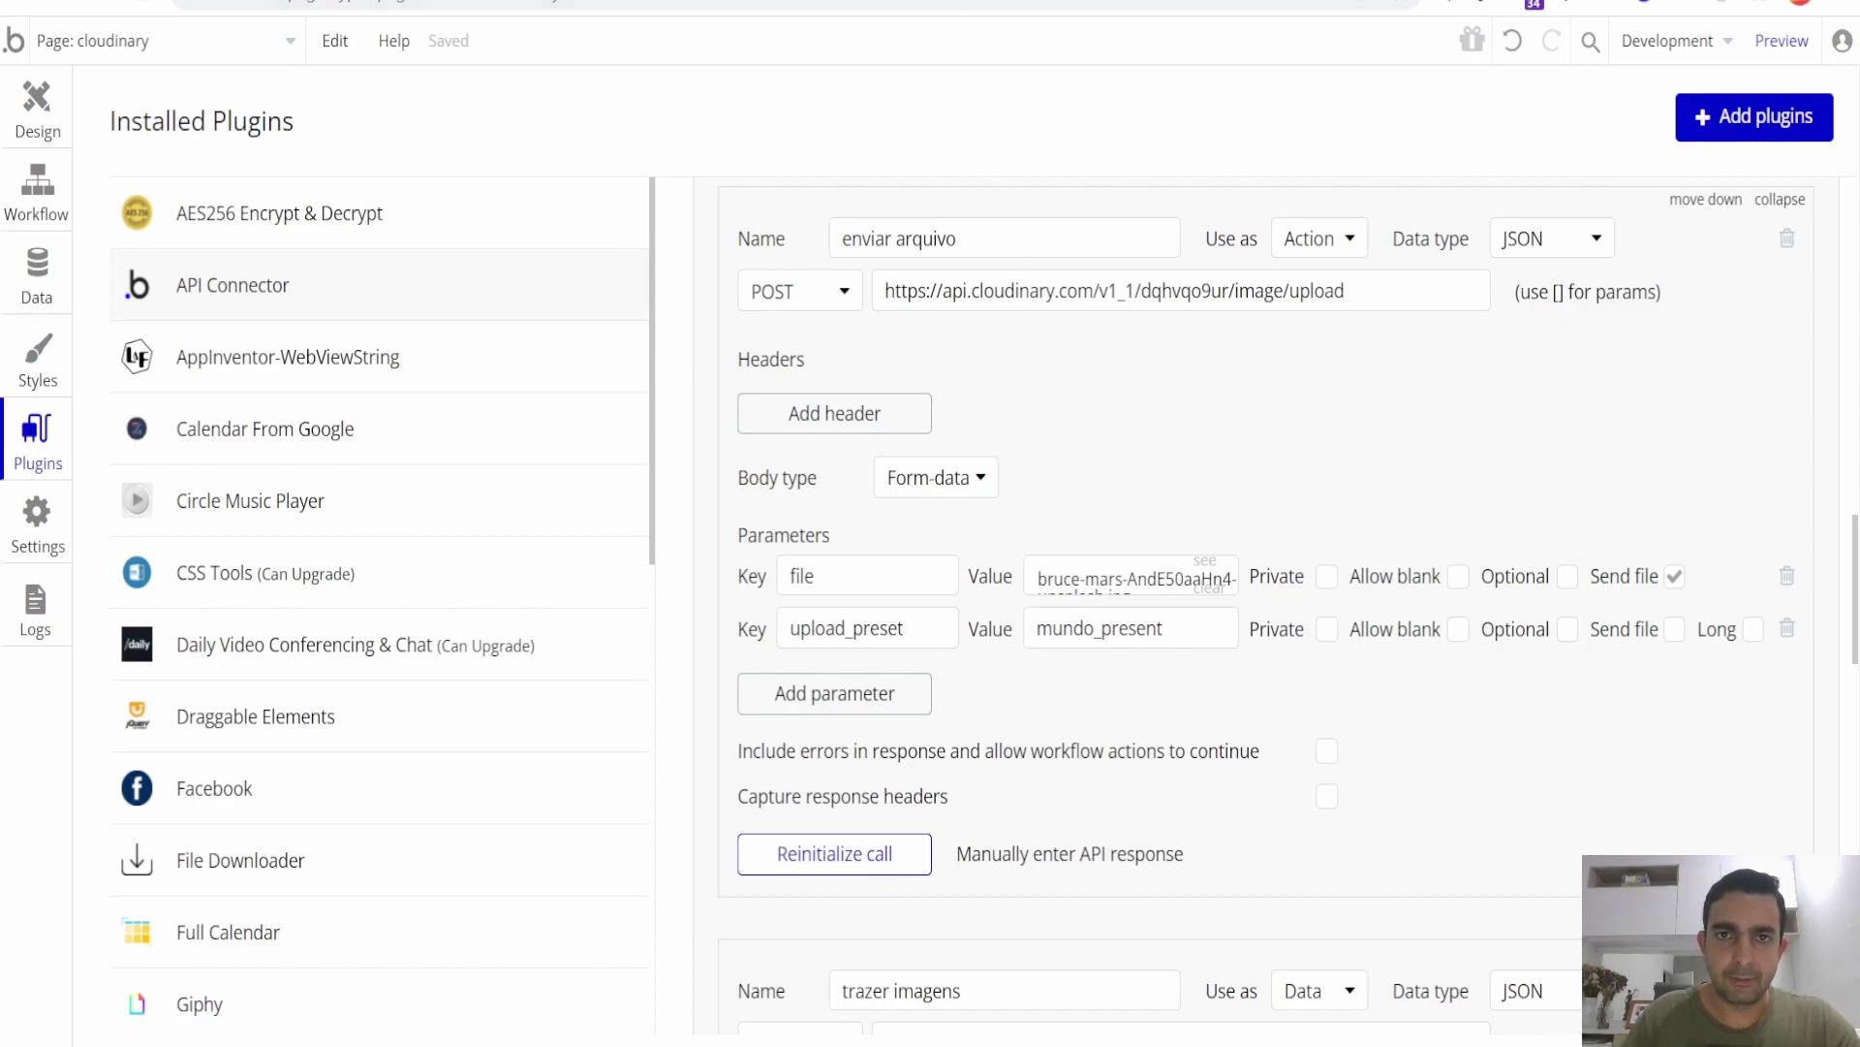
Switch to the Cloudinary console, open the account's Upload settings and find the upload presets section.
{"action": "key", "text": "ctrl+Tab"}
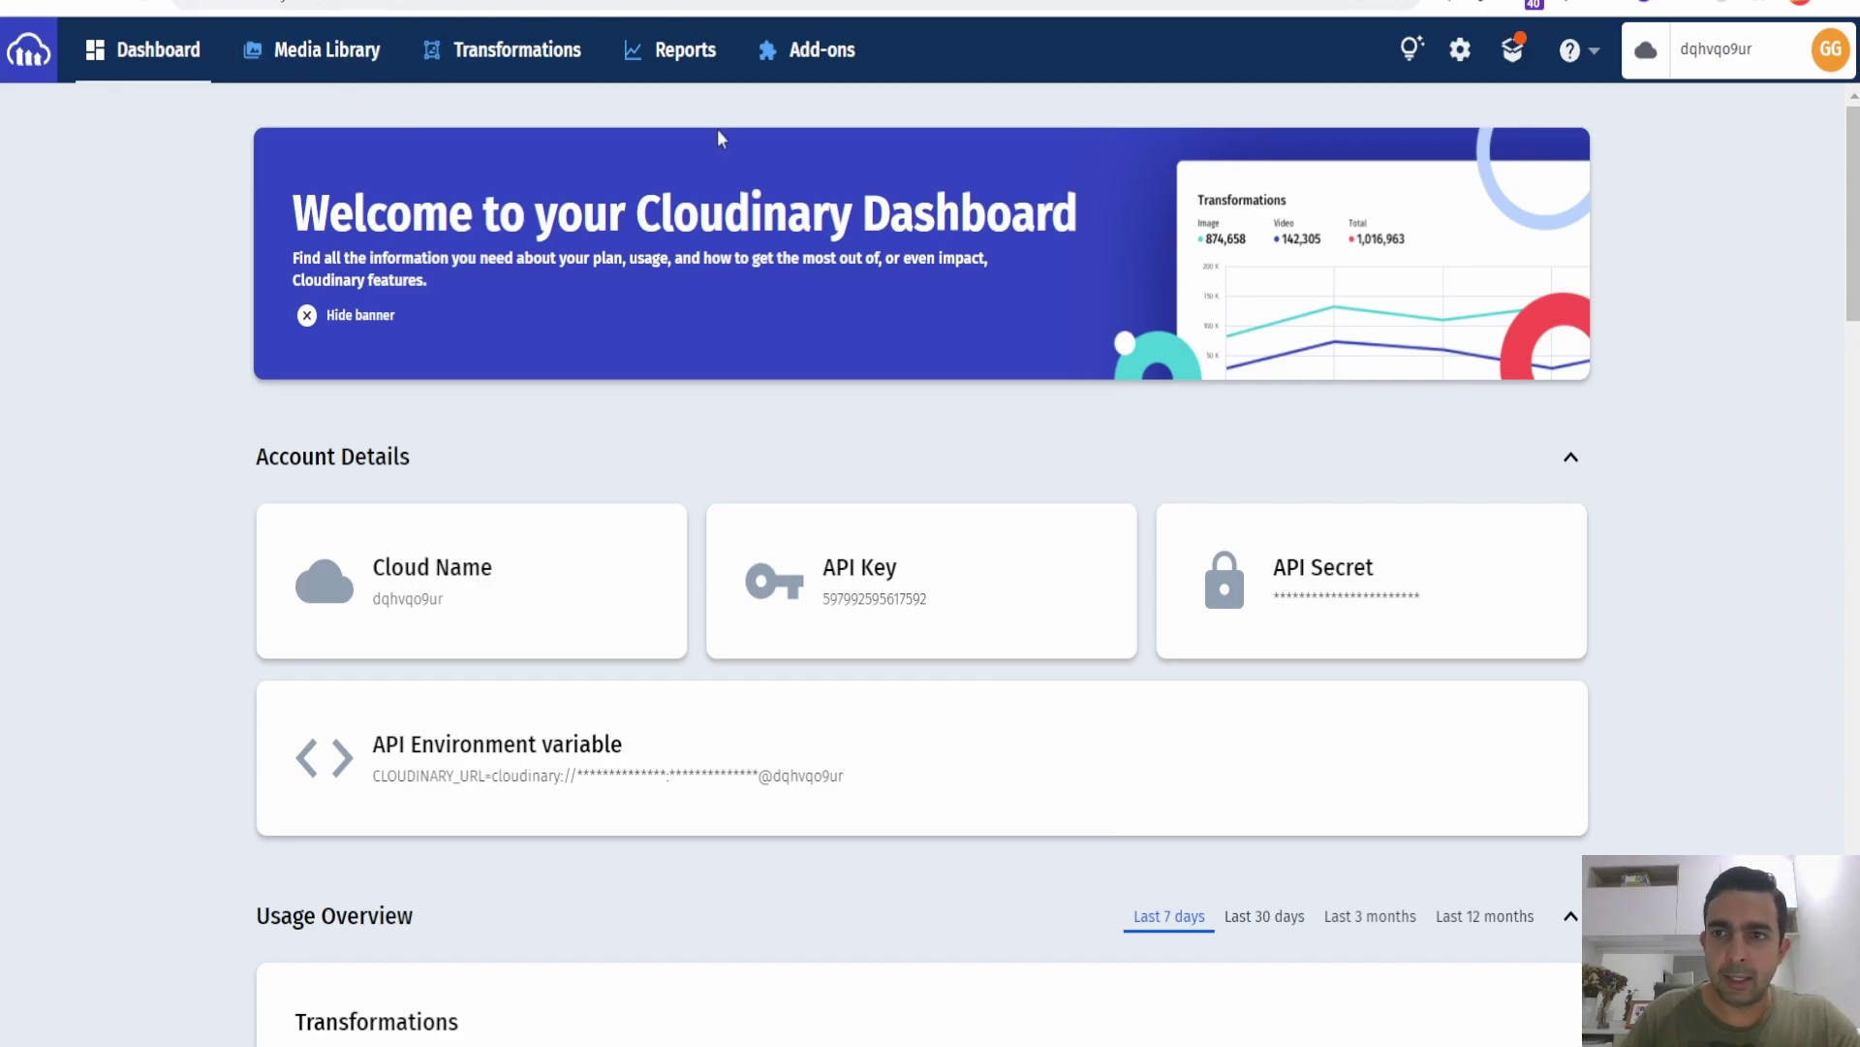
{"action": "left_click", "coordinate": [1479, 50]}
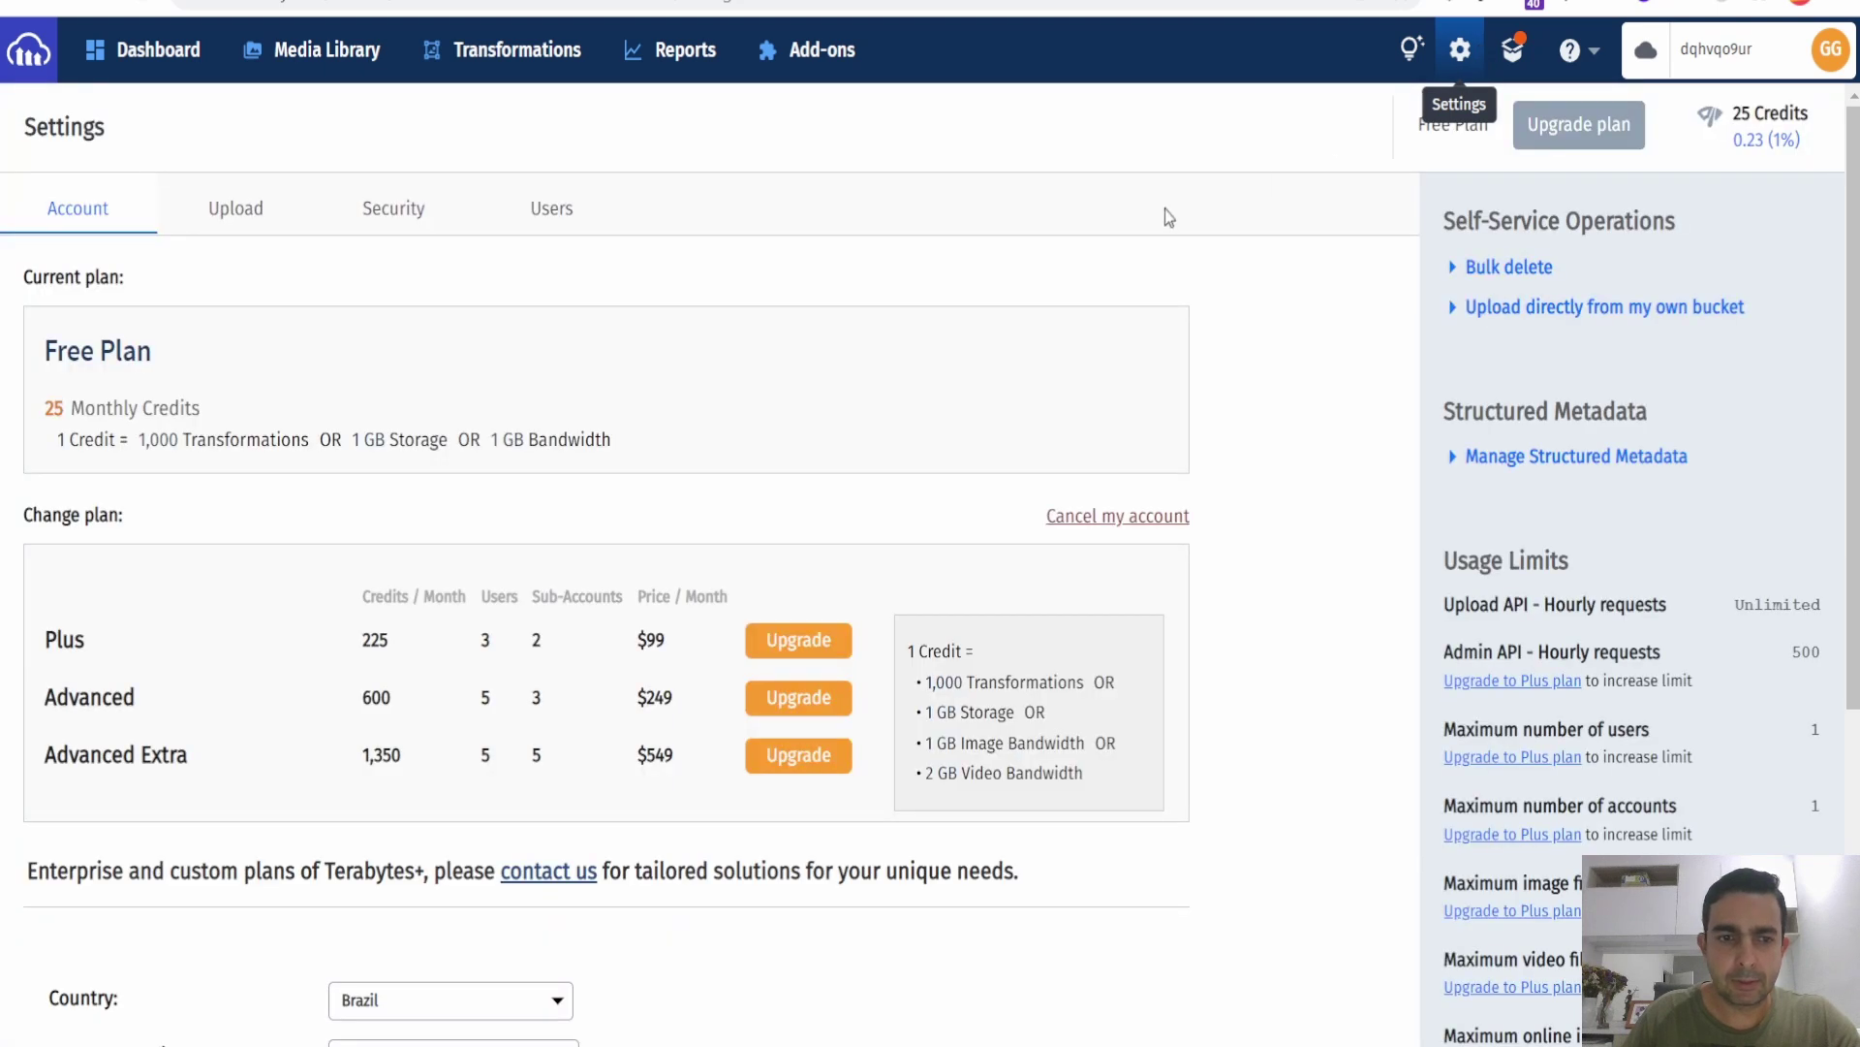
{"action": "scroll", "coordinate": [587, 314], "scroll_direction": "down", "scroll_amount": 2}
{"action": "scroll", "coordinate": [584, 308], "scroll_direction": "up", "scroll_amount": 3}
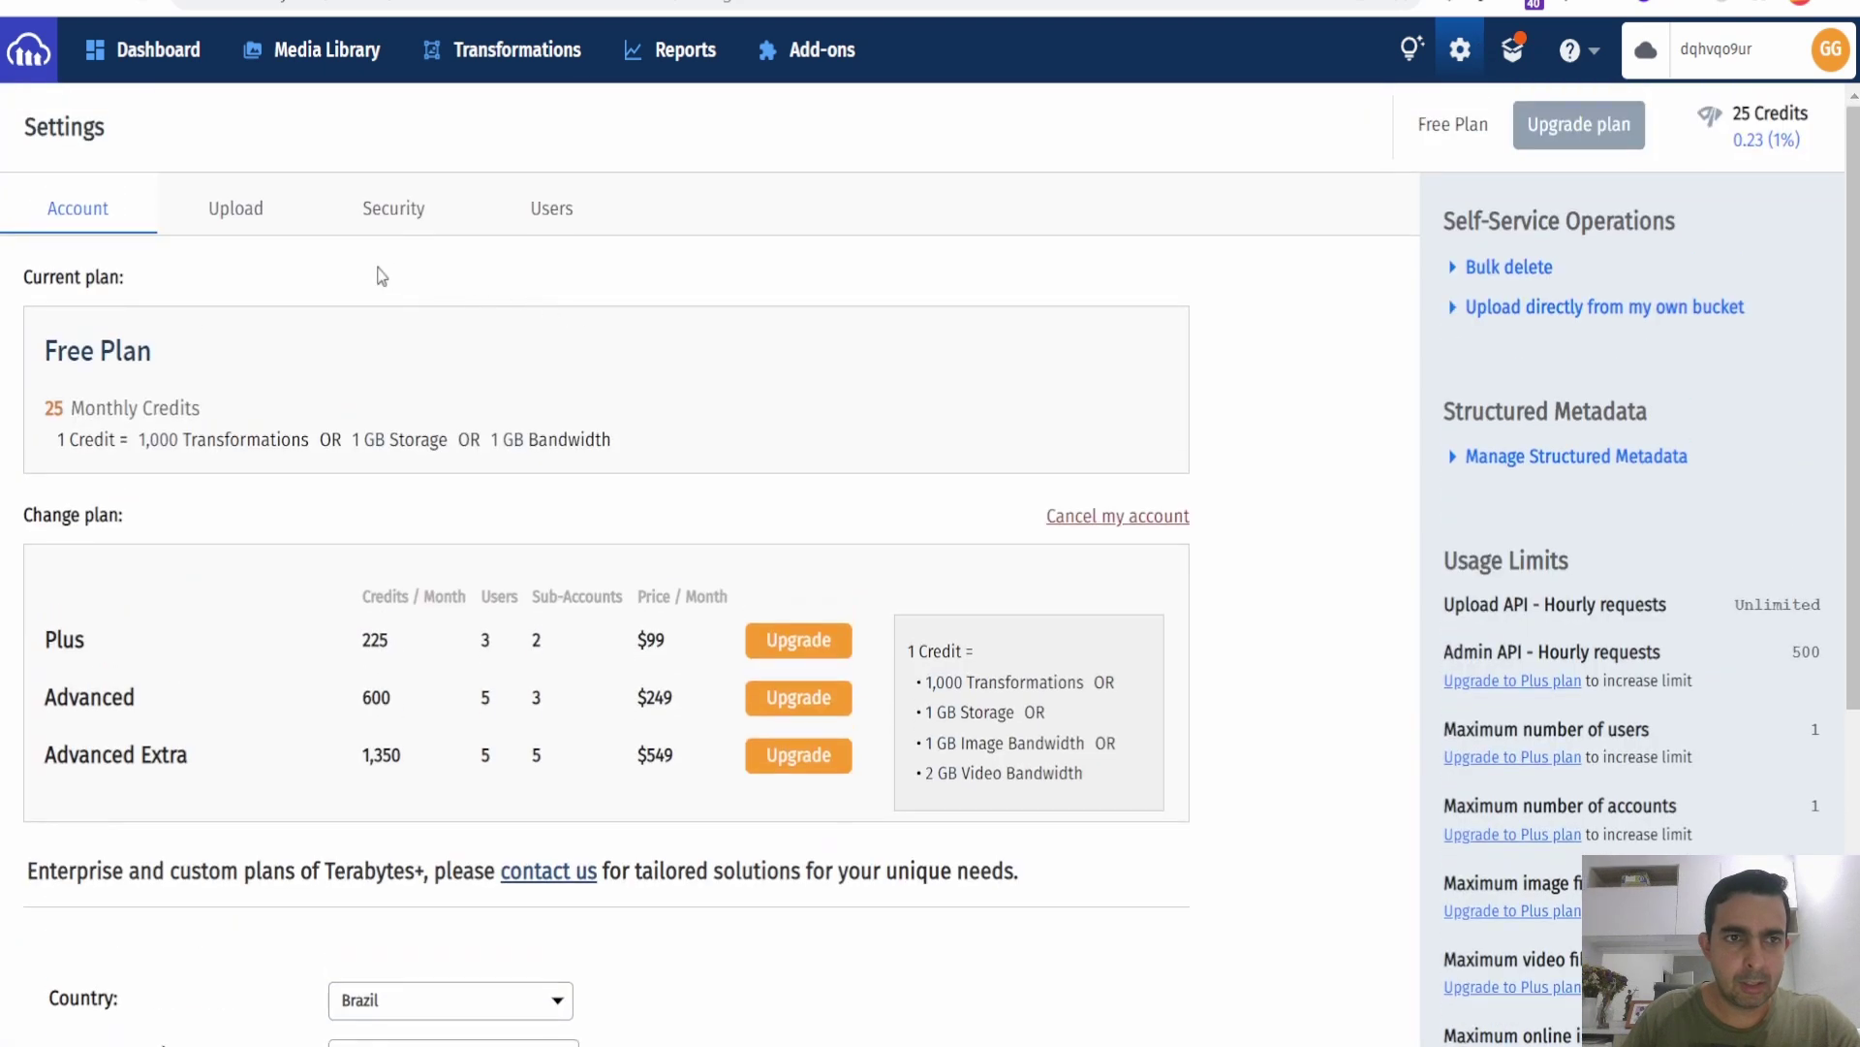
{"action": "left_click", "coordinate": [253, 218]}
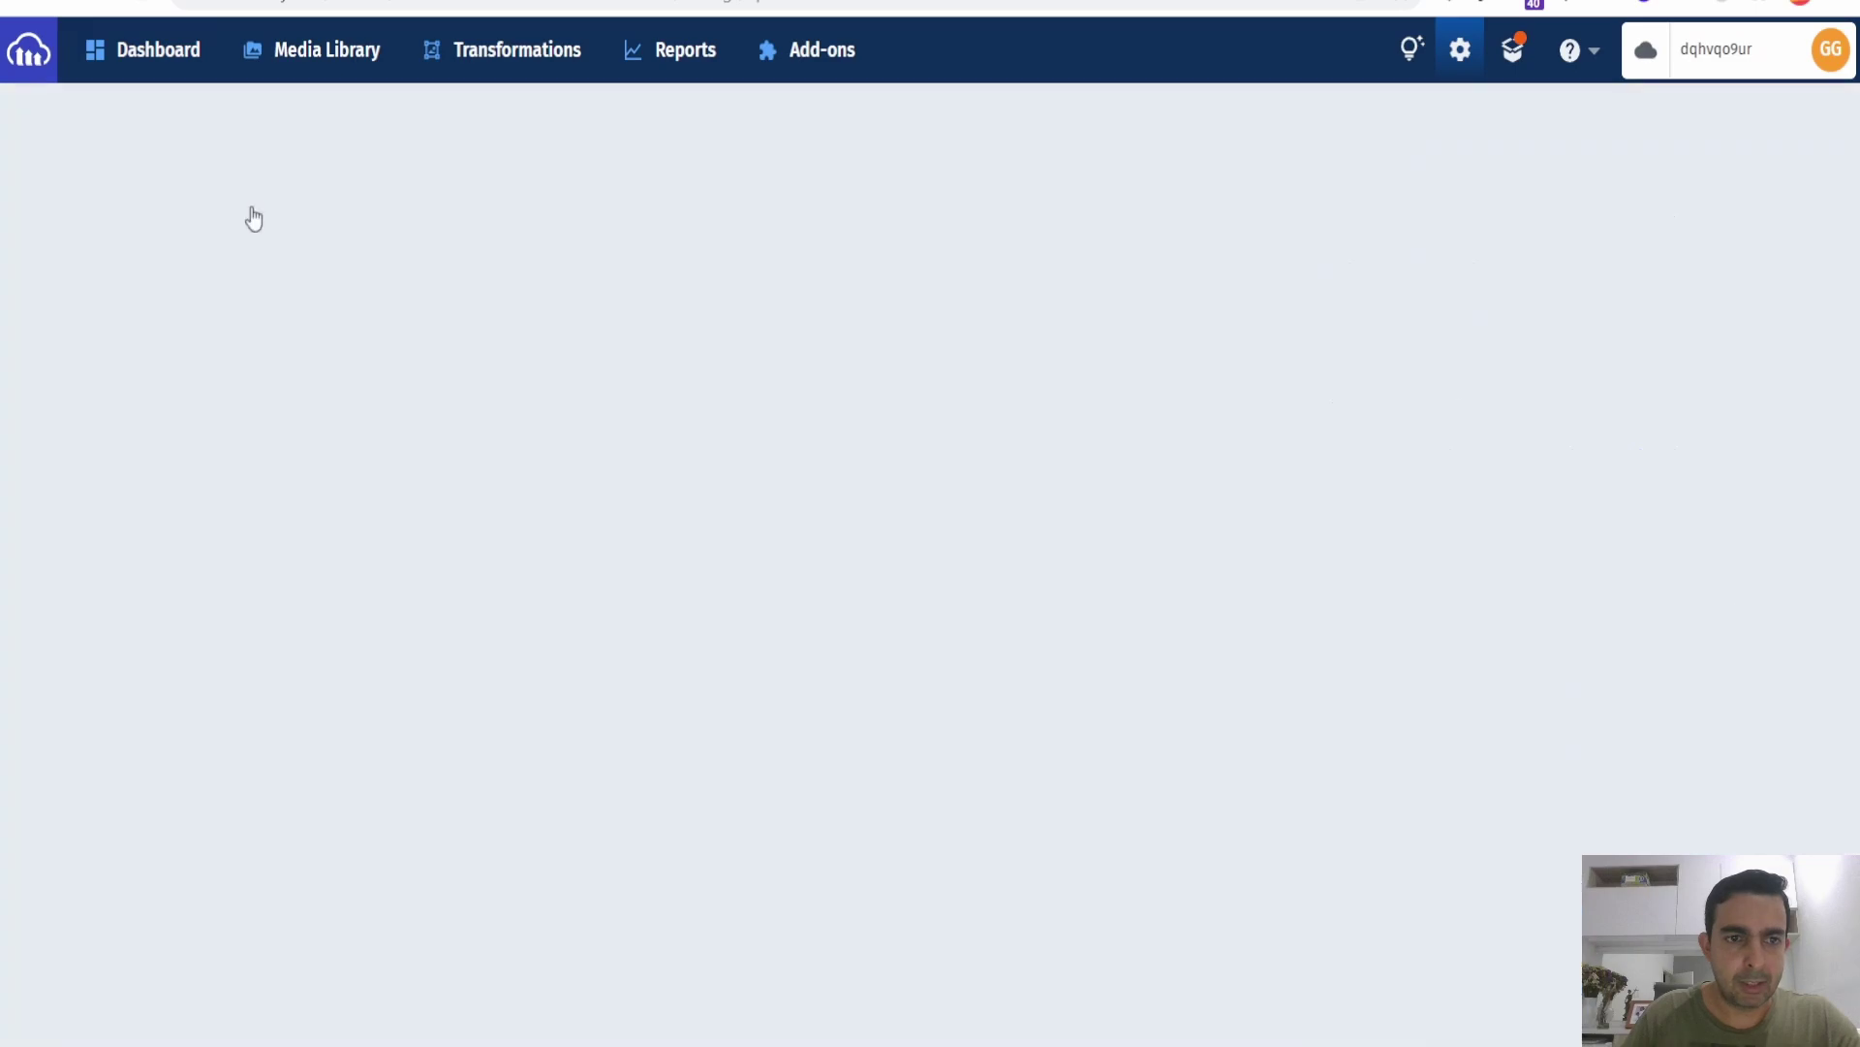
{"action": "scroll", "coordinate": [271, 310], "scroll_direction": "down", "scroll_amount": 10}
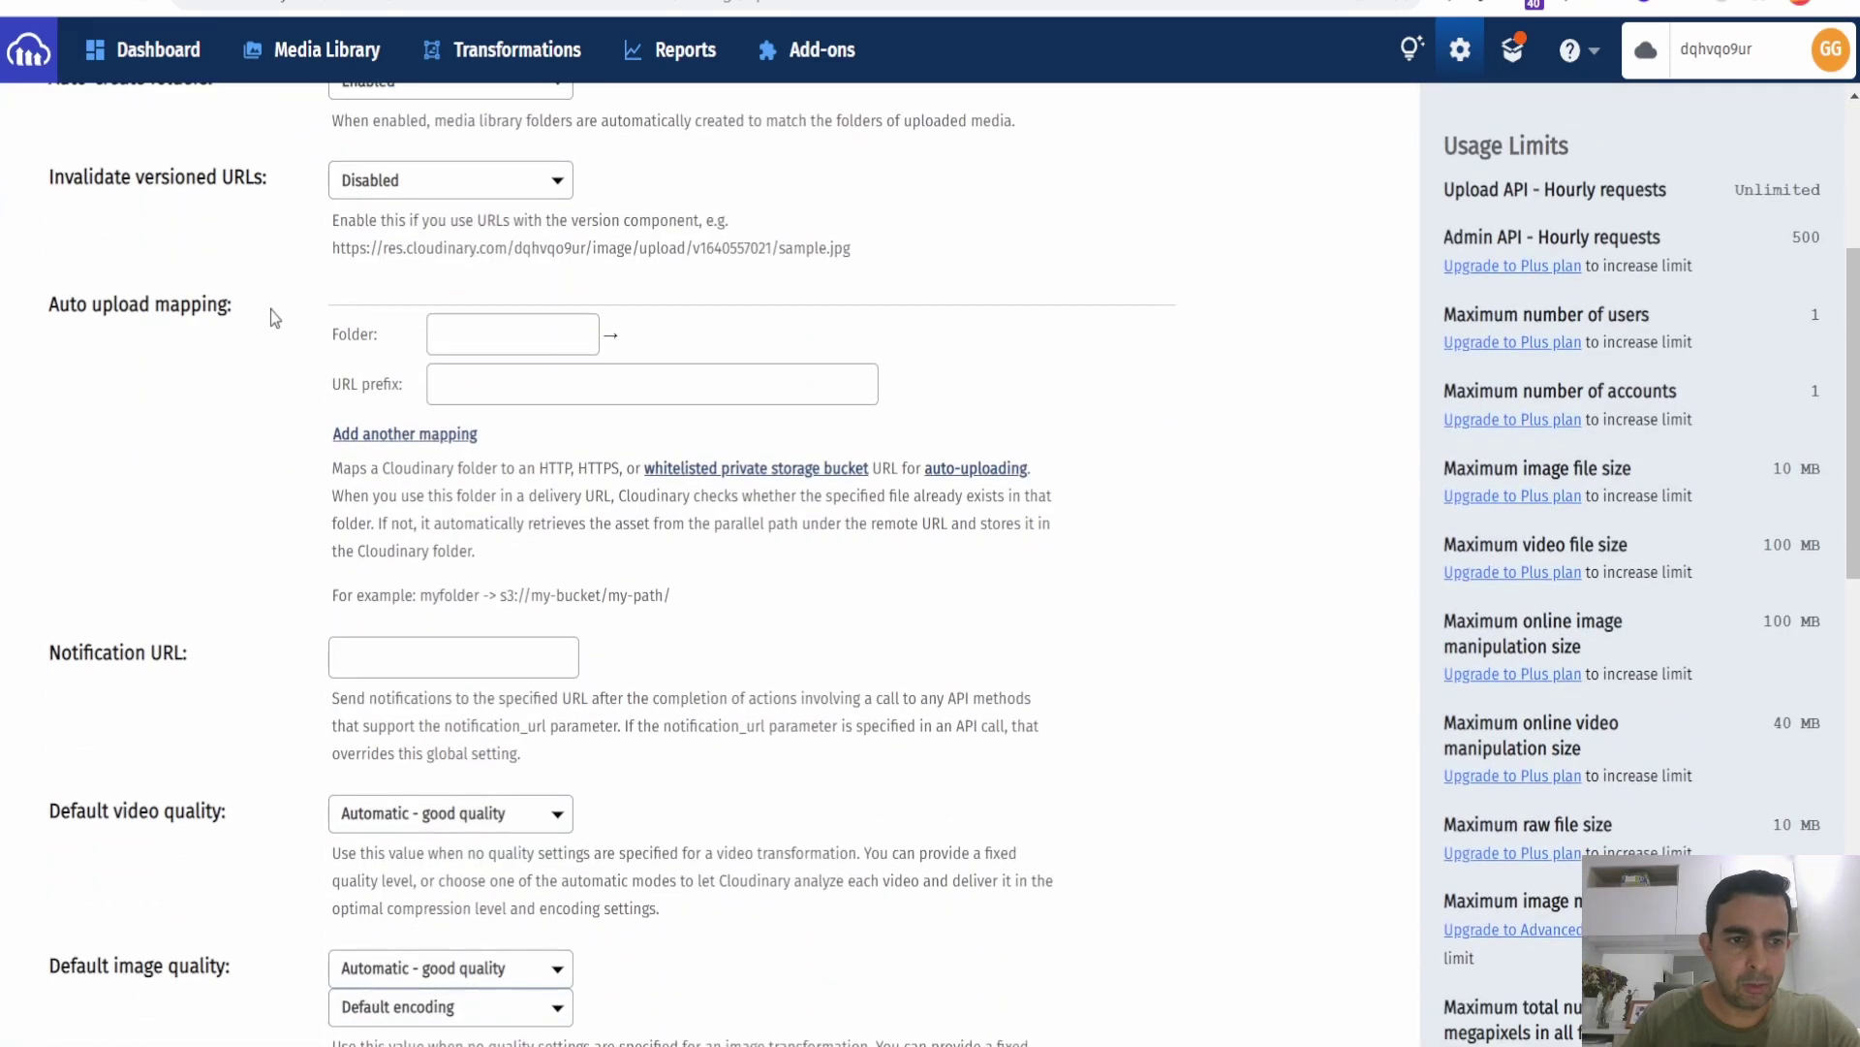
{"action": "scroll", "coordinate": [270, 310], "scroll_direction": "down", "scroll_amount": 3}
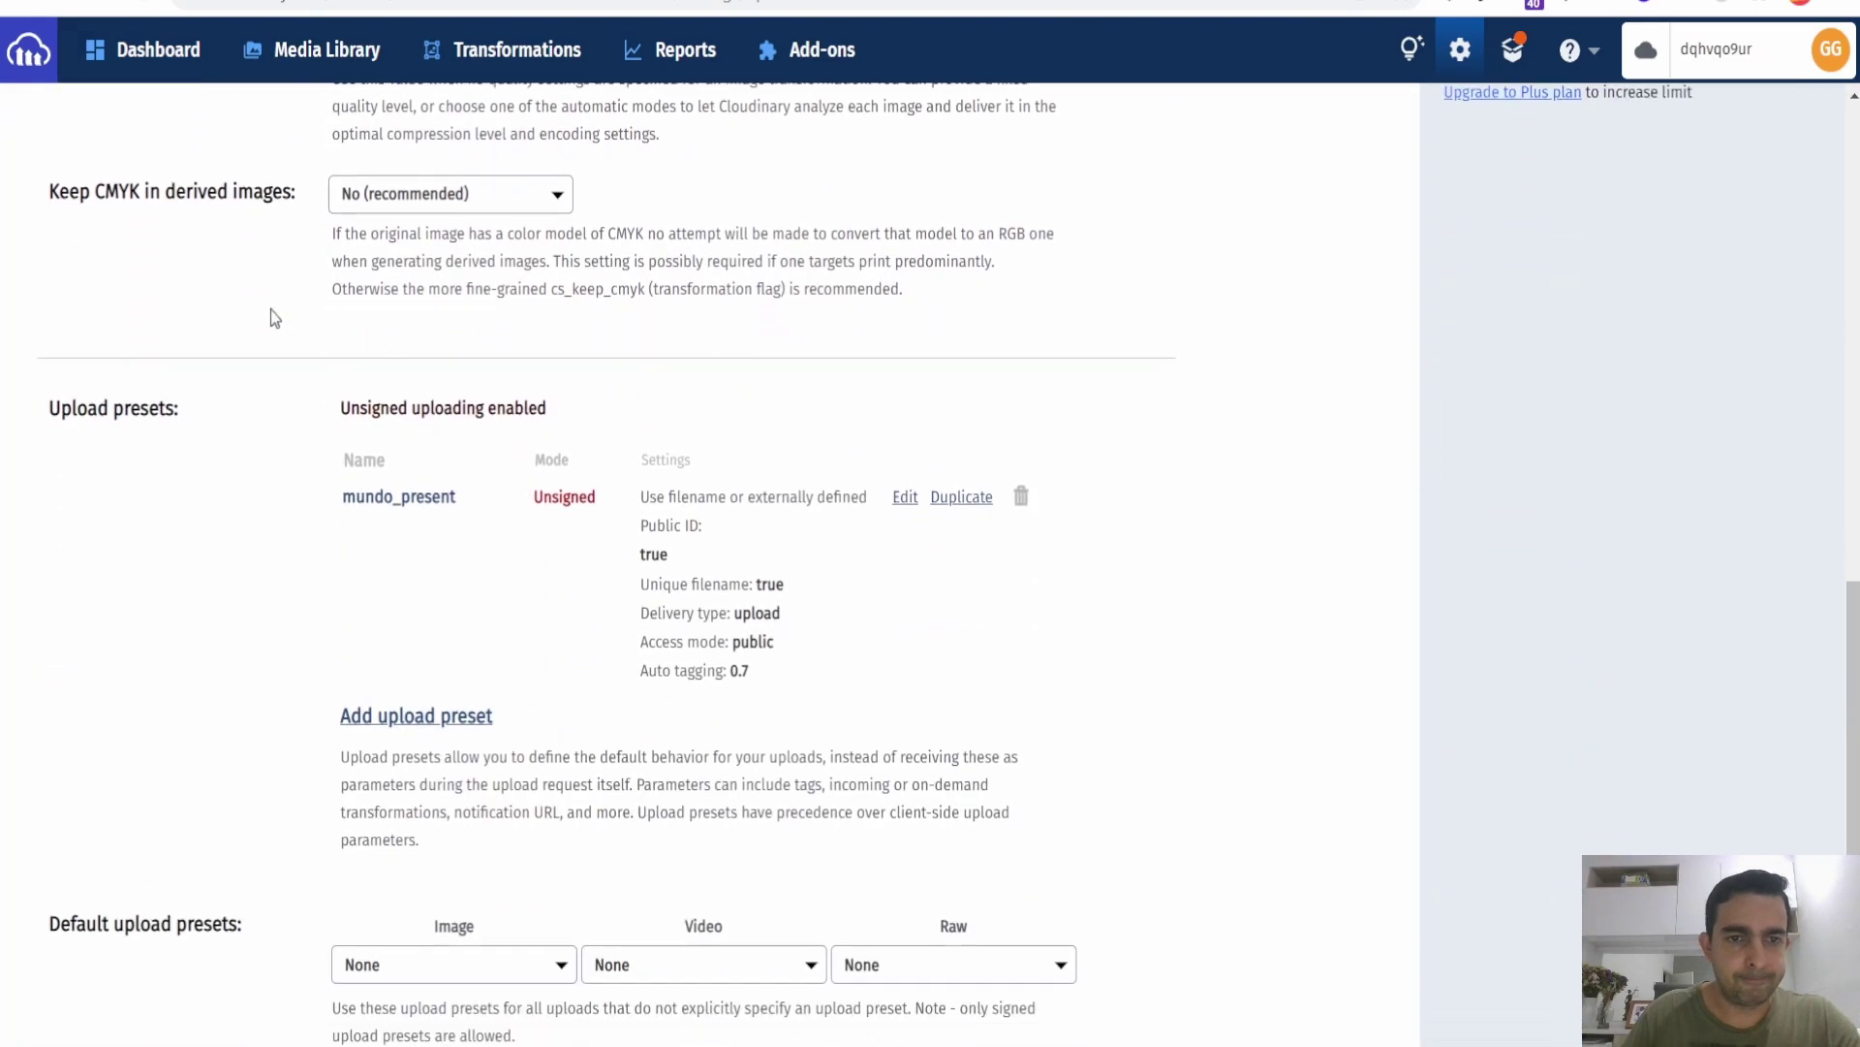
Review the Upload settings from the beginning and examine the name and settings of the "mundo_present" upload preset.
{"action": "scroll", "coordinate": [271, 324], "scroll_direction": "up", "scroll_amount": 12}
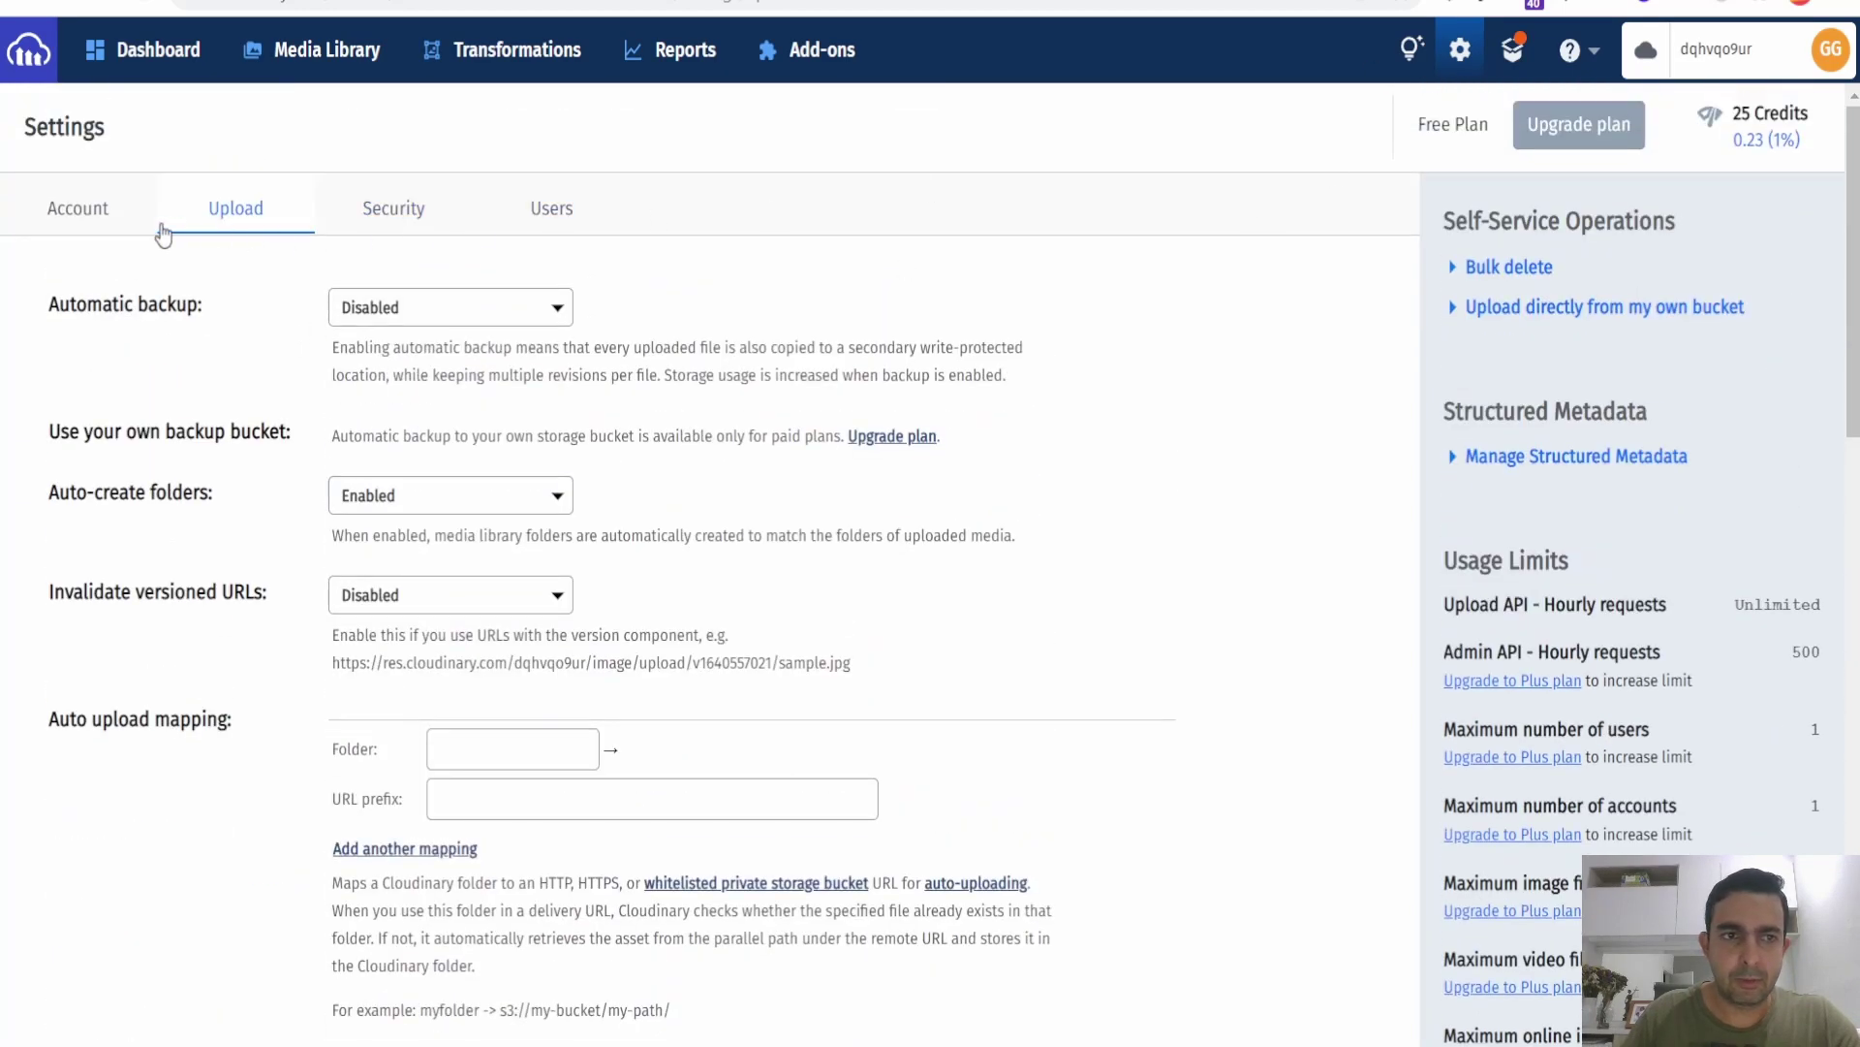
{"action": "scroll", "coordinate": [190, 489], "scroll_direction": "down", "scroll_amount": 7}
{"action": "scroll", "coordinate": [191, 501], "scroll_direction": "down", "scroll_amount": 9}
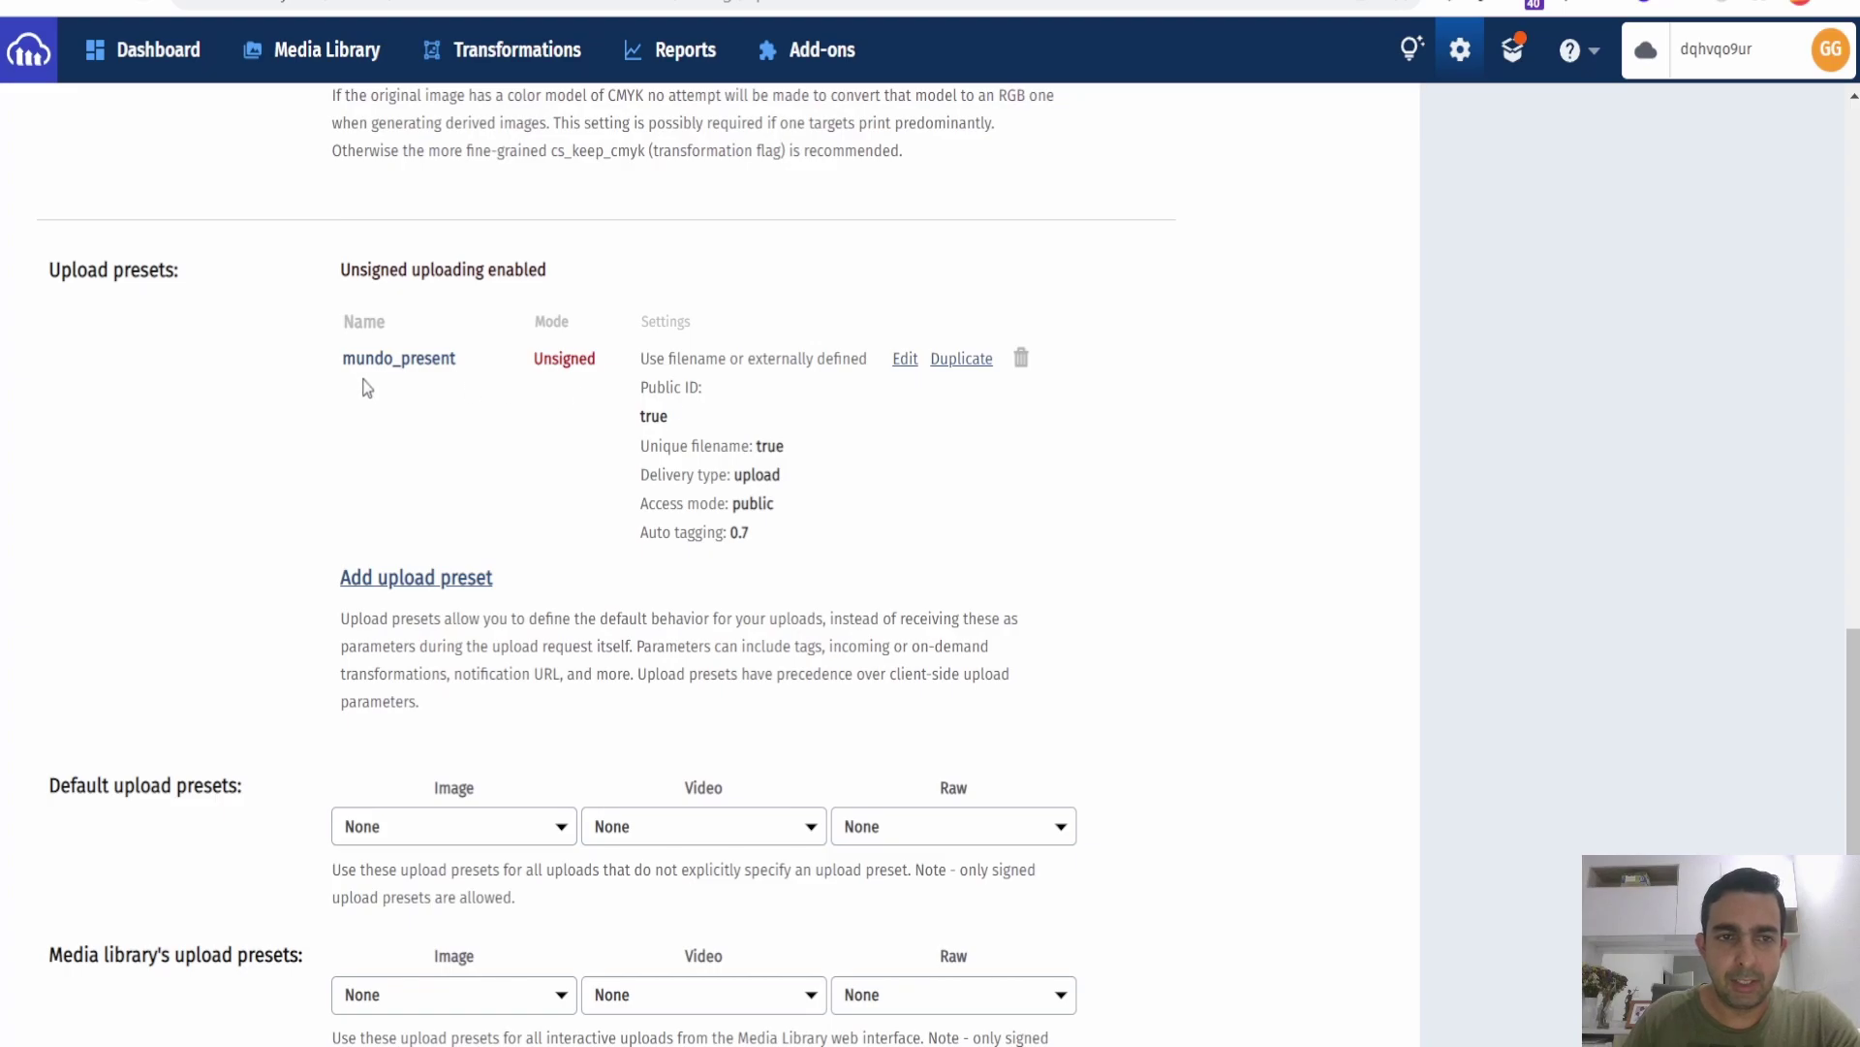
{"action": "left_click_drag", "start_coordinate": [341, 374], "coordinate": [470, 375]}
{"action": "left_click", "coordinate": [470, 374]}
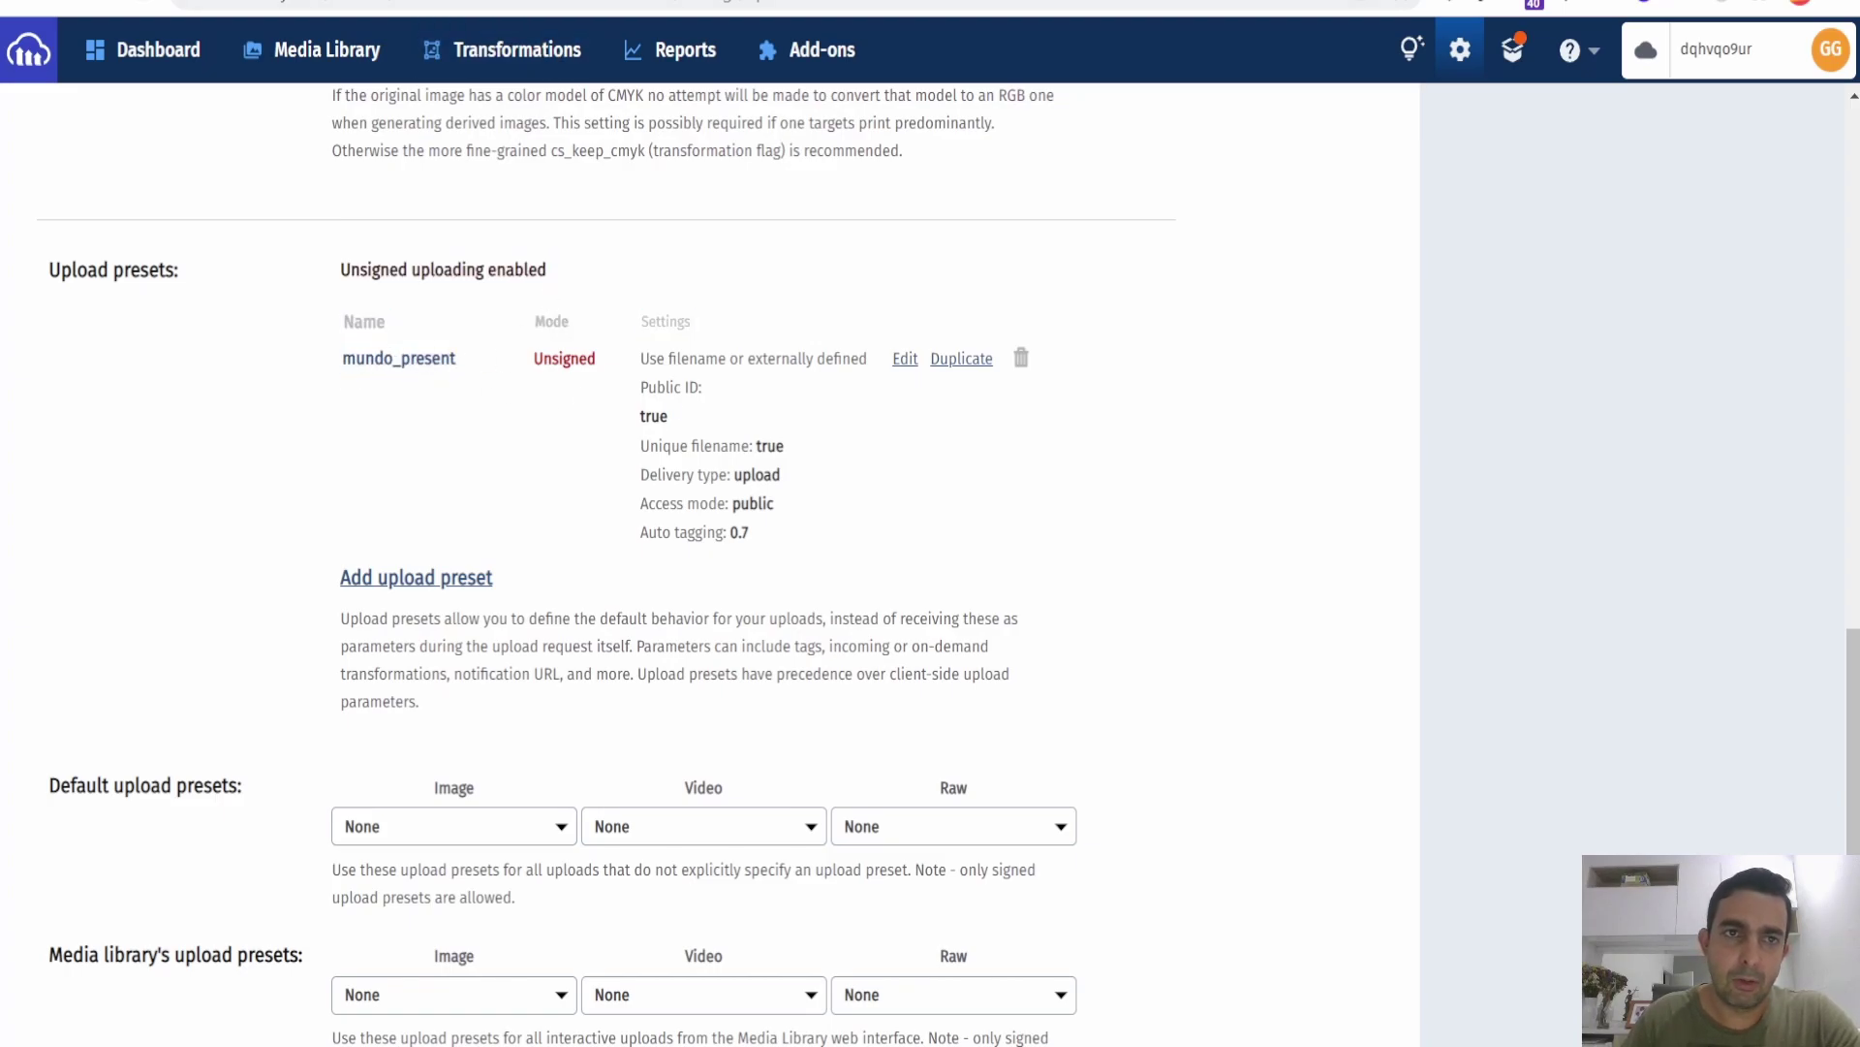
{"action": "key", "text": "alt+Tab"}
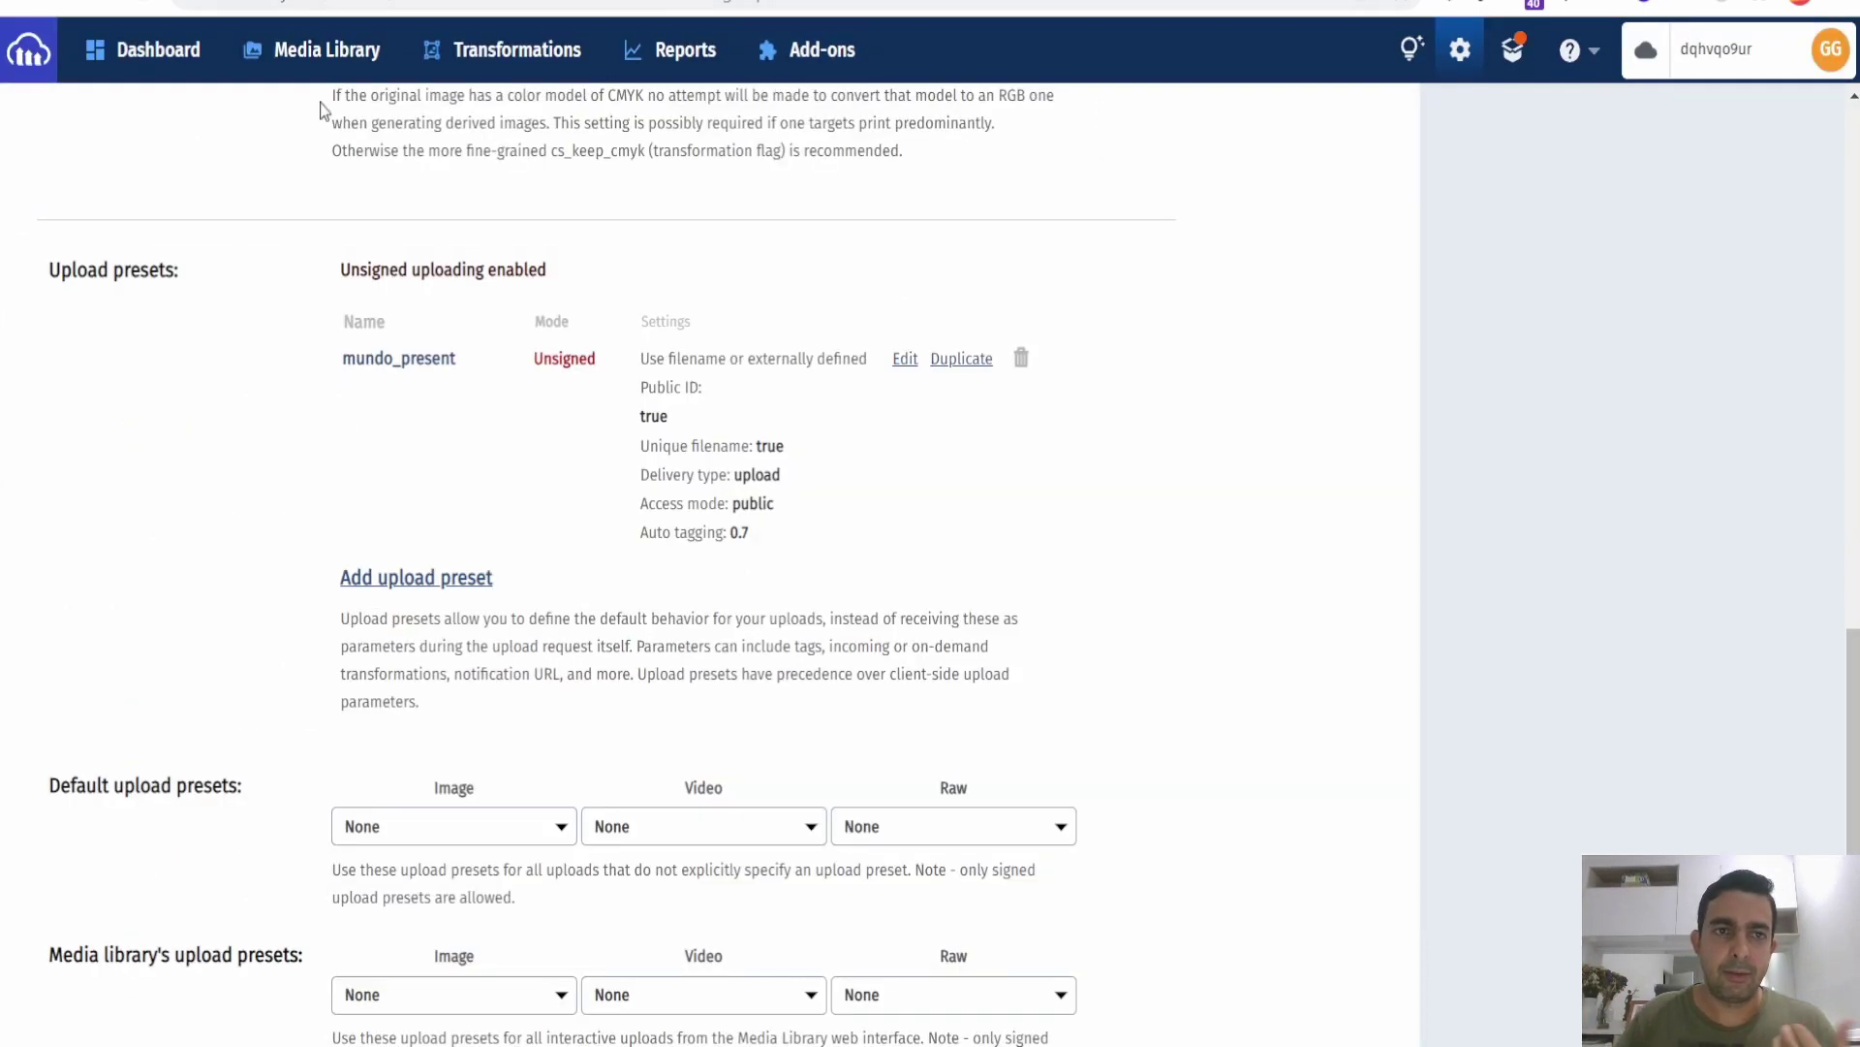
Switch back to Bubble and examine the "trazer imagens" call's use, method and endpoint URL.
{"action": "left_click", "coordinate": [287, 64]}
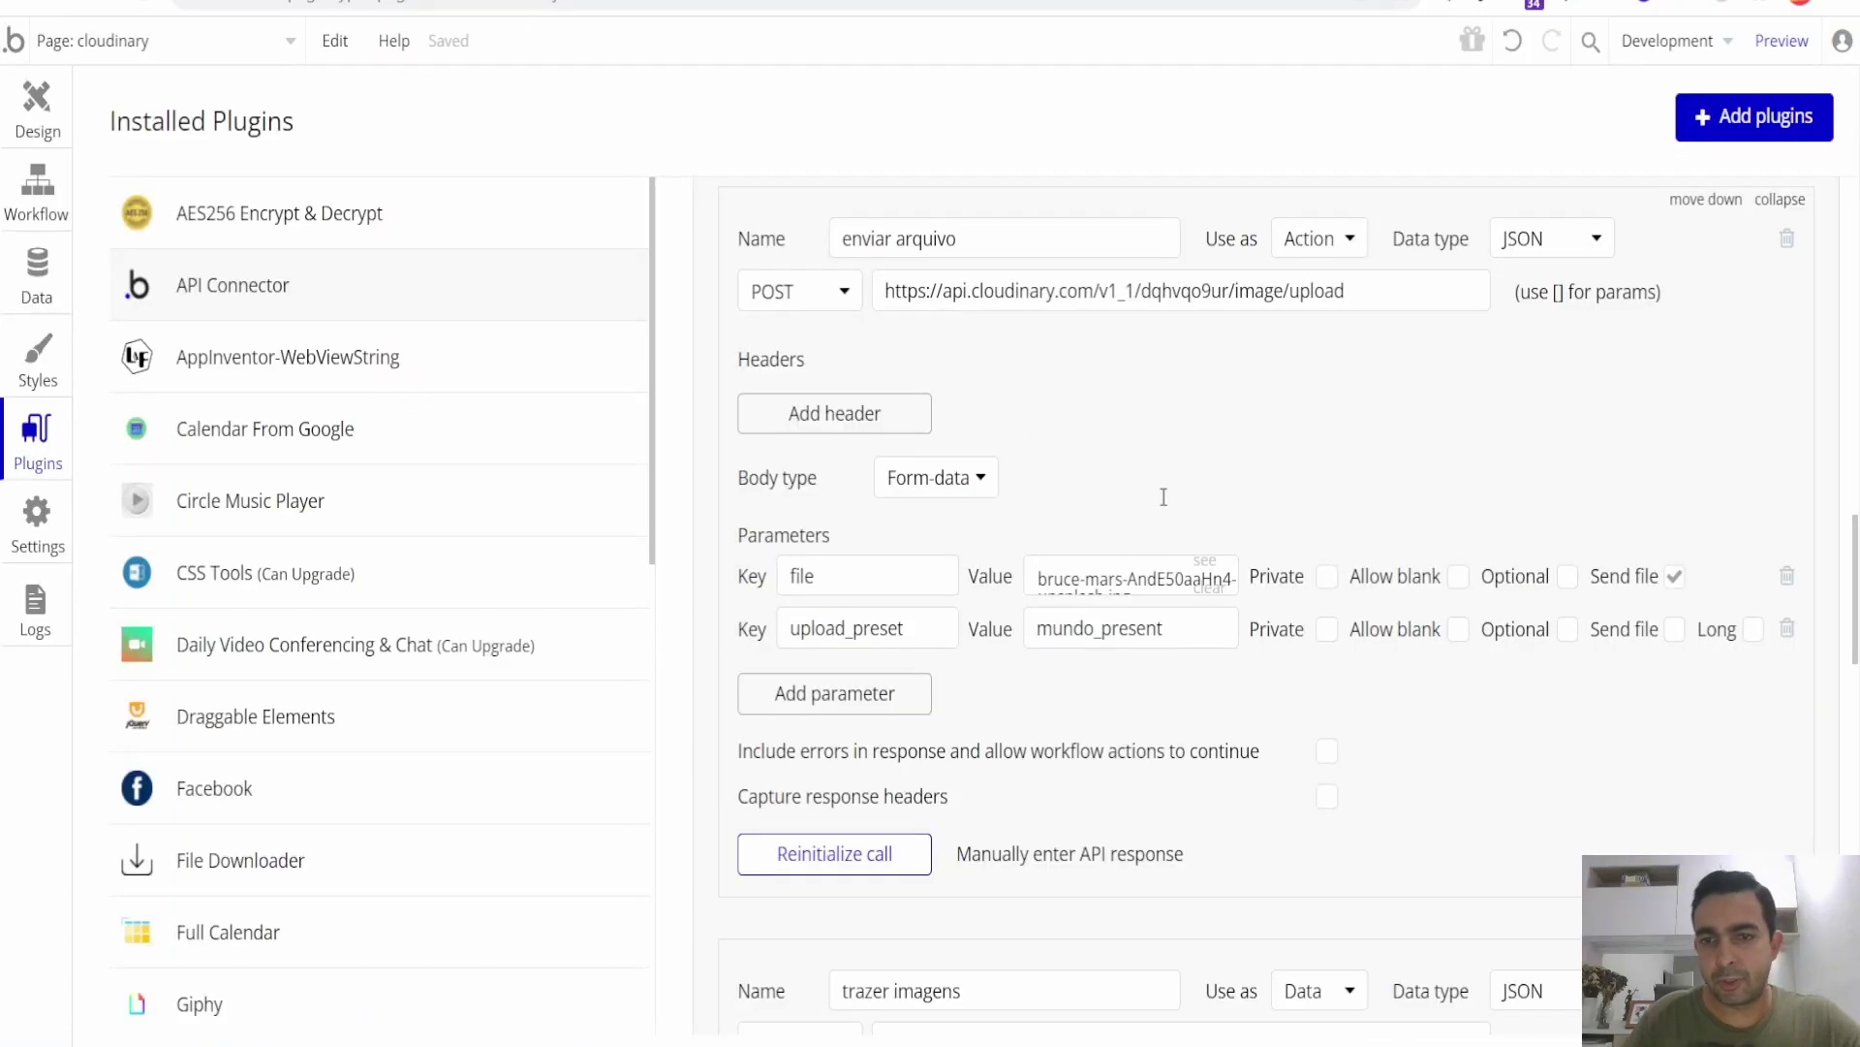
{"action": "scroll", "coordinate": [1452, 645], "scroll_direction": "down", "scroll_amount": 5}
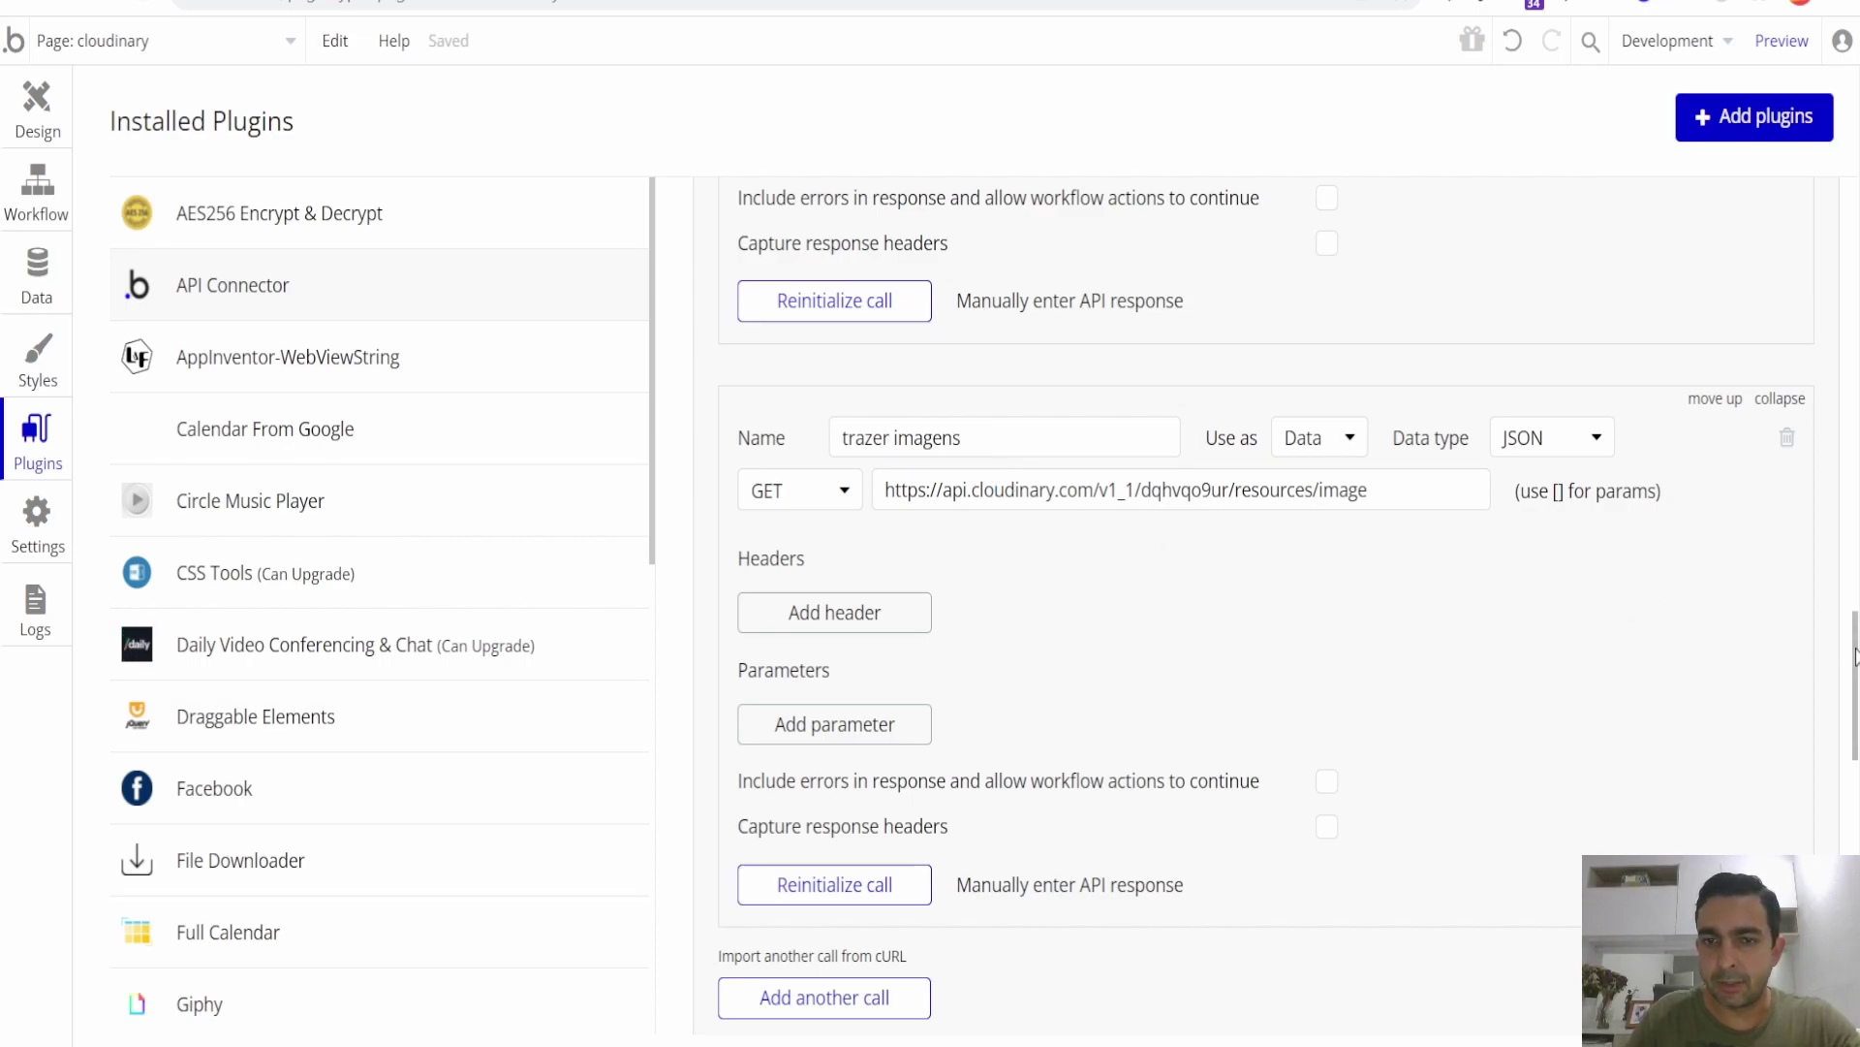
{"action": "scroll", "coordinate": [1855, 657], "scroll_direction": "down", "scroll_amount": 2}
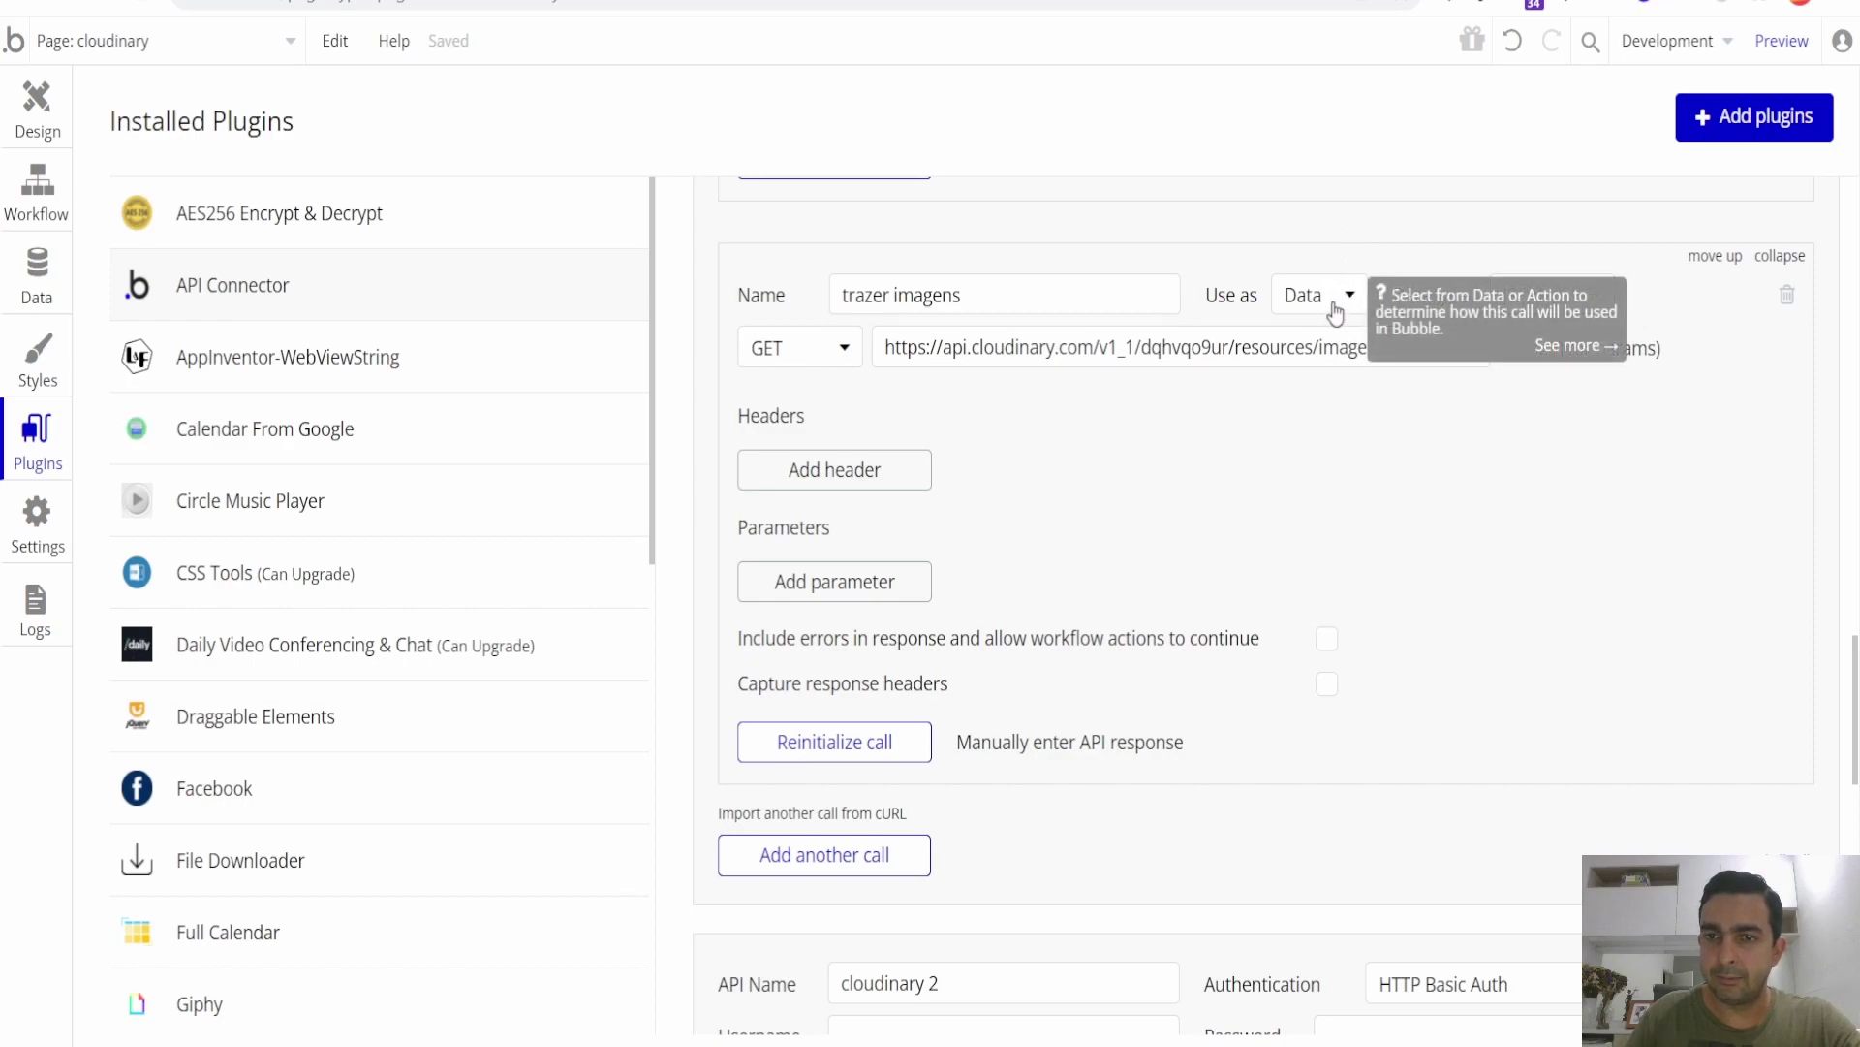
{"action": "left_click", "coordinate": [827, 367]}
{"action": "left_click", "coordinate": [1129, 448]}
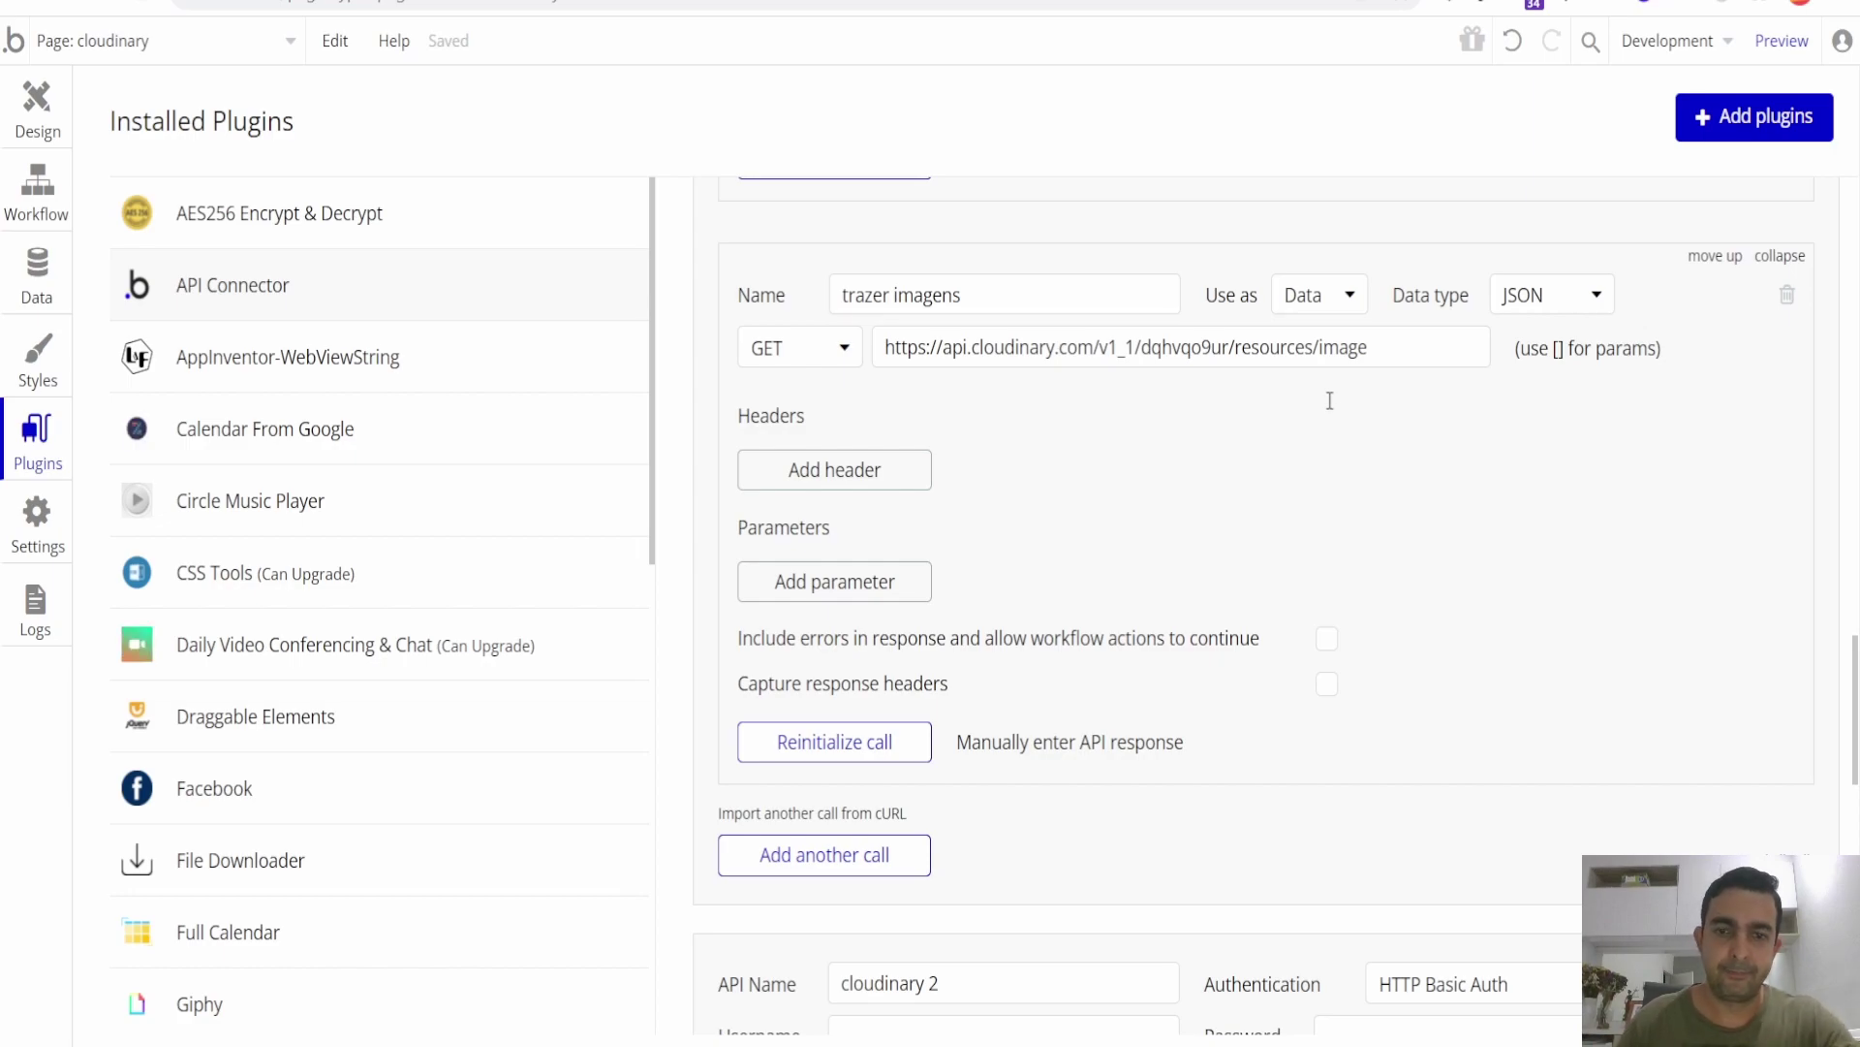
Examine the image repeating group's content type and data source, keeping "Cloudinary - trazer imagens" as the API provider, and recheck the matching API call.
{"action": "left_click", "coordinate": [30, 134]}
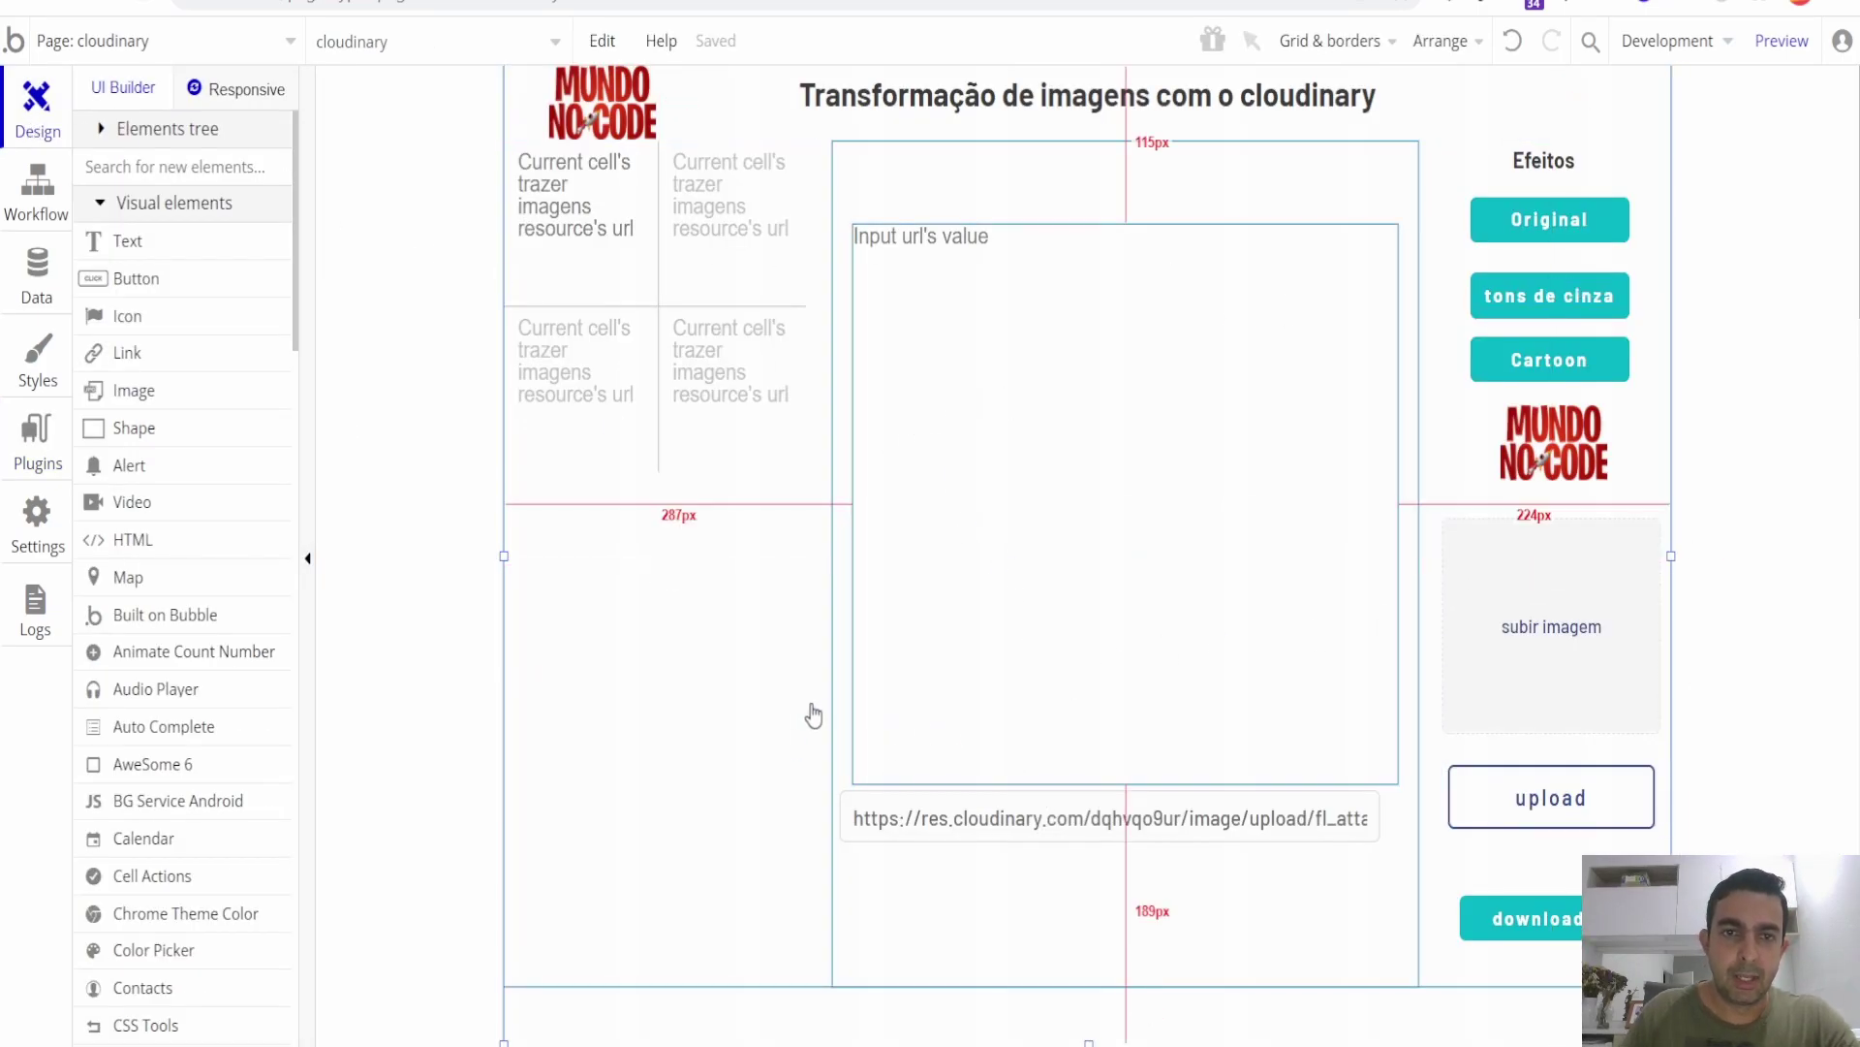
{"action": "left_click", "coordinate": [719, 335]}
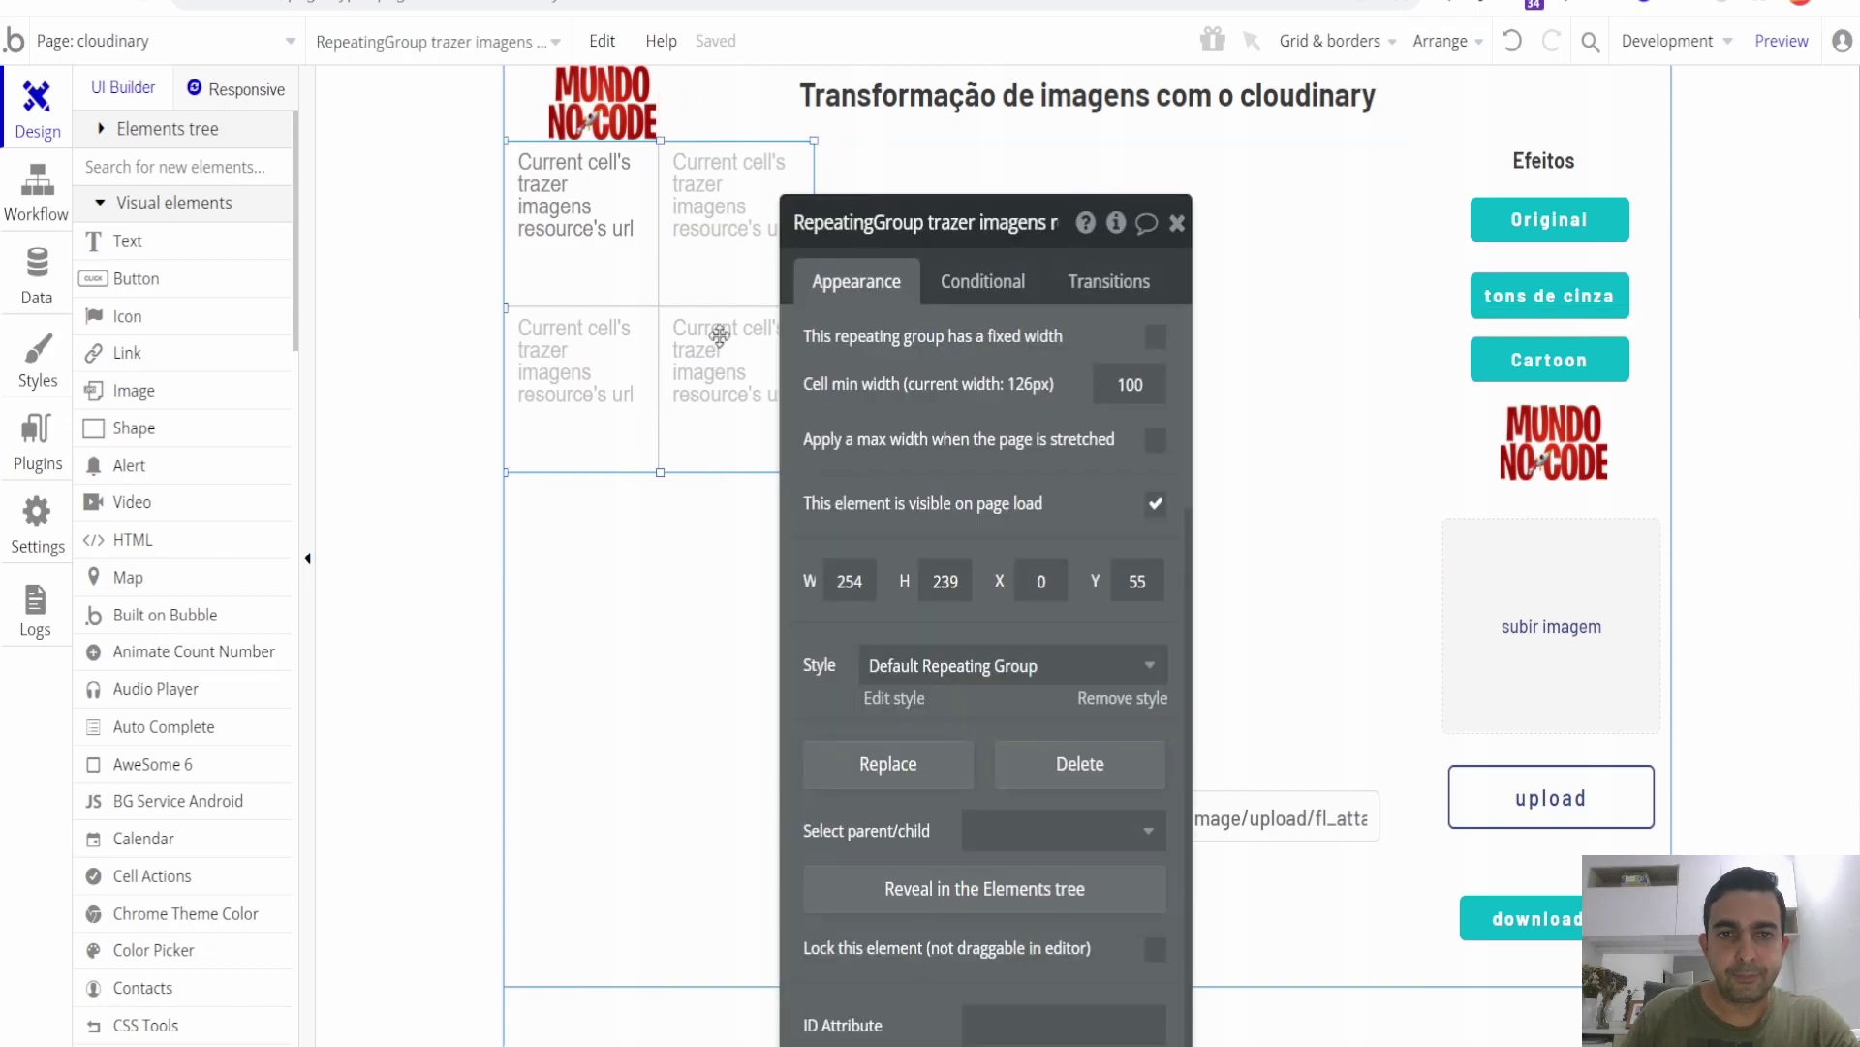
{"action": "left_click_drag", "start_coordinate": [851, 405], "coordinate": [921, 340]}
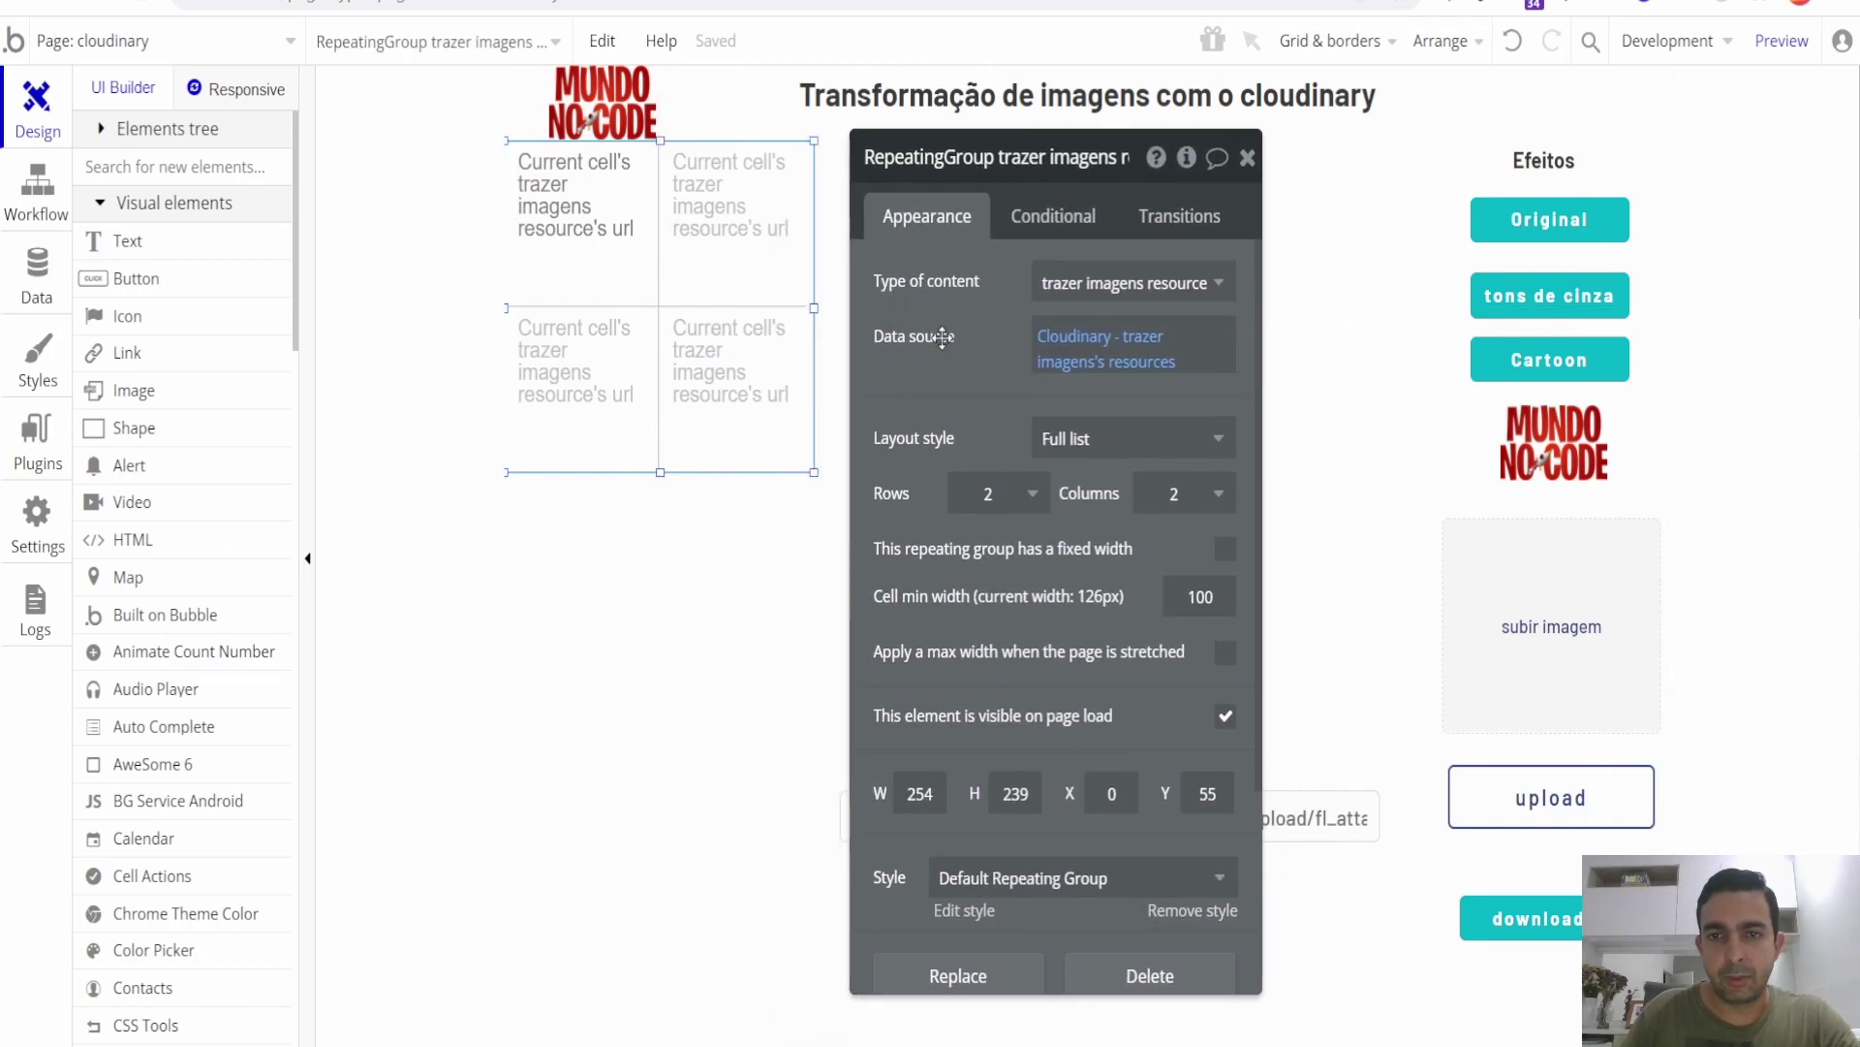
{"action": "left_click", "coordinate": [1091, 358]}
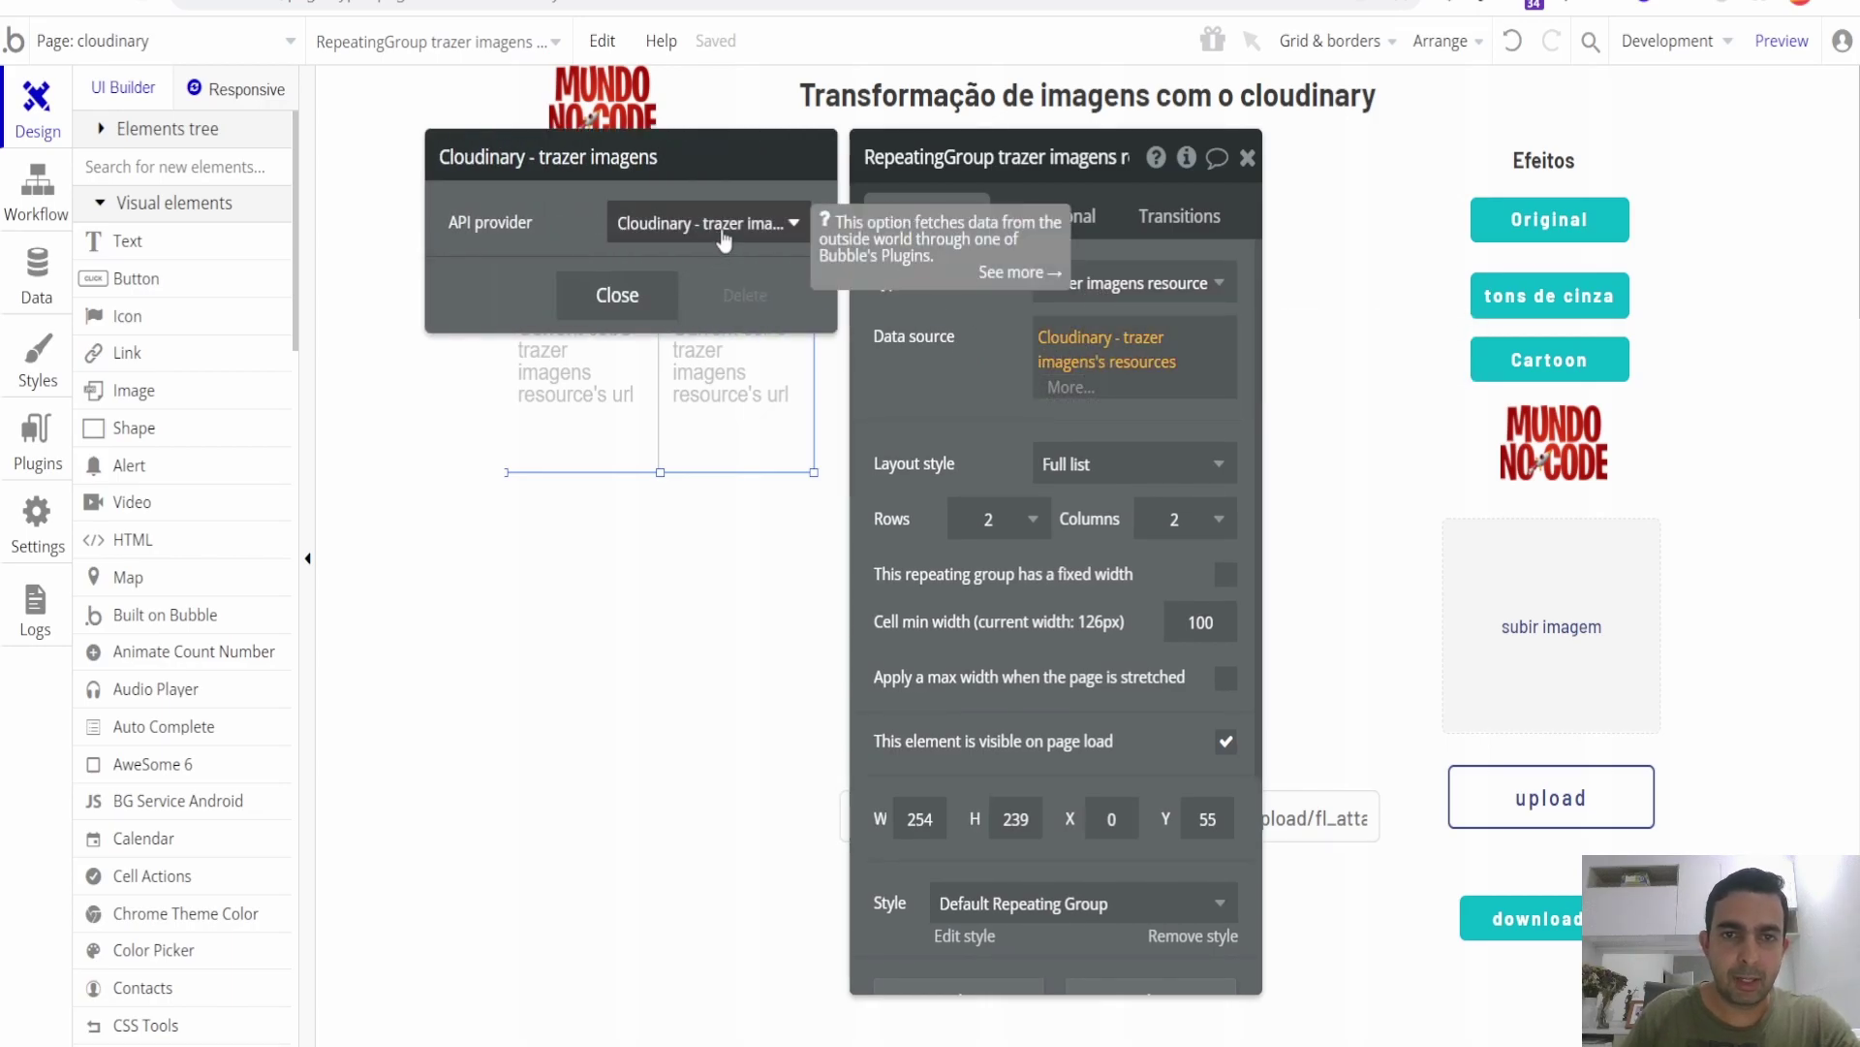
{"action": "left_click", "coordinate": [724, 238]}
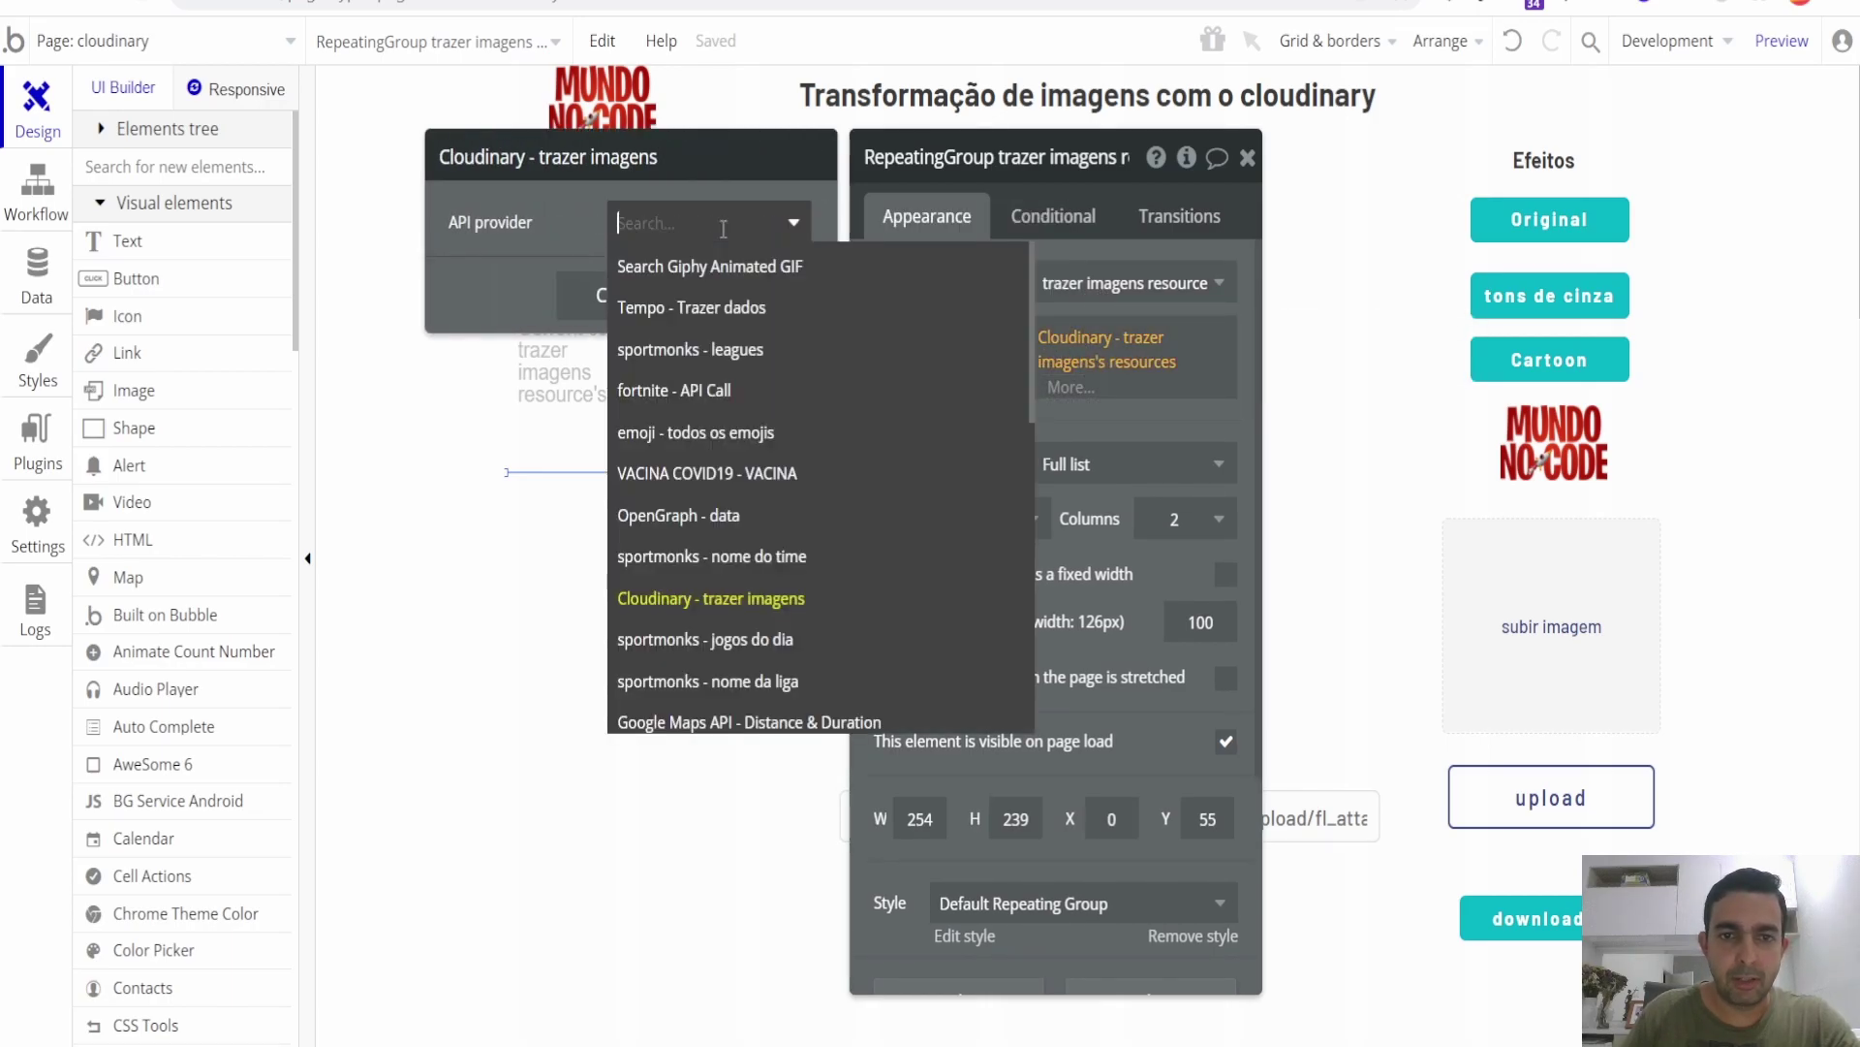
{"action": "left_click", "coordinate": [792, 609]}
{"action": "left_click", "coordinate": [936, 326]}
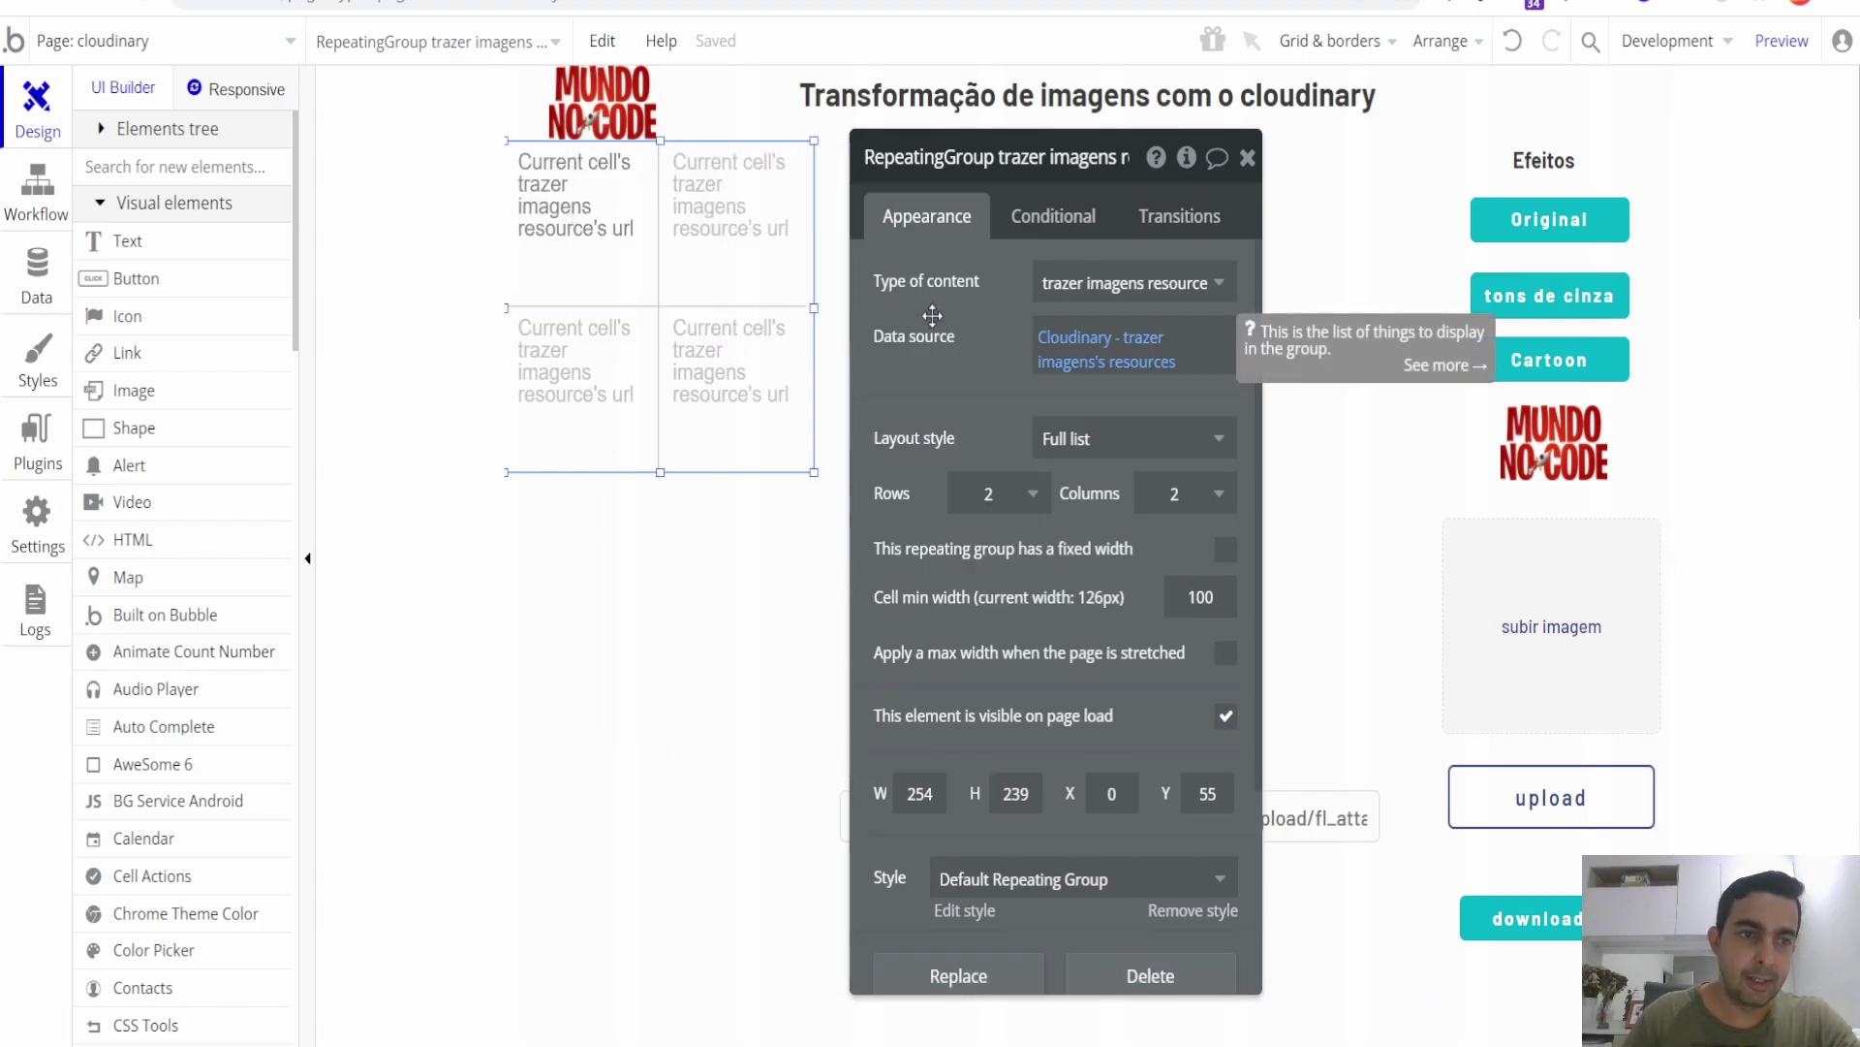
{"action": "left_click", "coordinate": [37, 441]}
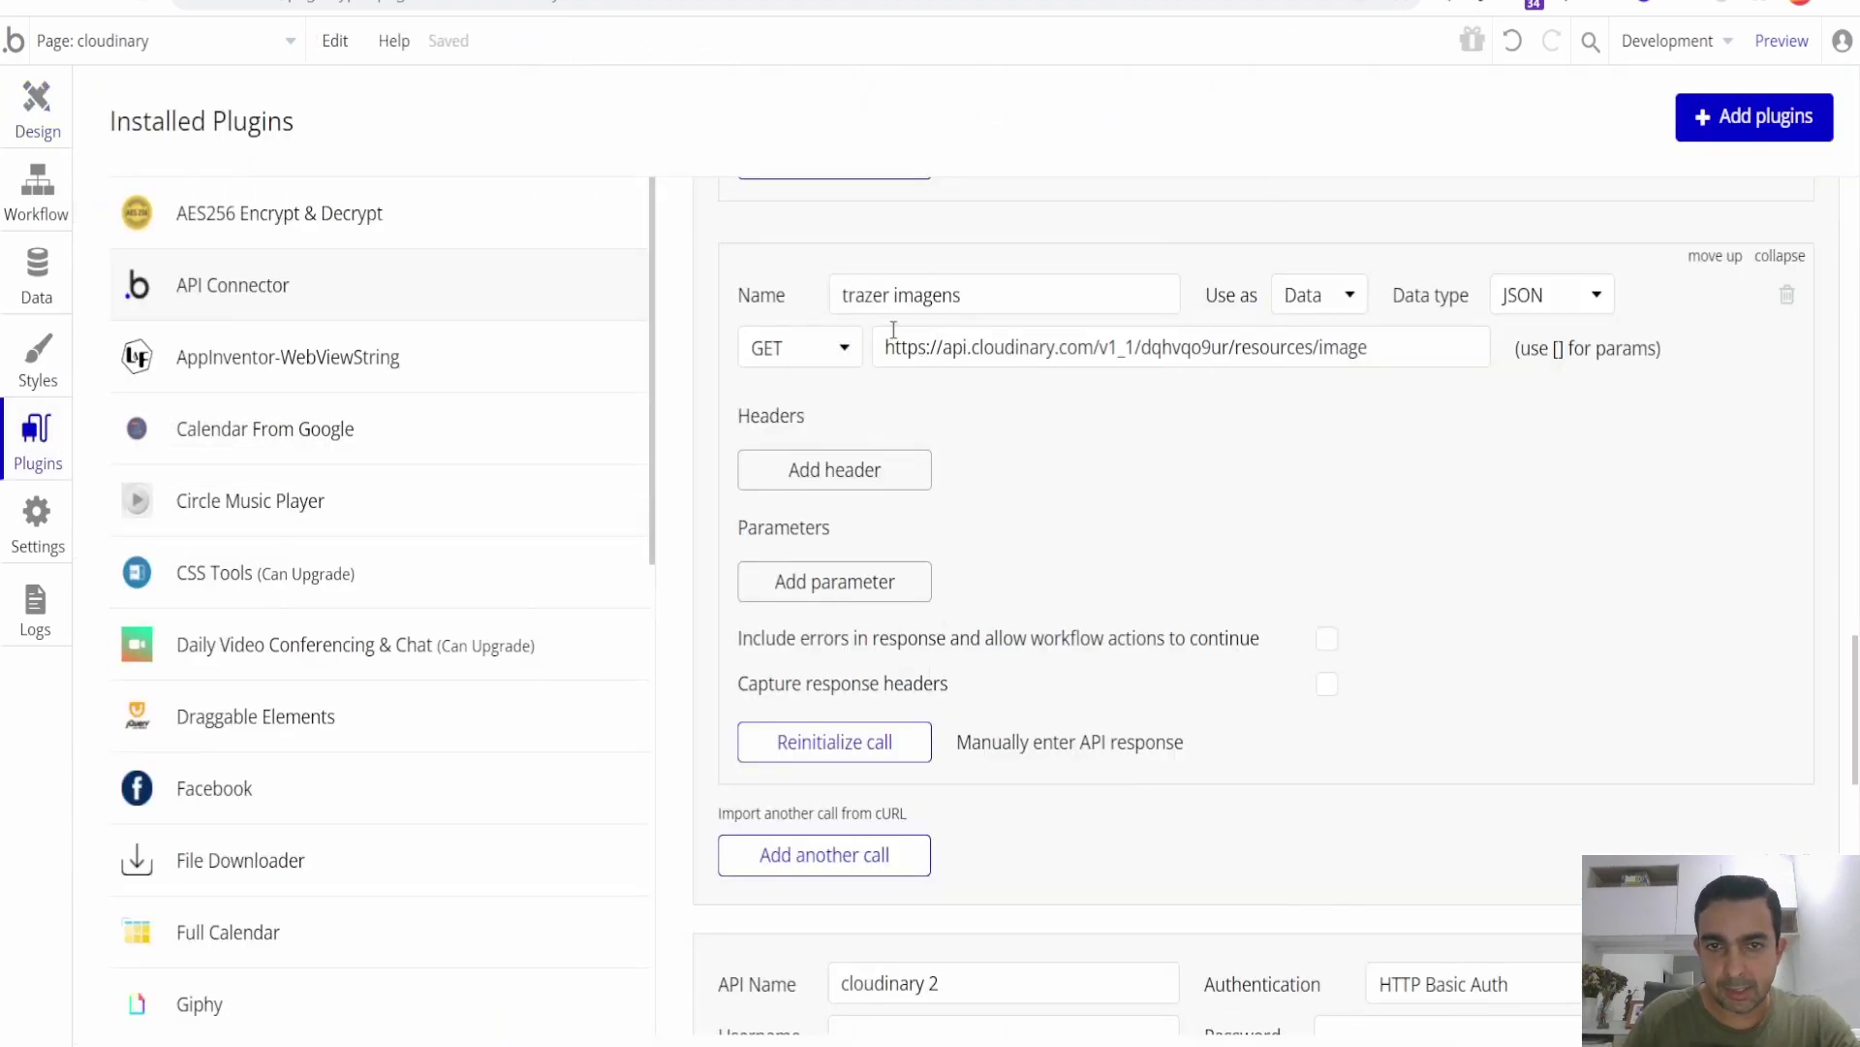
Try the current cell's secure_url as the dynamic image of the repeating group's image, and undo that change.
{"action": "left_click", "coordinate": [39, 124]}
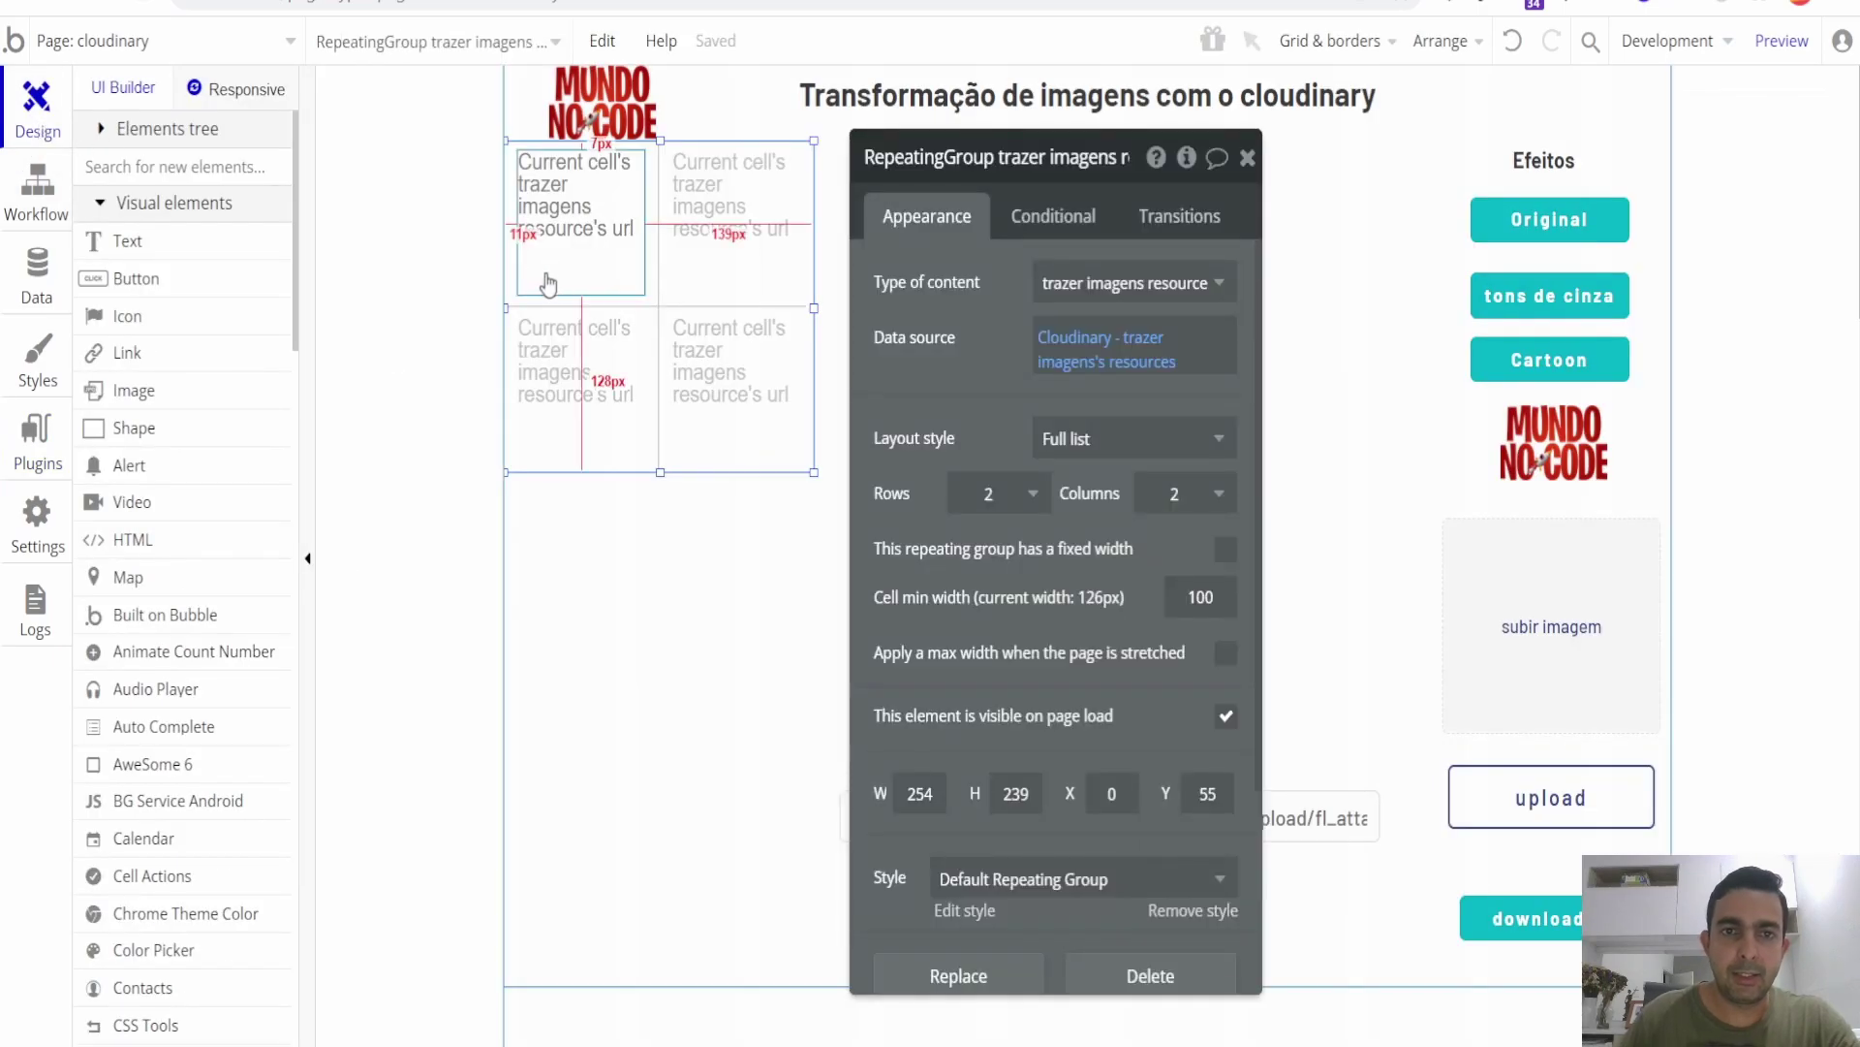
{"action": "left_click", "coordinate": [616, 272]}
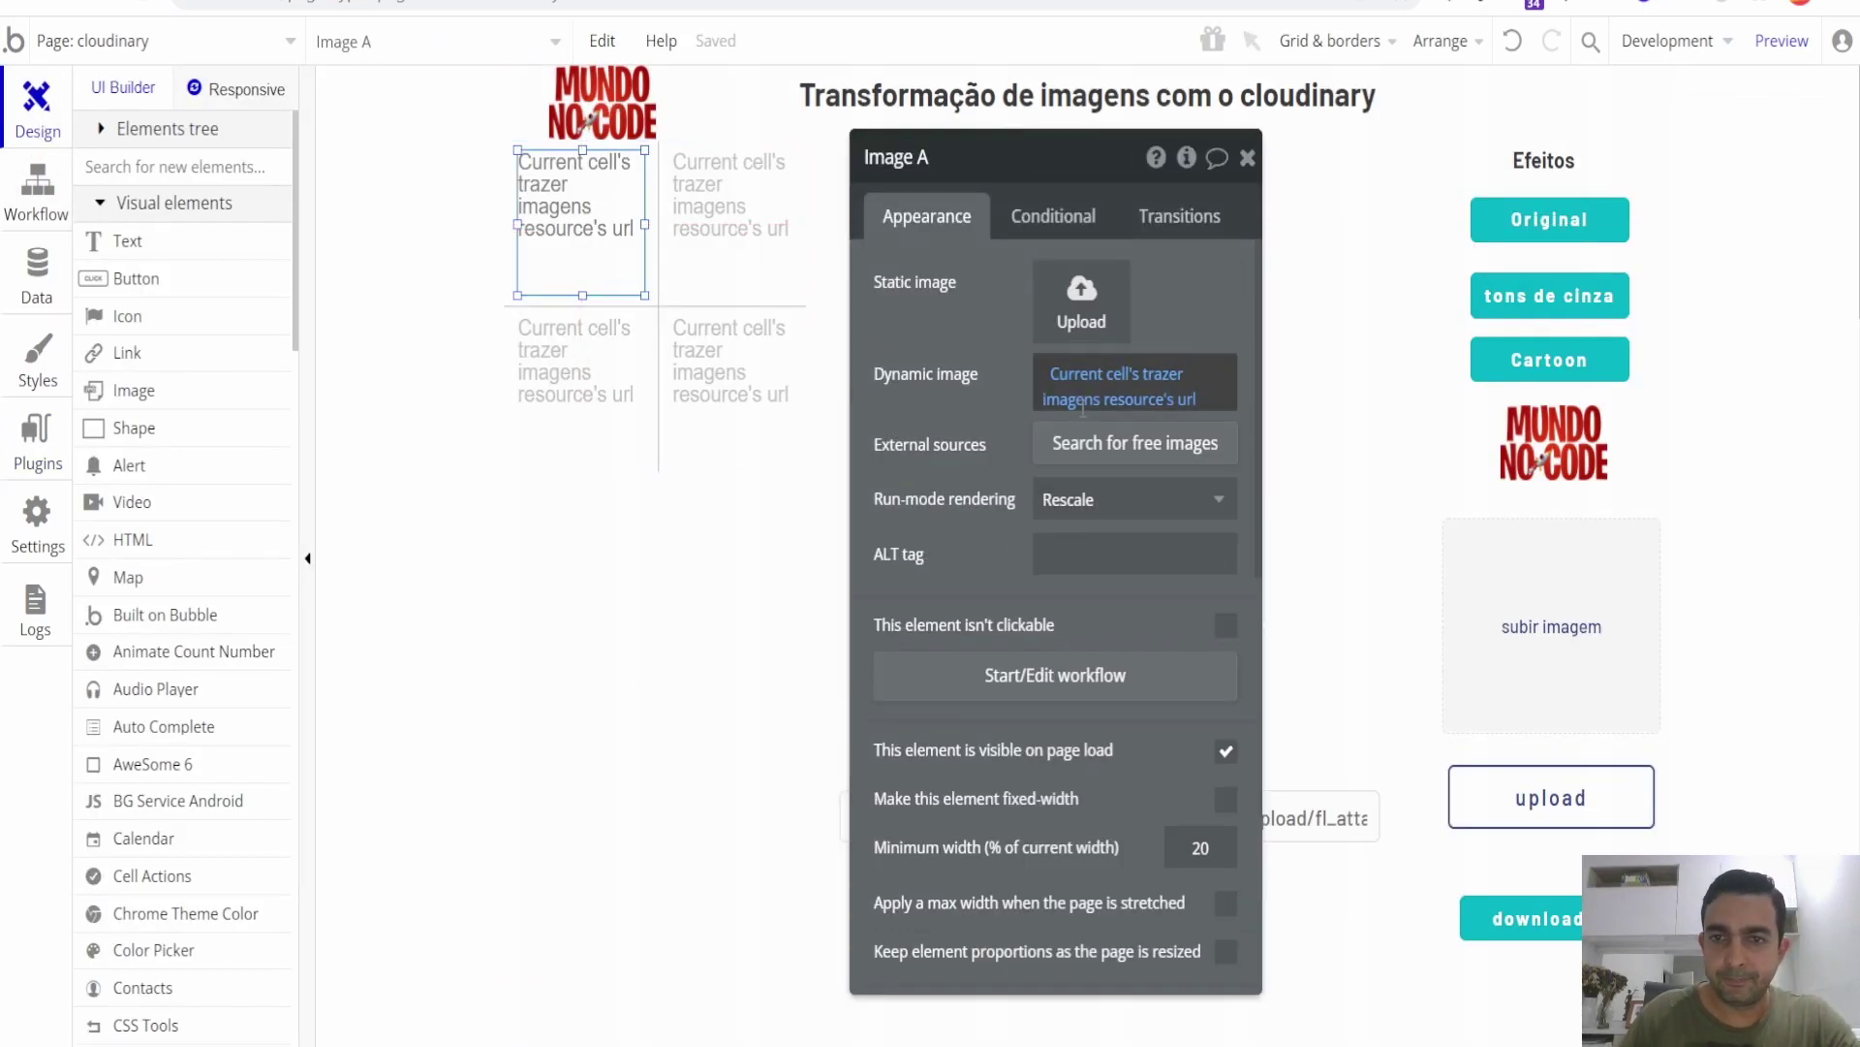
{"action": "left_click", "coordinate": [1135, 401]}
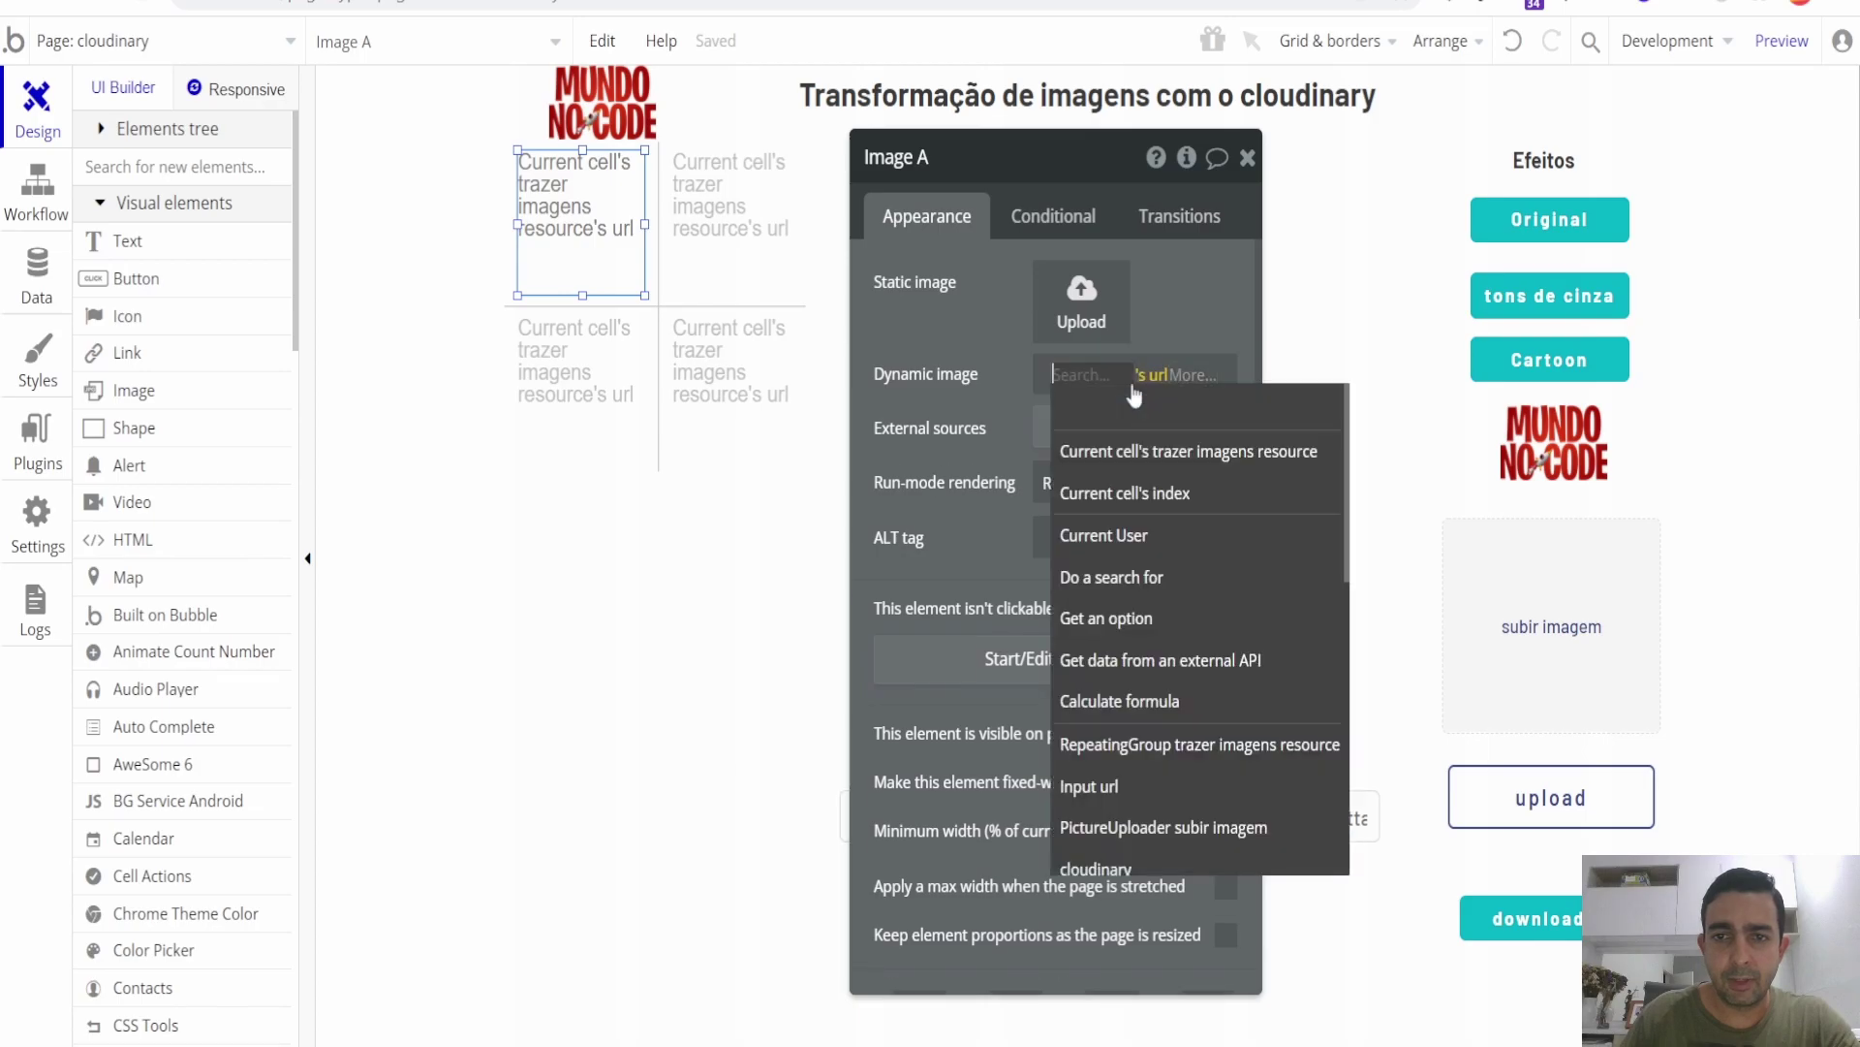
{"action": "left_click", "coordinate": [1260, 464]}
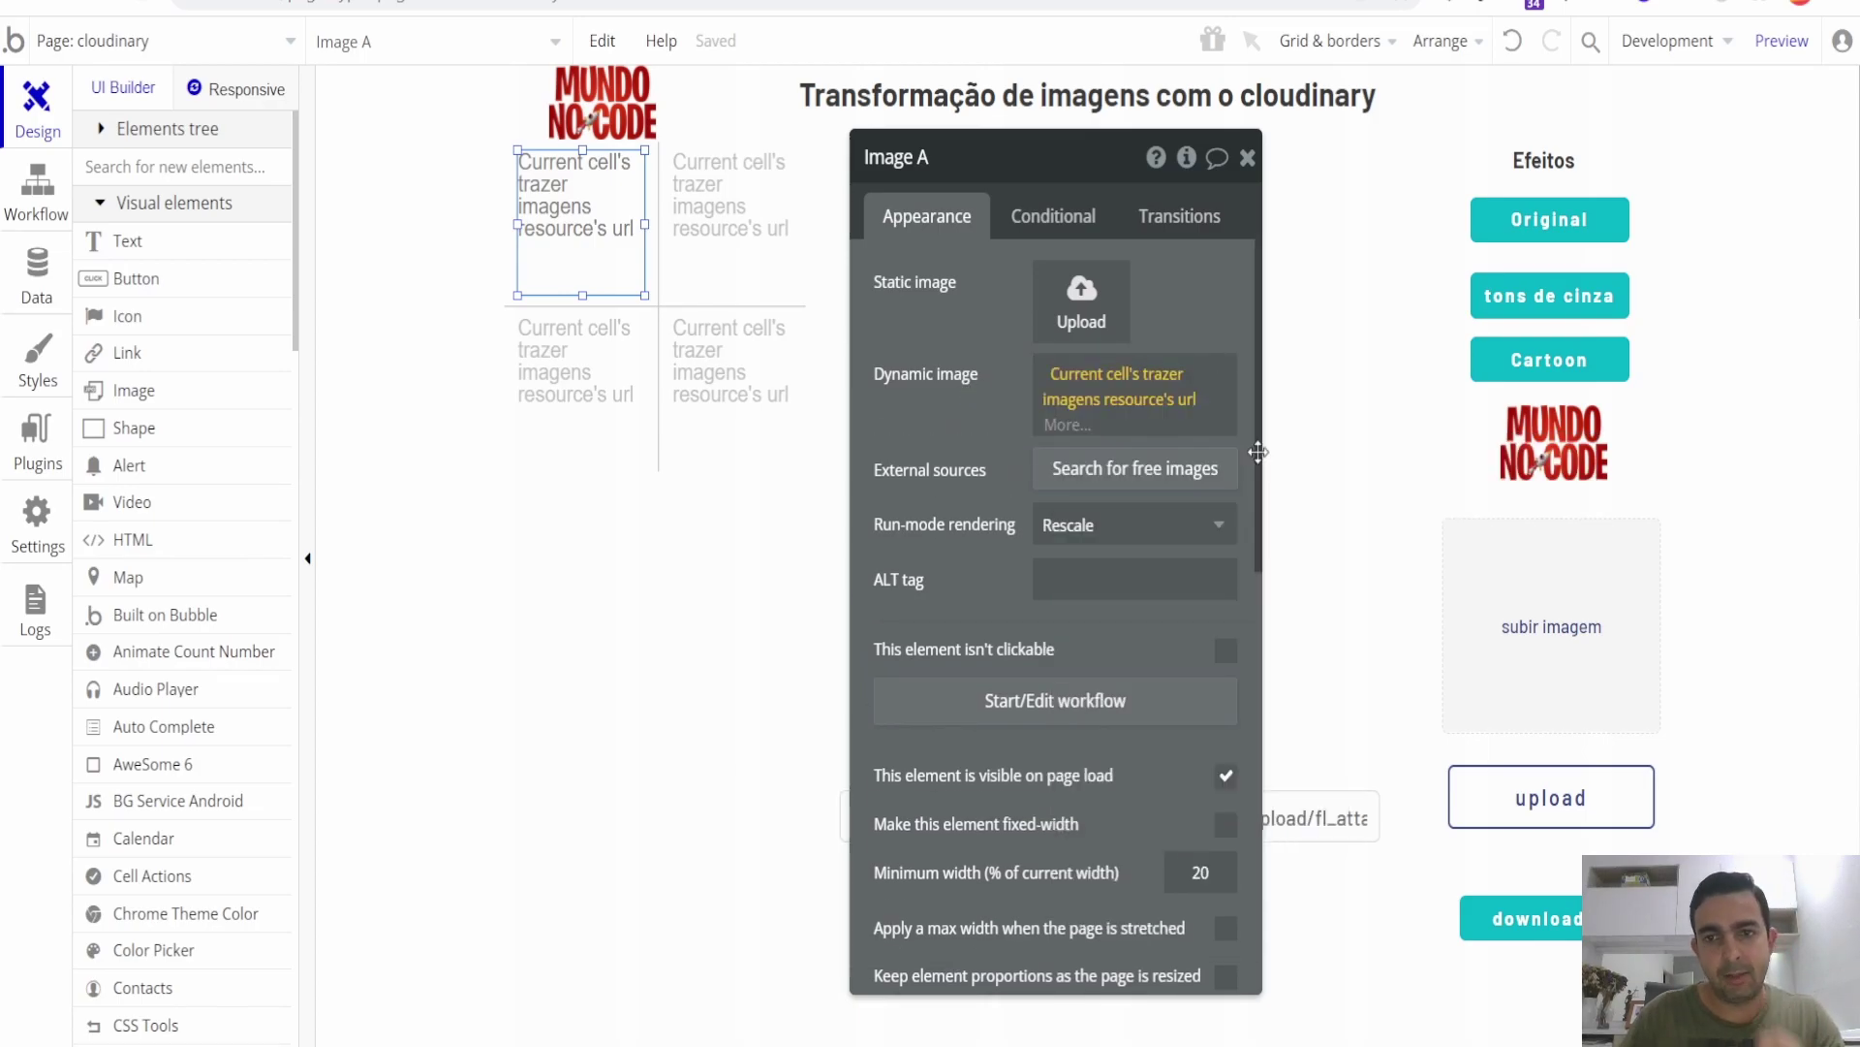
{"action": "left_click", "coordinate": [1180, 416]}
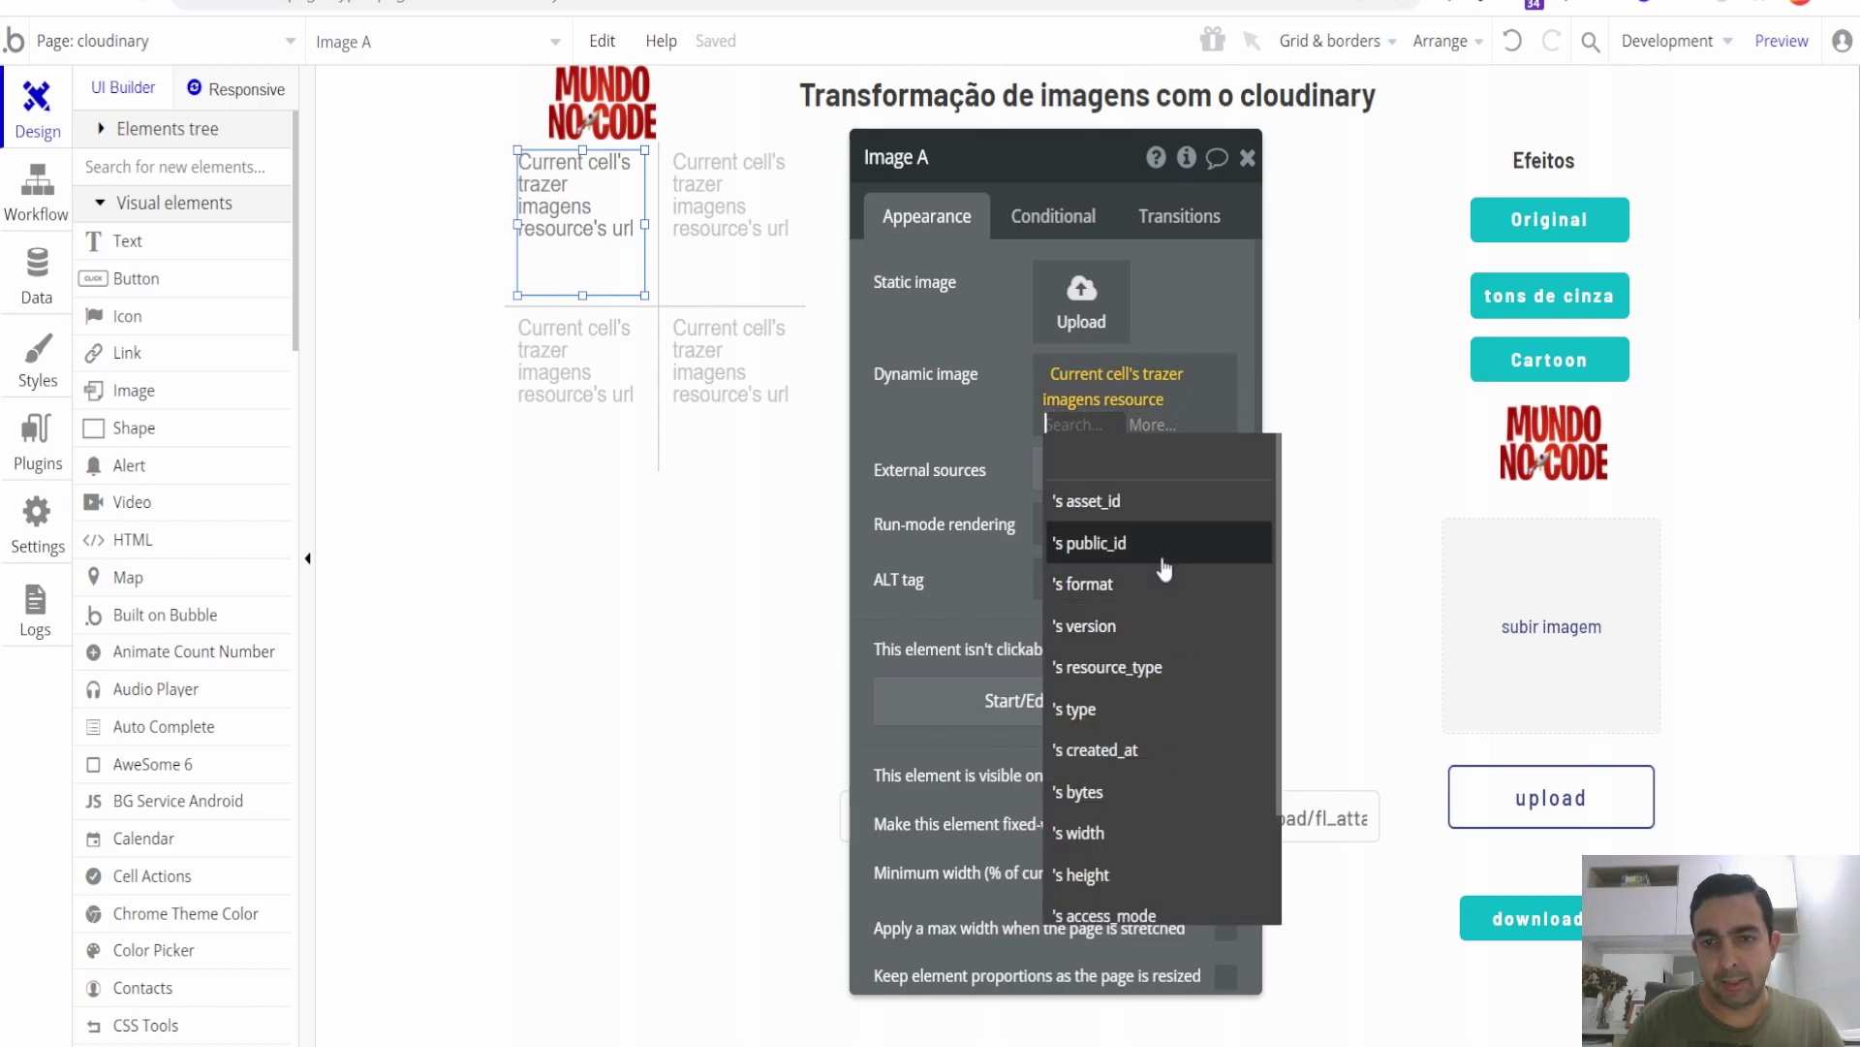
{"action": "scroll", "coordinate": [1168, 601], "scroll_direction": "down", "scroll_amount": 3}
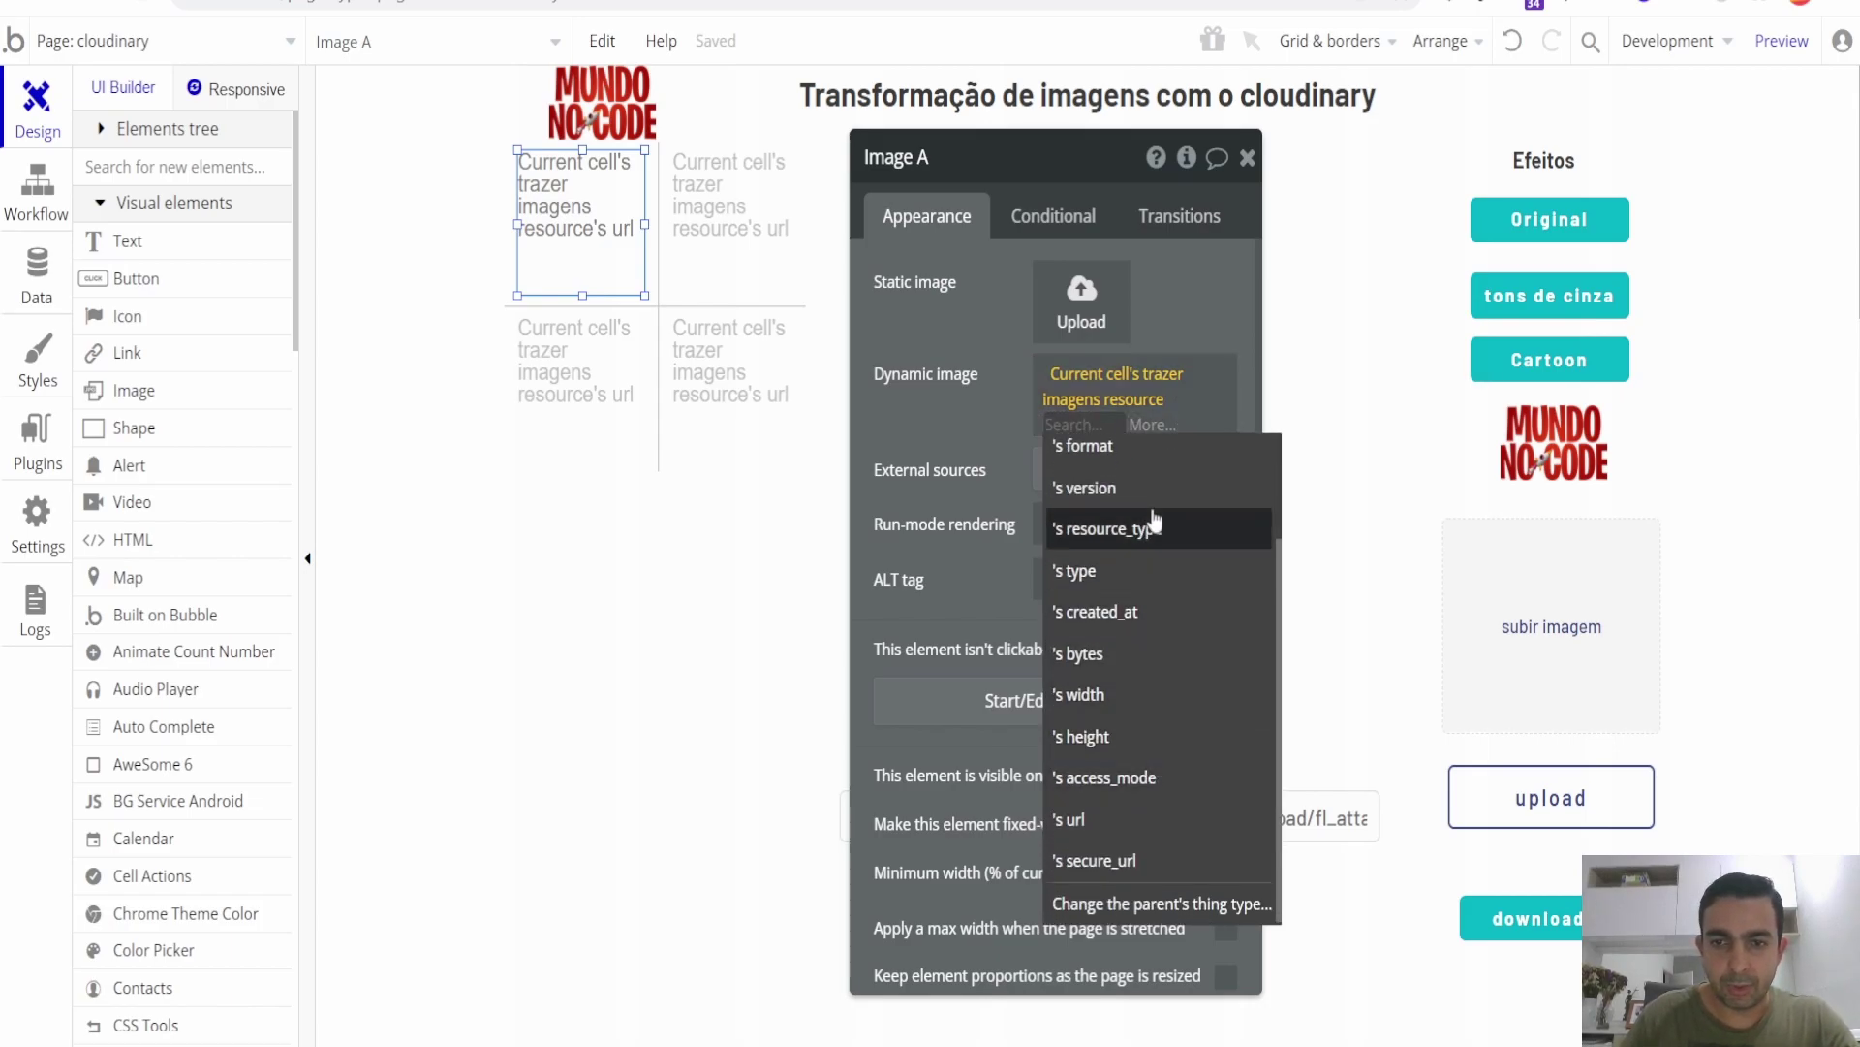
{"action": "left_click", "coordinate": [1153, 862]}
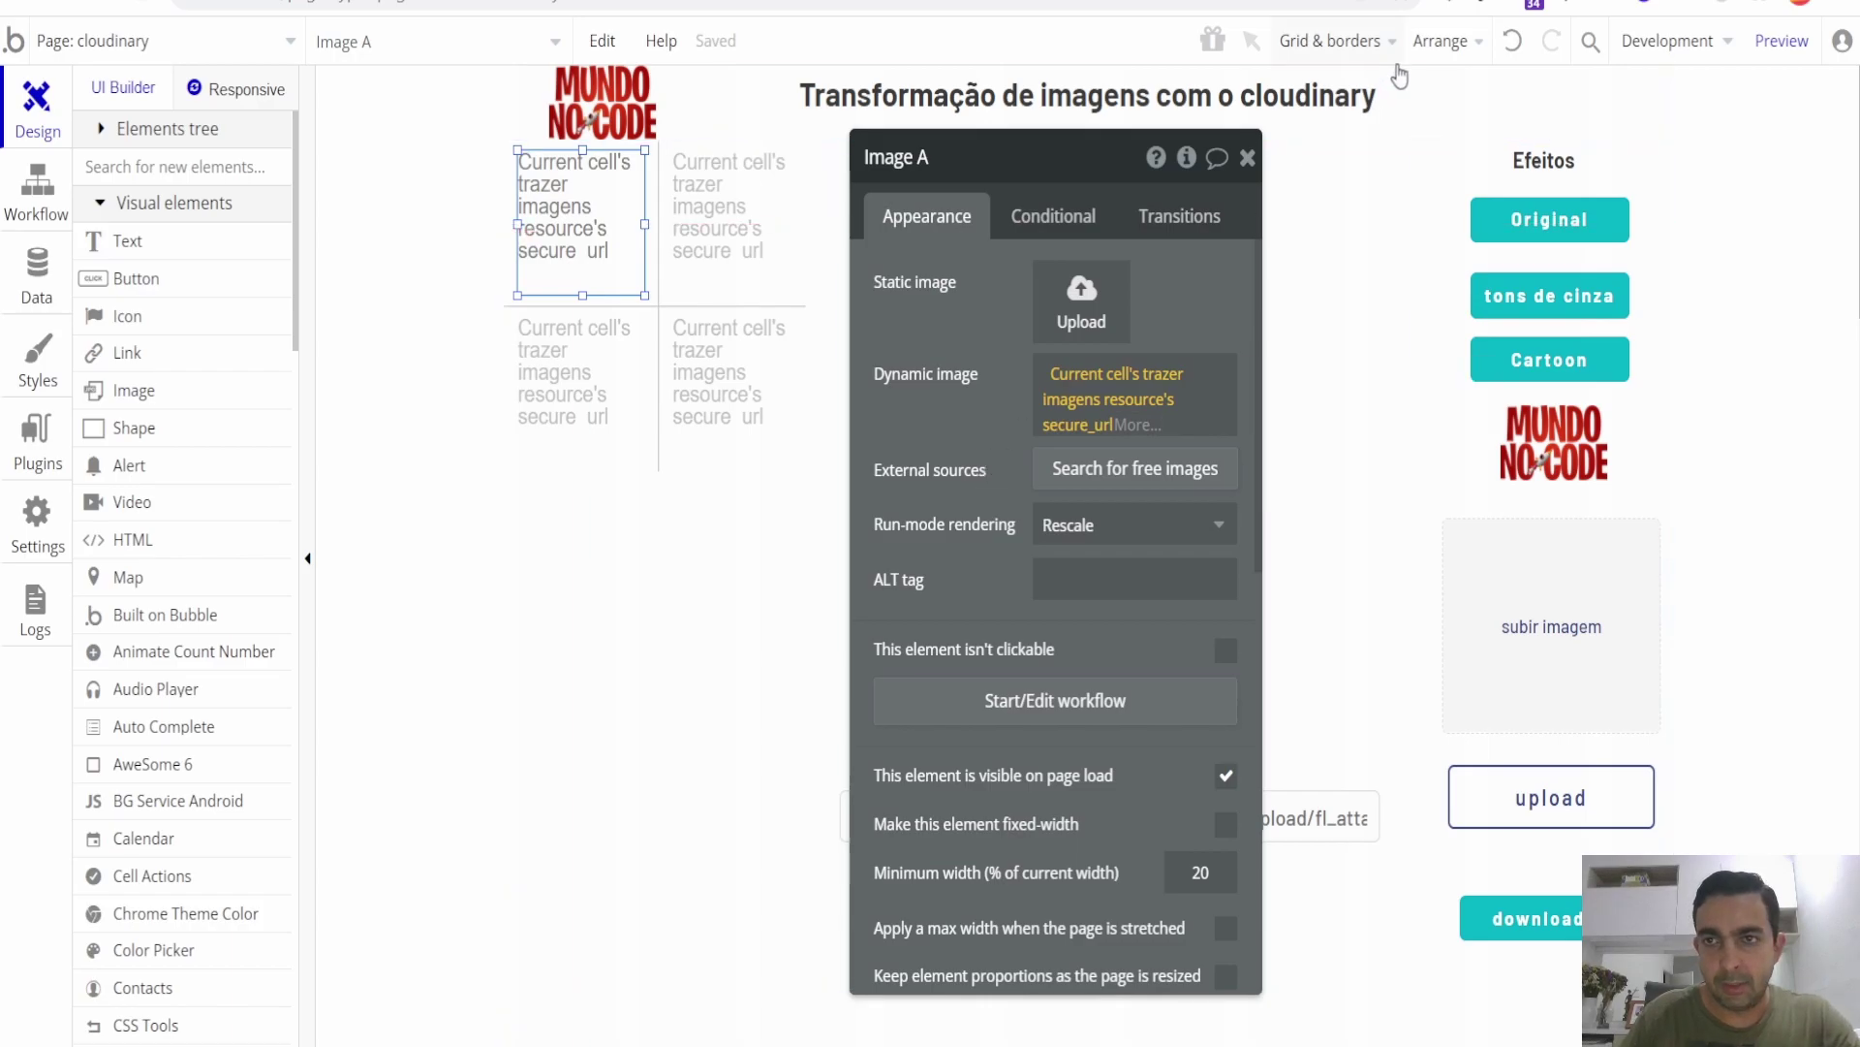
{"action": "left_click", "coordinate": [1515, 46]}
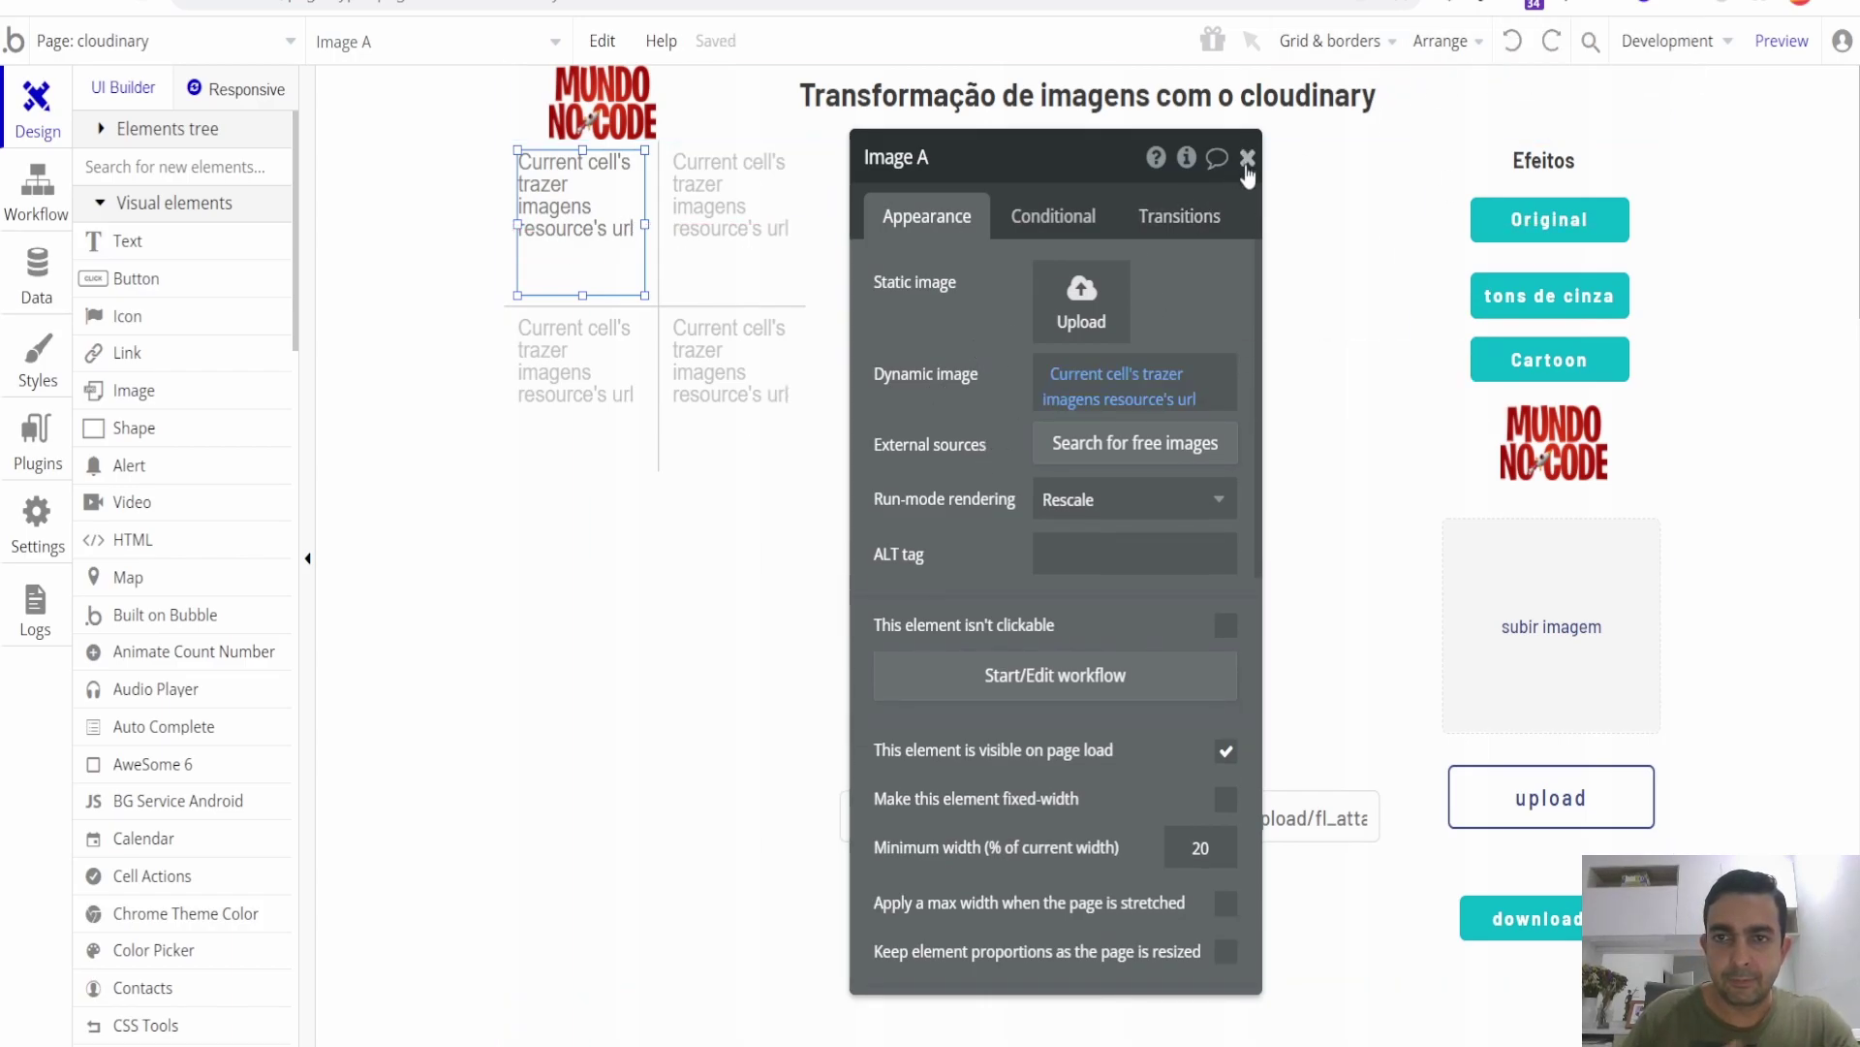
{"action": "left_click", "coordinate": [1248, 157]}
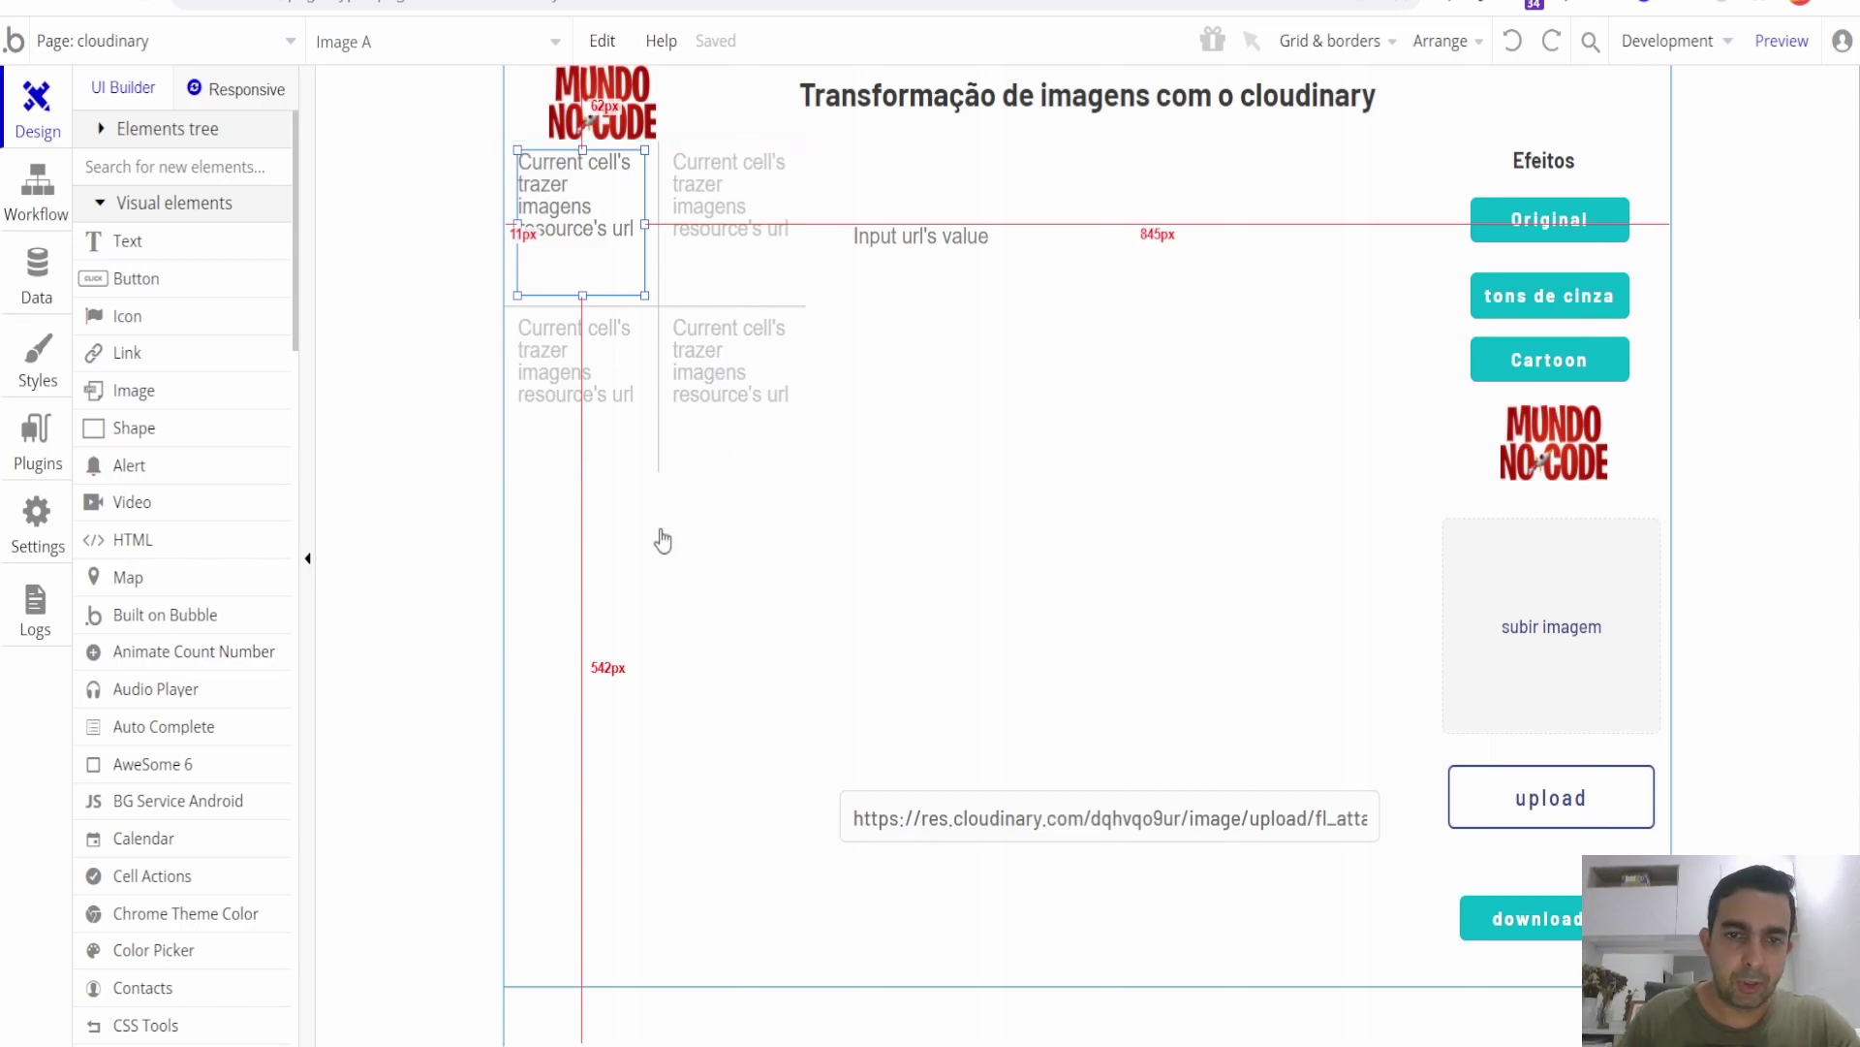
Examine the properties of the middle group and the dynamic image source of the large image inside it.
{"action": "double_click", "coordinate": [1063, 201]}
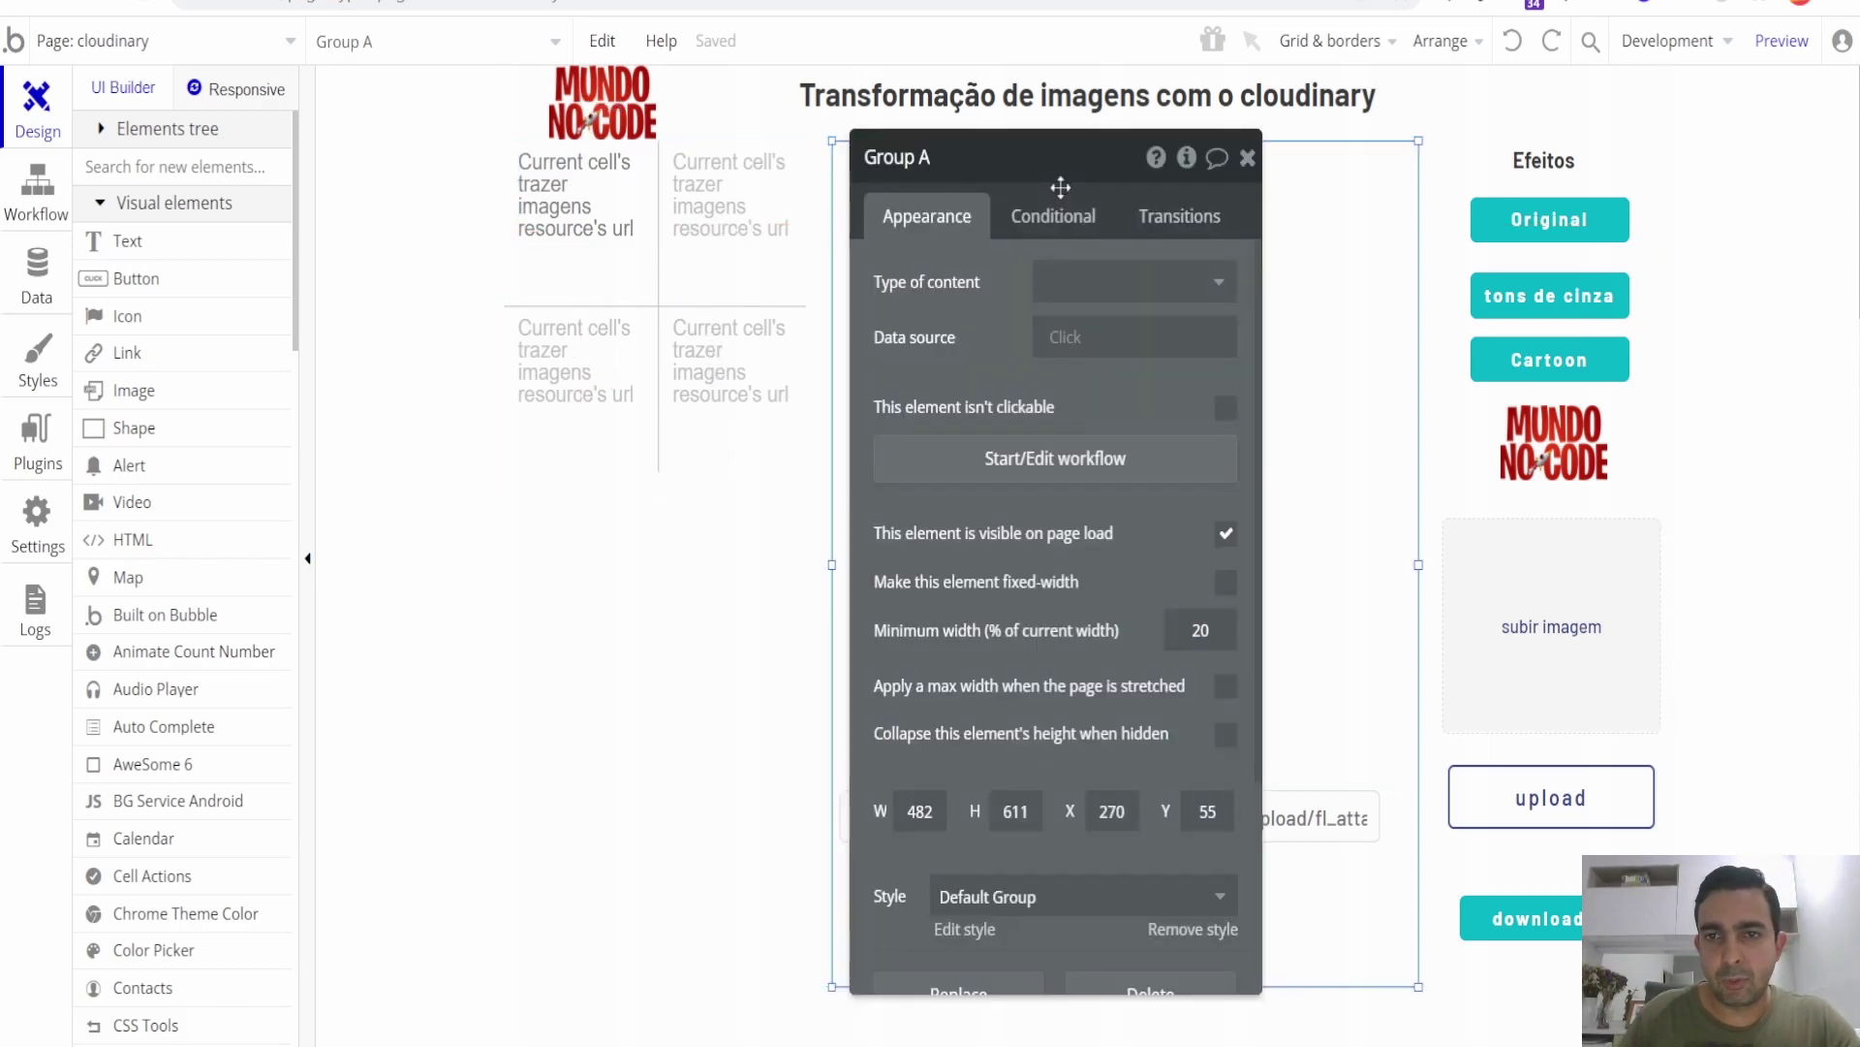
{"action": "left_click_drag", "start_coordinate": [1059, 187], "coordinate": [532, 164]}
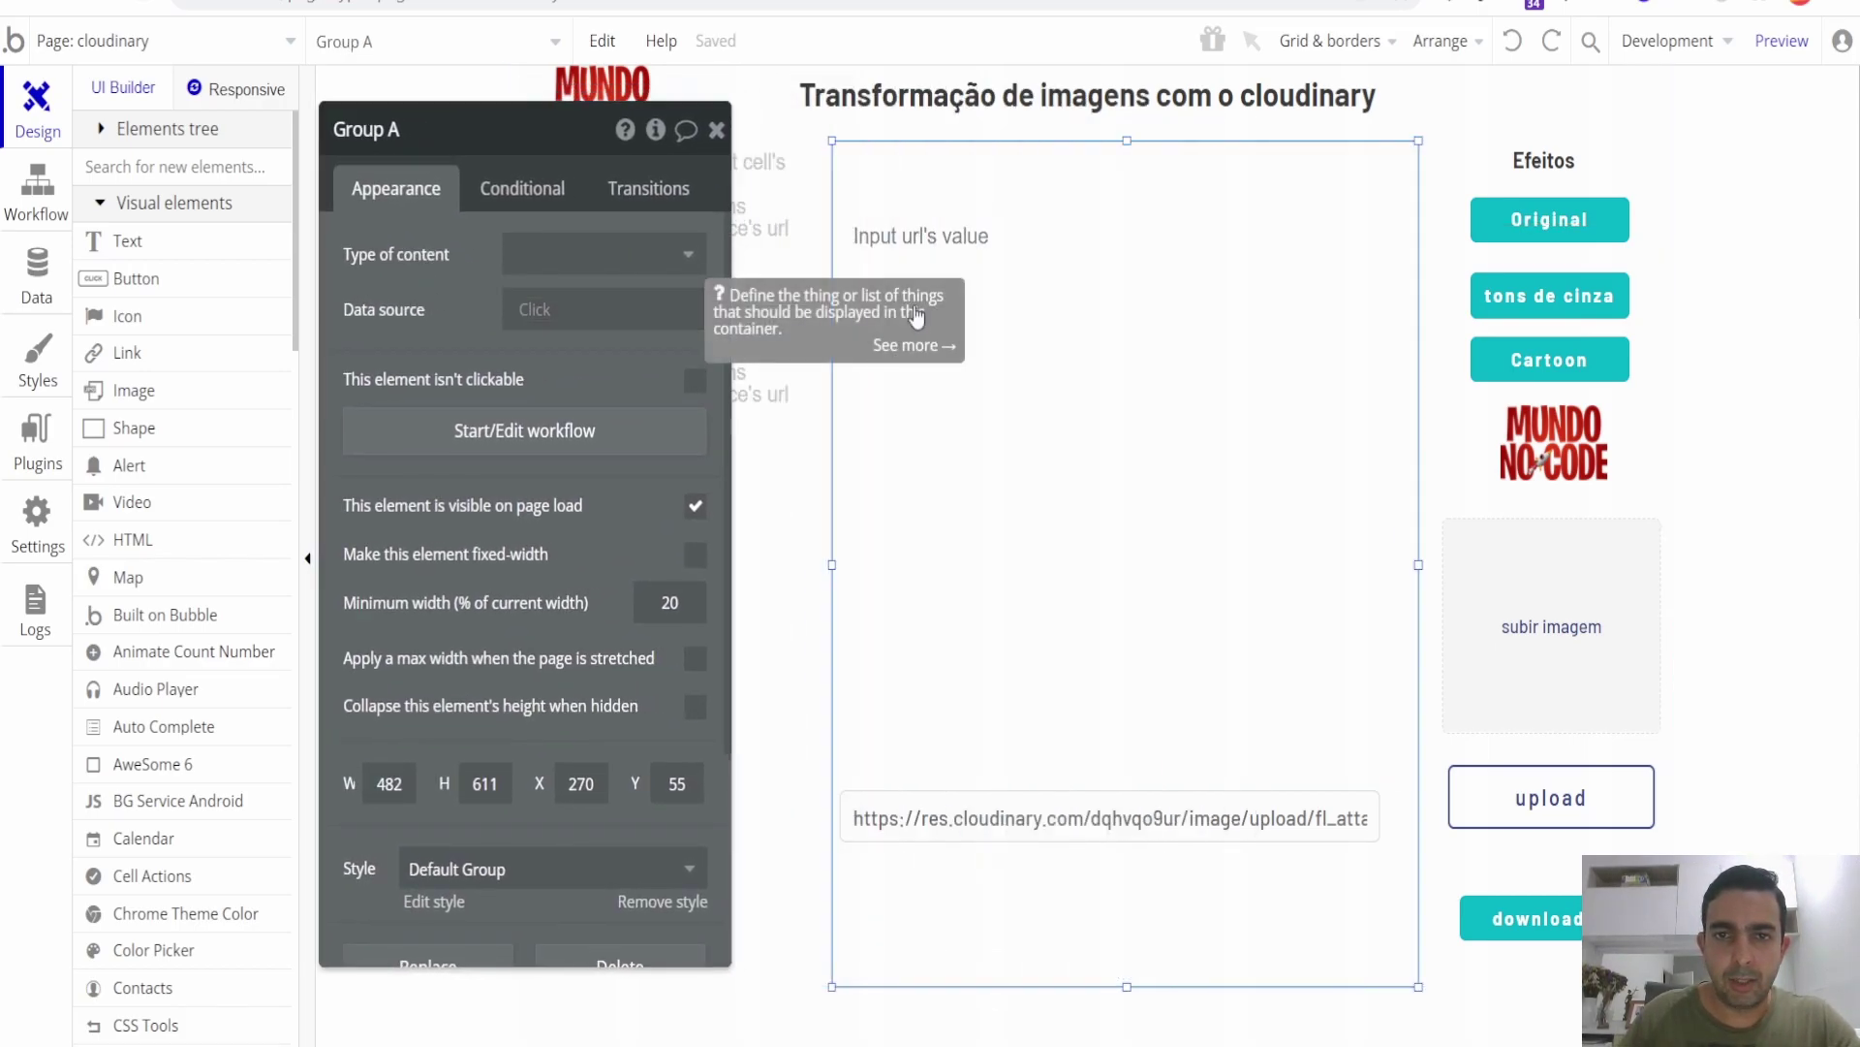
{"action": "left_click", "coordinate": [1081, 386]}
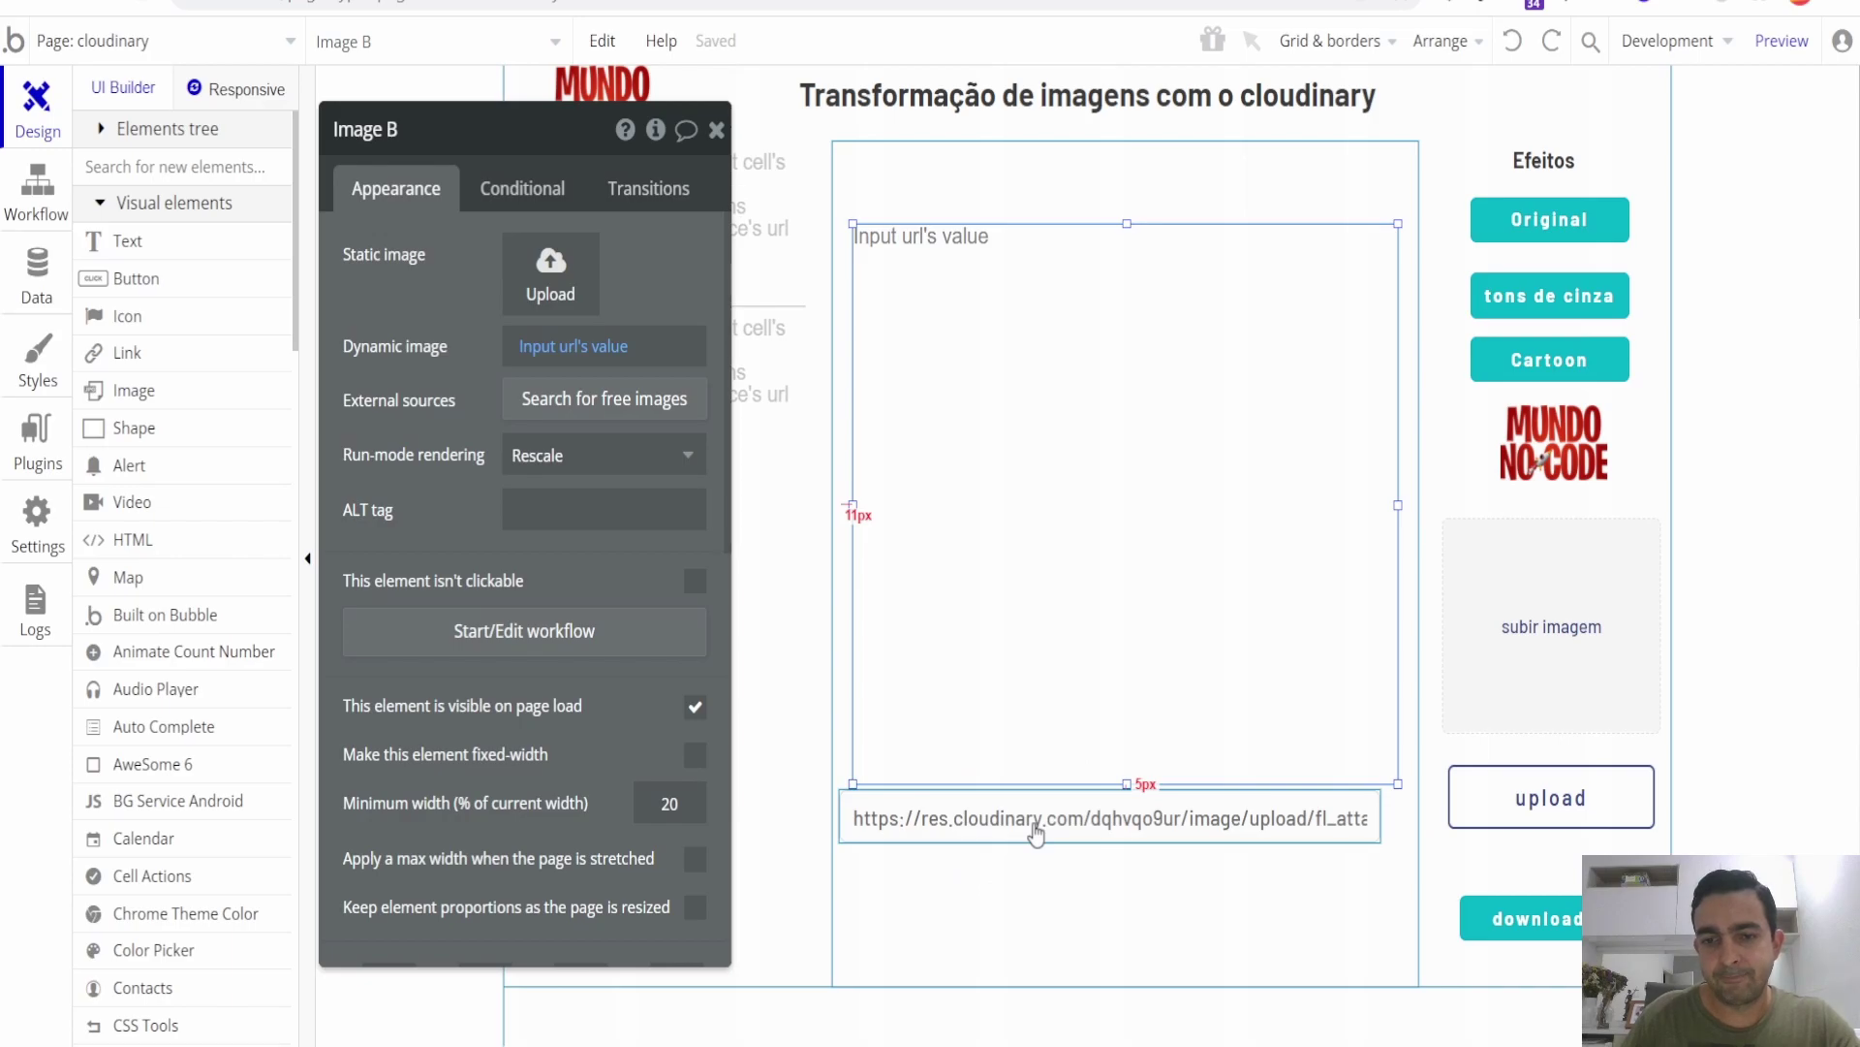
Center the URL input horizontally within the middle group and review its initial content expression.
{"action": "right_click", "coordinate": [1188, 818]}
{"action": "left_click", "coordinate": [1289, 883]}
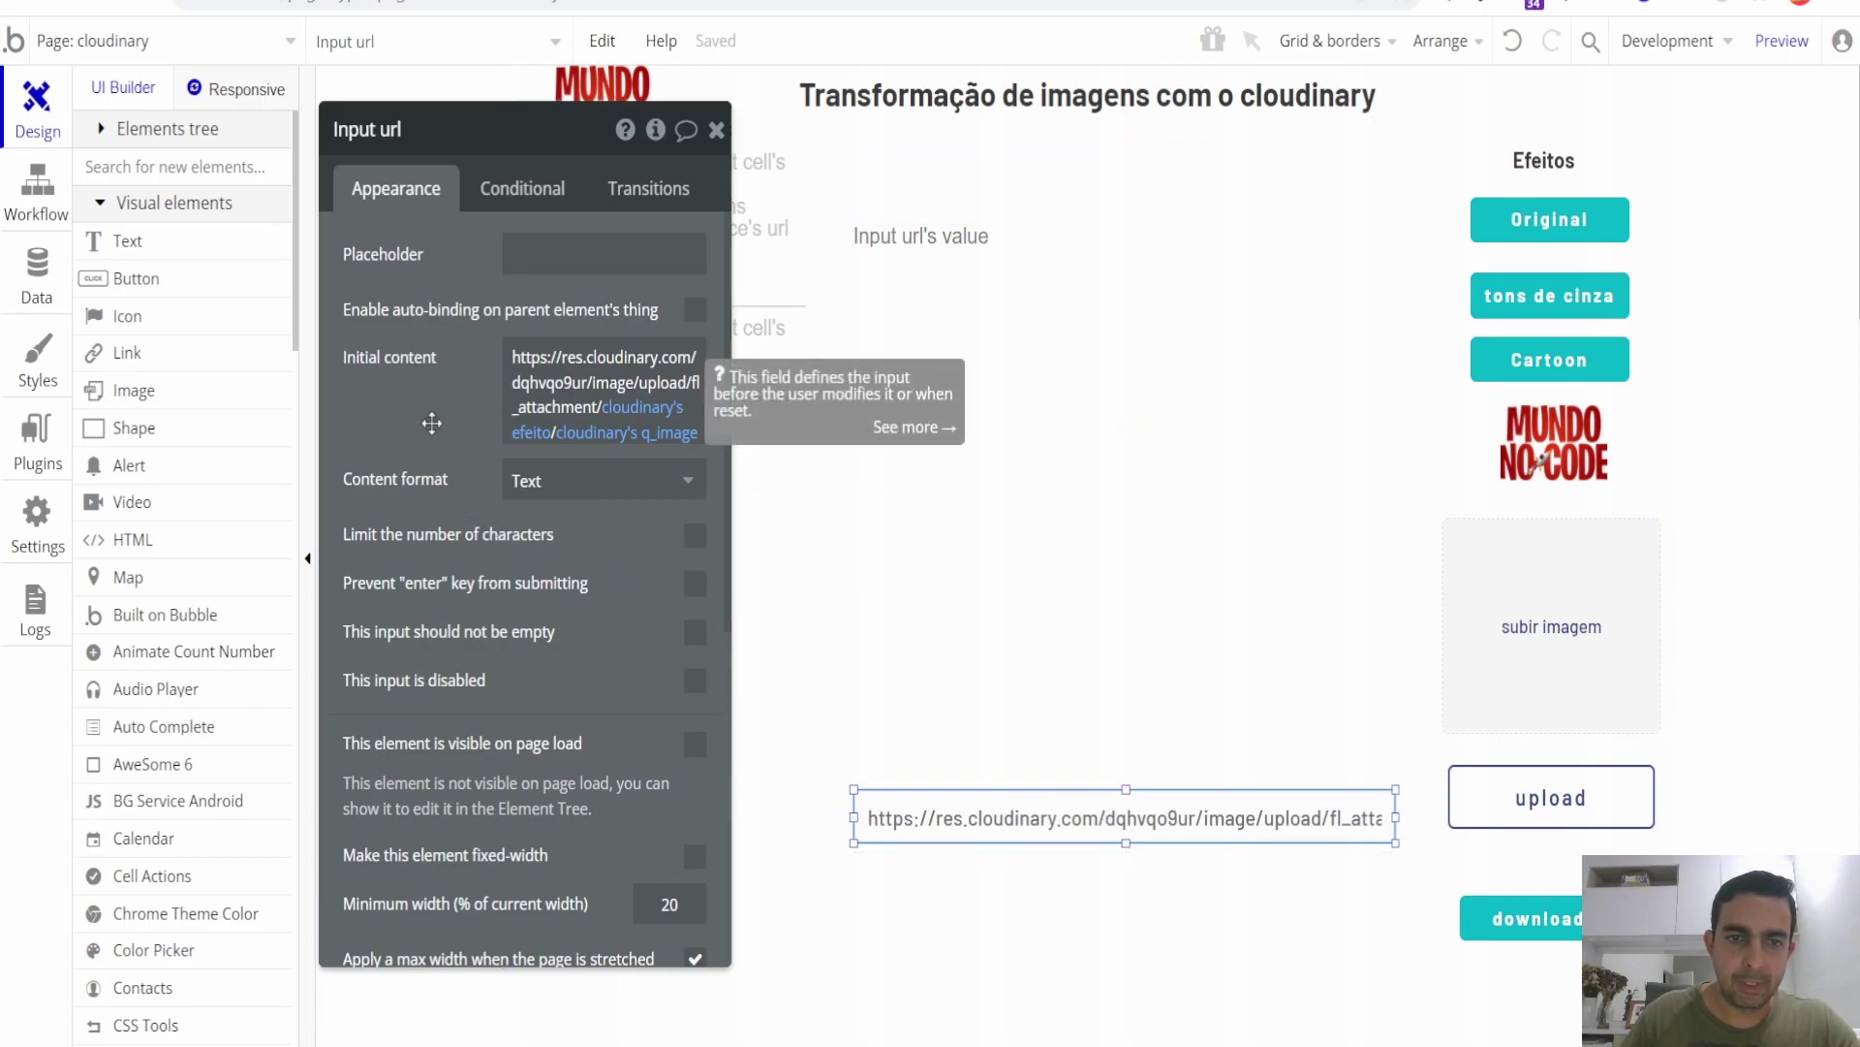
{"action": "left_click", "coordinate": [716, 130]}
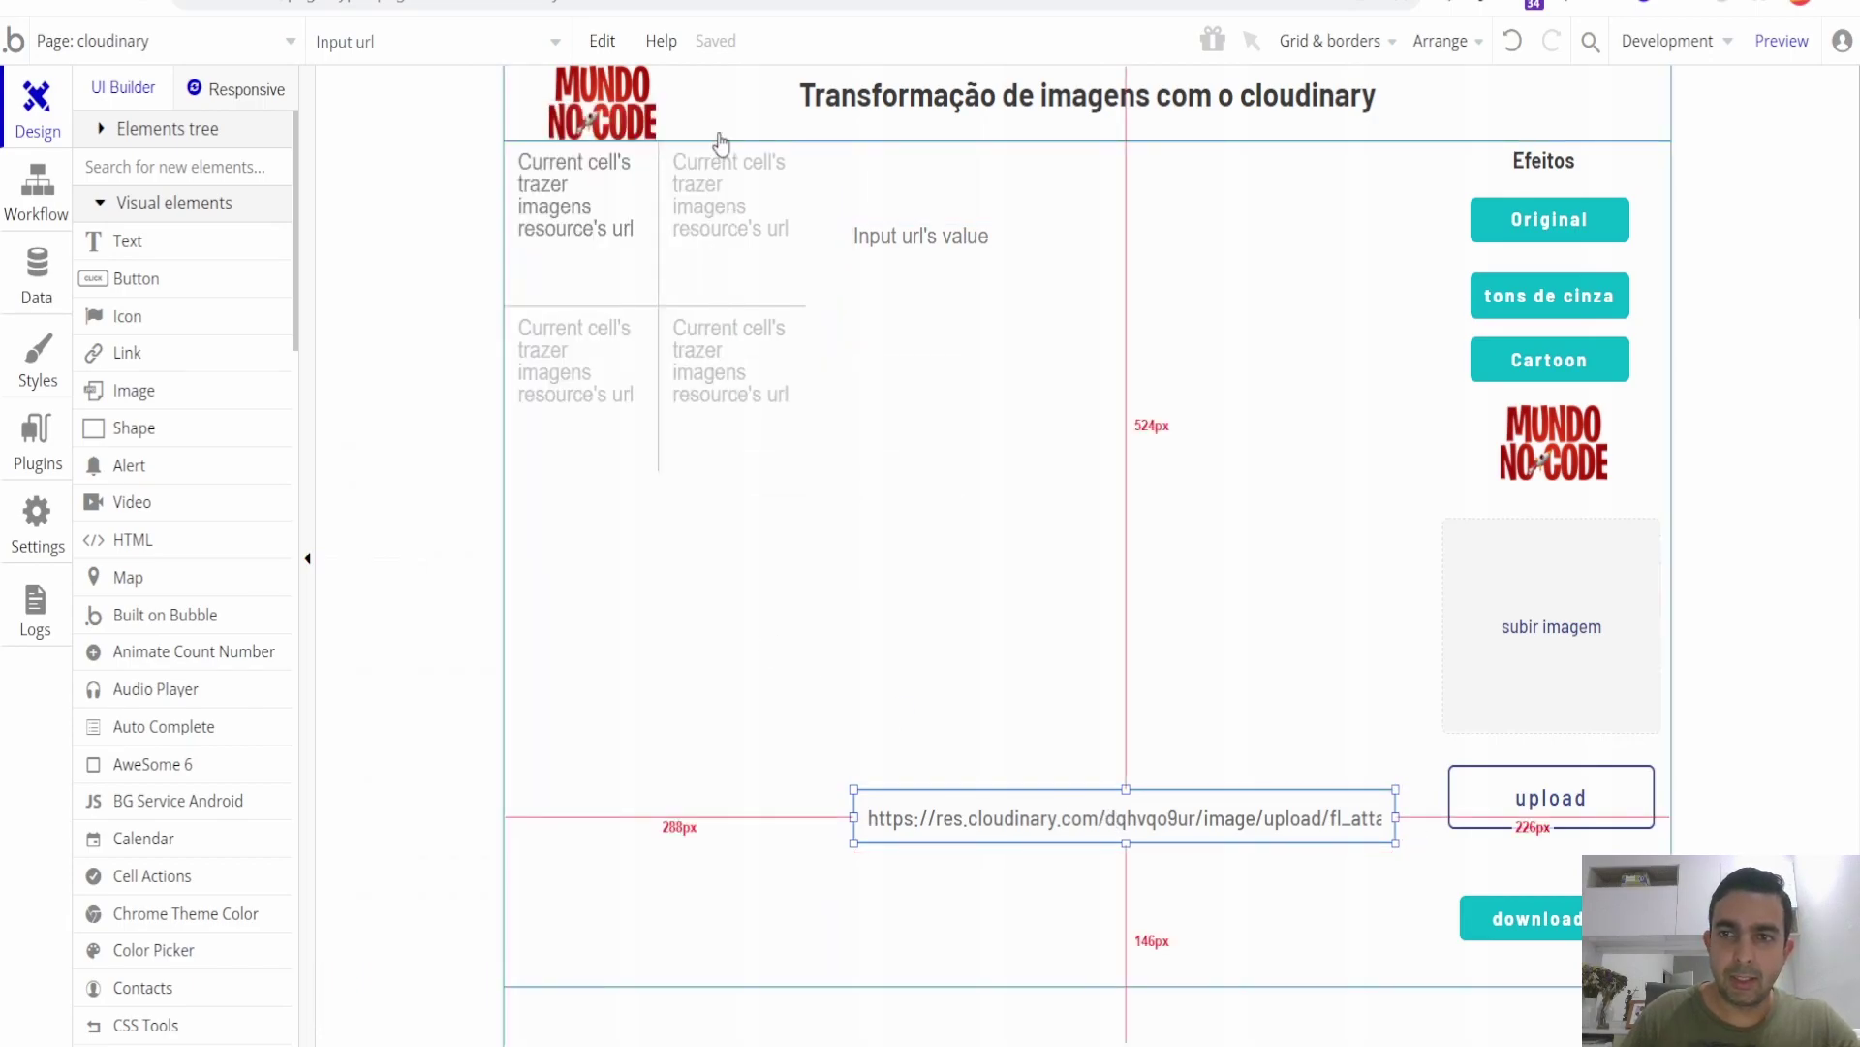
Examine the custom states of the cloudinary page and select the Cartoon effect button.
{"action": "left_click", "coordinate": [451, 531]}
{"action": "left_click_drag", "start_coordinate": [451, 405], "coordinate": [680, 394]}
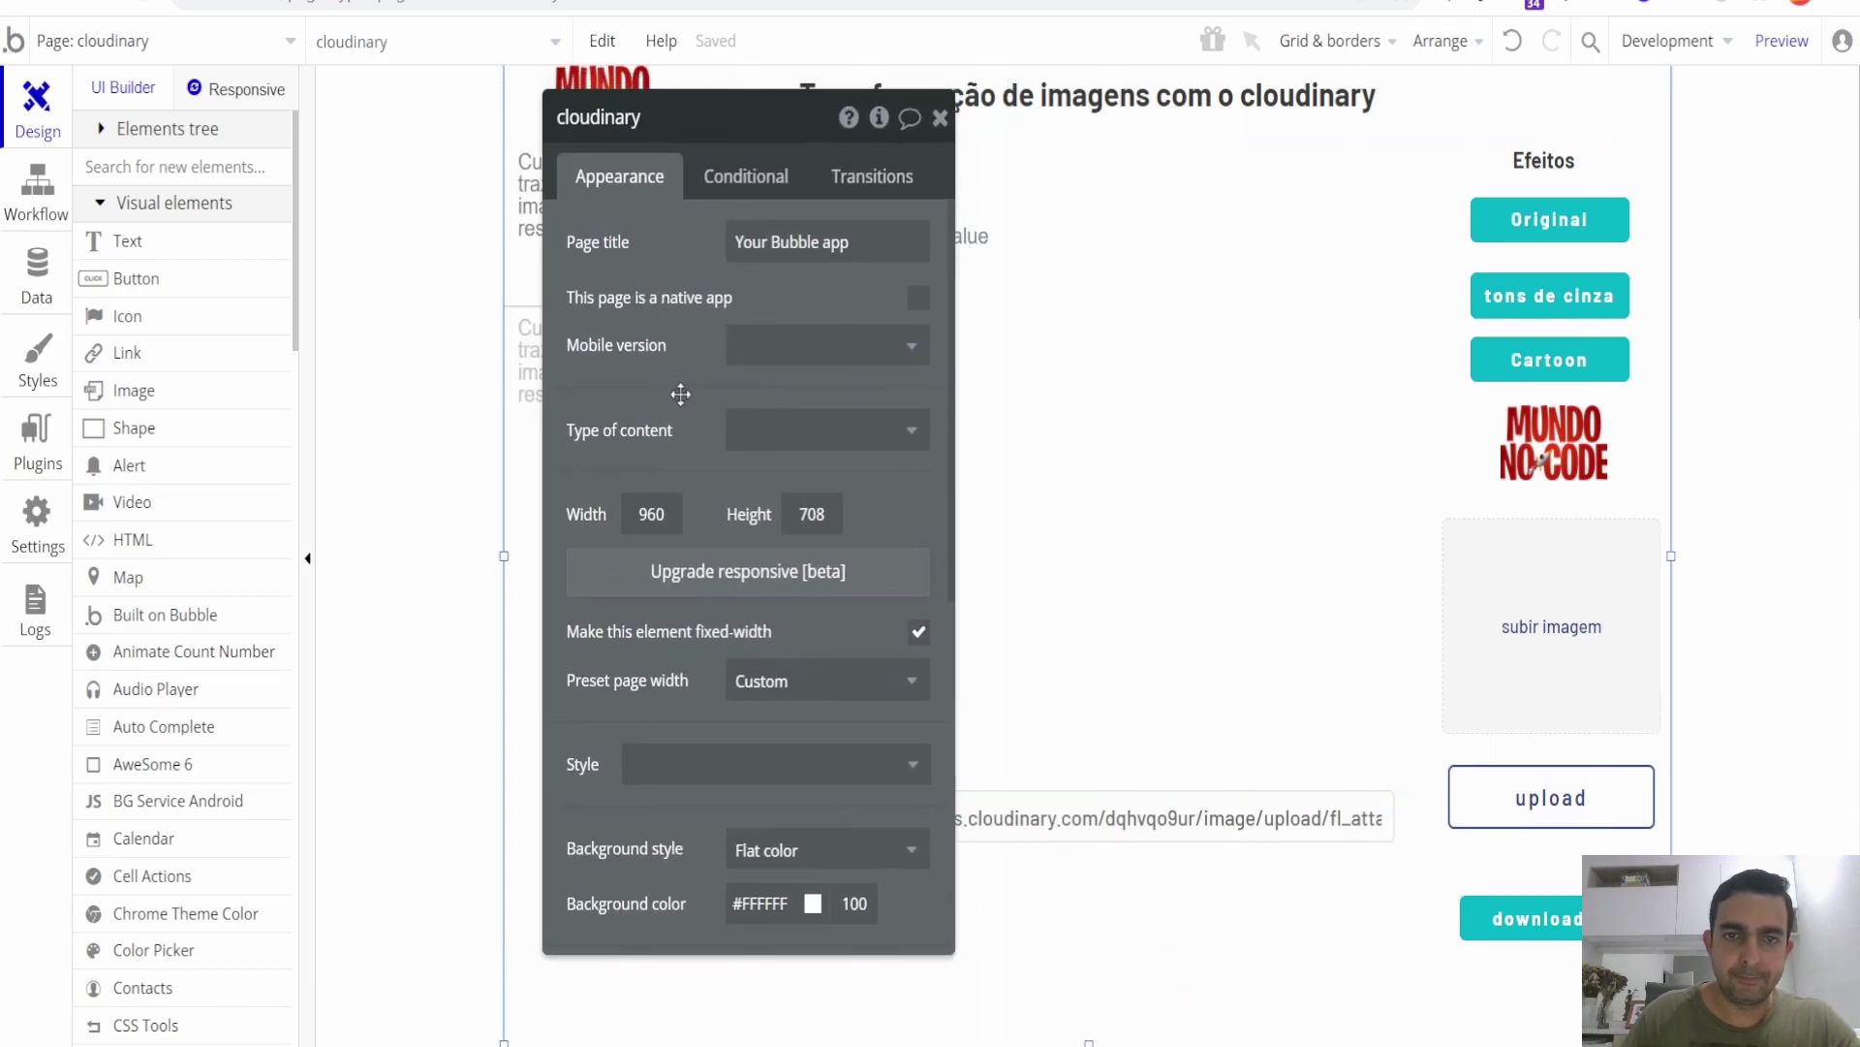
{"action": "left_click", "coordinate": [881, 120]}
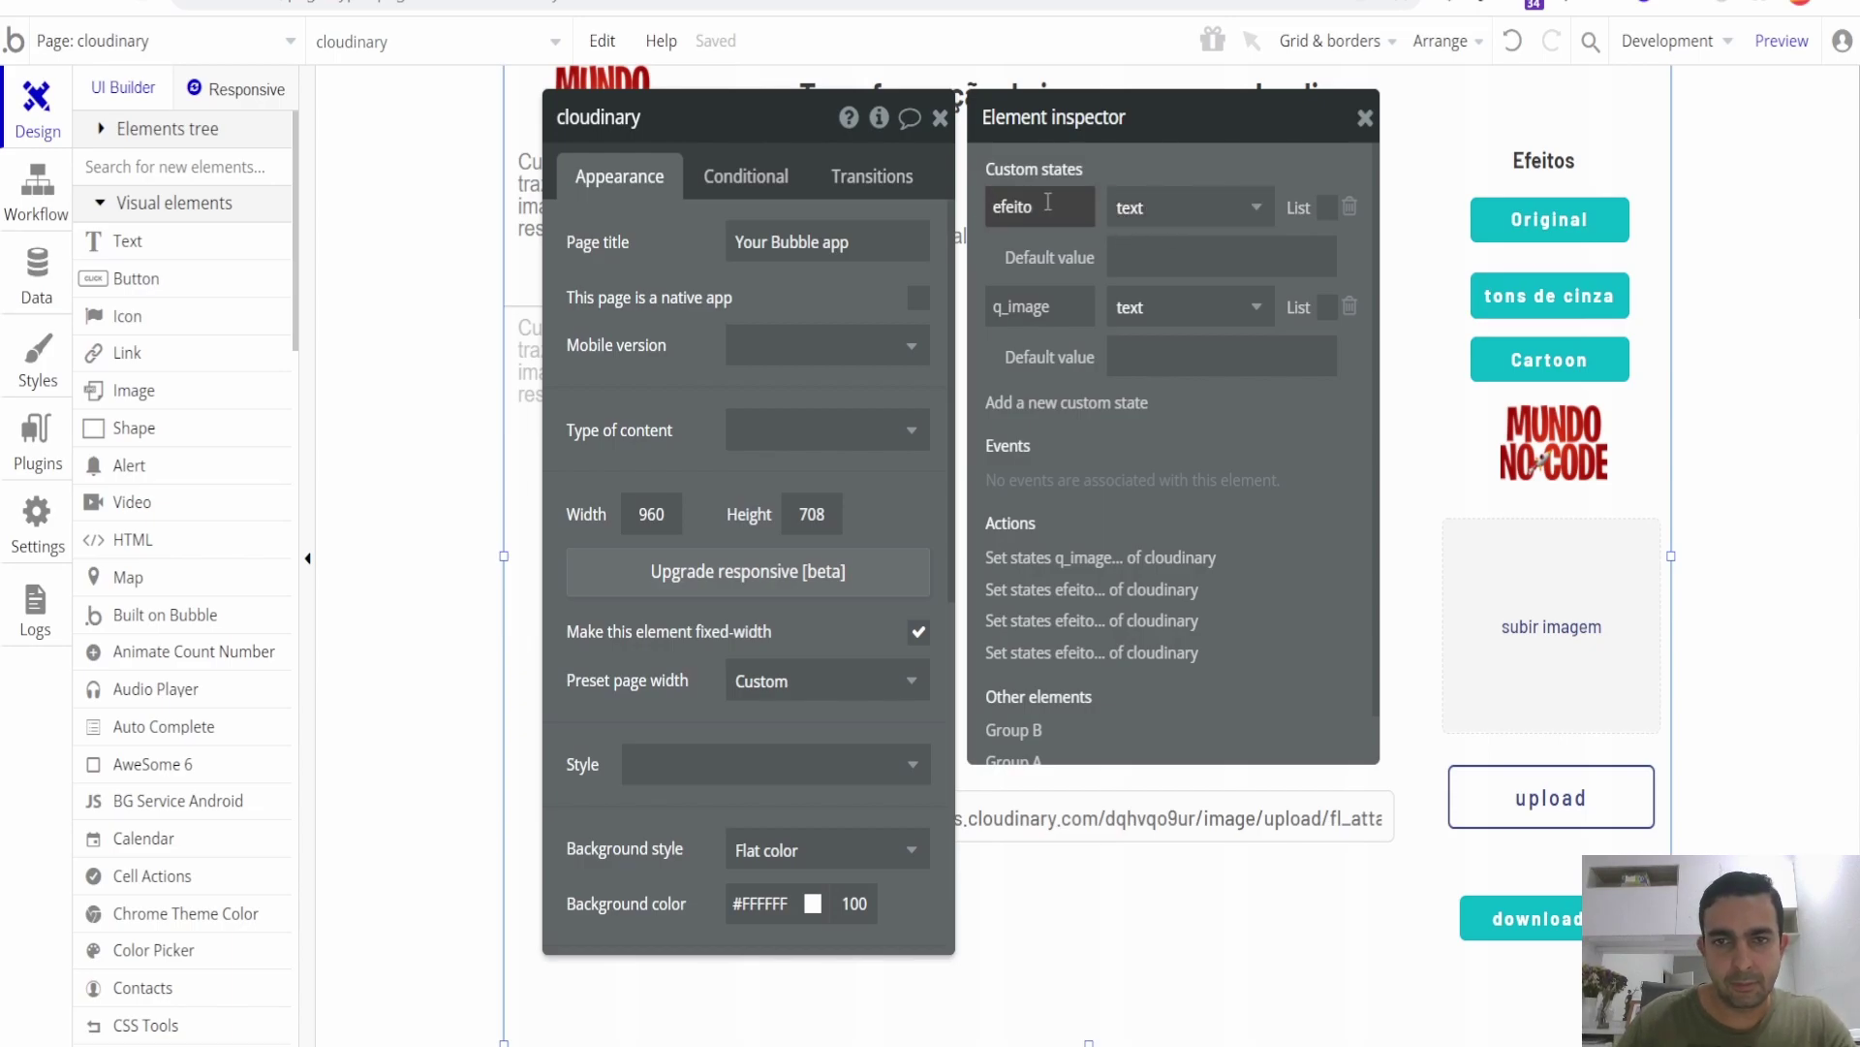
{"action": "left_click", "coordinate": [940, 118]}
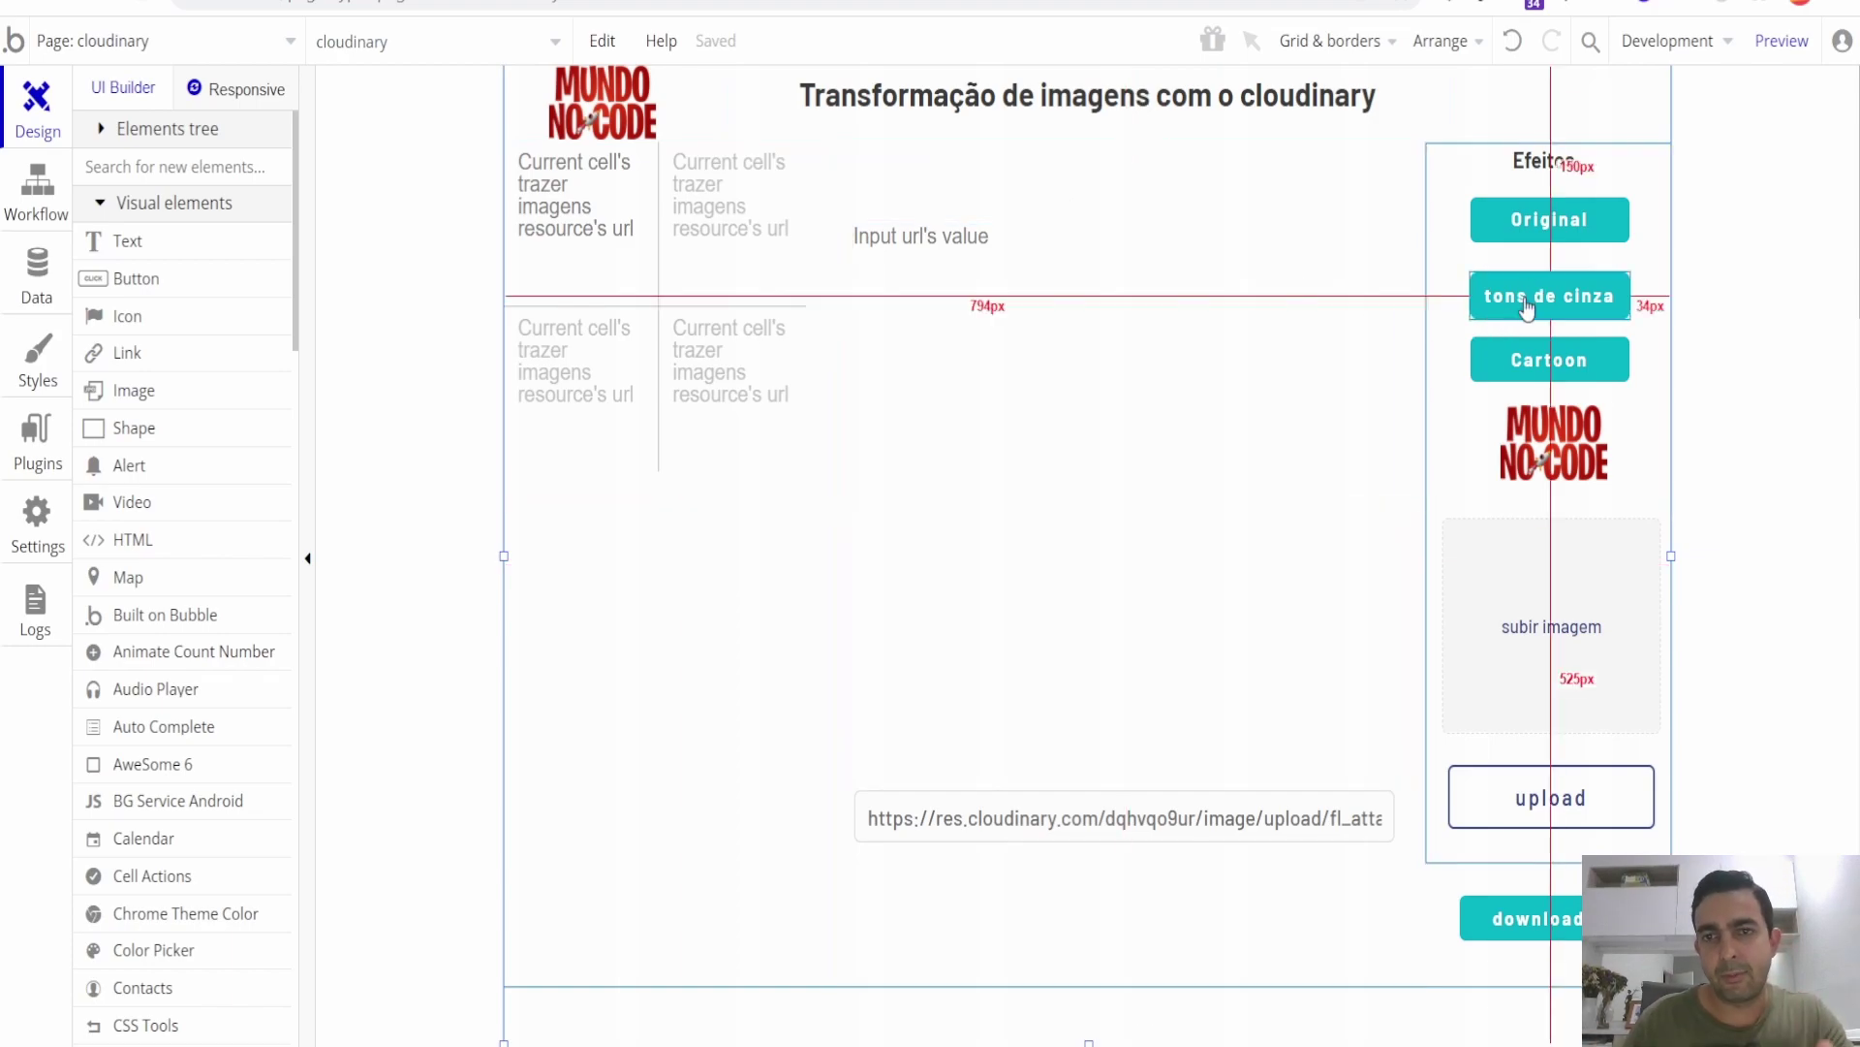
{"action": "left_click", "coordinate": [1567, 375]}
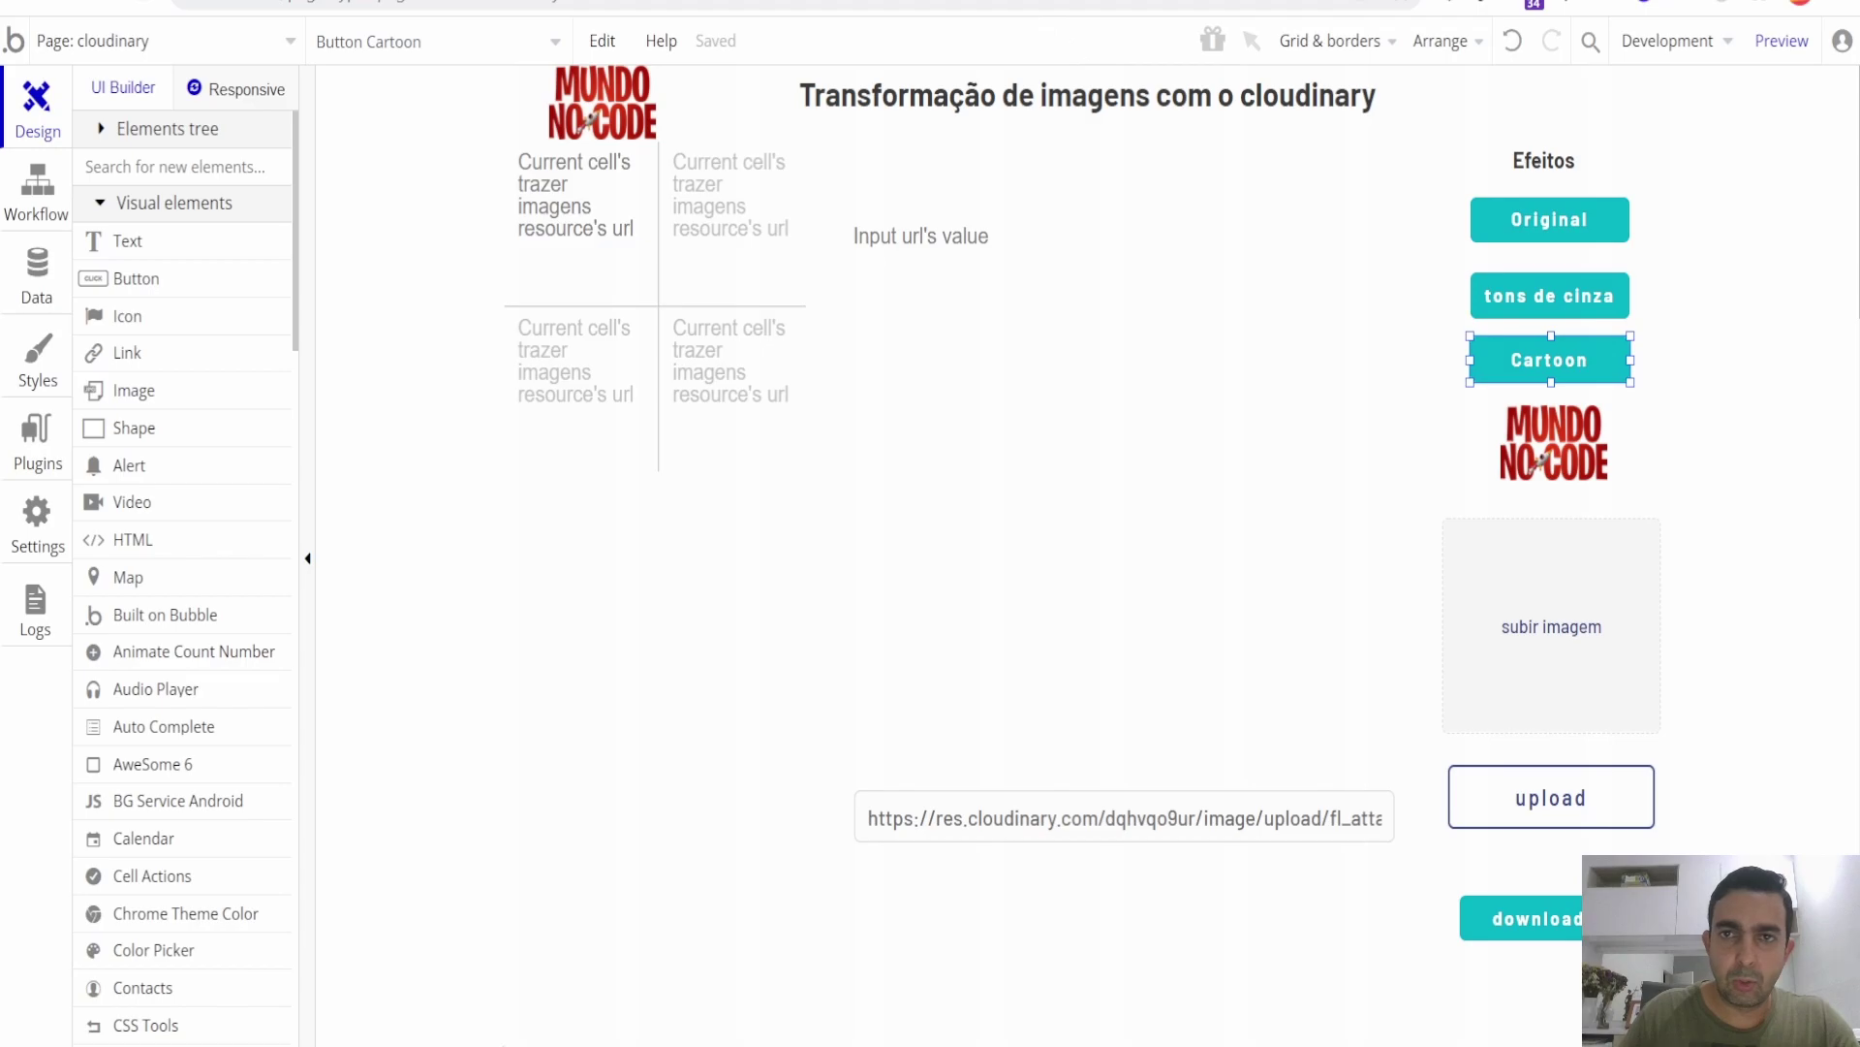
Switch to the Cloudinary documentation and open the image transformations guide on visual effects and enhancements.
{"action": "key", "text": "ctrl+Tab"}
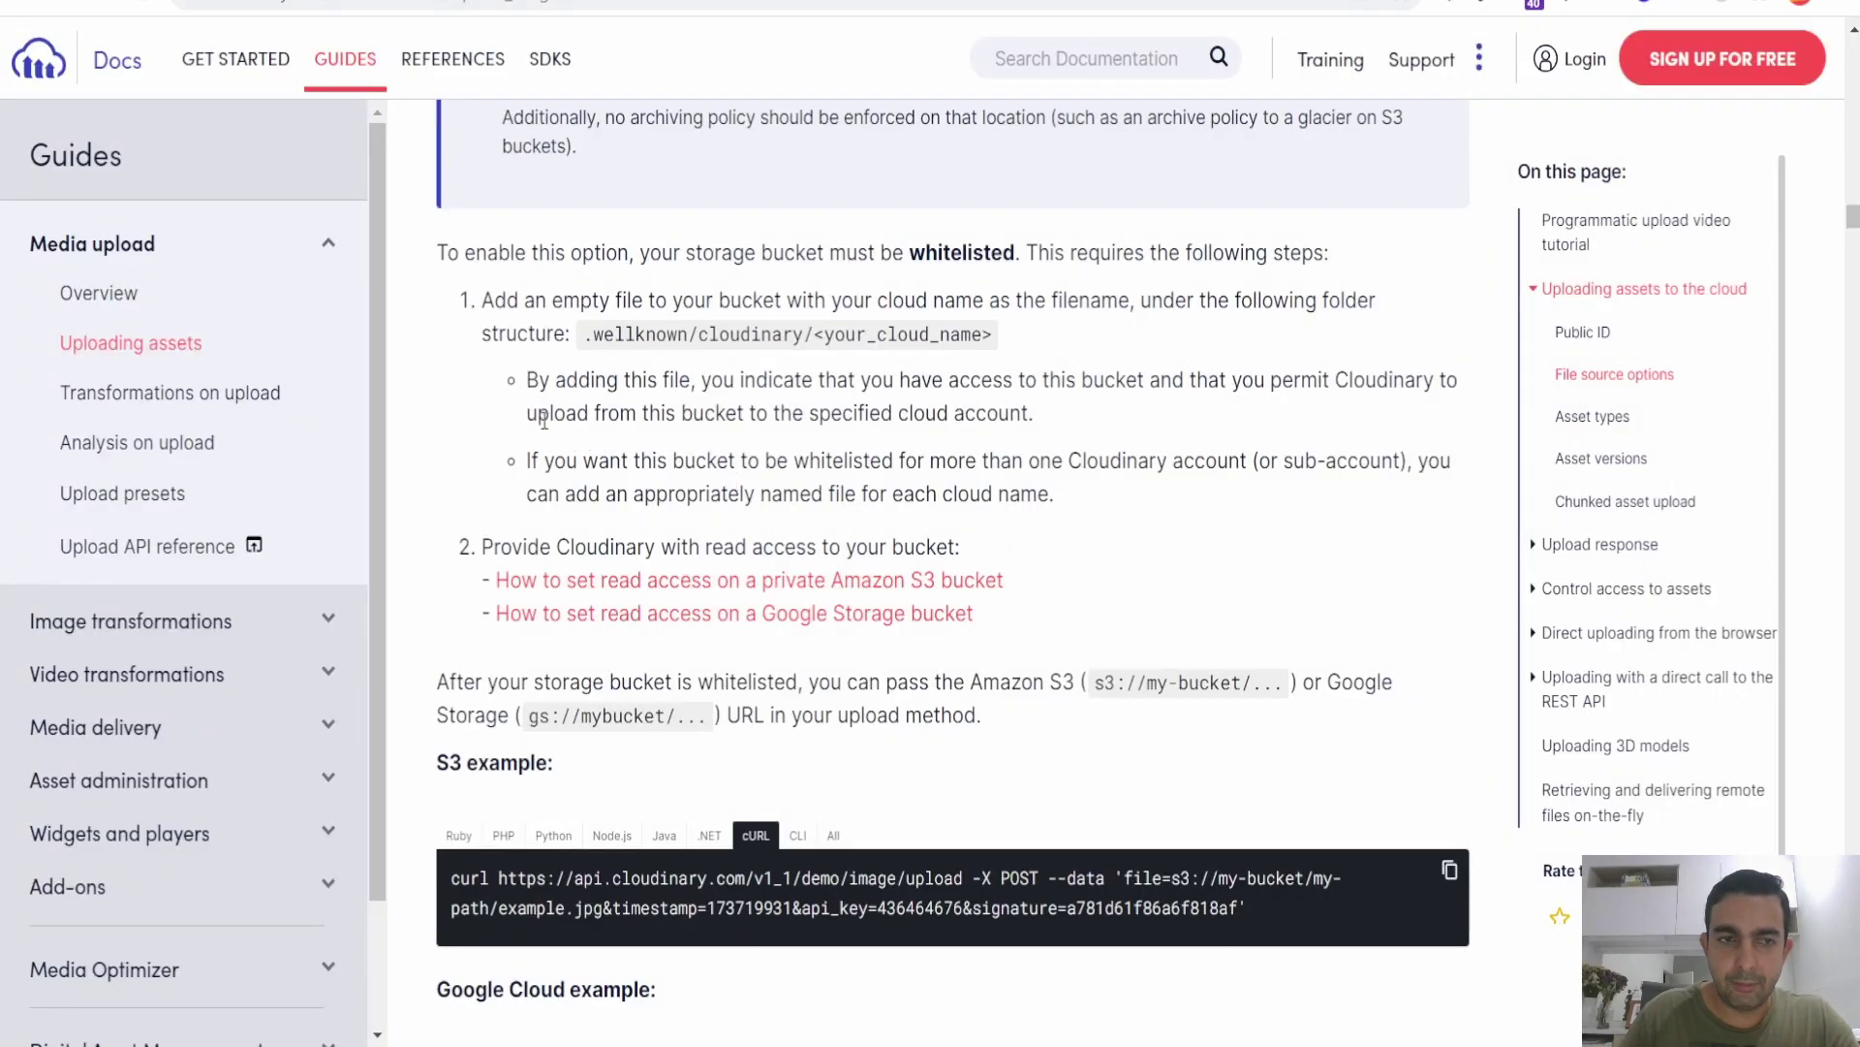
{"action": "left_click", "coordinate": [203, 393]}
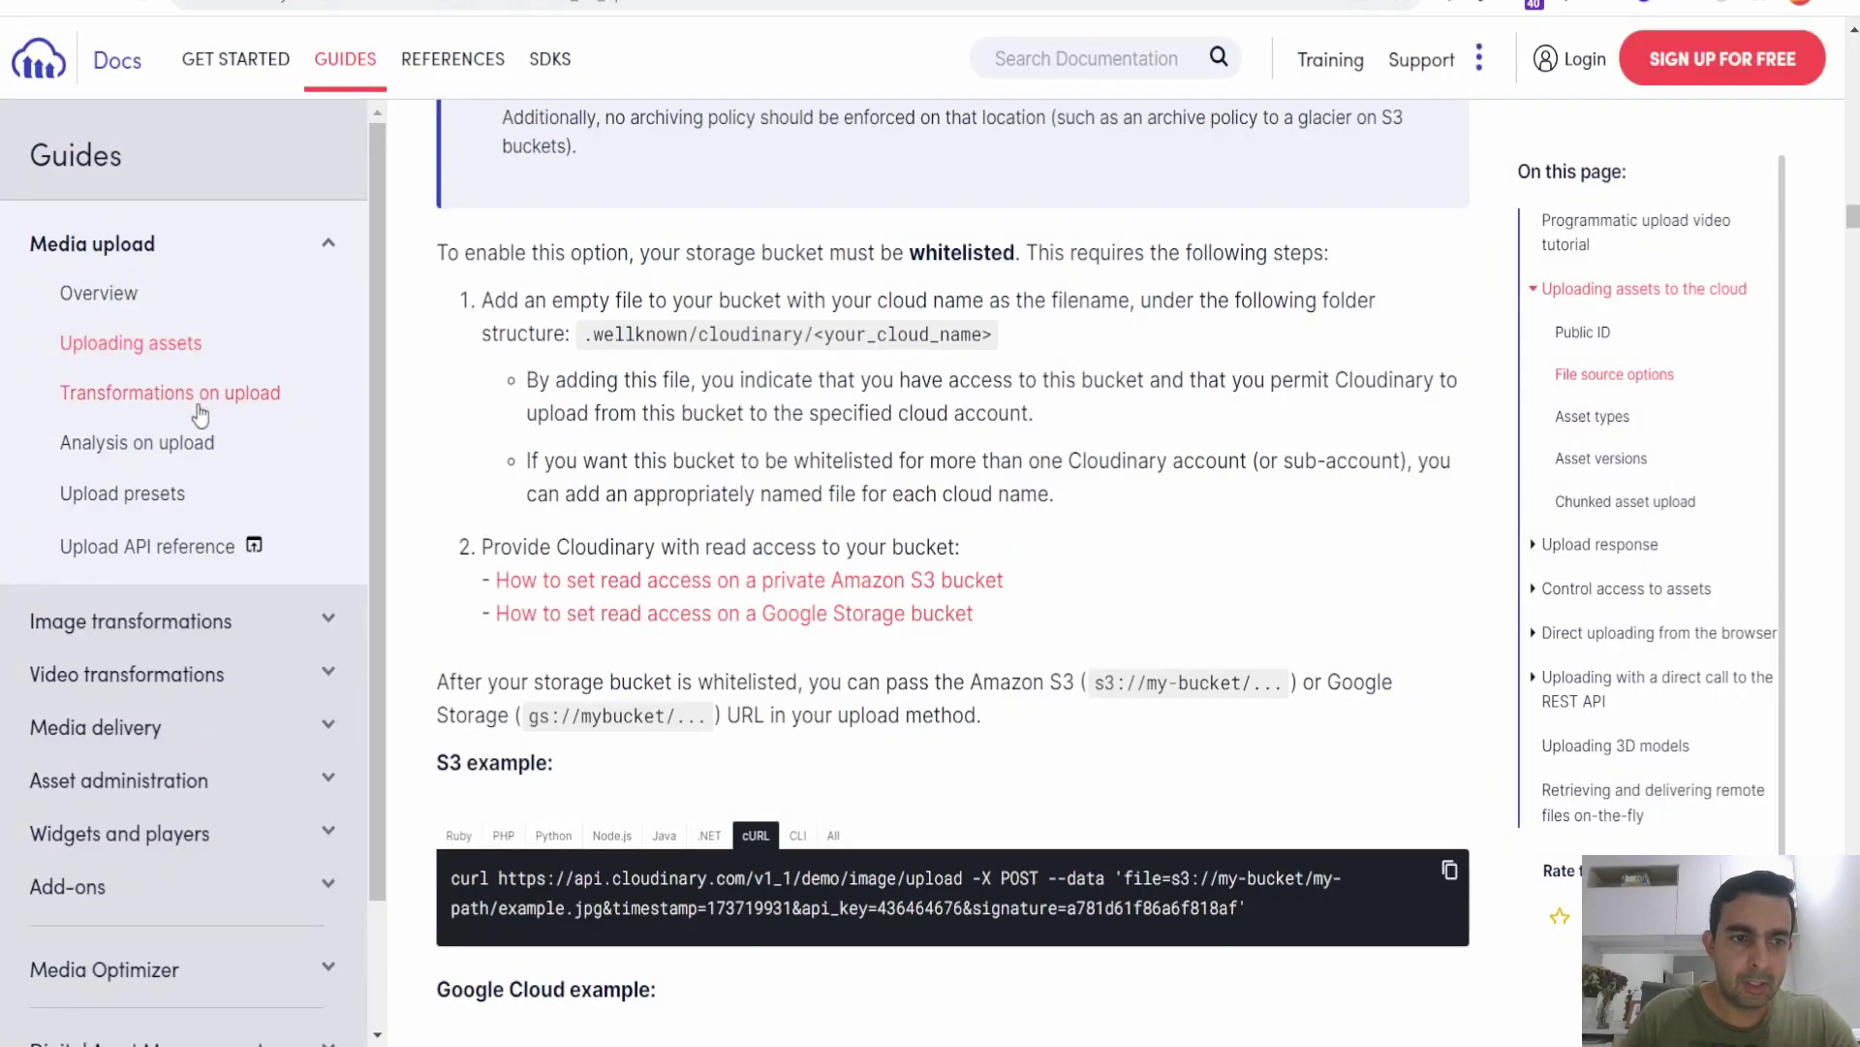
{"action": "left_click", "coordinate": [202, 628]}
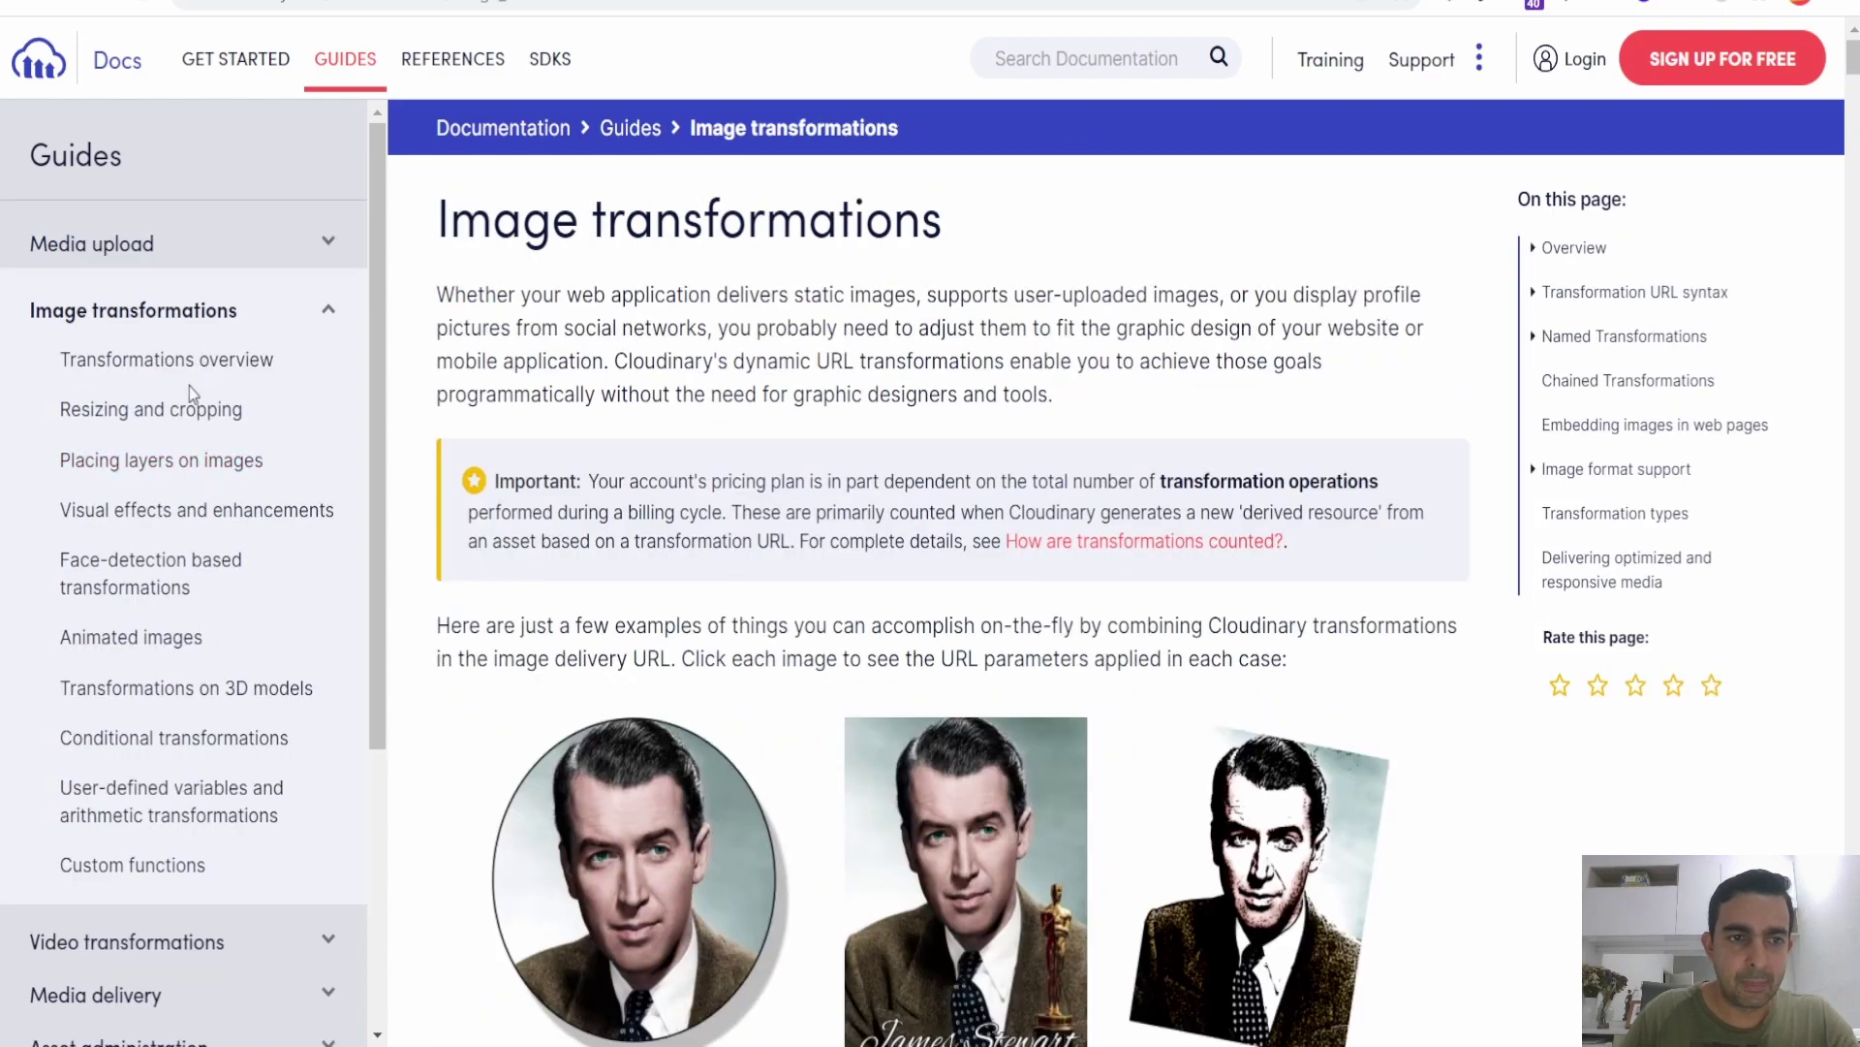
{"action": "left_click", "coordinate": [218, 510]}
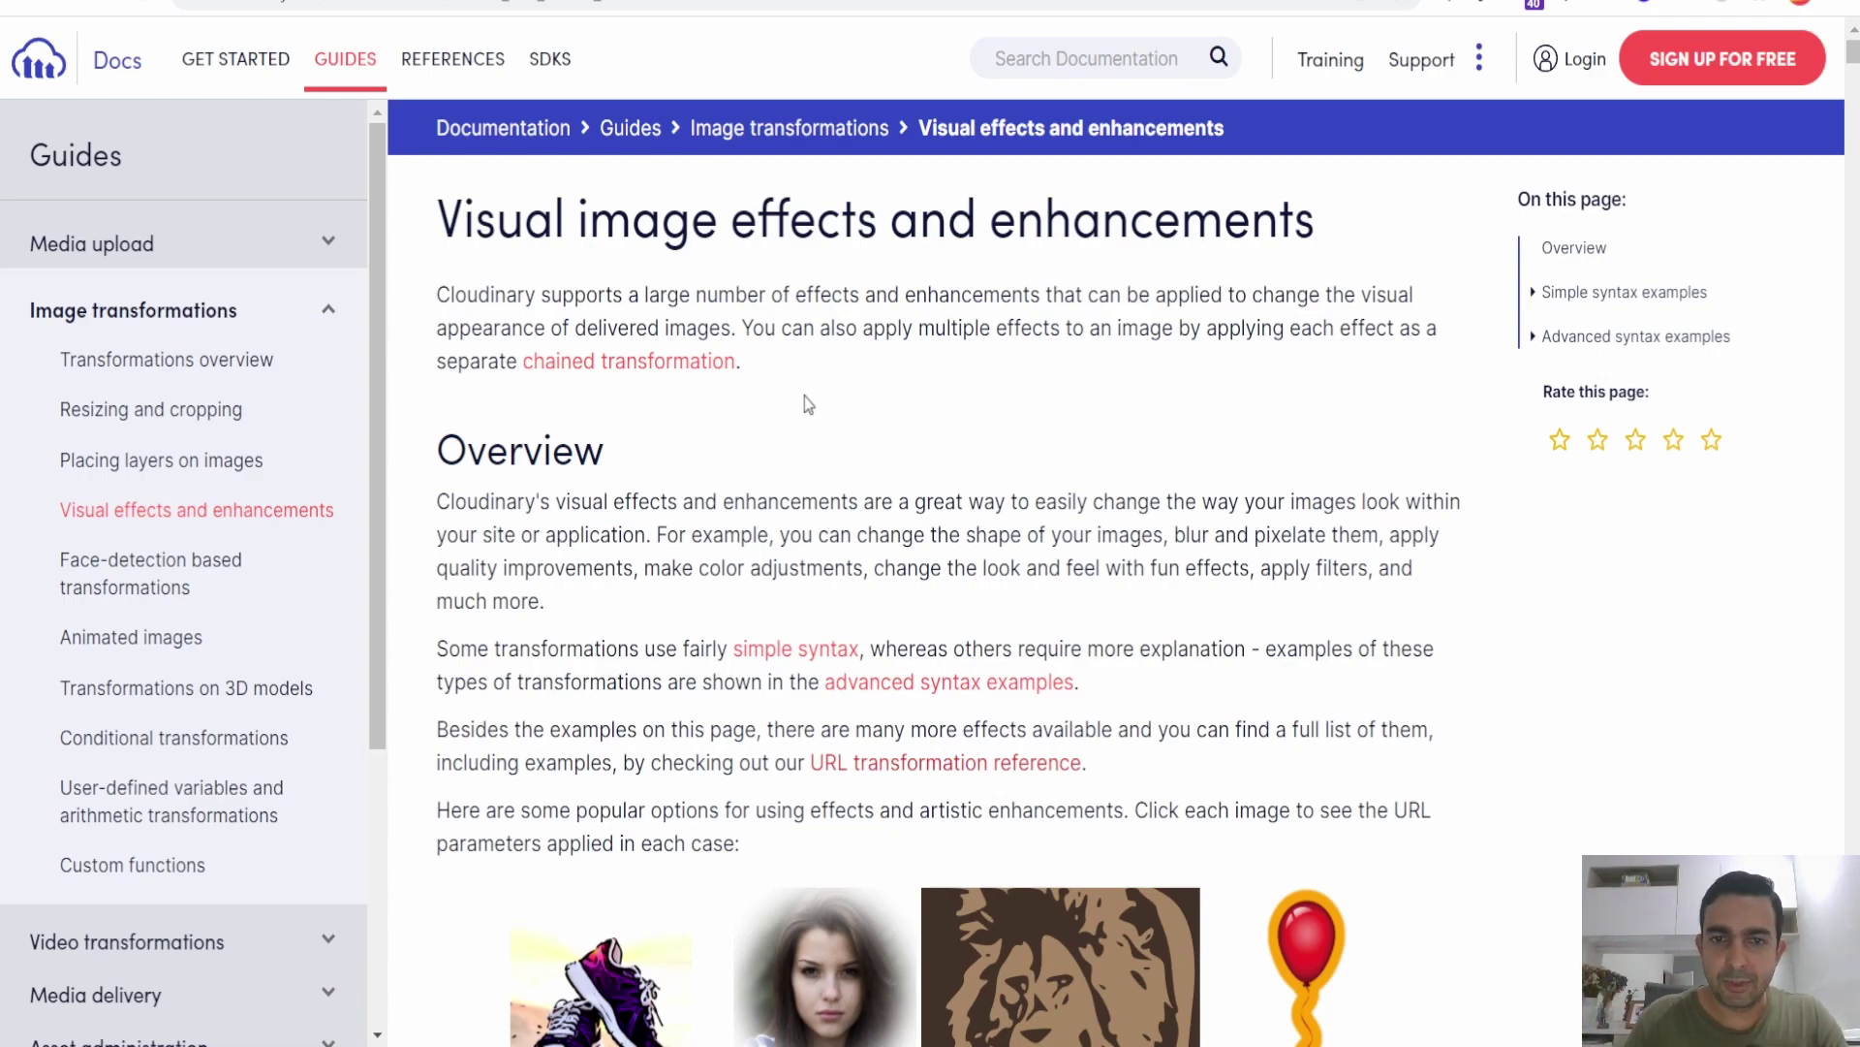
Read the simple syntax examples, examining the available artistic filters and the URL syntax for the art and cartoonify effects.
{"action": "scroll", "coordinate": [804, 397], "scroll_direction": "down", "scroll_amount": 10}
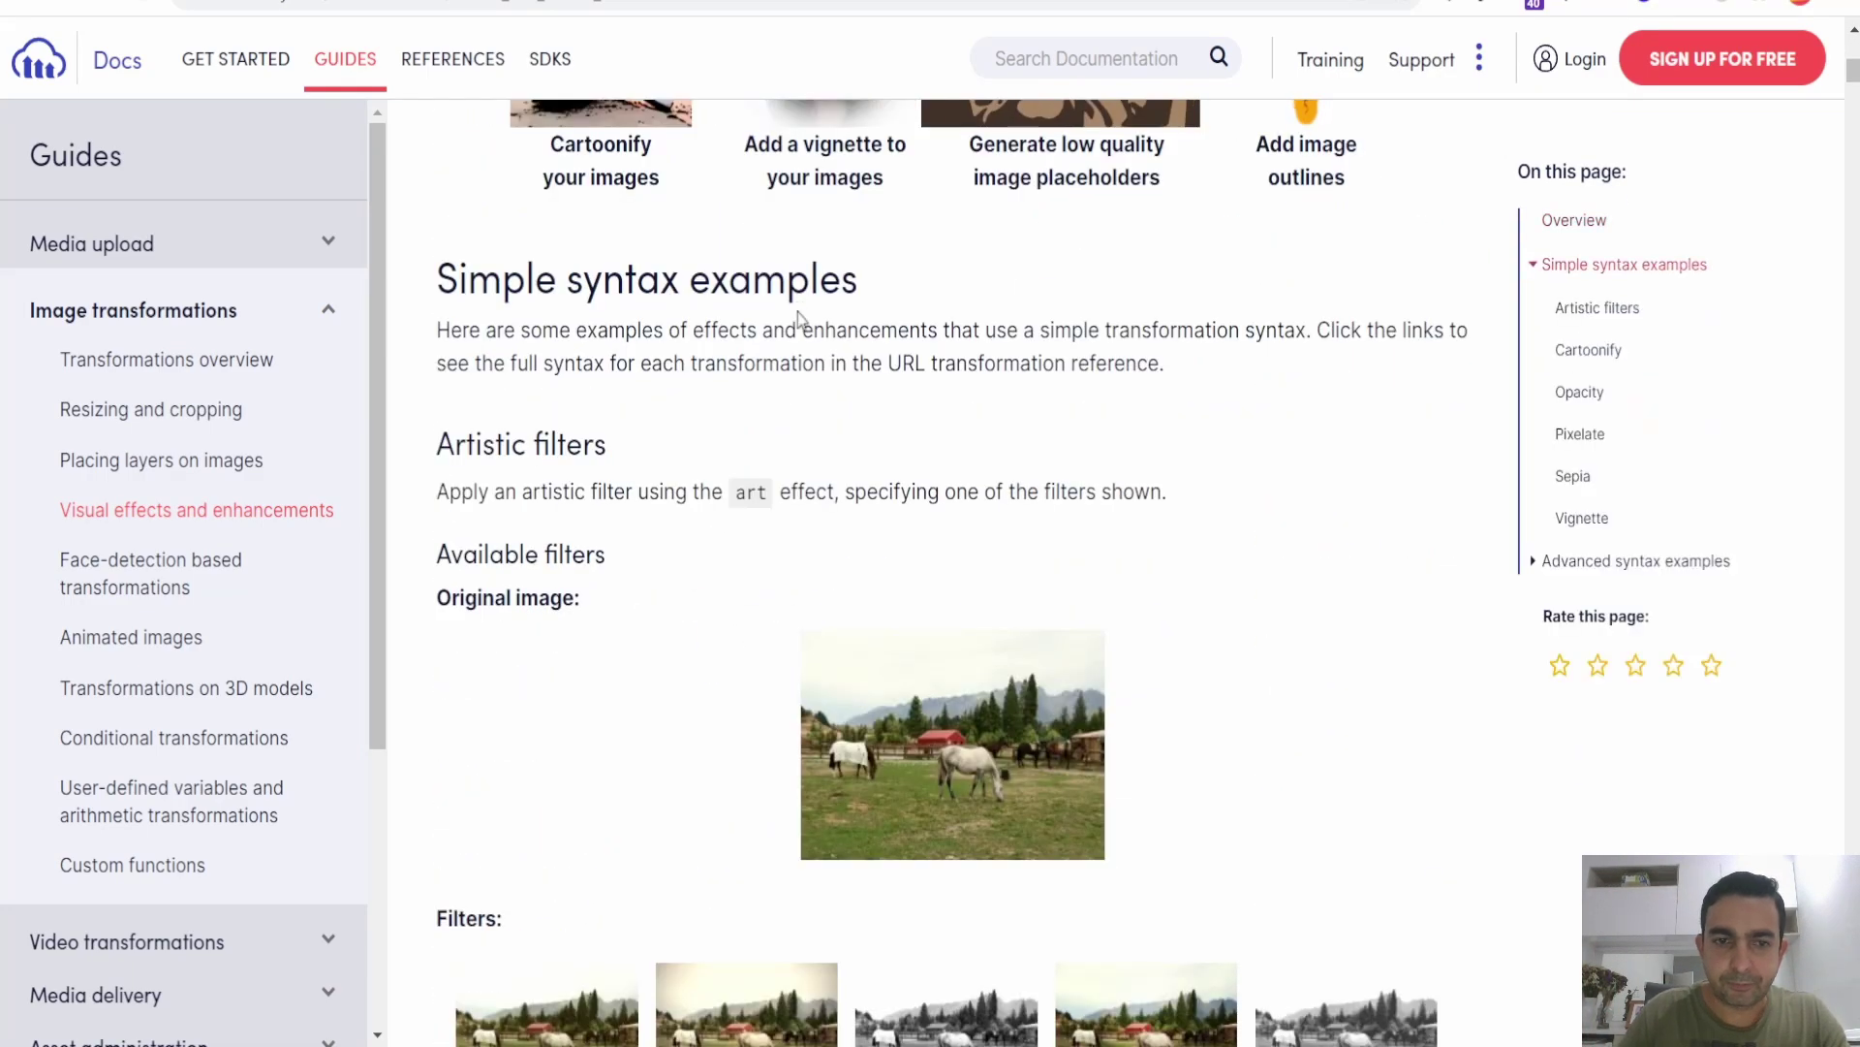
{"action": "scroll", "coordinate": [799, 312], "scroll_direction": "down", "scroll_amount": 8}
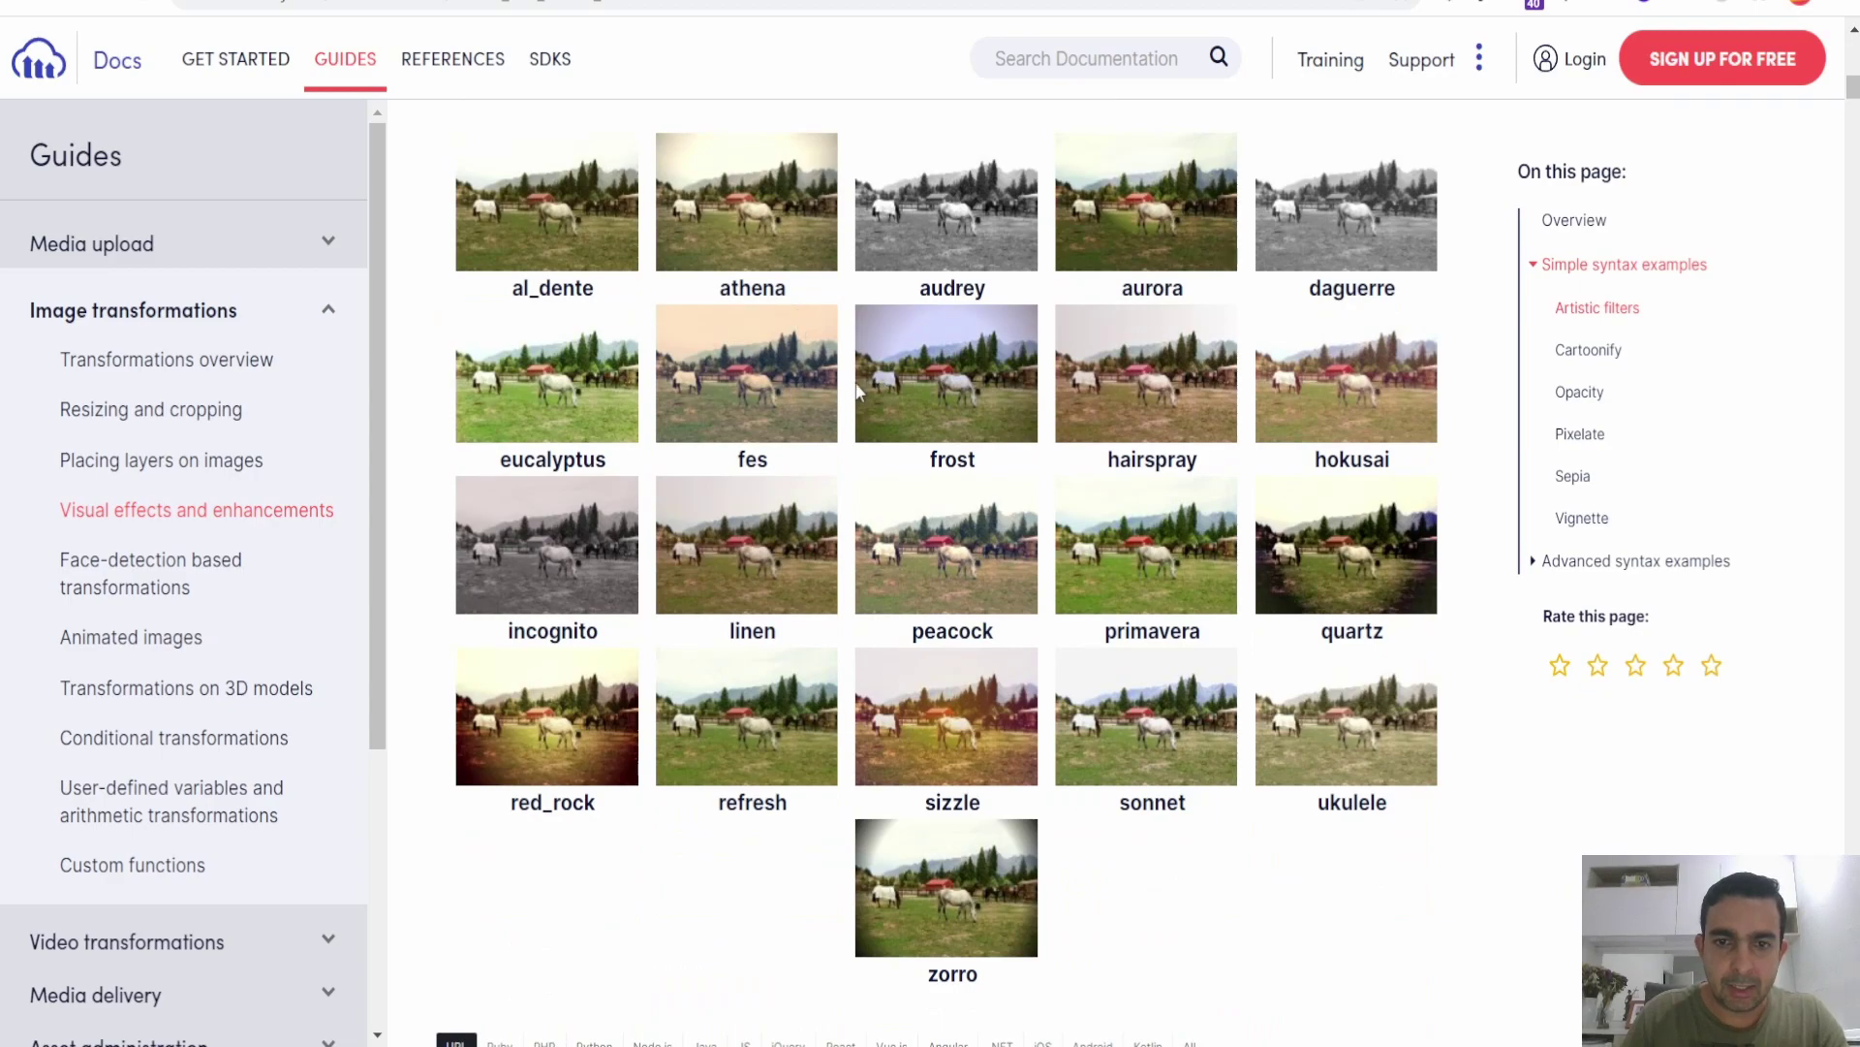
{"action": "scroll", "coordinate": [899, 555], "scroll_direction": "up", "scroll_amount": 3}
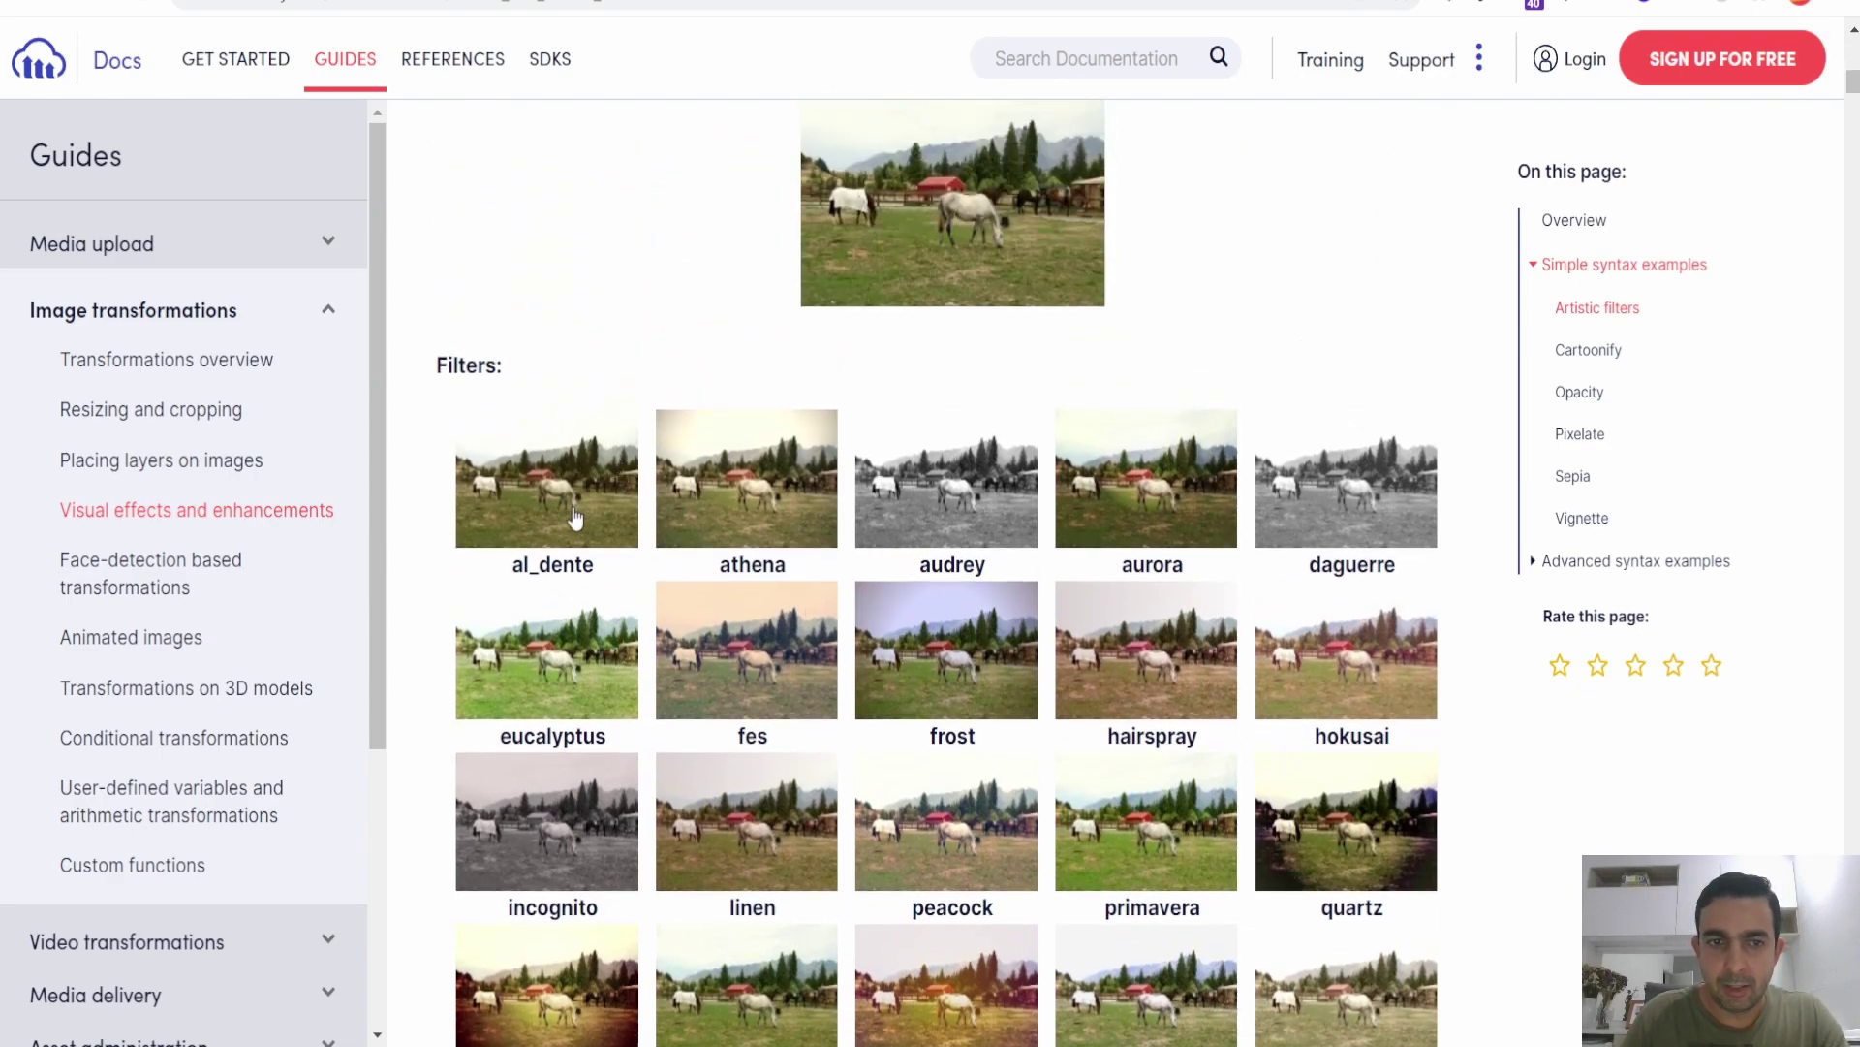
{"action": "scroll", "coordinate": [1209, 523], "scroll_direction": "down", "scroll_amount": 3}
{"action": "scroll", "coordinate": [1008, 562], "scroll_direction": "down", "scroll_amount": 4}
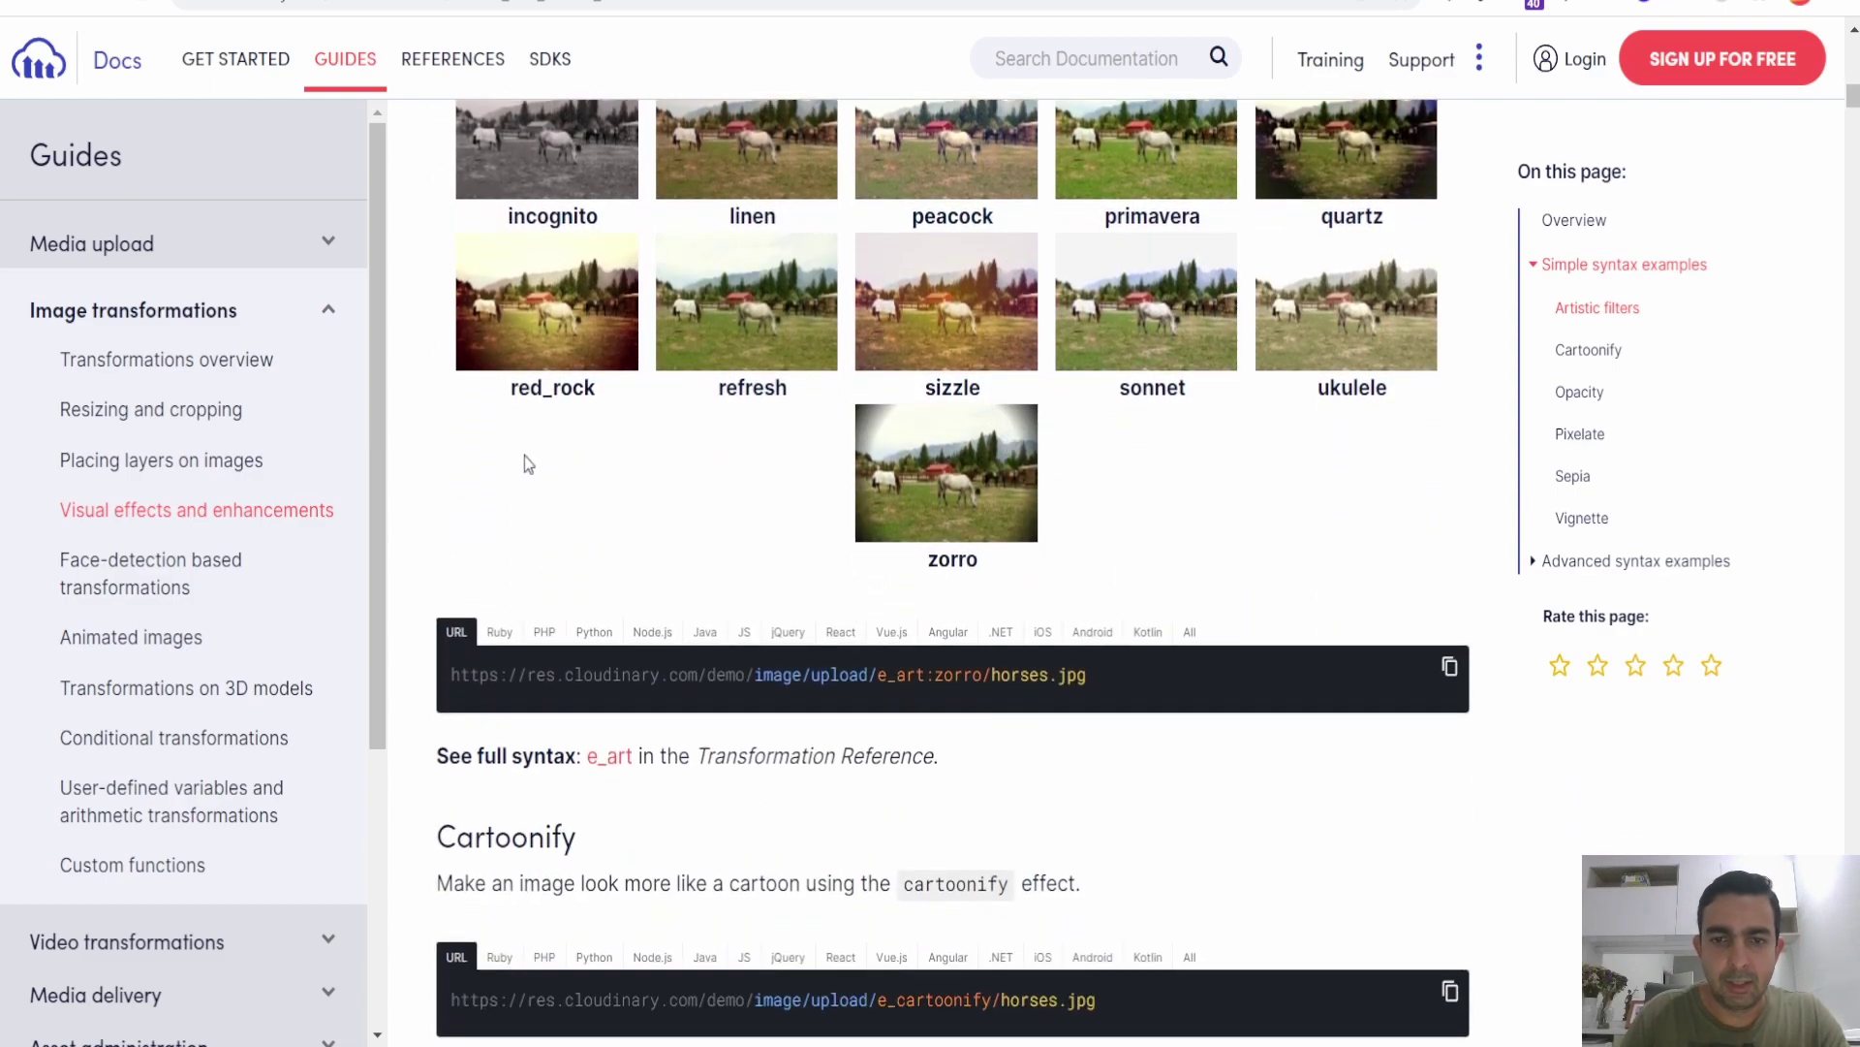
{"action": "scroll", "coordinate": [527, 462], "scroll_direction": "up", "scroll_amount": 4}
{"action": "scroll", "coordinate": [1045, 627], "scroll_direction": "down", "scroll_amount": 5}
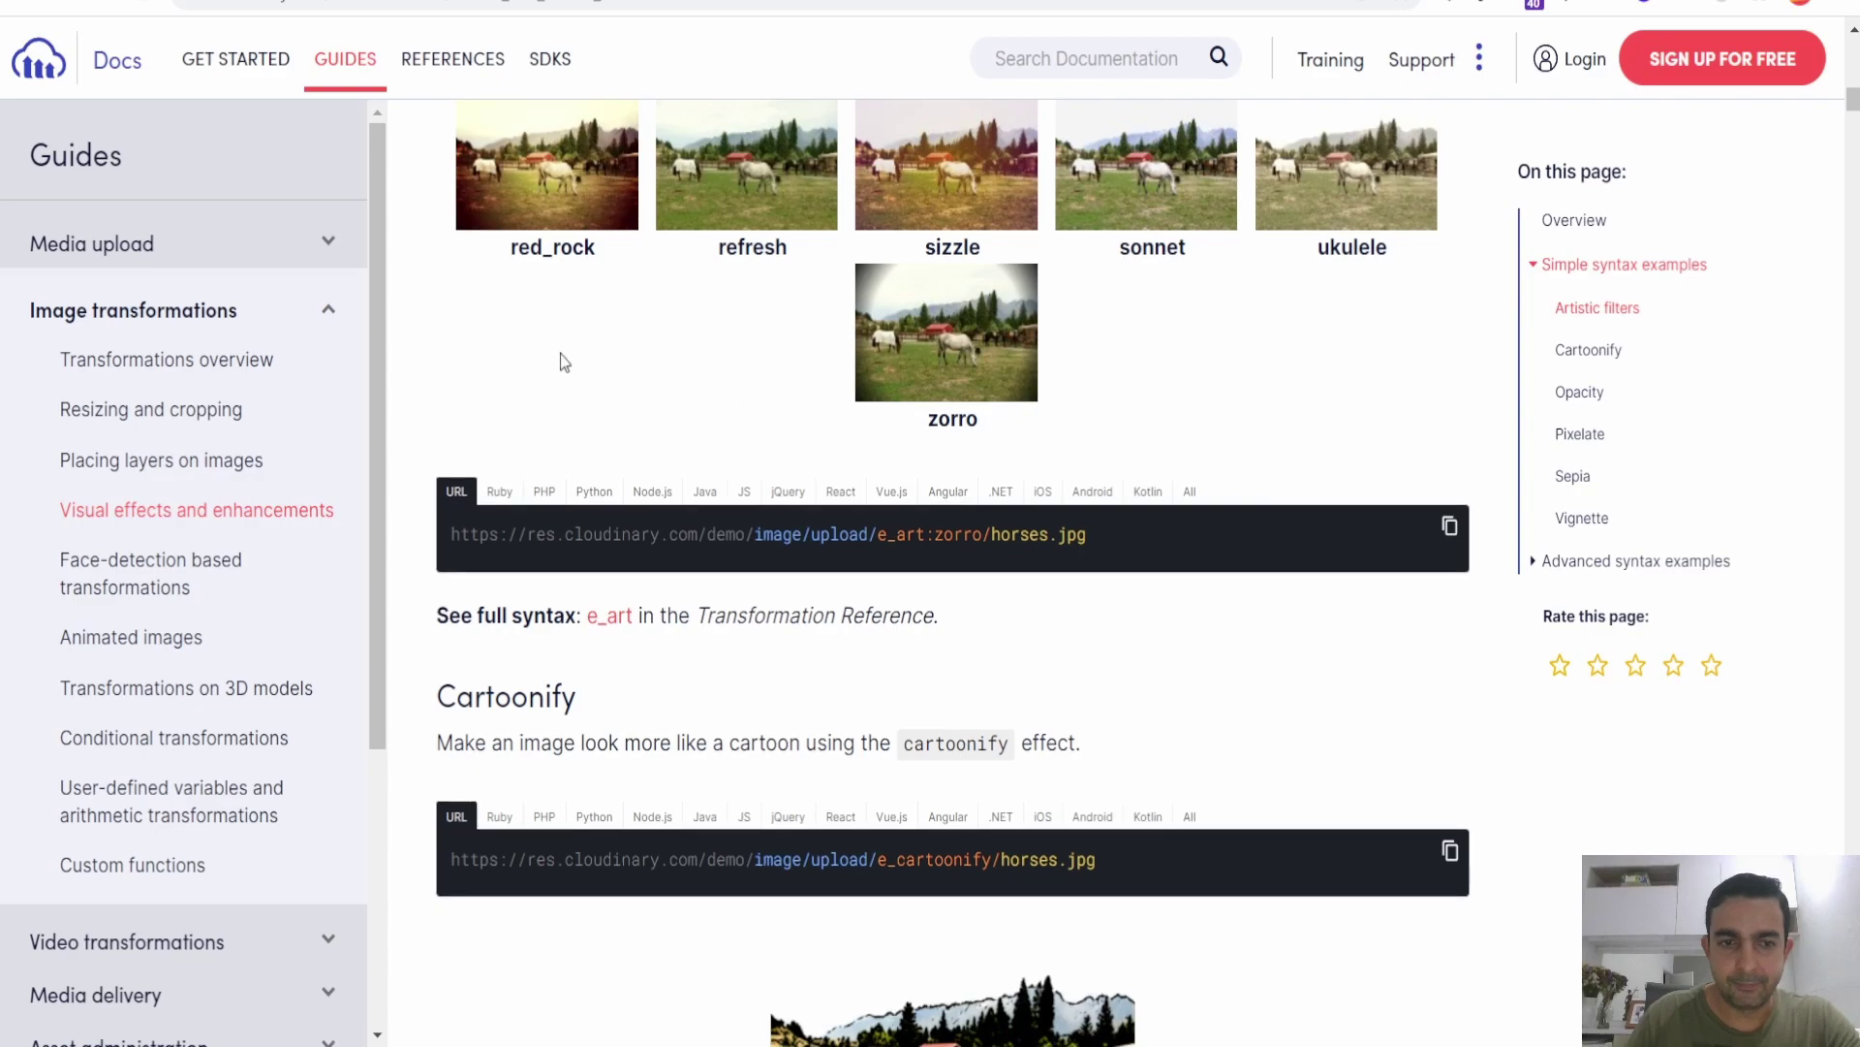
Examine the example URLs and sample images for the cartoonify, opacity and pixelate effects in the Cloudinary guide.
{"action": "scroll", "coordinate": [768, 369], "scroll_direction": "down", "scroll_amount": 4}
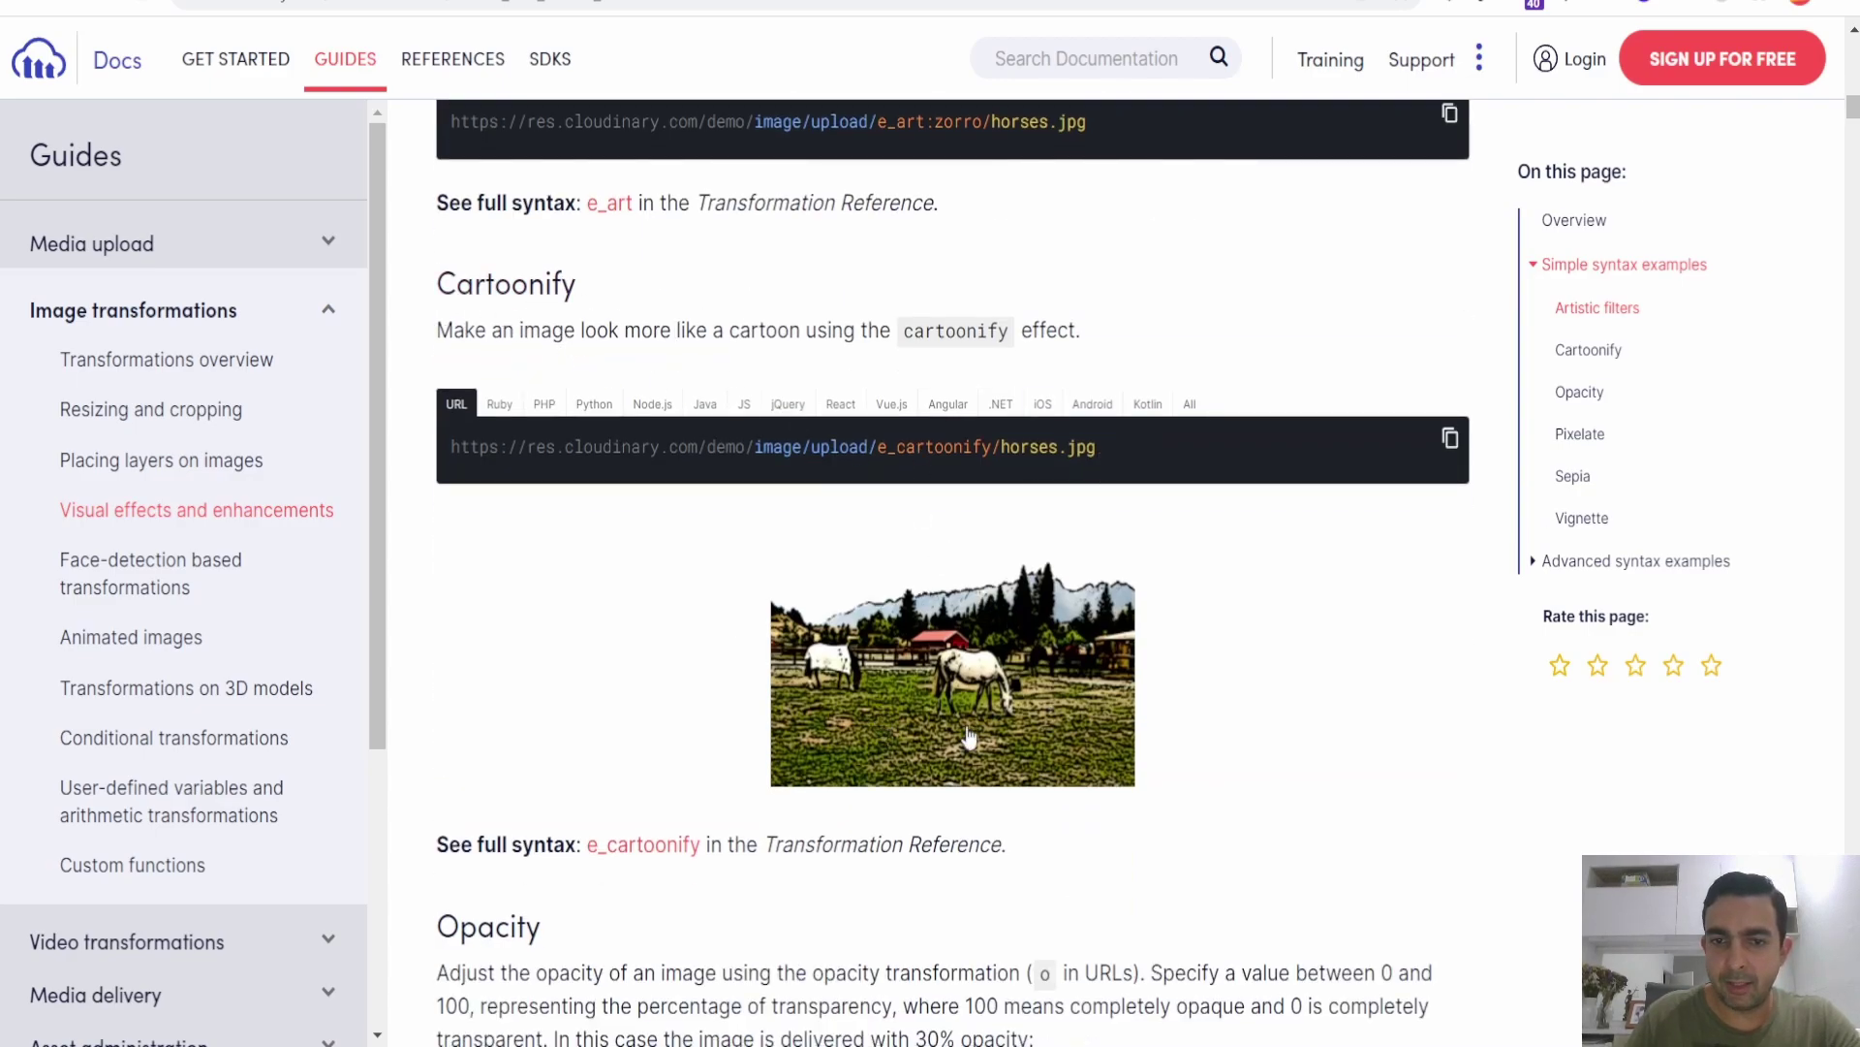
{"action": "scroll", "coordinate": [676, 510], "scroll_direction": "down", "scroll_amount": 2}
{"action": "scroll", "coordinate": [676, 510], "scroll_direction": "down", "scroll_amount": 7}
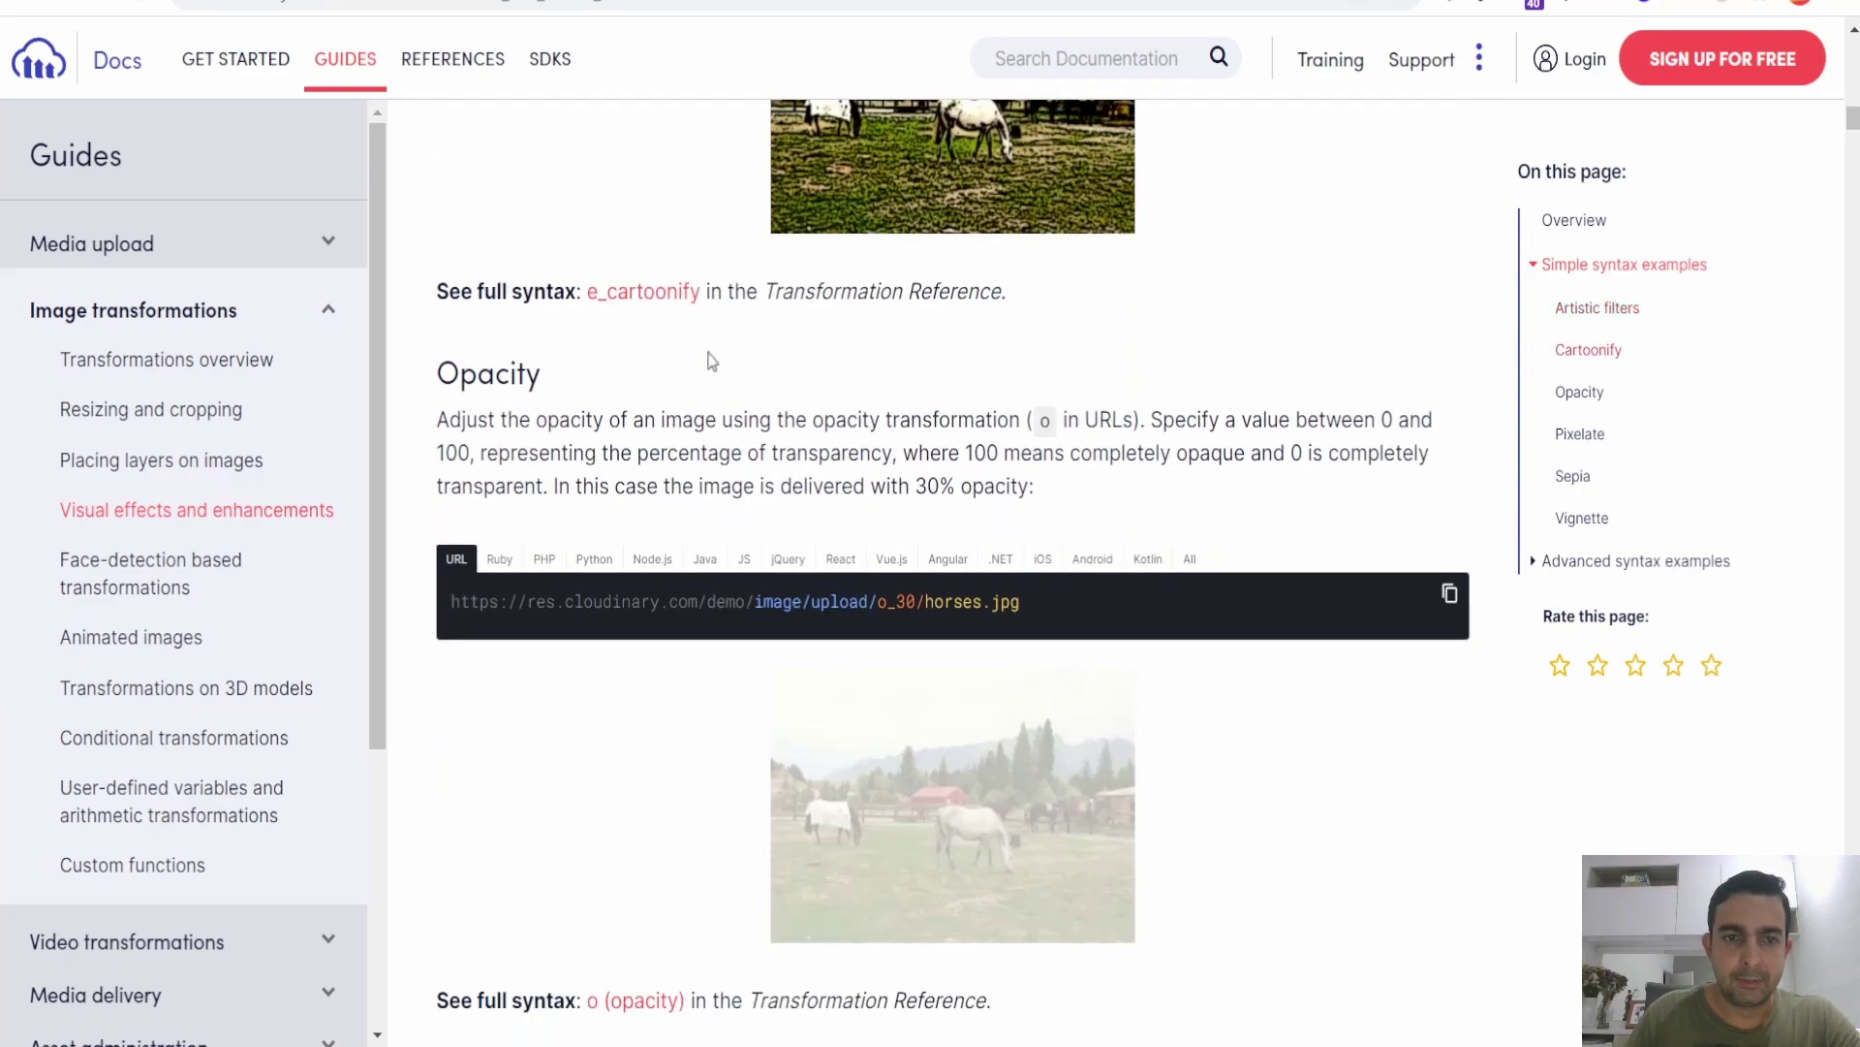
{"action": "scroll", "coordinate": [706, 470], "scroll_direction": "down", "scroll_amount": 4}
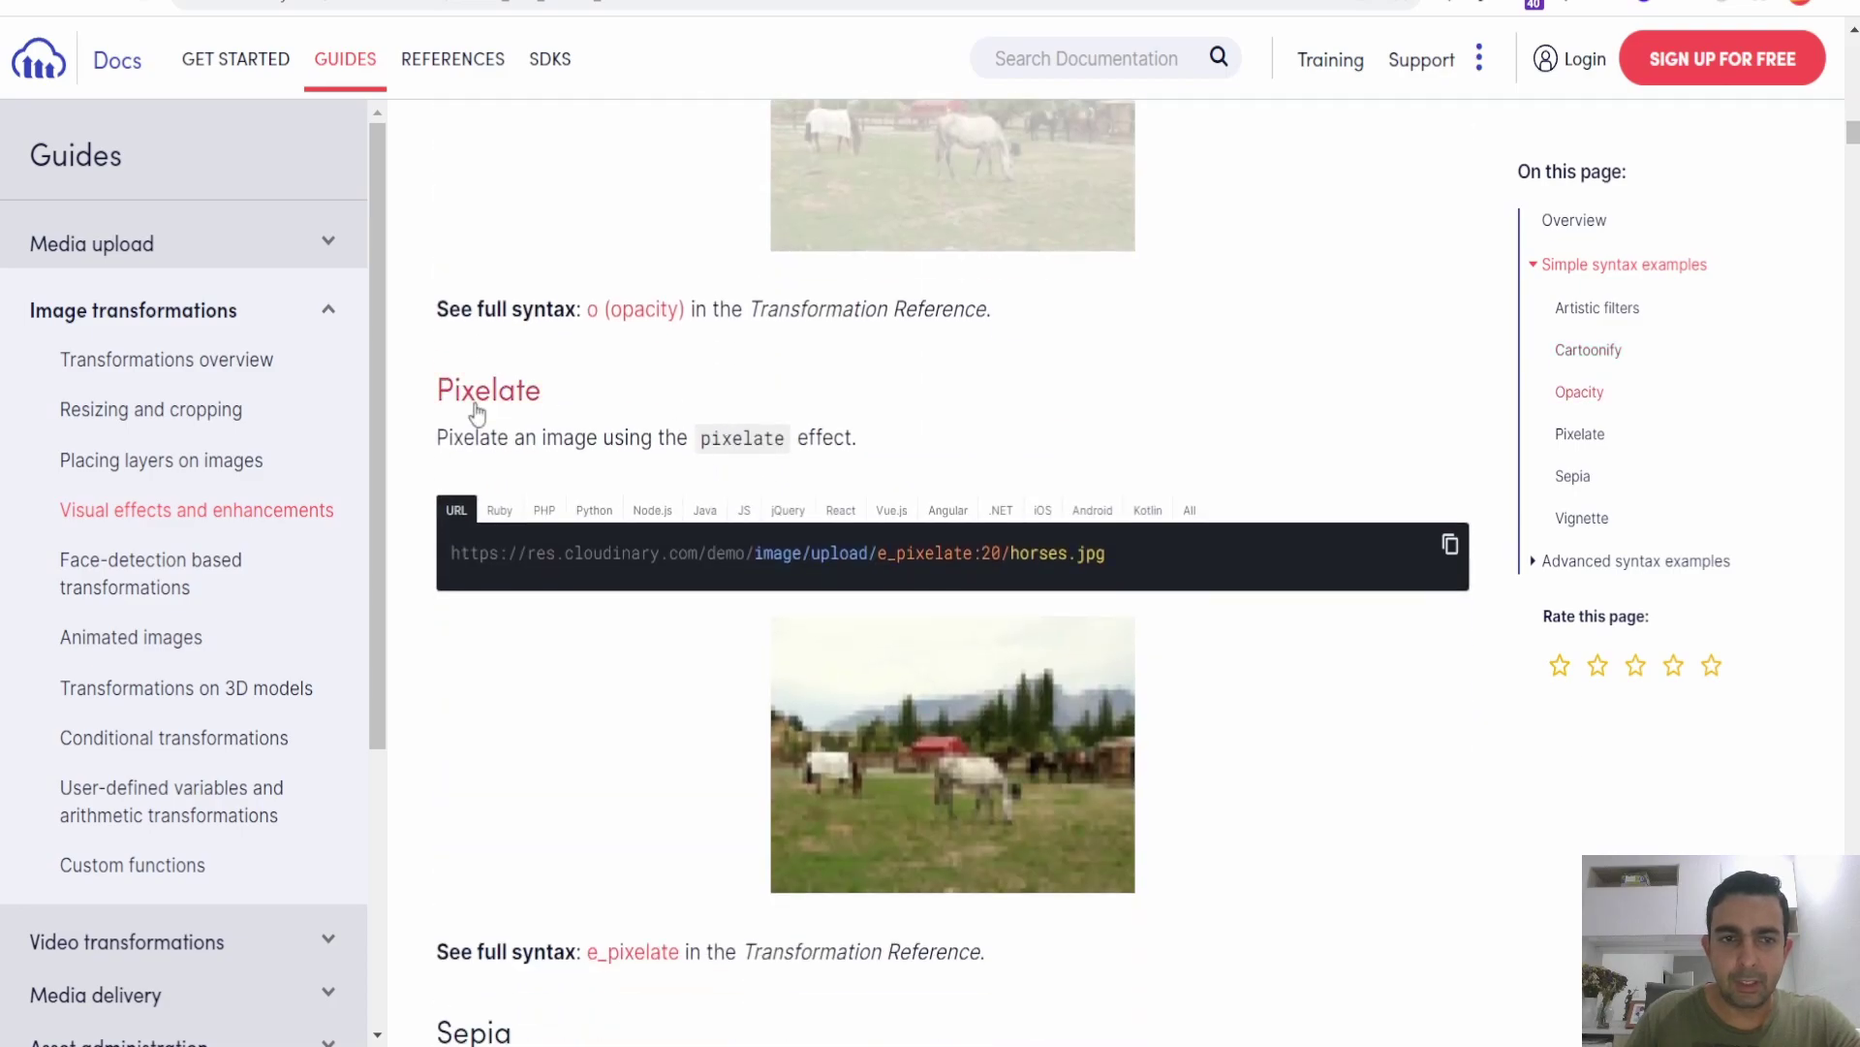
{"action": "scroll", "coordinate": [914, 489], "scroll_direction": "down", "scroll_amount": 3}
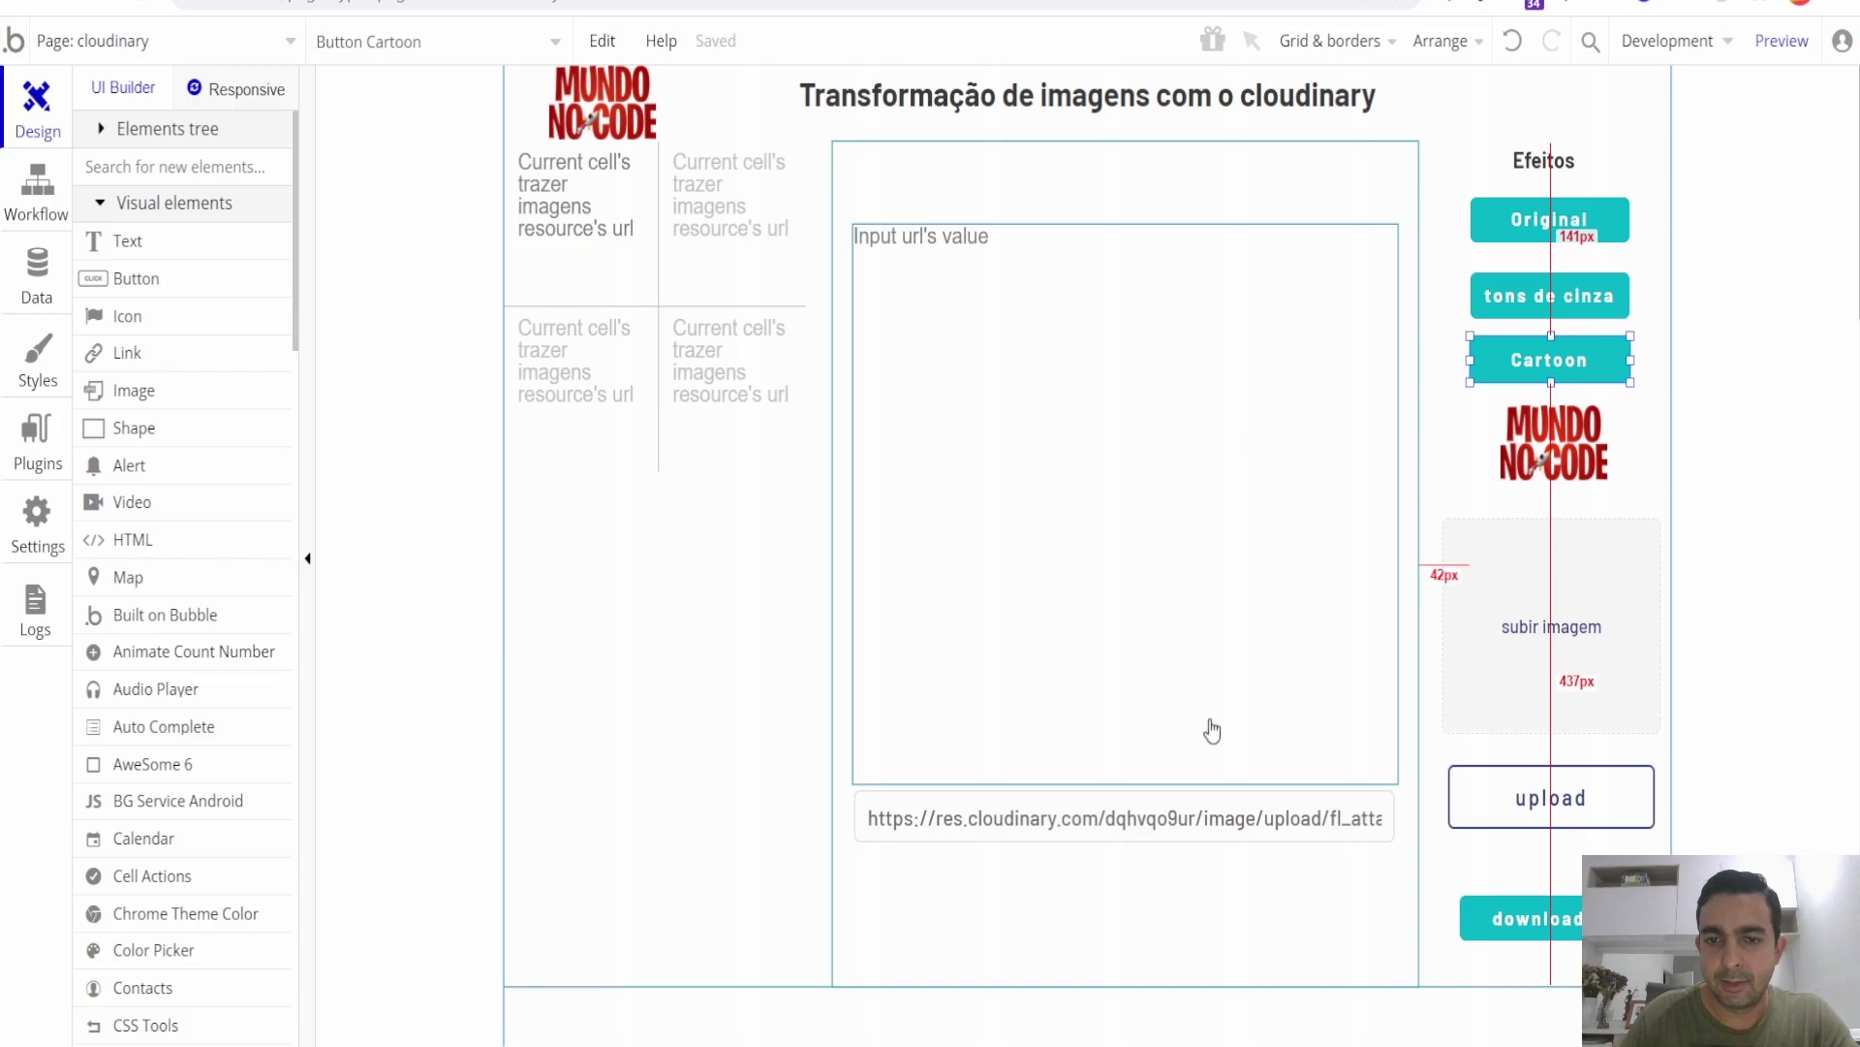
Return to the Bubble editor and inspect the base address in the URL input's initial content.
{"action": "left_click", "coordinate": [1224, 821]}
{"action": "double_click", "coordinate": [1224, 819]}
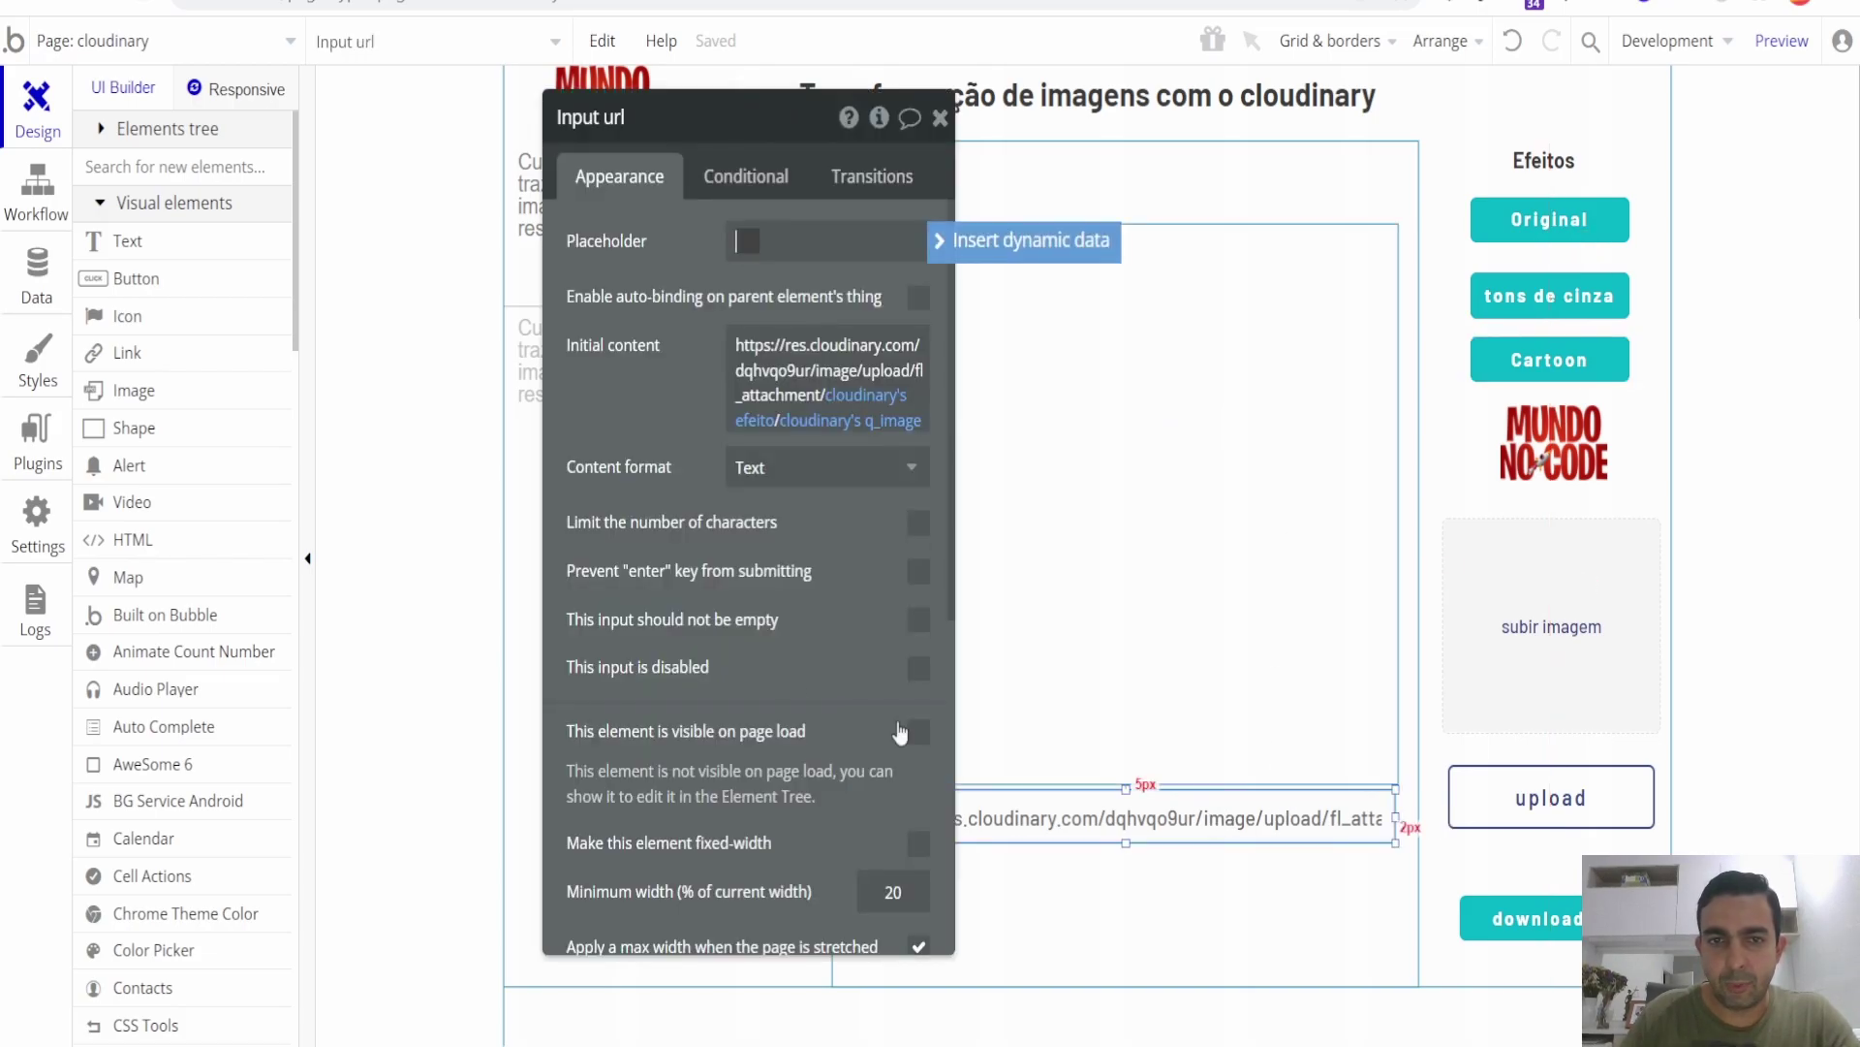
{"action": "left_click_drag", "start_coordinate": [758, 567], "coordinate": [680, 582]}
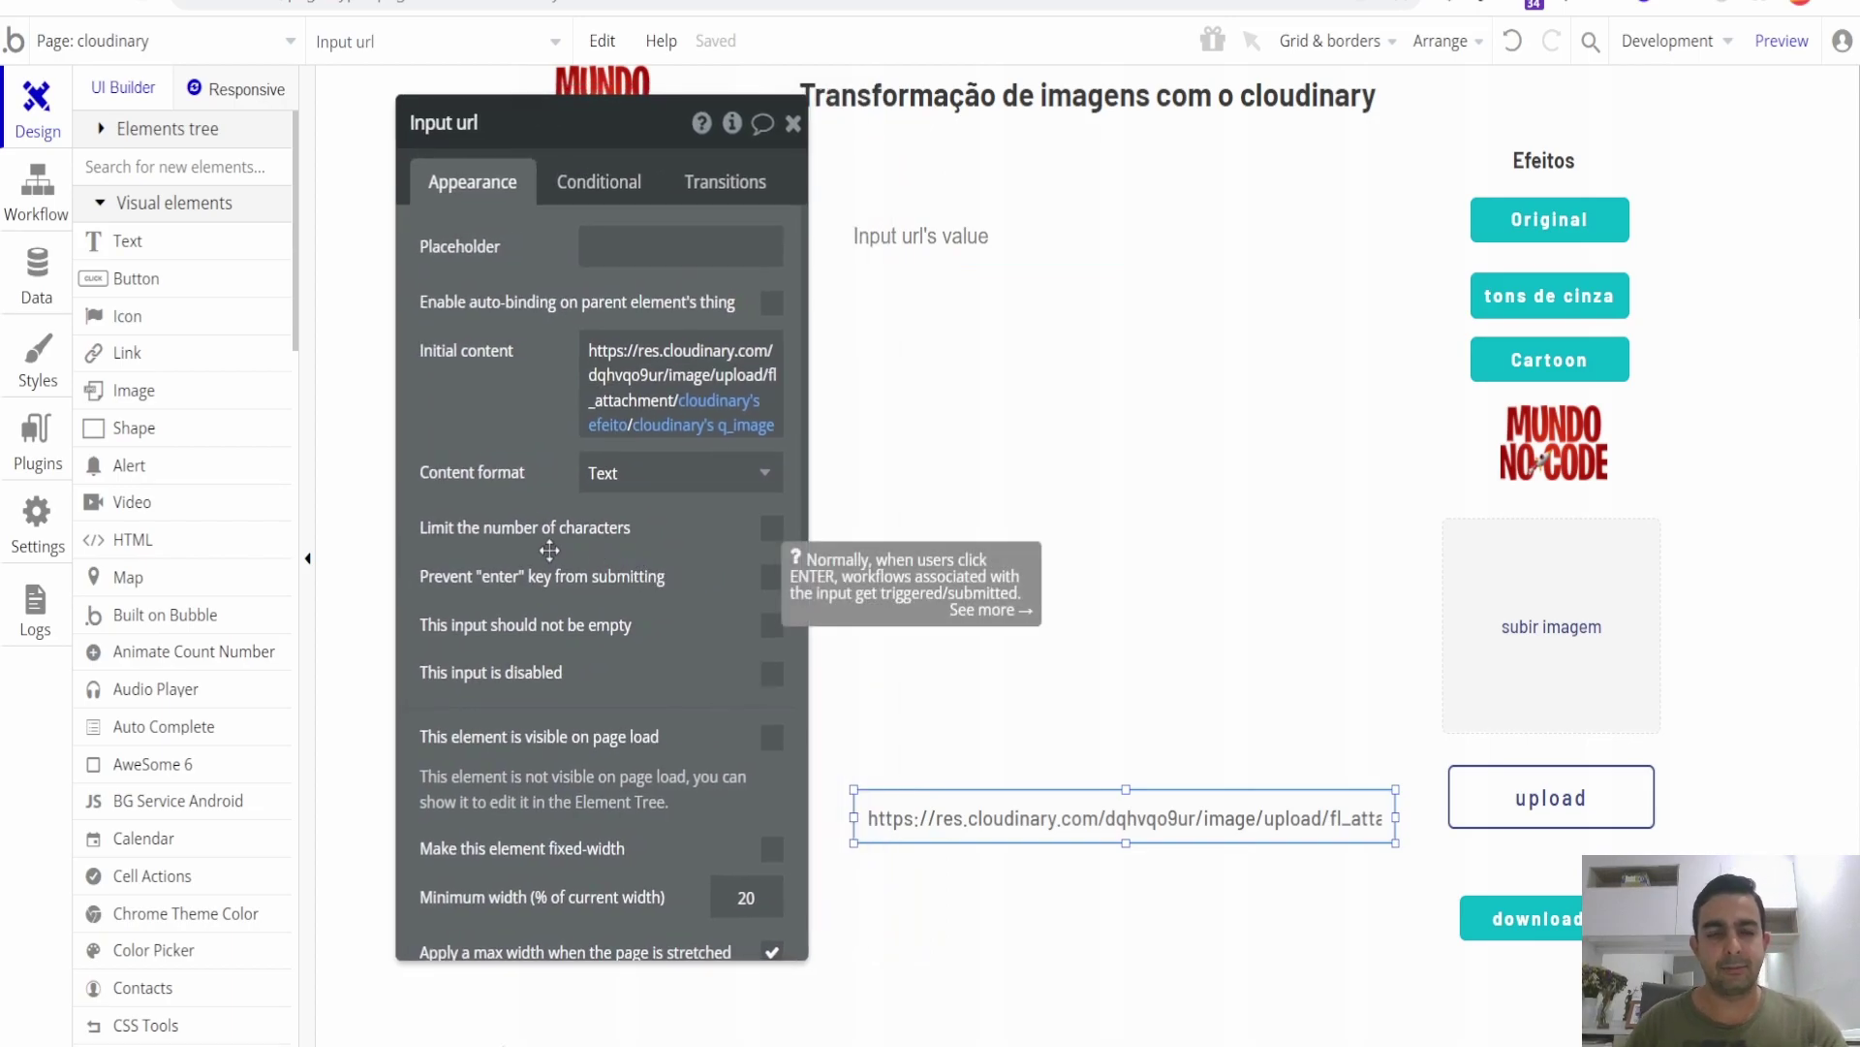
{"action": "double_click", "coordinate": [607, 358]}
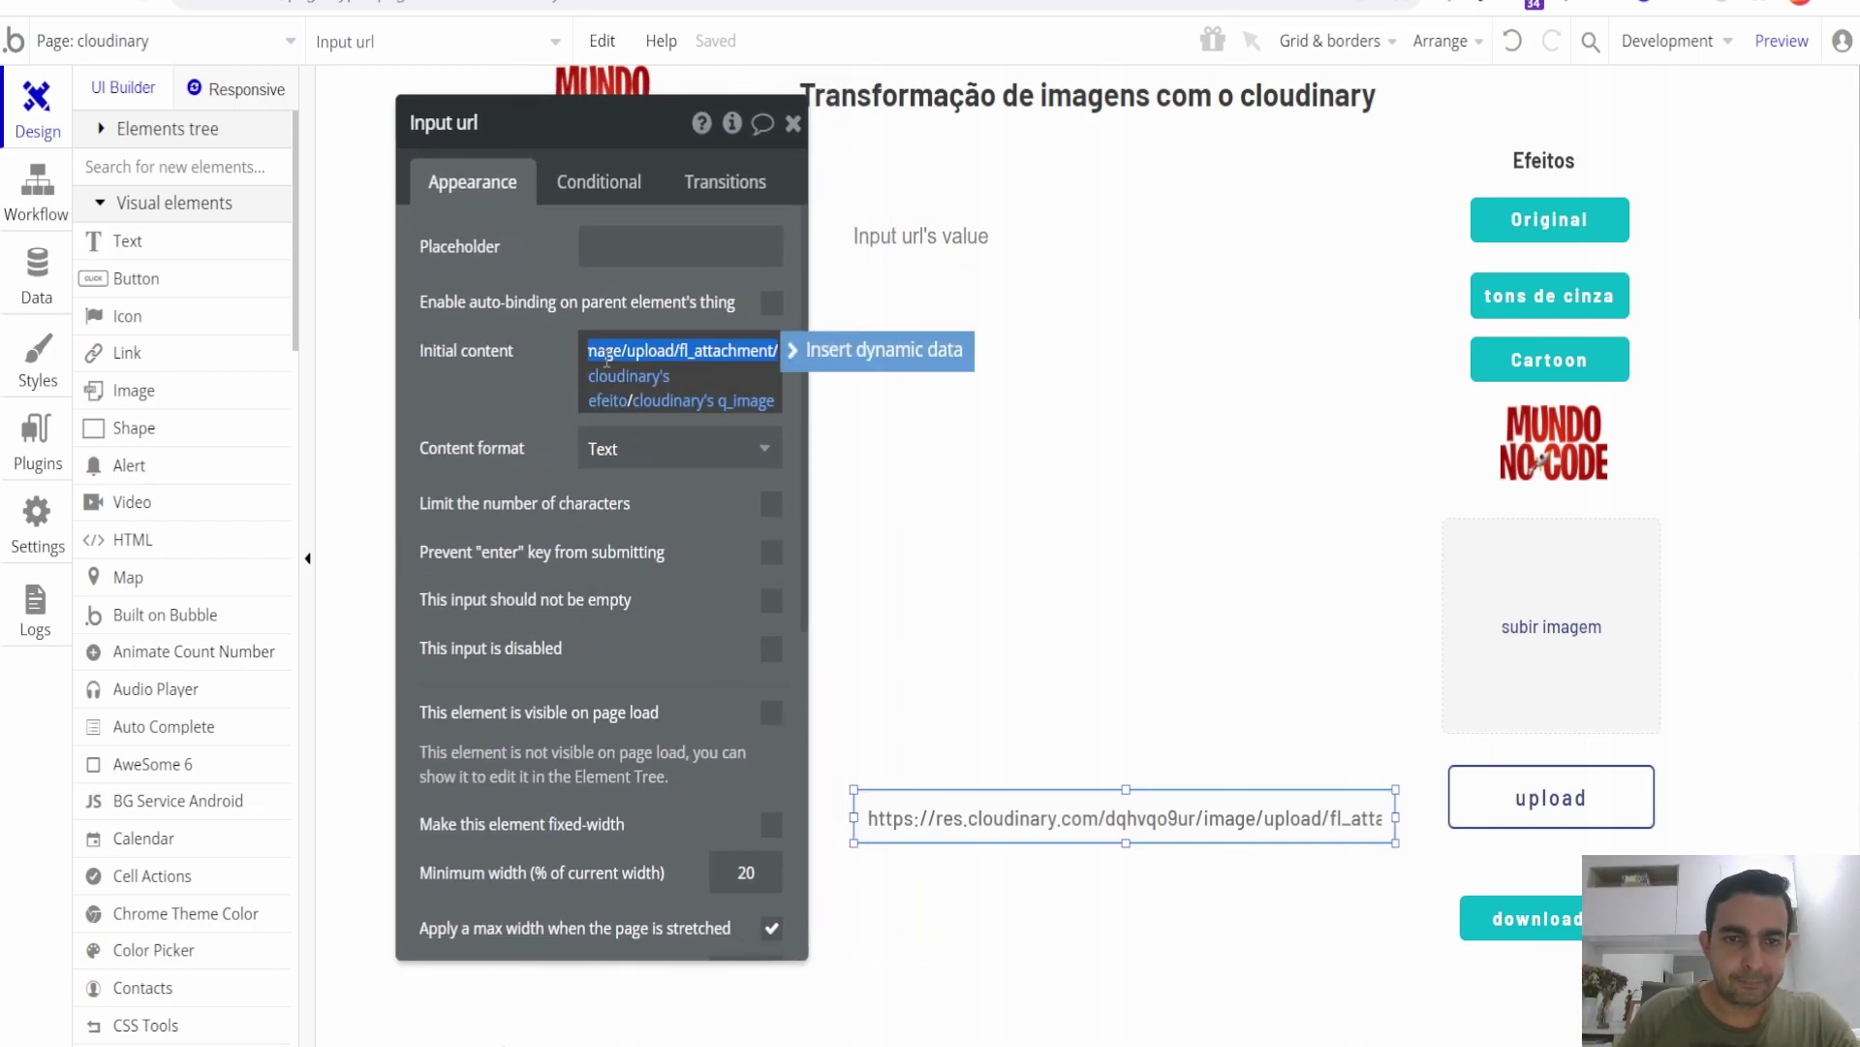
{"action": "key", "text": "Home"}
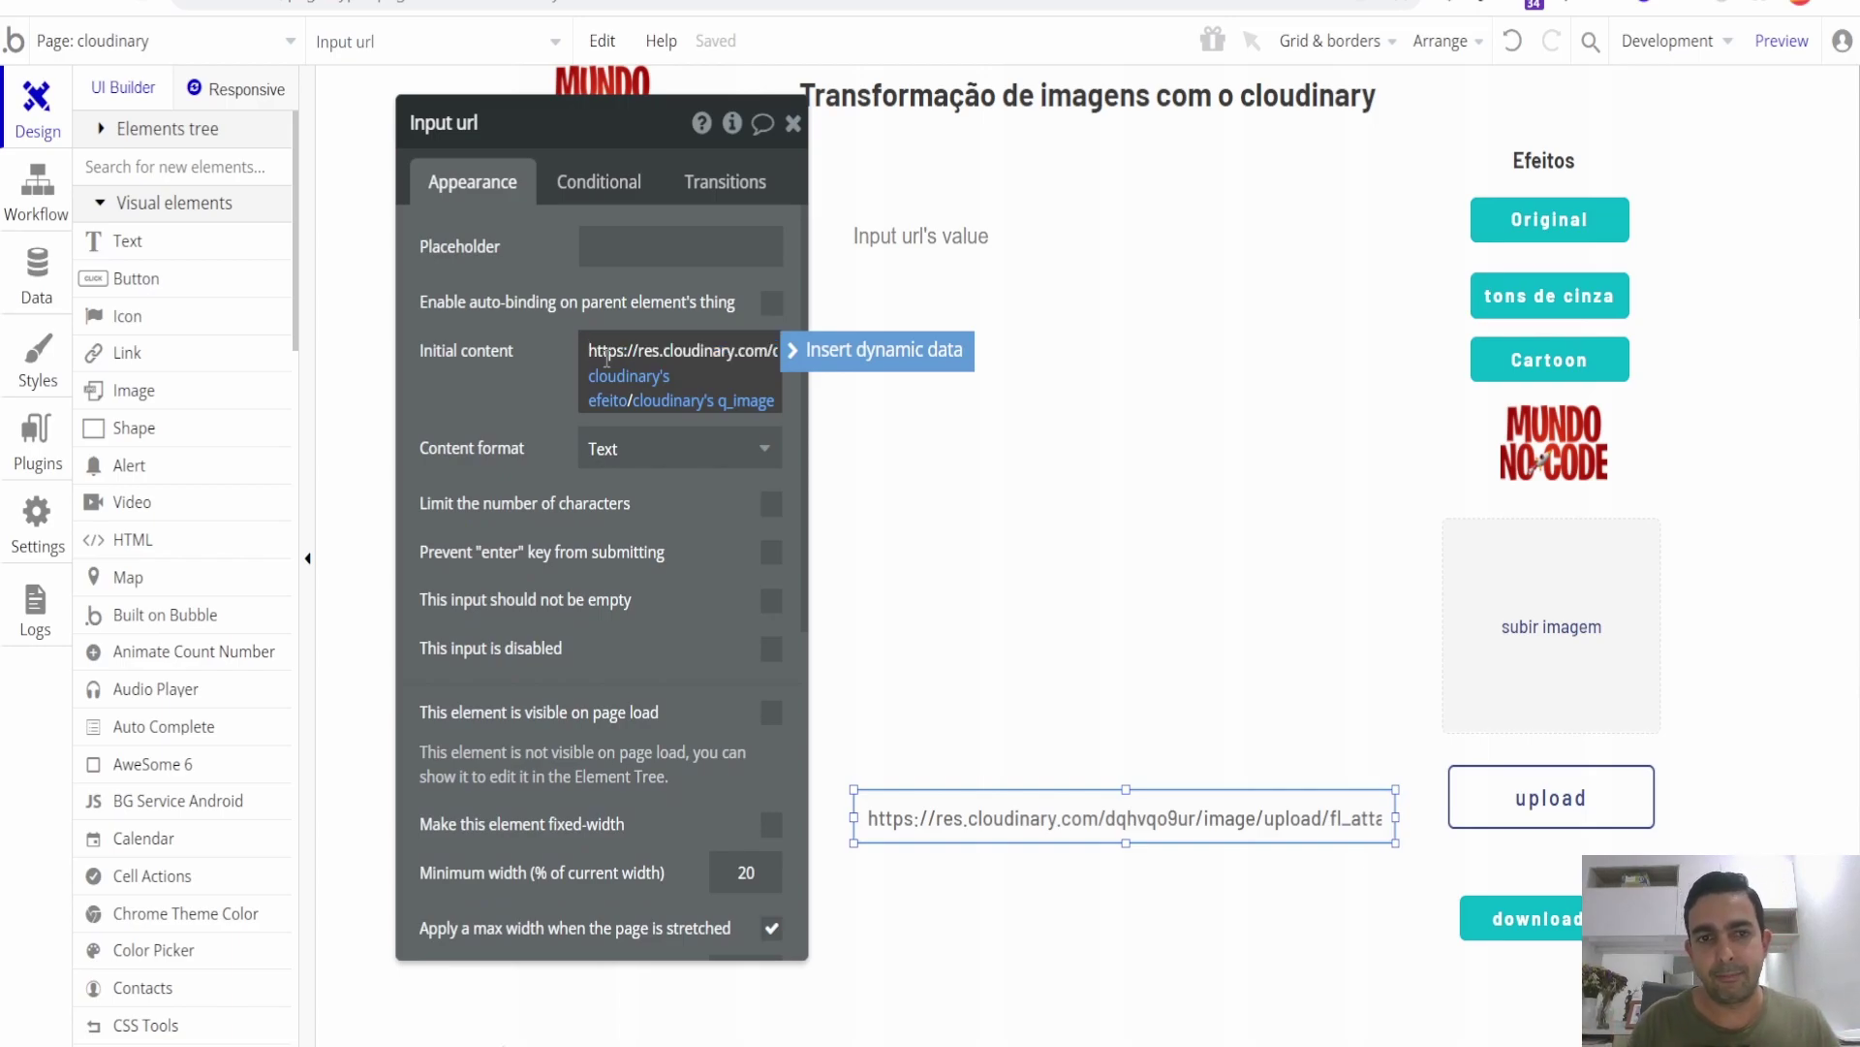
Compare the URL input's initial content with the pixelate example URL in the Cloudinary documentation and with the app preview.
{"action": "key", "text": "ctrl+Tab"}
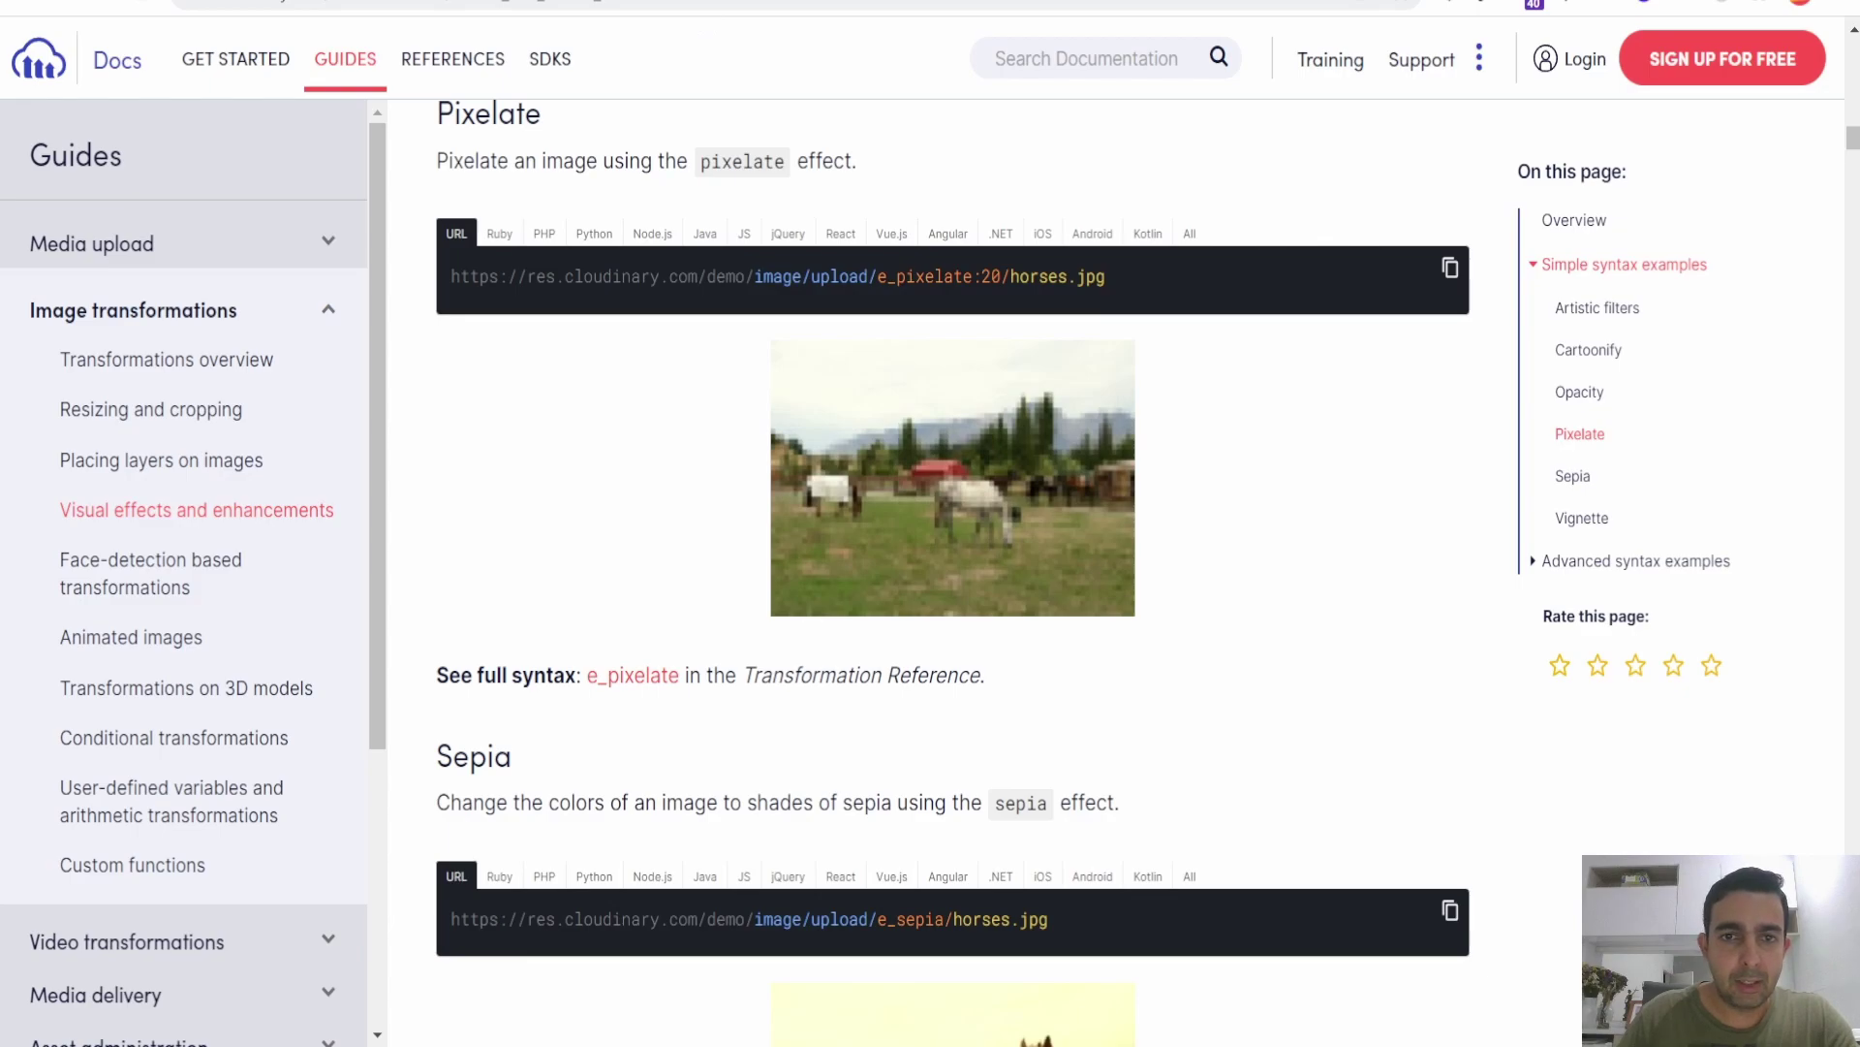
{"action": "key", "text": "ctrl+Tab"}
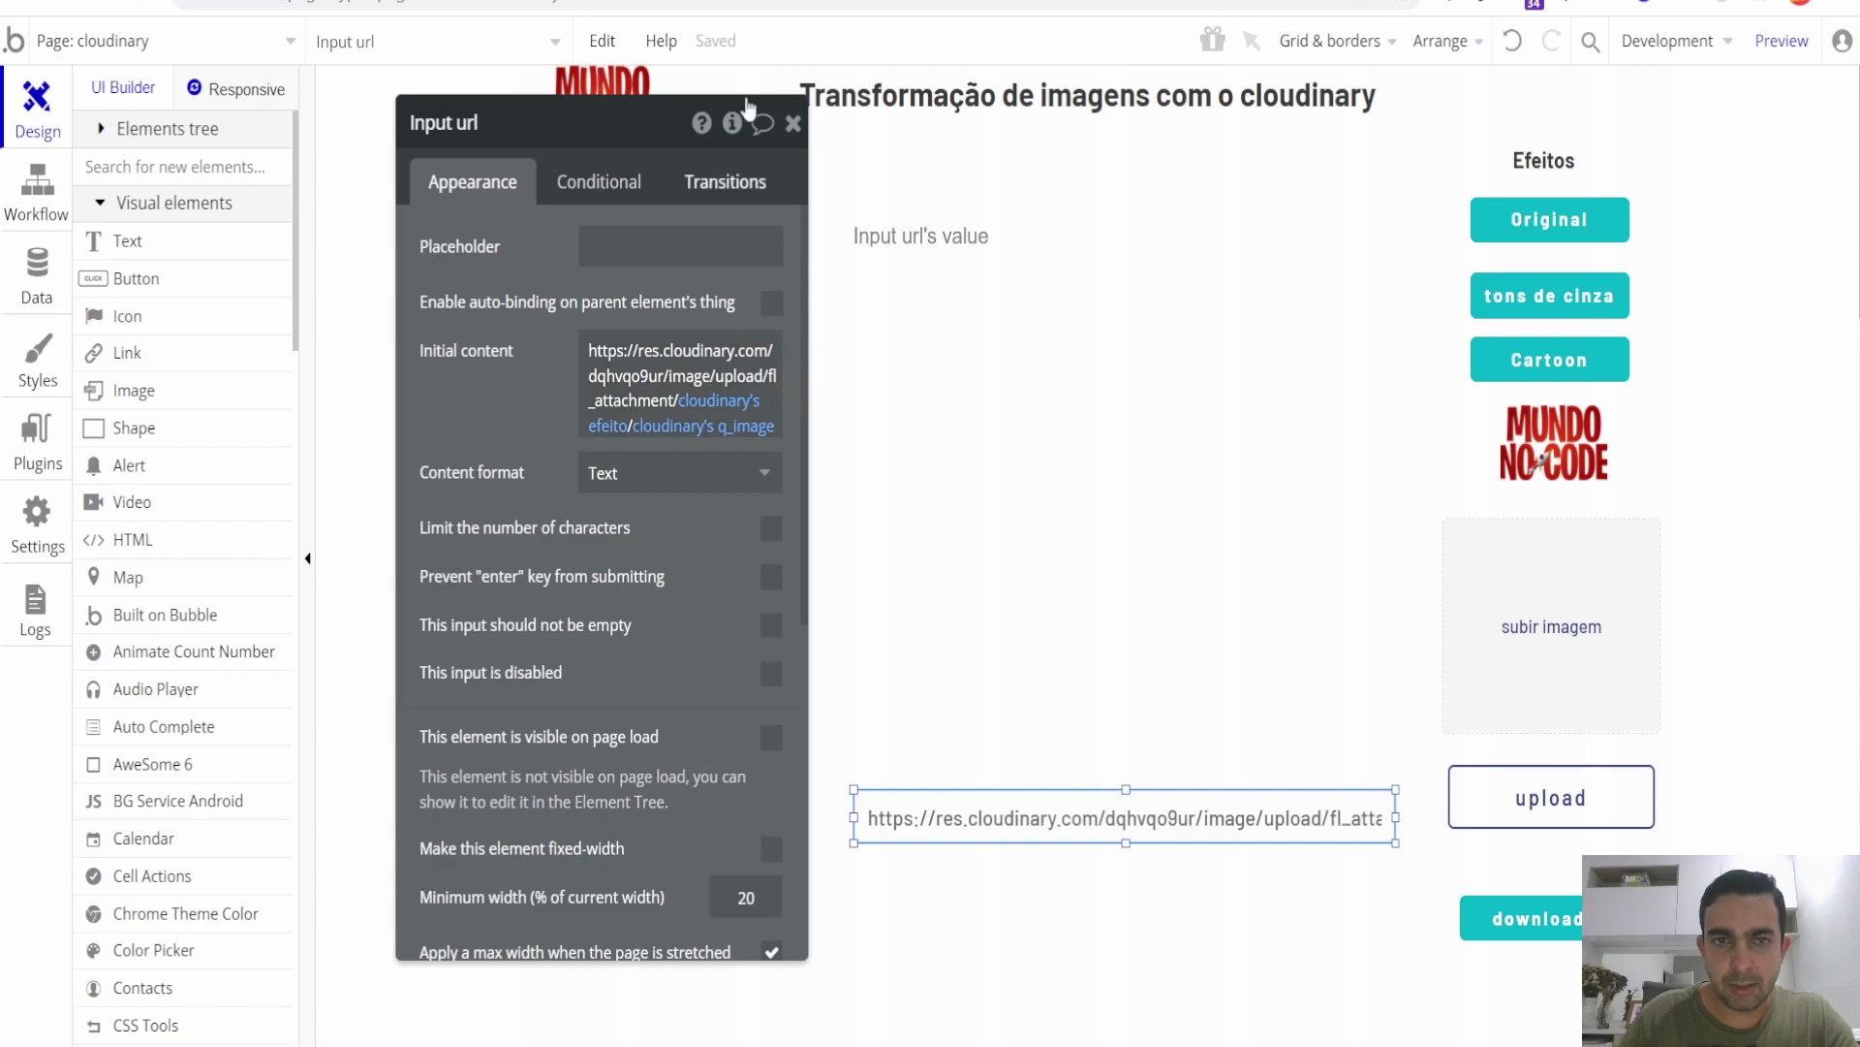
{"action": "key", "text": "ctrl+Tab"}
{"action": "key", "text": "ctrl+Tab"}
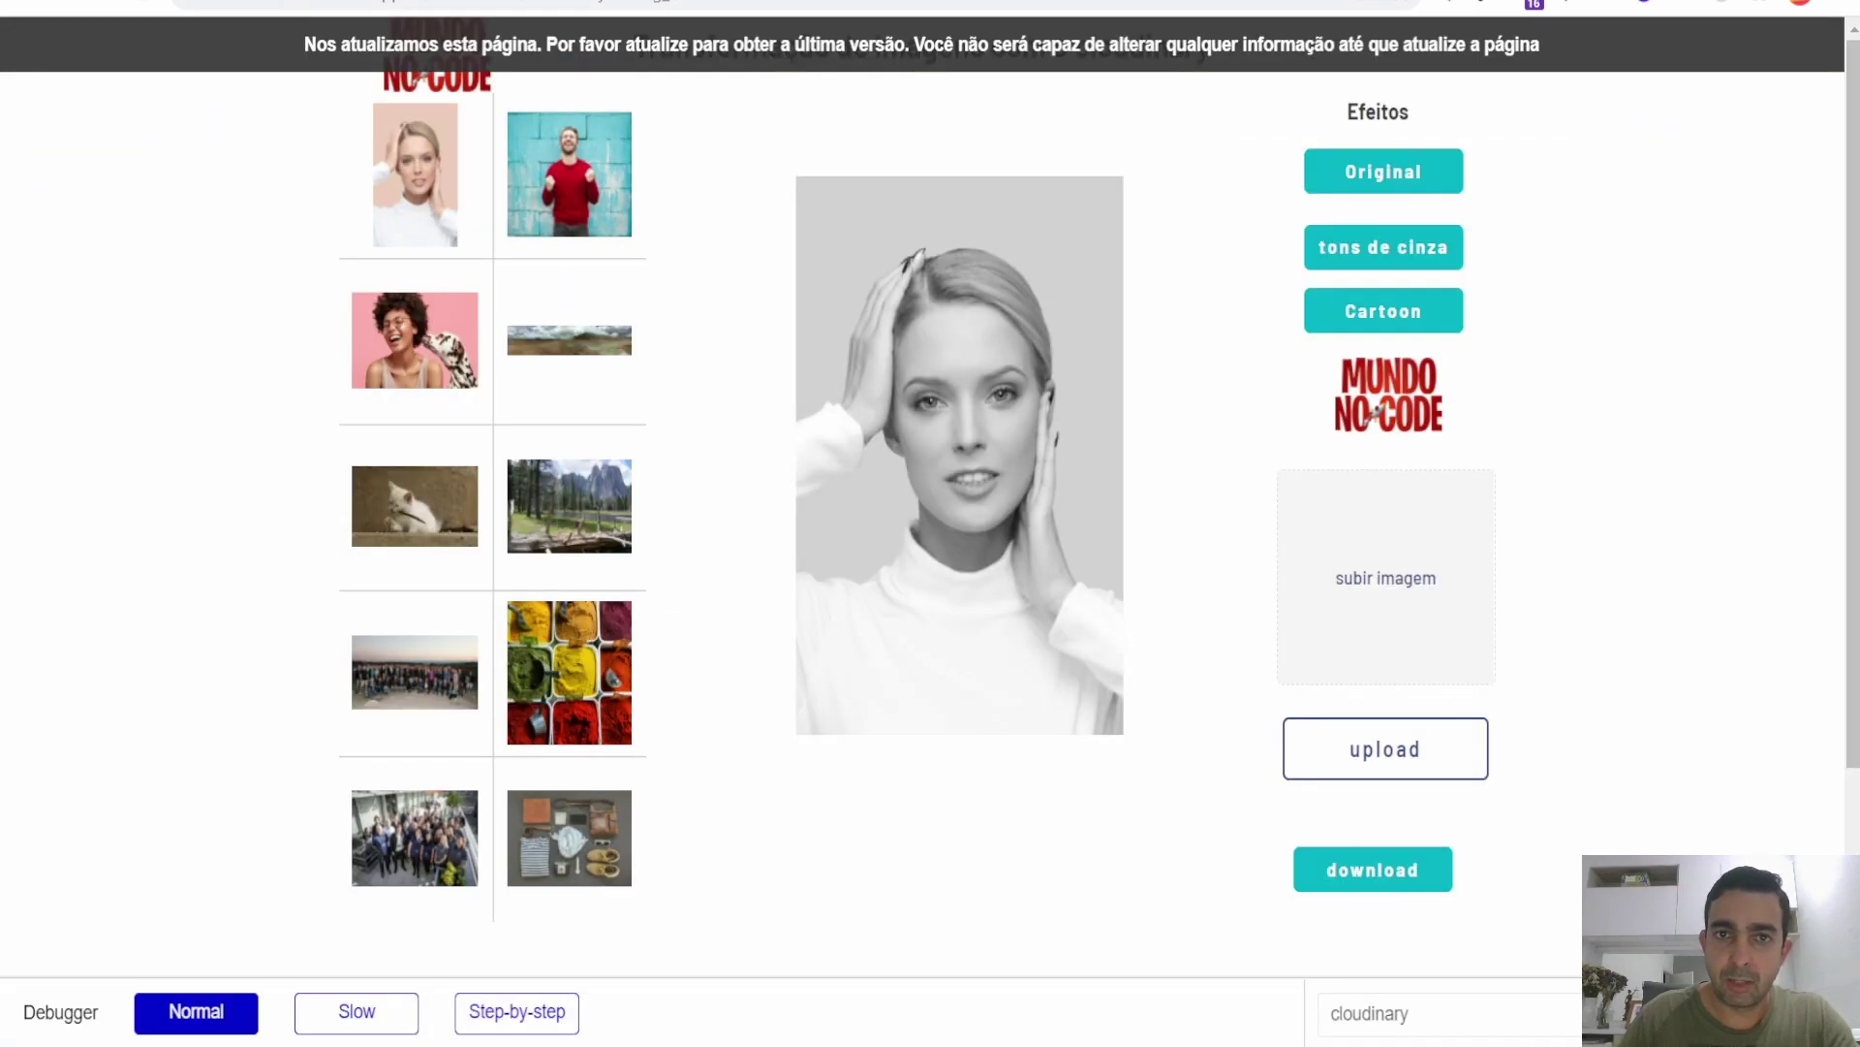
{"action": "key", "text": "ctrl+Tab"}
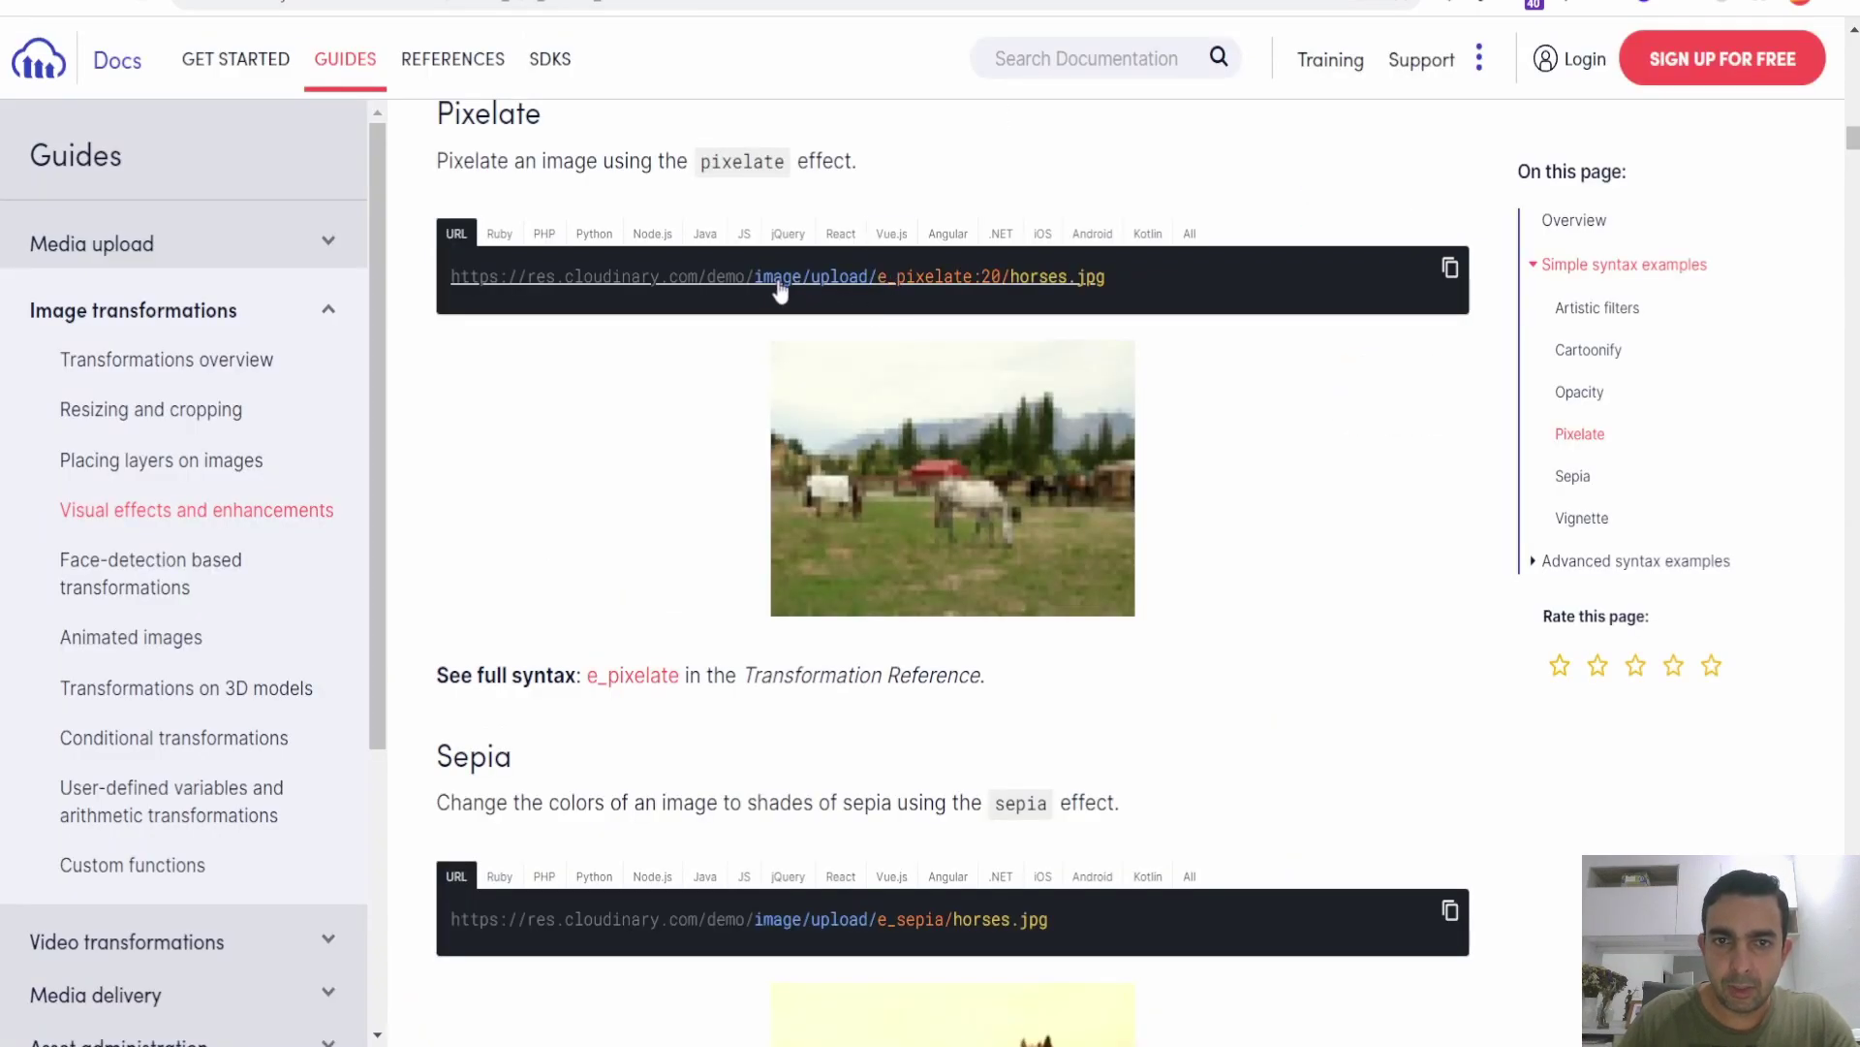
{"action": "key", "text": "ctrl+Tab"}
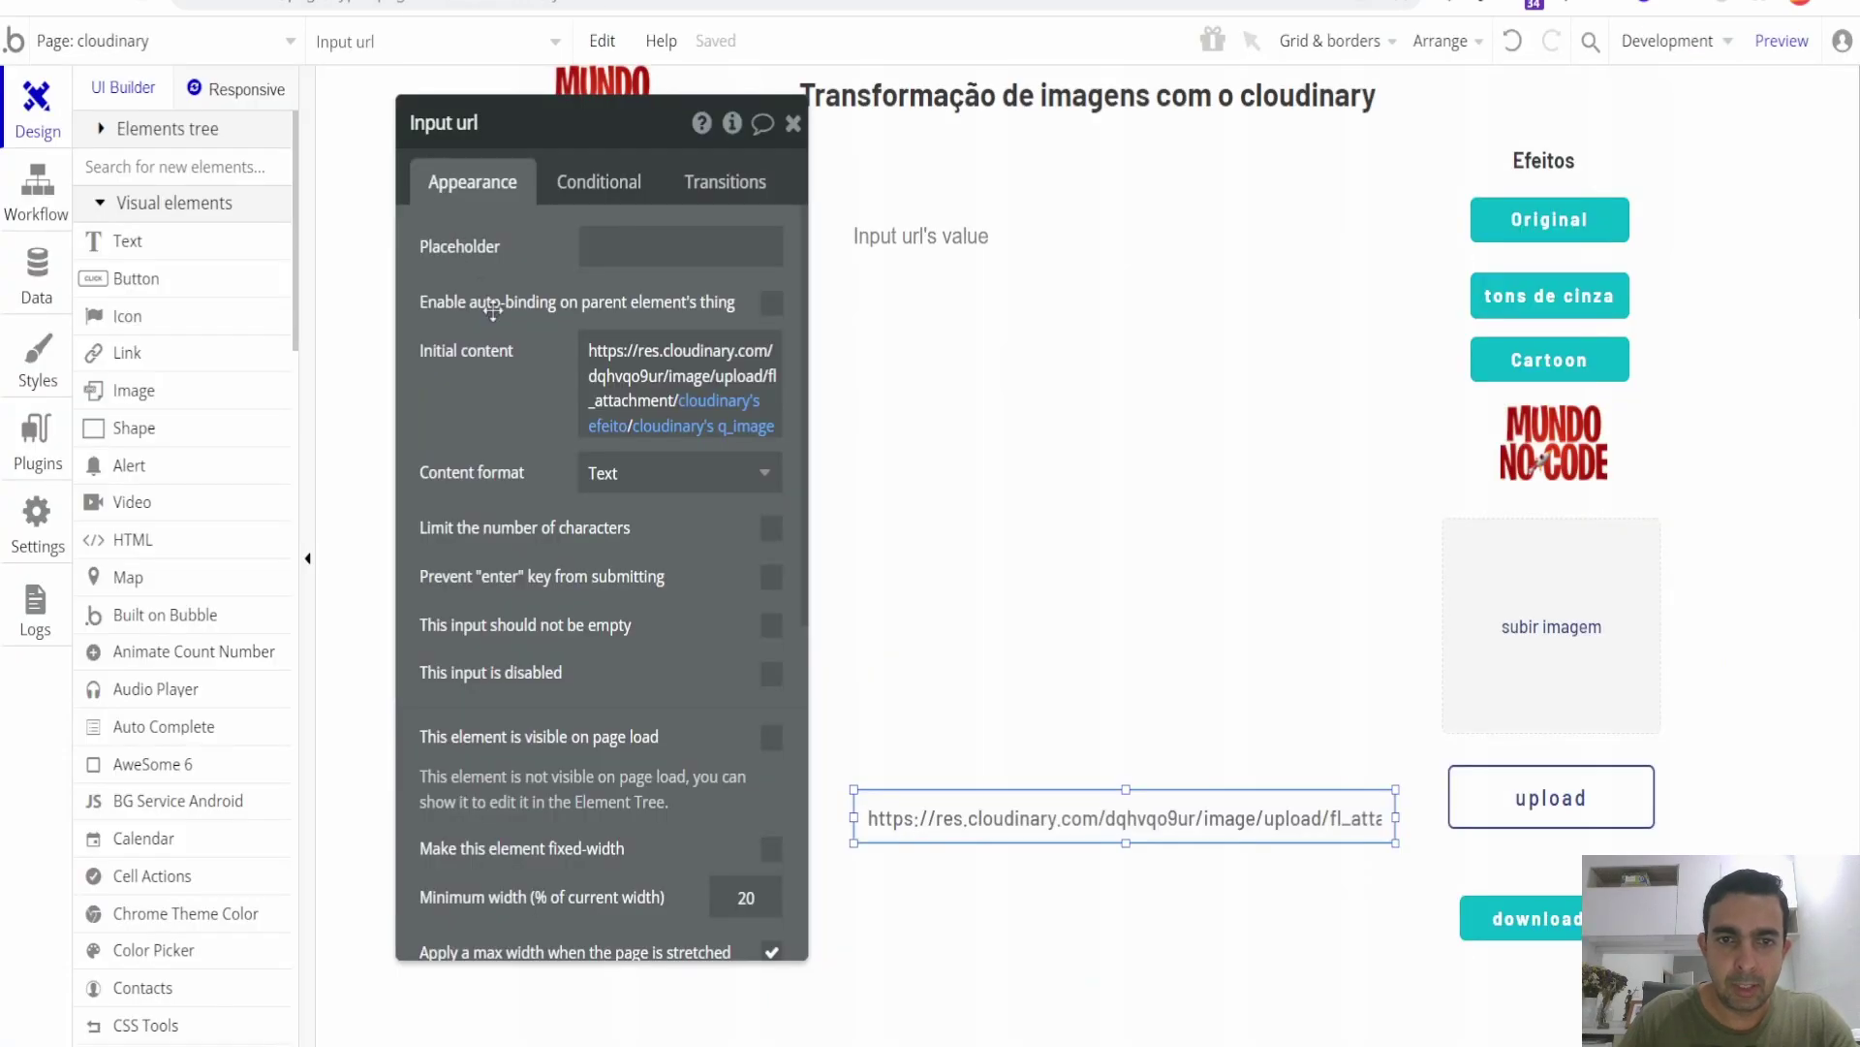
{"action": "mouse_move", "coordinate": [451, 393]}
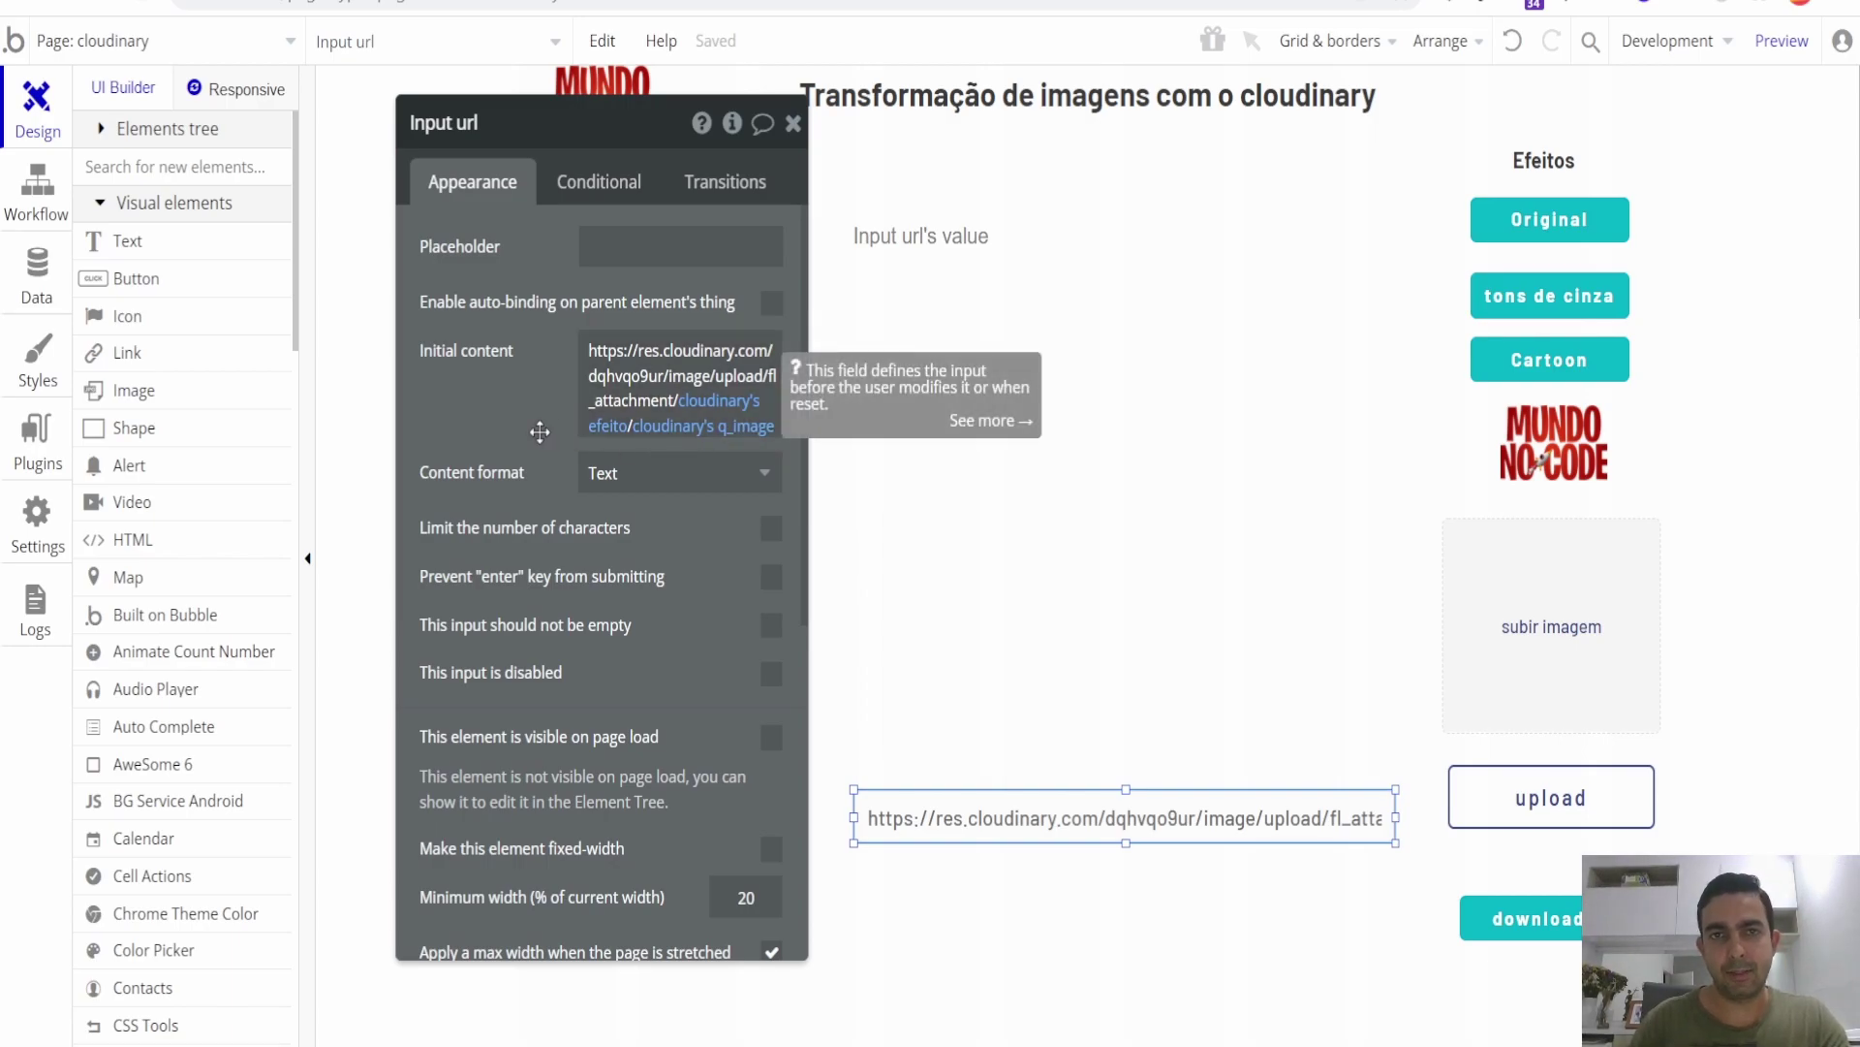
Open the click workflow of the image in the repeating group's first cell and inspect its Set state action.
{"action": "left_click", "coordinate": [793, 124]}
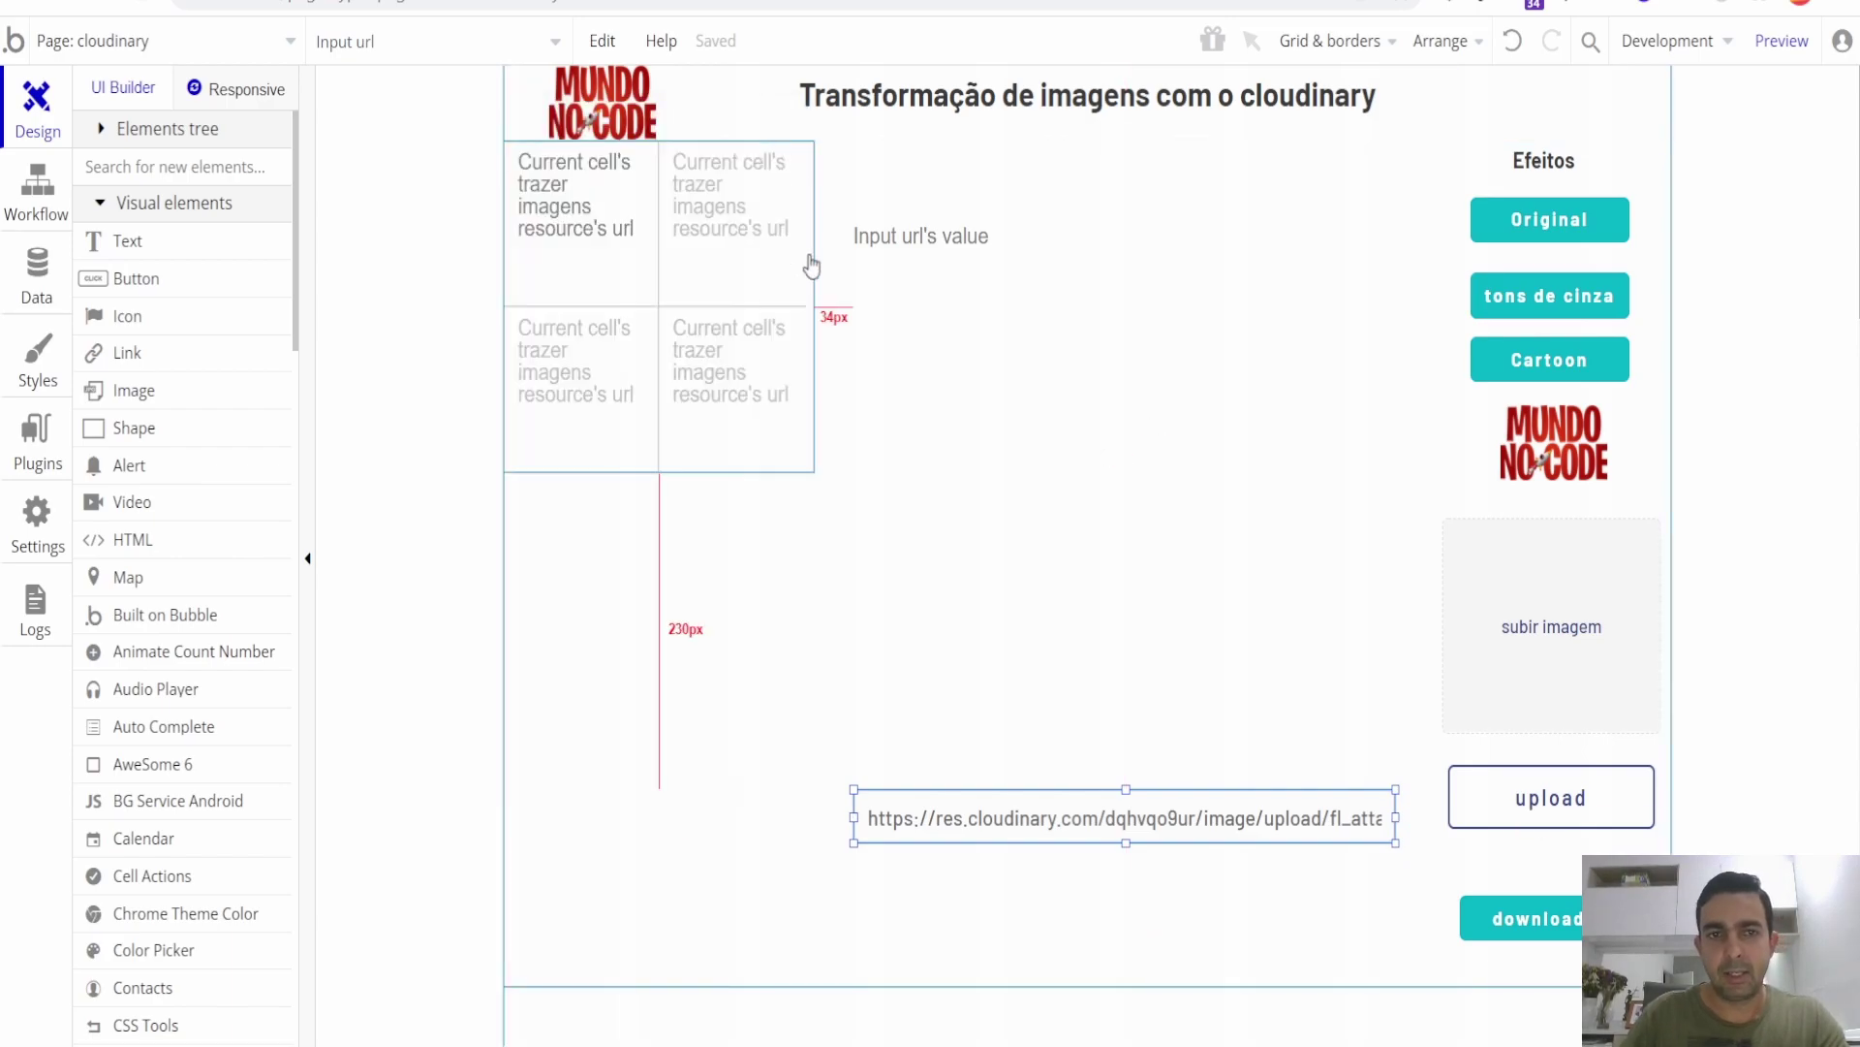
{"action": "left_click", "coordinate": [577, 225]}
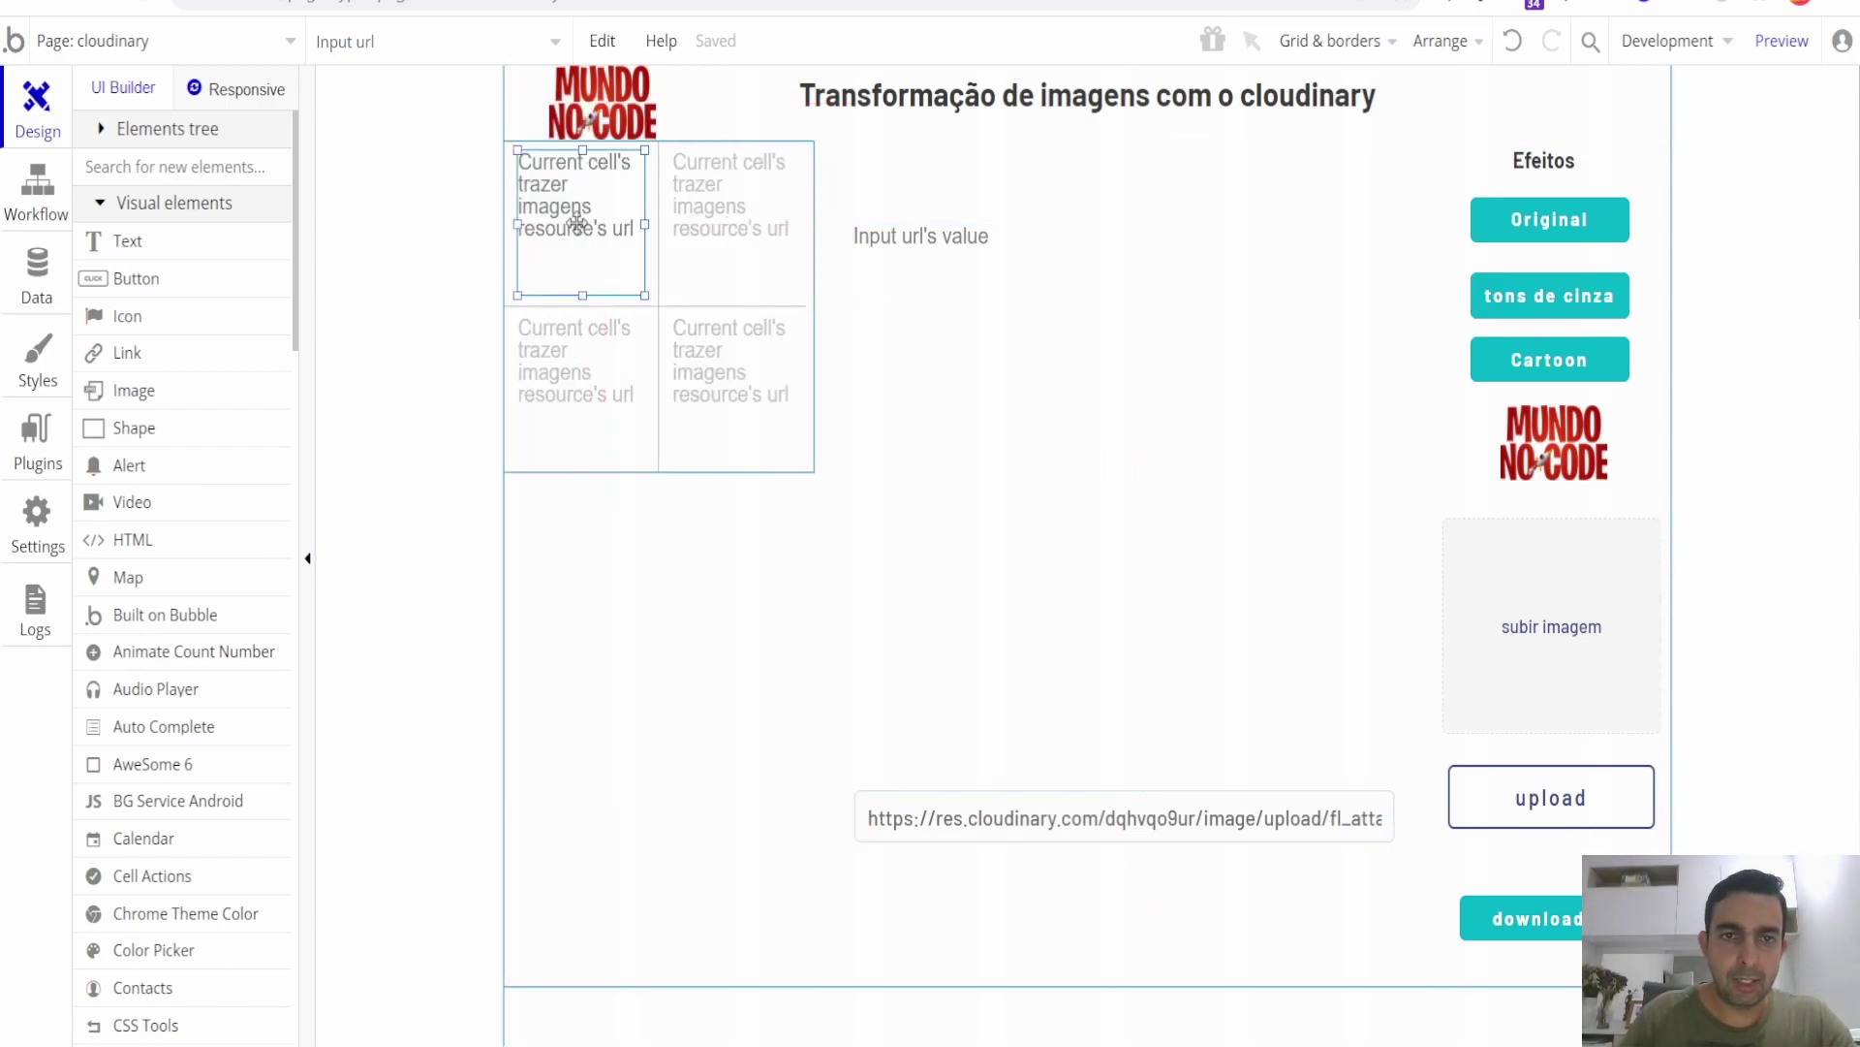
{"action": "double_click", "coordinate": [577, 225]}
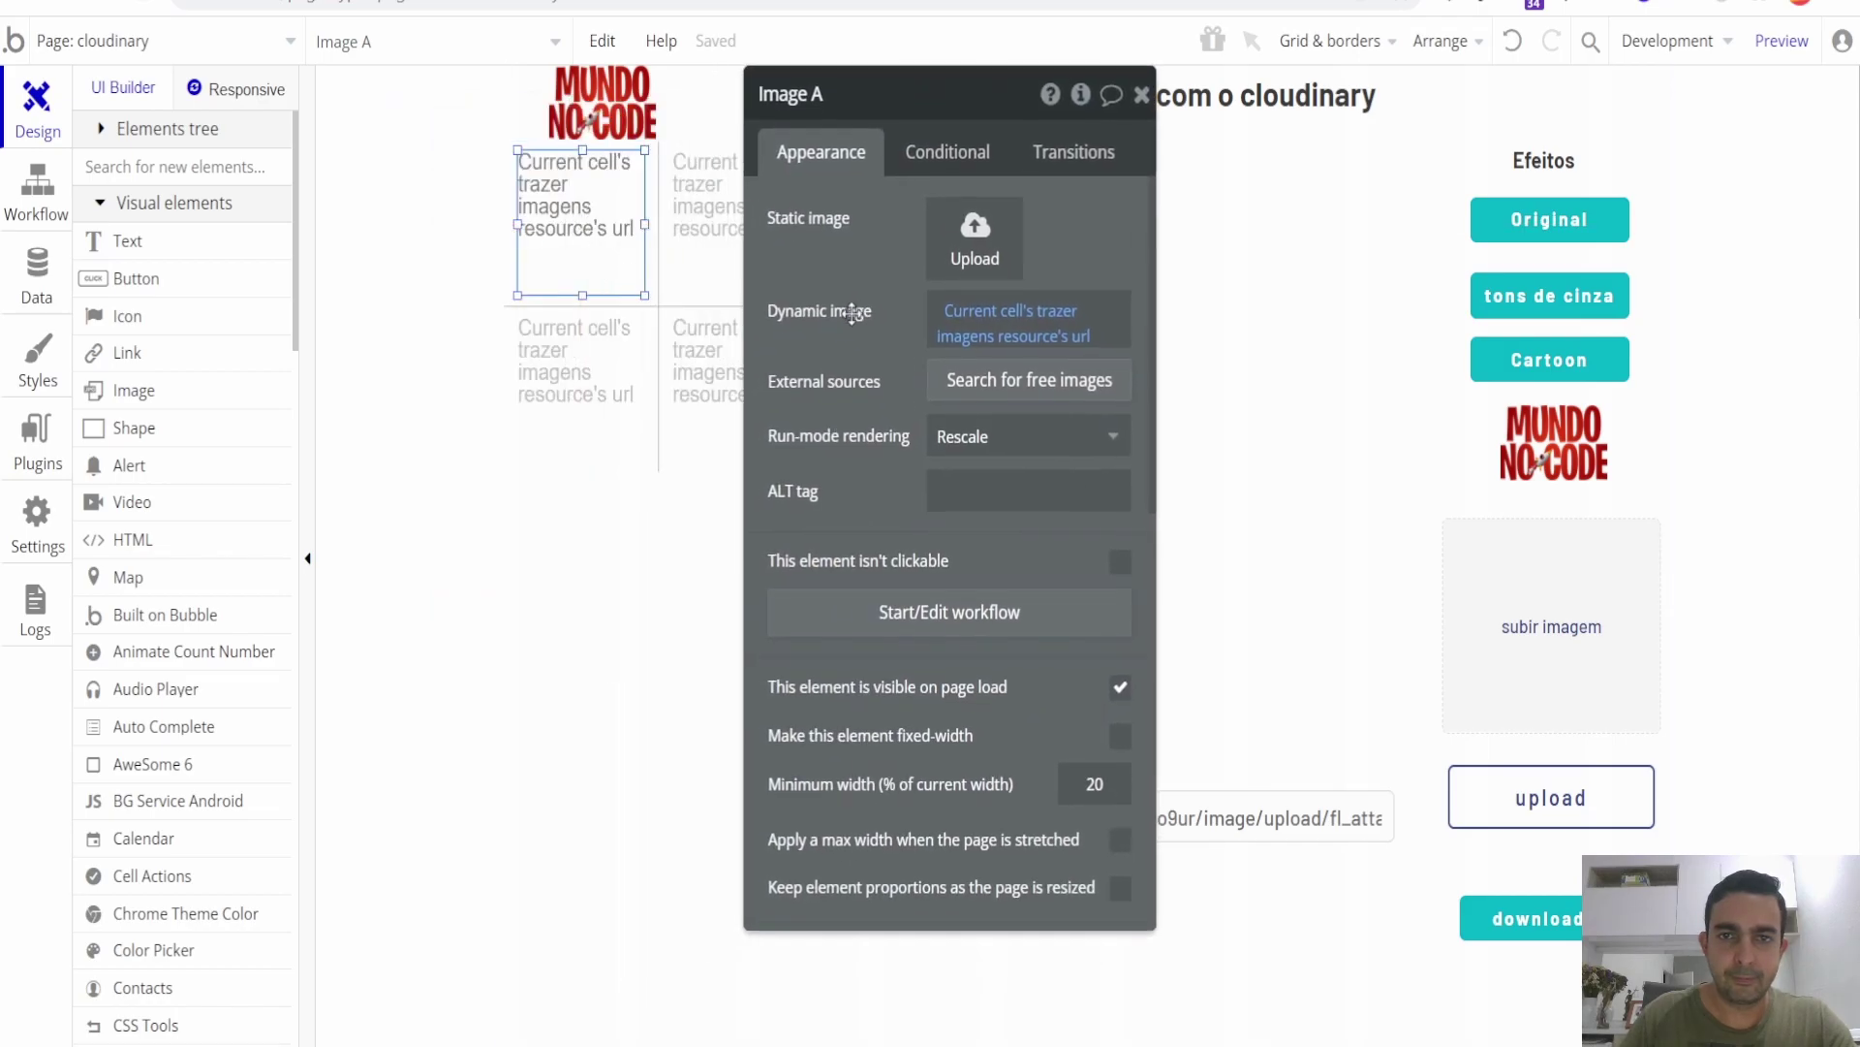
{"action": "left_click", "coordinate": [921, 611]}
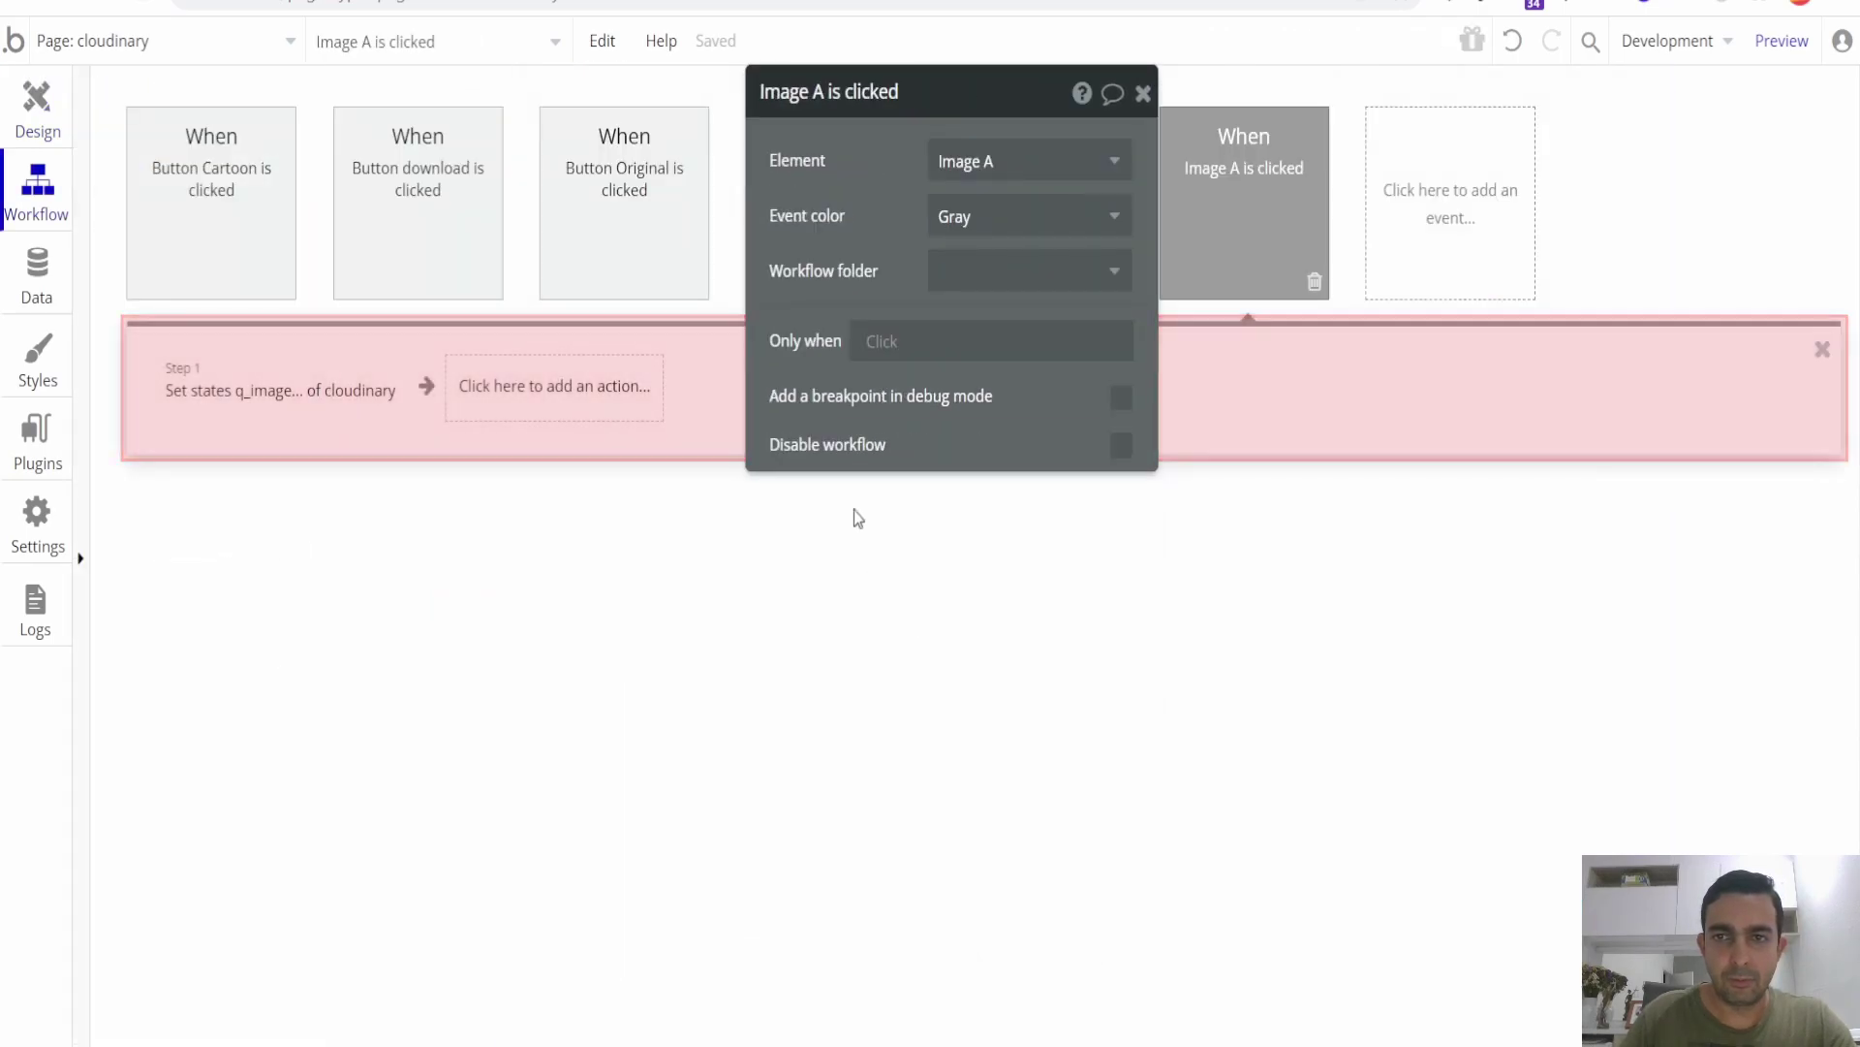
{"action": "left_click", "coordinate": [219, 405]}
{"action": "left_click_drag", "start_coordinate": [868, 268], "coordinate": [1211, 561]}
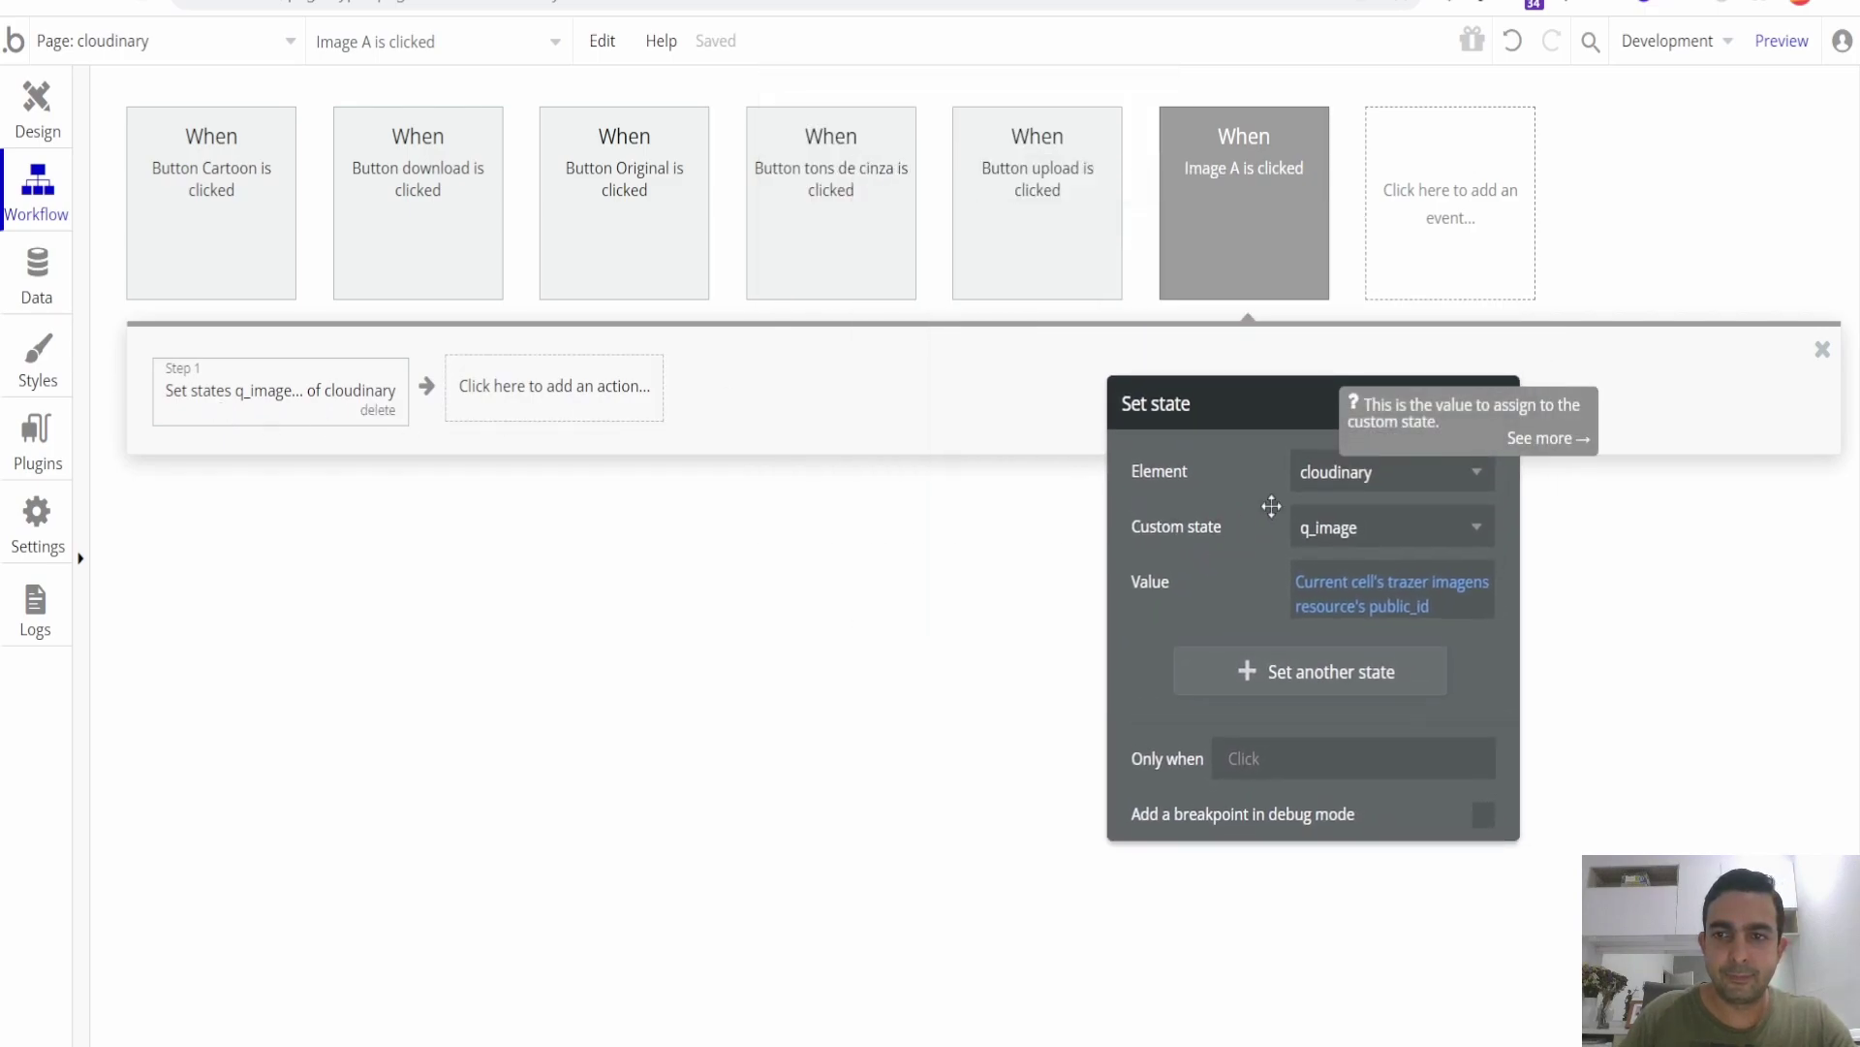
Delete the q_image Set state action from the workflow that runs when Image A is clicked.
{"action": "left_click", "coordinate": [1441, 232]}
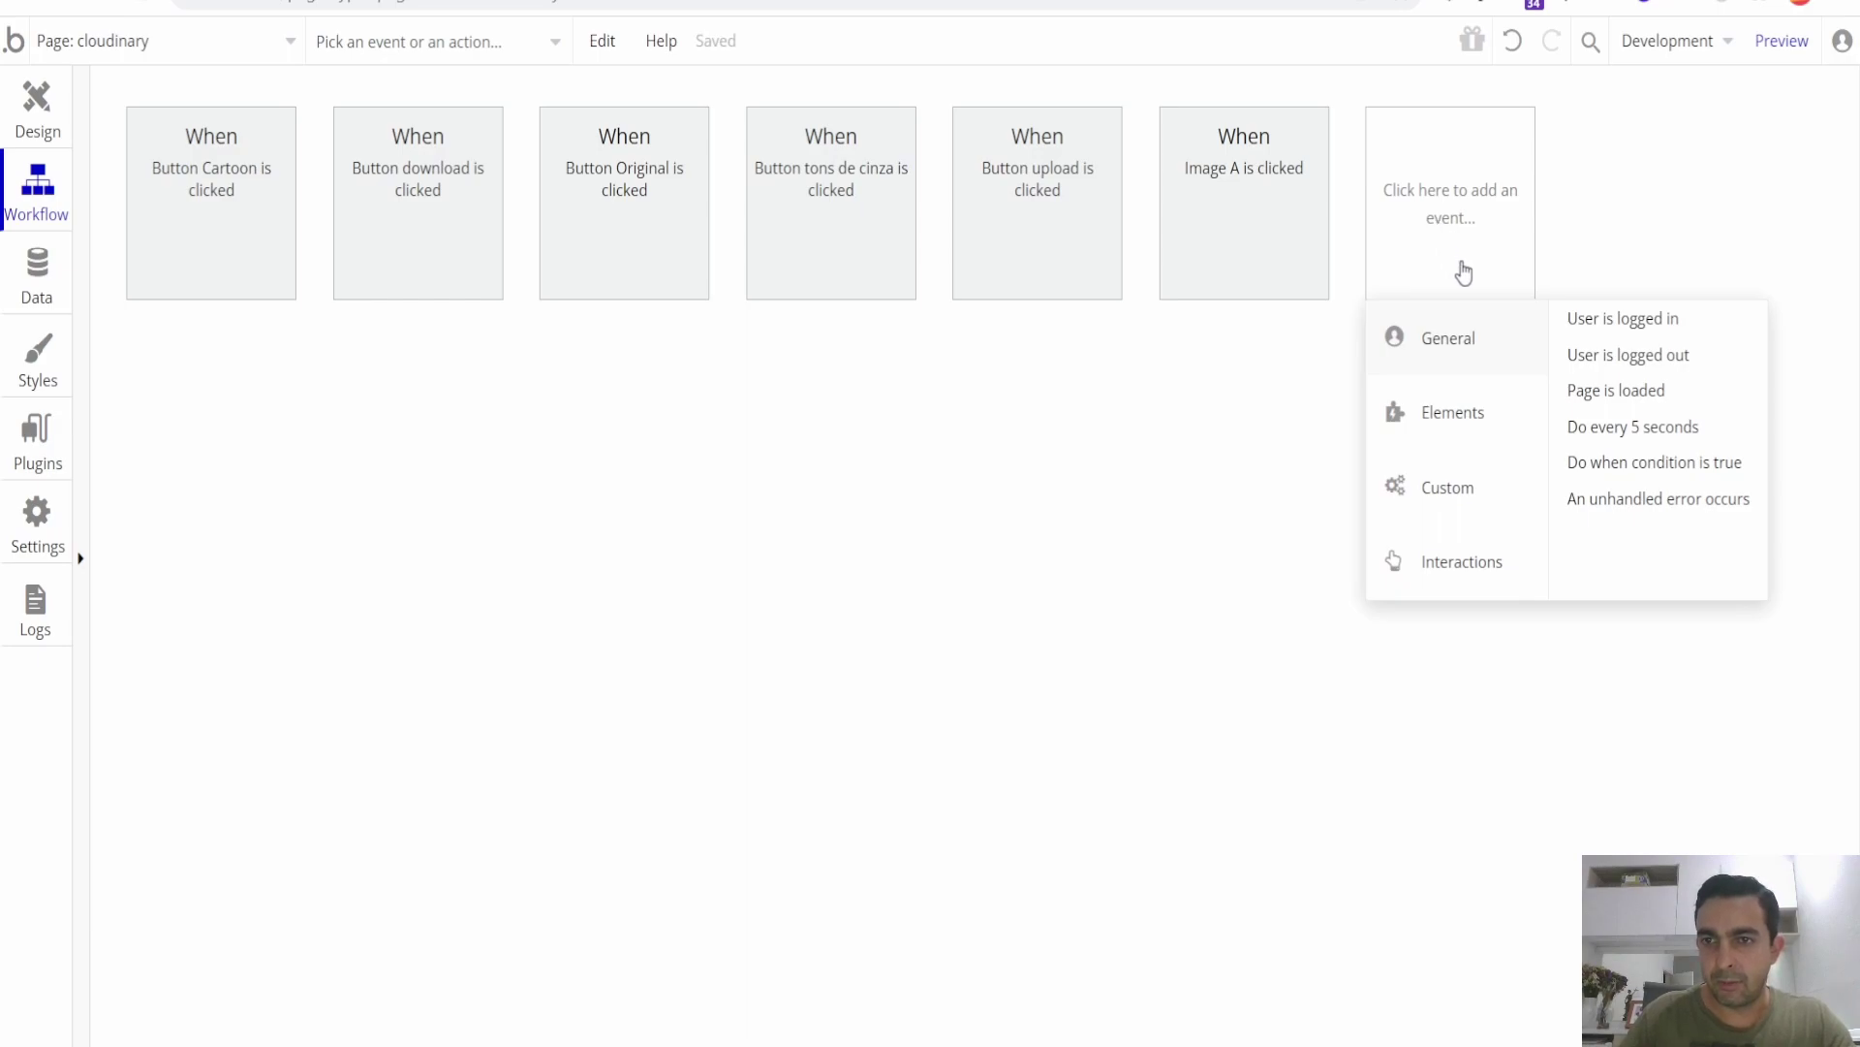
{"action": "left_click", "coordinate": [1275, 200]}
{"action": "left_click", "coordinate": [293, 397]}
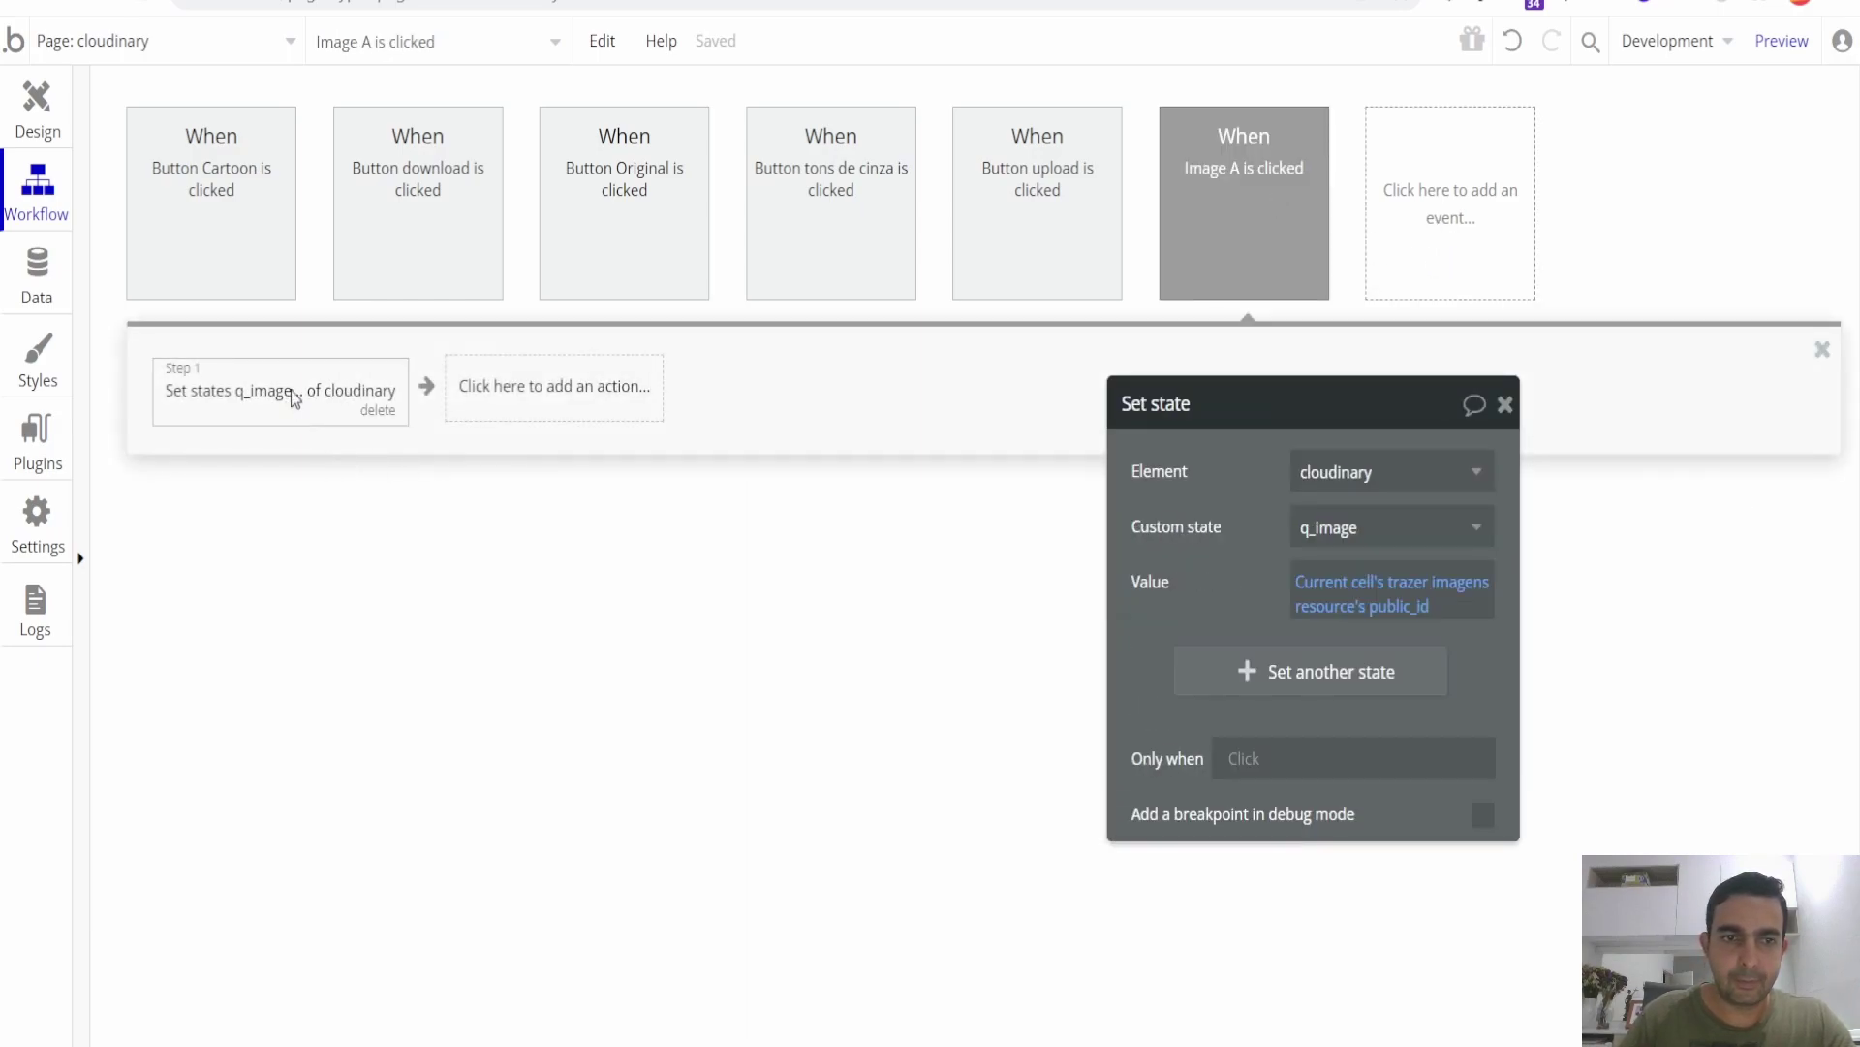
{"action": "left_click", "coordinate": [380, 411]}
Add a Set state action to the Image A click workflow, with the cloudinary page as its element.
{"action": "left_click", "coordinate": [1265, 201]}
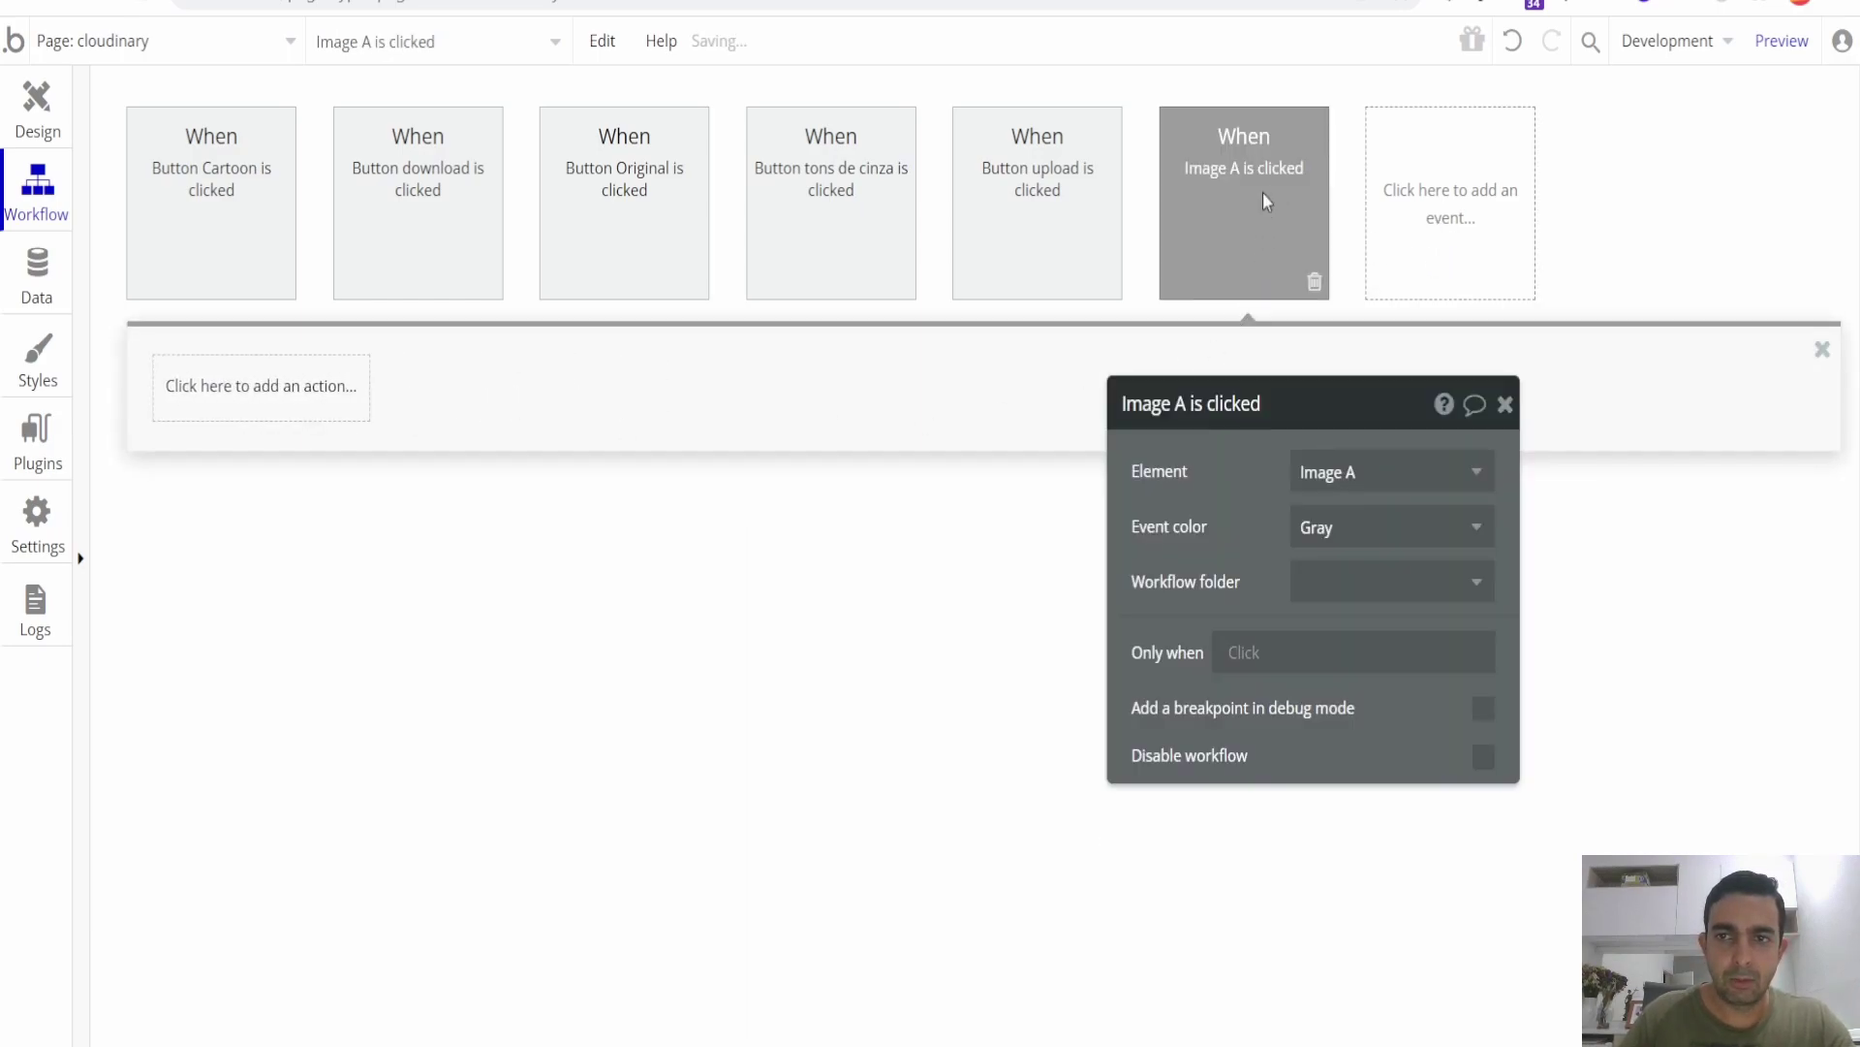
{"action": "left_click", "coordinate": [268, 411]}
{"action": "mouse_move", "coordinate": [279, 783]}
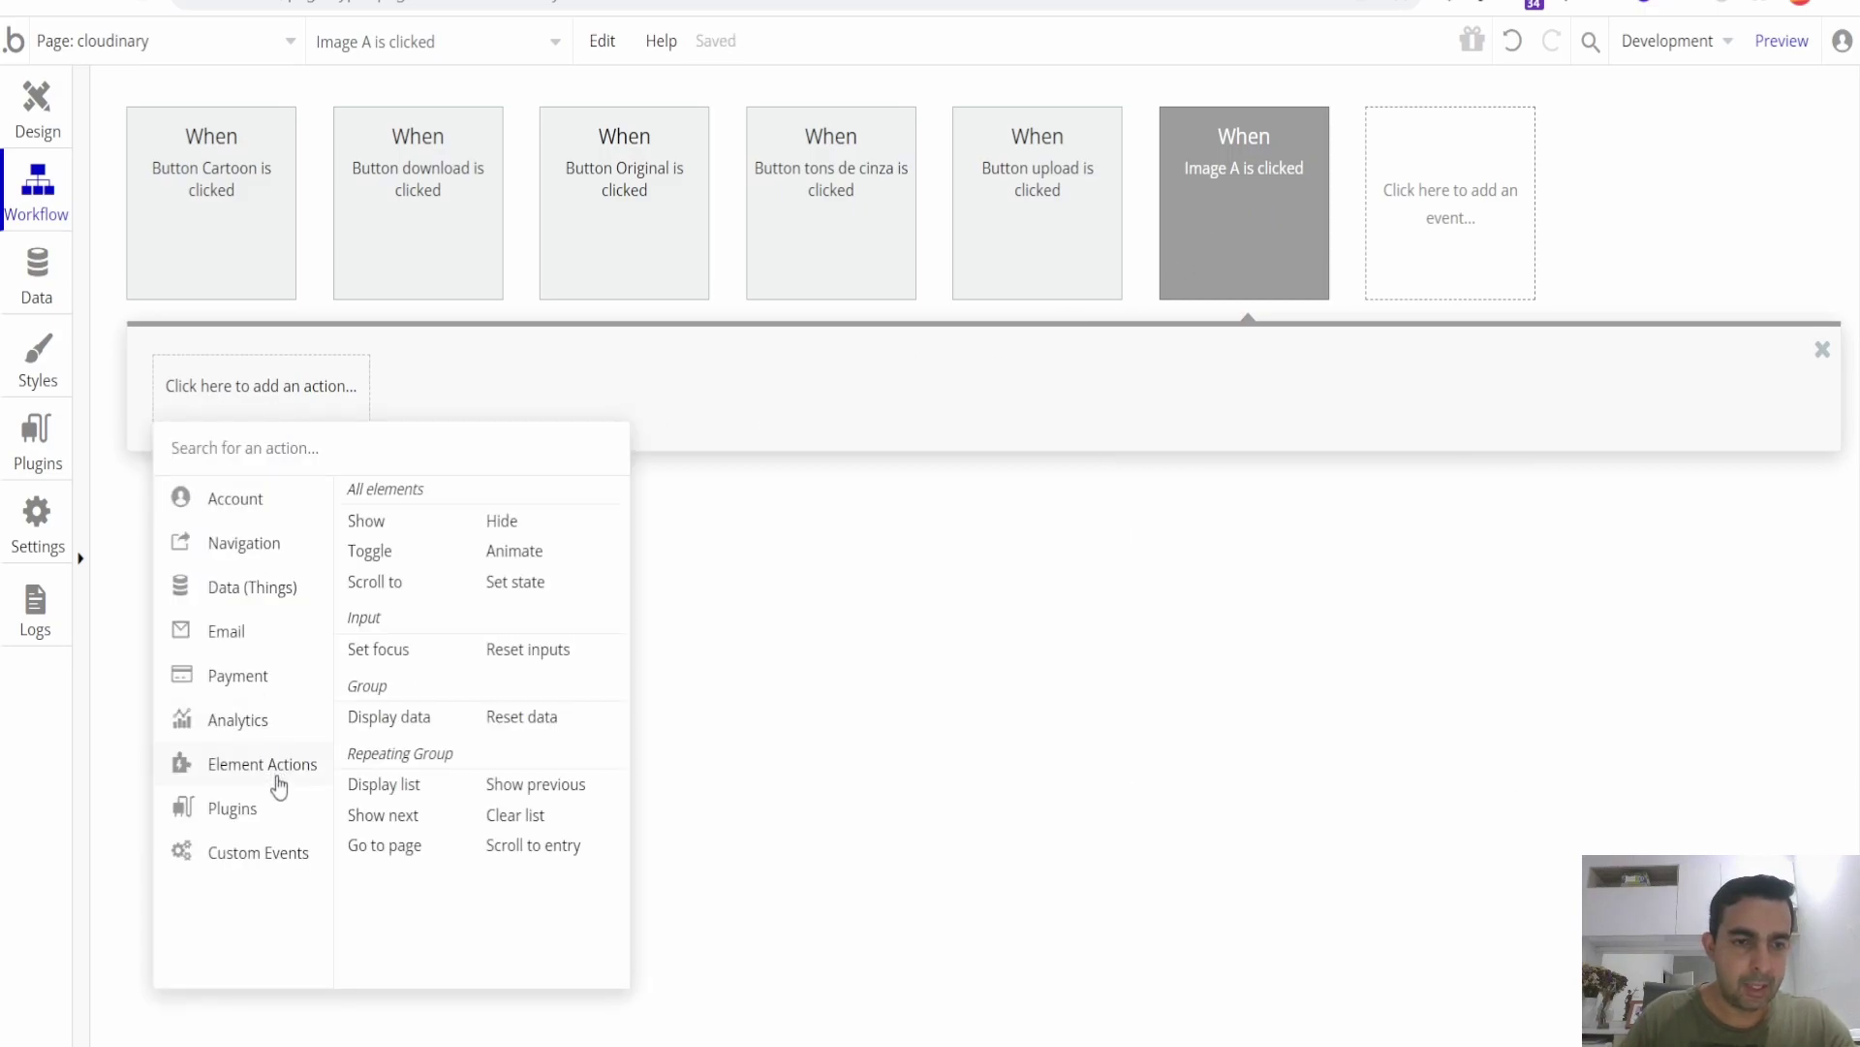
{"action": "left_click", "coordinate": [507, 585]}
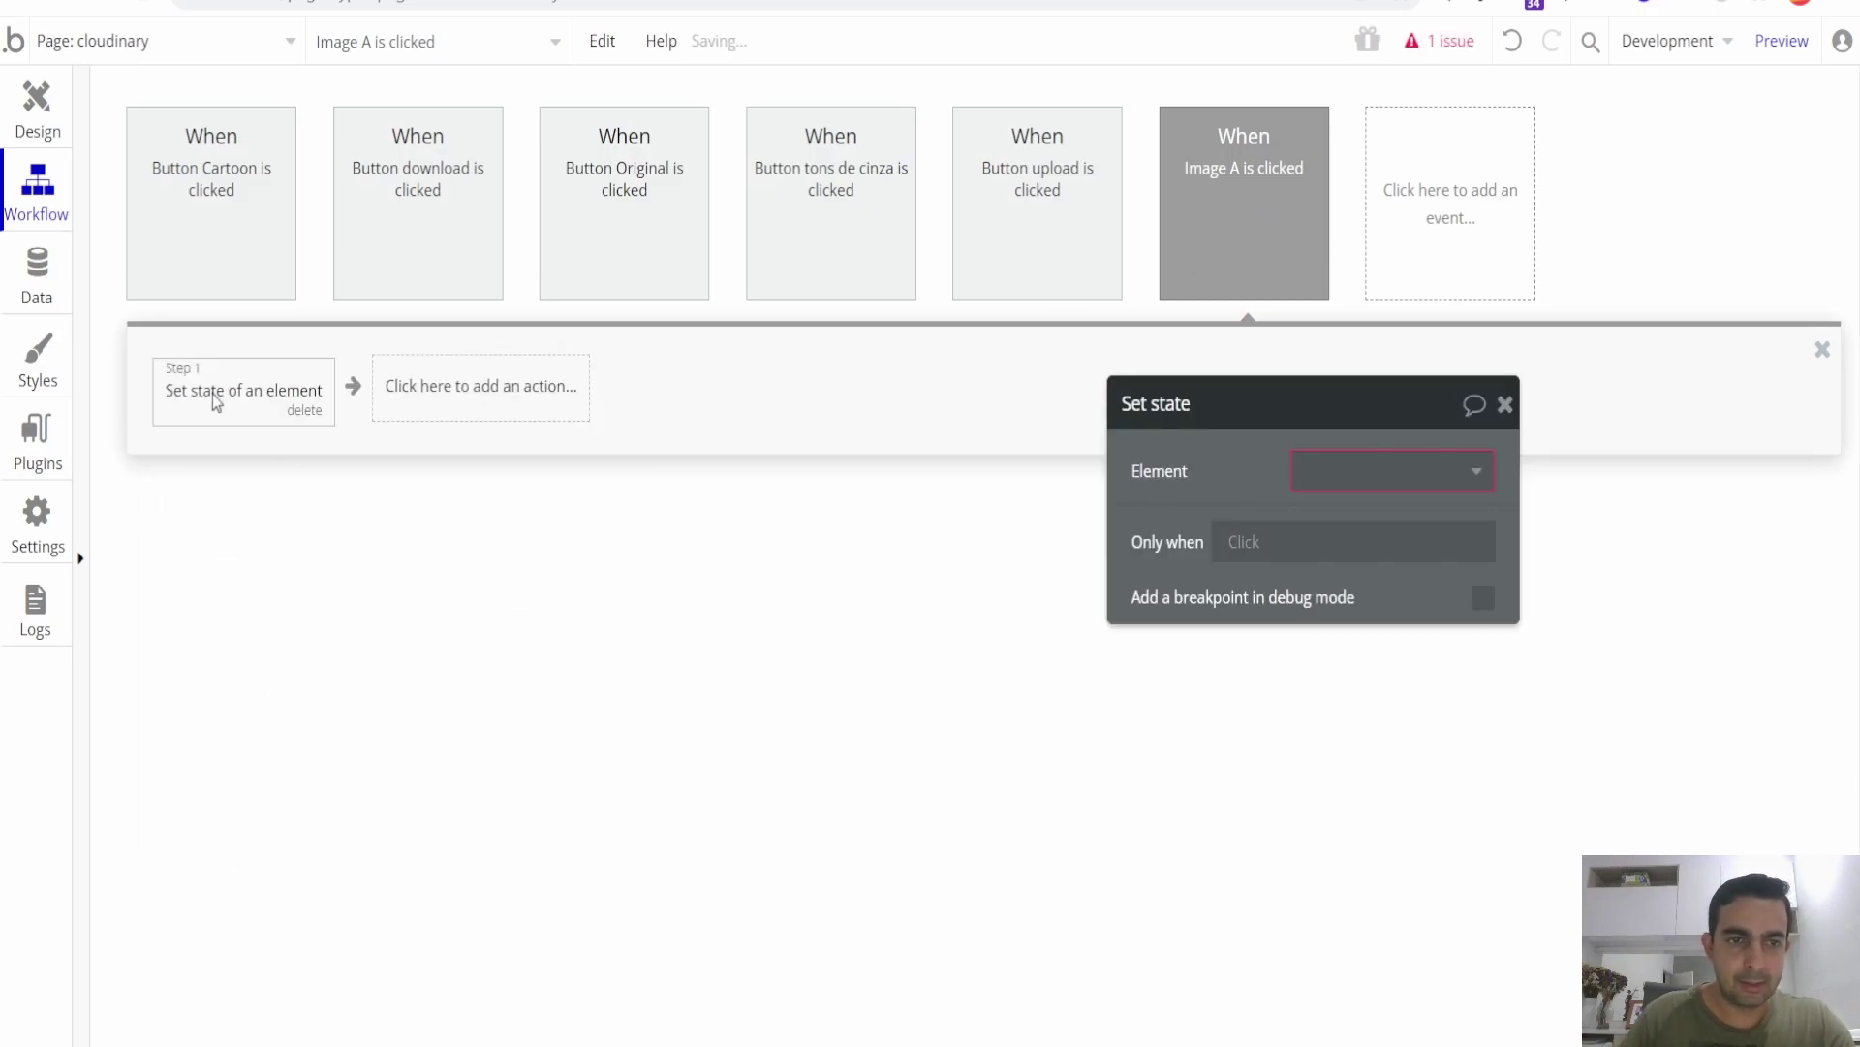
{"action": "left_click_drag", "start_coordinate": [1163, 480], "coordinate": [645, 370]}
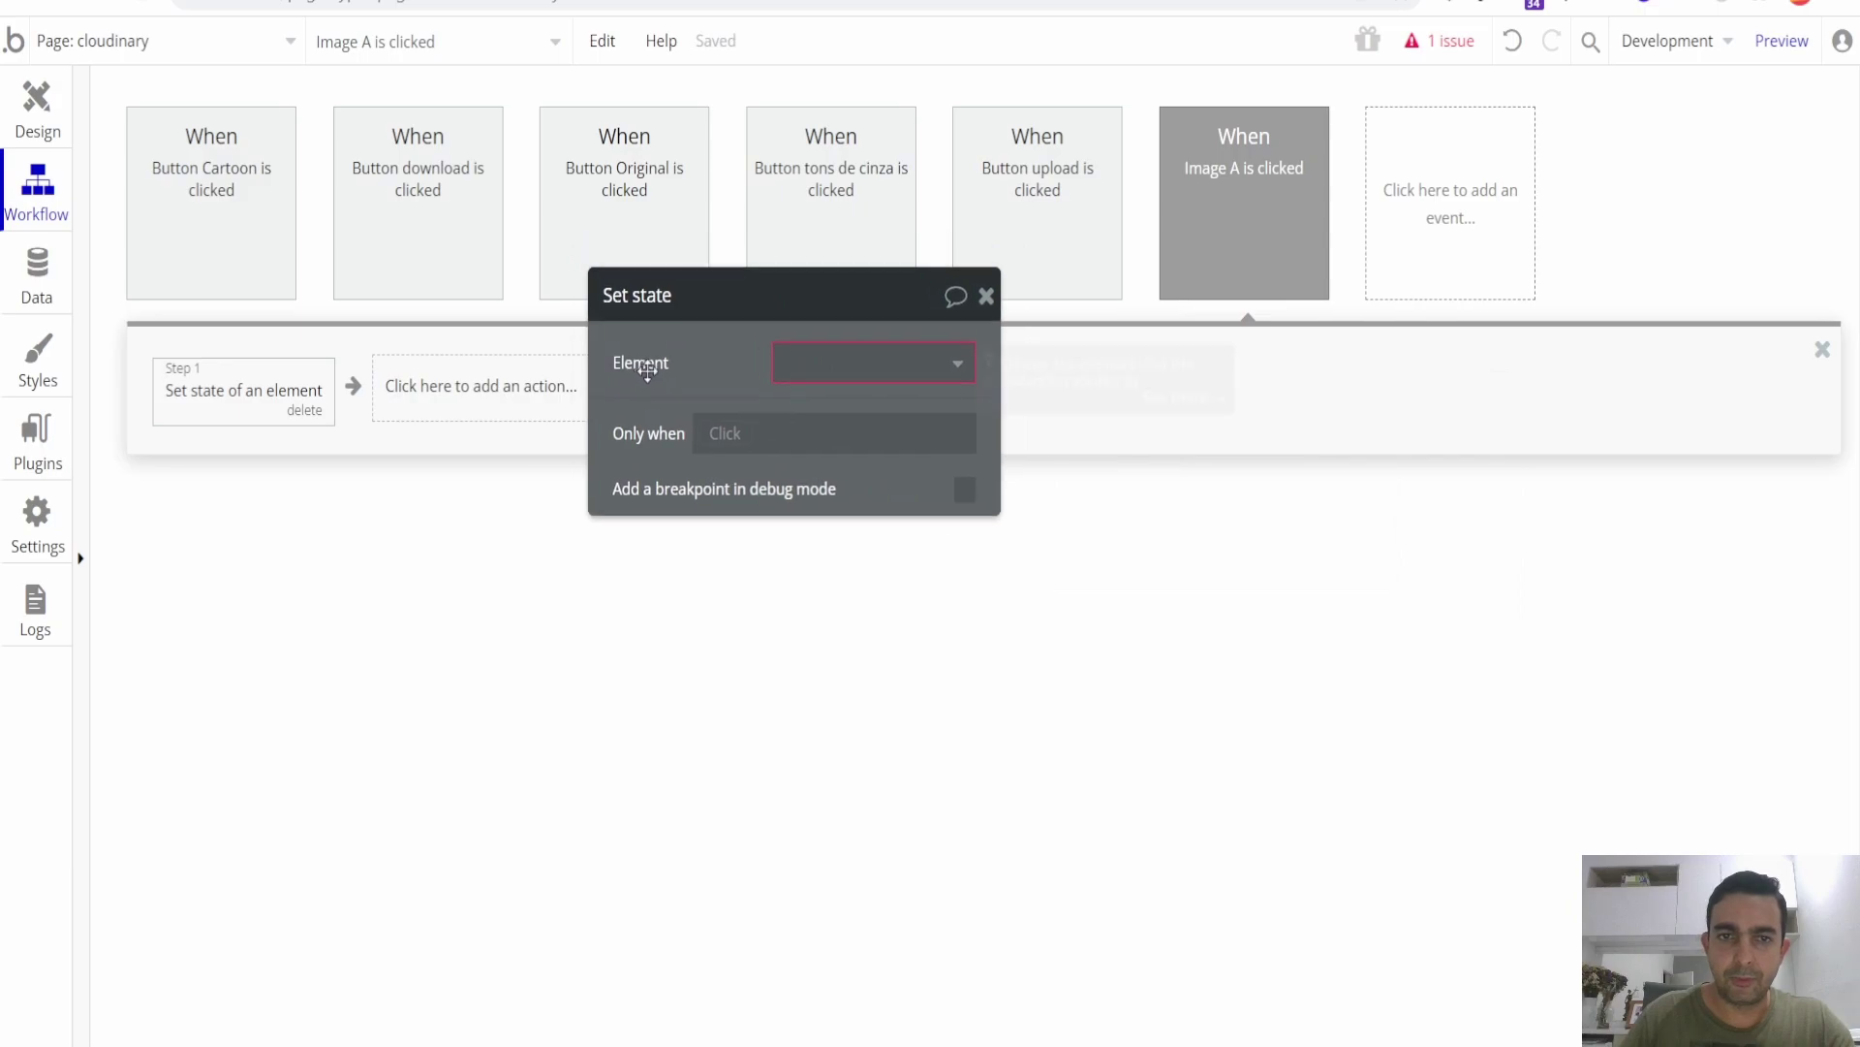
{"action": "left_click", "coordinate": [814, 367]}
{"action": "left_click", "coordinate": [841, 412]}
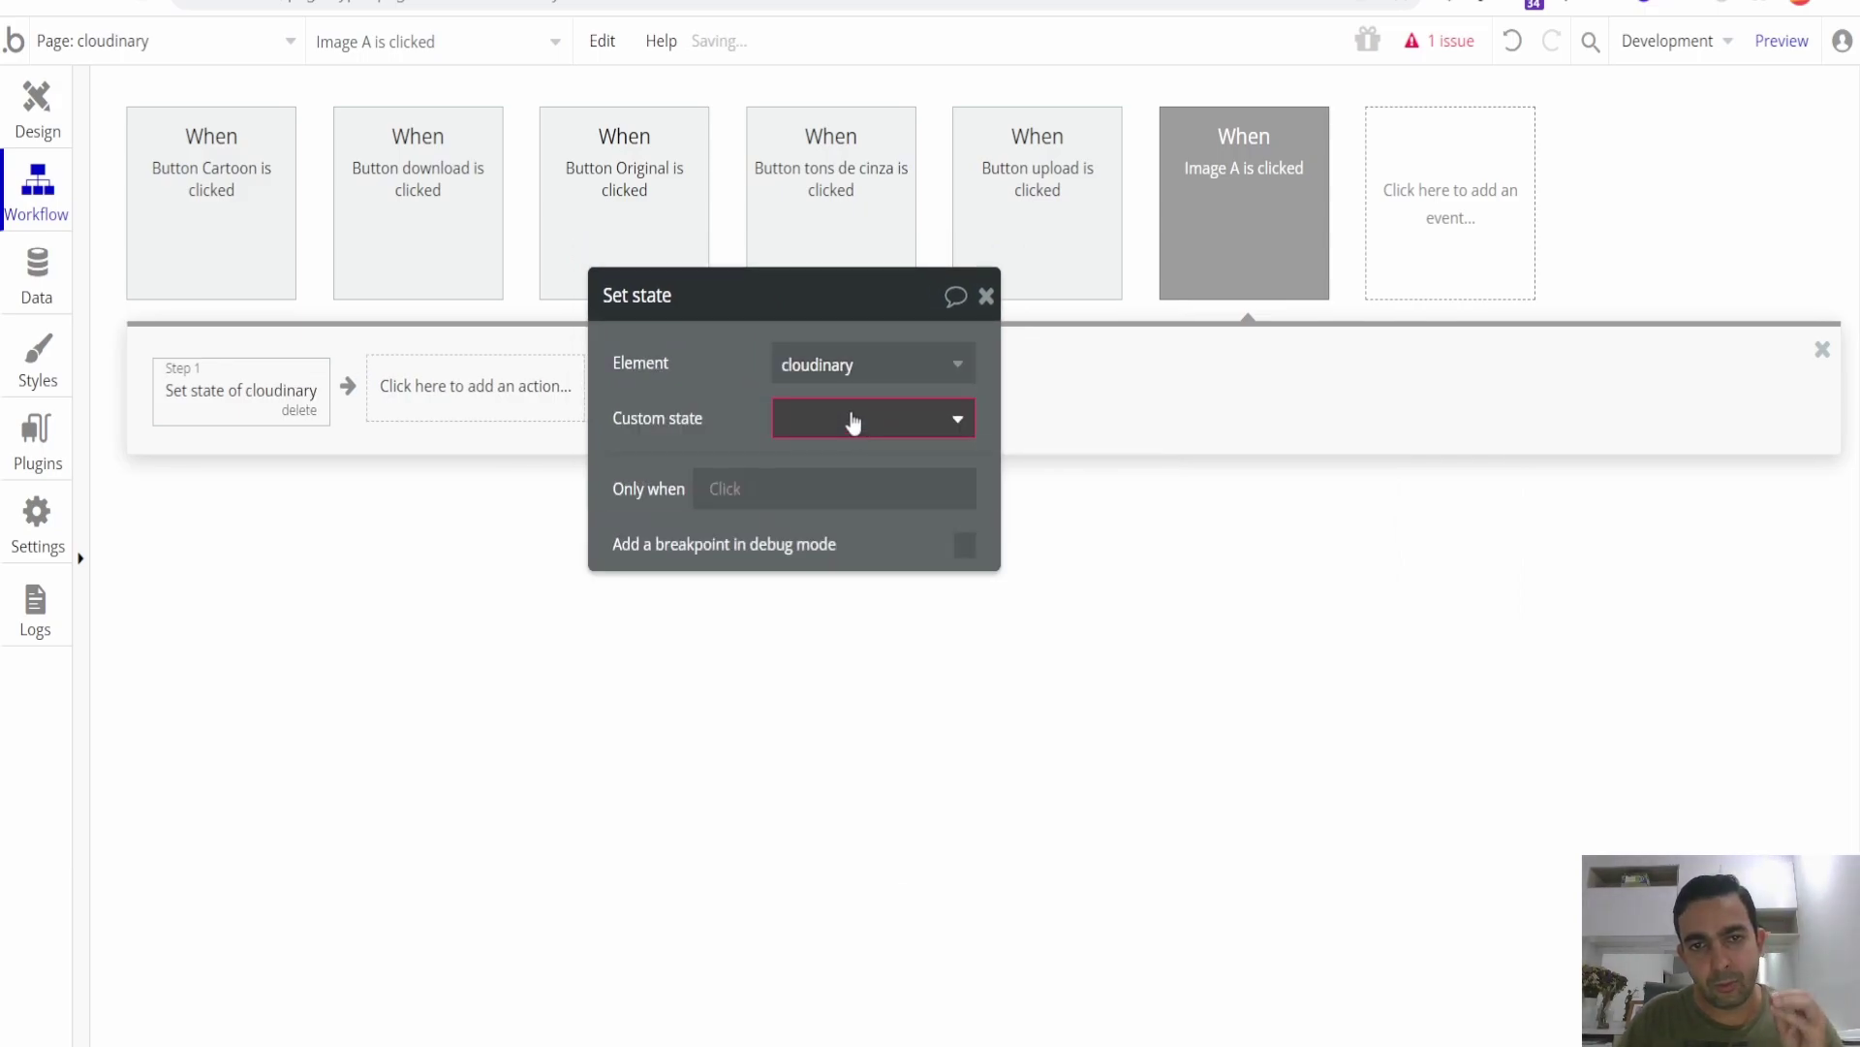
Choose the custom state q_image and set its value to Current cell's trazer imagens resource's public_id.
{"action": "left_click", "coordinate": [853, 419]}
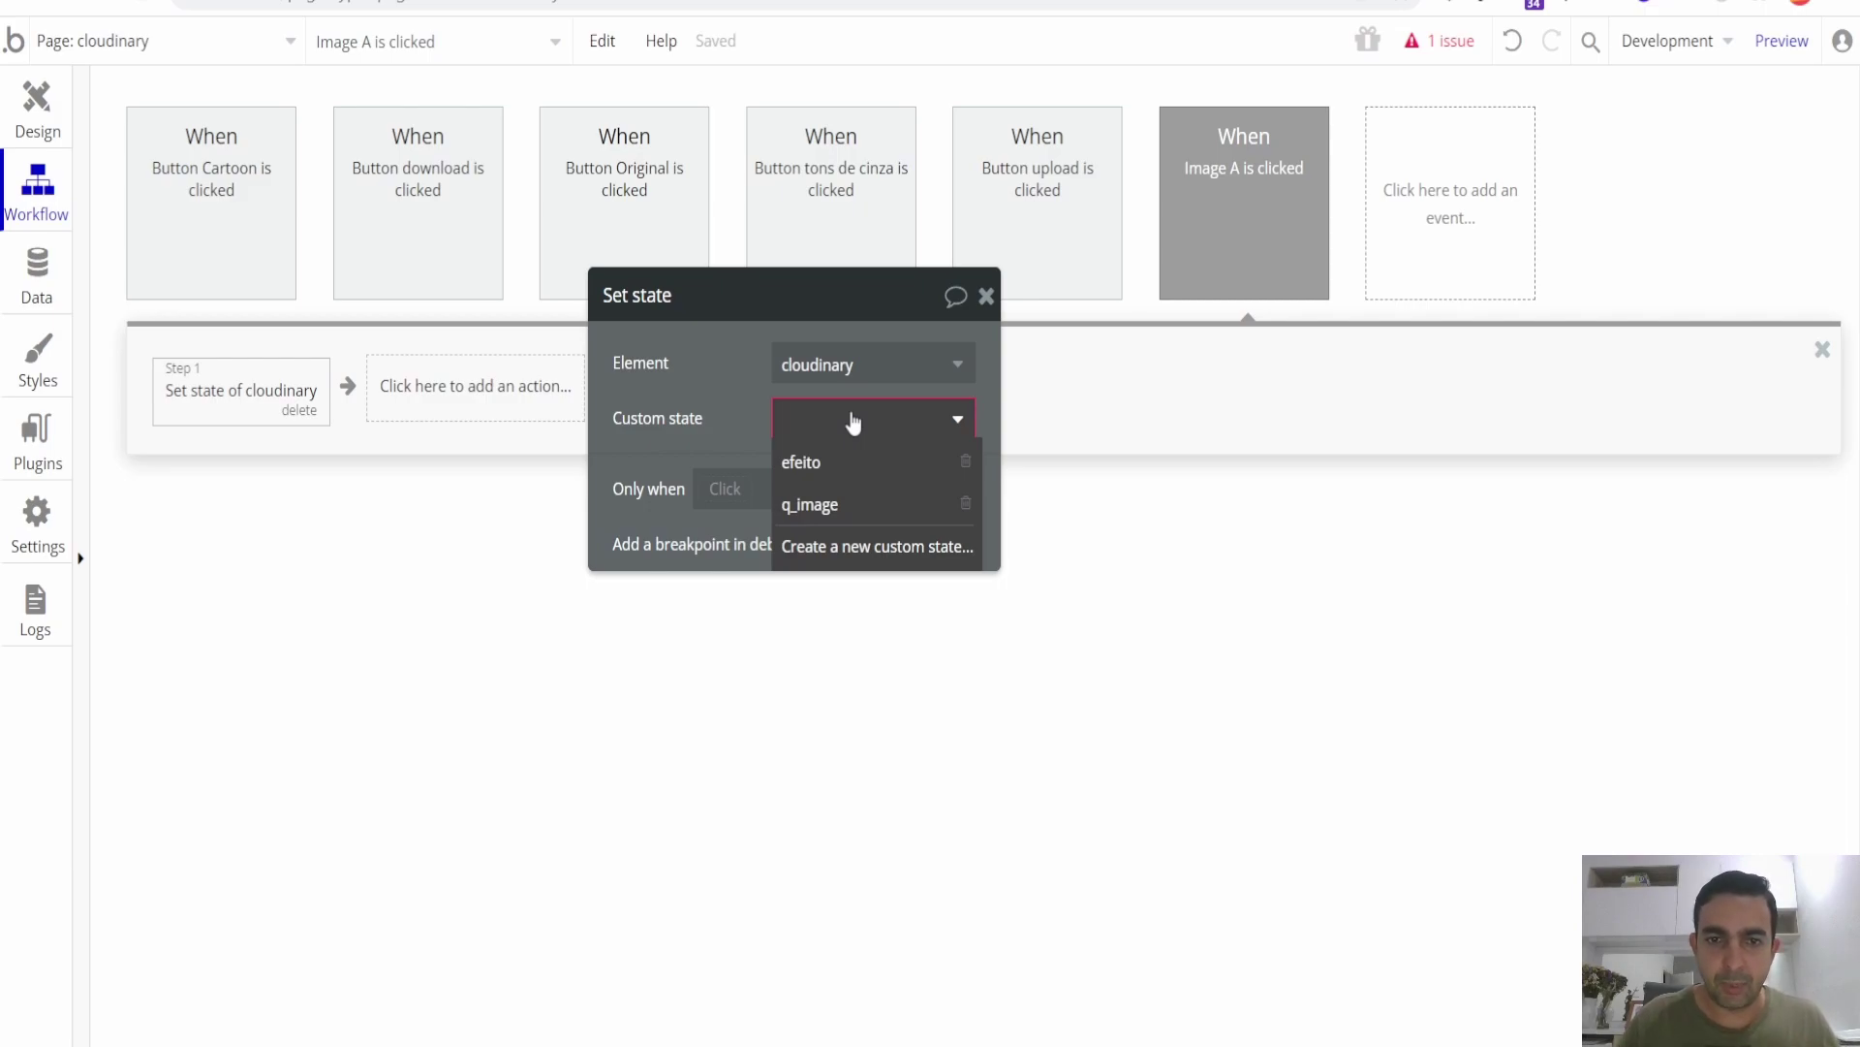
{"action": "left_click", "coordinate": [849, 512]}
{"action": "left_click", "coordinate": [845, 482]}
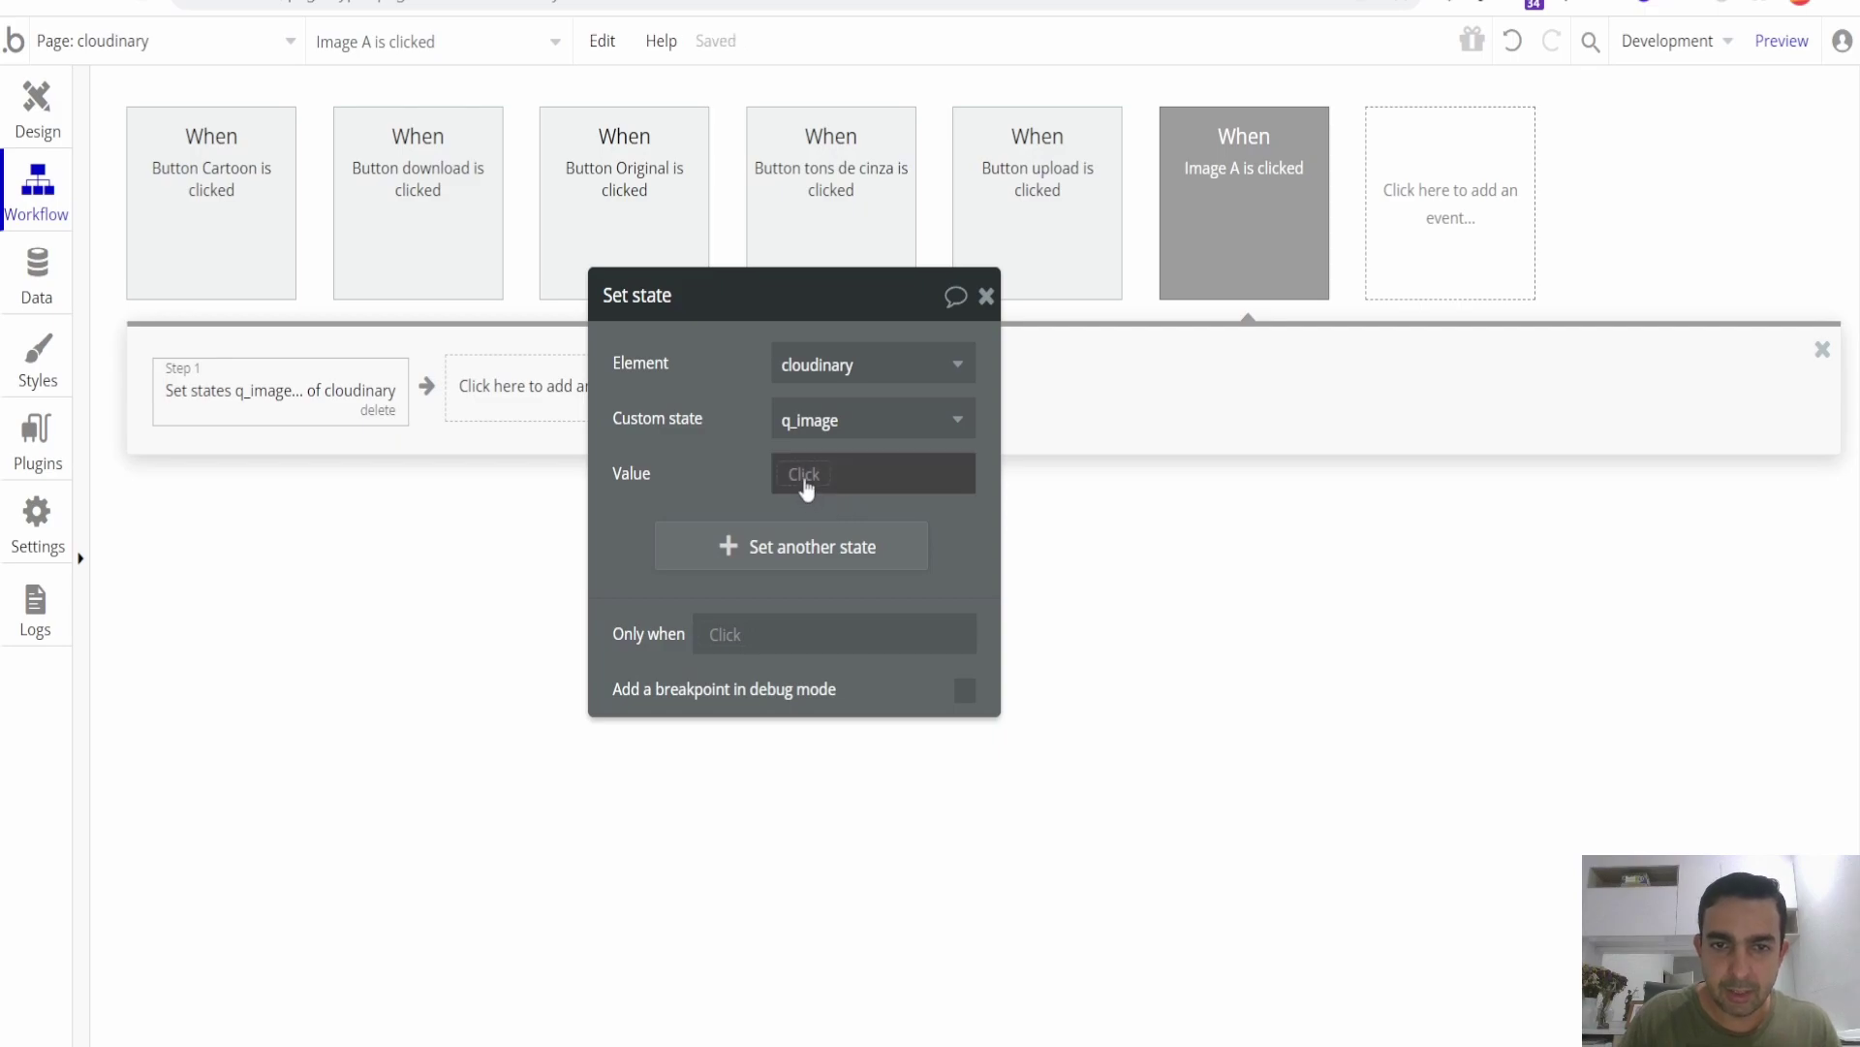
{"action": "left_click", "coordinate": [803, 547]}
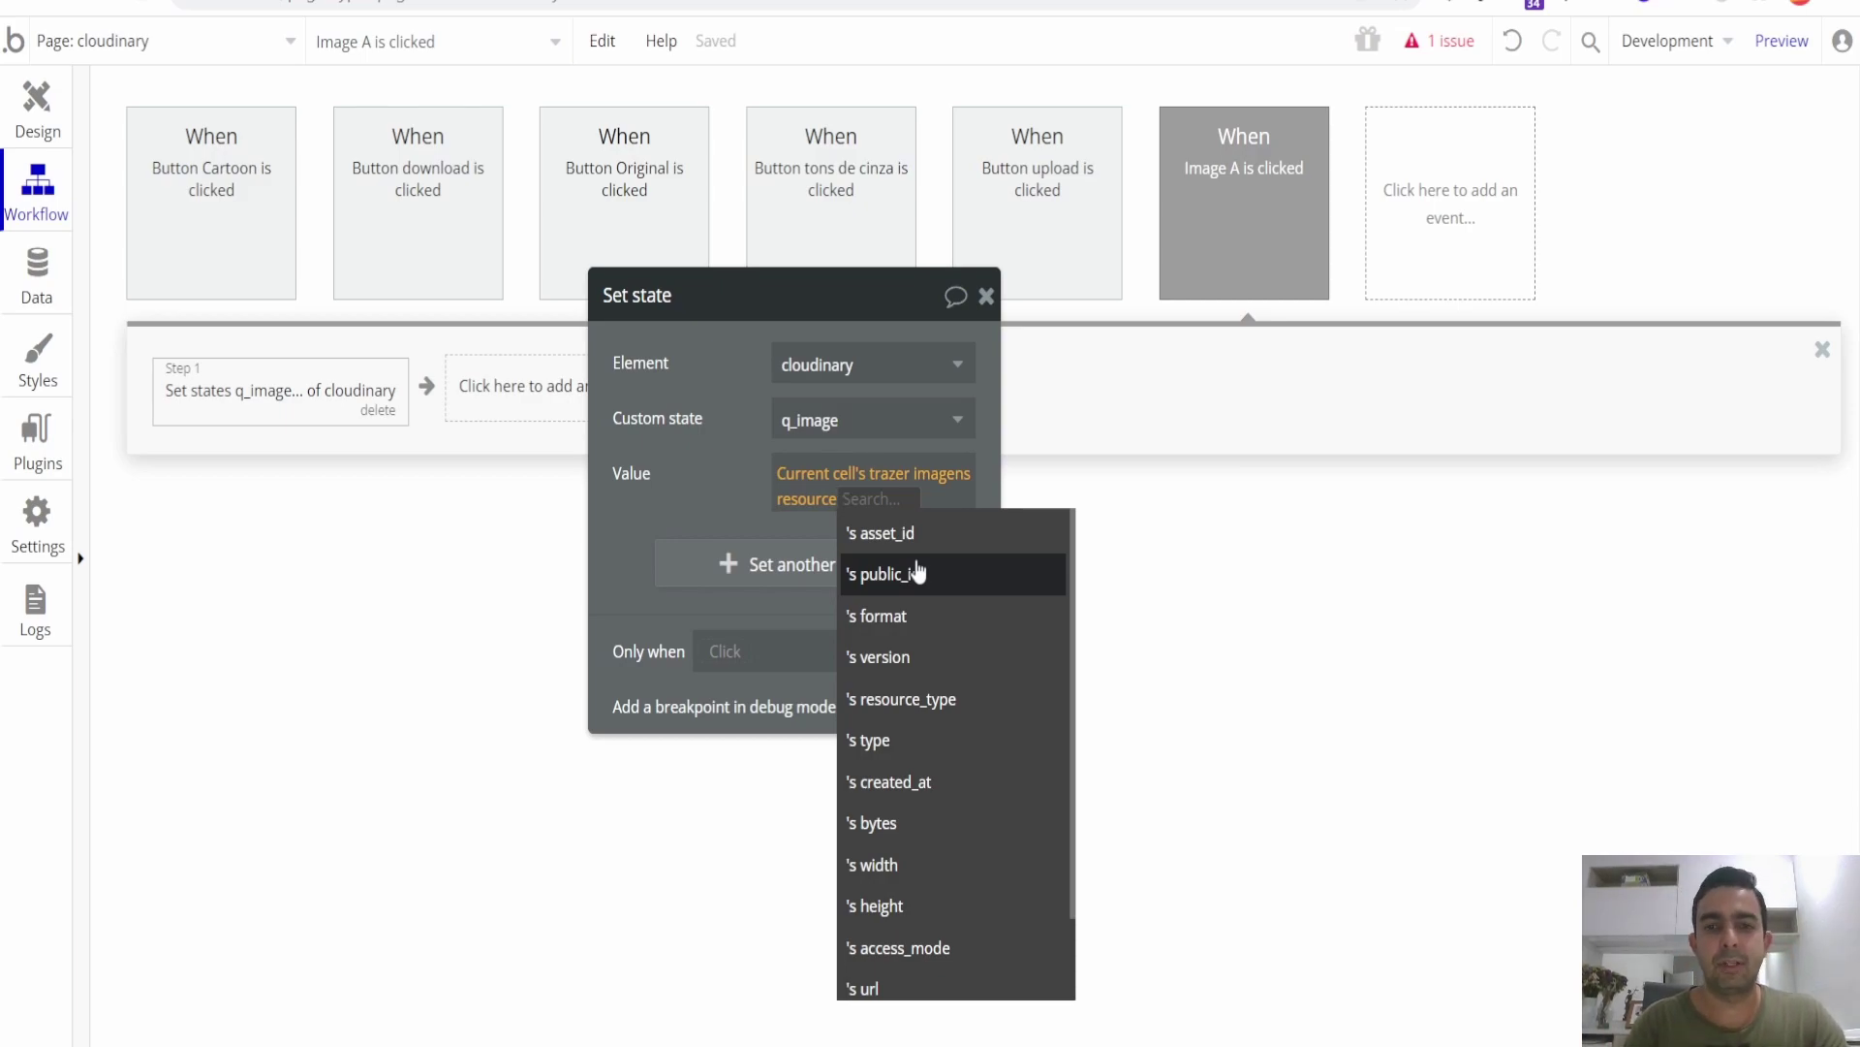
{"action": "scroll", "coordinate": [935, 606], "scroll_direction": "down", "scroll_amount": 1}
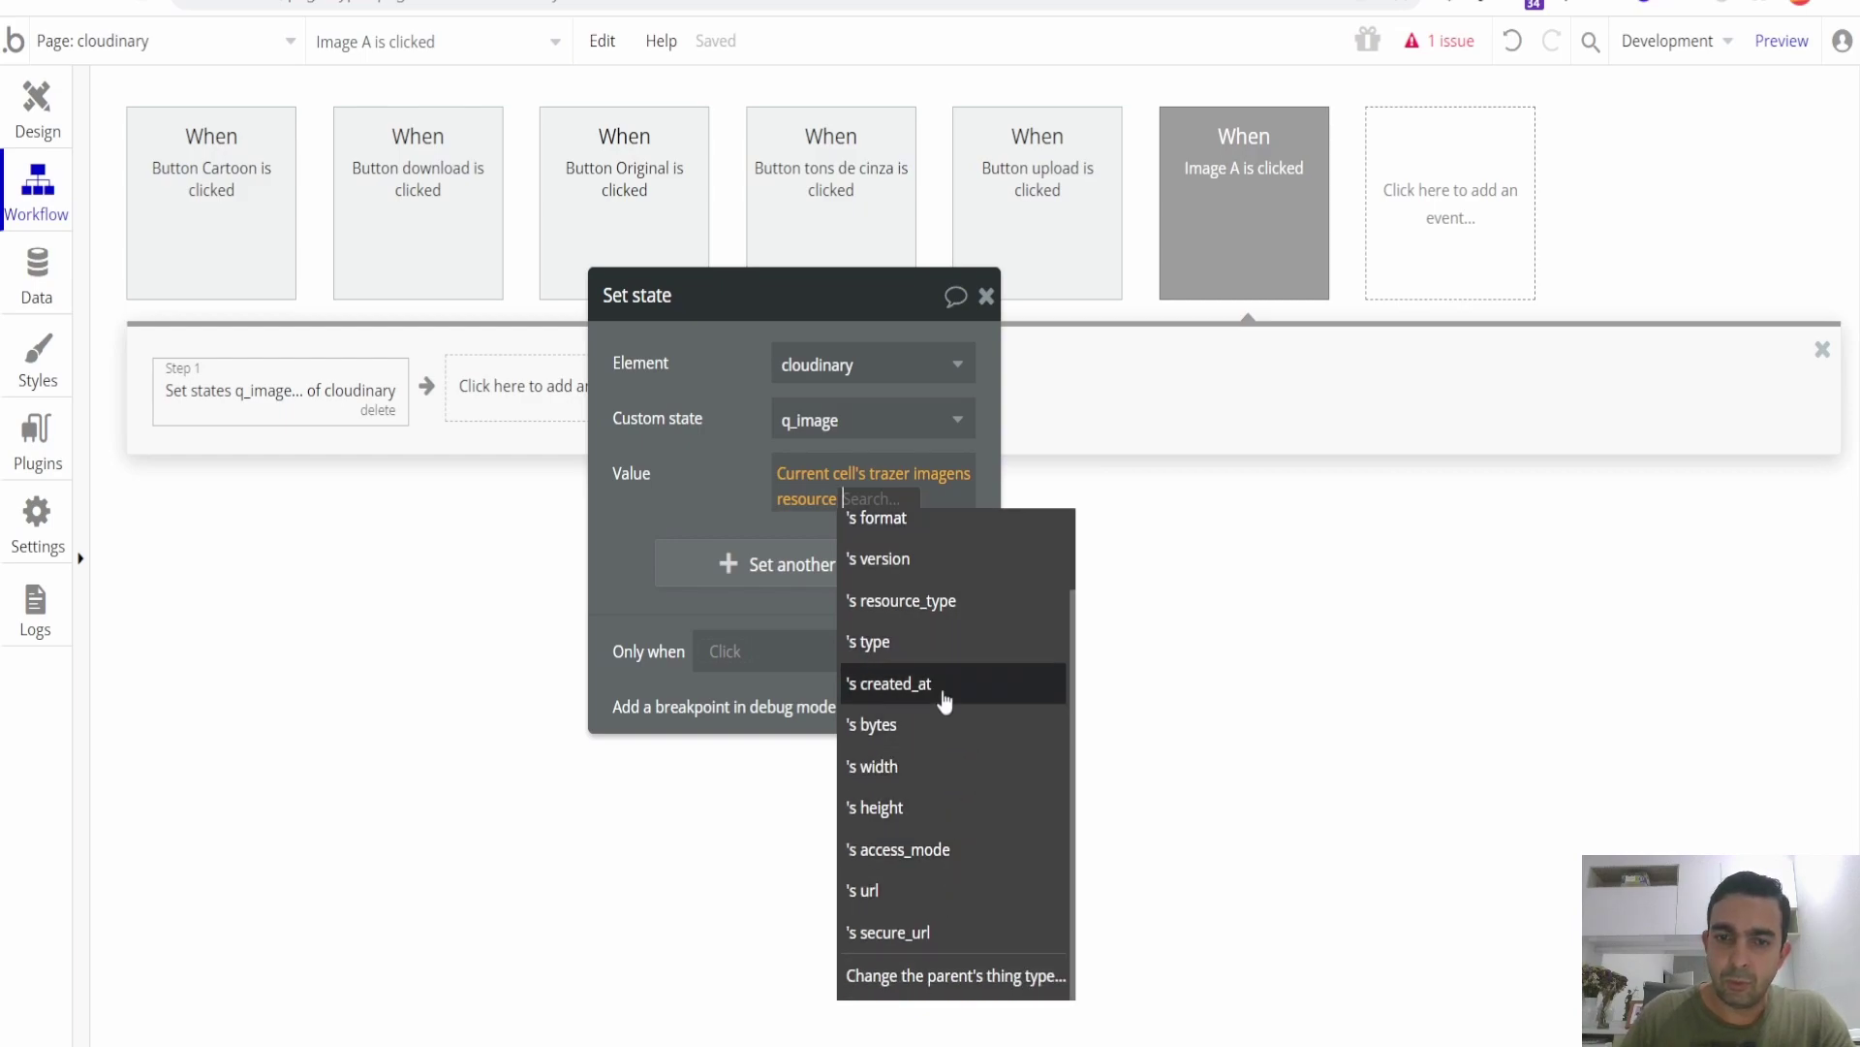
{"action": "scroll", "coordinate": [954, 678], "scroll_direction": "up", "scroll_amount": 1}
{"action": "left_click", "coordinate": [940, 573]}
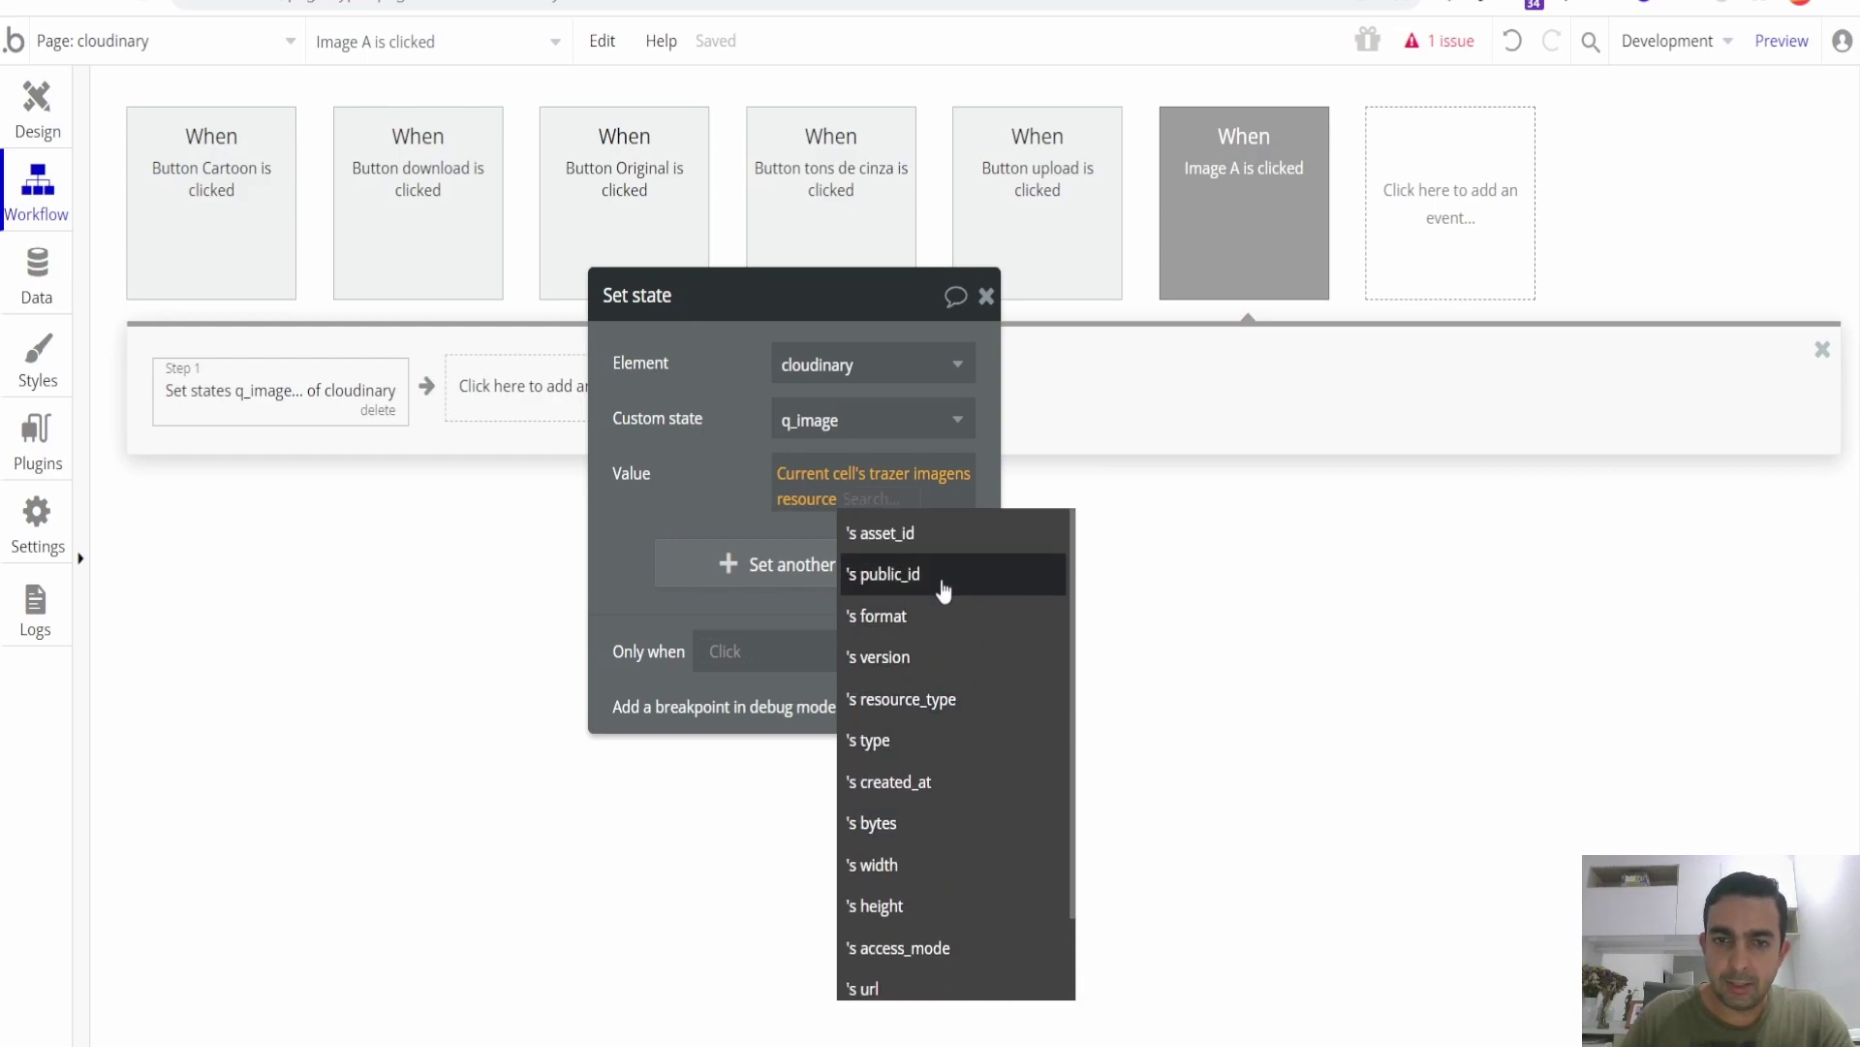
{"action": "left_click", "coordinate": [639, 426]}
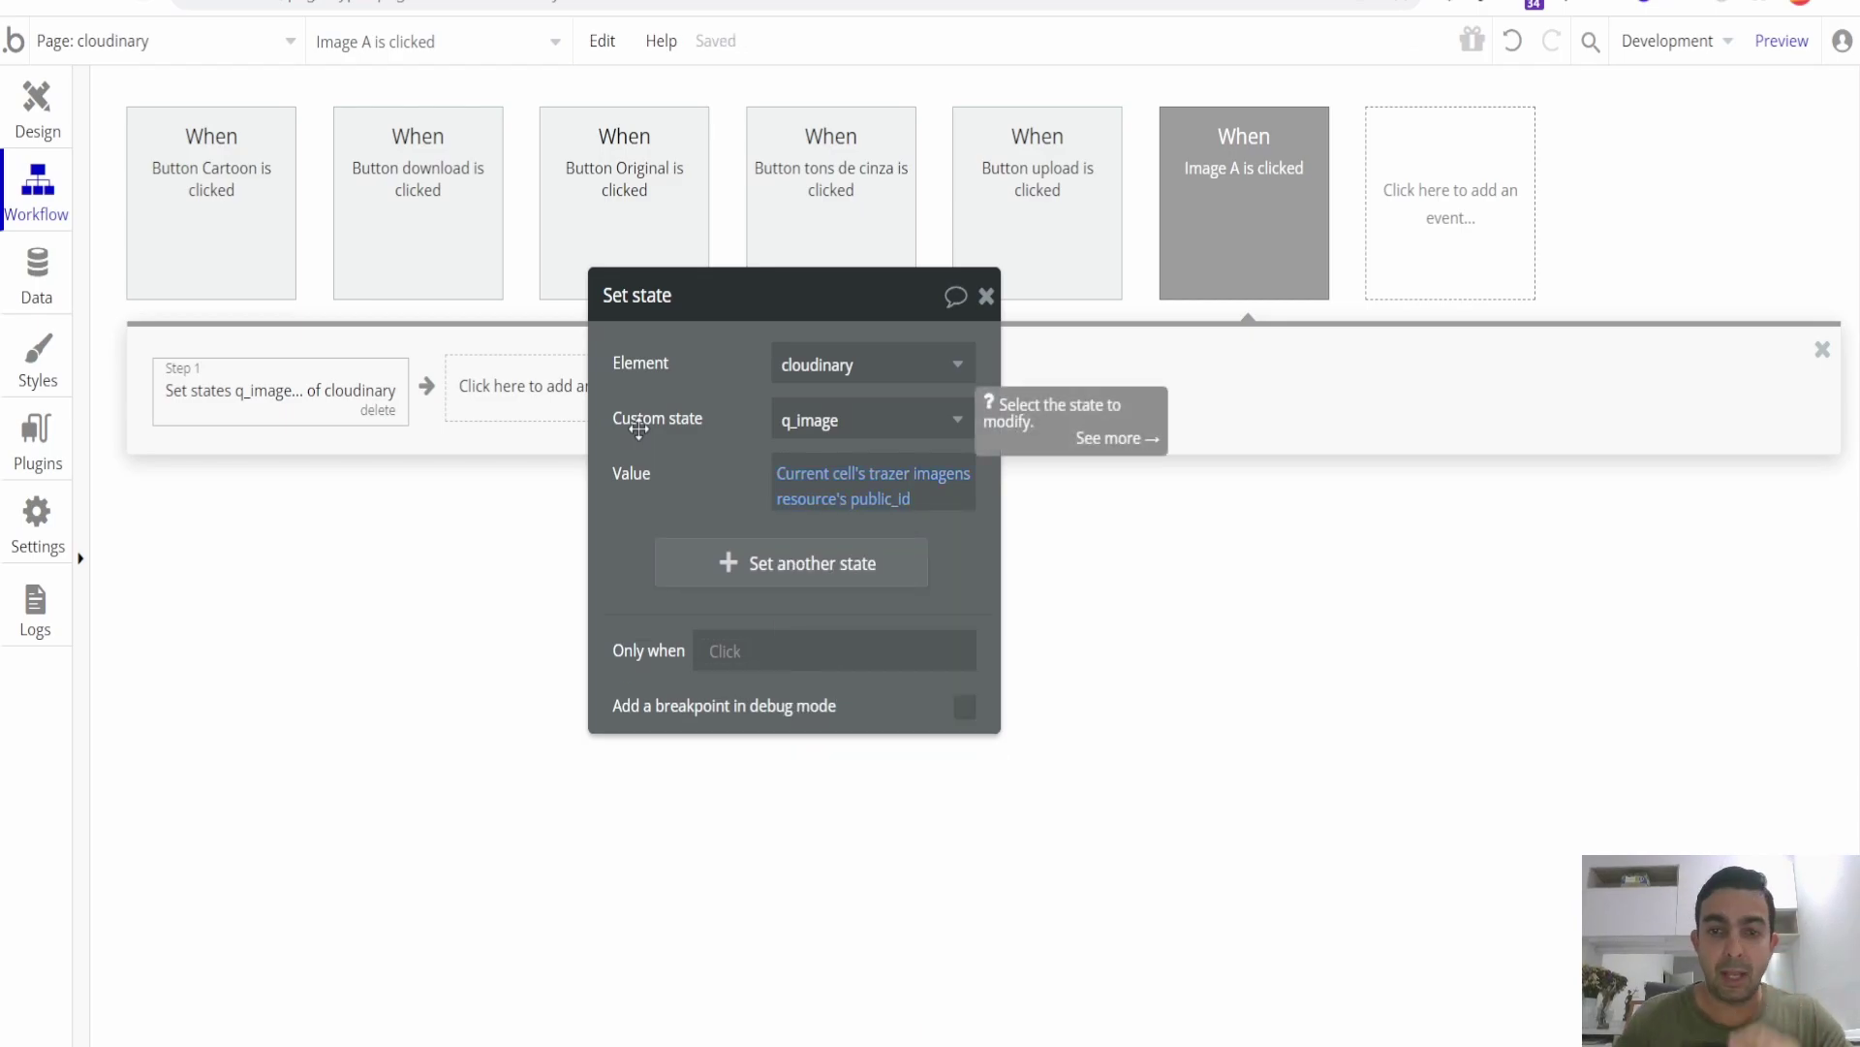
Check the image name in the documentation's pixelate example URL, return to the page design and switch to the app preview.
{"action": "left_click", "coordinate": [1090, 3]}
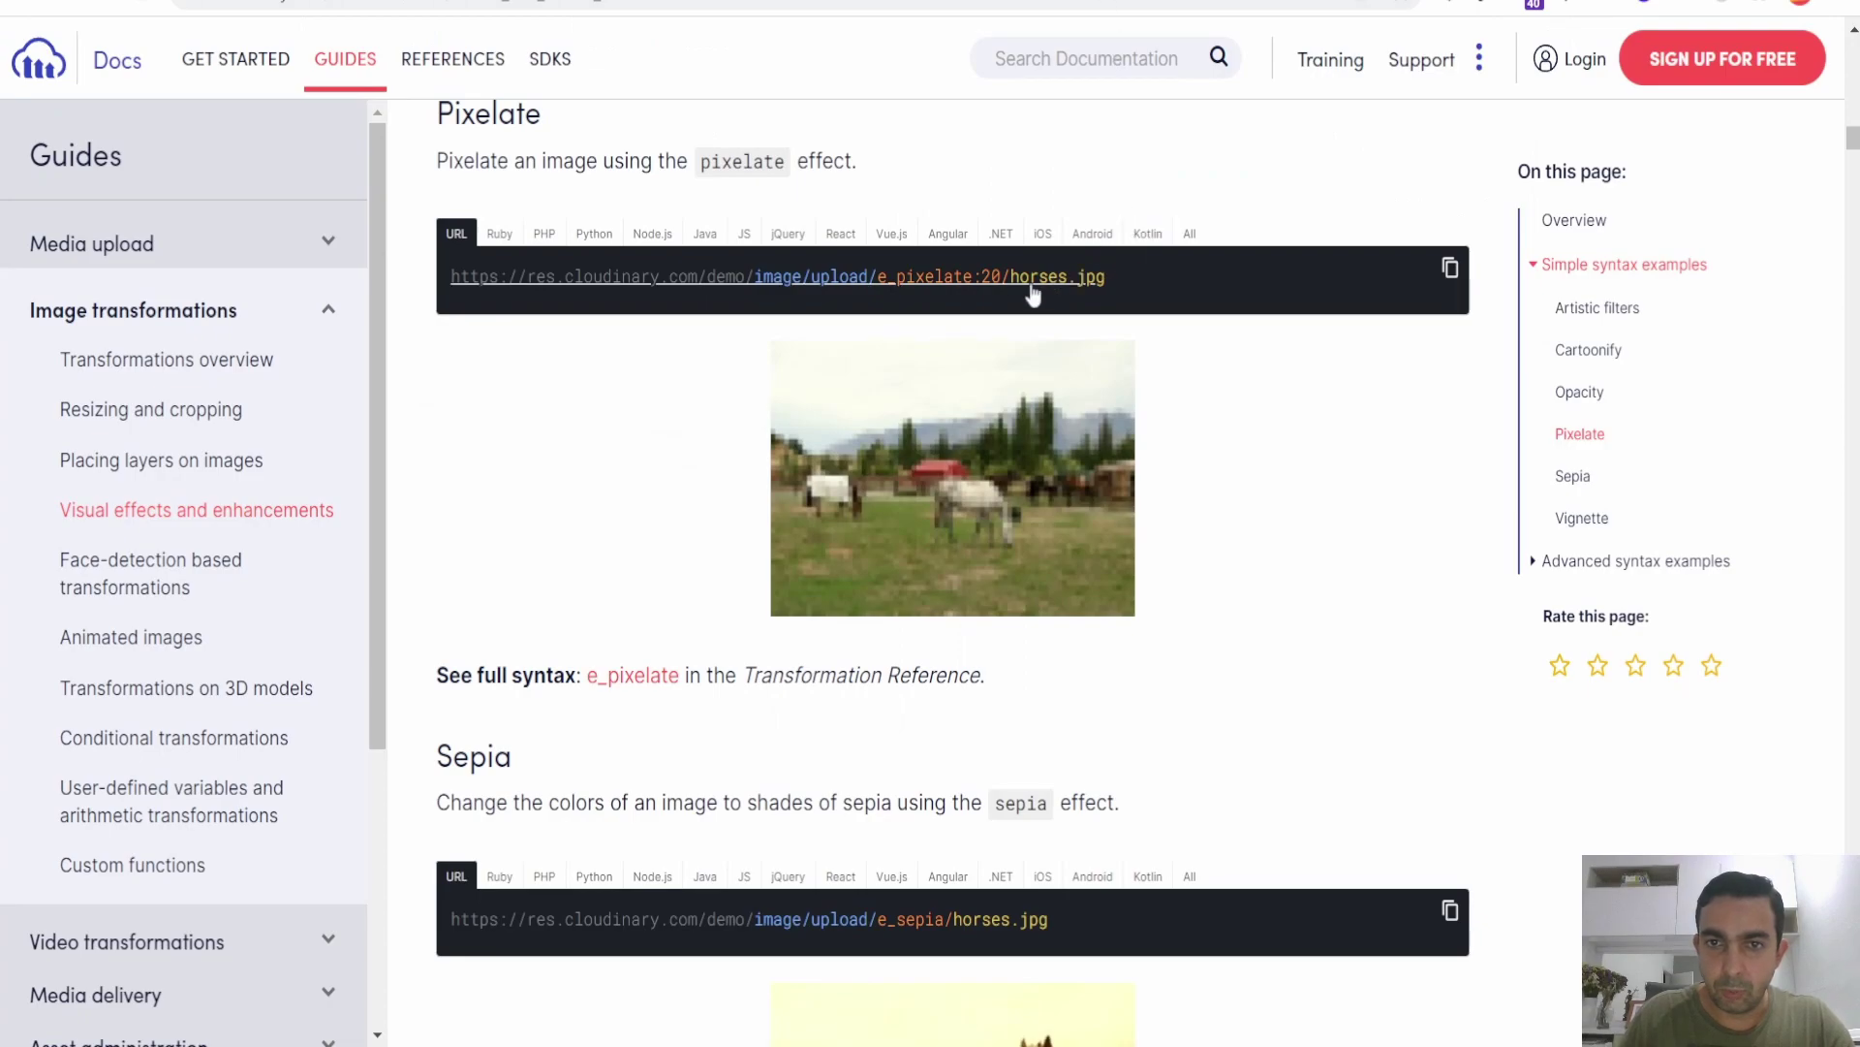
{"action": "left_click_drag", "start_coordinate": [1013, 302], "coordinate": [518, 34]}
{"action": "left_click", "coordinate": [71, 92]}
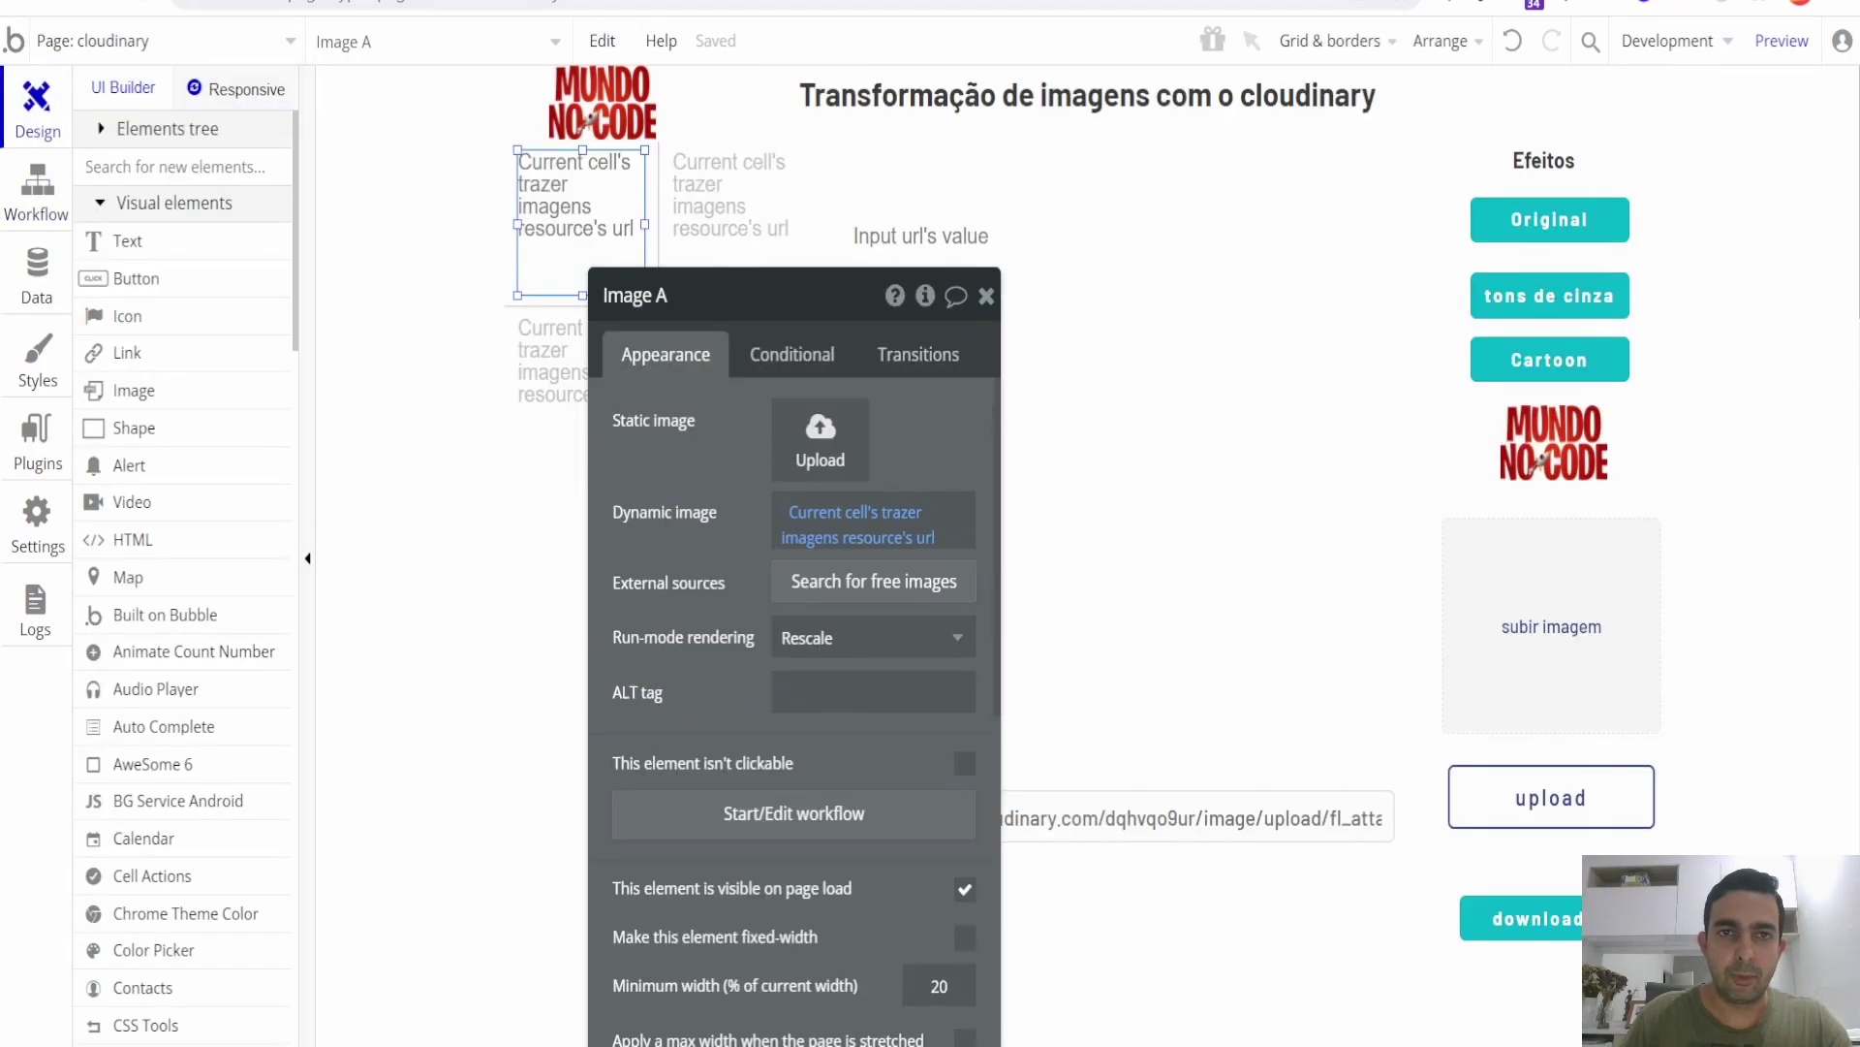
{"action": "key", "text": "ctrl+Tab"}
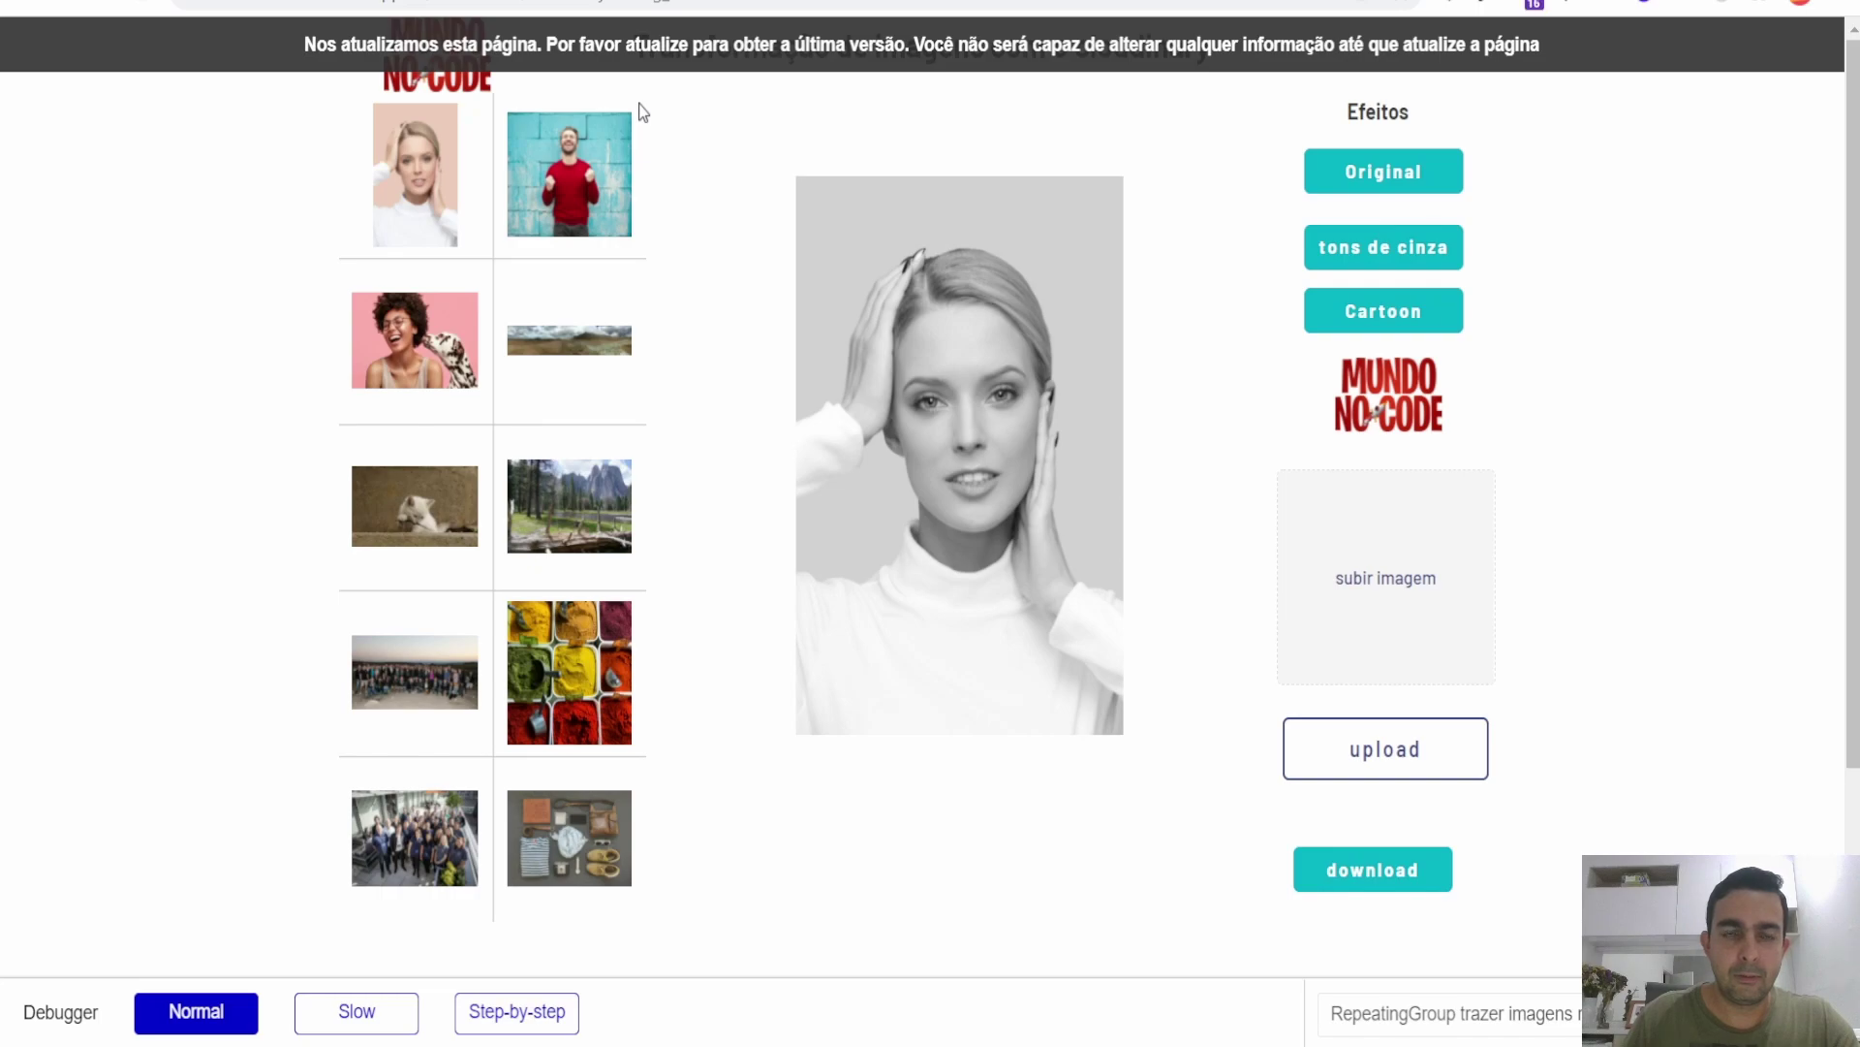
Reload the app preview and display the man in the red sweater, followed by the blonde woman's image.
{"action": "key", "text": "F5"}
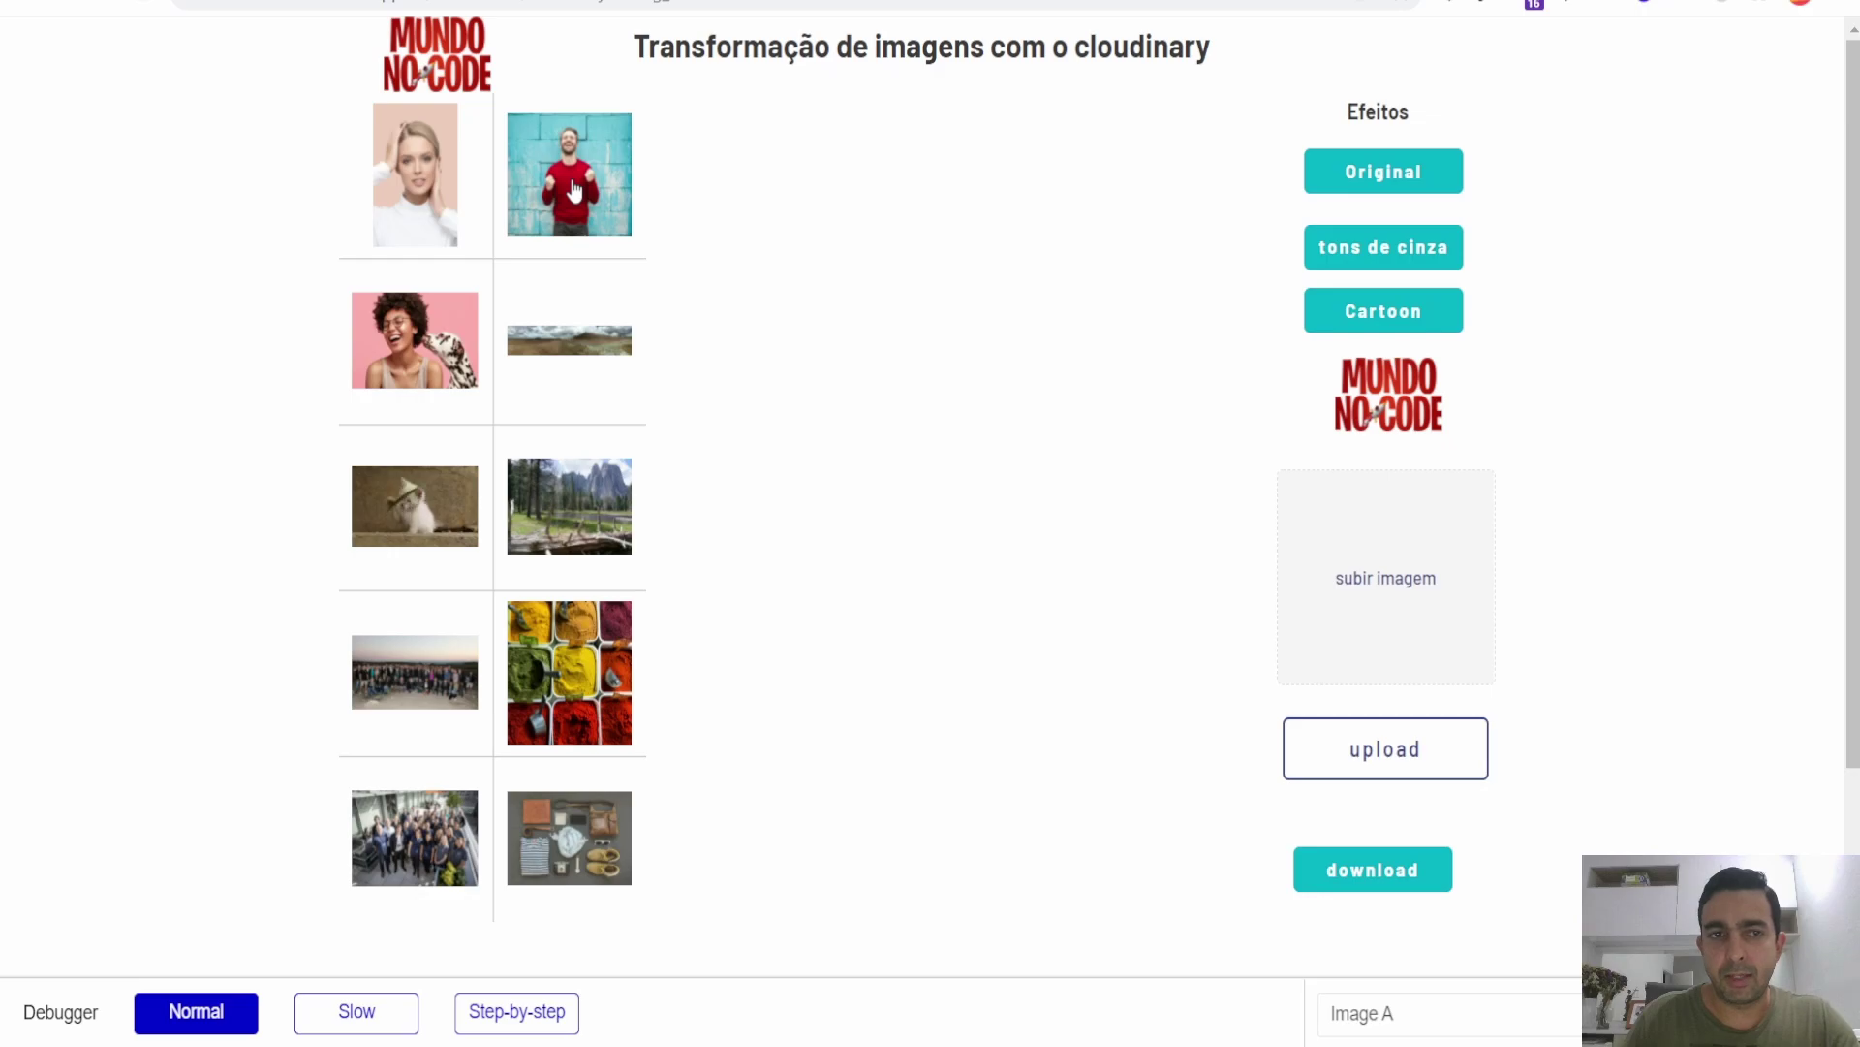
{"action": "left_click", "coordinate": [574, 191]}
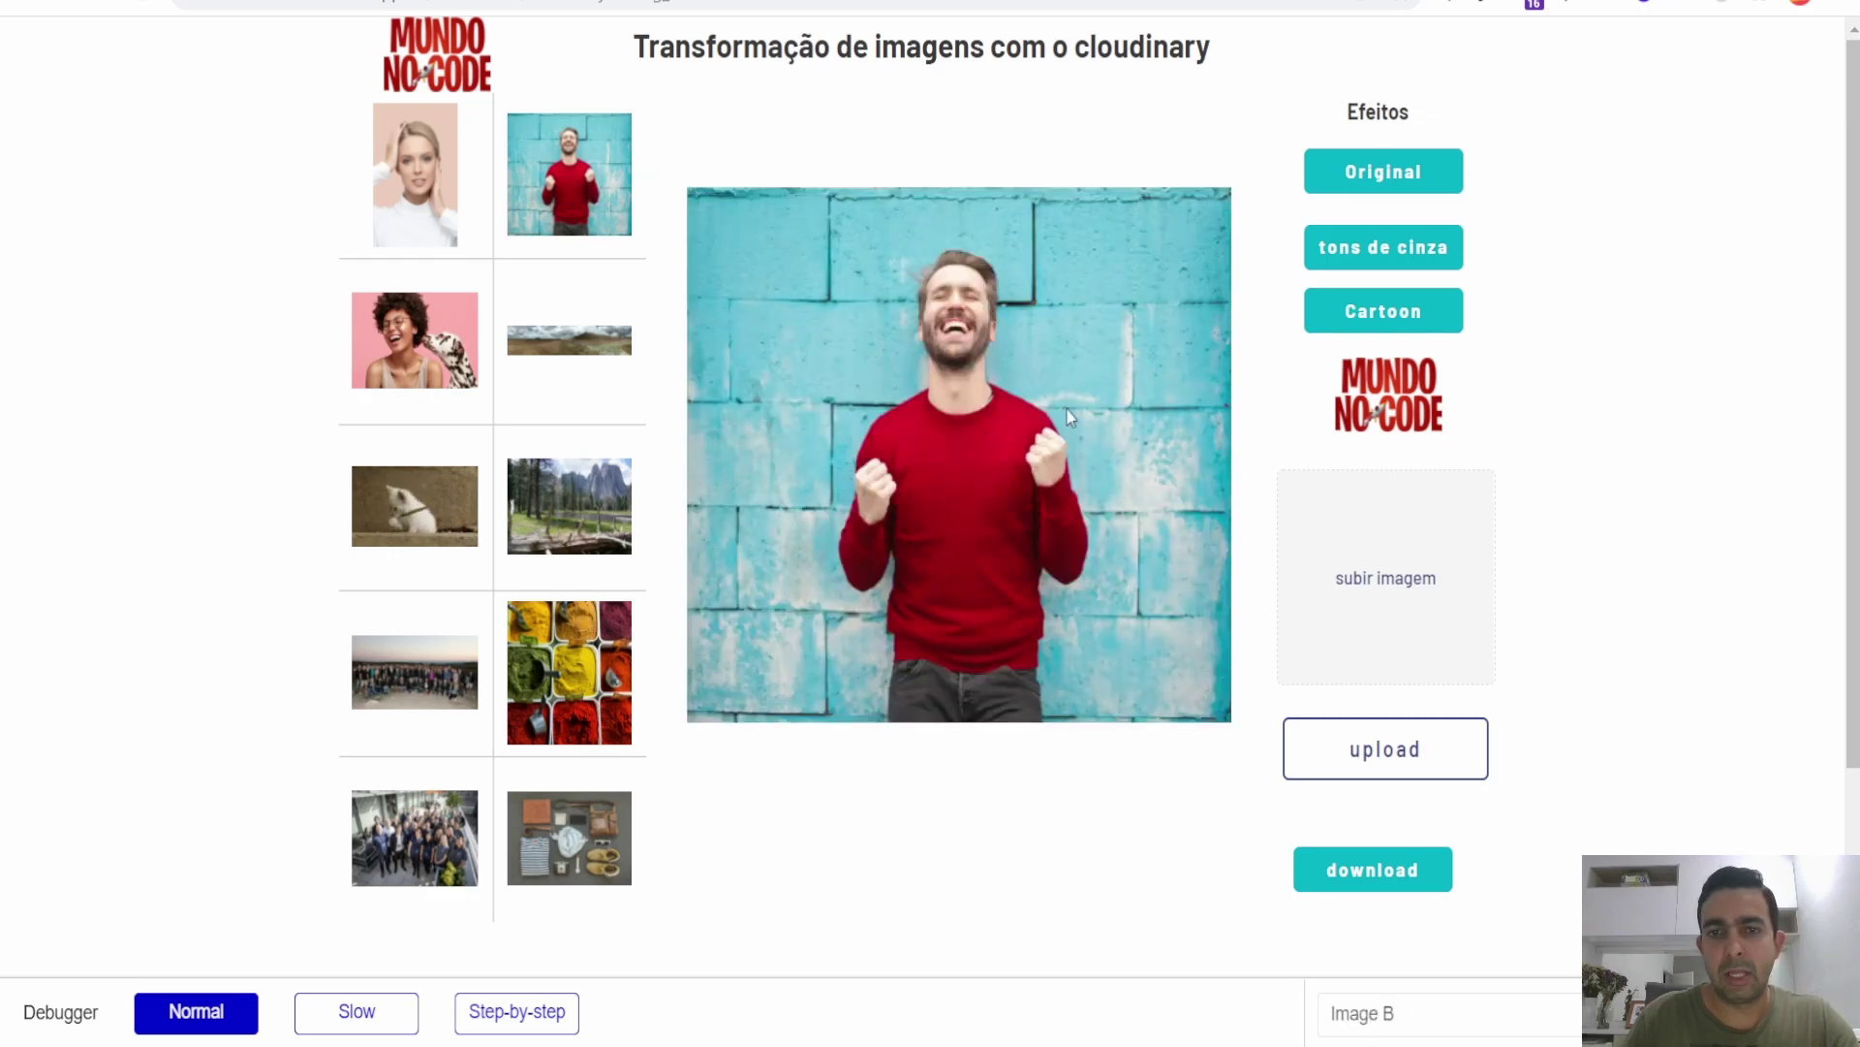
{"action": "left_click", "coordinate": [415, 175]}
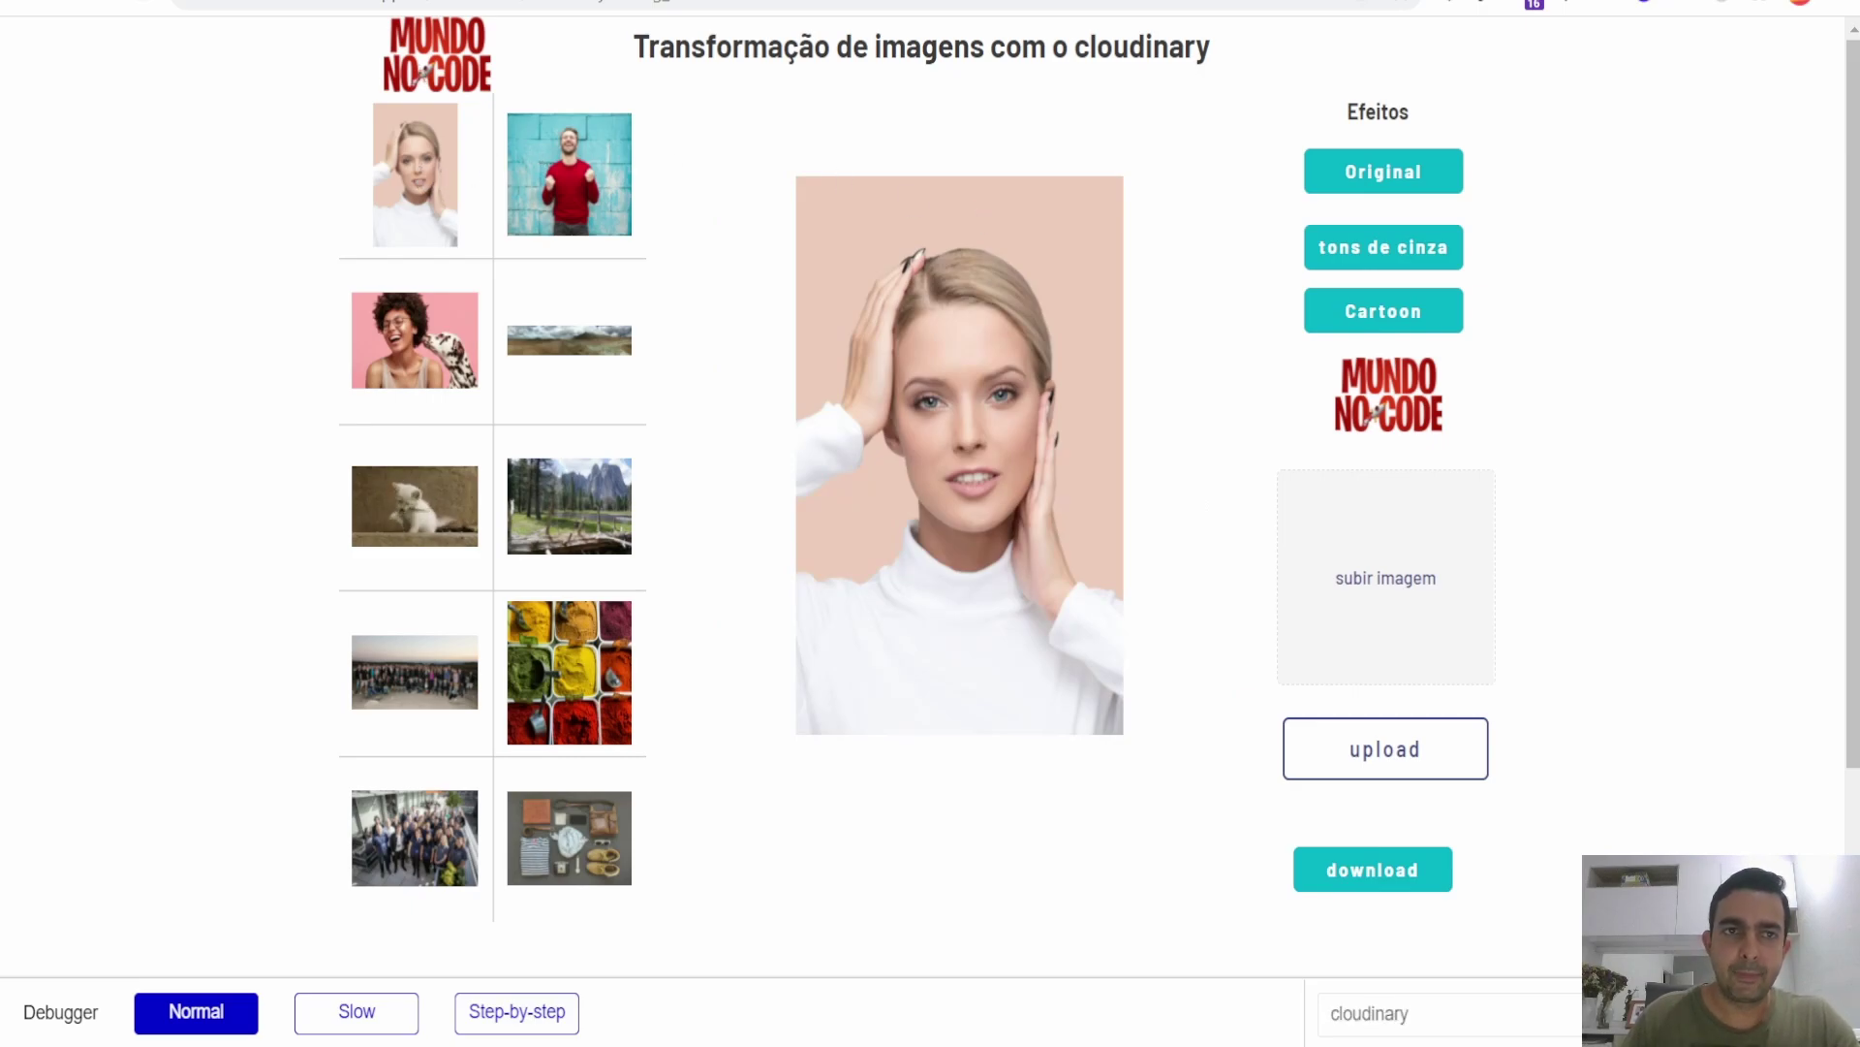
Return to the editor and open the Set state action in the tons de cinza button's workflow.
{"action": "key", "text": "ctrl+Tab"}
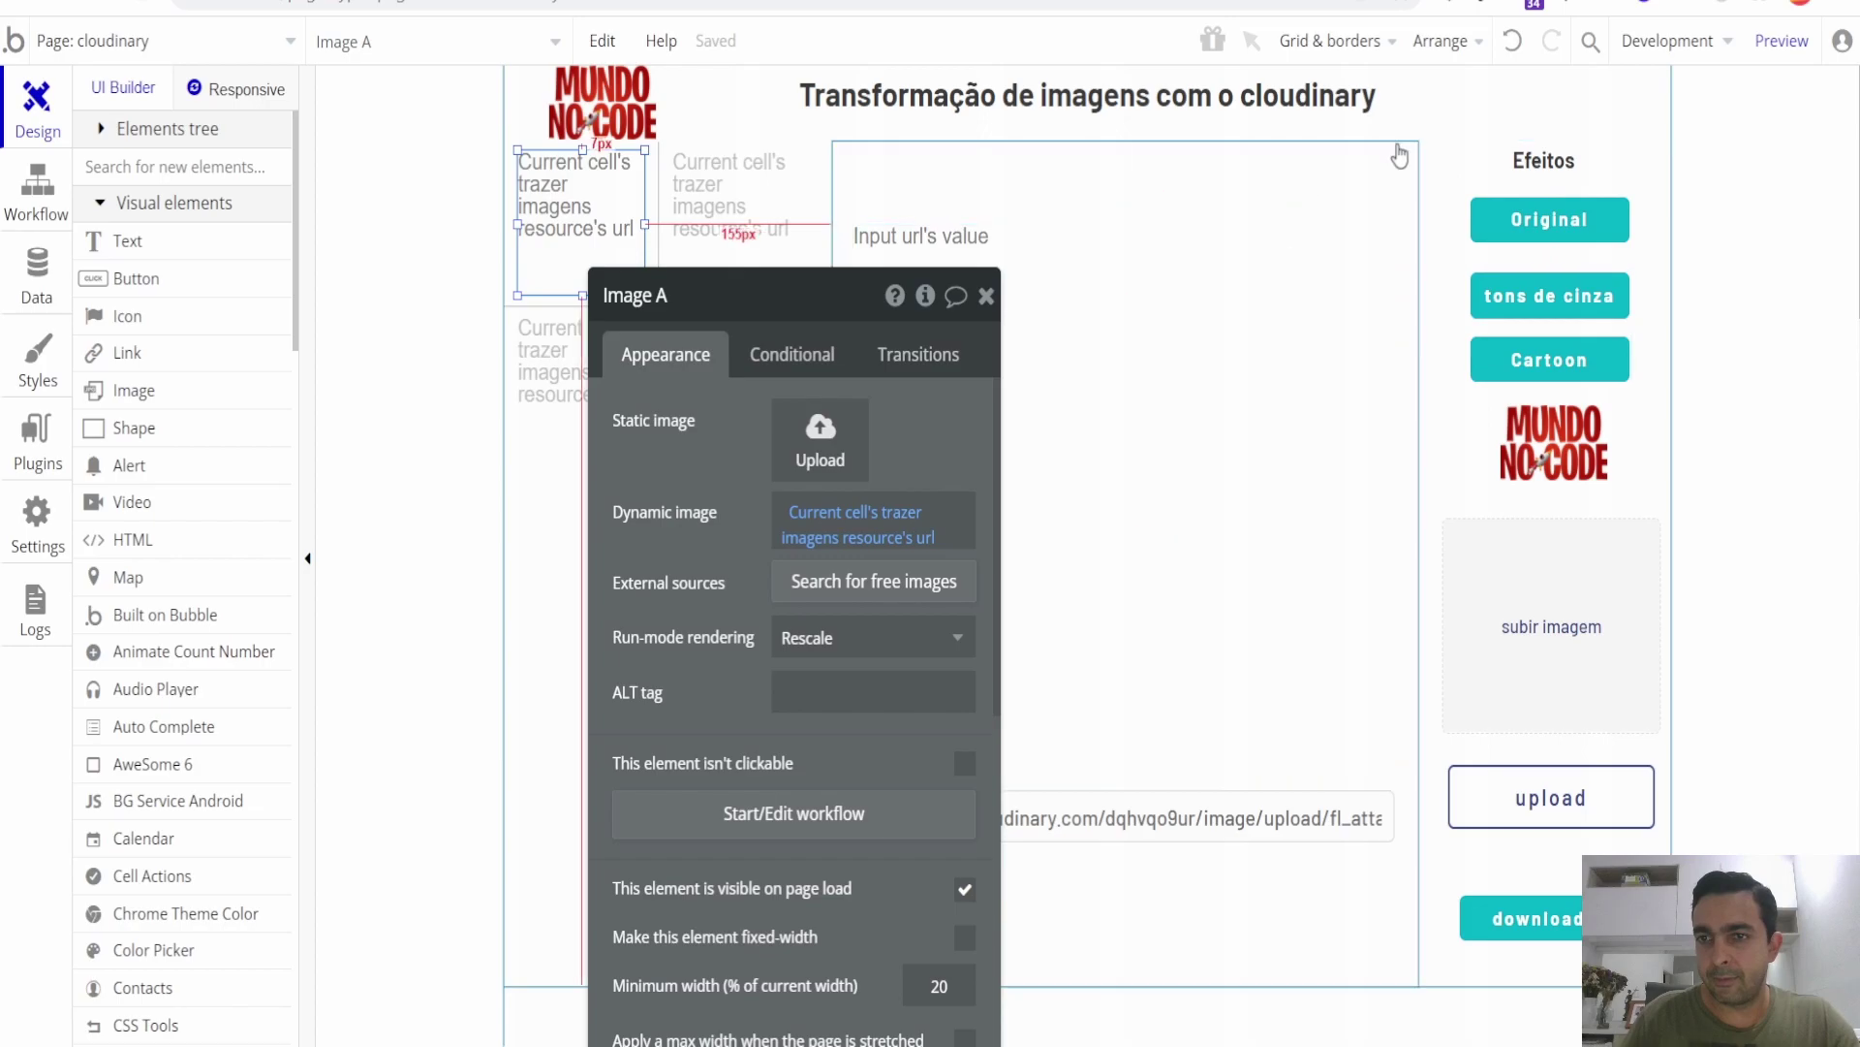
{"action": "left_click", "coordinate": [1574, 314]}
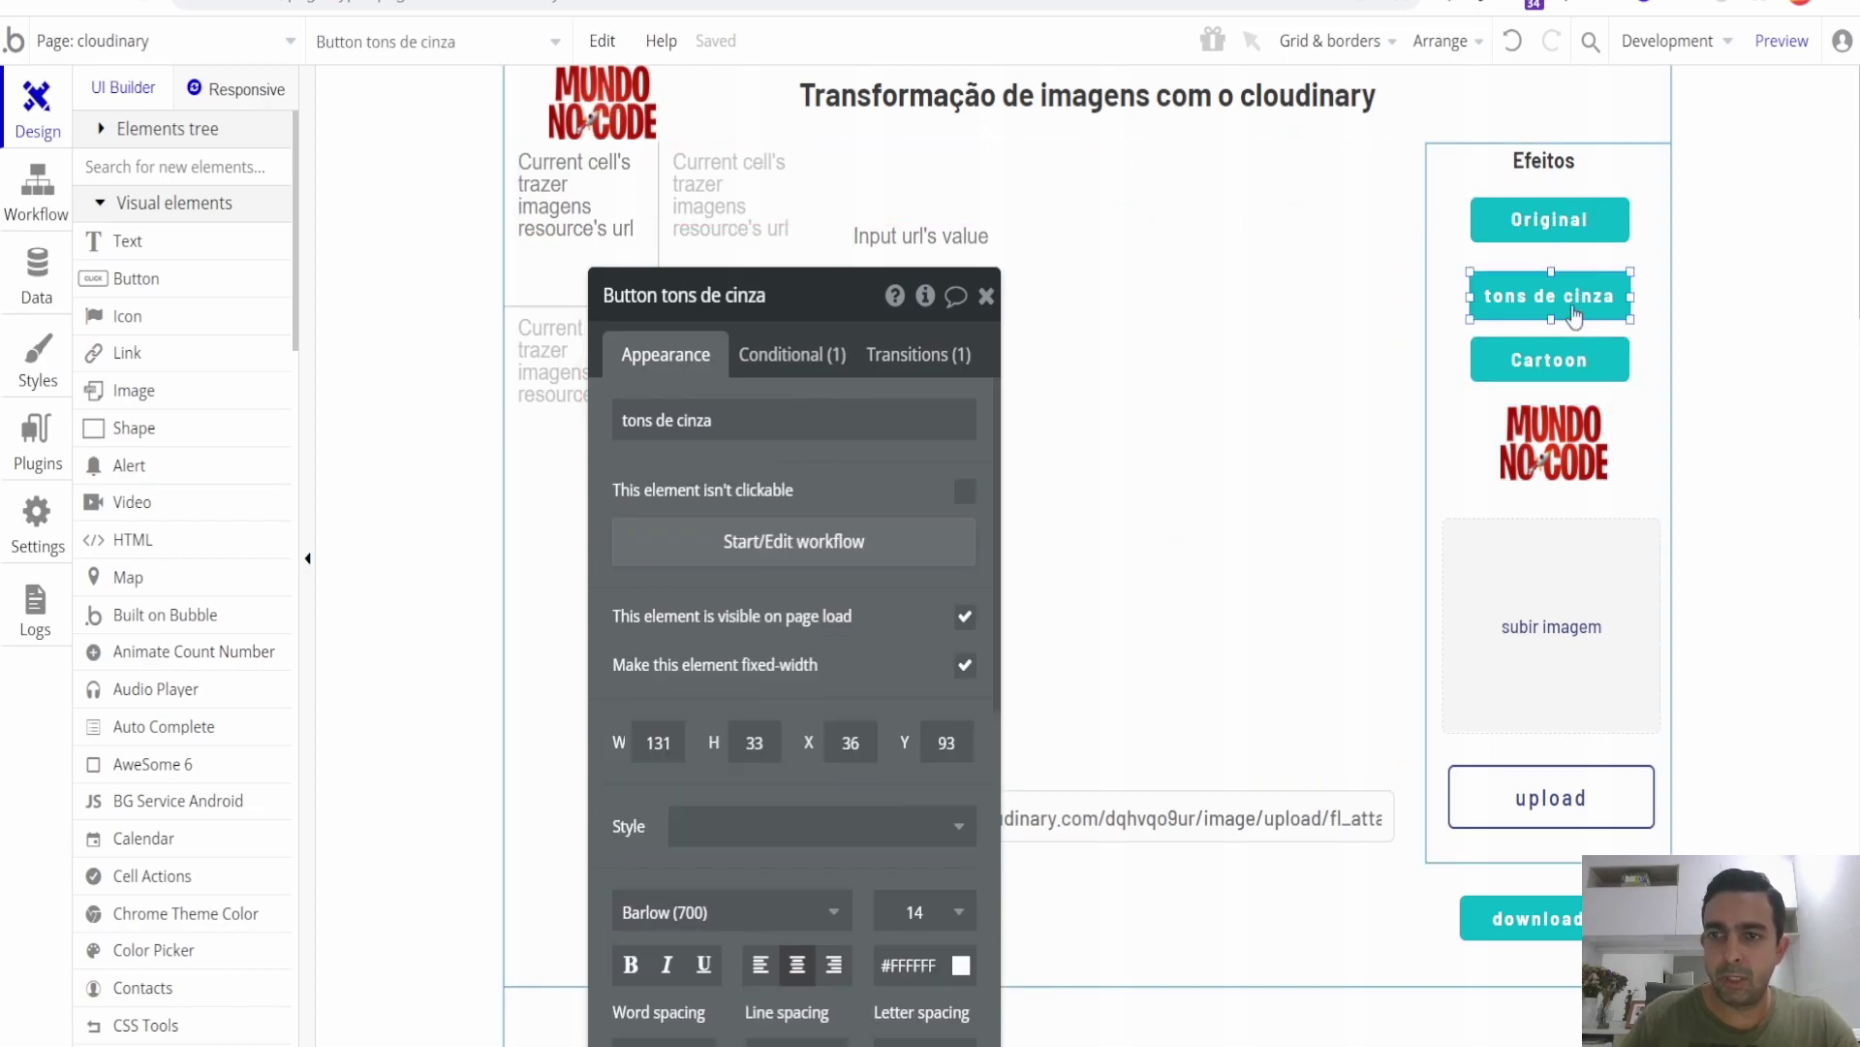
{"action": "left_click", "coordinate": [784, 543]}
{"action": "left_click", "coordinate": [285, 408]}
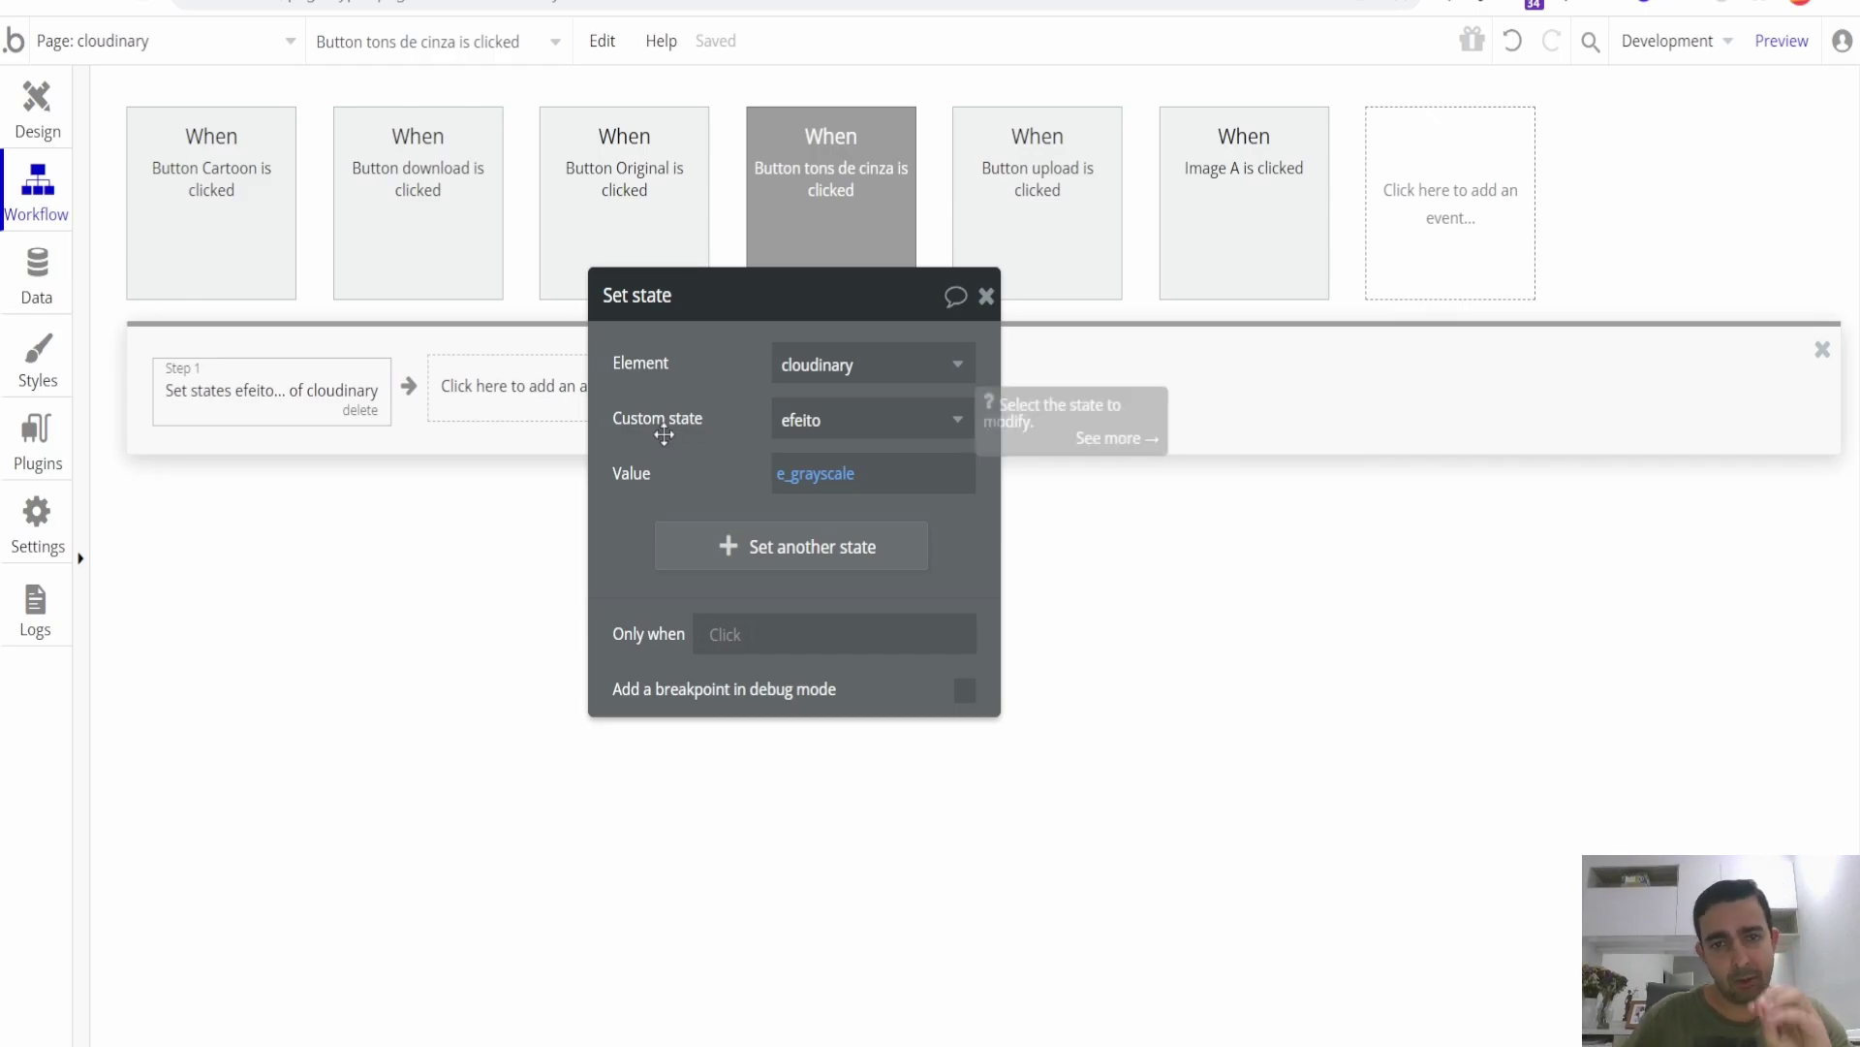
Look through the simple effect examples in the Cloudinary guide, from Pixelate through Sepia to Vignette.
{"action": "key", "text": "ctrl+Tab"}
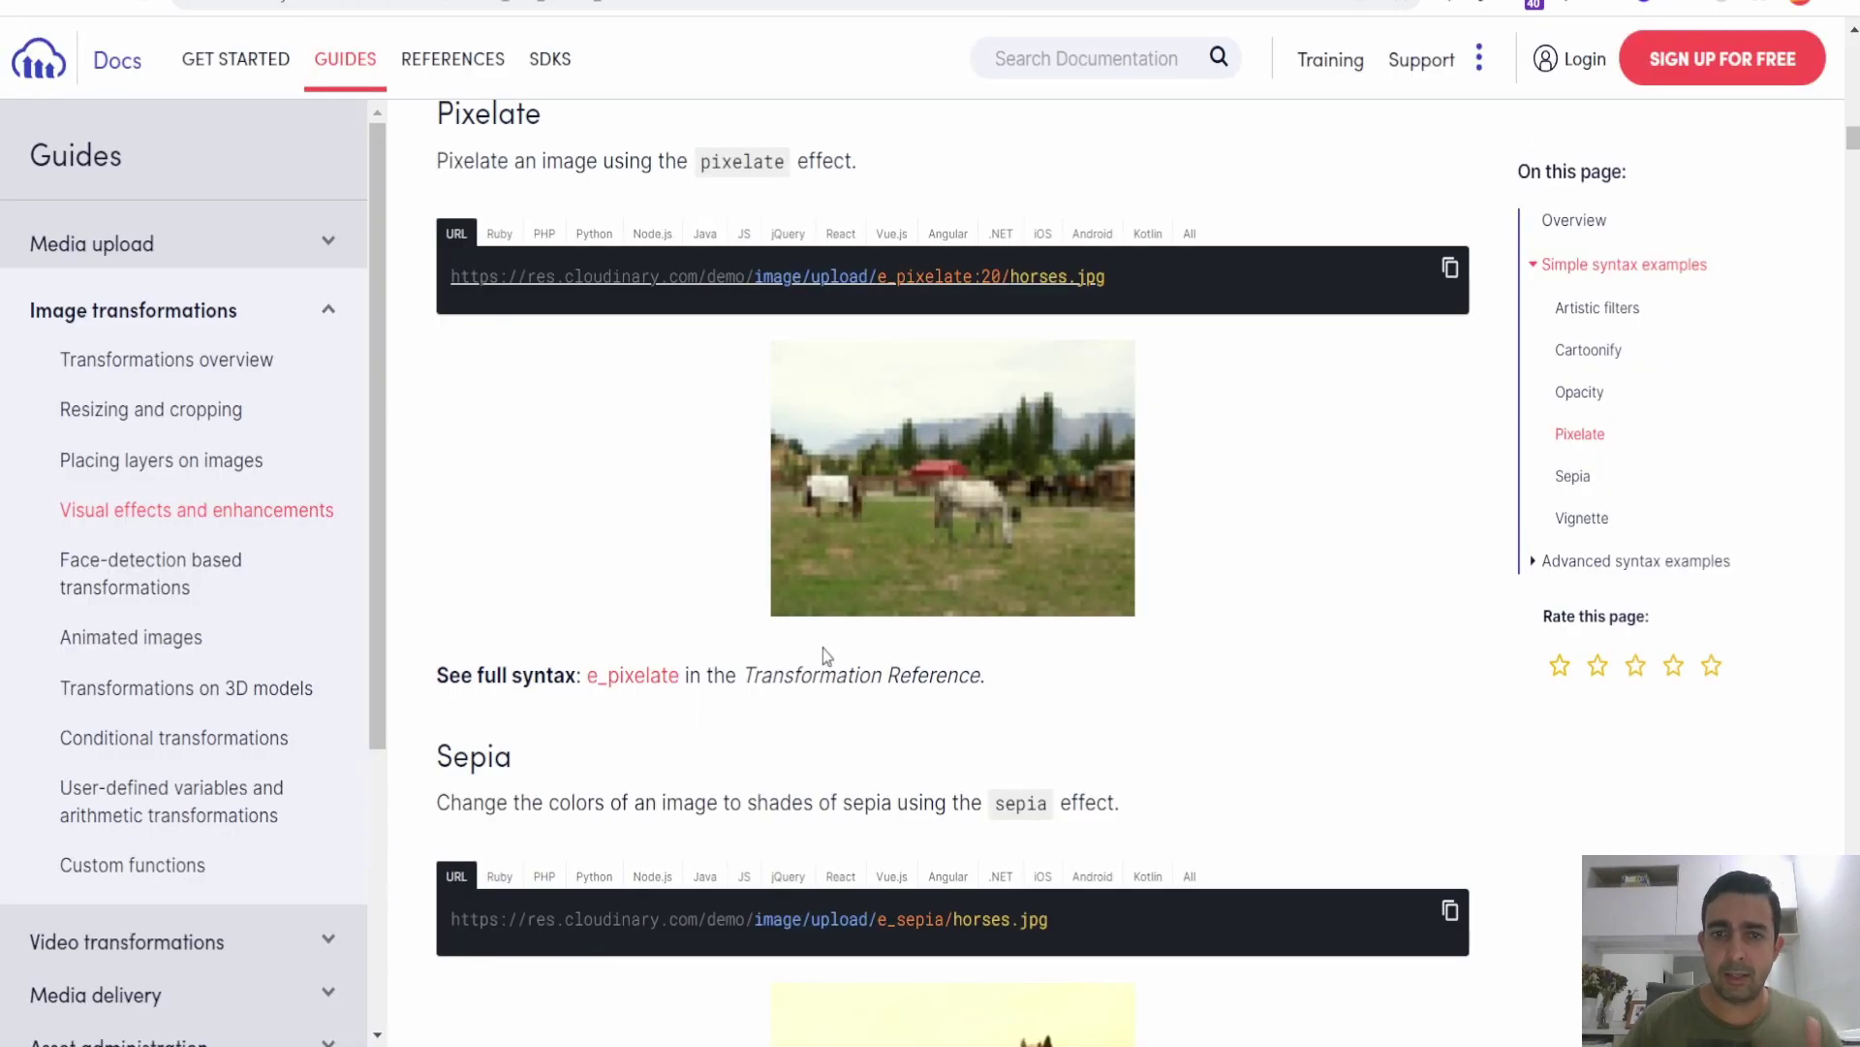
{"action": "scroll", "coordinate": [828, 649], "scroll_direction": "up", "scroll_amount": 7}
{"action": "scroll", "coordinate": [630, 606], "scroll_direction": "down", "scroll_amount": 8}
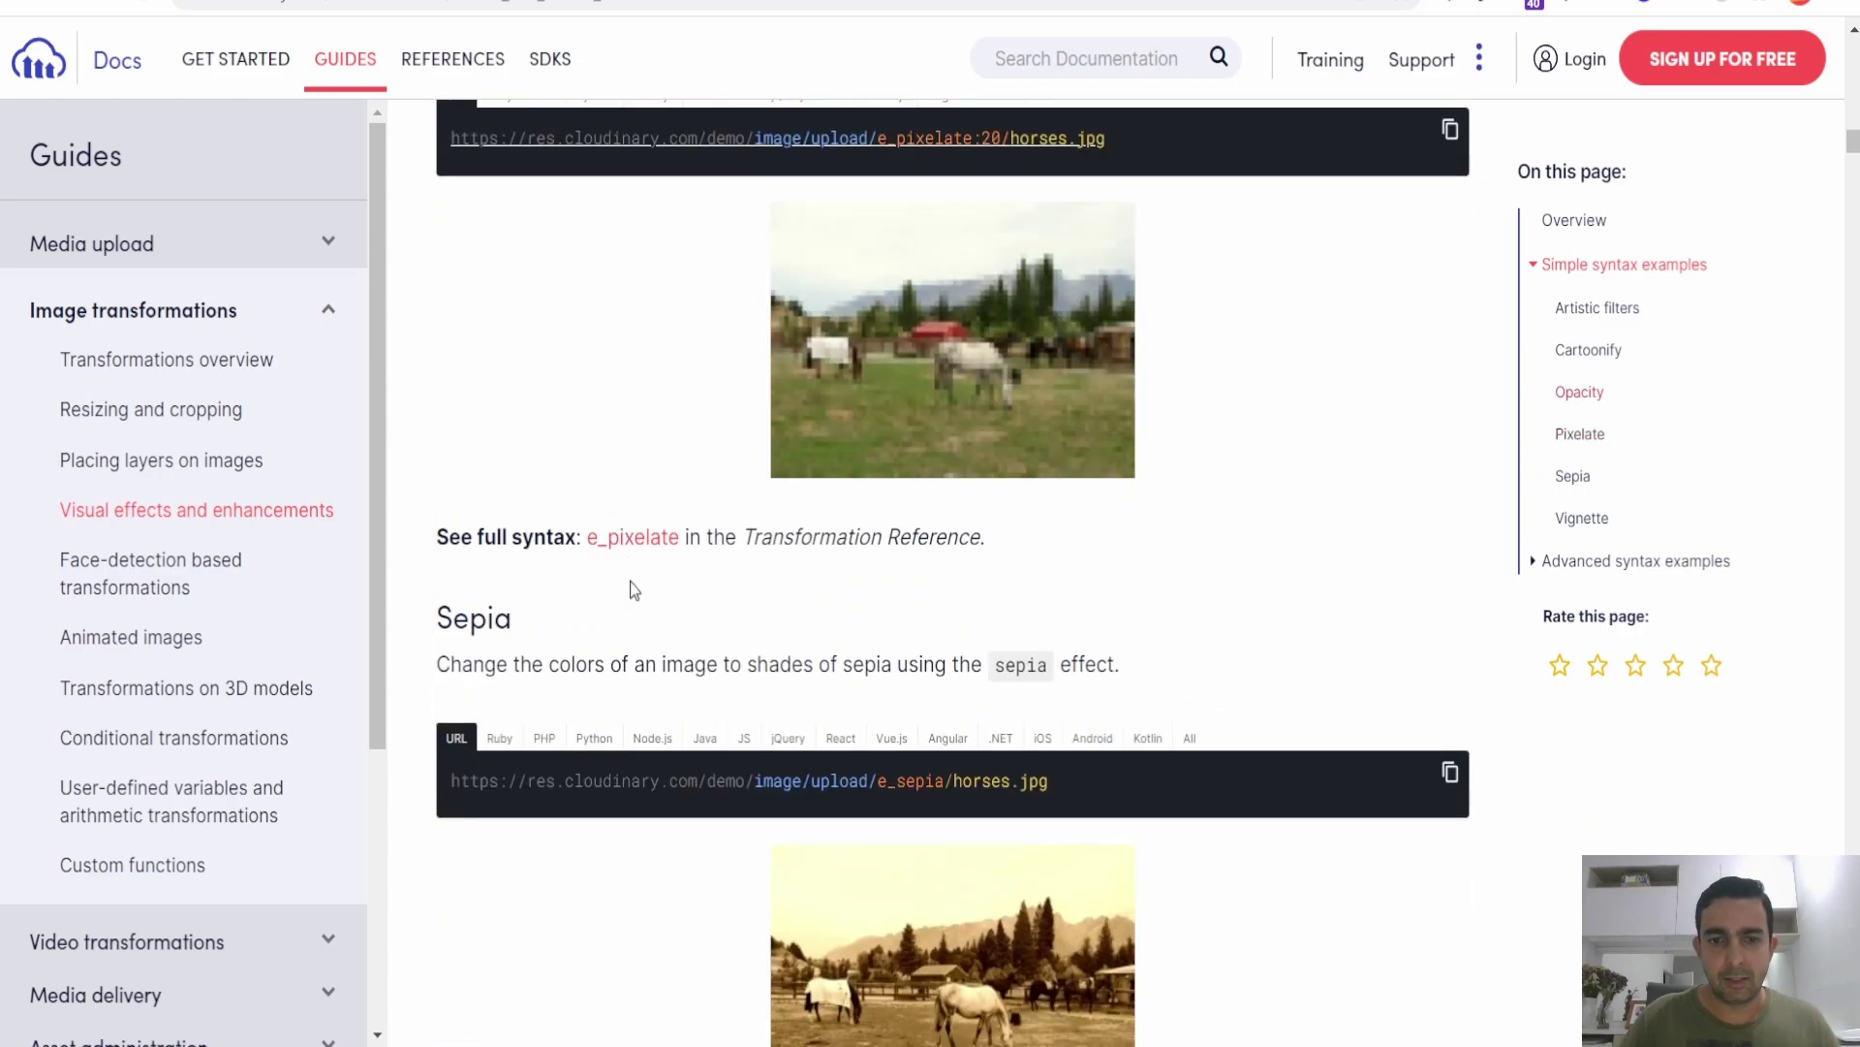
{"action": "scroll", "coordinate": [633, 590], "scroll_direction": "down", "scroll_amount": 4}
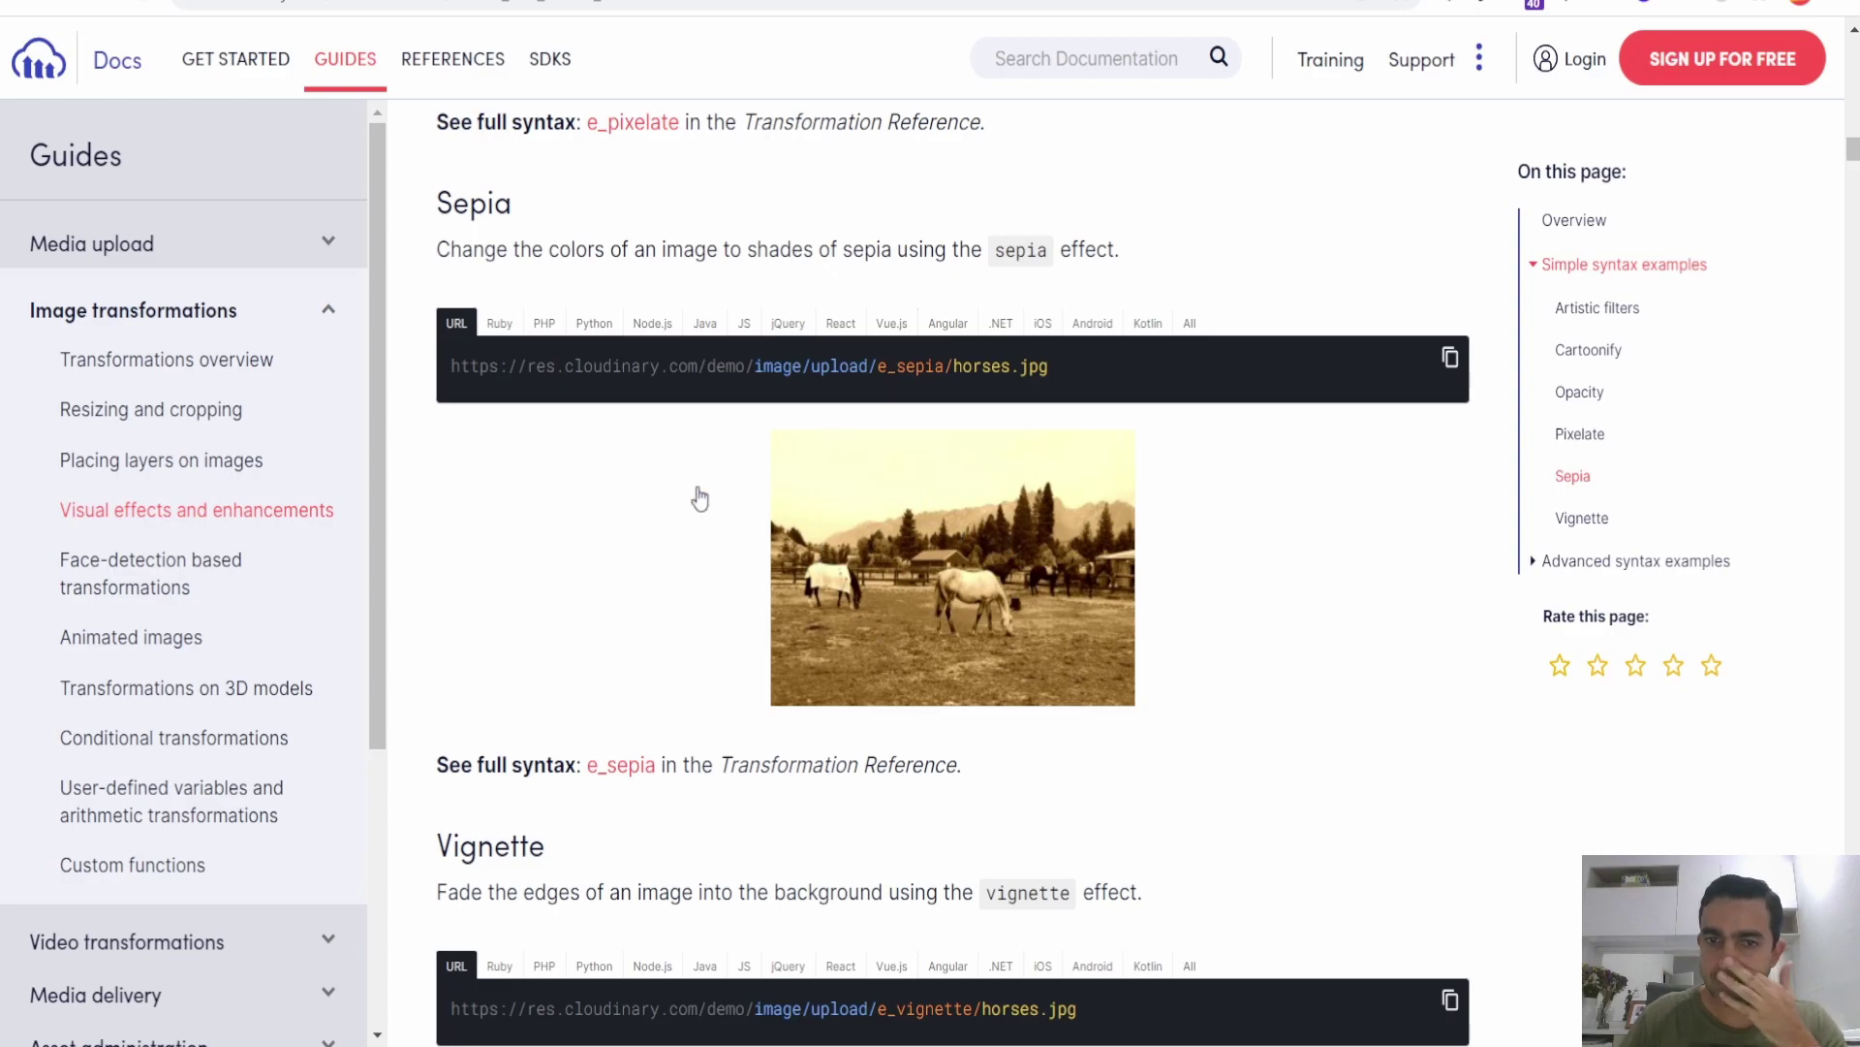
{"action": "scroll", "coordinate": [752, 507], "scroll_direction": "down", "scroll_amount": 5}
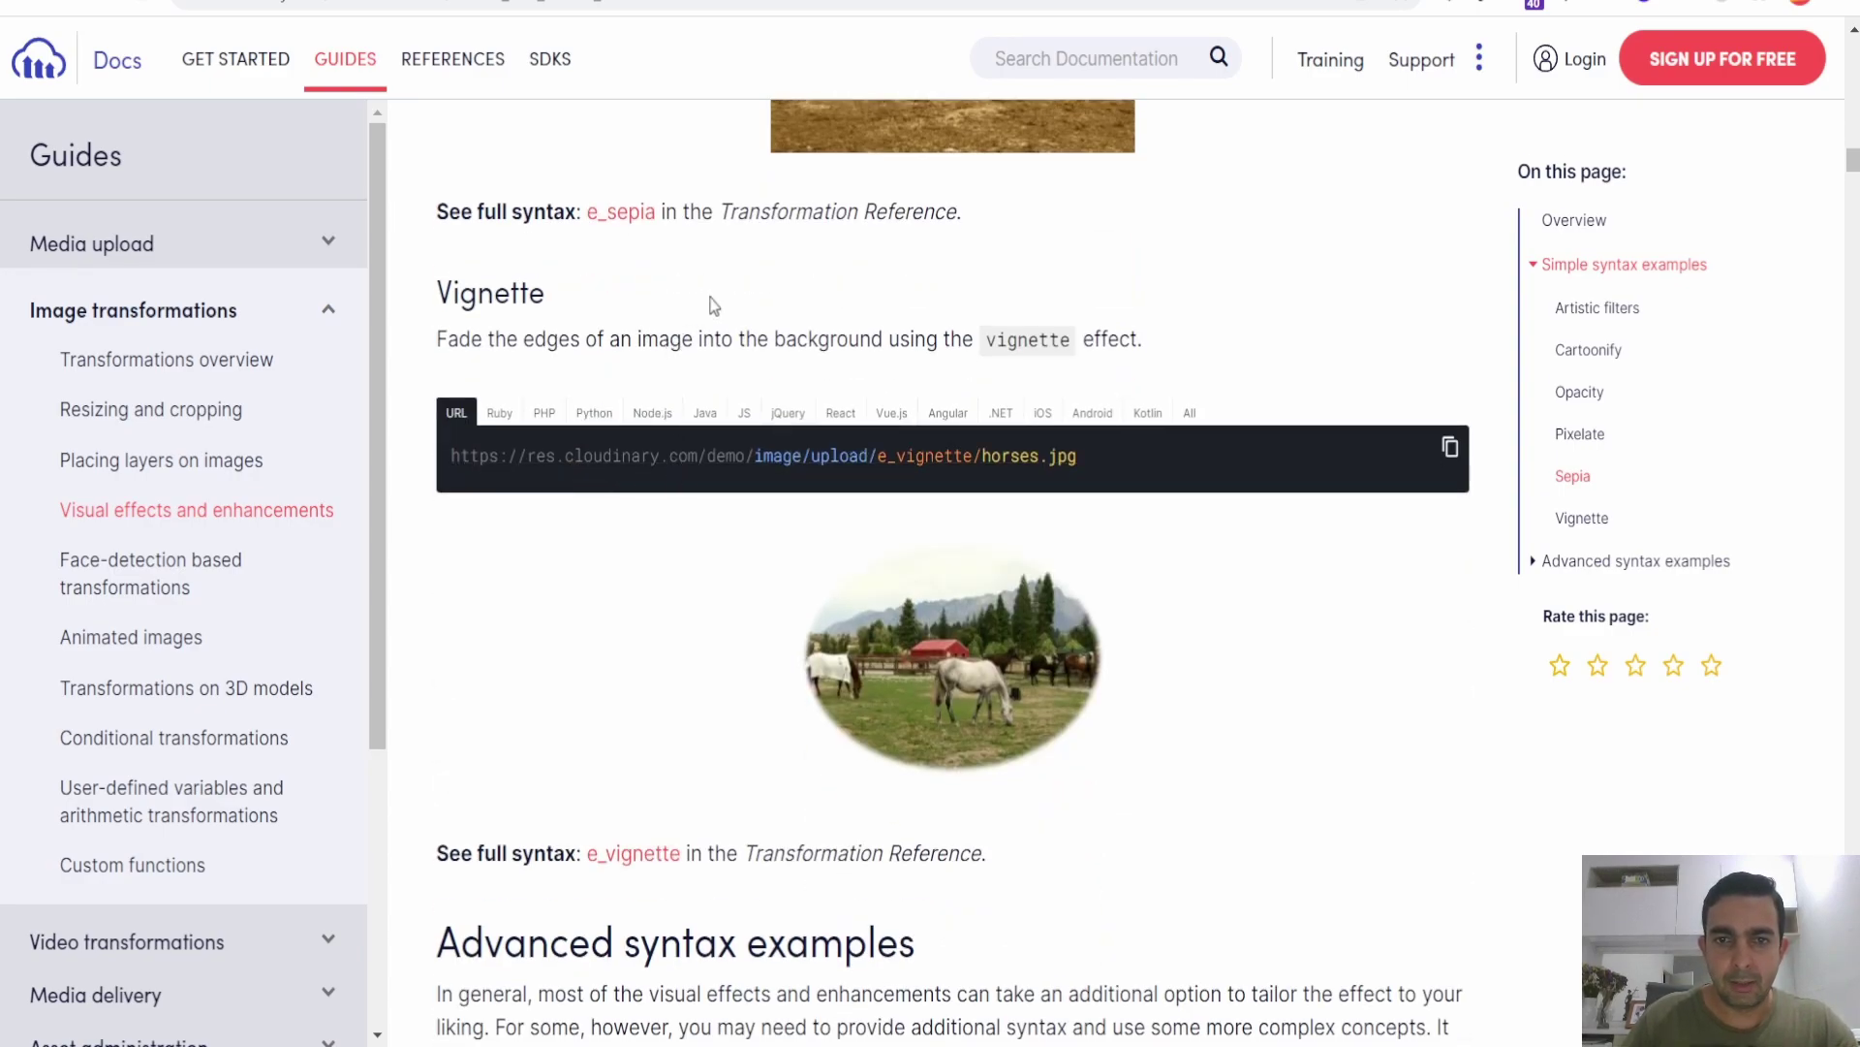
{"action": "scroll", "coordinate": [689, 334], "scroll_direction": "up", "scroll_amount": 1}
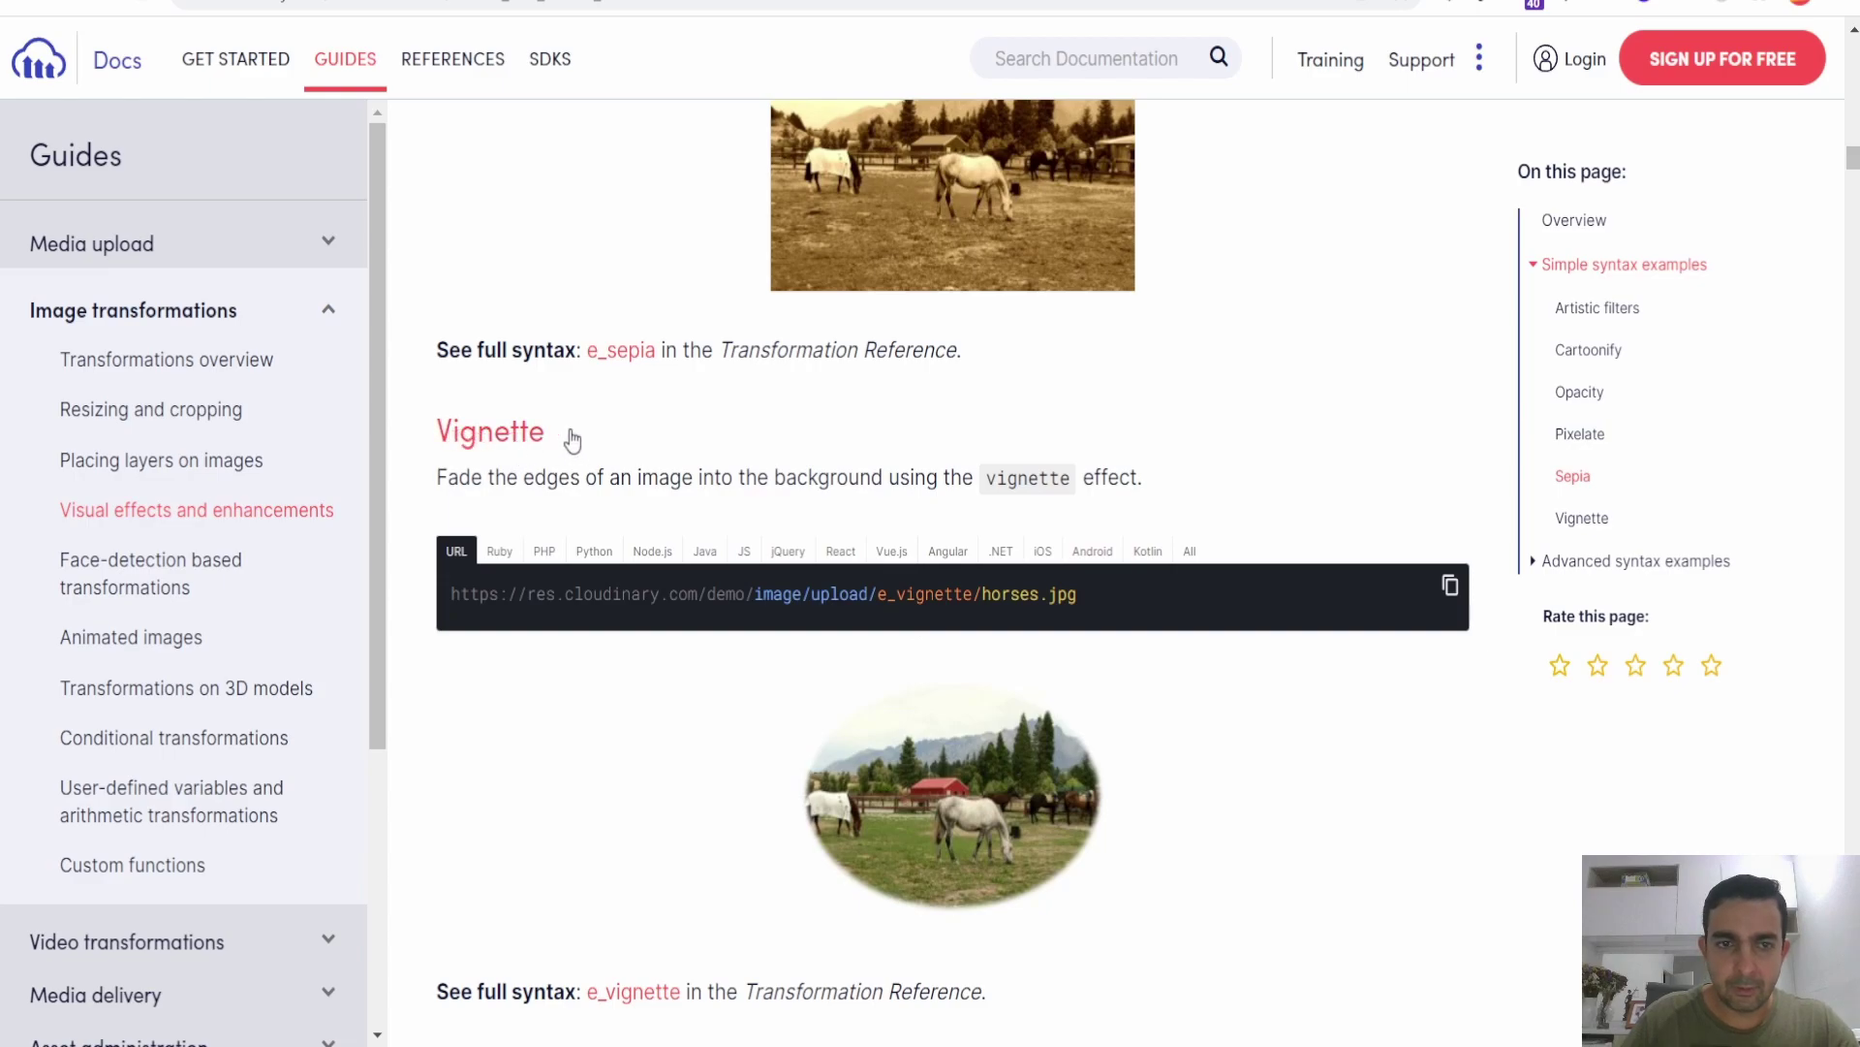
Select the Vignette heading text in the guide and view the vignette example image at full size.
{"action": "mouse_move", "coordinate": [559, 440]}
{"action": "left_mouse_down"}
{"action": "mouse_move", "coordinate": [448, 427]}
{"action": "mouse_move", "coordinate": [557, 457]}
{"action": "mouse_move", "coordinate": [548, 439]}
{"action": "left_mouse_up"}
{"action": "left_click", "coordinate": [449, 427]}
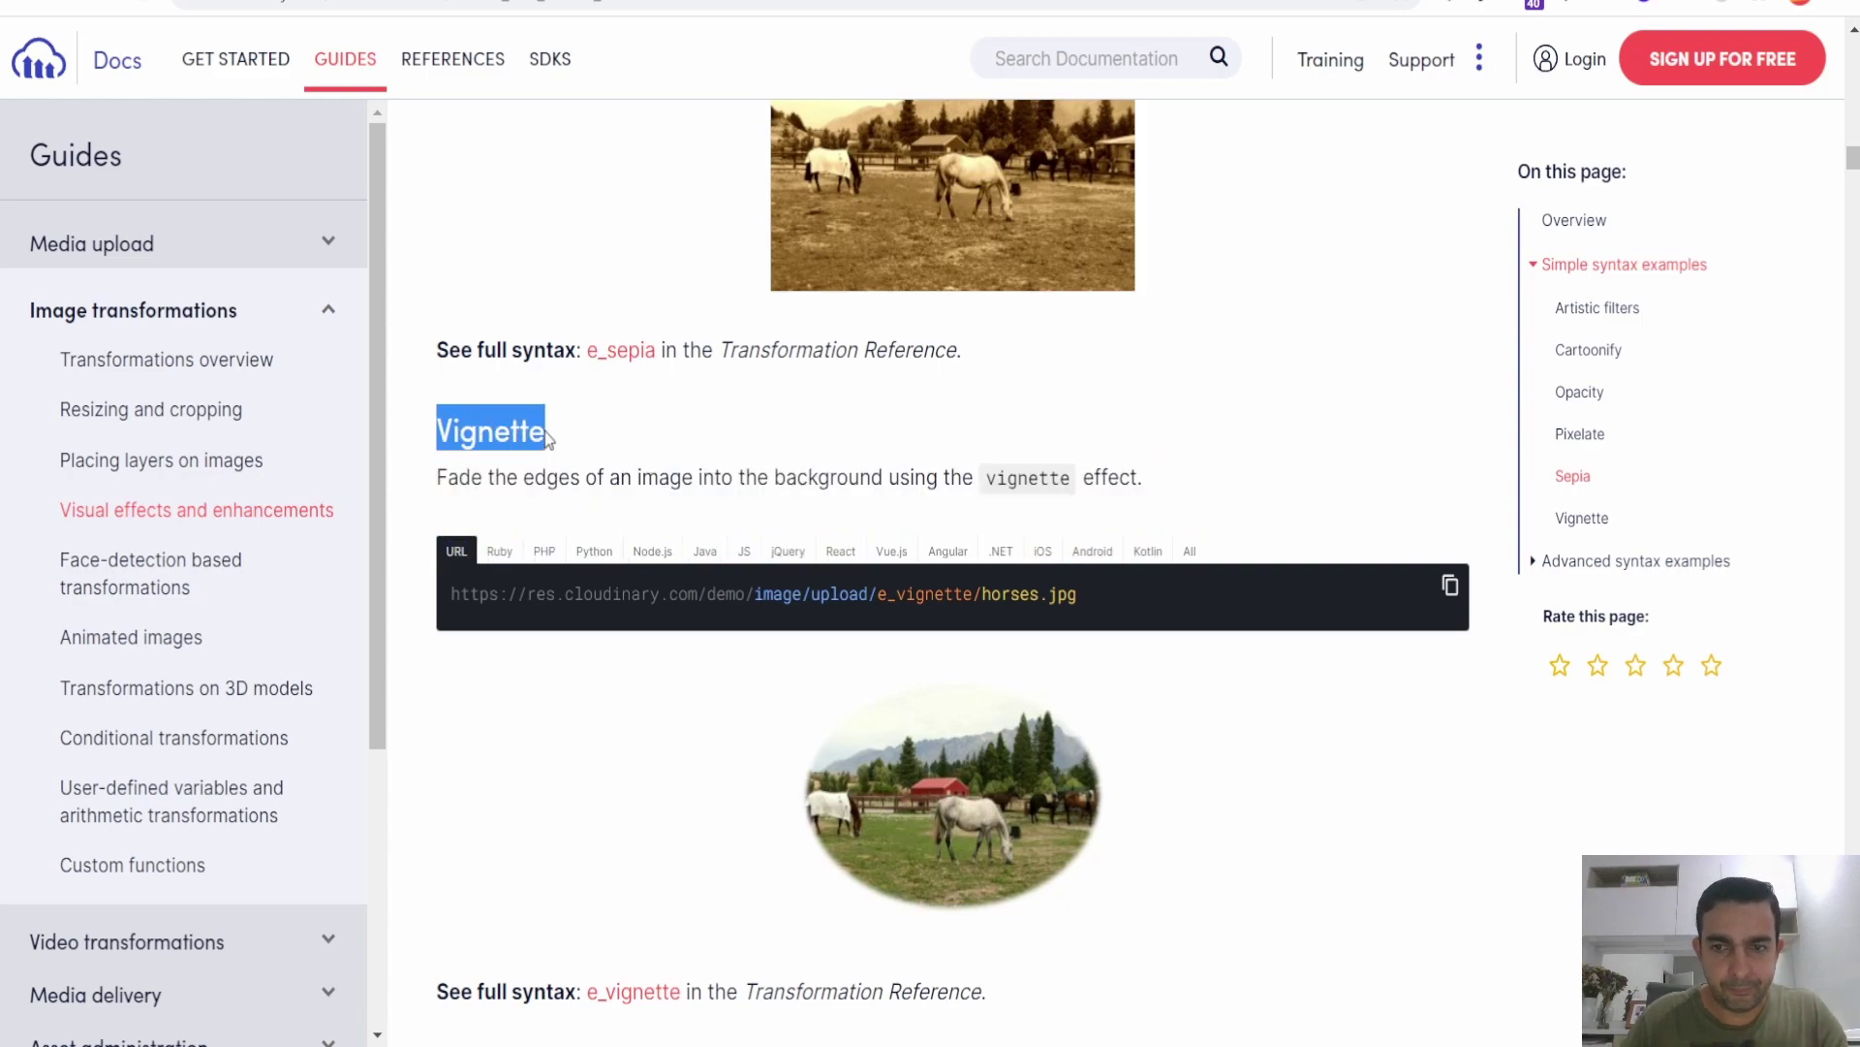
{"action": "left_click", "coordinate": [549, 805]}
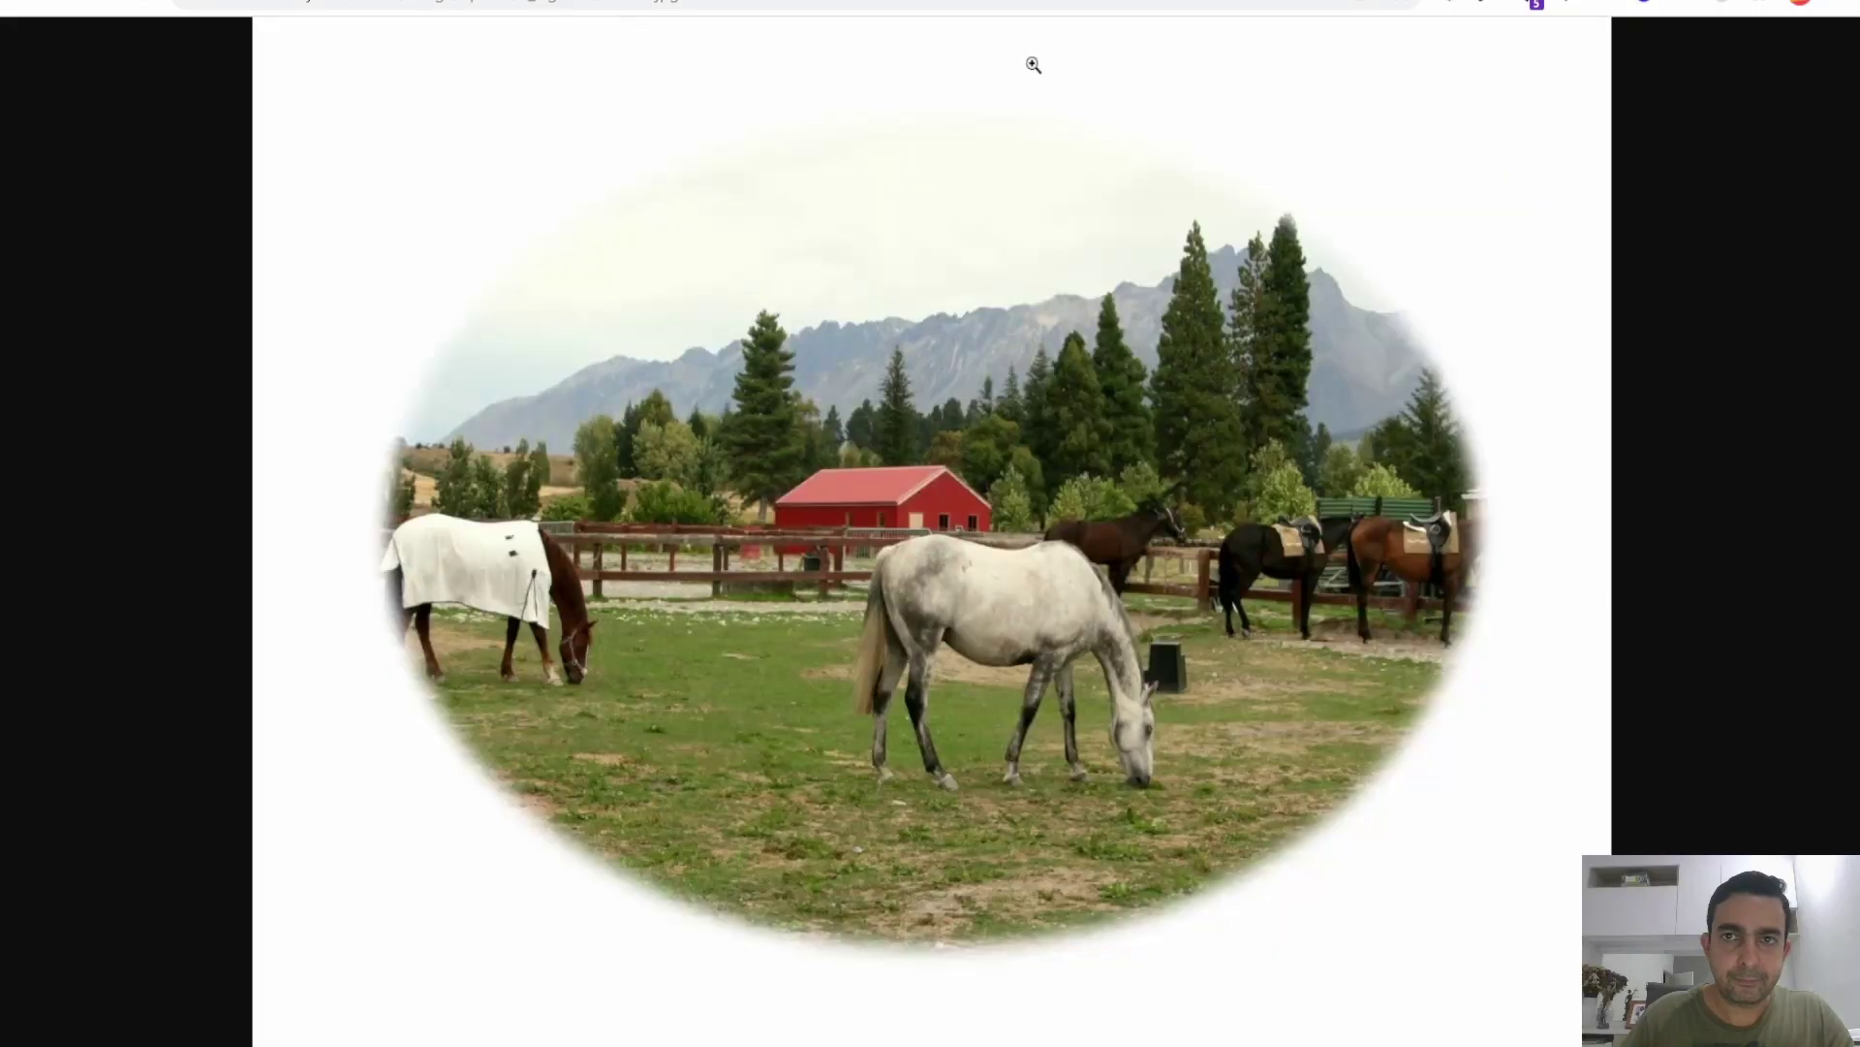
{"action": "key", "text": "Escape"}
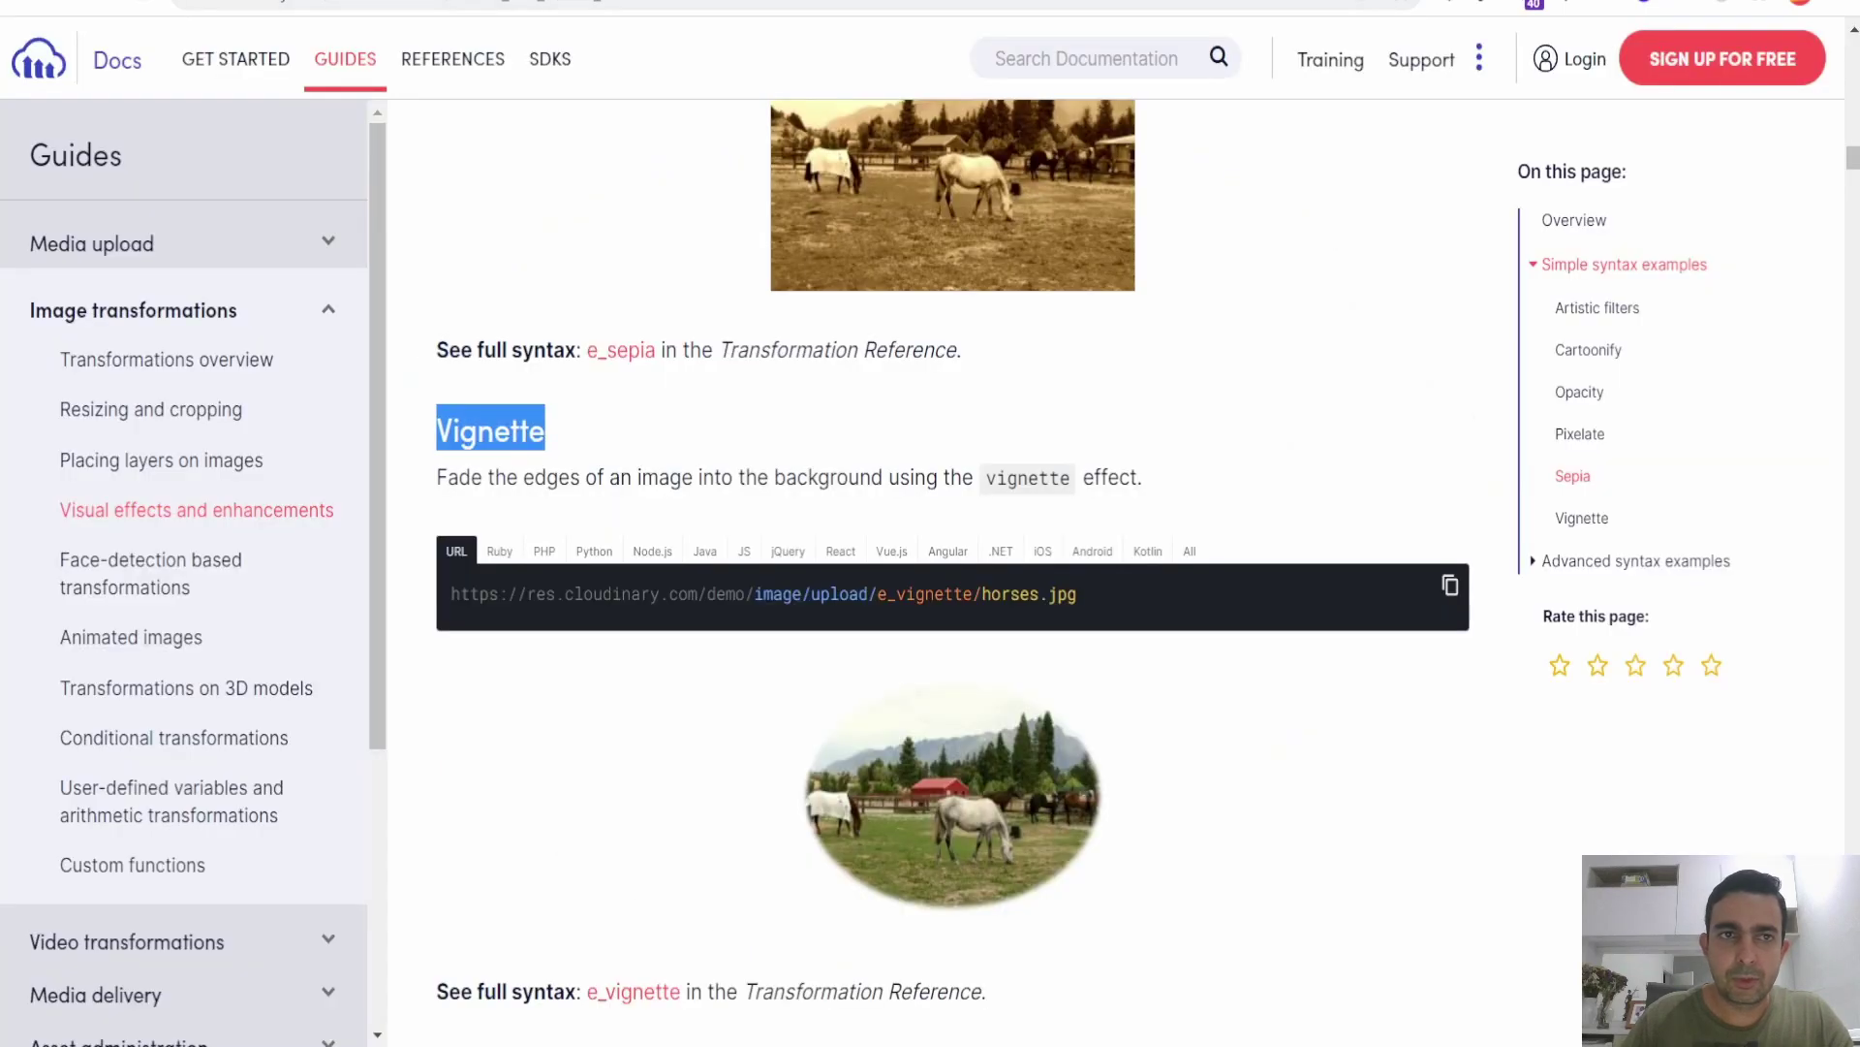
Return to the Bubble page design and shift the image upload group and the logo below the Cartoon button downward.
{"action": "key", "text": "ctrl+Tab"}
{"action": "left_click", "coordinate": [38, 112]}
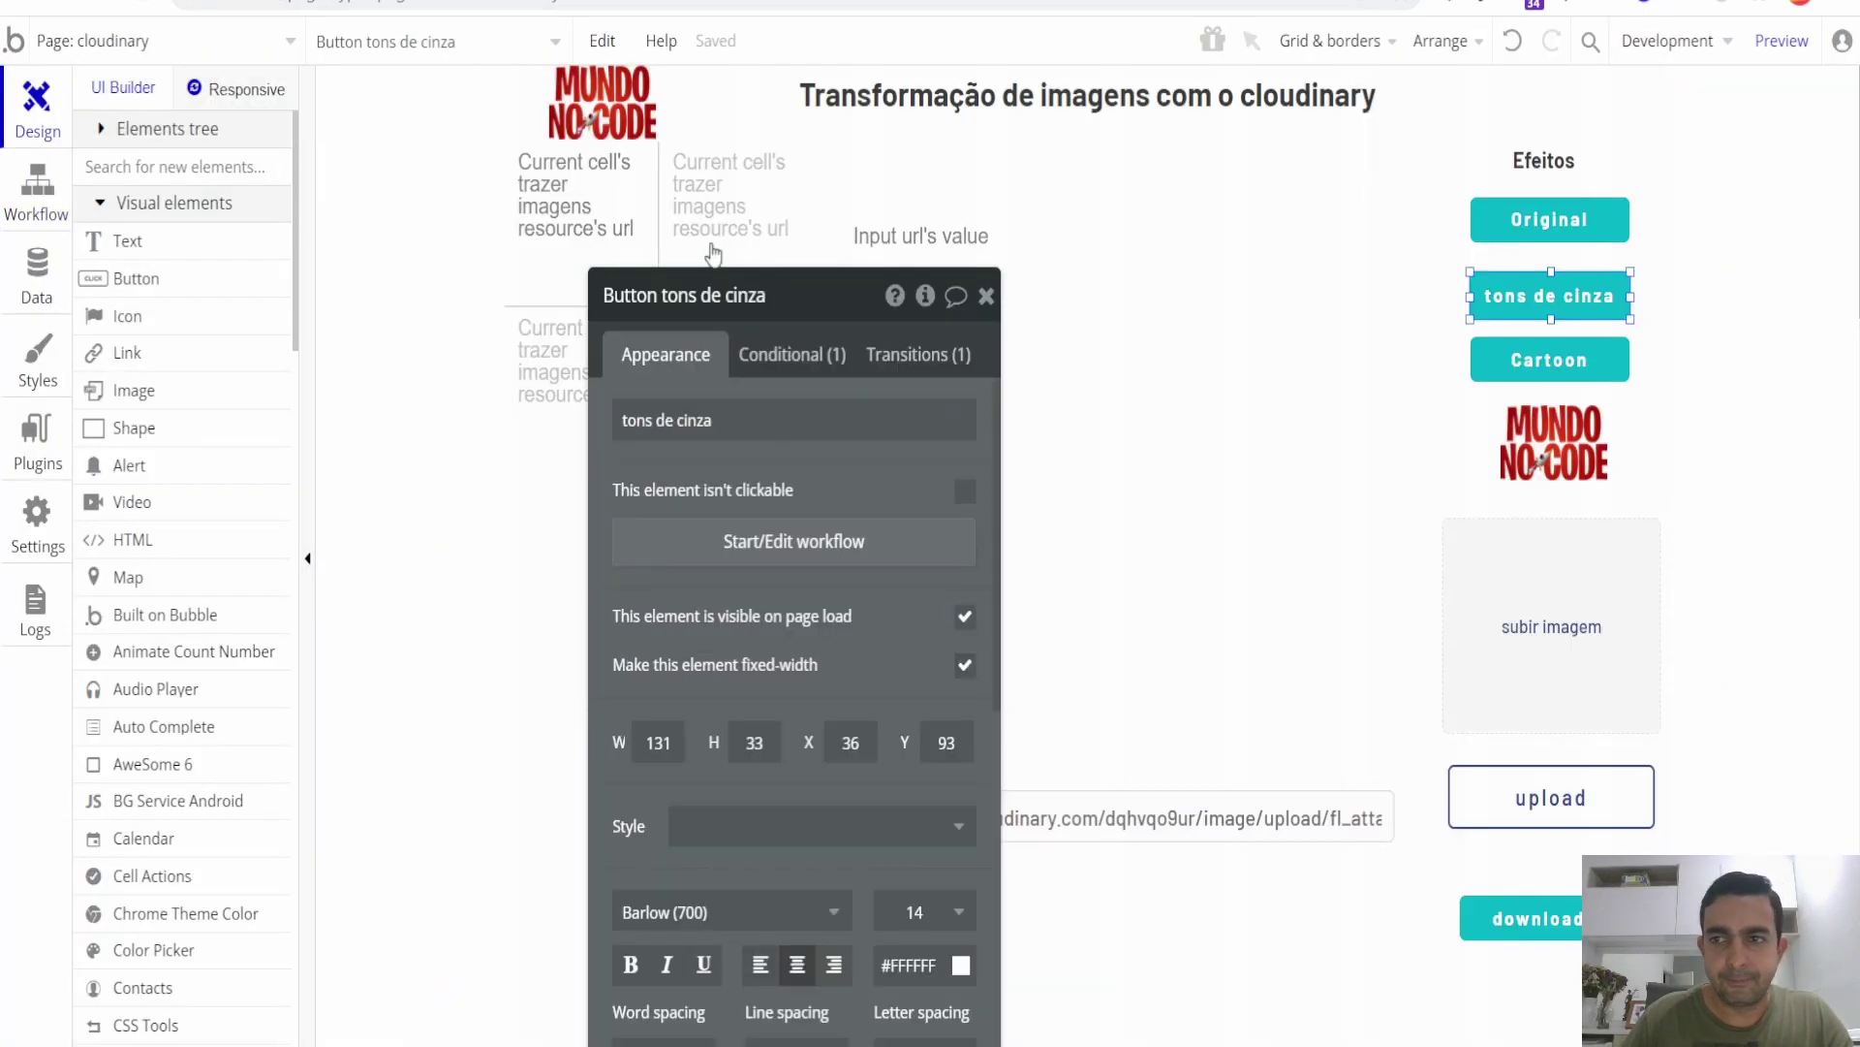
{"action": "left_click", "coordinate": [1497, 749]}
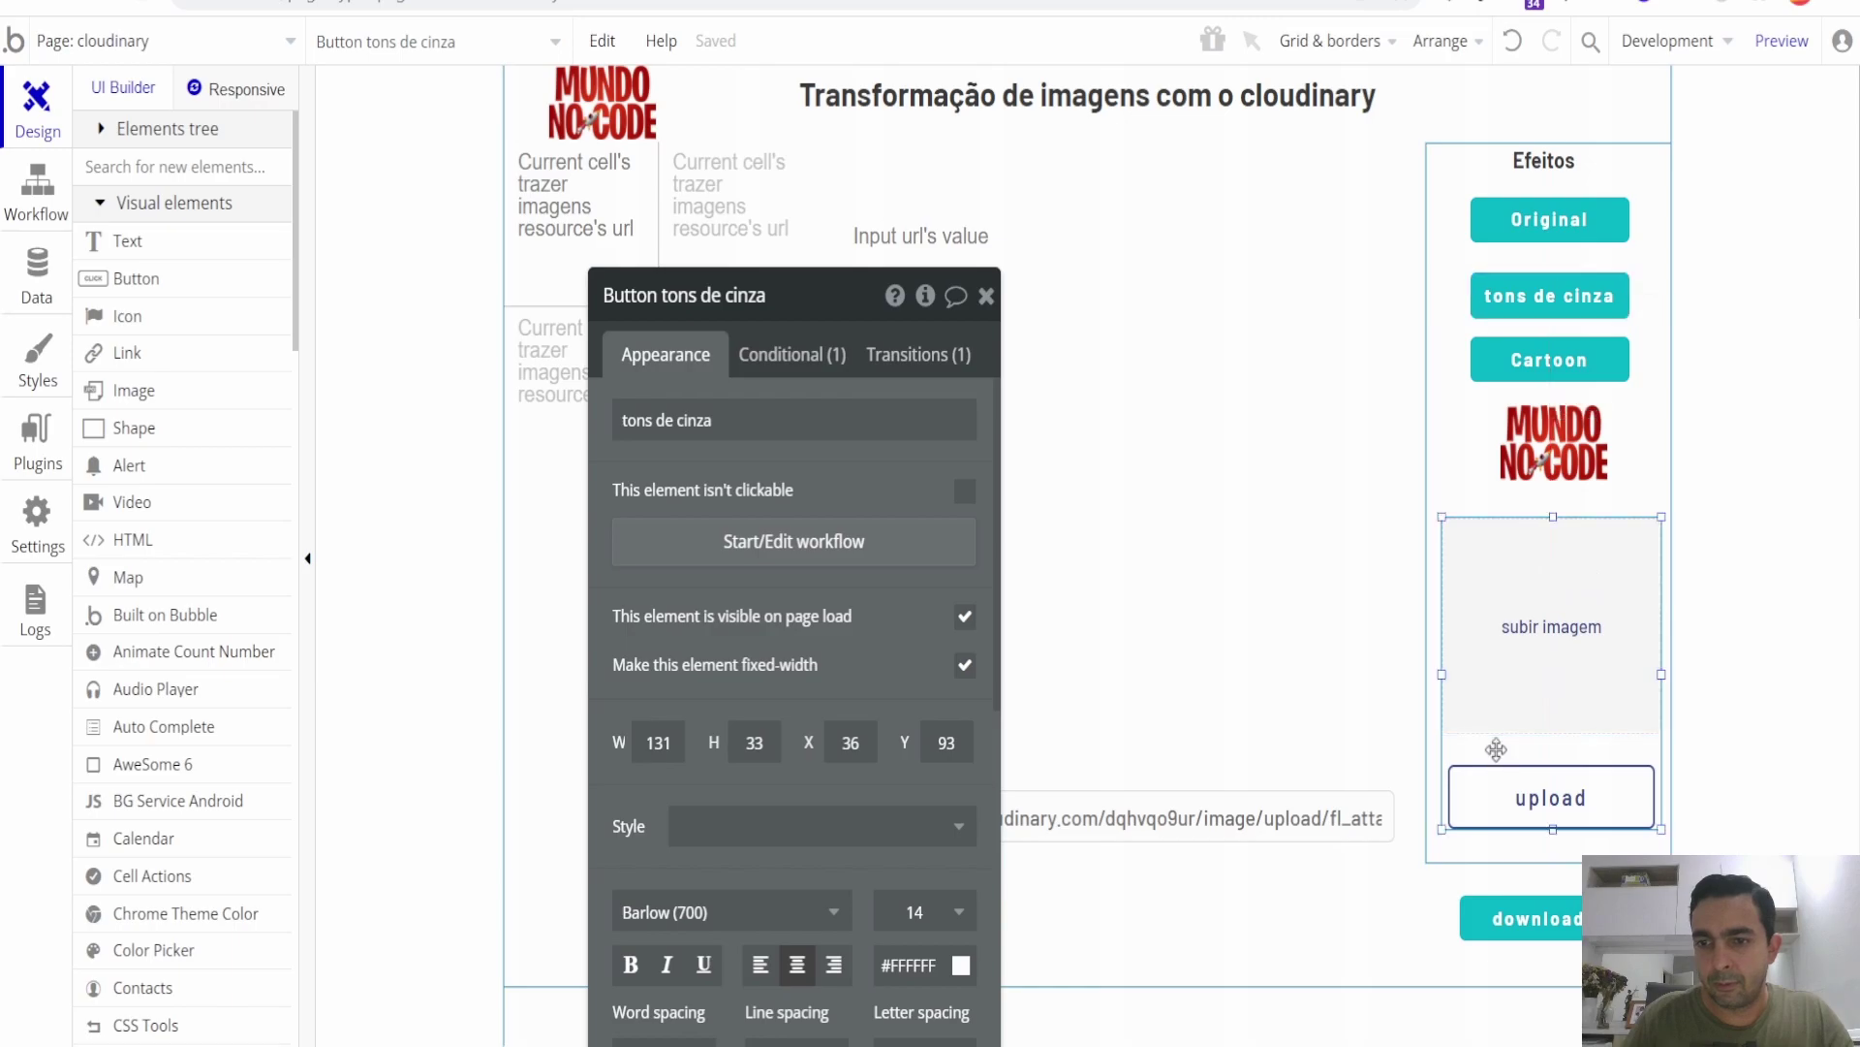
{"action": "left_click", "coordinate": [1529, 453]}
{"action": "left_click_drag", "start_coordinate": [1529, 453], "coordinate": [1529, 491]}
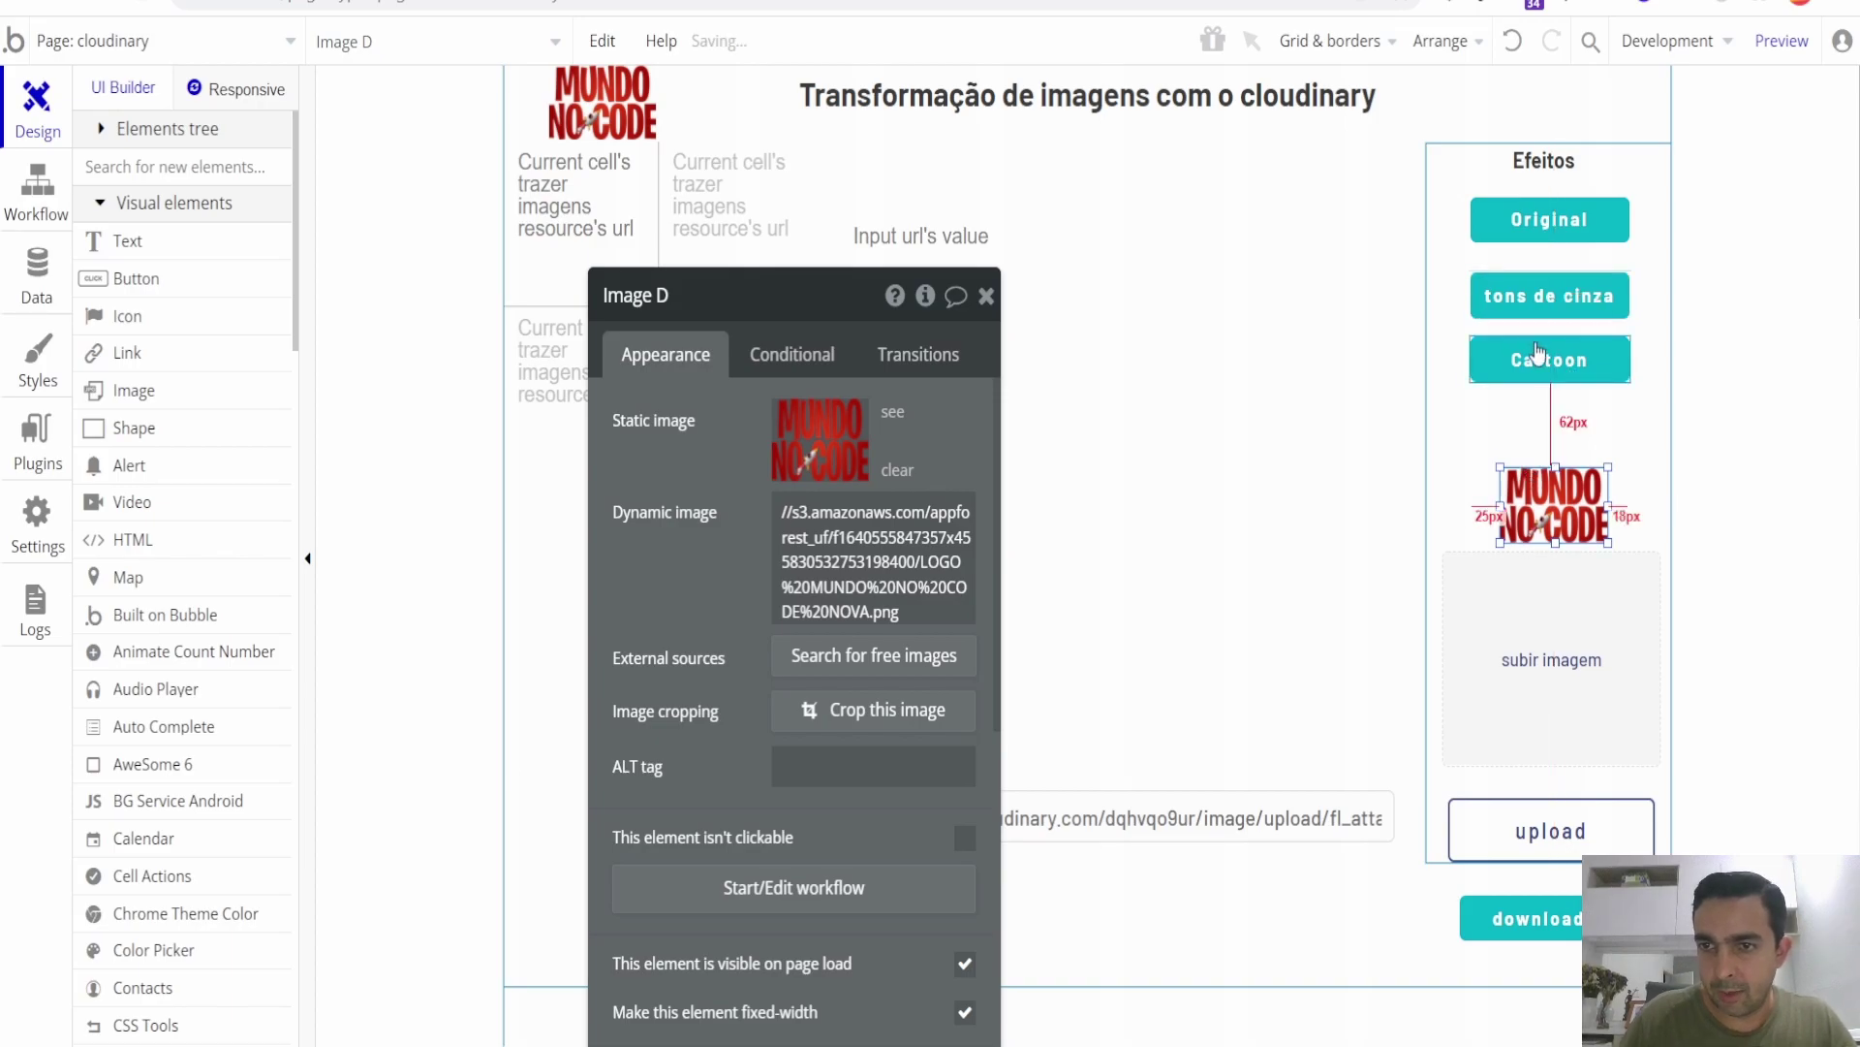
Duplicate the Cartoon button directly beneath the original and label the copy Vignette.
{"action": "left_click", "coordinate": [1539, 351]}
{"action": "key", "text": "ctrl+v"}
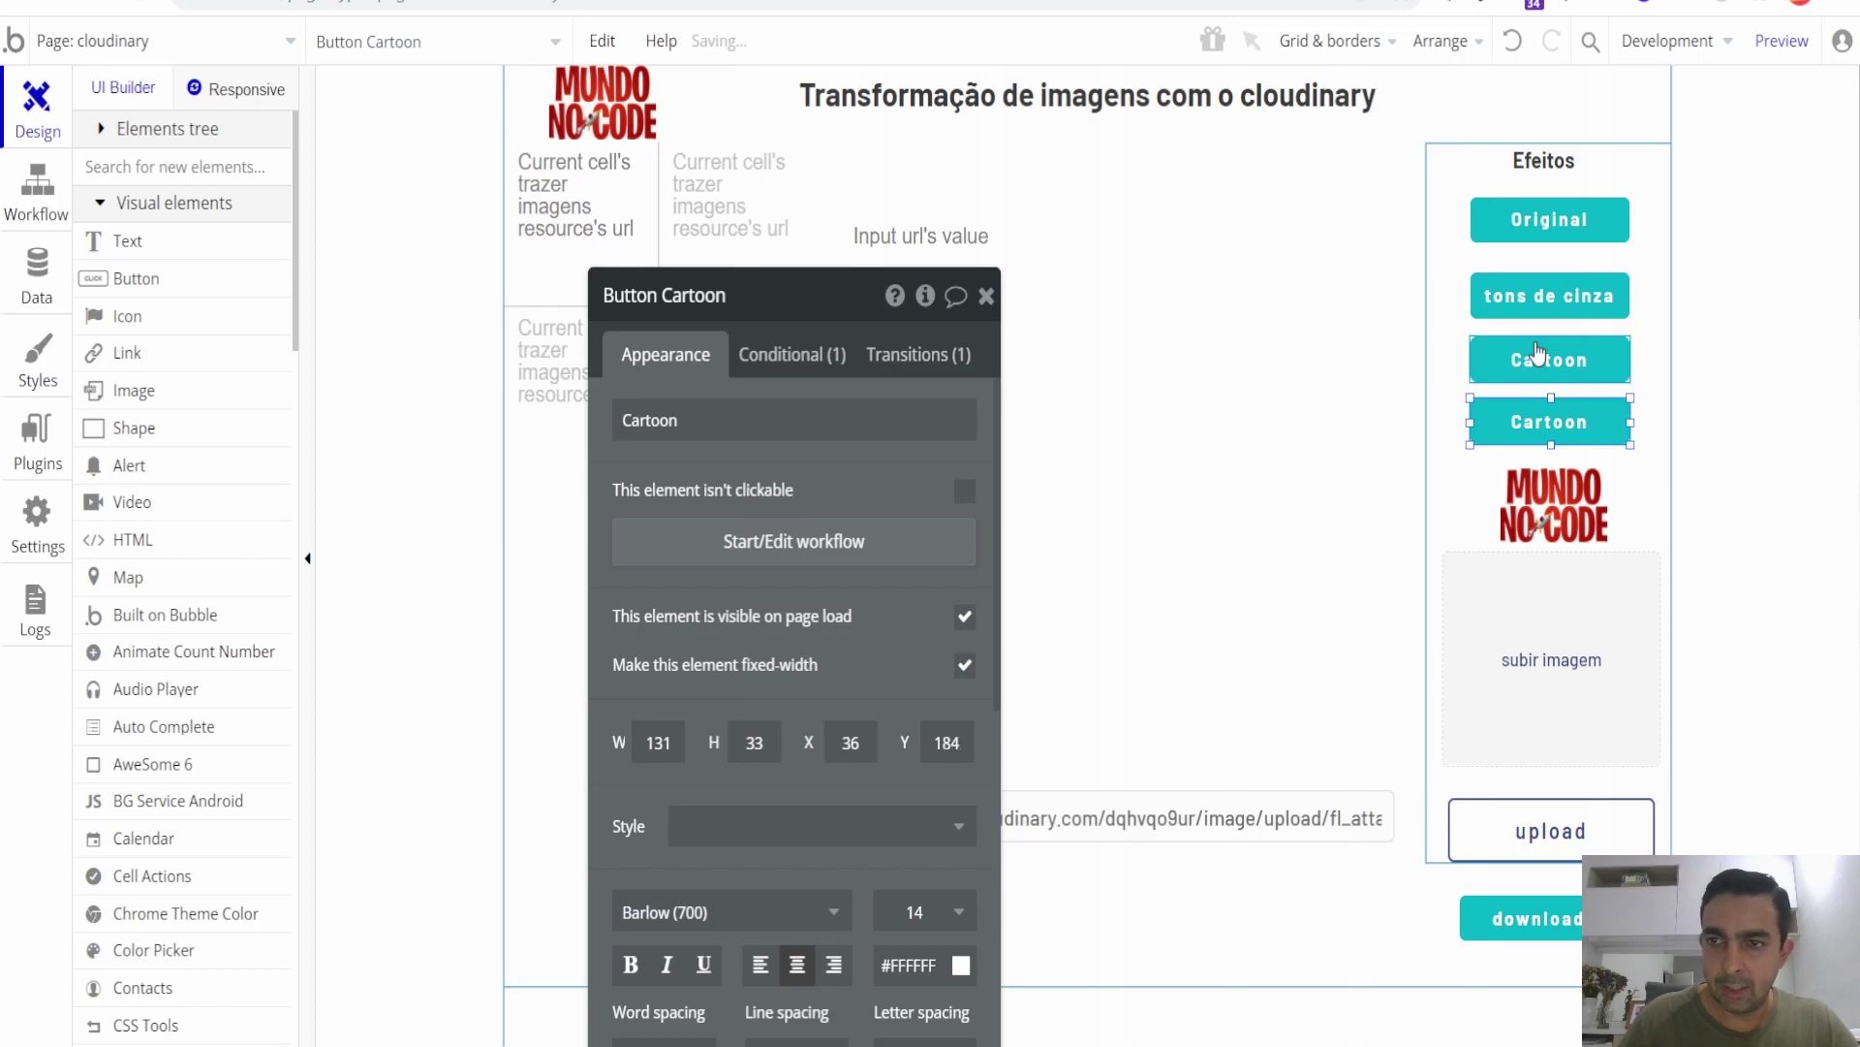
{"action": "left_click", "coordinate": [790, 429]}
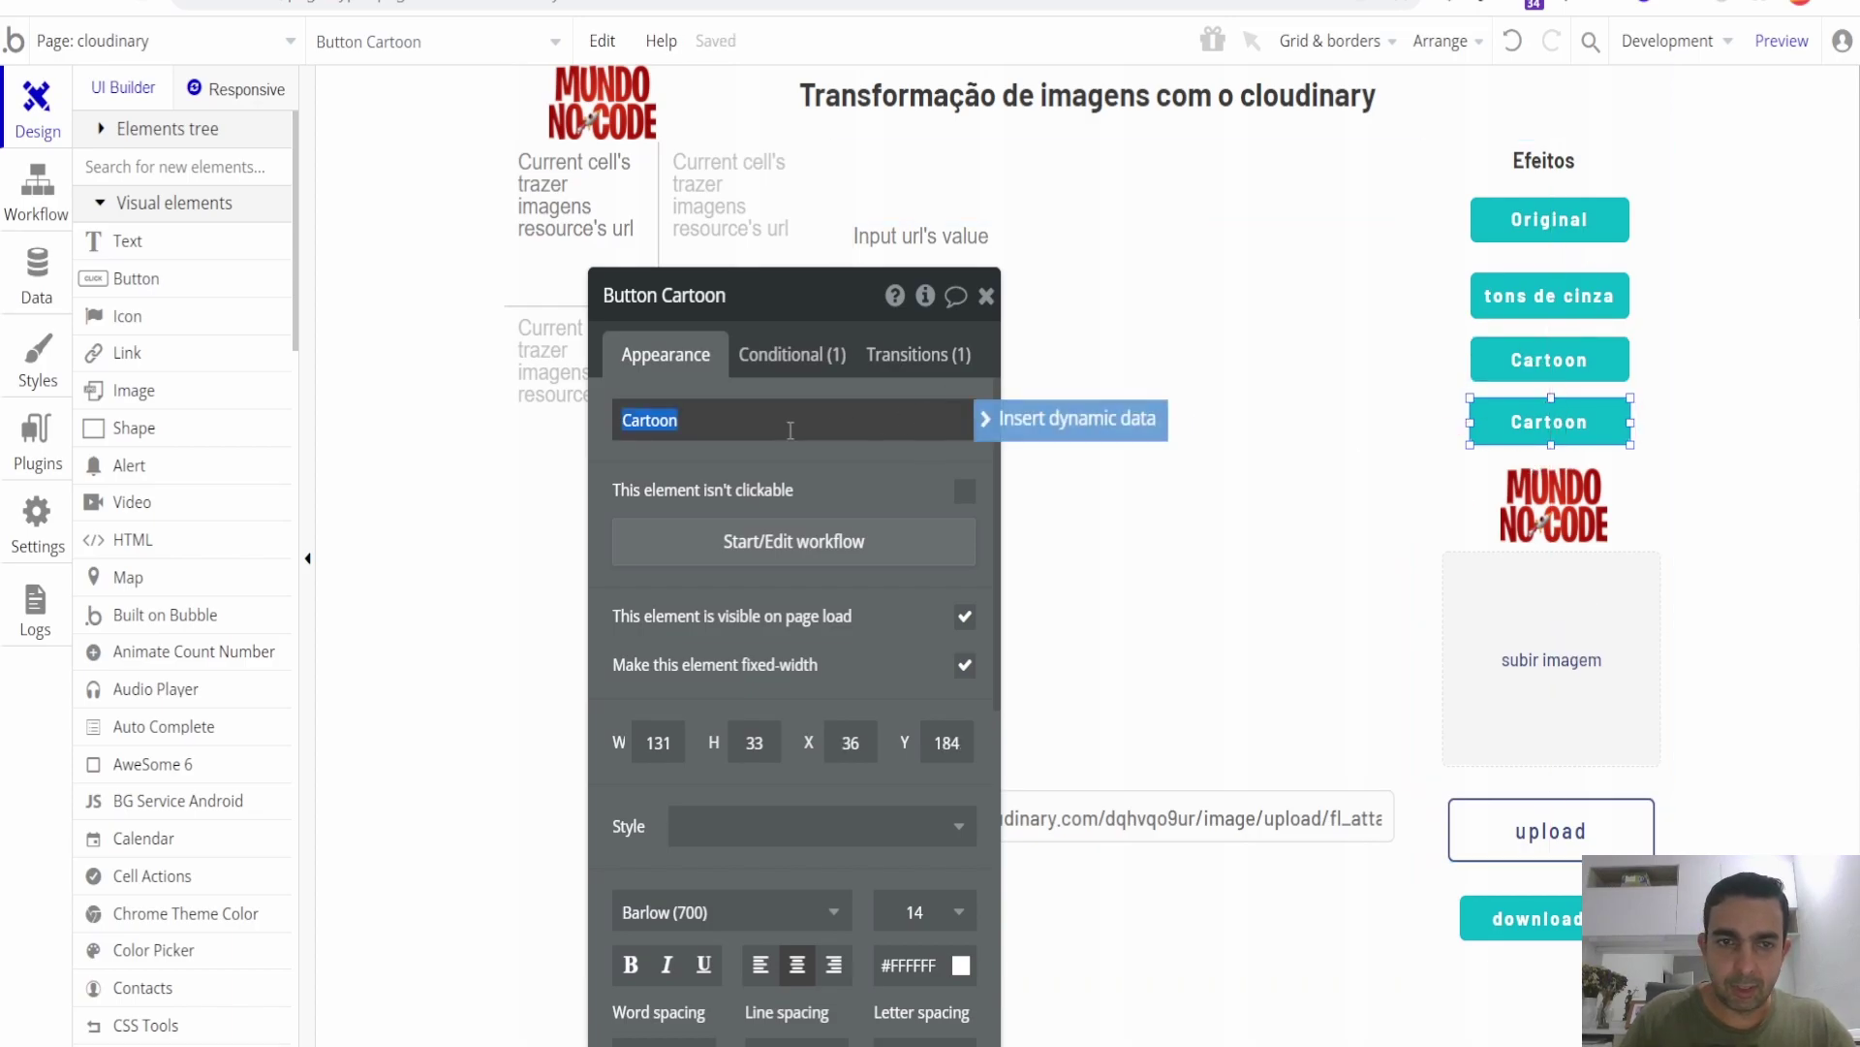
{"action": "type", "text": "Vignette"}
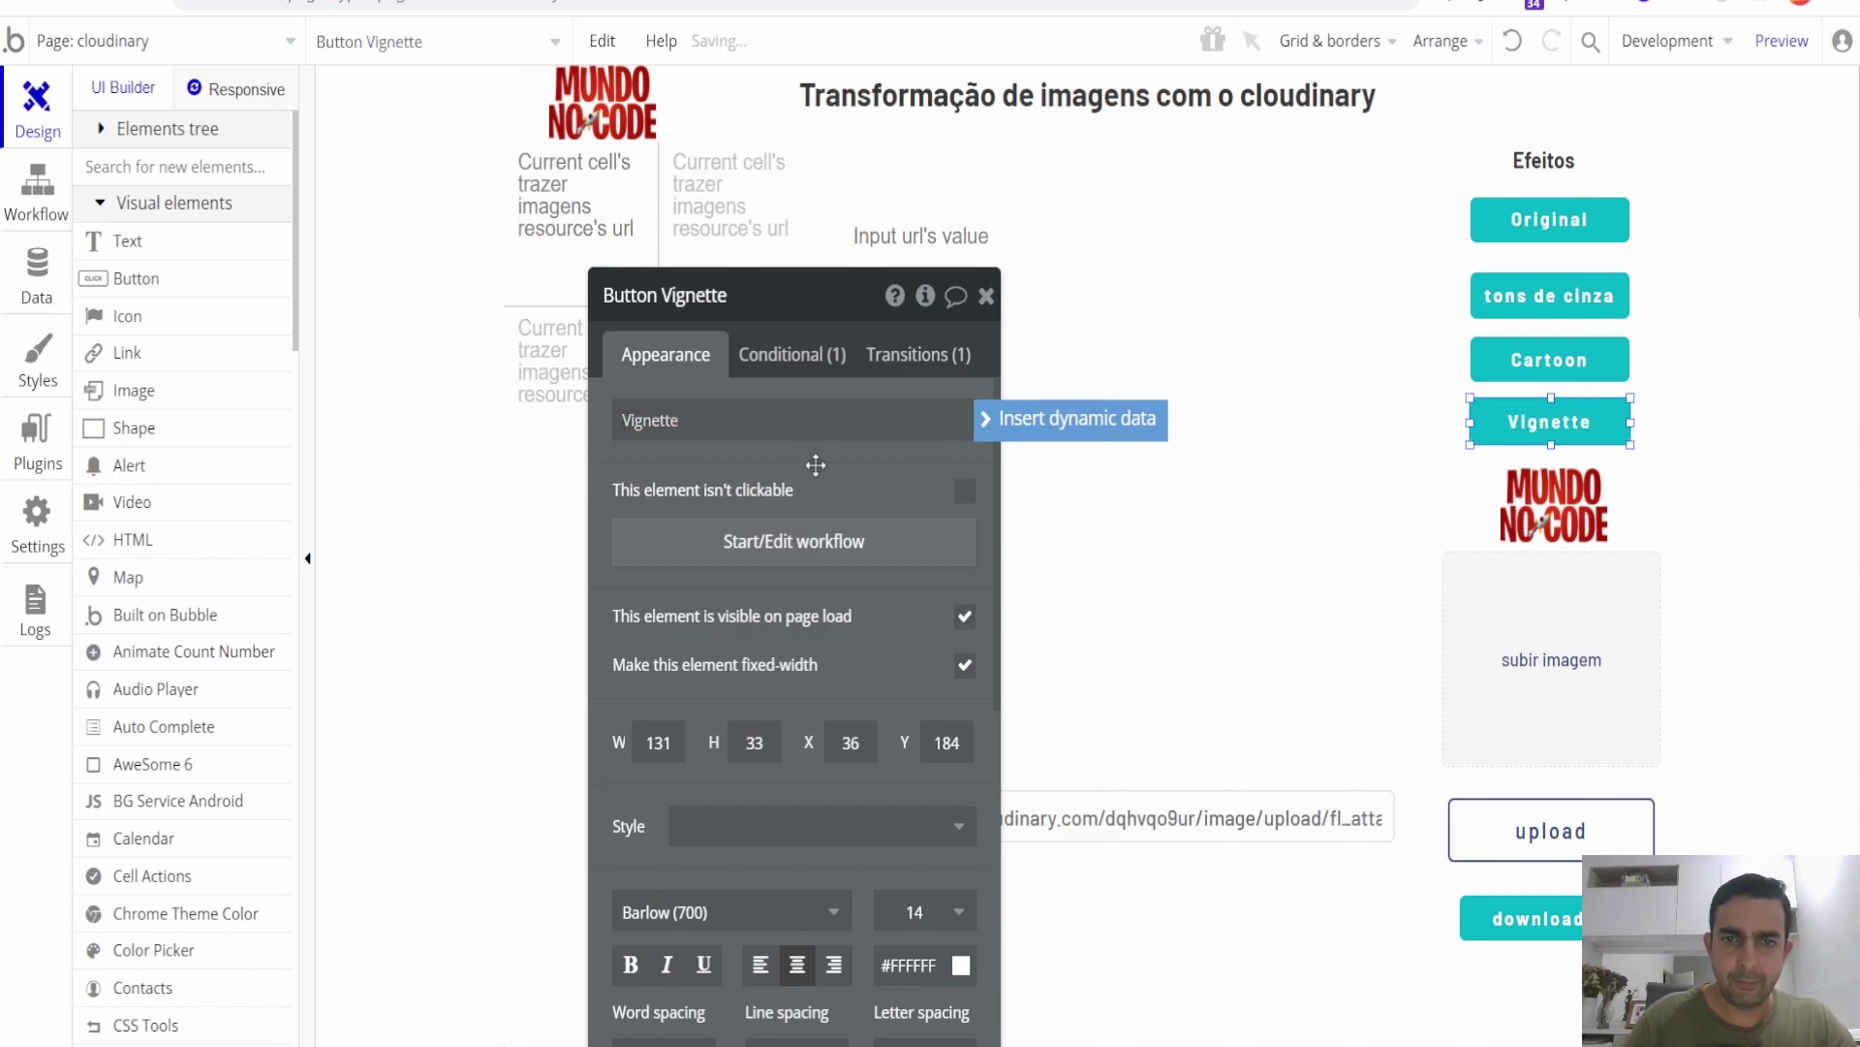
{"action": "left_click", "coordinate": [812, 461]}
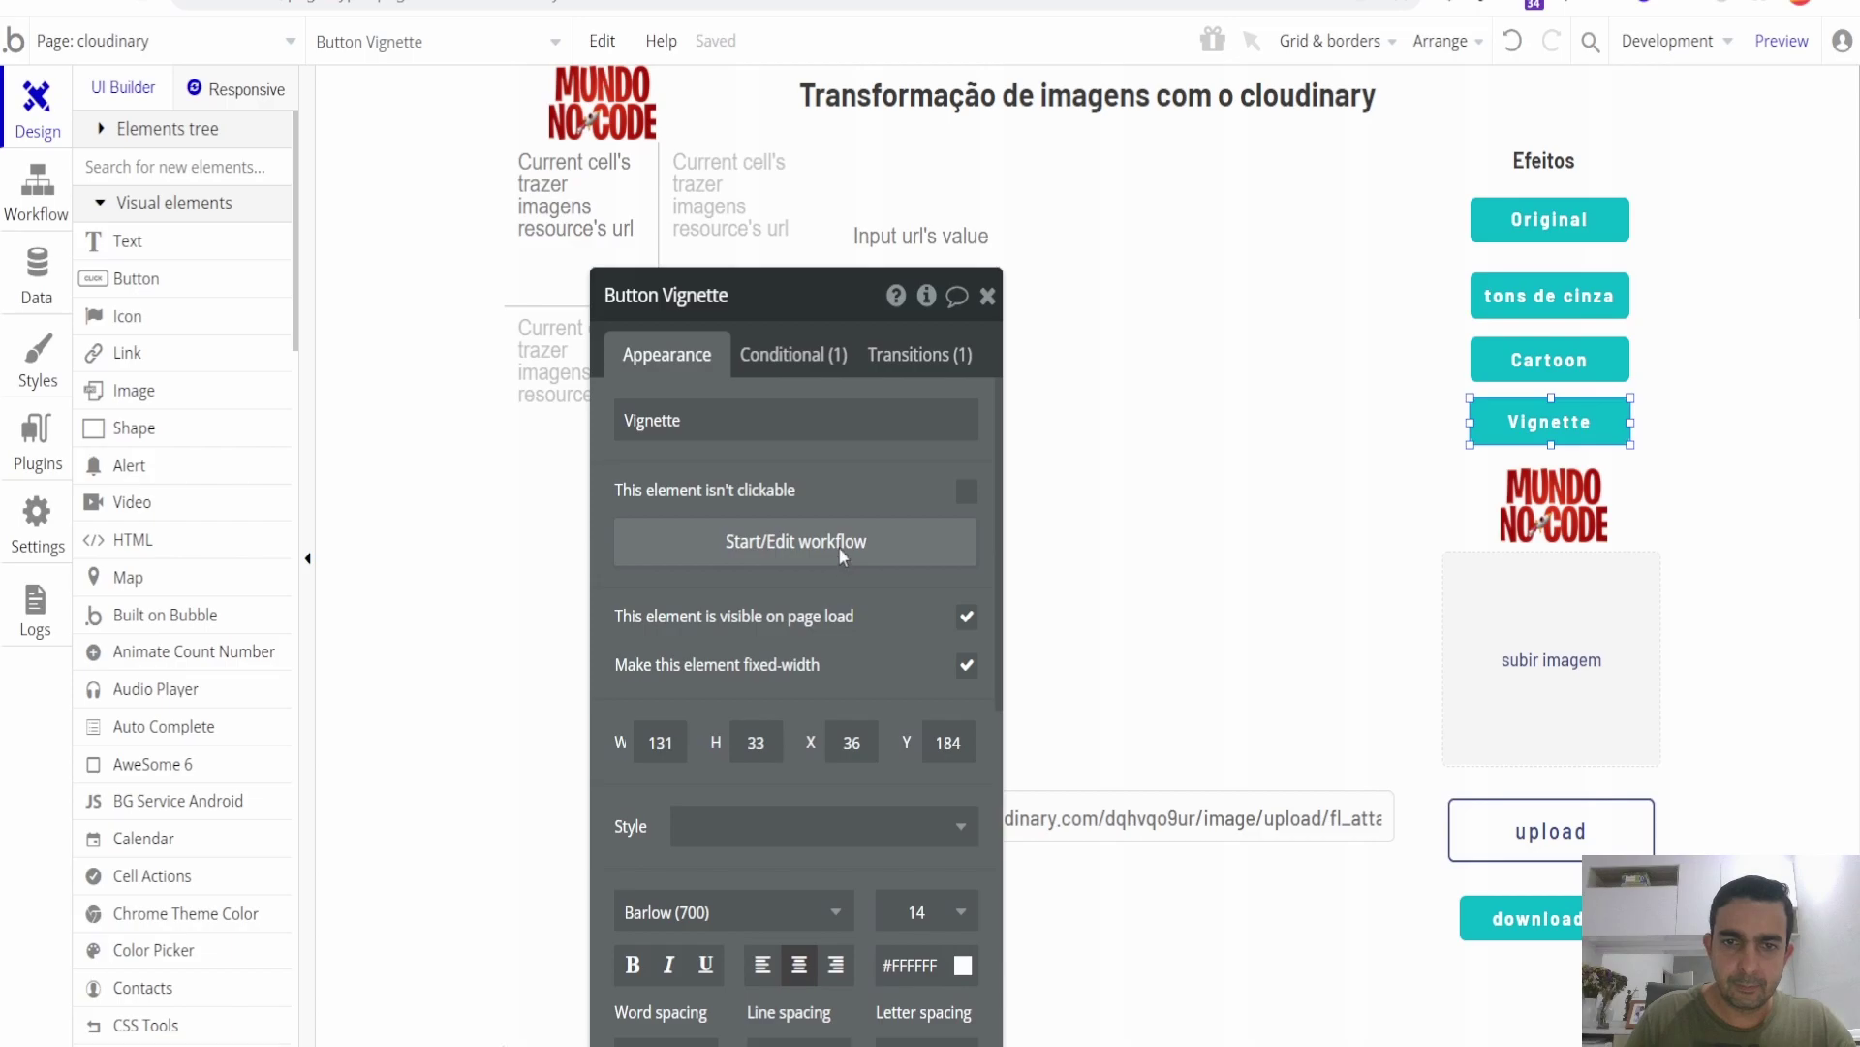
Create a click workflow for the Vignette button with a Set state action on the cloudinary page.
{"action": "left_click", "coordinate": [839, 548]}
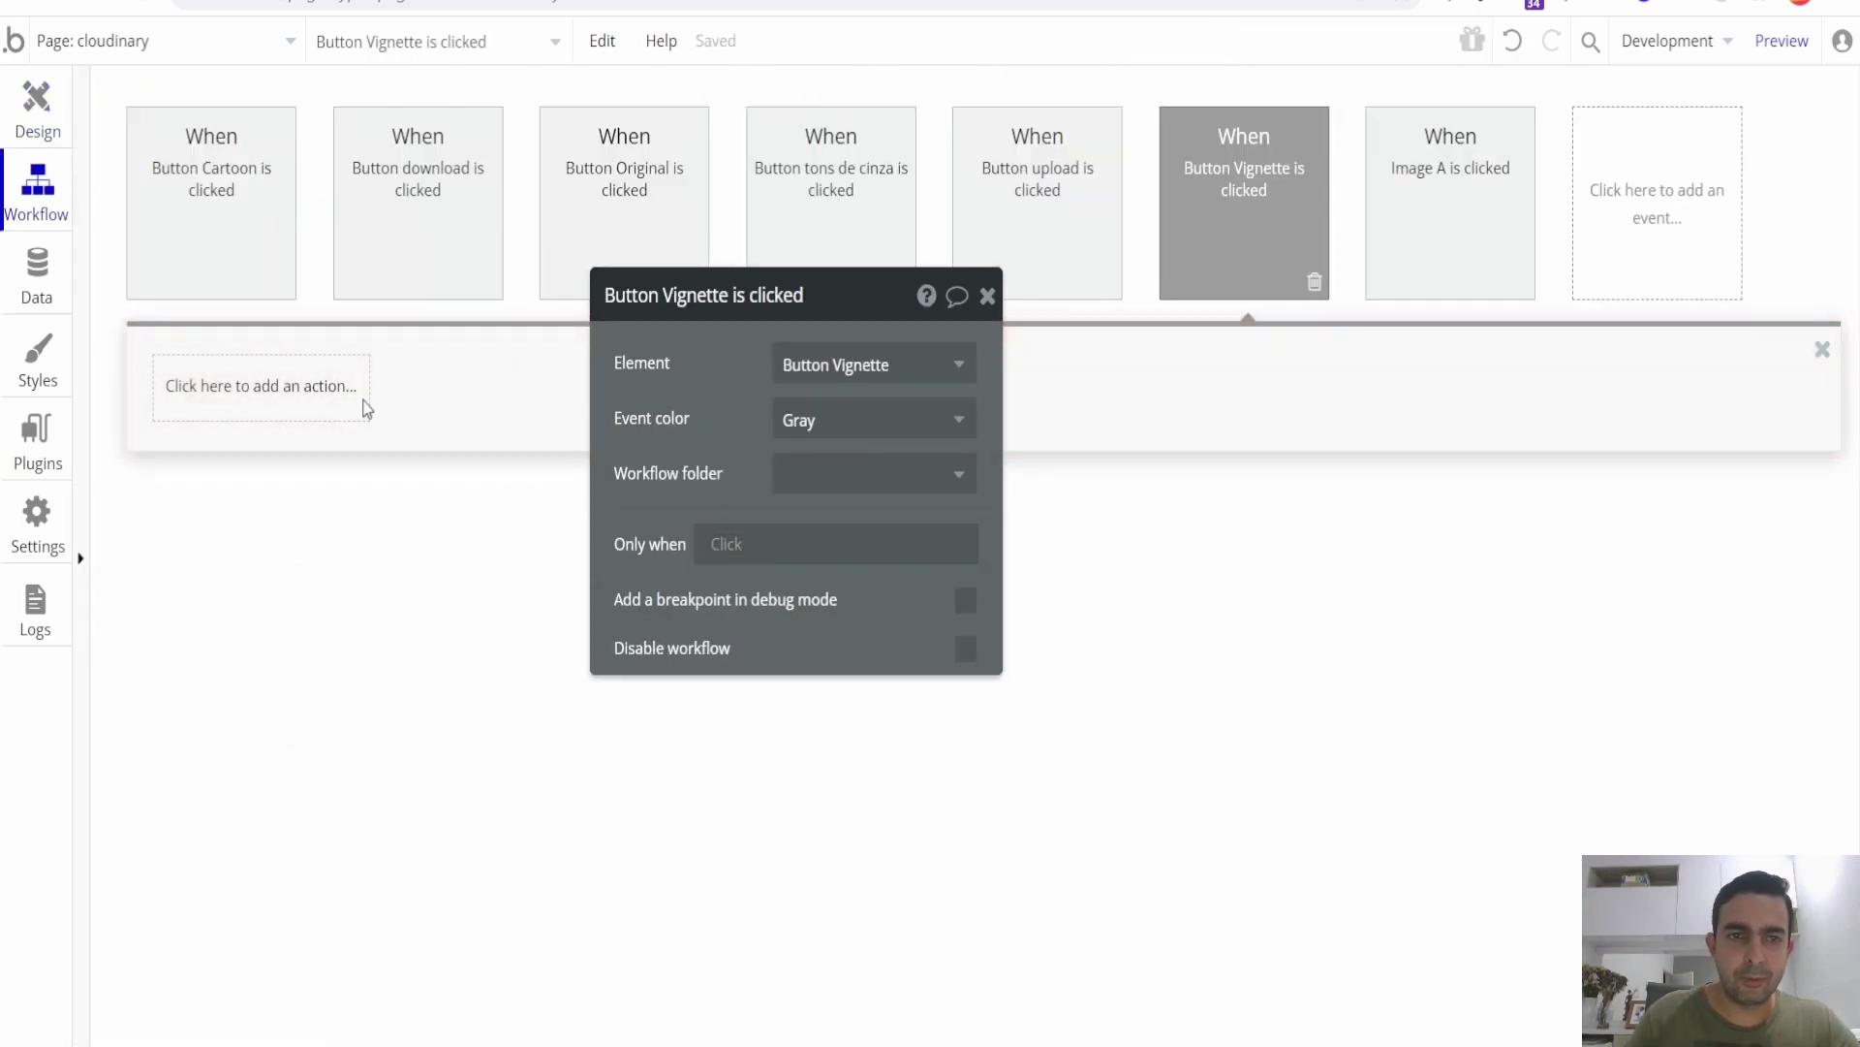
{"action": "left_click", "coordinate": [351, 400]}
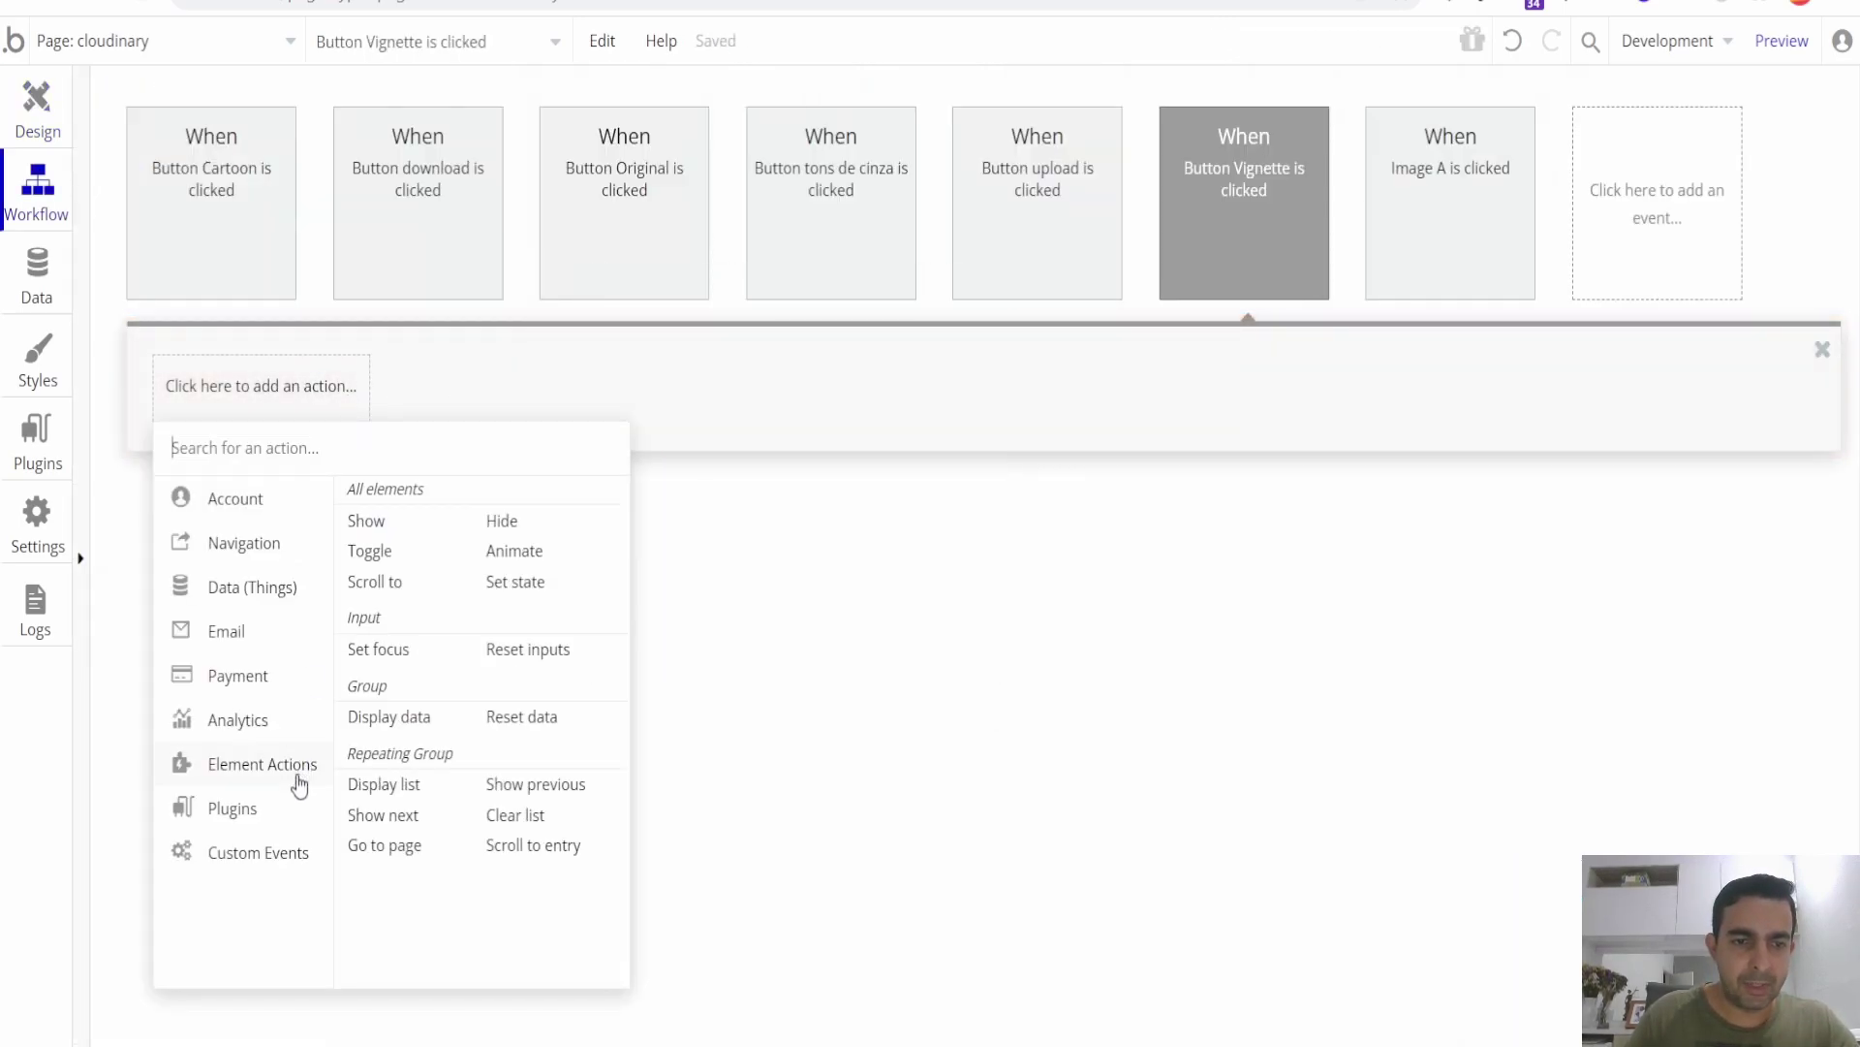
{"action": "left_click", "coordinate": [533, 584]}
{"action": "left_click", "coordinate": [830, 363]}
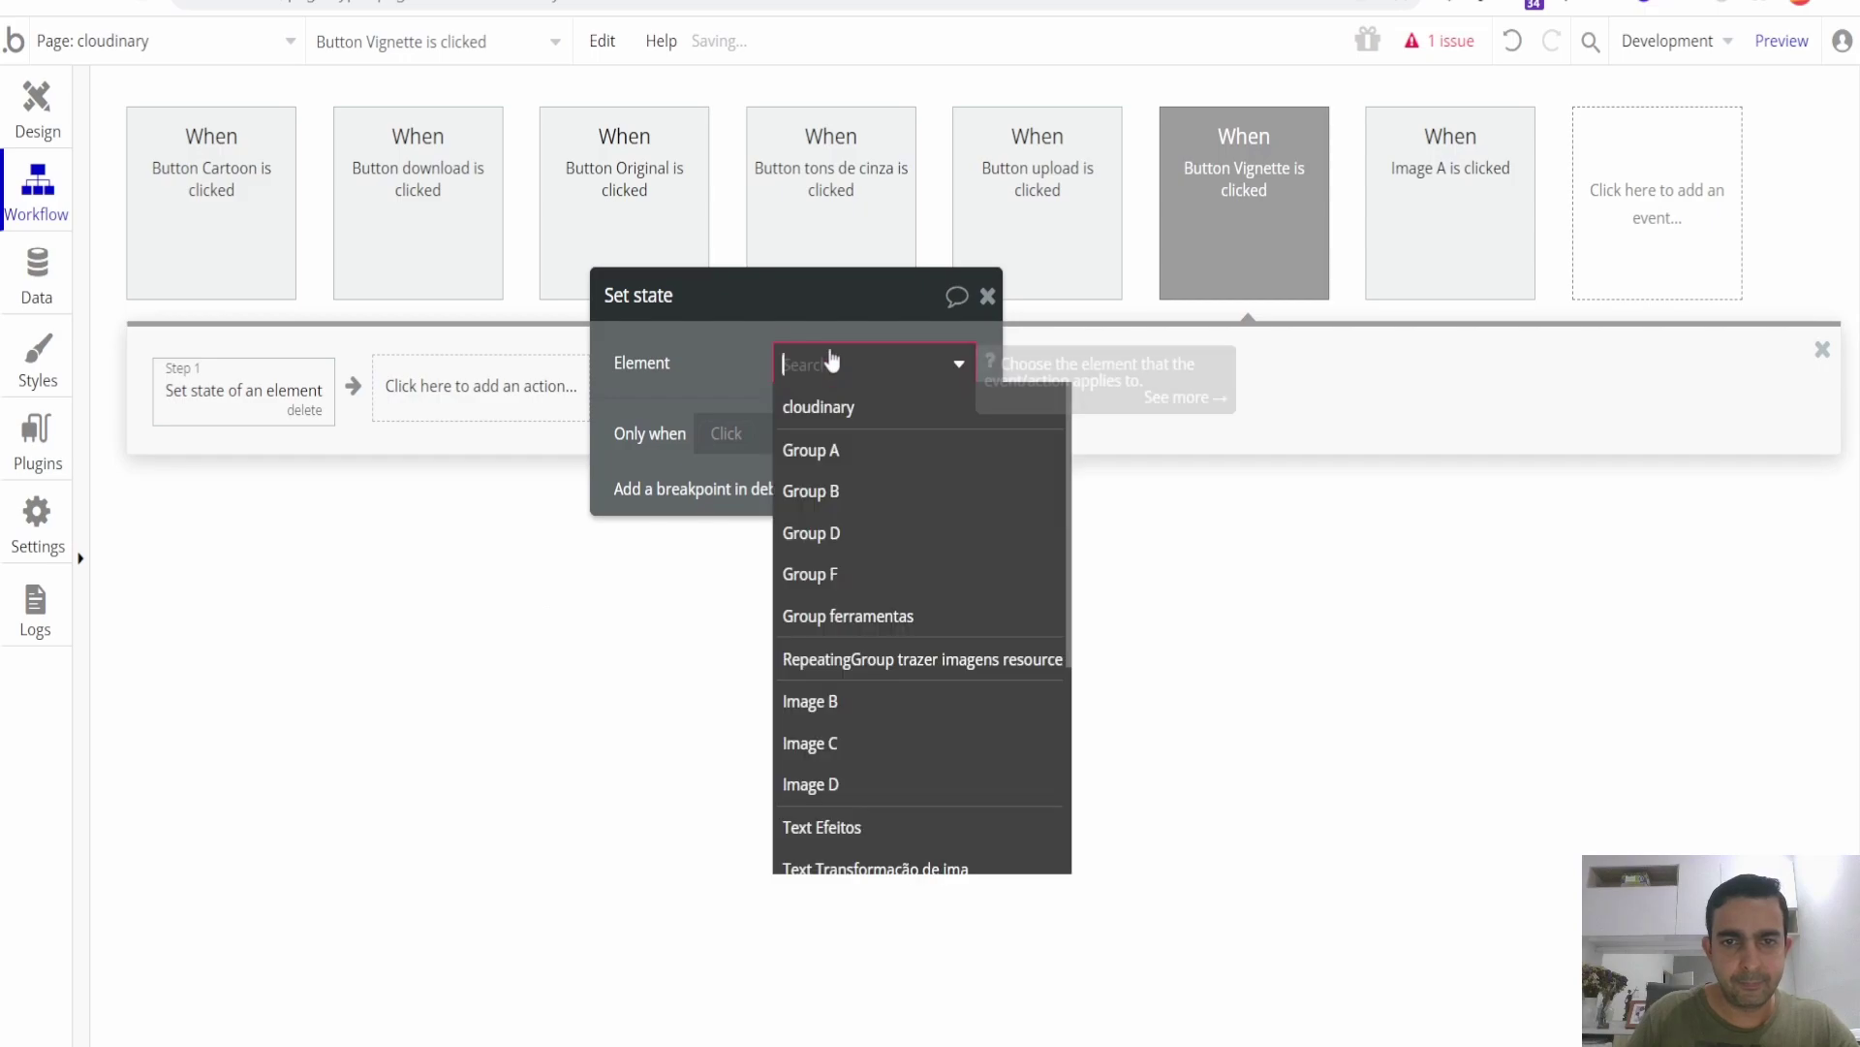
{"action": "left_click", "coordinate": [876, 411]}
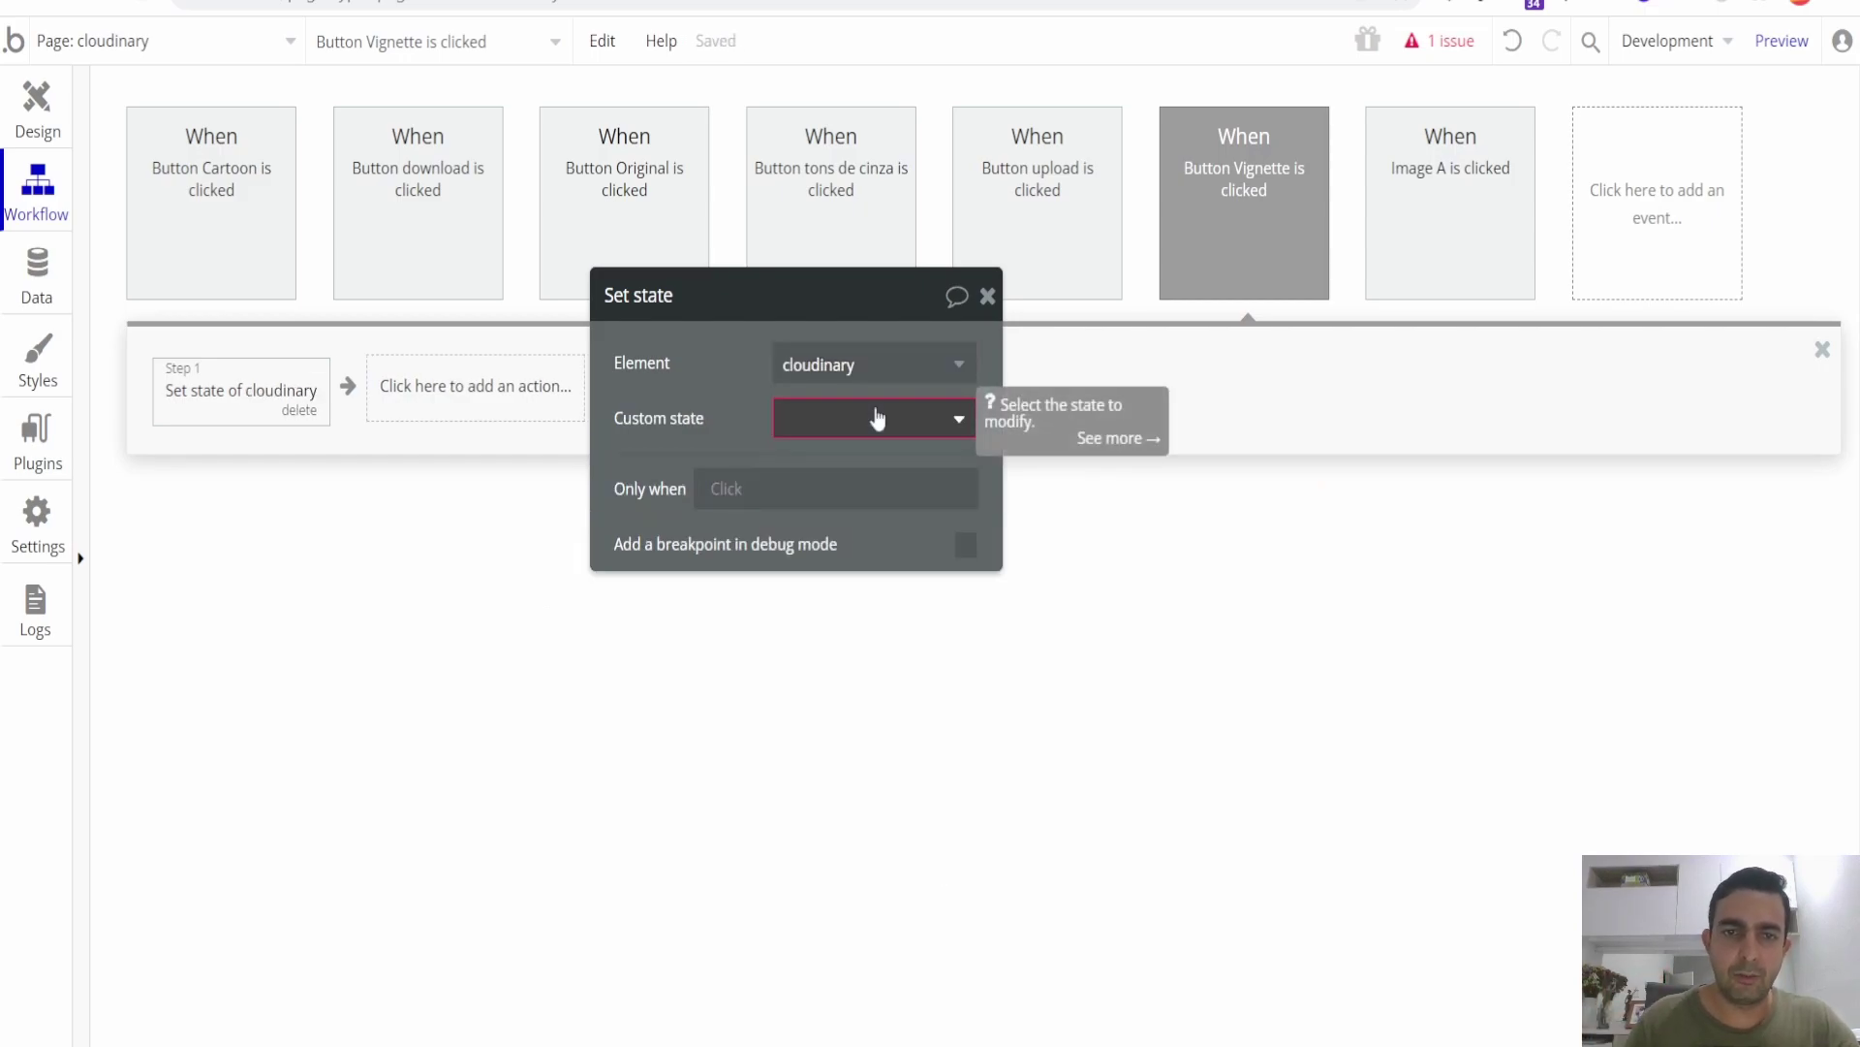
Choose the custom state efeito and set its value to e_vignette.
{"action": "left_click", "coordinate": [875, 417]}
{"action": "left_click", "coordinate": [850, 465]}
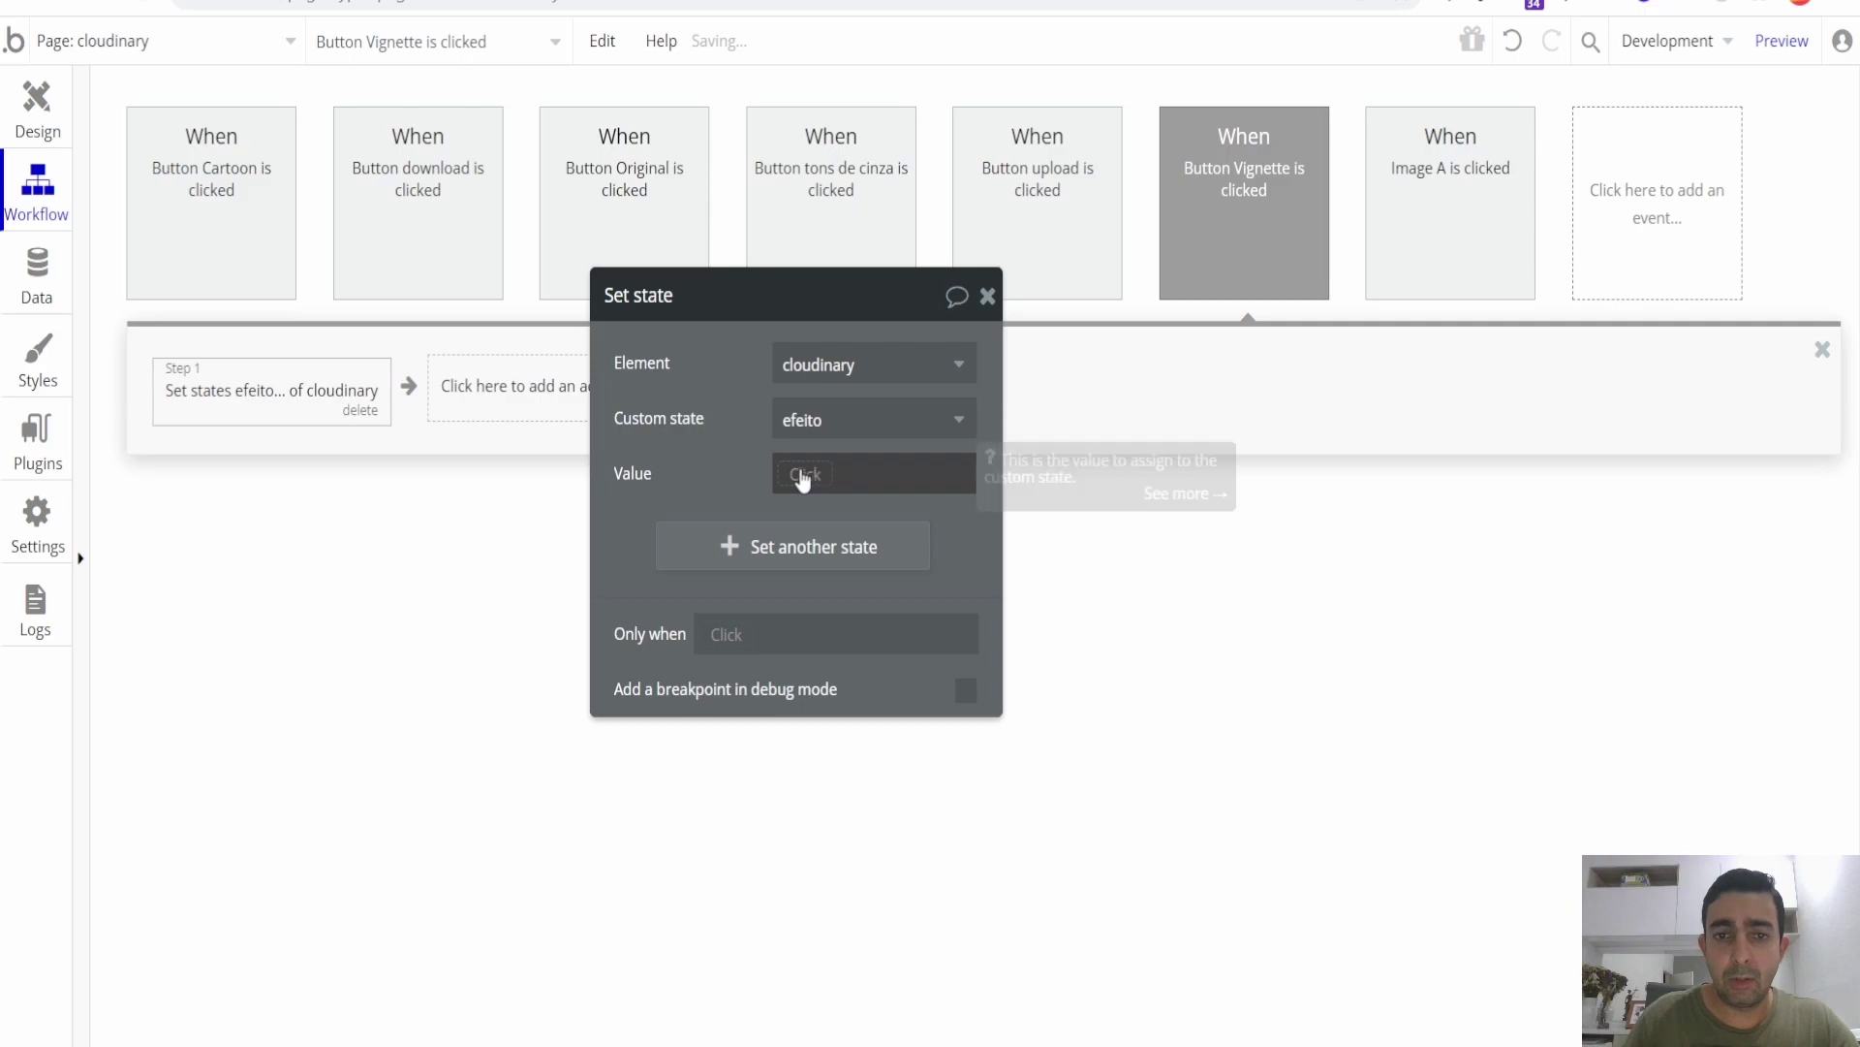
{"action": "left_click", "coordinate": [803, 474]}
{"action": "type", "text": "Vignette"}
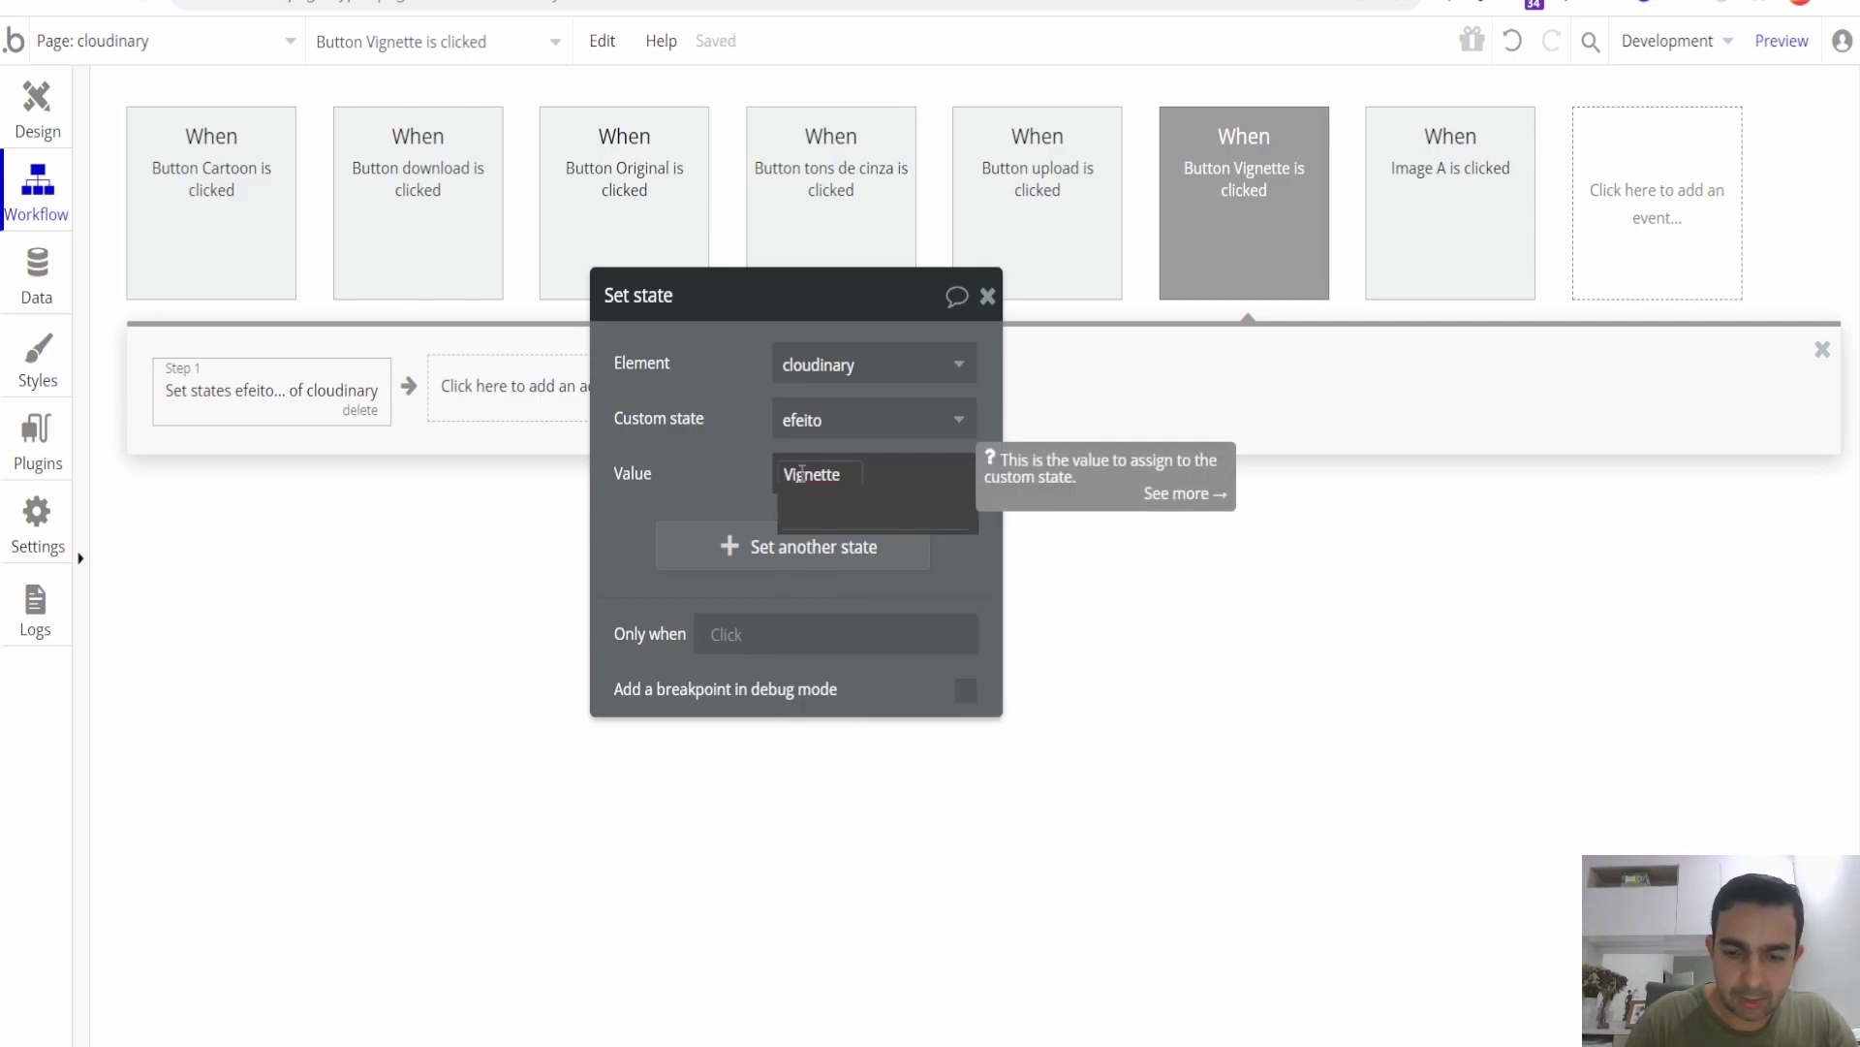
{"action": "type", "text": "e_"}
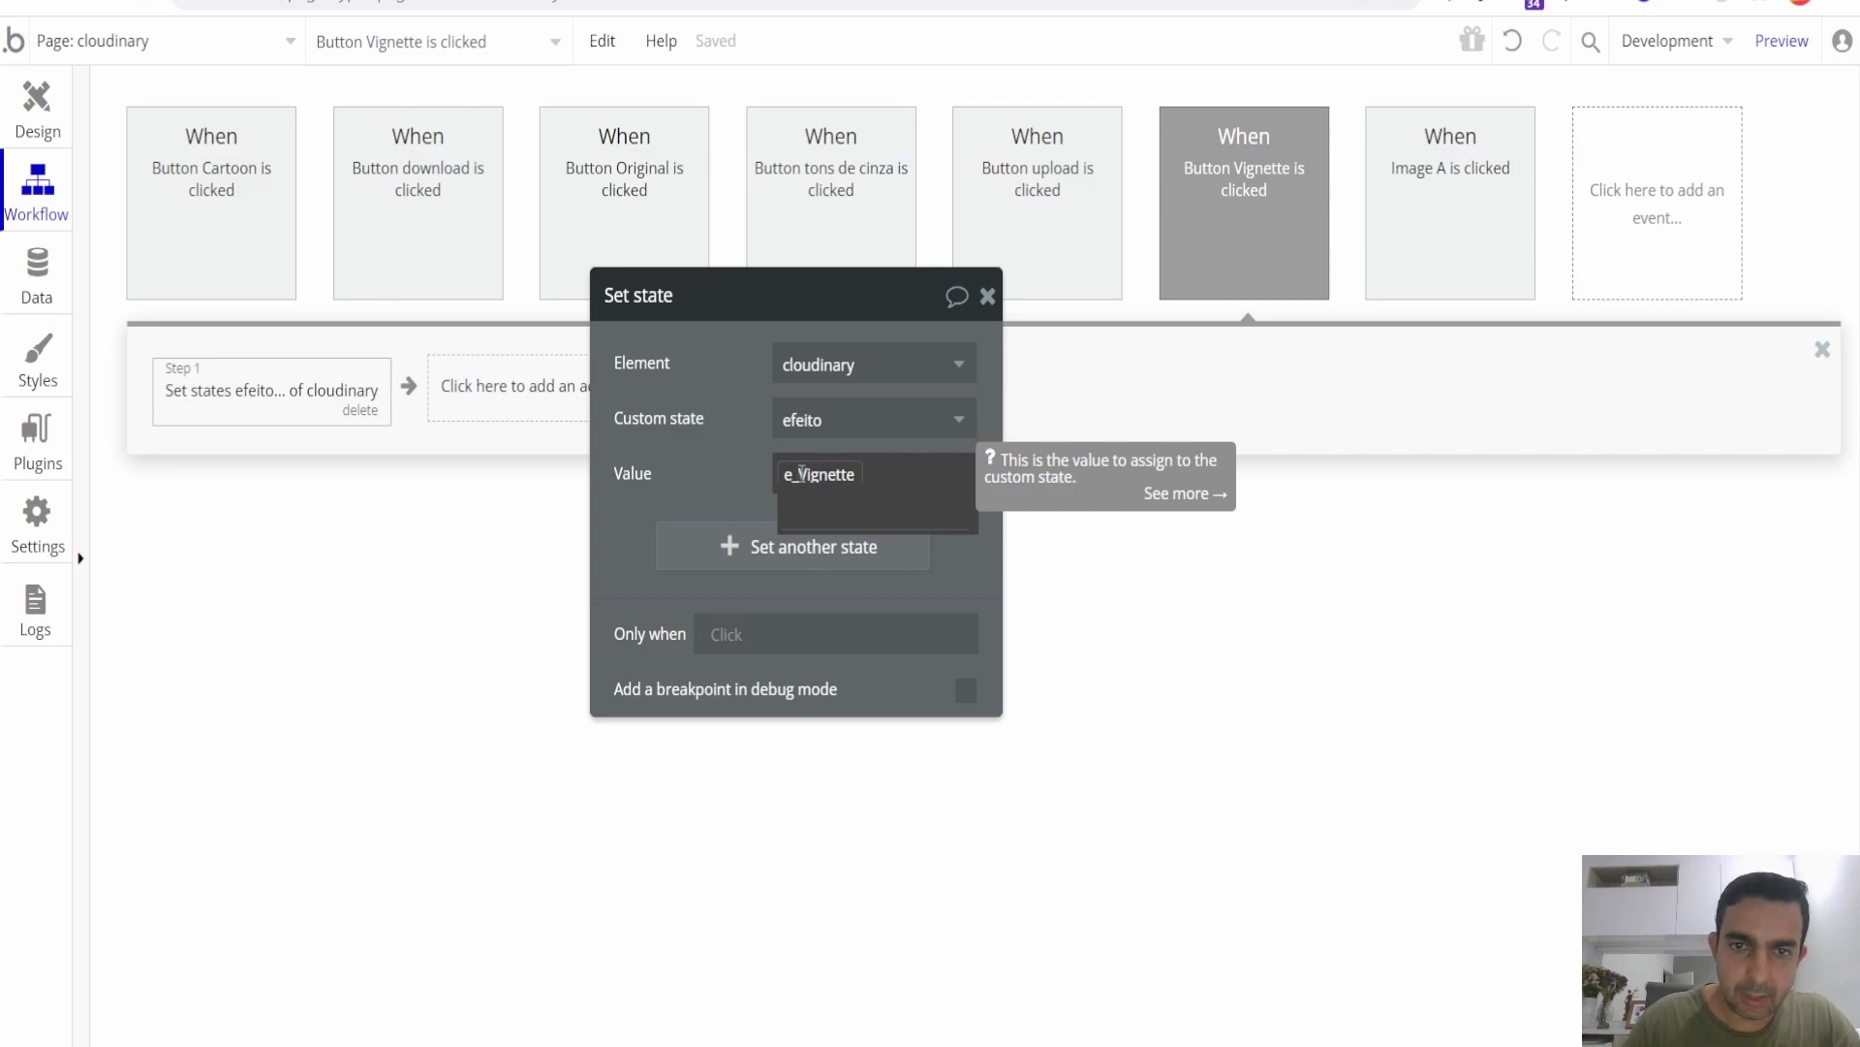
{"action": "key", "text": "Delete"}
{"action": "type", "text": "v"}
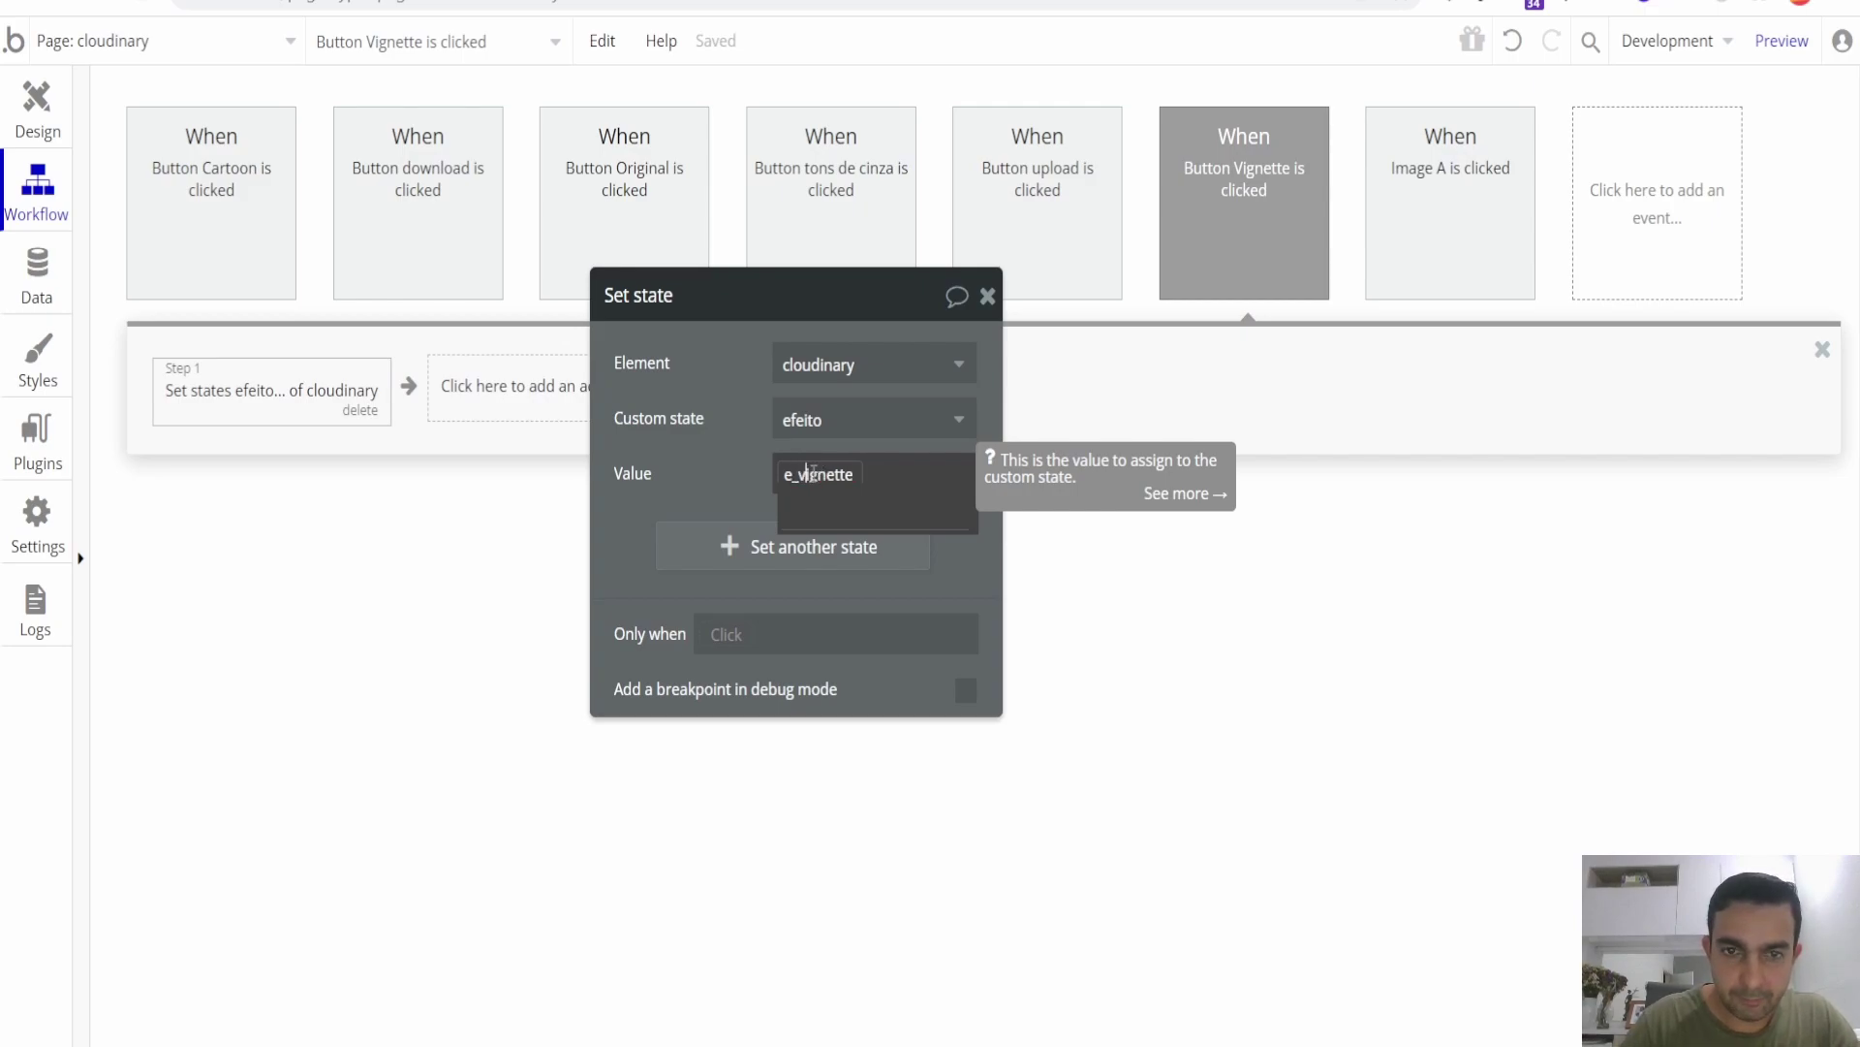
{"action": "left_click", "coordinate": [659, 453]}
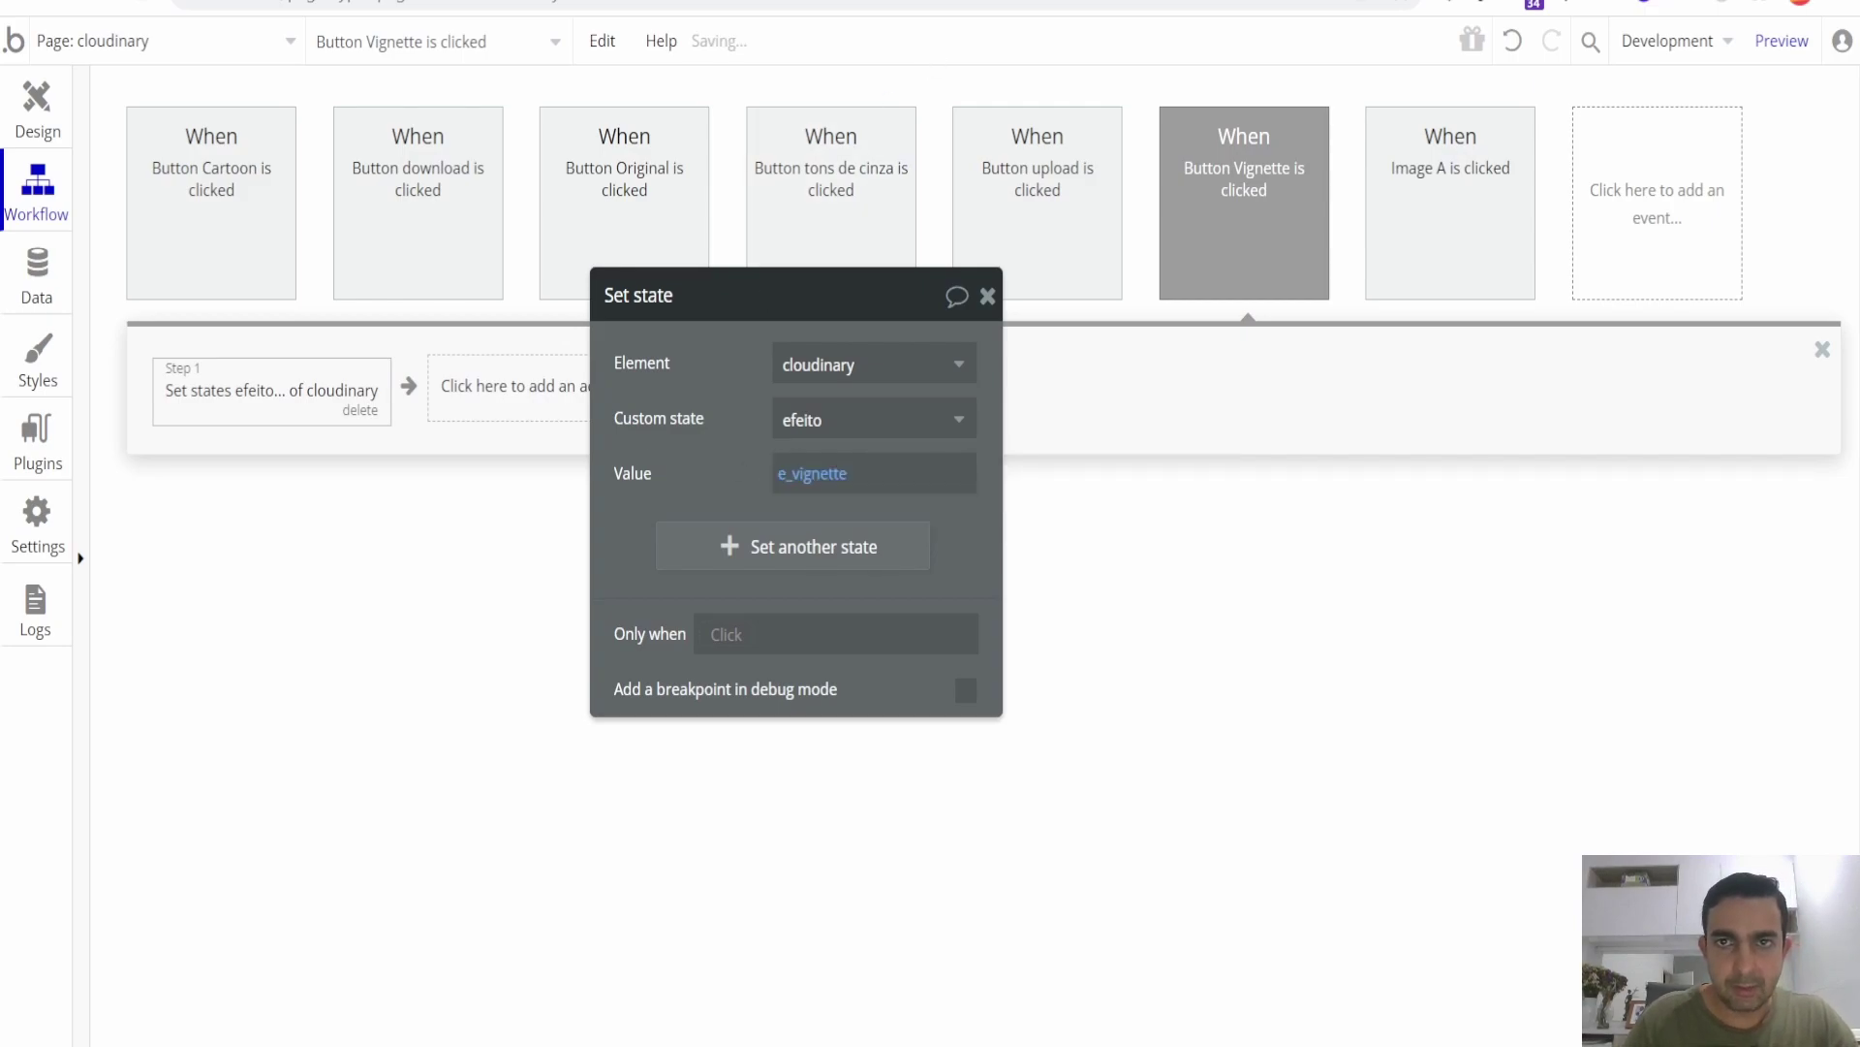
Switch to the app preview, refresh it and apply the Vignette and Cartoon effects to the woman's image.
{"action": "key", "text": "ctrl+Tab"}
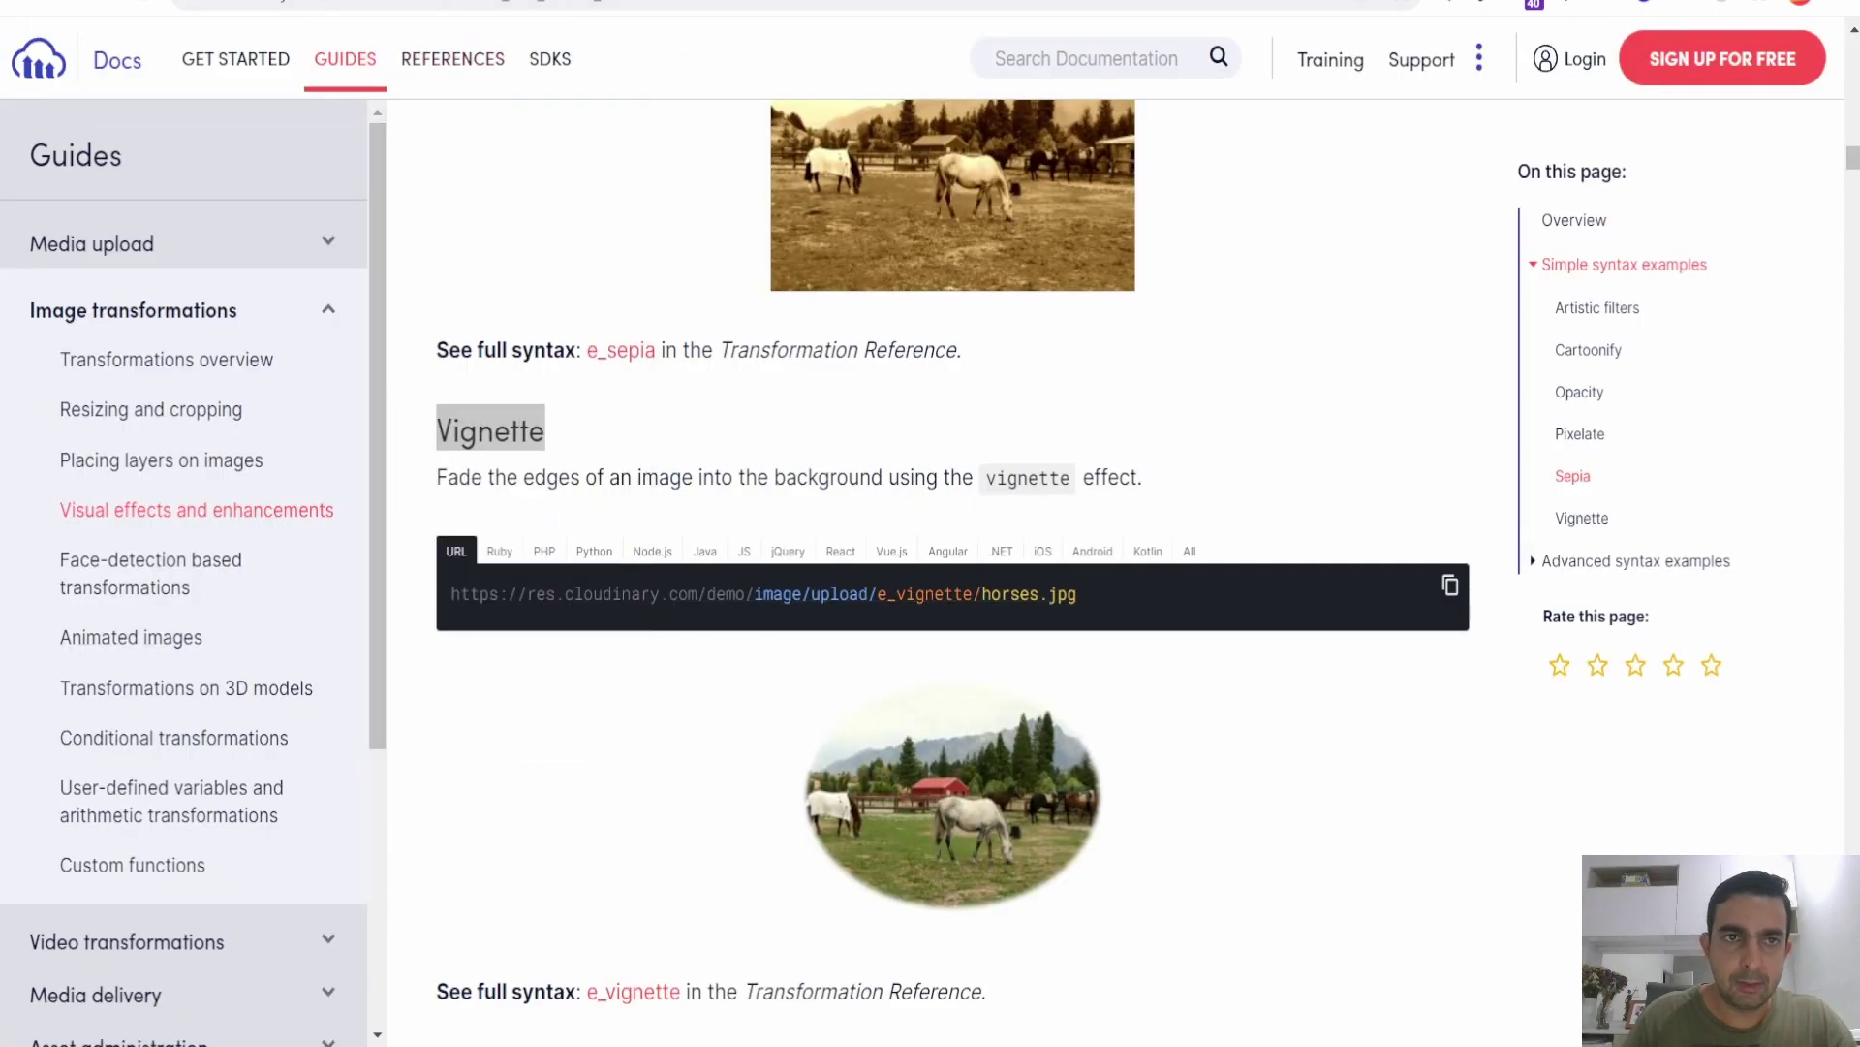
{"action": "key", "text": "ctrl+shift+Tab"}
{"action": "key", "text": "ctrl+shift+Tab"}
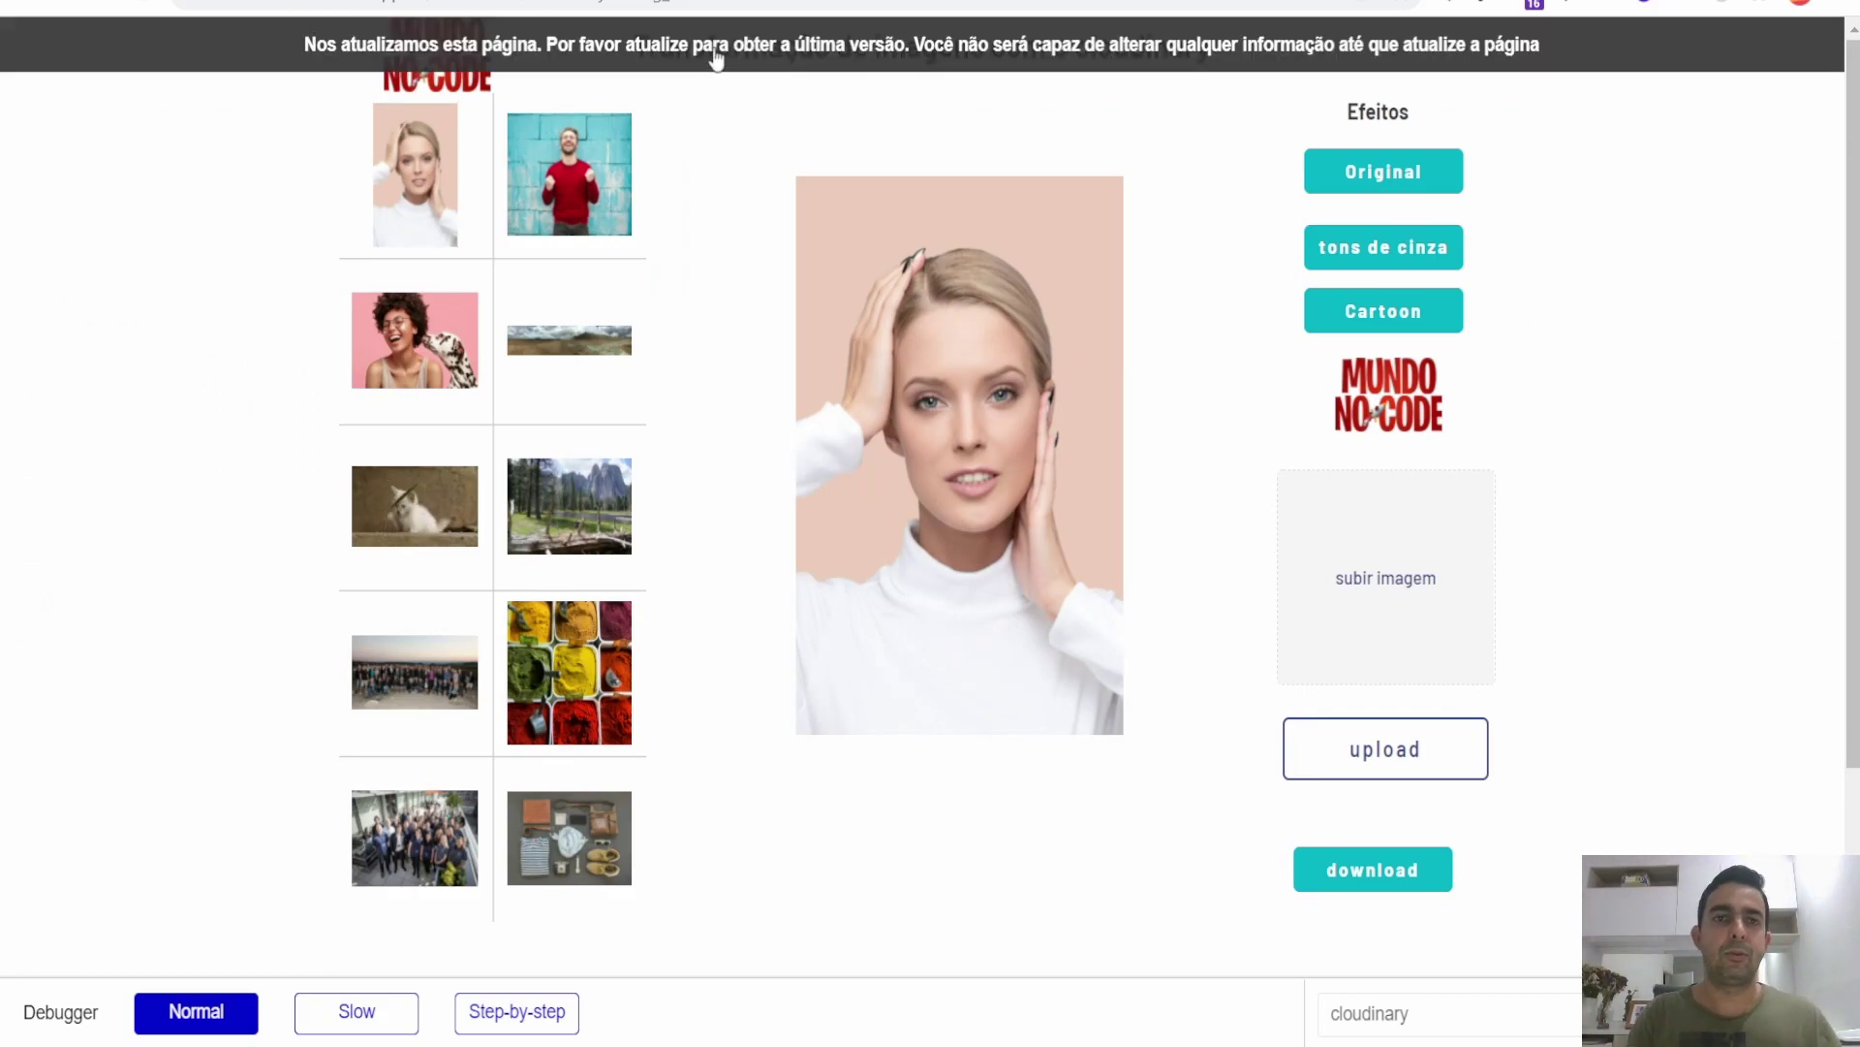
{"action": "left_click", "coordinate": [715, 58]}
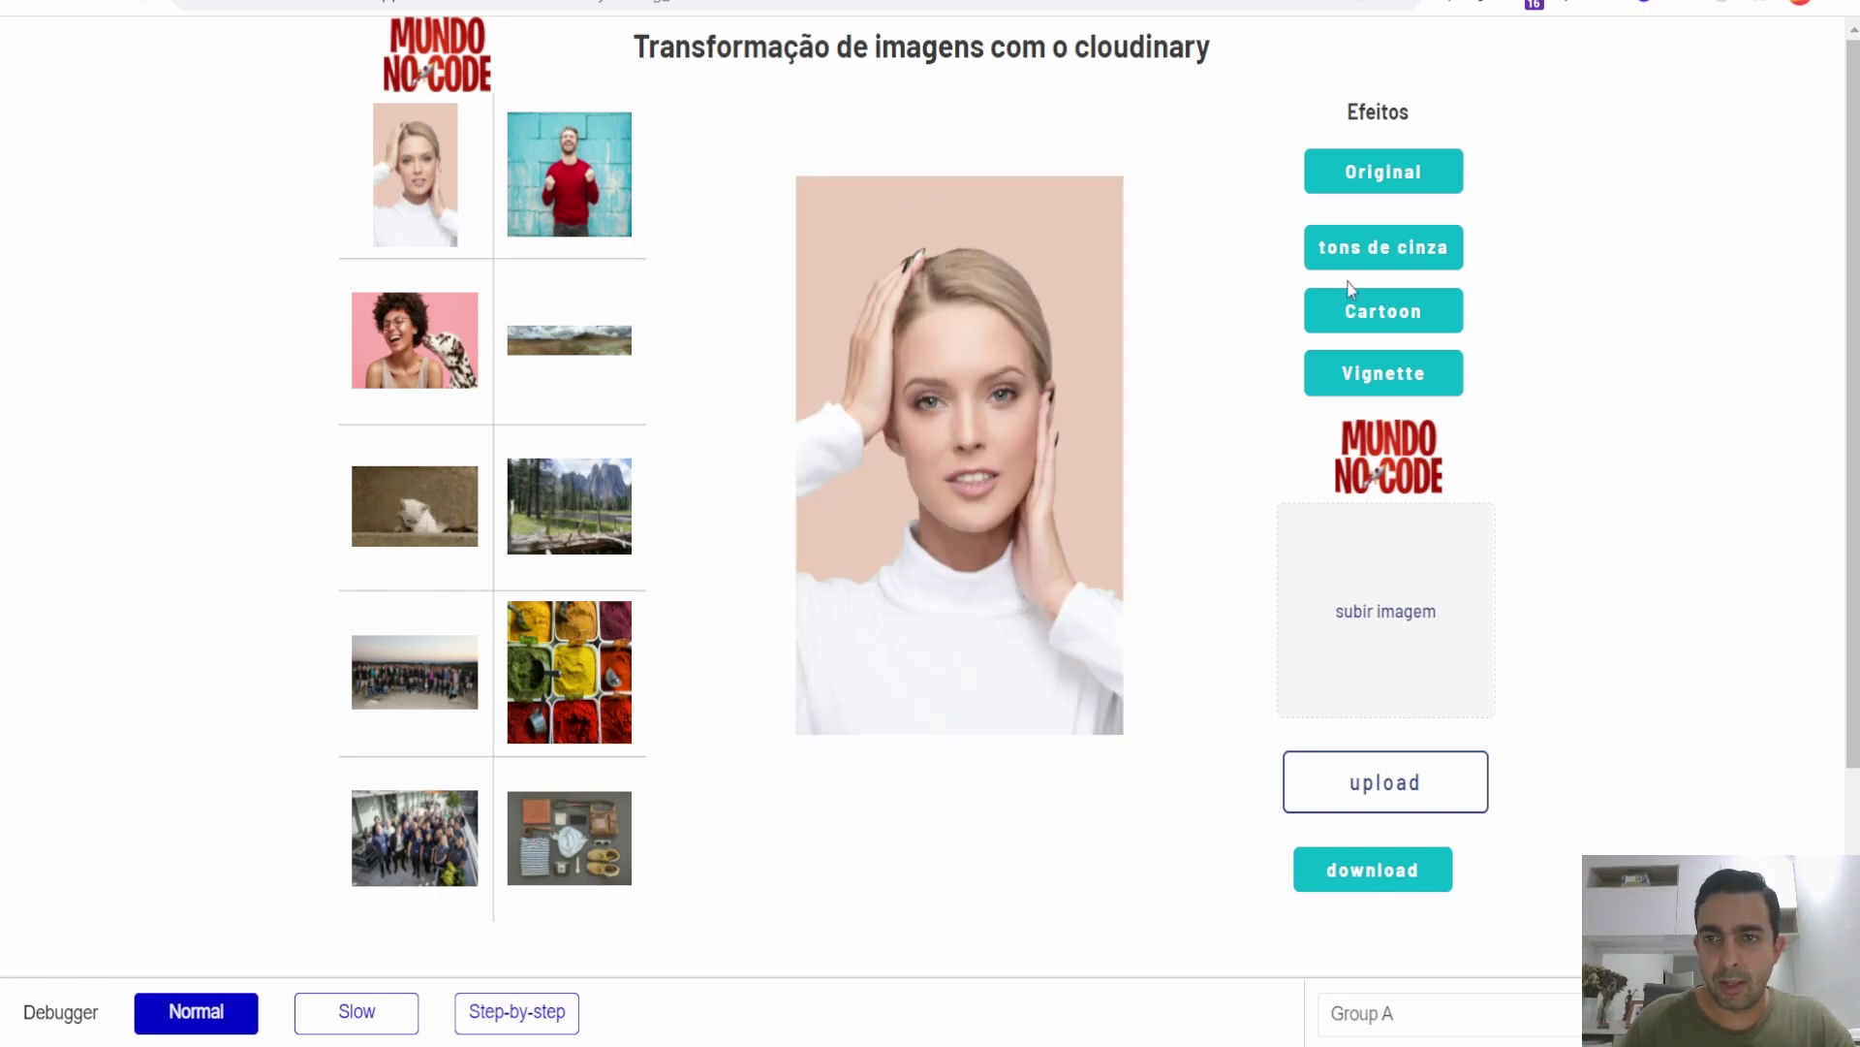
{"action": "left_click", "coordinate": [1430, 376]}
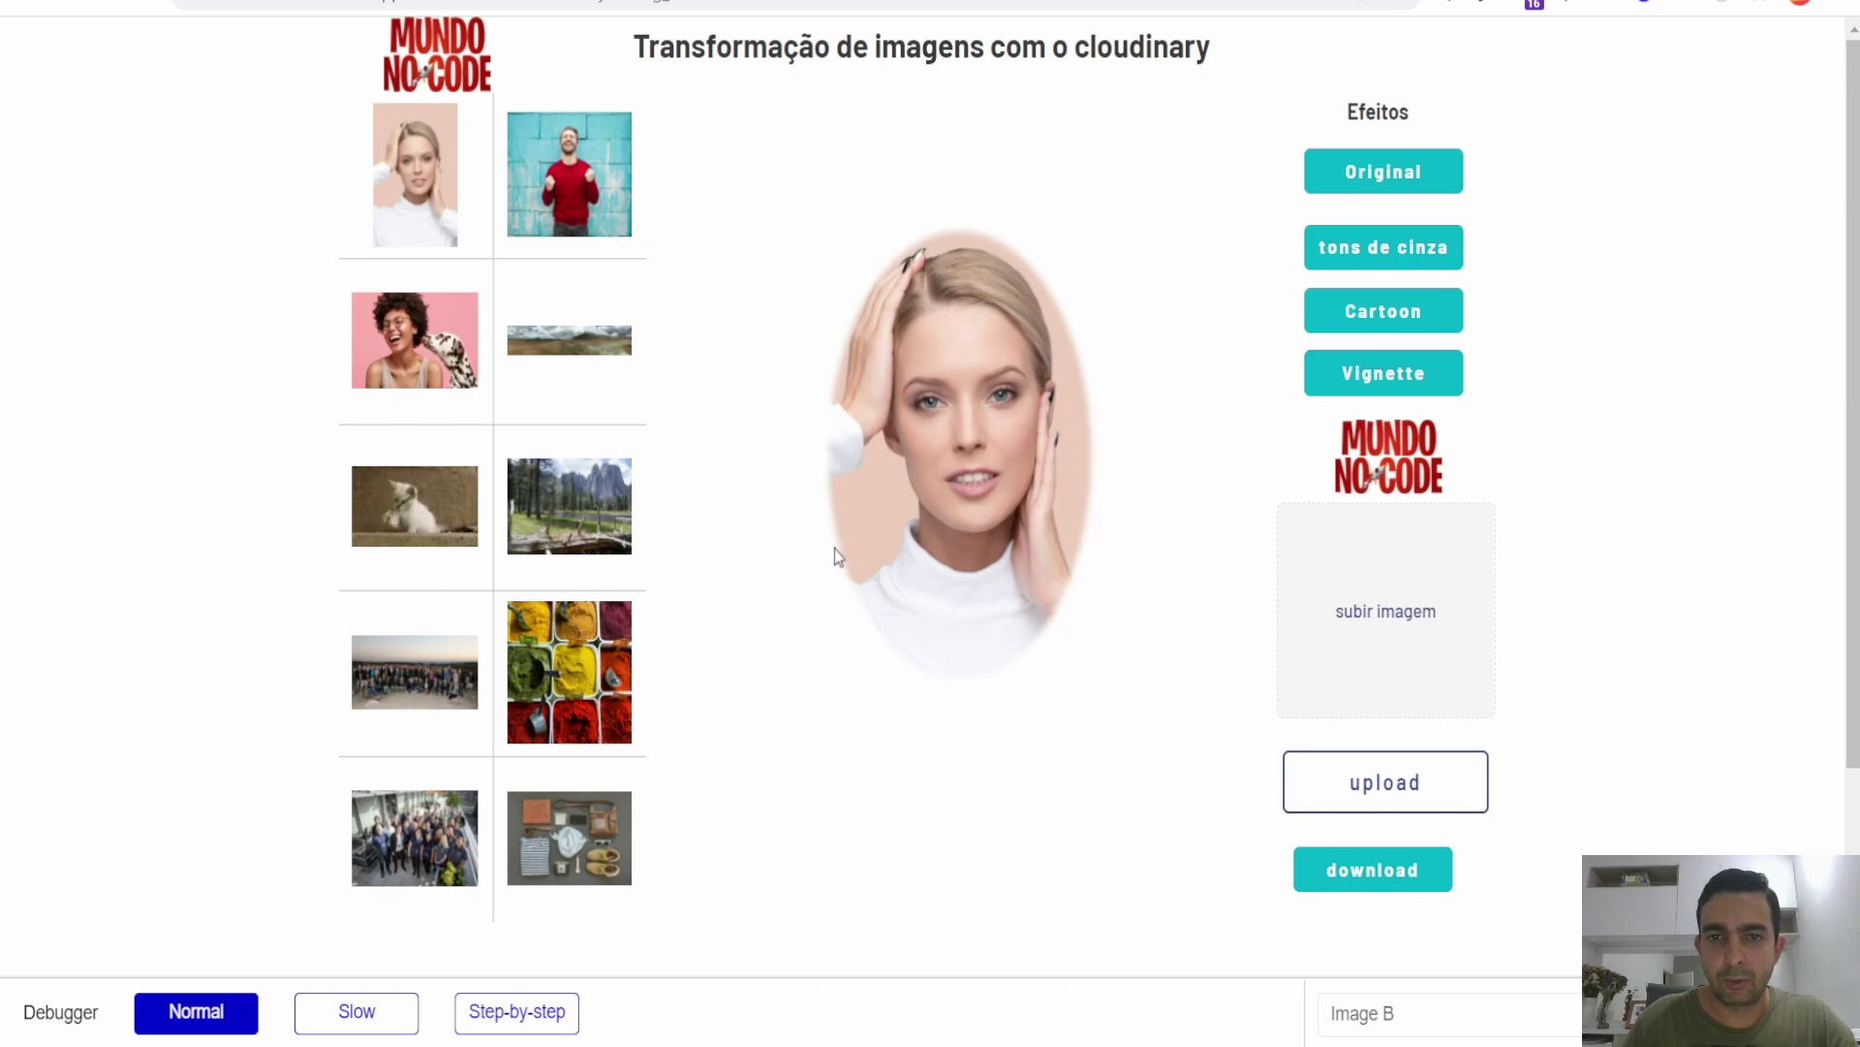
{"action": "left_click", "coordinate": [1430, 317]}
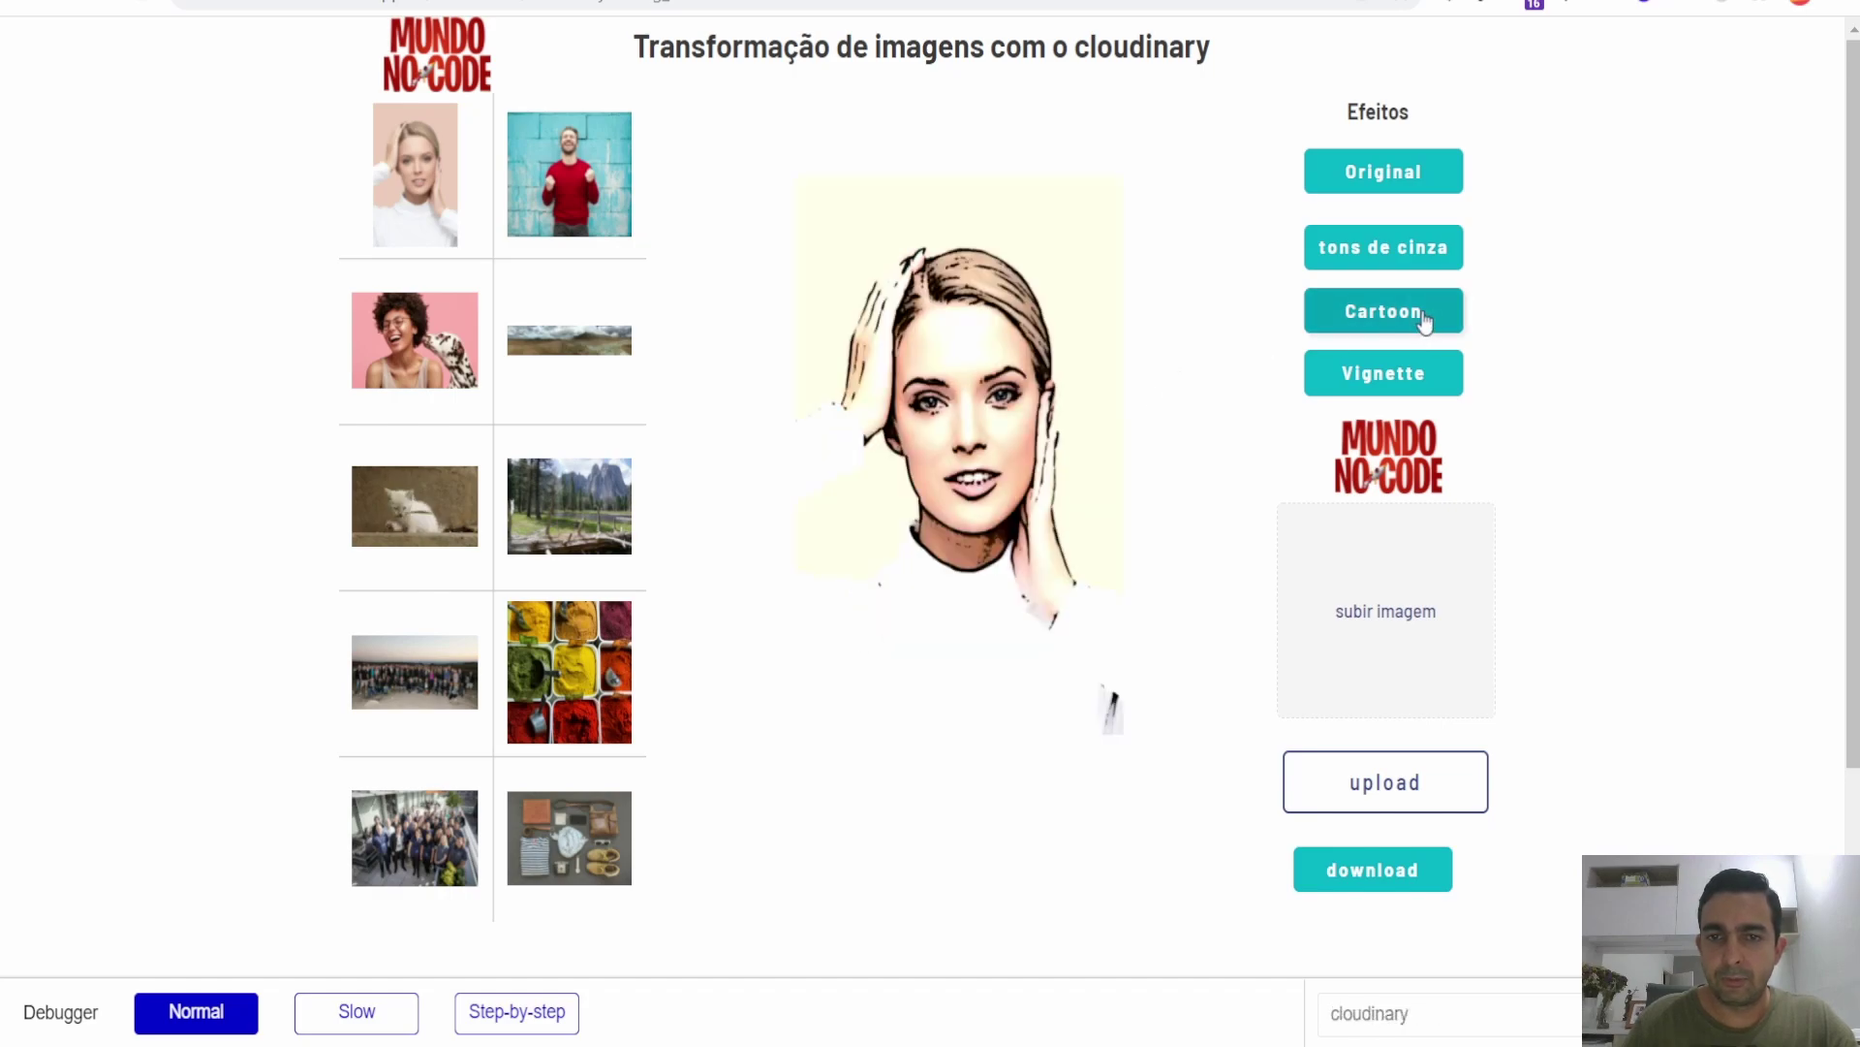
Test the tons de cinza and Original effects on the woman's image, and all four effects on the kitten image.
{"action": "left_click", "coordinate": [1425, 256]}
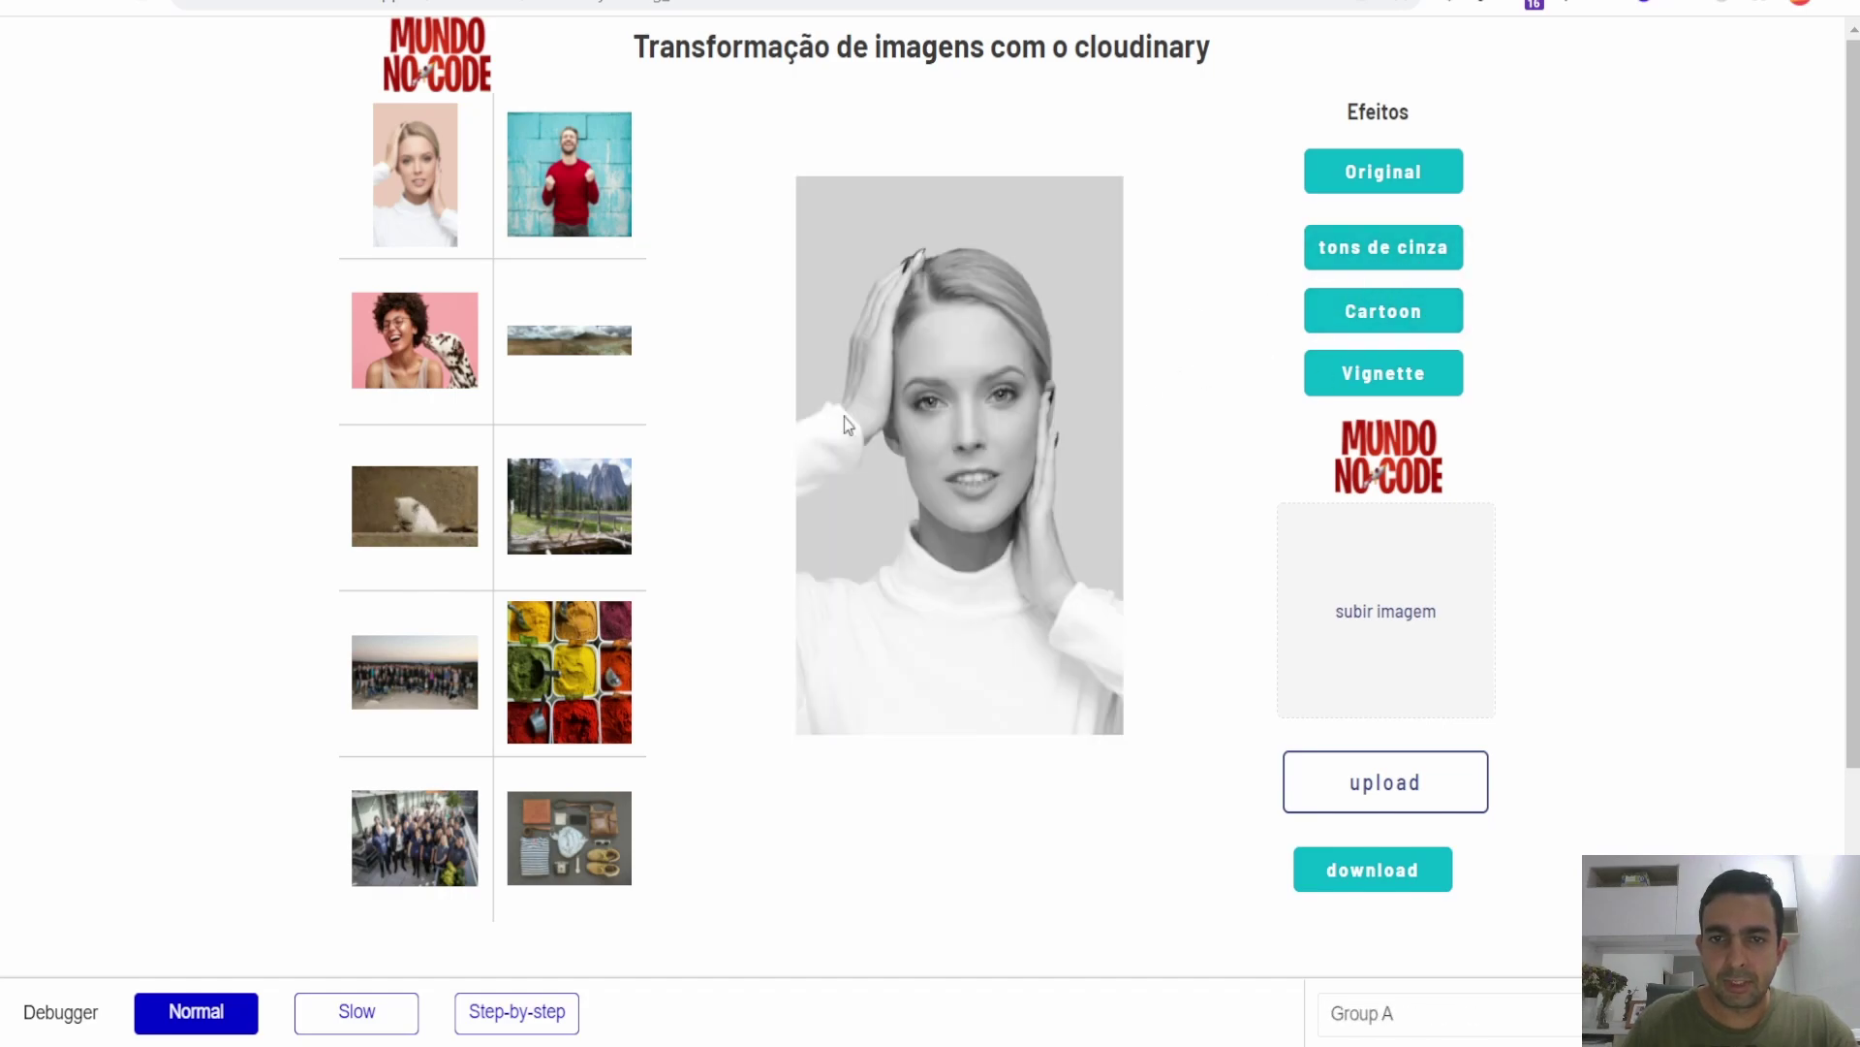
{"action": "left_click", "coordinate": [1357, 178]}
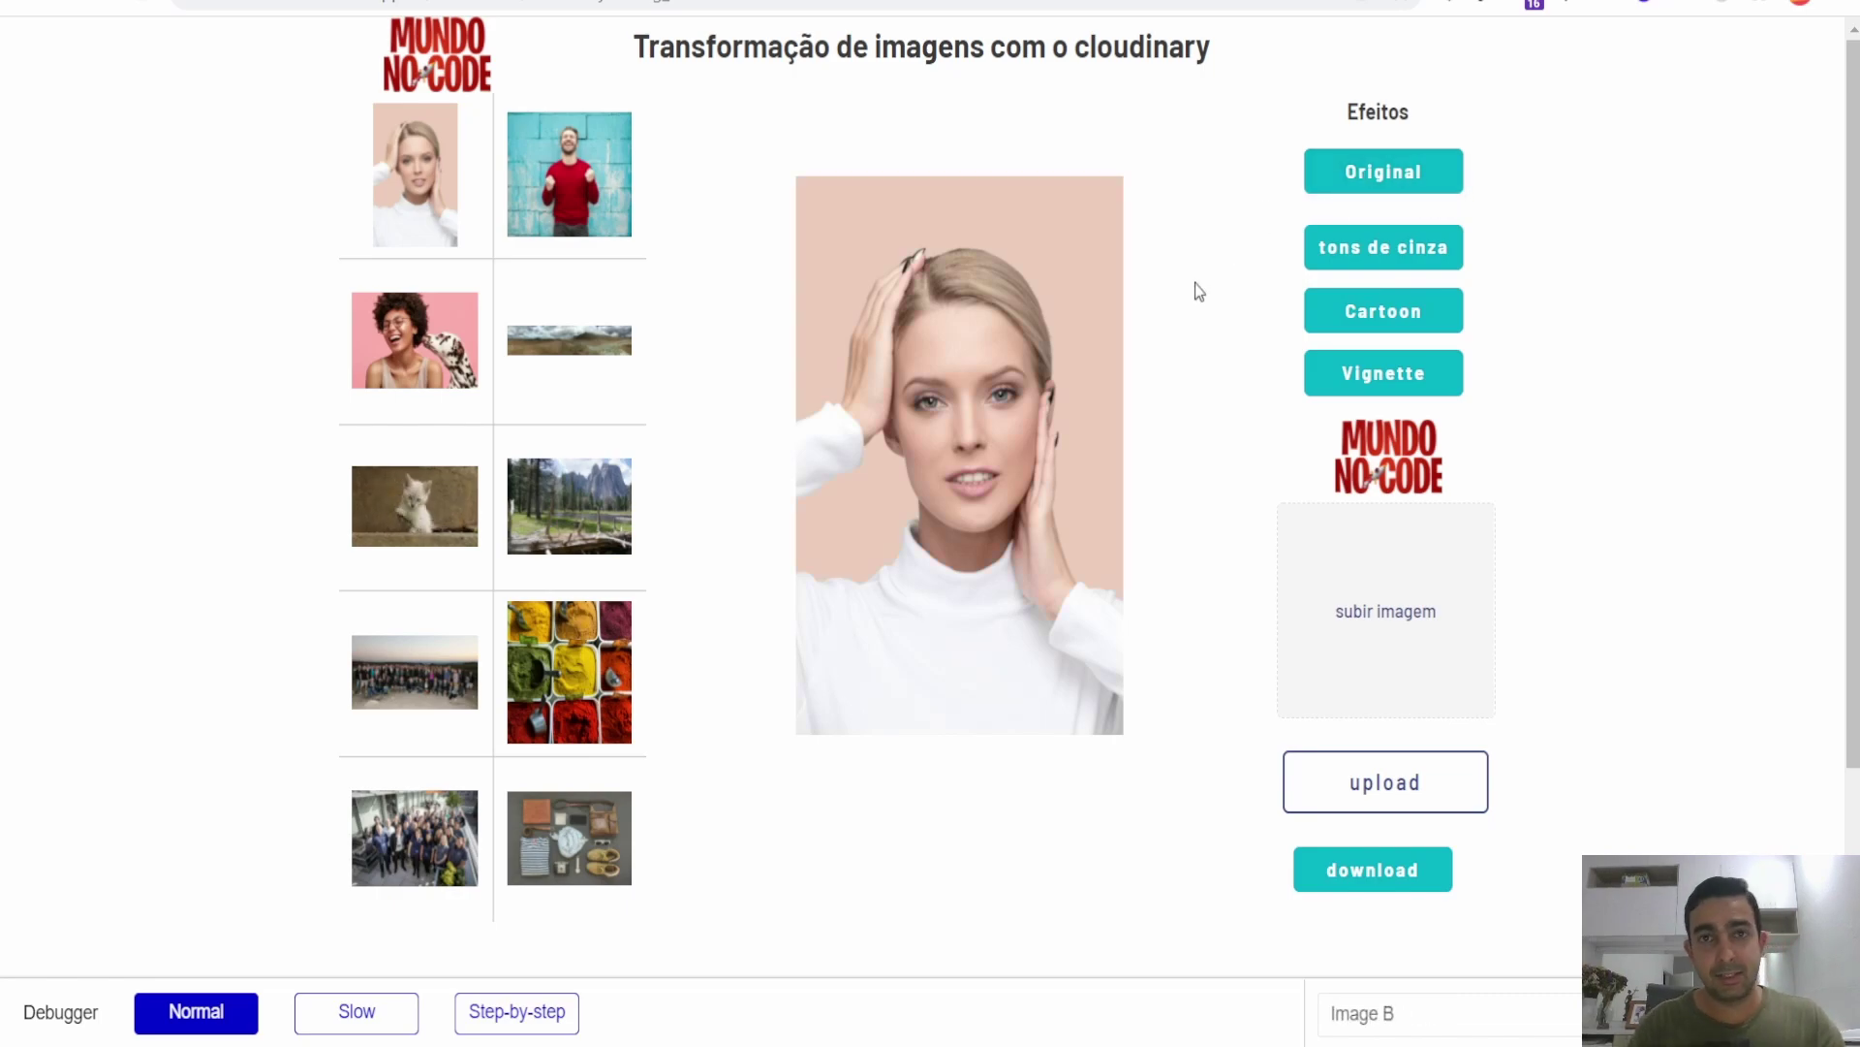
{"action": "left_click", "coordinate": [414, 513]}
{"action": "left_click", "coordinate": [1376, 371]}
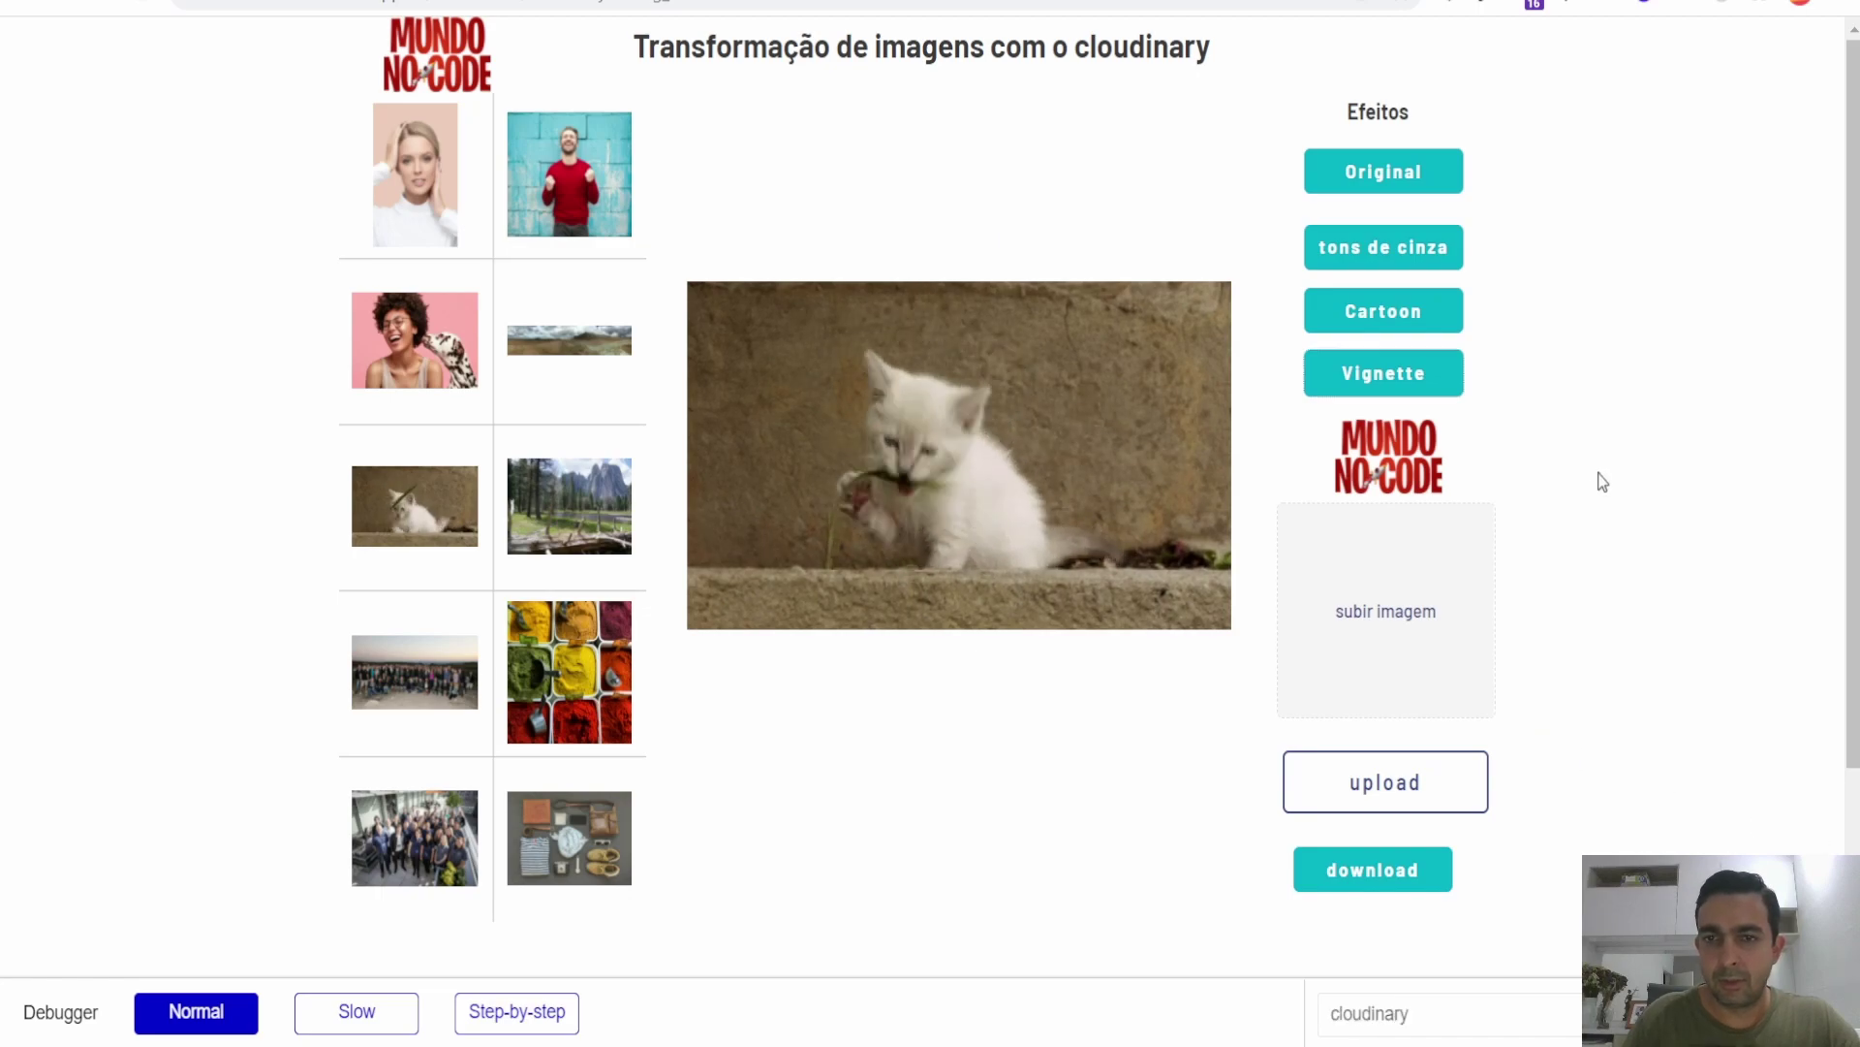
{"action": "left_click", "coordinate": [1442, 321]}
{"action": "left_click", "coordinate": [1420, 259]}
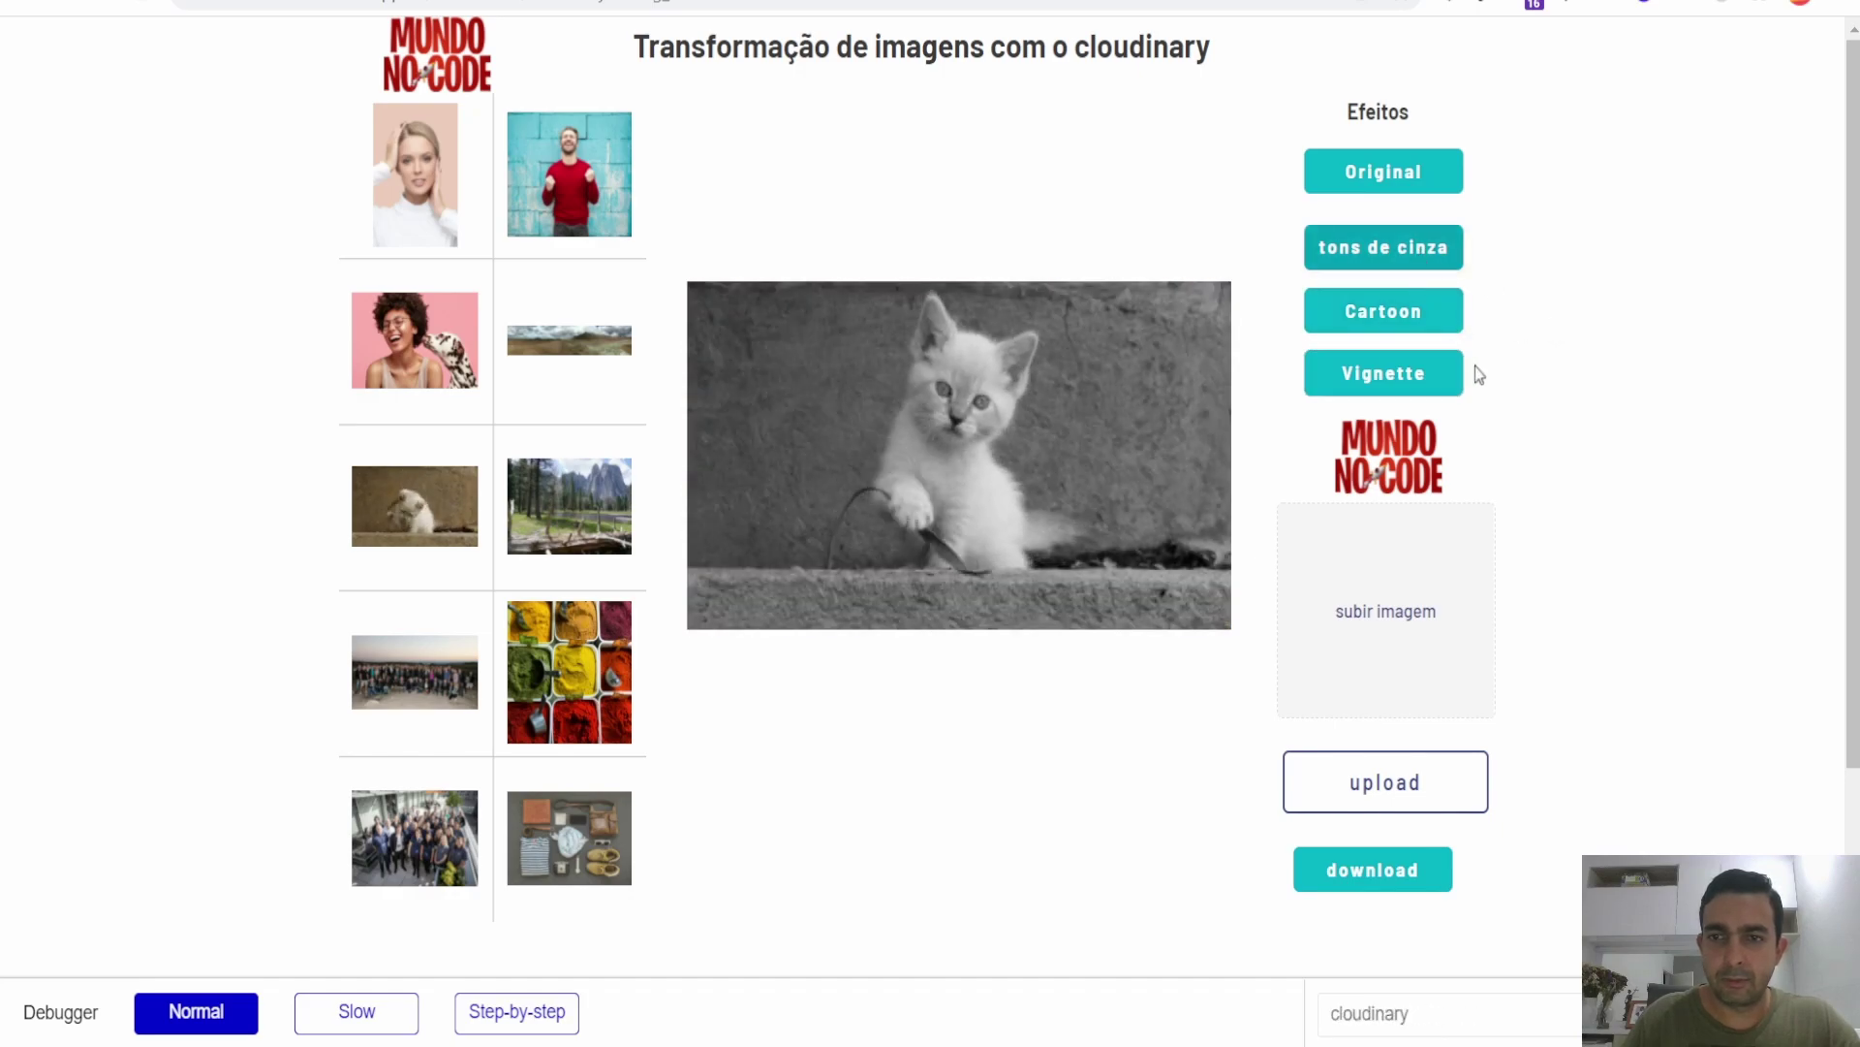
{"action": "left_click", "coordinate": [1416, 374]}
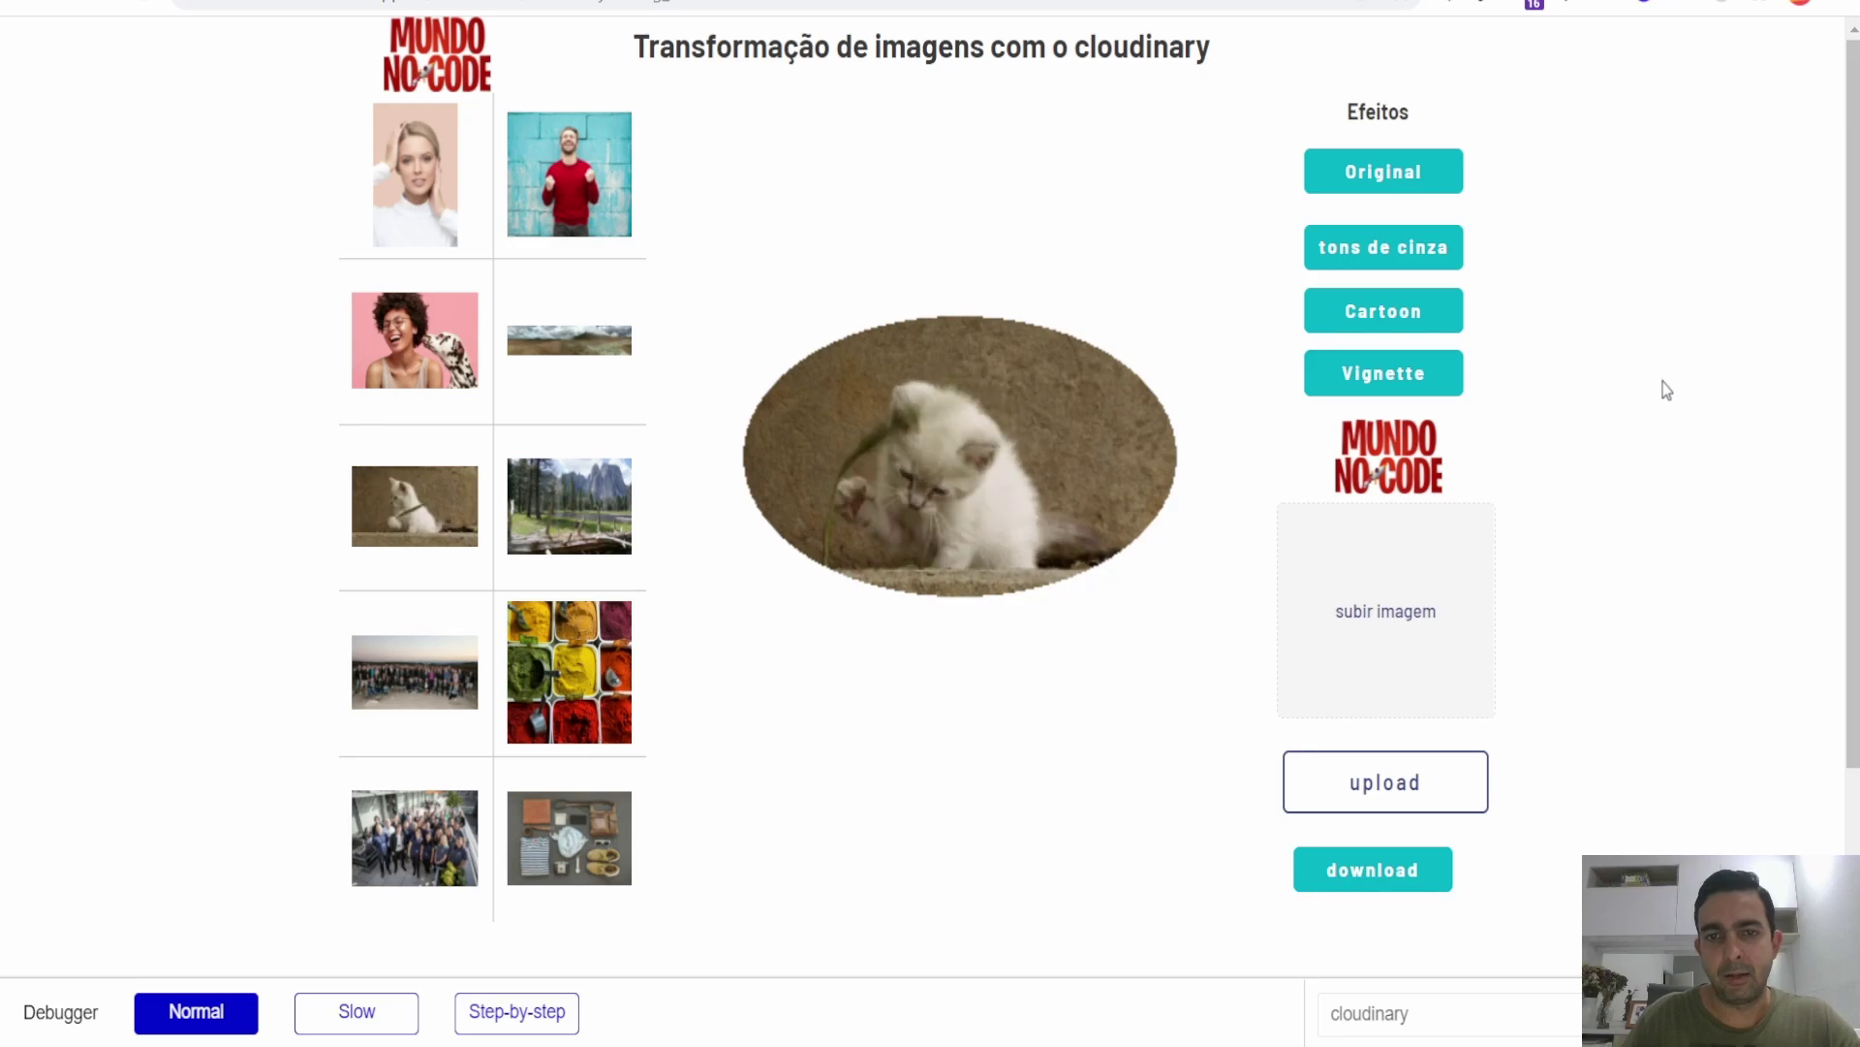
{"action": "left_click", "coordinate": [1416, 186]}
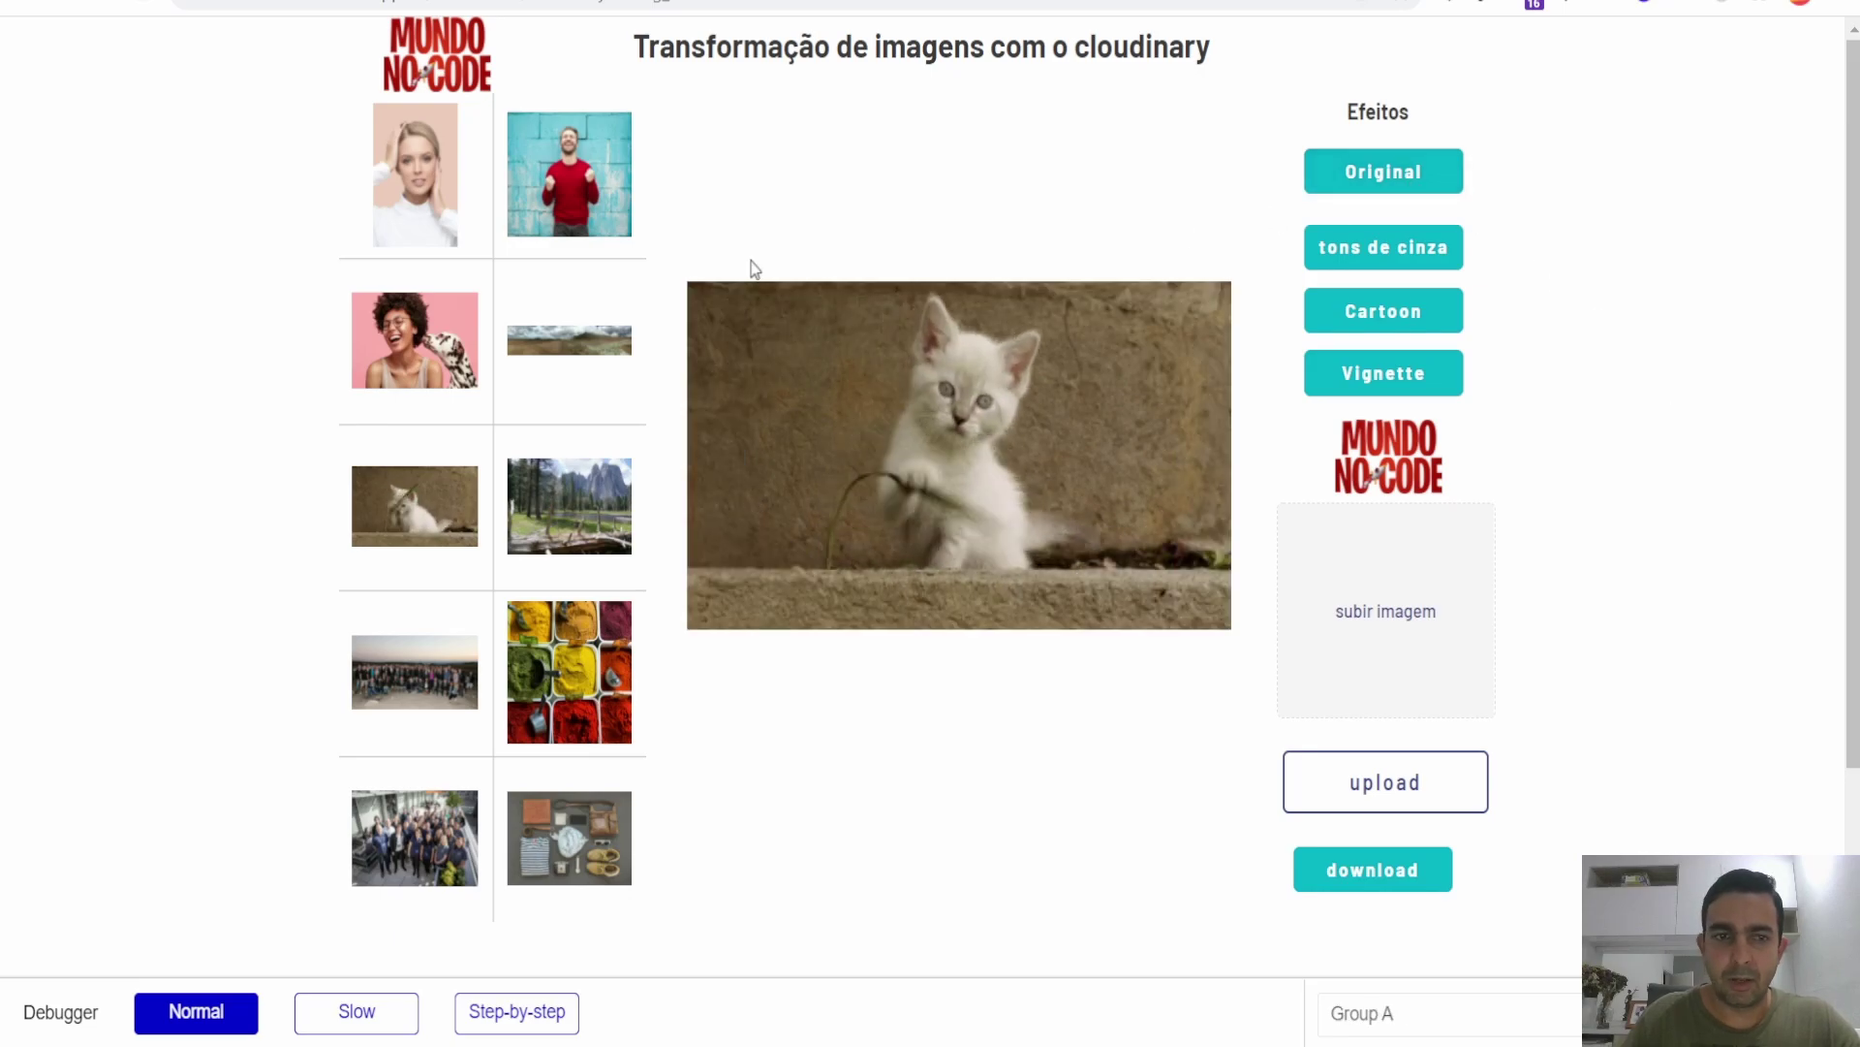
Display the image of the laughing woman with the dog and apply the Cartoon and tons de cinza effects.
{"action": "left_click", "coordinate": [414, 340]}
{"action": "left_click", "coordinate": [1370, 309]}
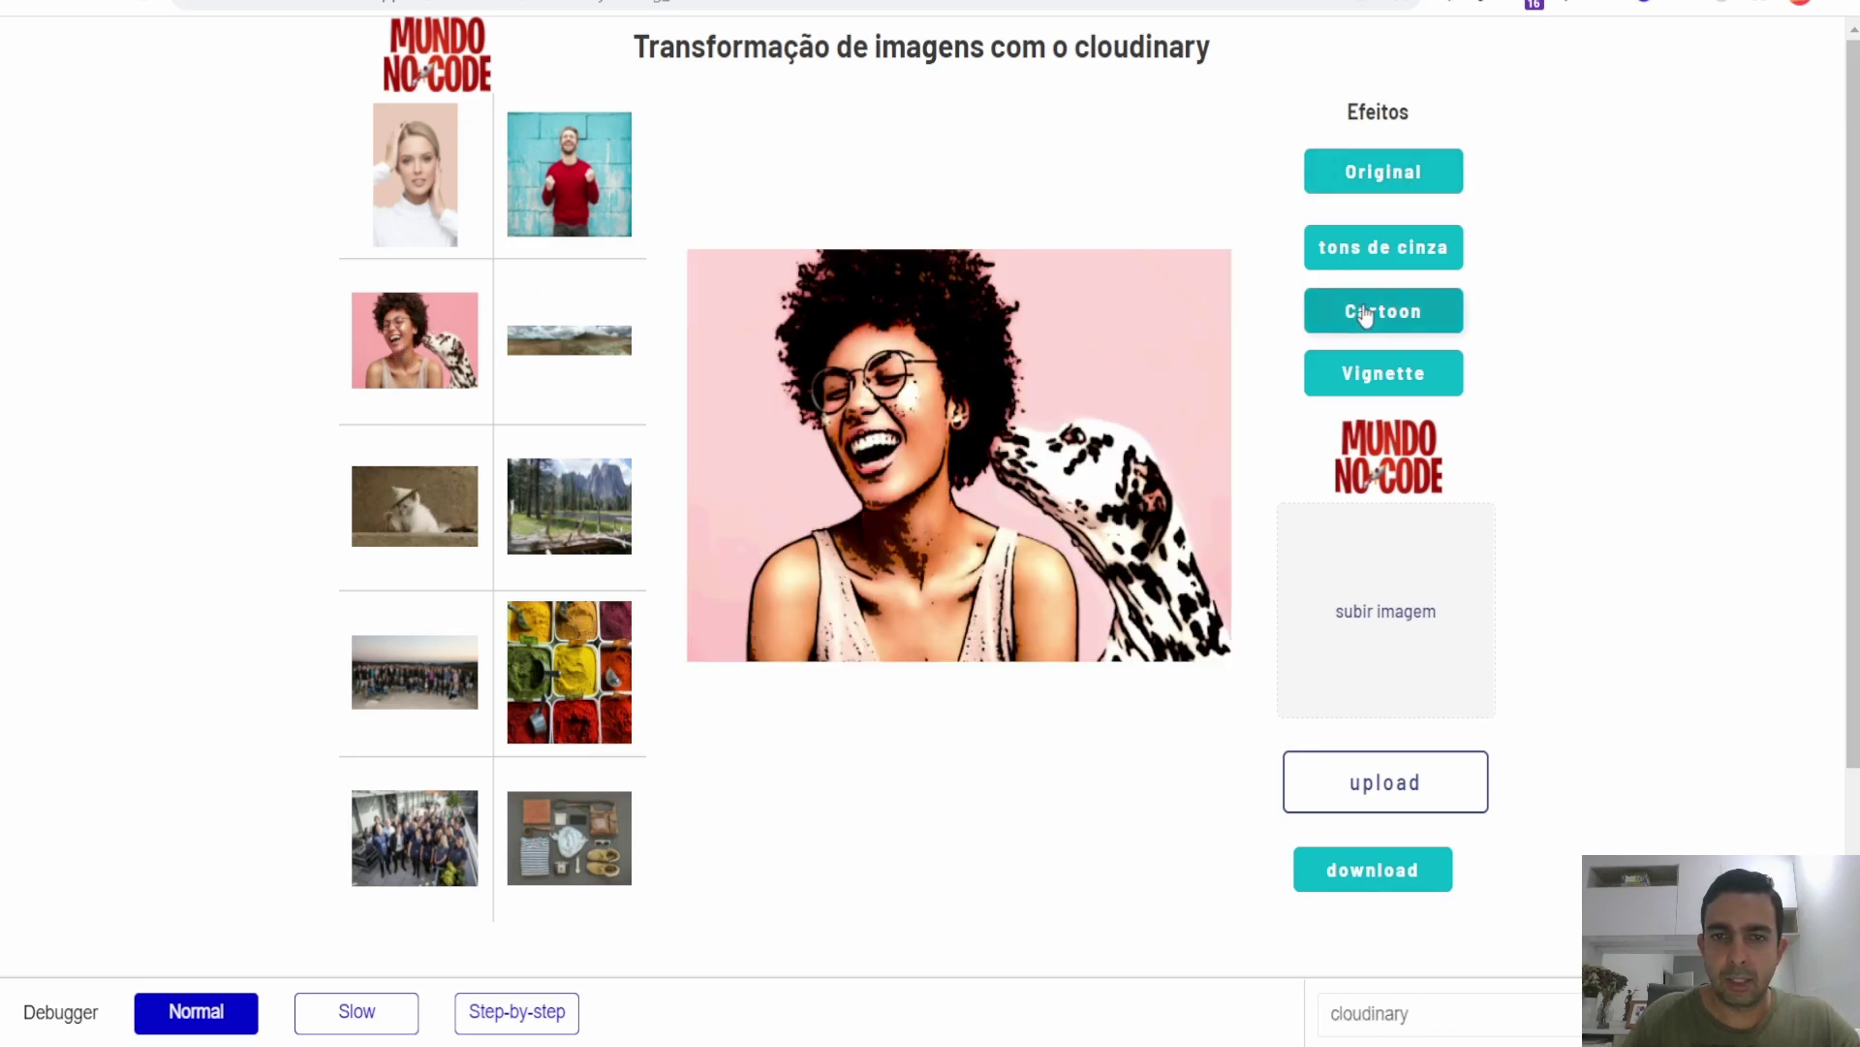
{"action": "left_click", "coordinate": [1367, 258]}
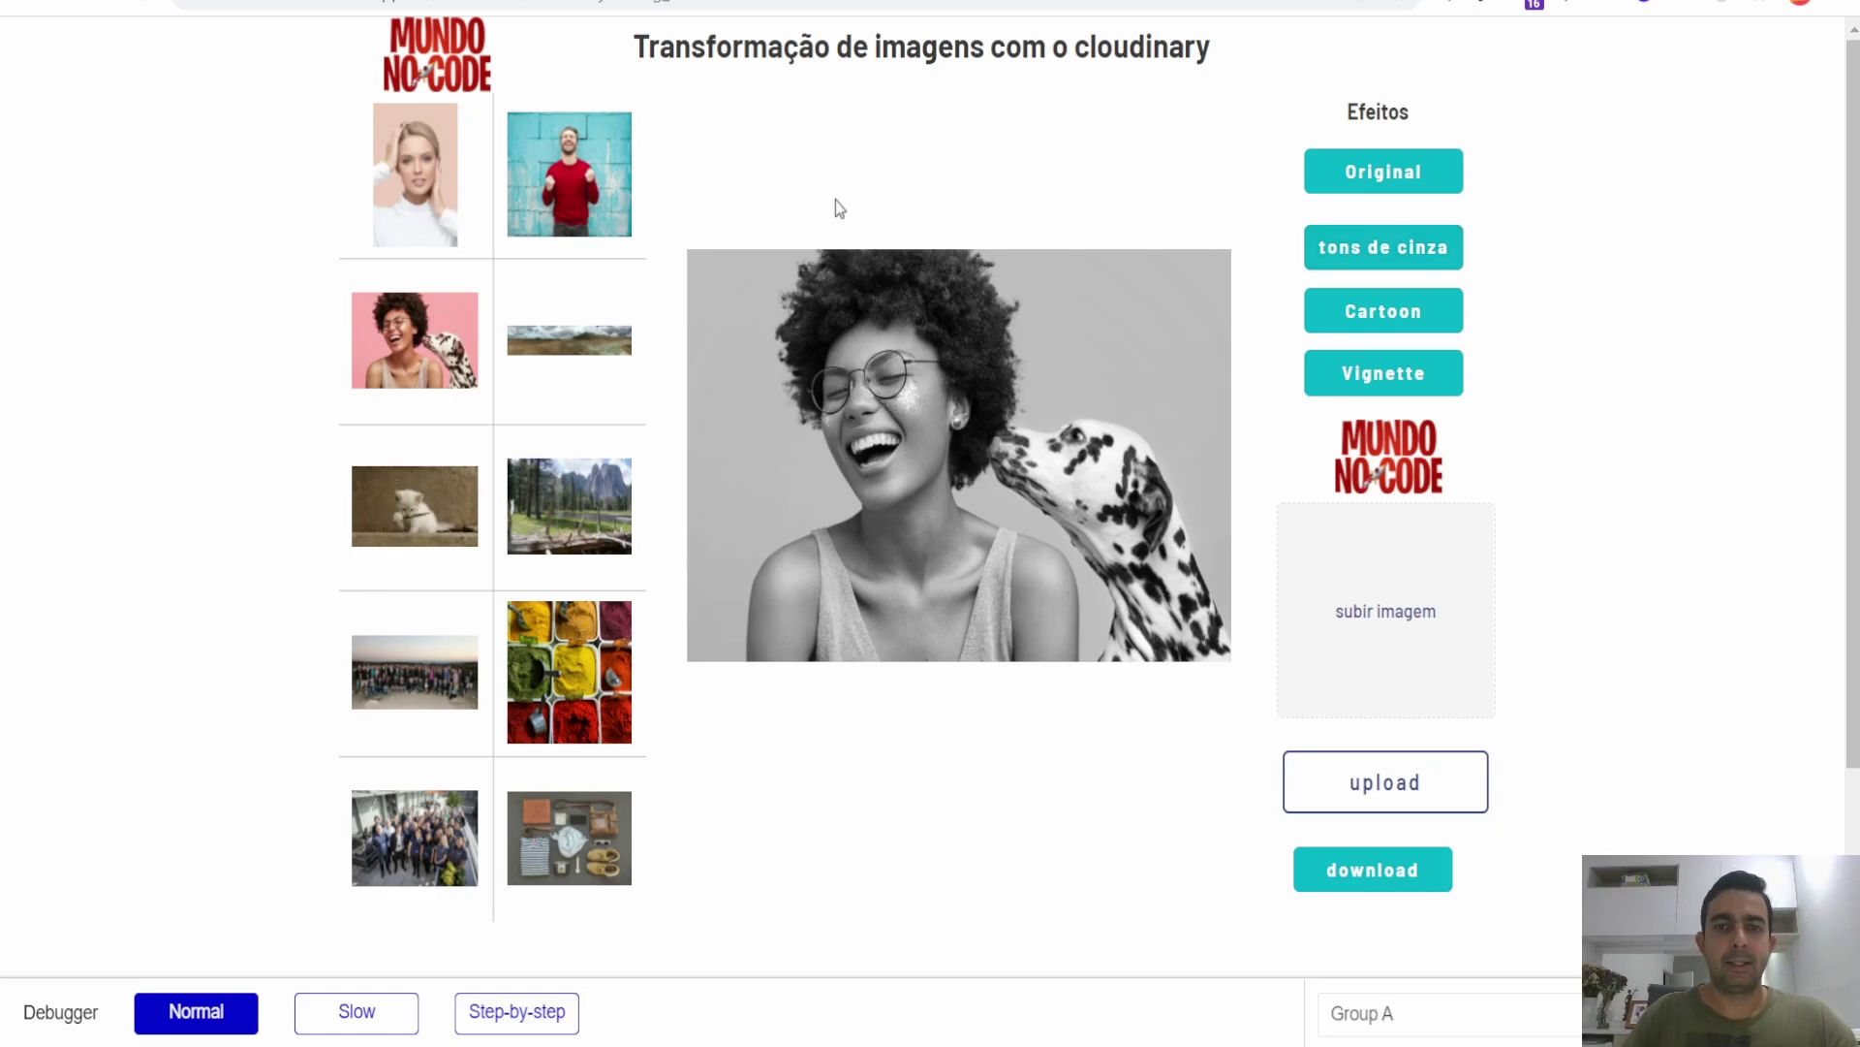
Return to the page design in the editor and make the Input url element visible on page load.
{"action": "key", "text": "ctrl+Tab"}
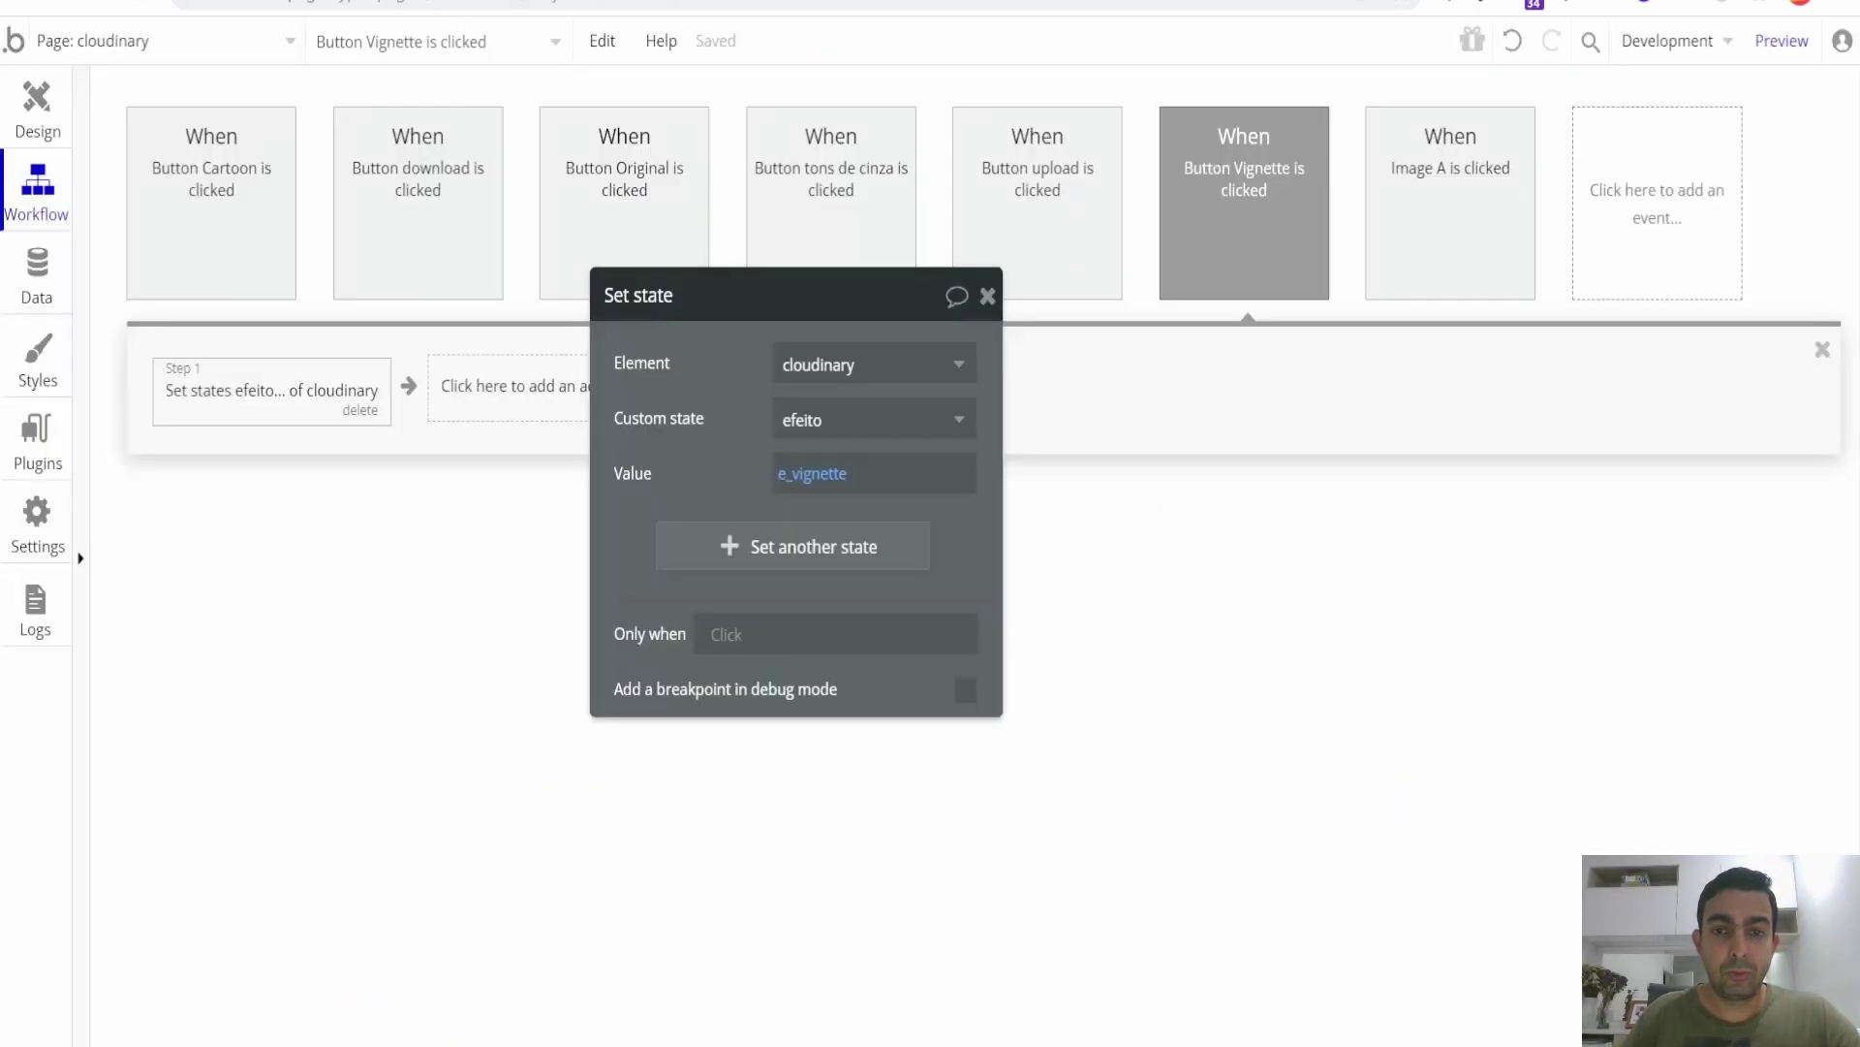
{"action": "left_click", "coordinate": [60, 131]}
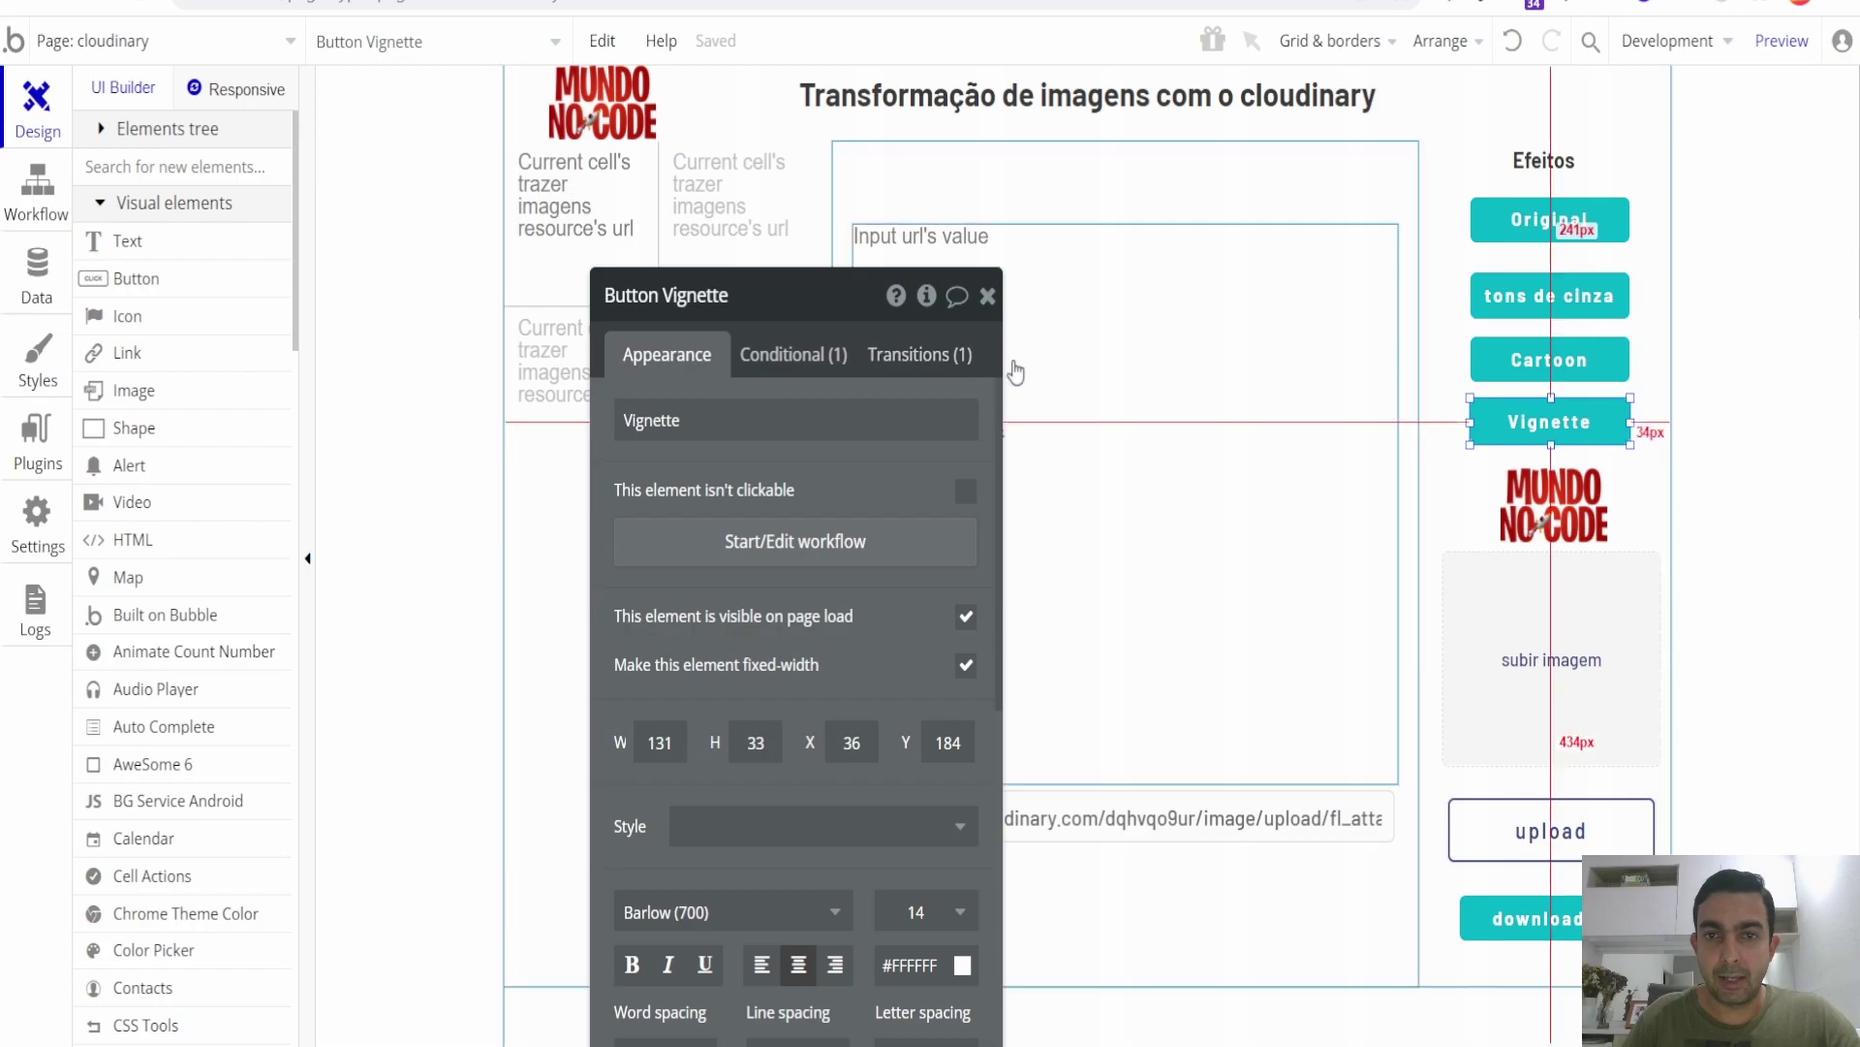
{"action": "left_click", "coordinate": [984, 295]}
{"action": "double_click", "coordinate": [1161, 817]}
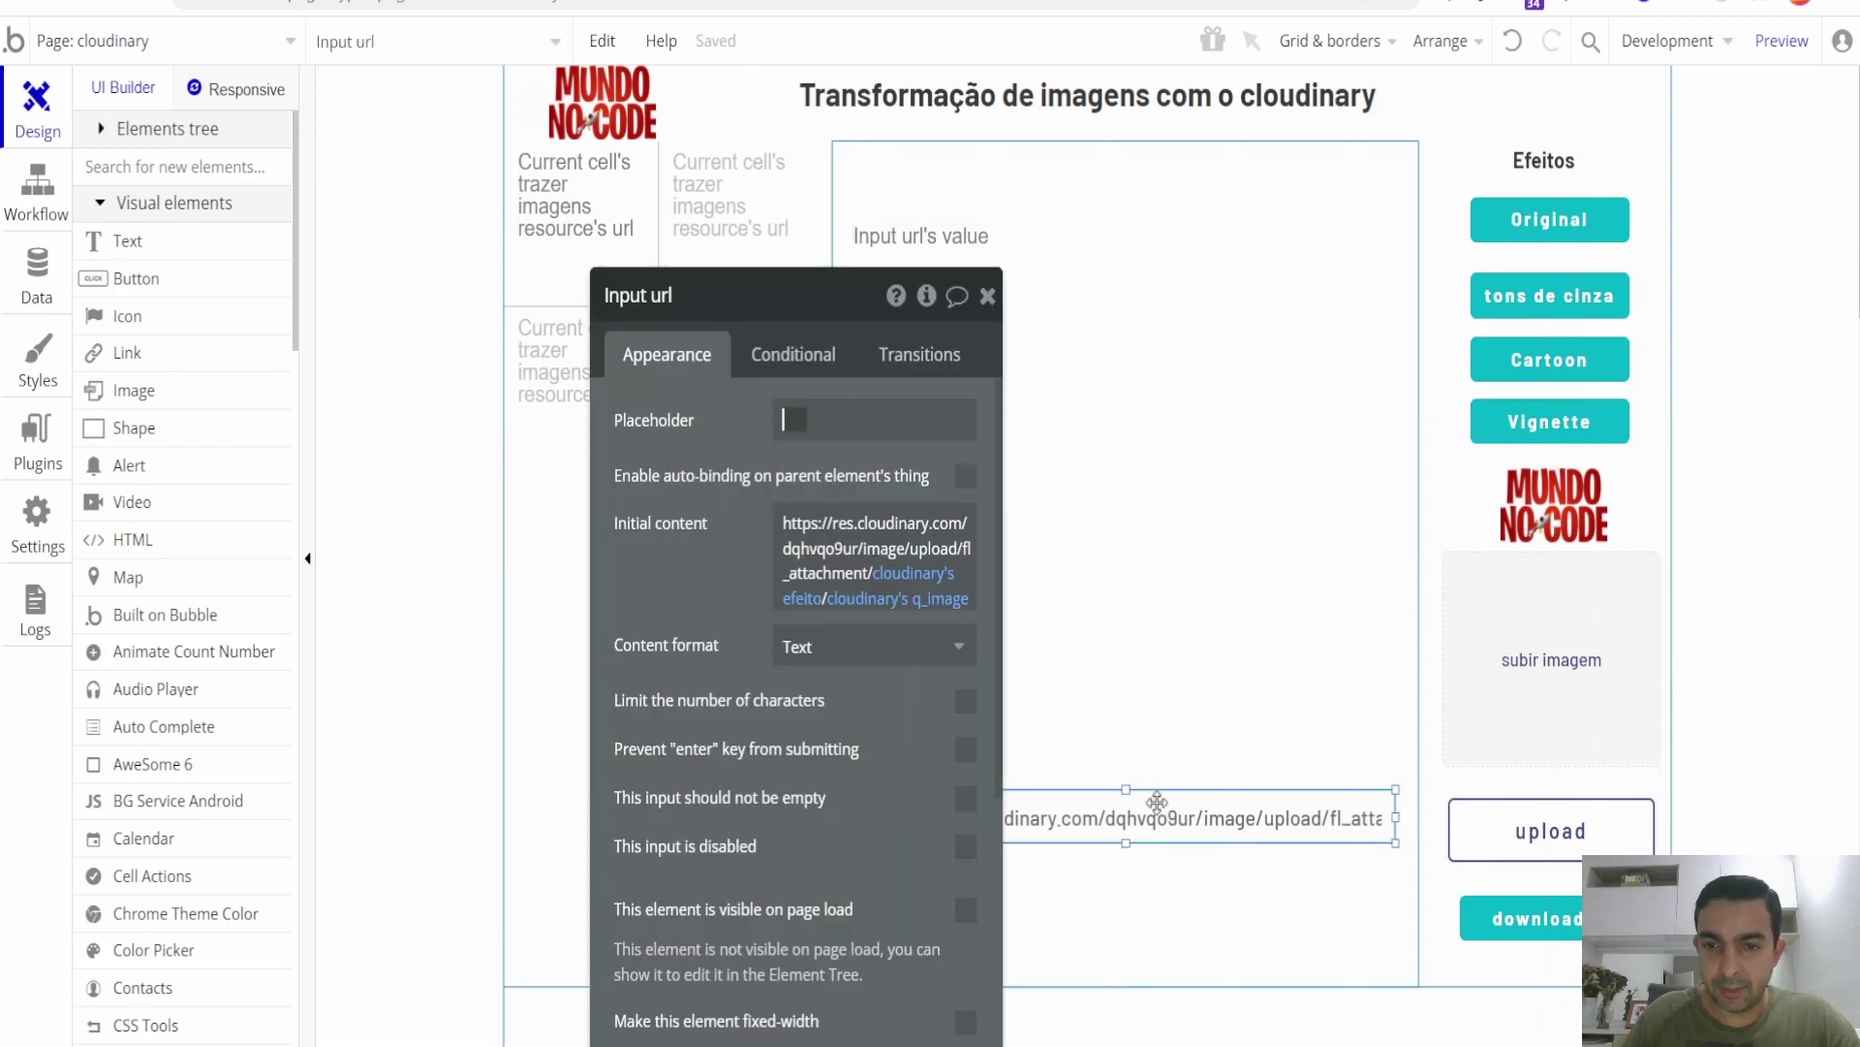
{"action": "left_click", "coordinate": [966, 909]}
Refresh the app preview and compare the URL input's content with its initial content expression in the editor.
{"action": "key", "text": "ctrl+Tab"}
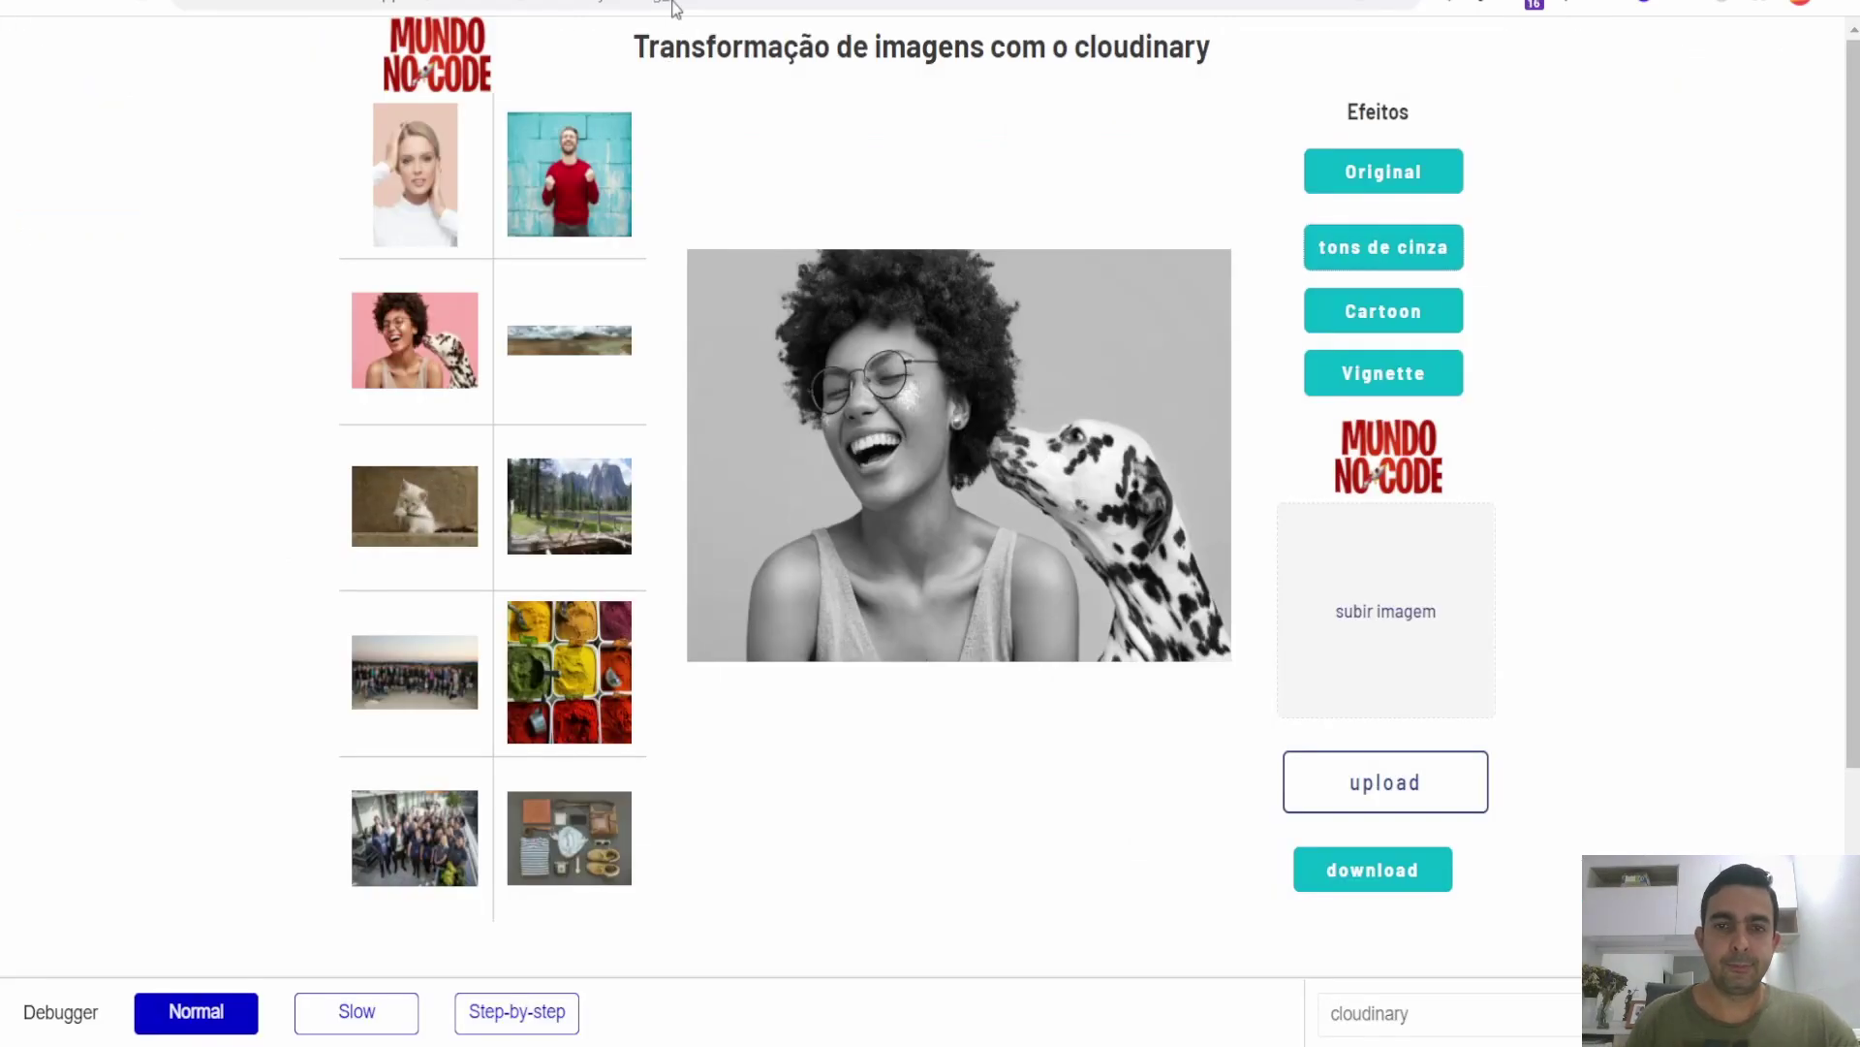
{"action": "key", "text": "F5"}
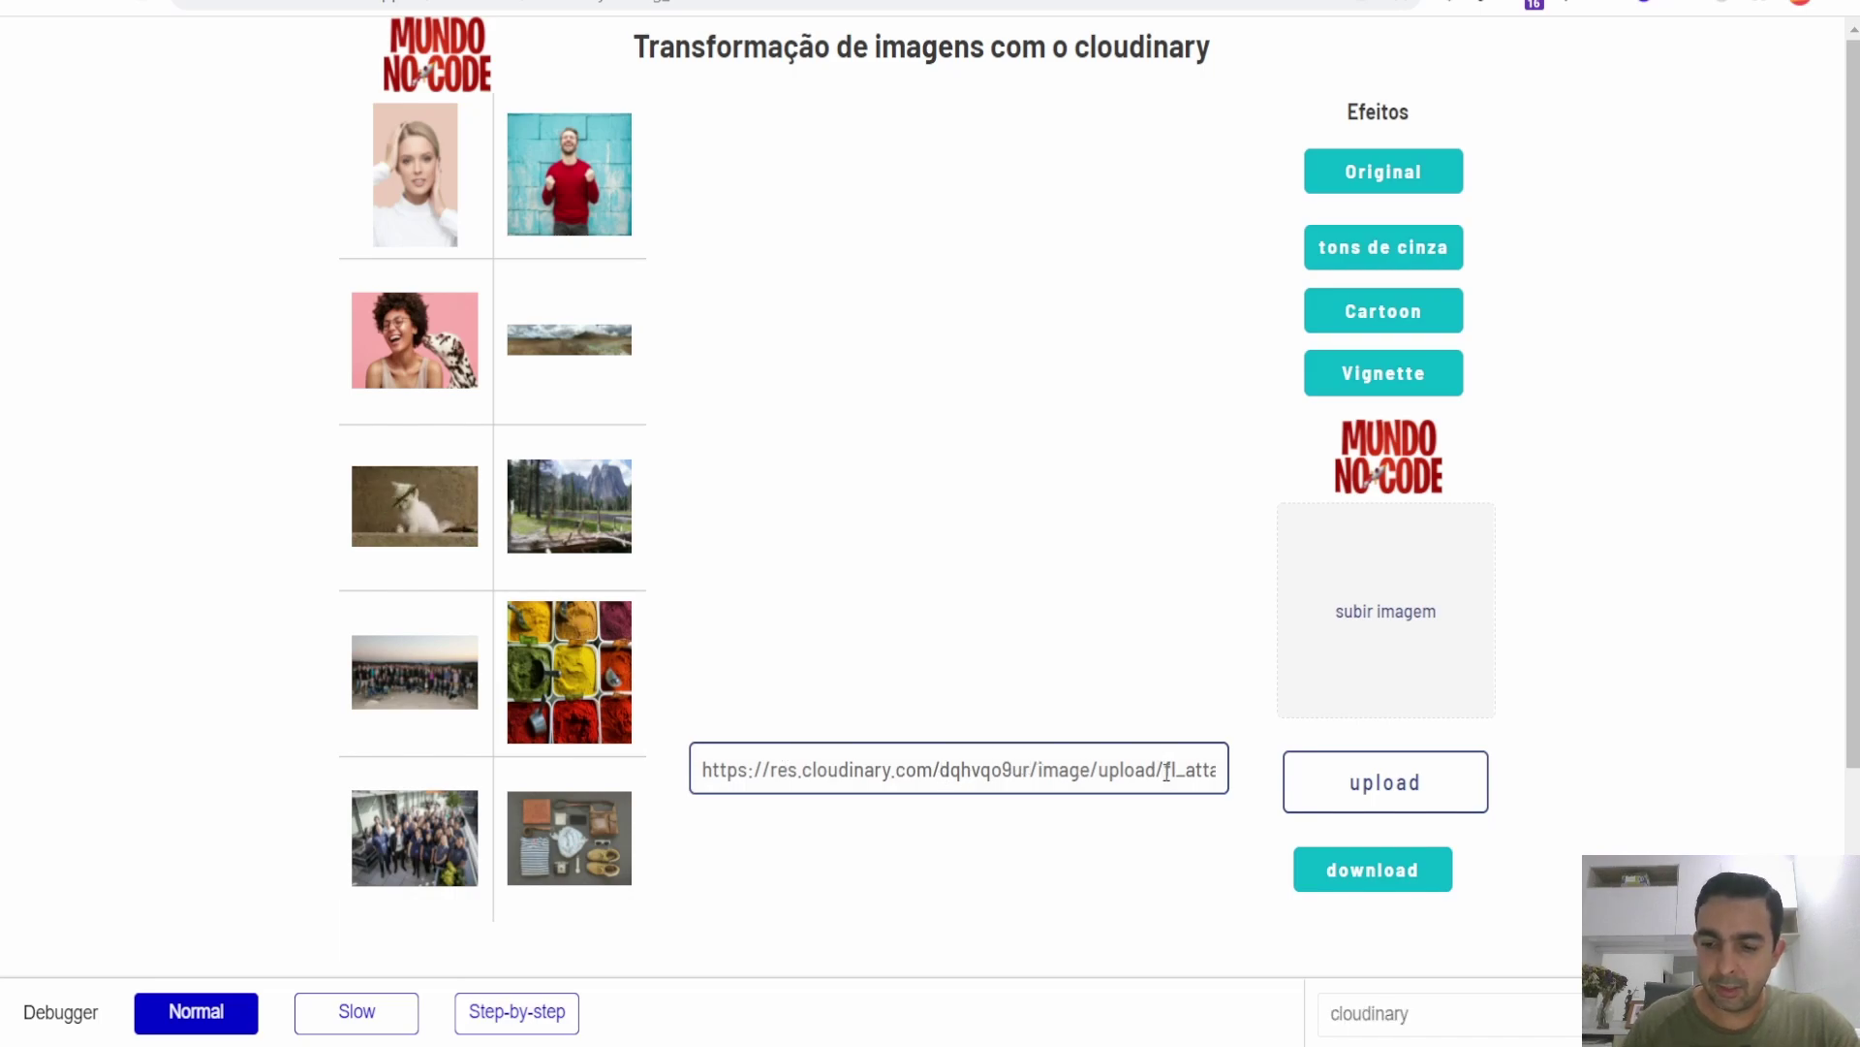
{"action": "type", "text": "//"}
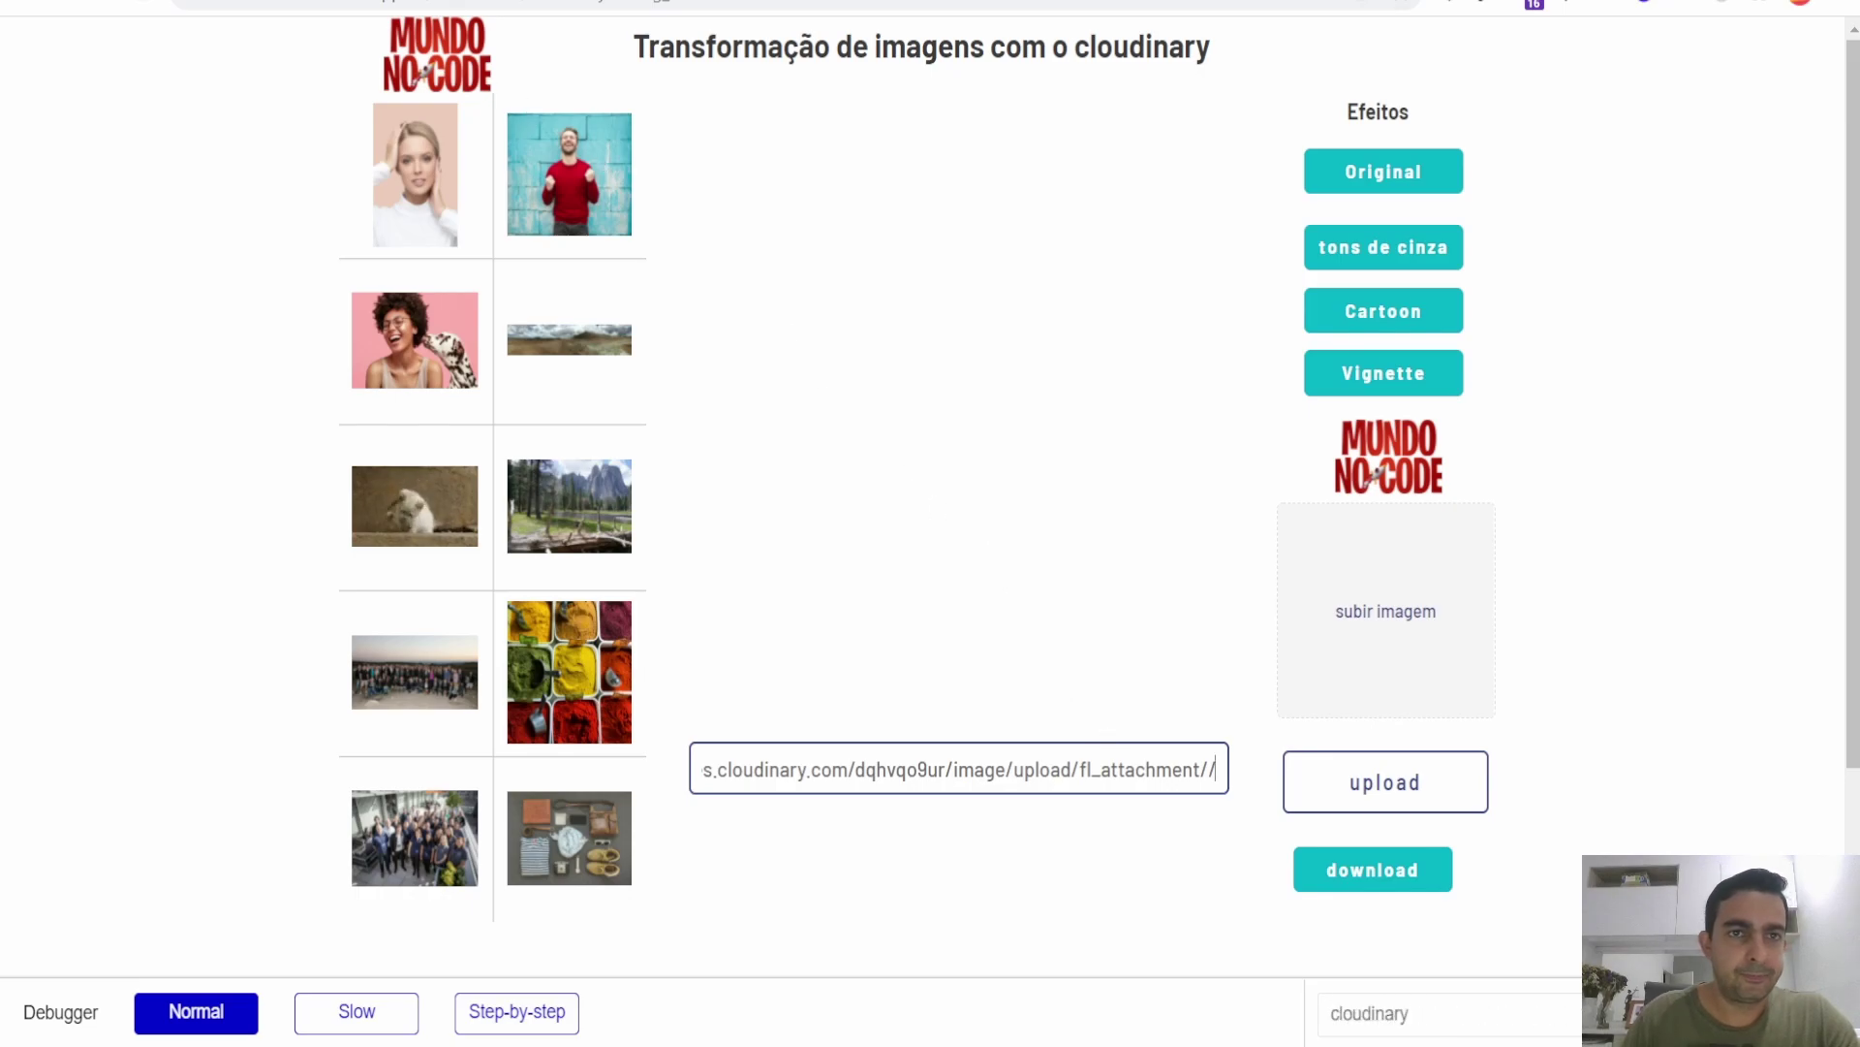
{"action": "key", "text": "ctrl+Tab"}
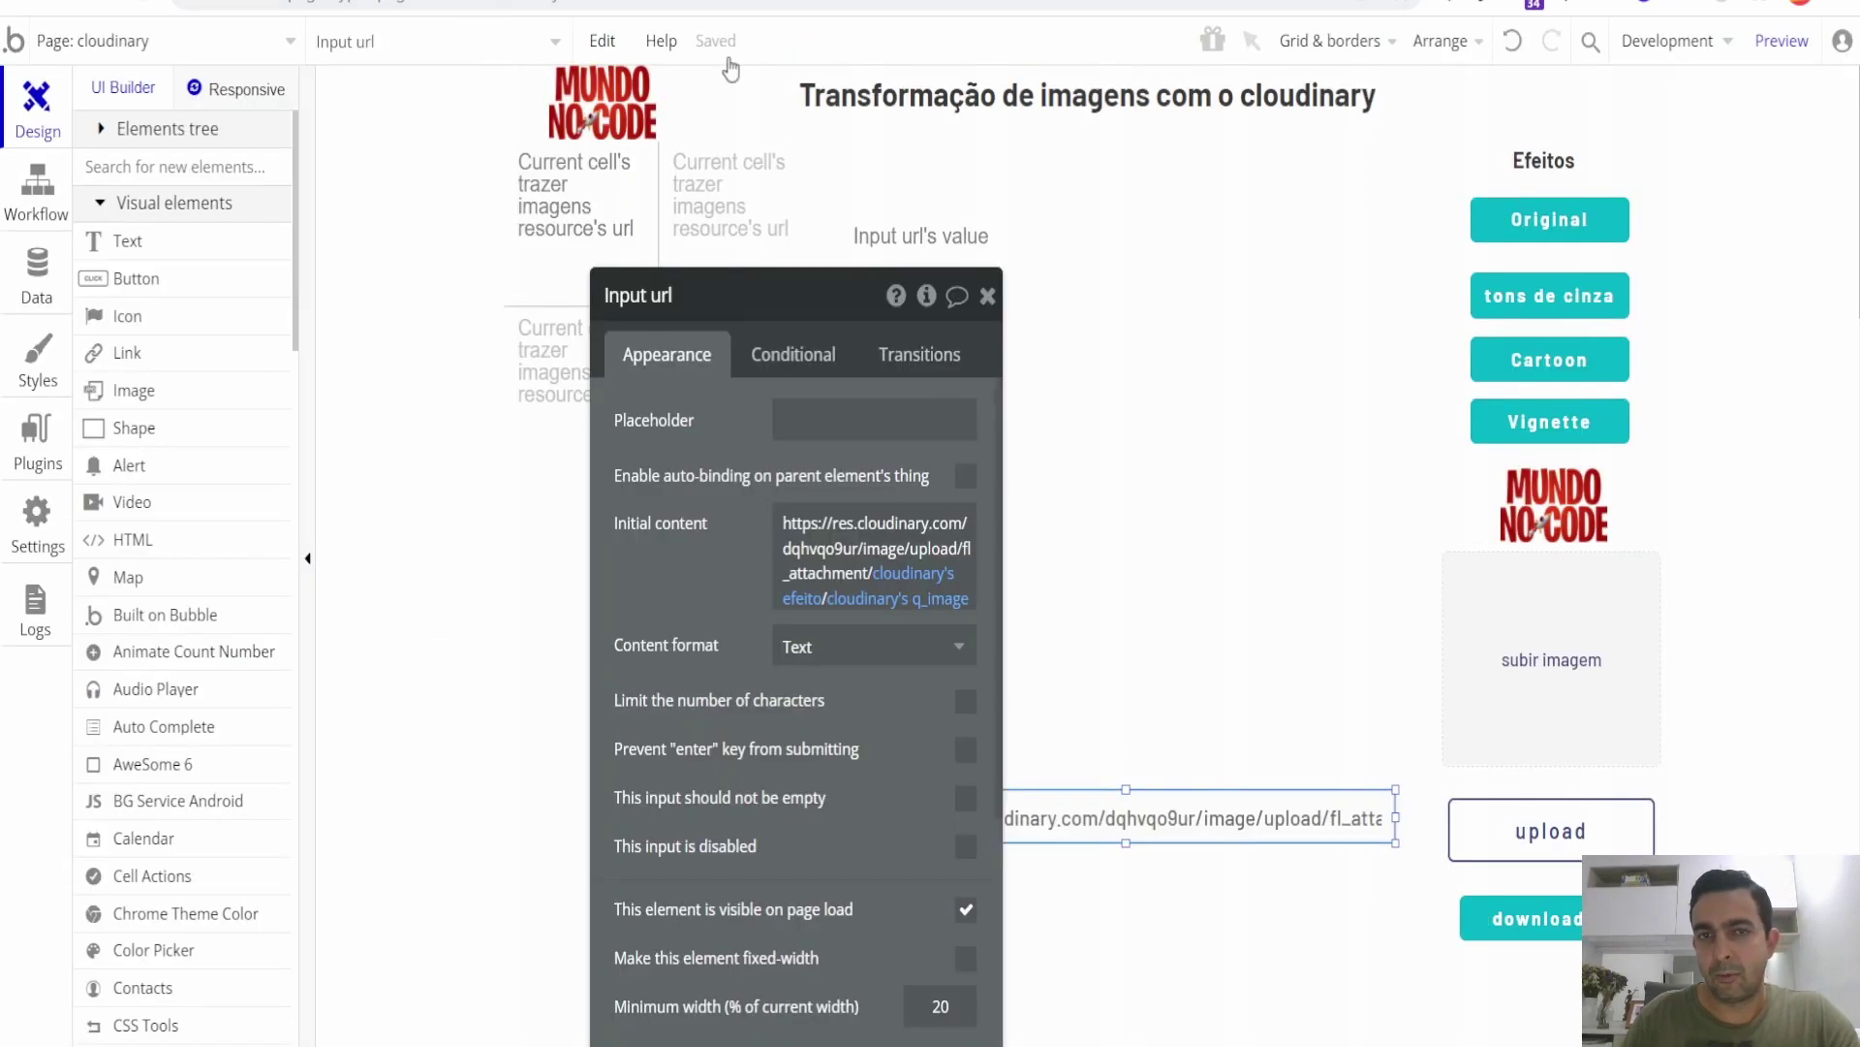
{"action": "key", "text": "ctrl+Tab"}
Display the original woman's image and examine the image name at the end of the generated URL.
{"action": "left_click", "coordinate": [1269, 378]}
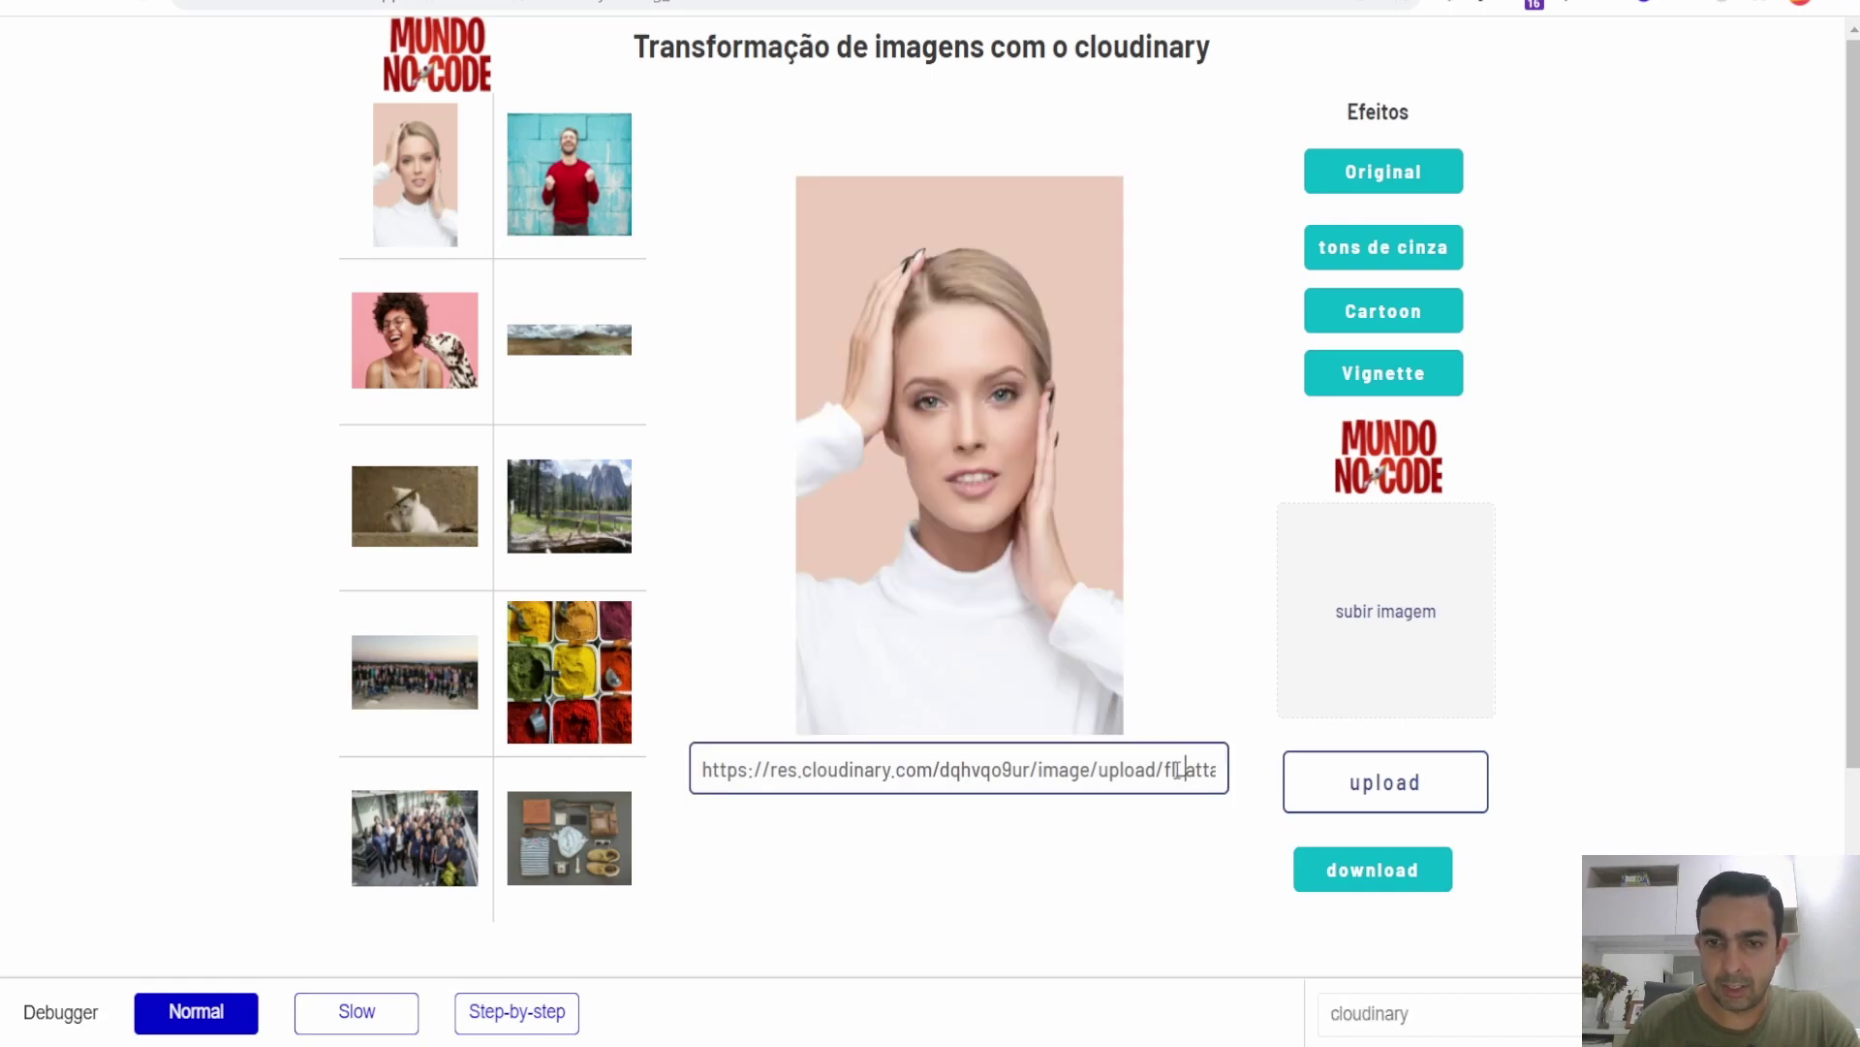
{"action": "key", "text": "Right"}
{"action": "key", "text": "Right"}
{"action": "key", "text": "Right"}
{"action": "key", "text": "Right"}
{"action": "key", "text": "Right"}
{"action": "key", "text": "Right"}
{"action": "key", "text": "Right"}
{"action": "key", "text": "Right"}
{"action": "key", "text": "Right"}
{"action": "key", "text": "Right"}
{"action": "key", "text": "Right"}
{"action": "key", "text": "Right"}
{"action": "key", "text": "Right"}
{"action": "key", "text": "Right"}
{"action": "key", "text": "Right"}
{"action": "key", "text": "Right"}
{"action": "key", "text": "Right"}
{"action": "key", "text": "Right"}
{"action": "key", "text": "Right"}
{"action": "key", "text": "Right"}
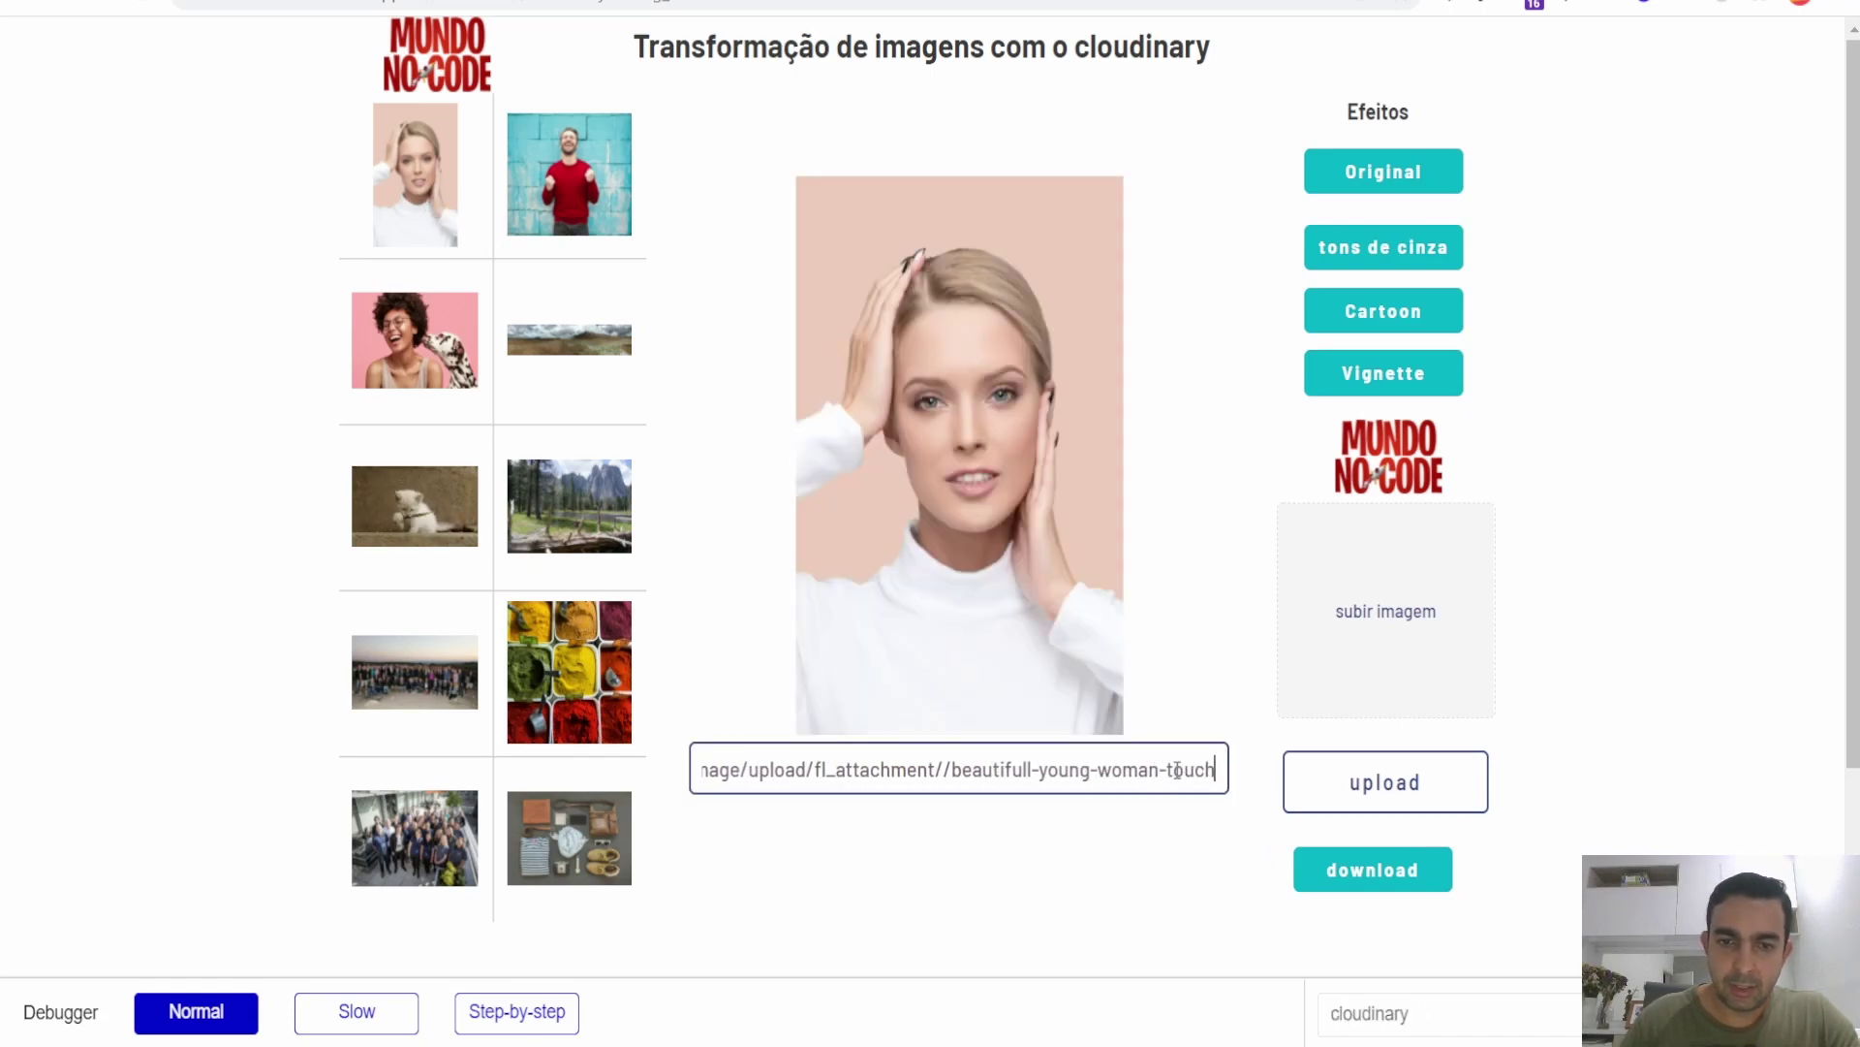
{"action": "left_click", "coordinate": [1001, 768]}
{"action": "type", "text": "i"}
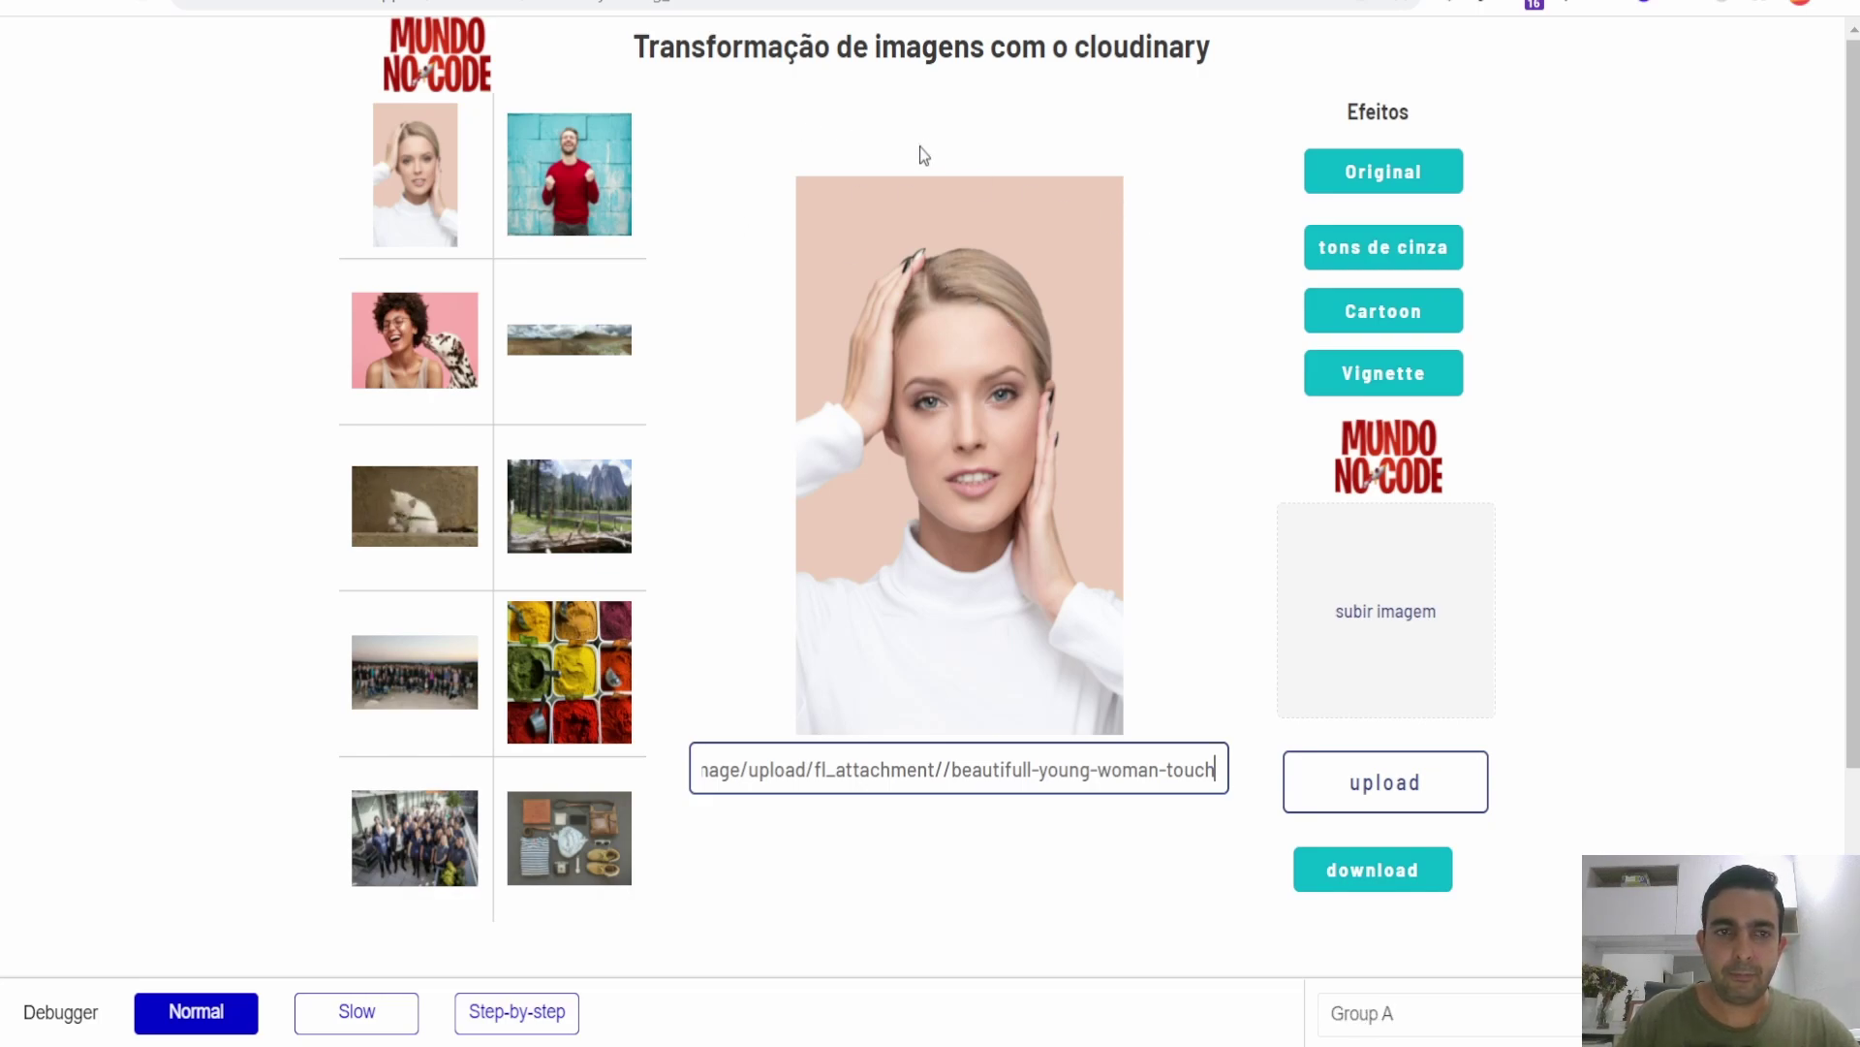
Apply the tons de cinza effect to the woman's image and examine the effect segment in the generated URL.
{"action": "left_click", "coordinate": [1381, 259]}
{"action": "left_click", "coordinate": [1187, 766]}
{"action": "key", "text": "Right"}
{"action": "key", "text": "Right"}
{"action": "key", "text": "Right"}
{"action": "key", "text": "Right"}
{"action": "key", "text": "Right"}
{"action": "key", "text": "Right"}
{"action": "key", "text": "Right"}
{"action": "key", "text": "Right"}
{"action": "key", "text": "Right"}
{"action": "key", "text": "Right"}
{"action": "key", "text": "Right"}
{"action": "key", "text": "Right"}
{"action": "key", "text": "Right"}
{"action": "key", "text": "Right"}
{"action": "key", "text": "Right"}
{"action": "key", "text": "Right"}
{"action": "key", "text": "Right"}
{"action": "key", "text": "Right"}
{"action": "key", "text": "Right"}
{"action": "key", "text": "Right"}
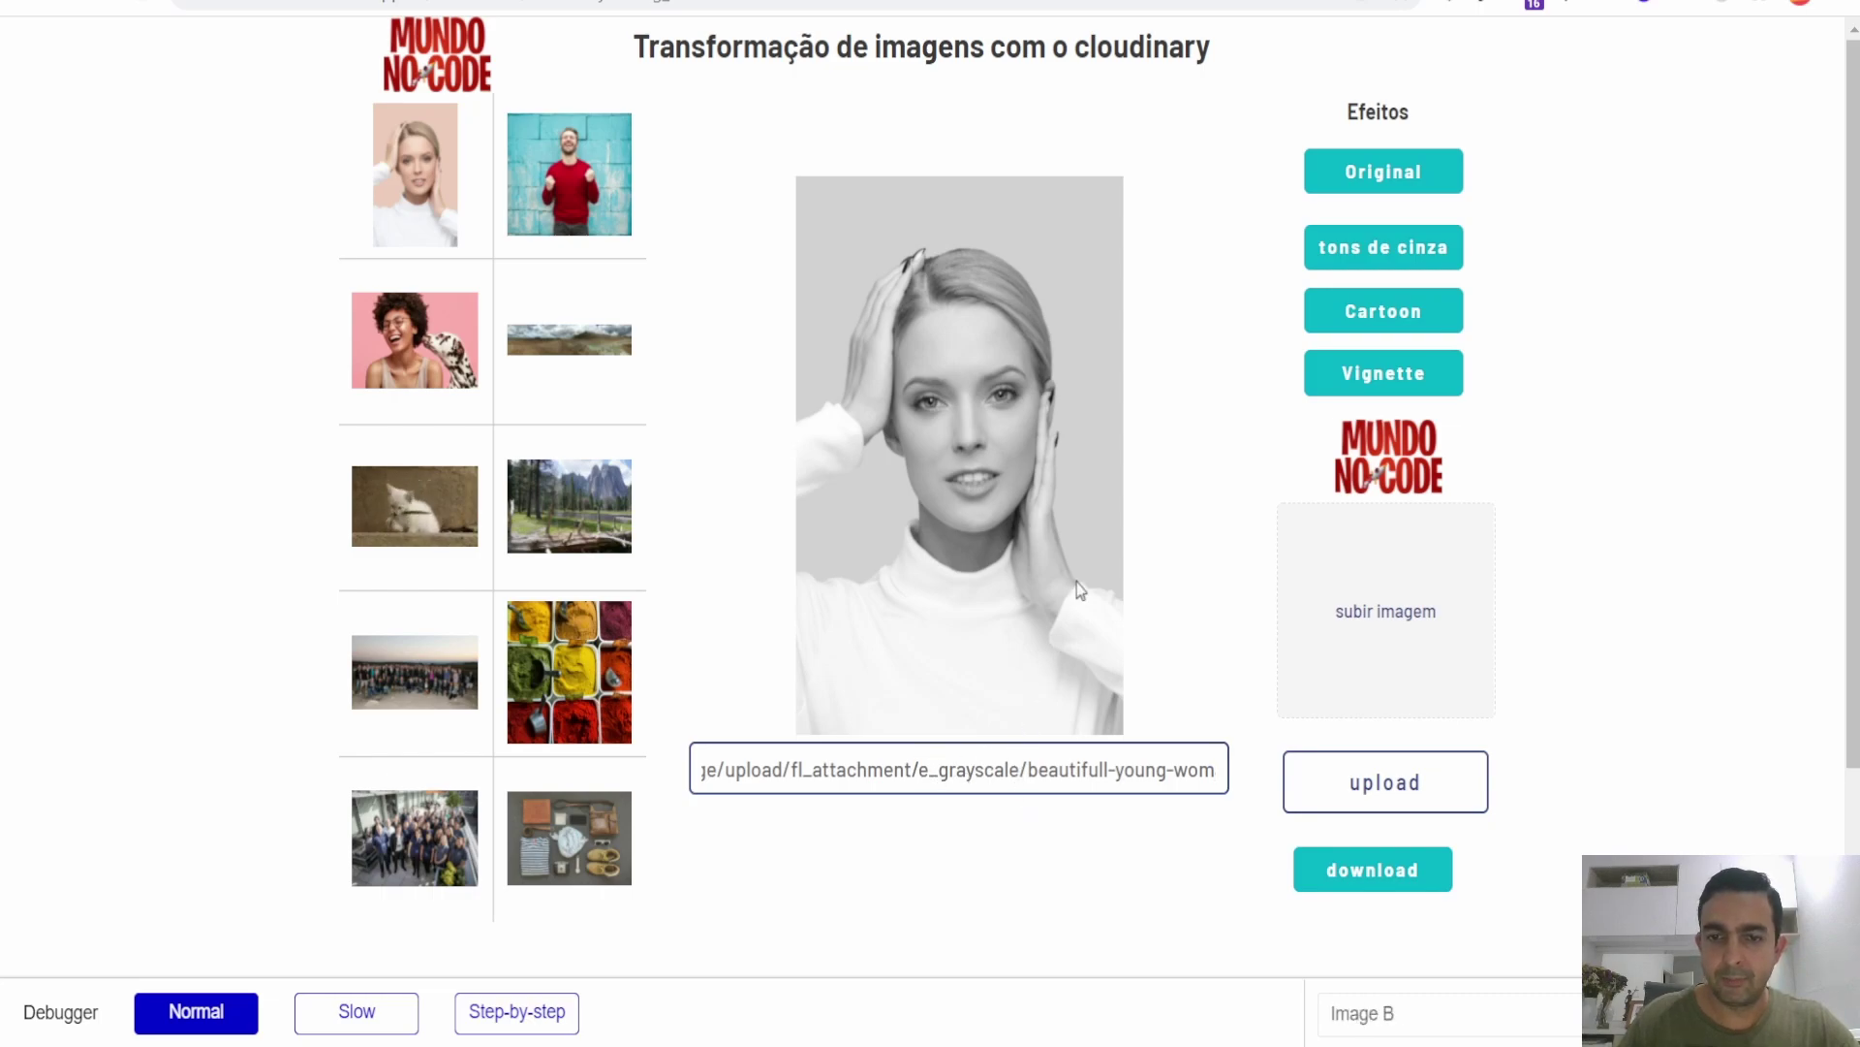
Apply the Cartoon effect to the woman's image and examine how the effect segment of the URL changes.
{"action": "left_click", "coordinate": [1412, 309]}
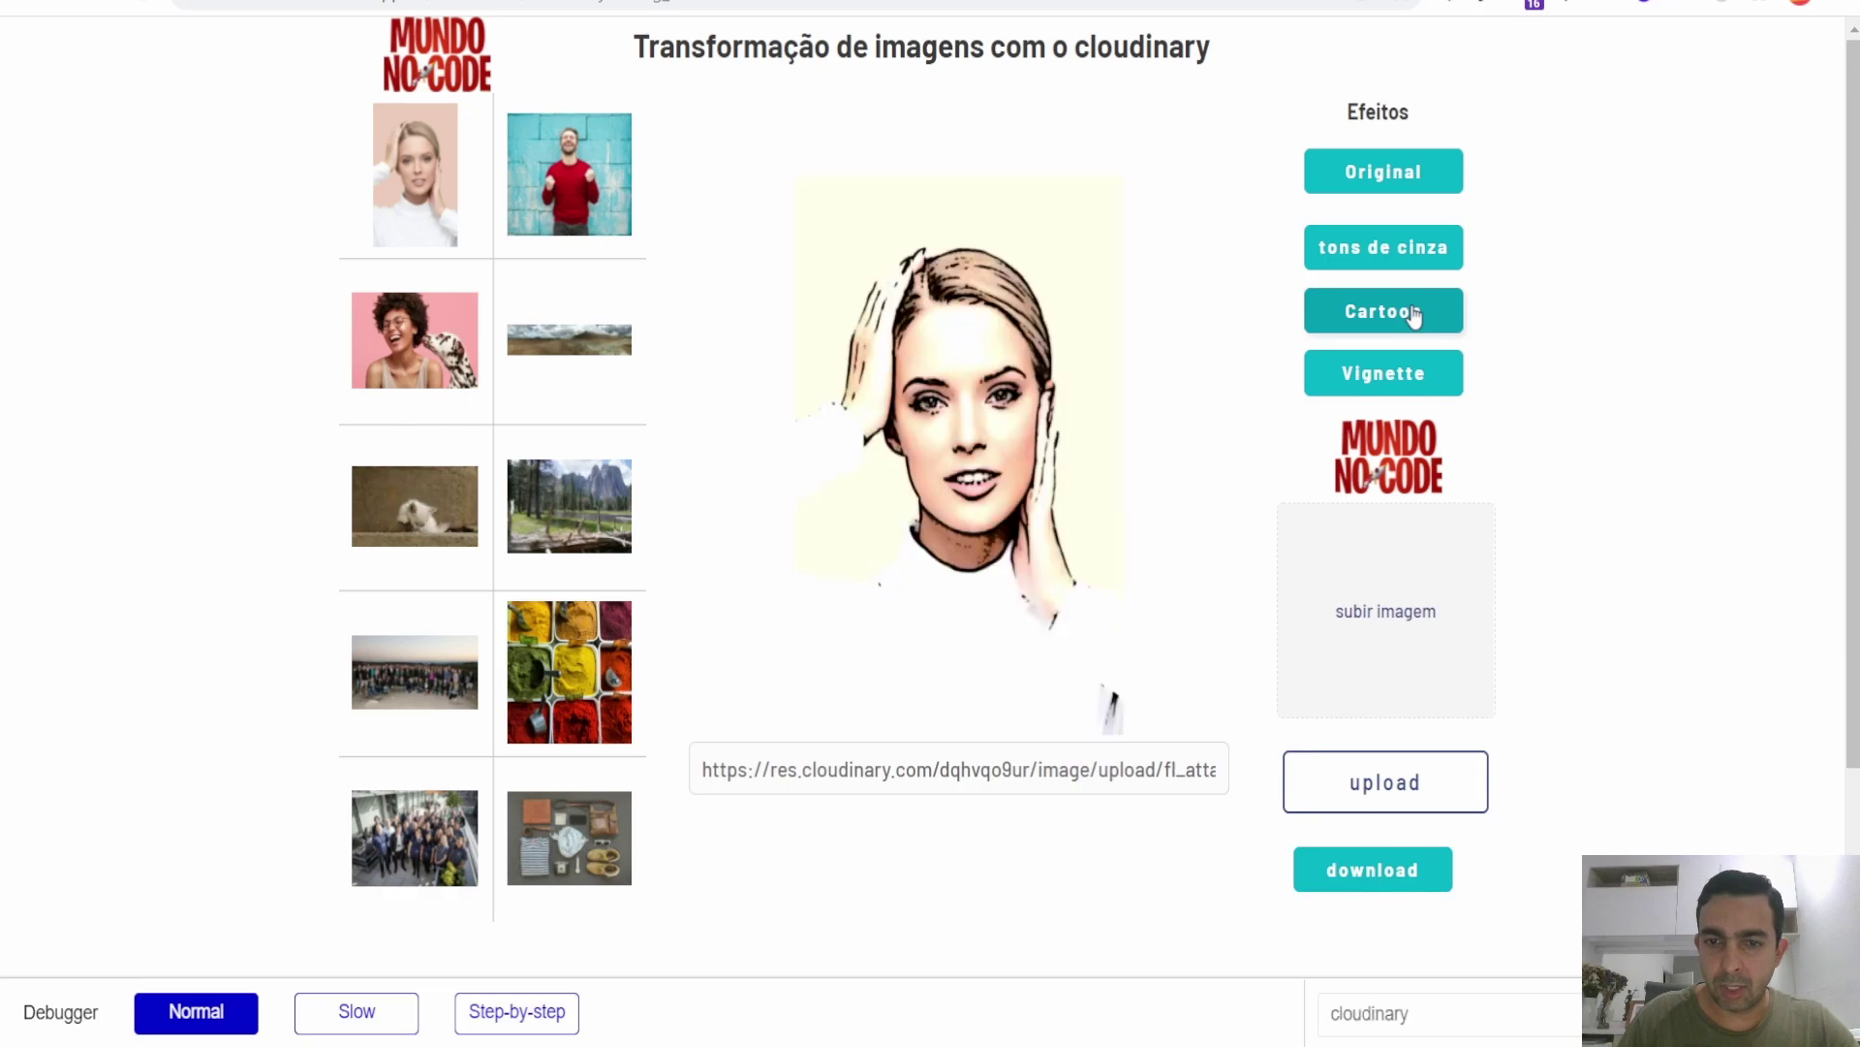
{"action": "left_click", "coordinate": [1209, 775]}
{"action": "type", "text": "fl_attachment/e_cartoonify/beaut"}
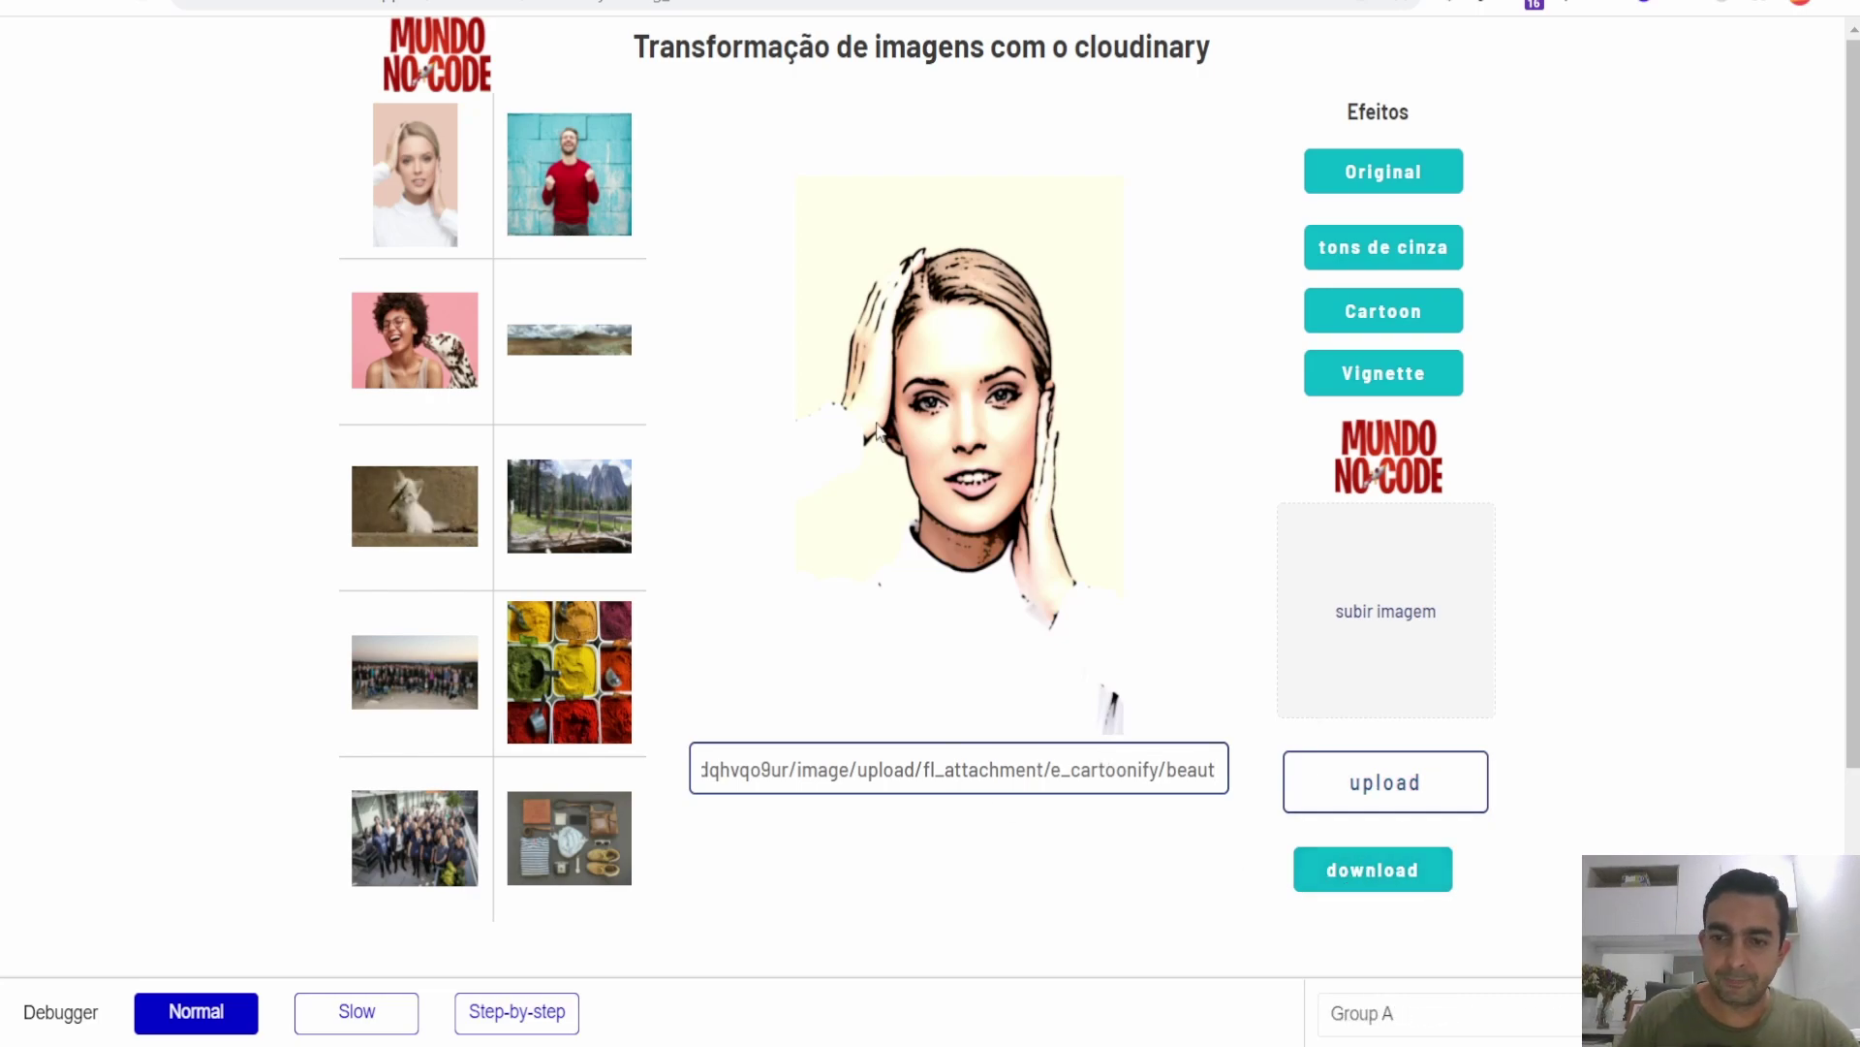
Switch back to the editor and find the File Downloader plugin among the installed plugins.
{"action": "key", "text": "ctrl+Tab"}
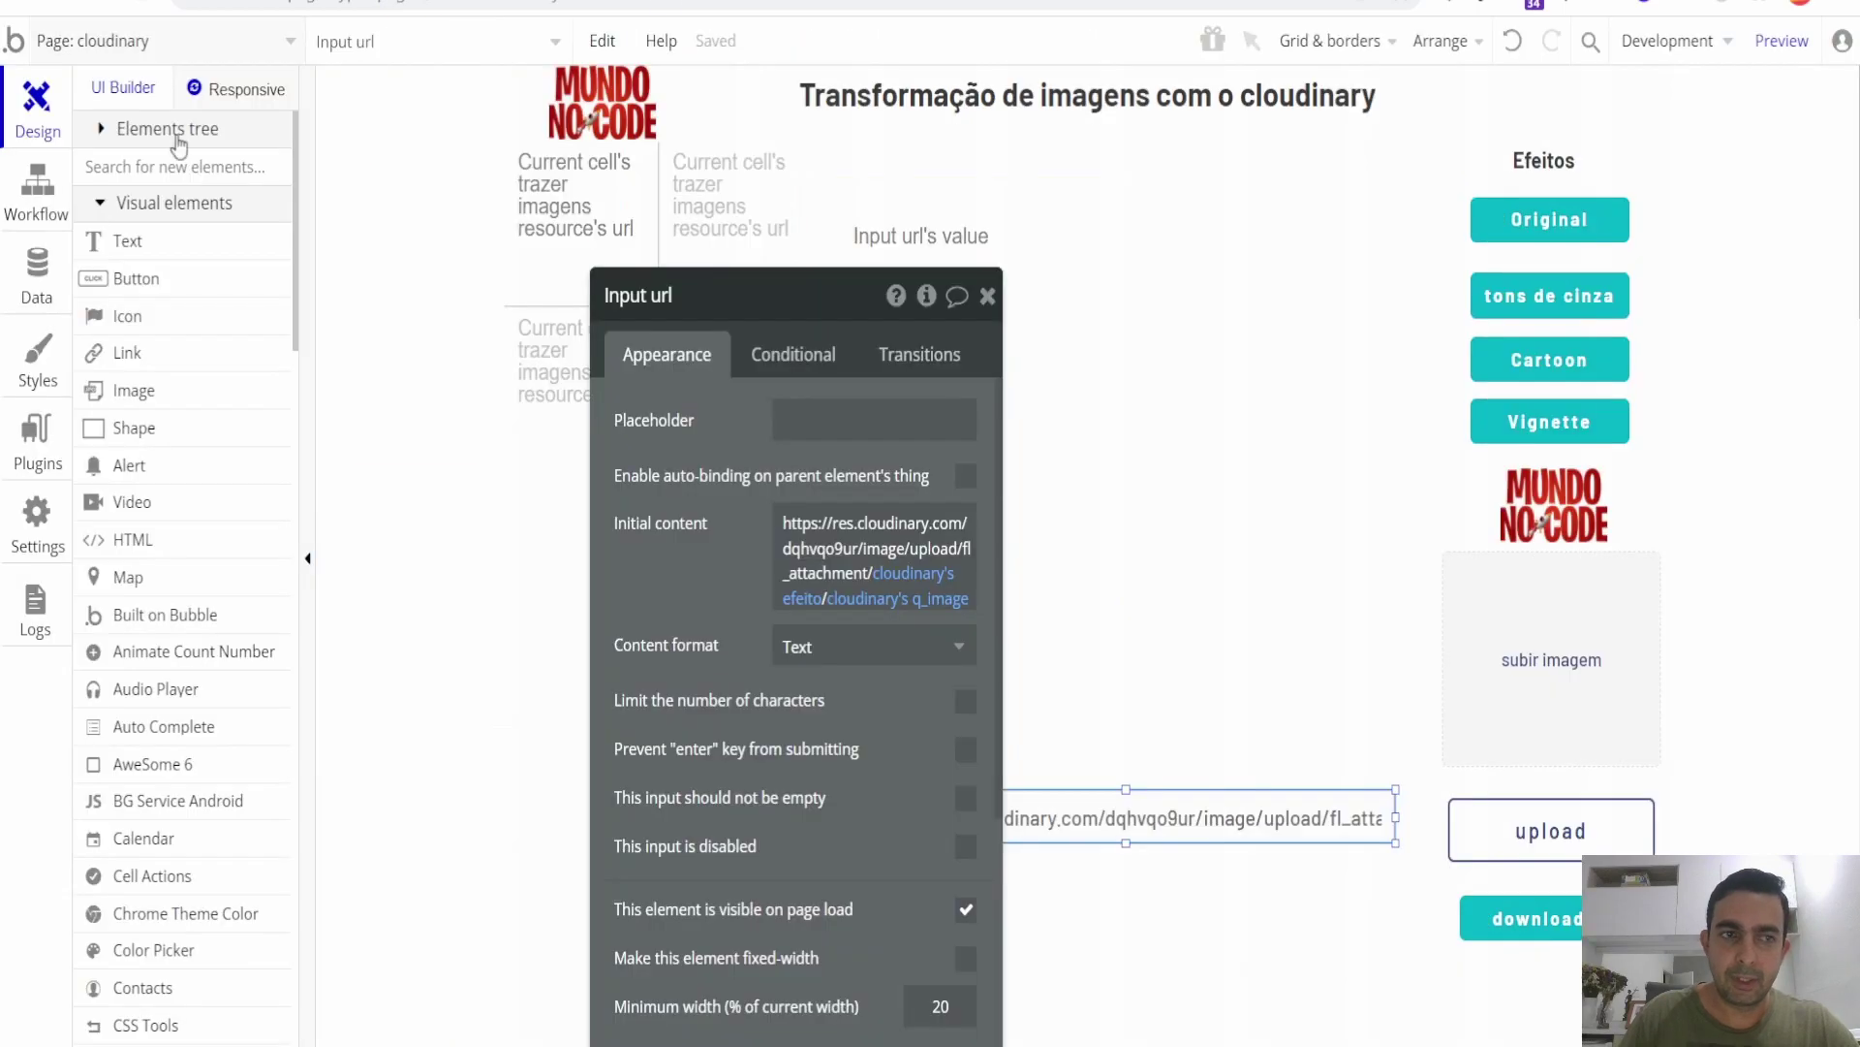
{"action": "left_click", "coordinate": [37, 431]}
{"action": "scroll", "coordinate": [498, 477], "scroll_direction": "down", "scroll_amount": 5}
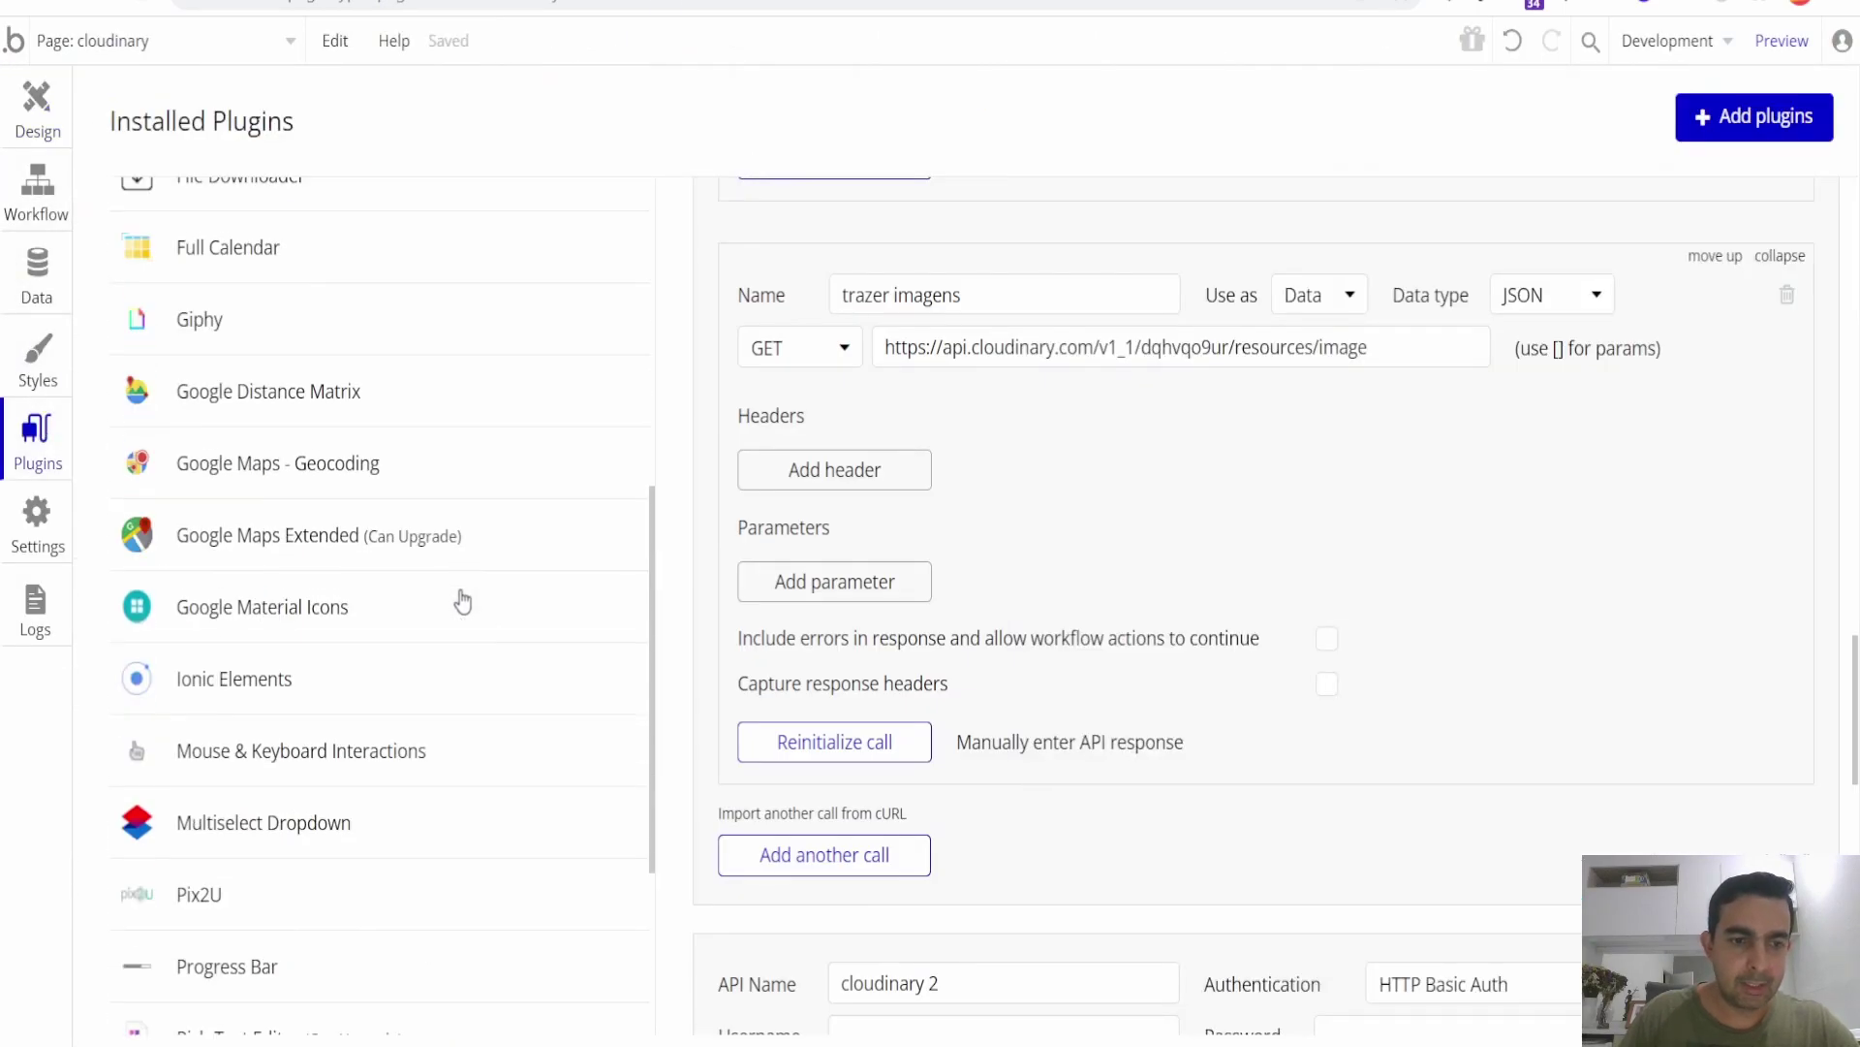
{"action": "scroll", "coordinate": [458, 569], "scroll_direction": "up", "scroll_amount": 3}
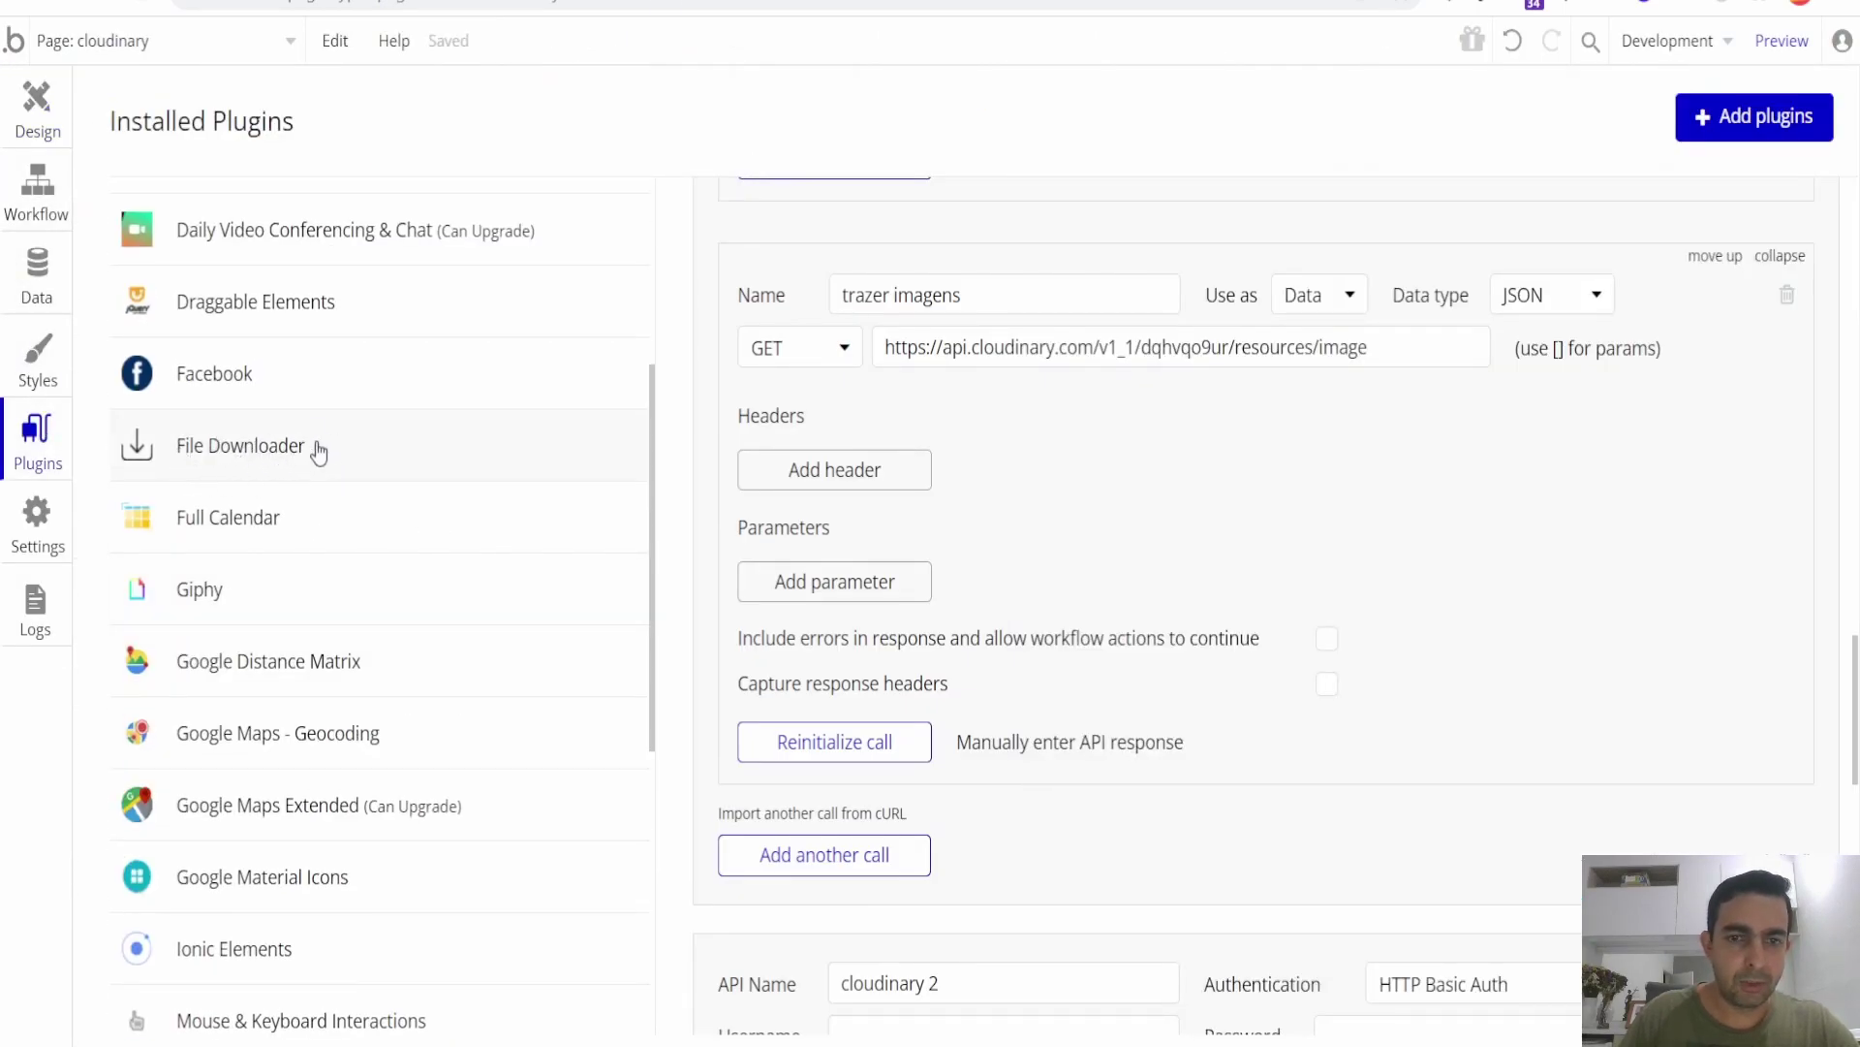
Open the download button's click workflow and review the settings of its Download file action.
{"action": "left_click", "coordinate": [43, 114]}
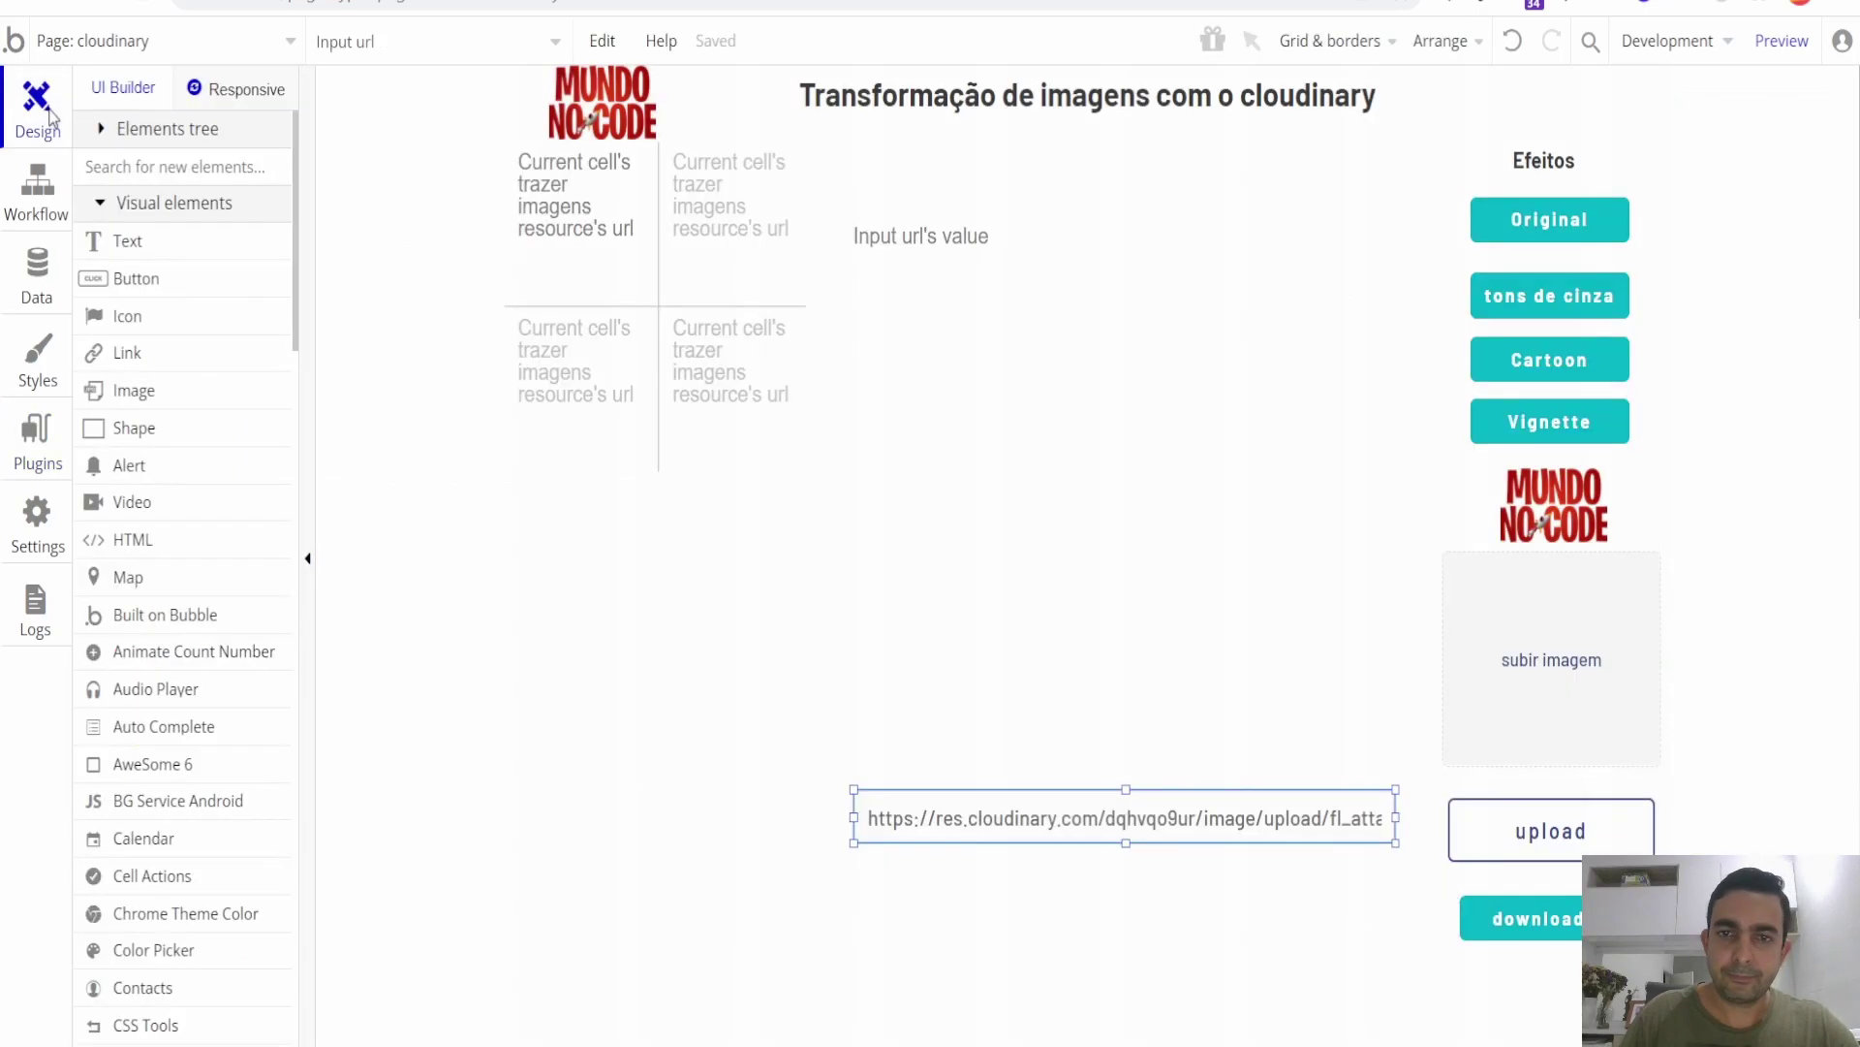
{"action": "left_click", "coordinate": [1492, 920]}
{"action": "left_click", "coordinate": [796, 541]}
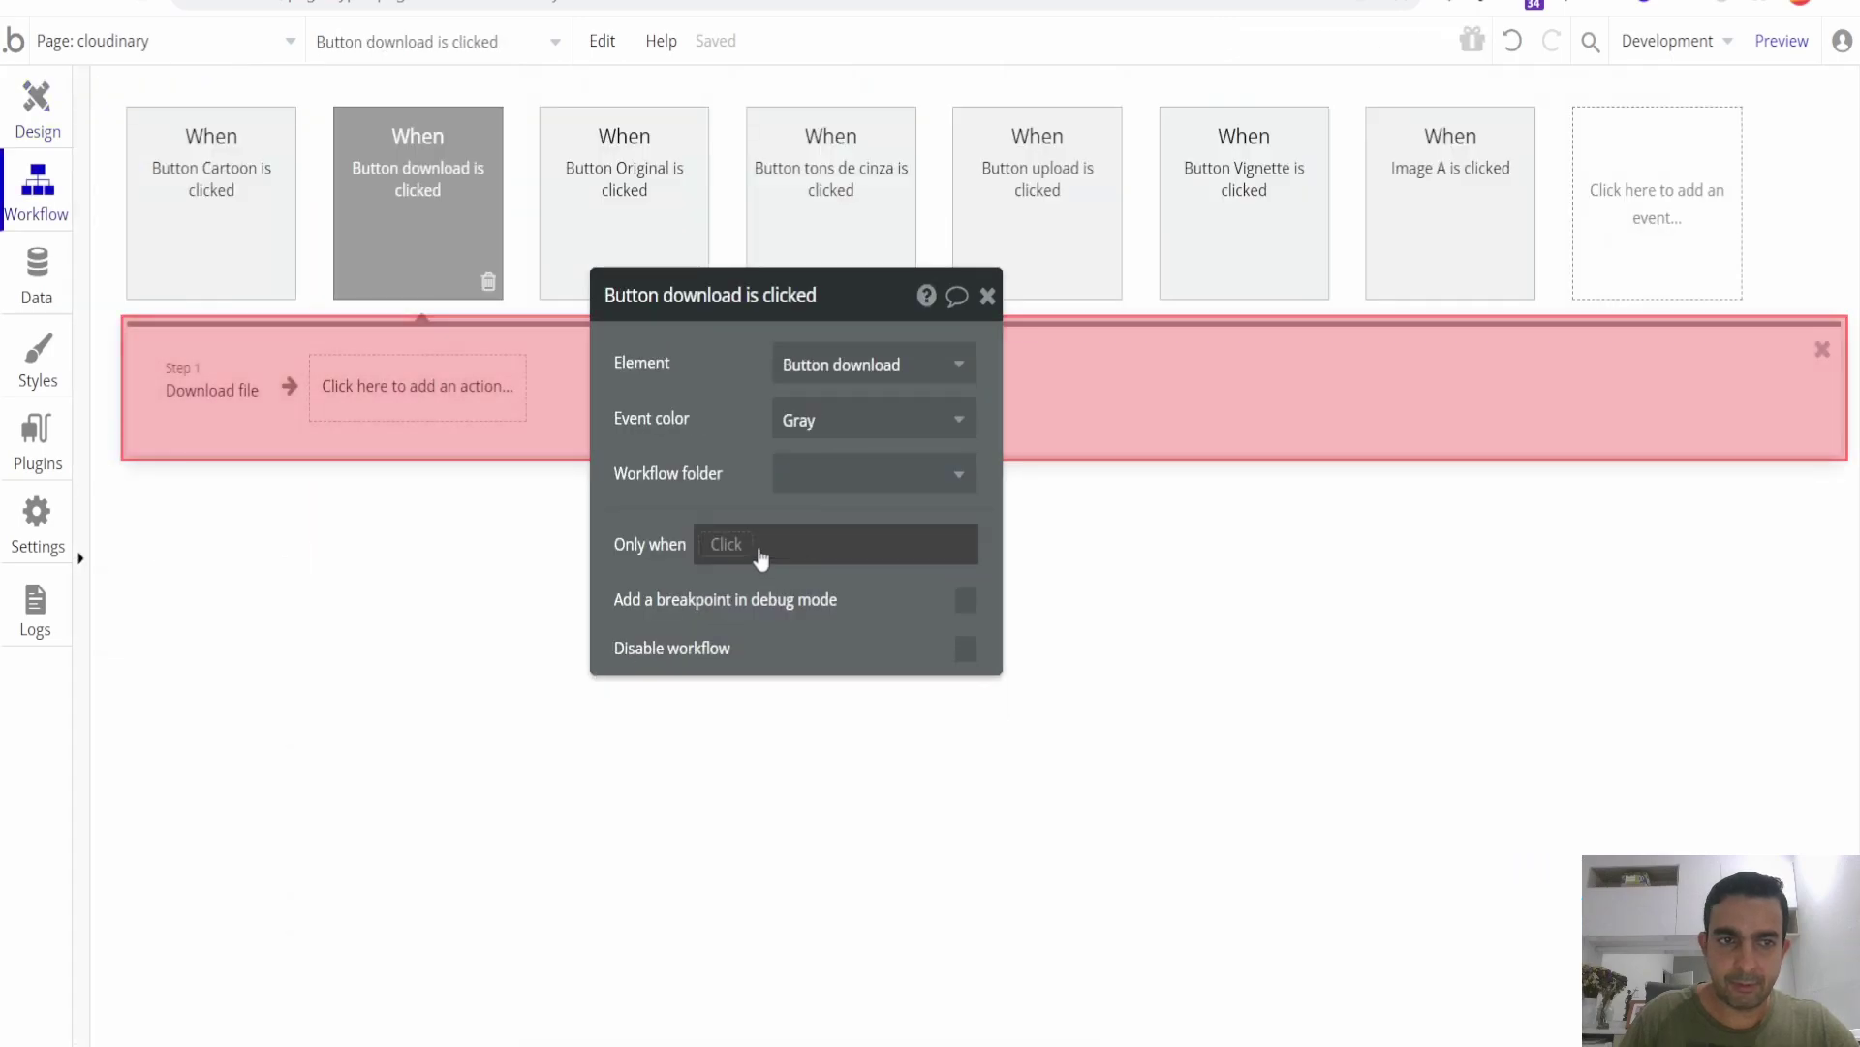
{"action": "left_click", "coordinate": [210, 392]}
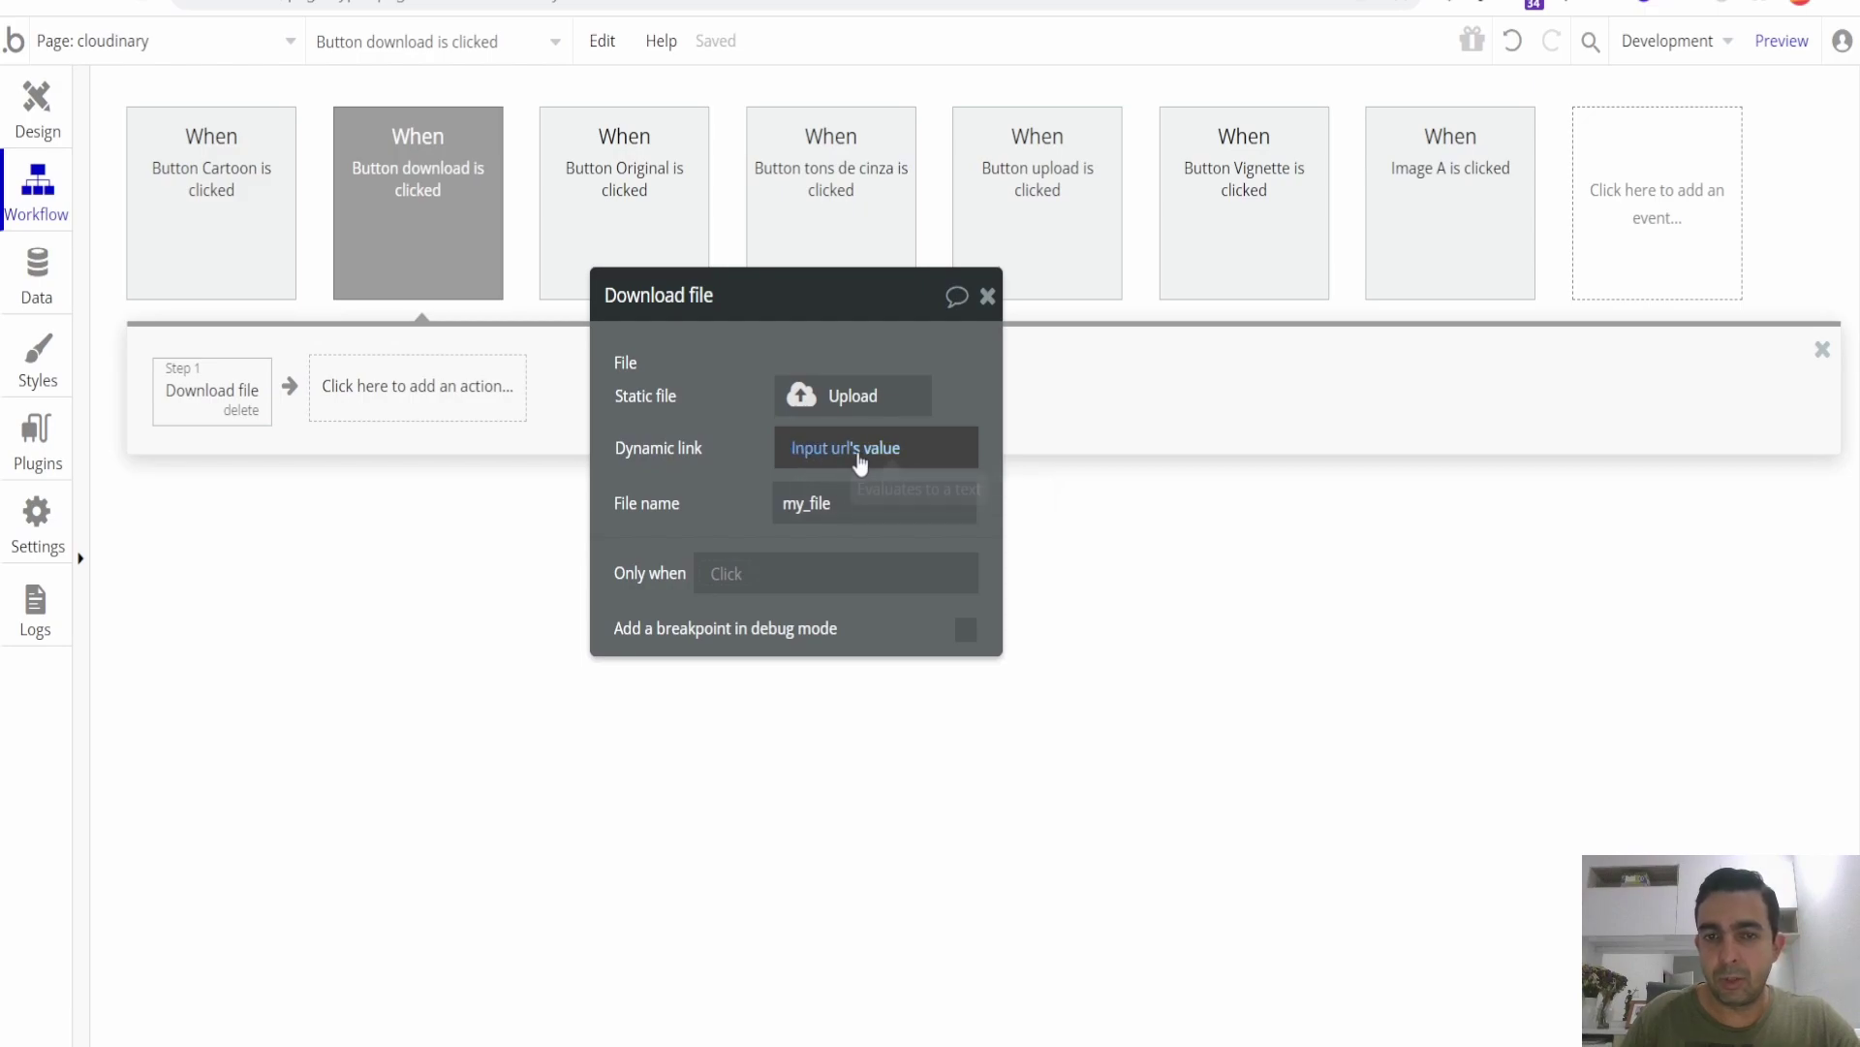
Try cloudinary's q_image as the Download file action's file name, and restore the name my_file.
{"action": "double_click", "coordinate": [835, 504]}
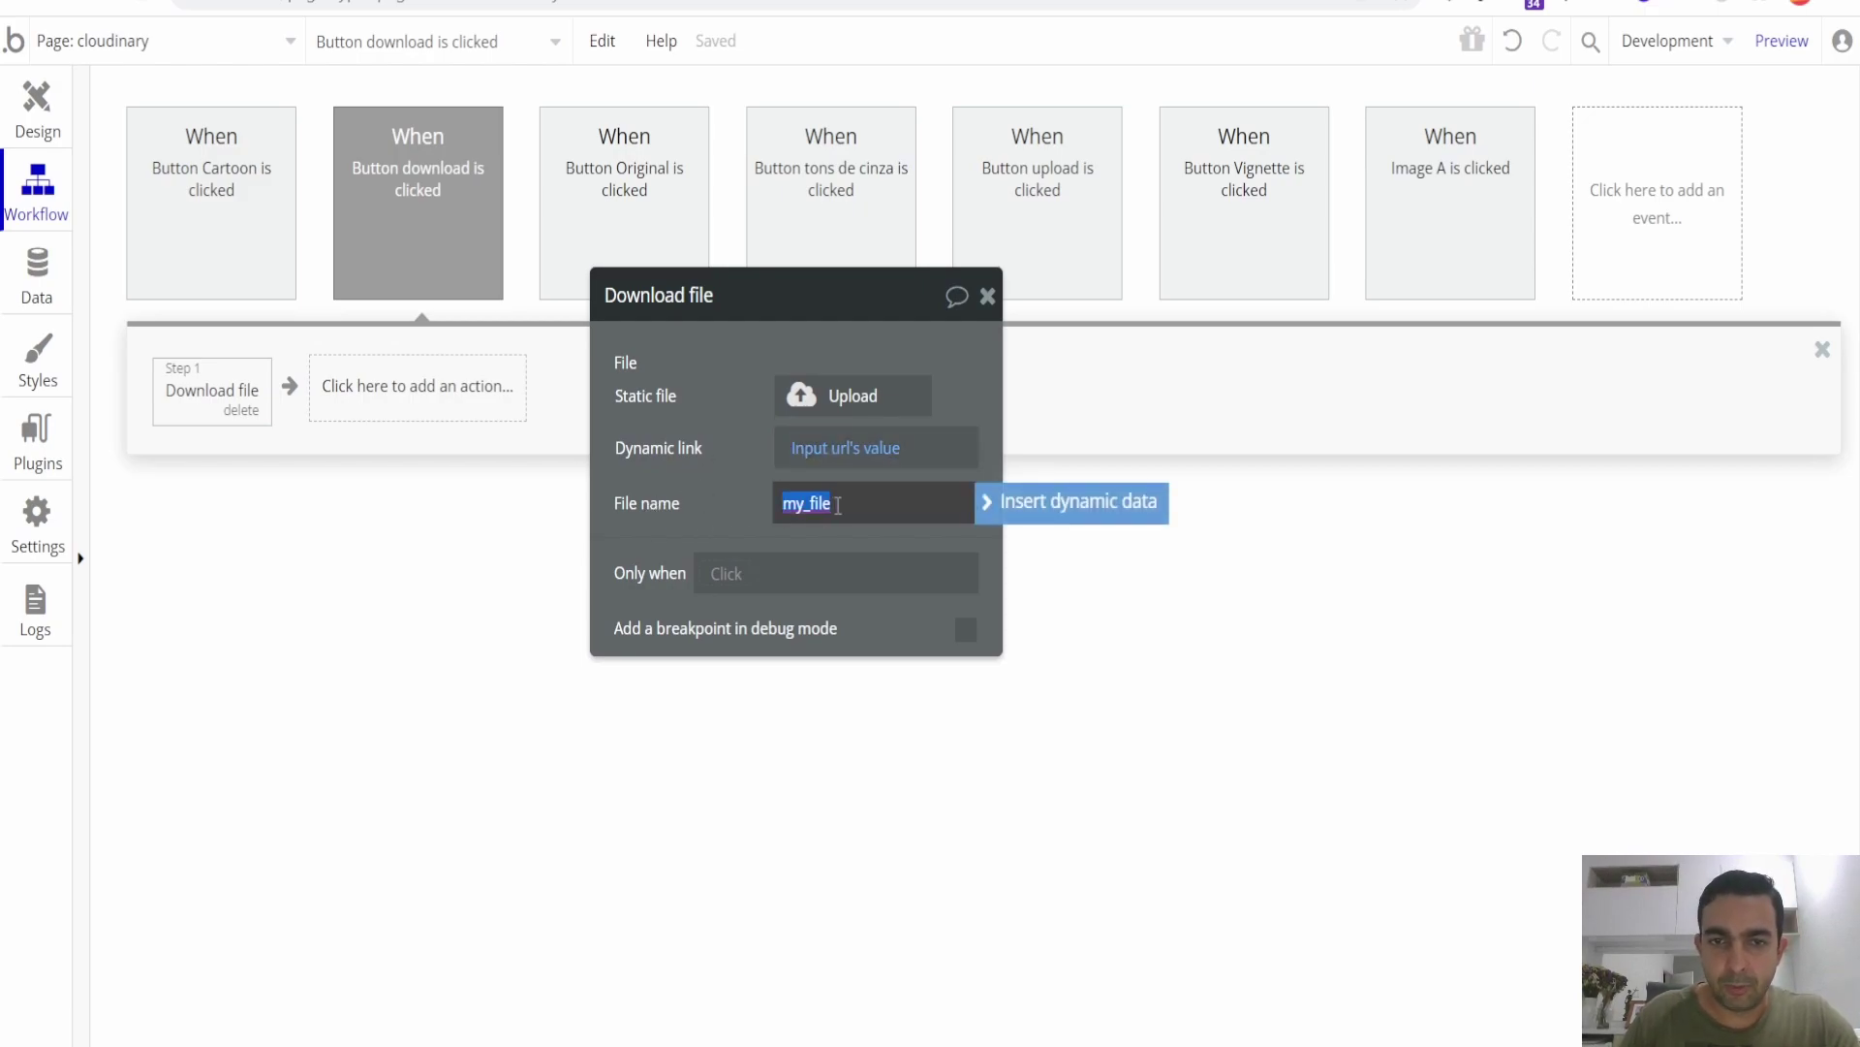
{"action": "left_click", "coordinate": [990, 516]}
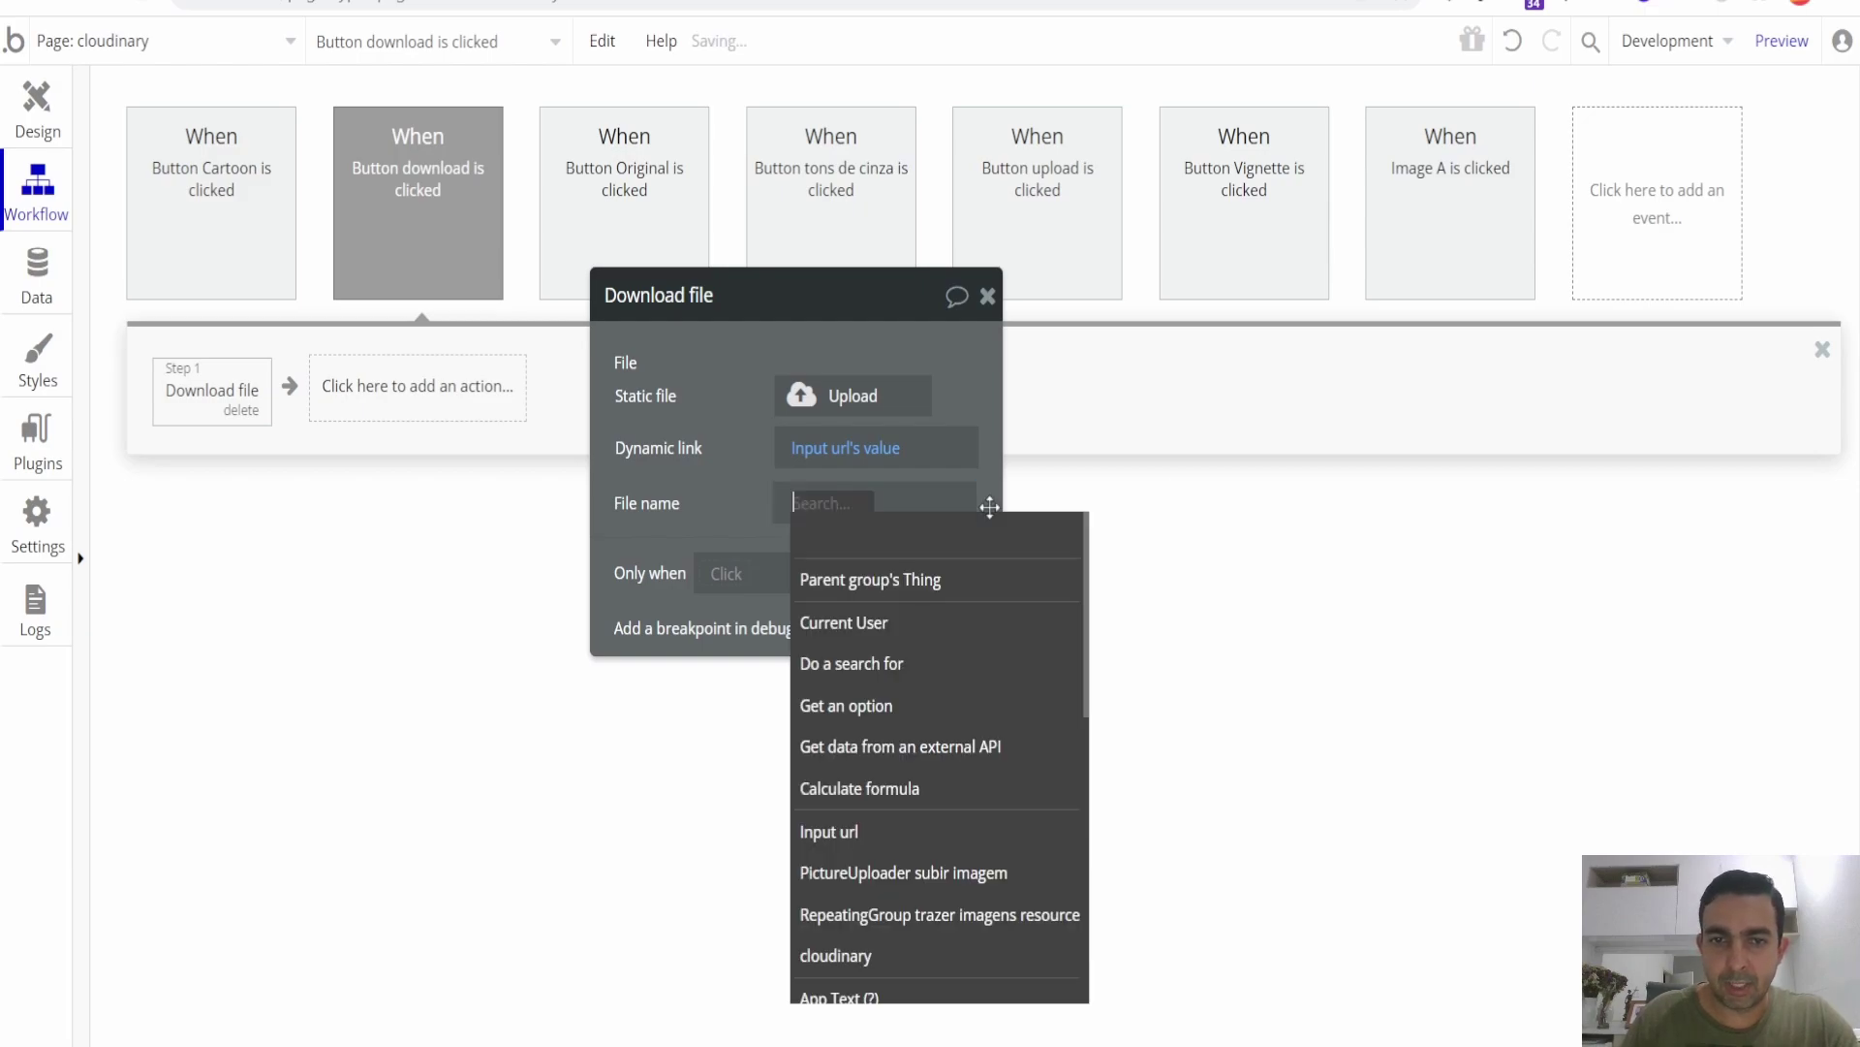
{"action": "type", "text": "c"}
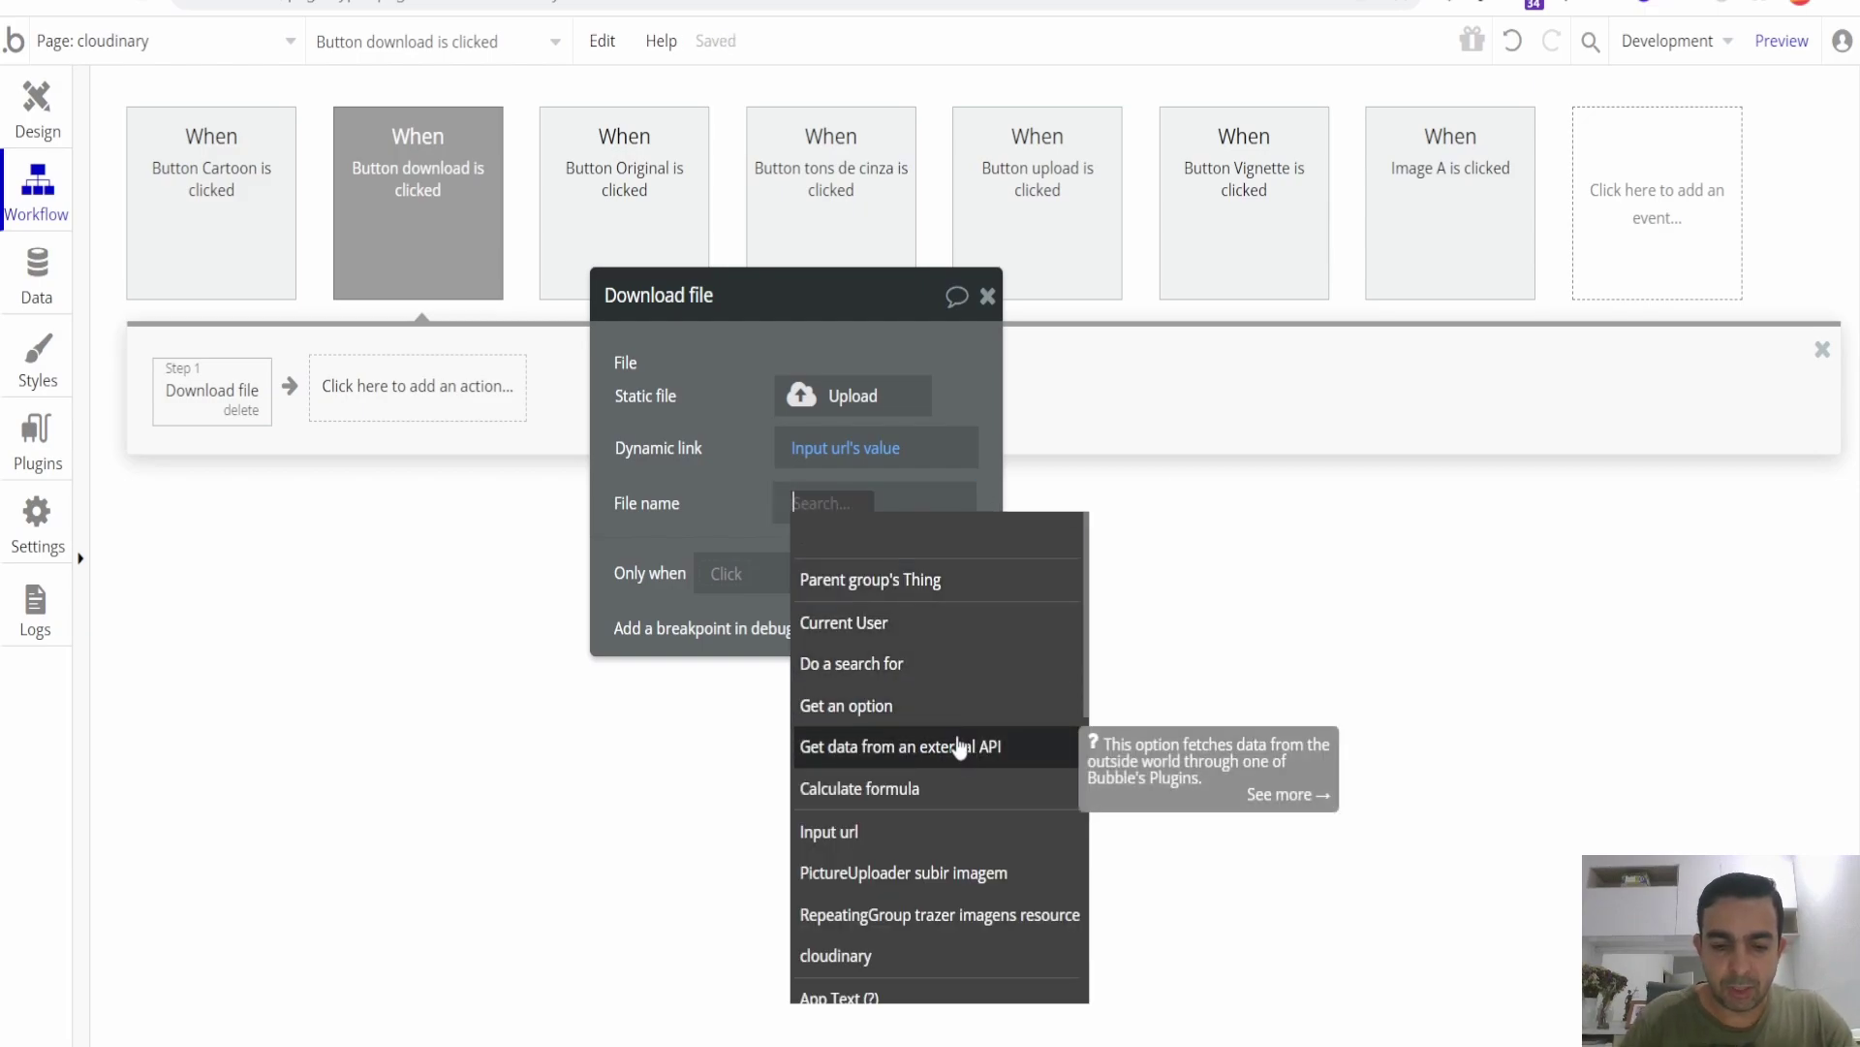
{"action": "left_click", "coordinate": [884, 580]}
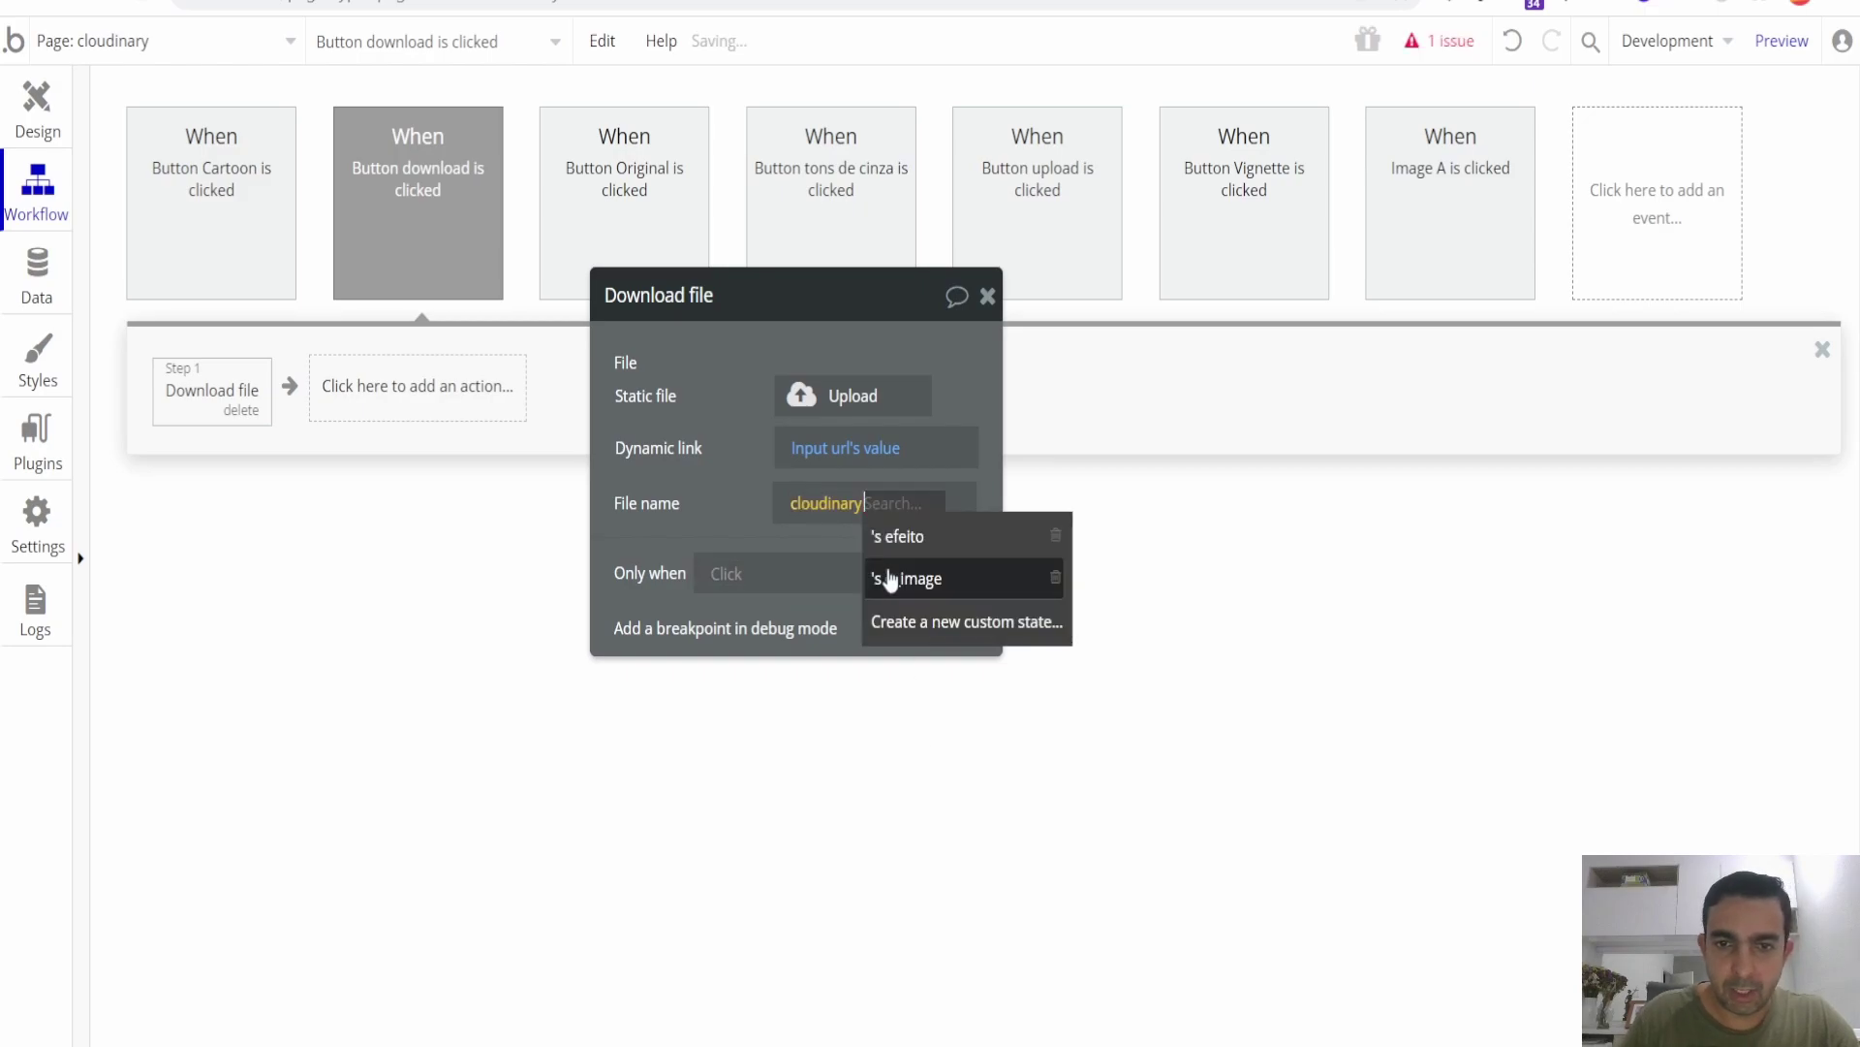
{"action": "left_click", "coordinate": [790, 519]}
{"action": "right_click", "coordinate": [802, 517]}
{"action": "left_click", "coordinate": [947, 511]}
{"action": "double_click", "coordinate": [802, 504]}
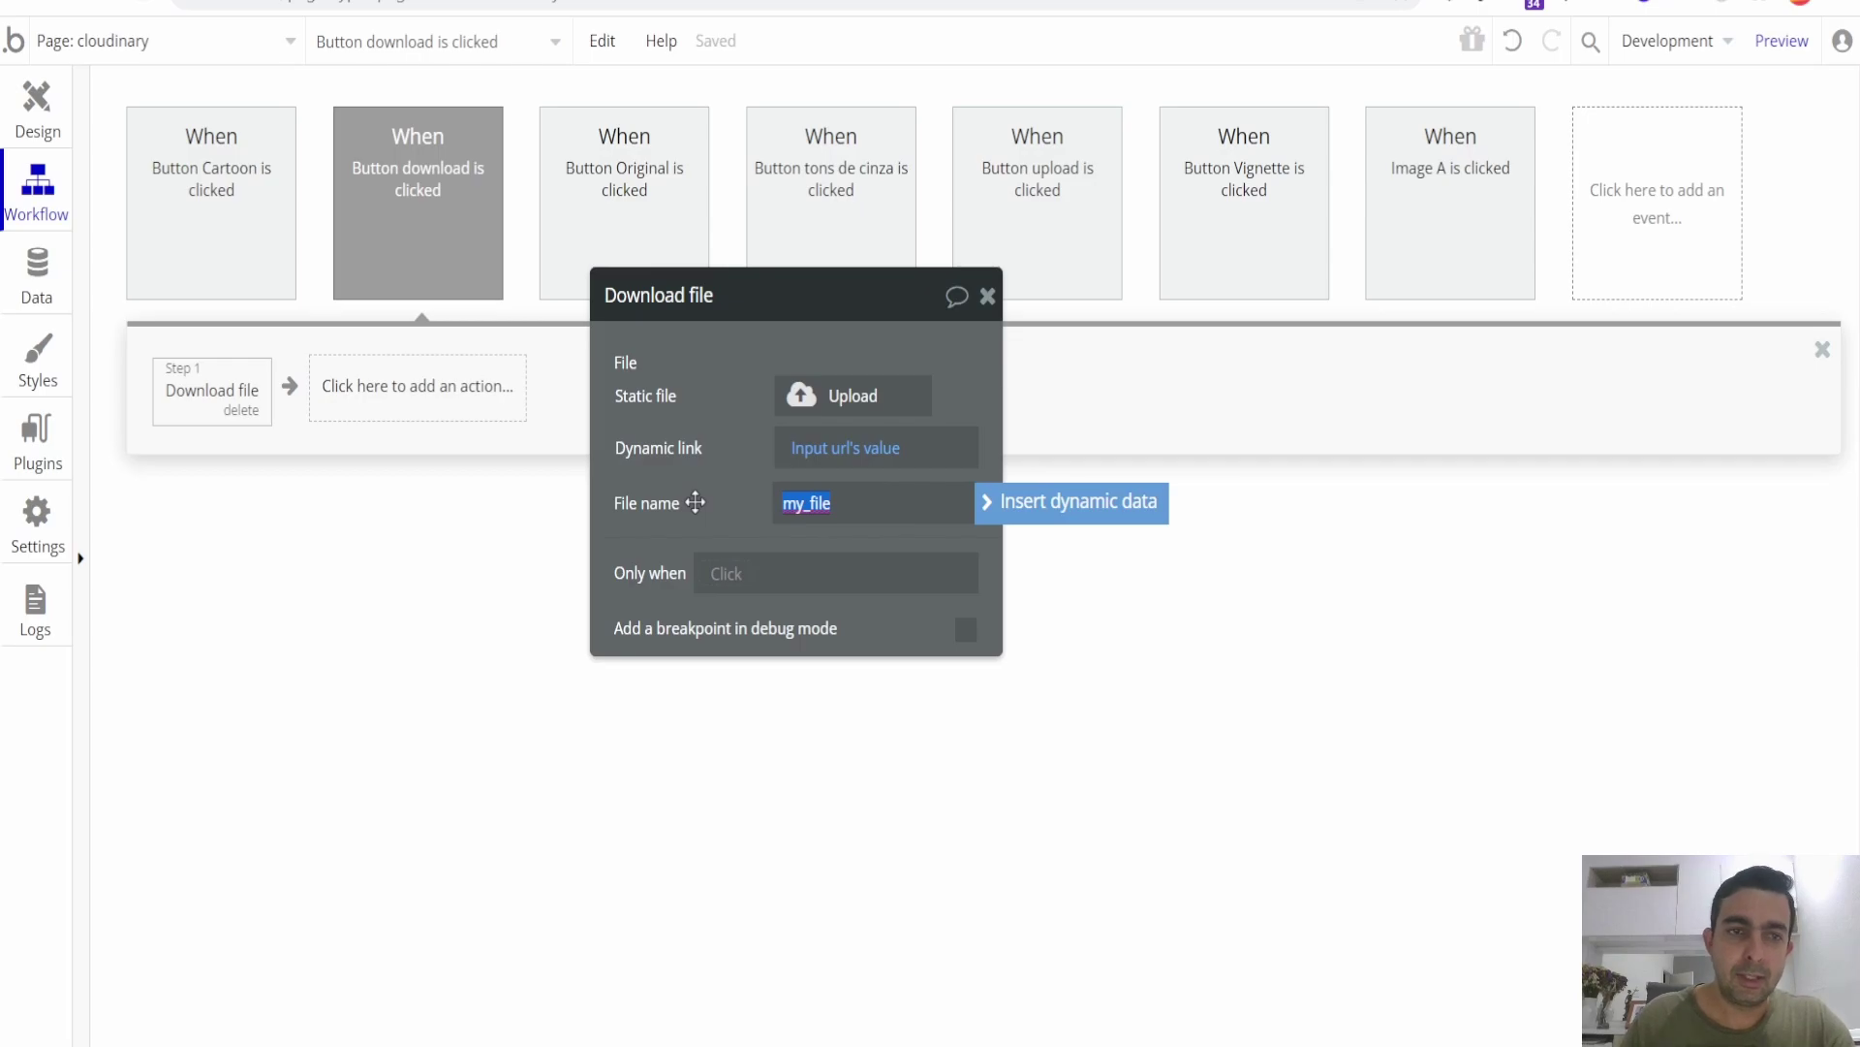
Open the upload button's click workflow from the page design and display the settings of its Cloudinary - enviar arquivo action.
{"action": "left_click", "coordinate": [37, 108]}
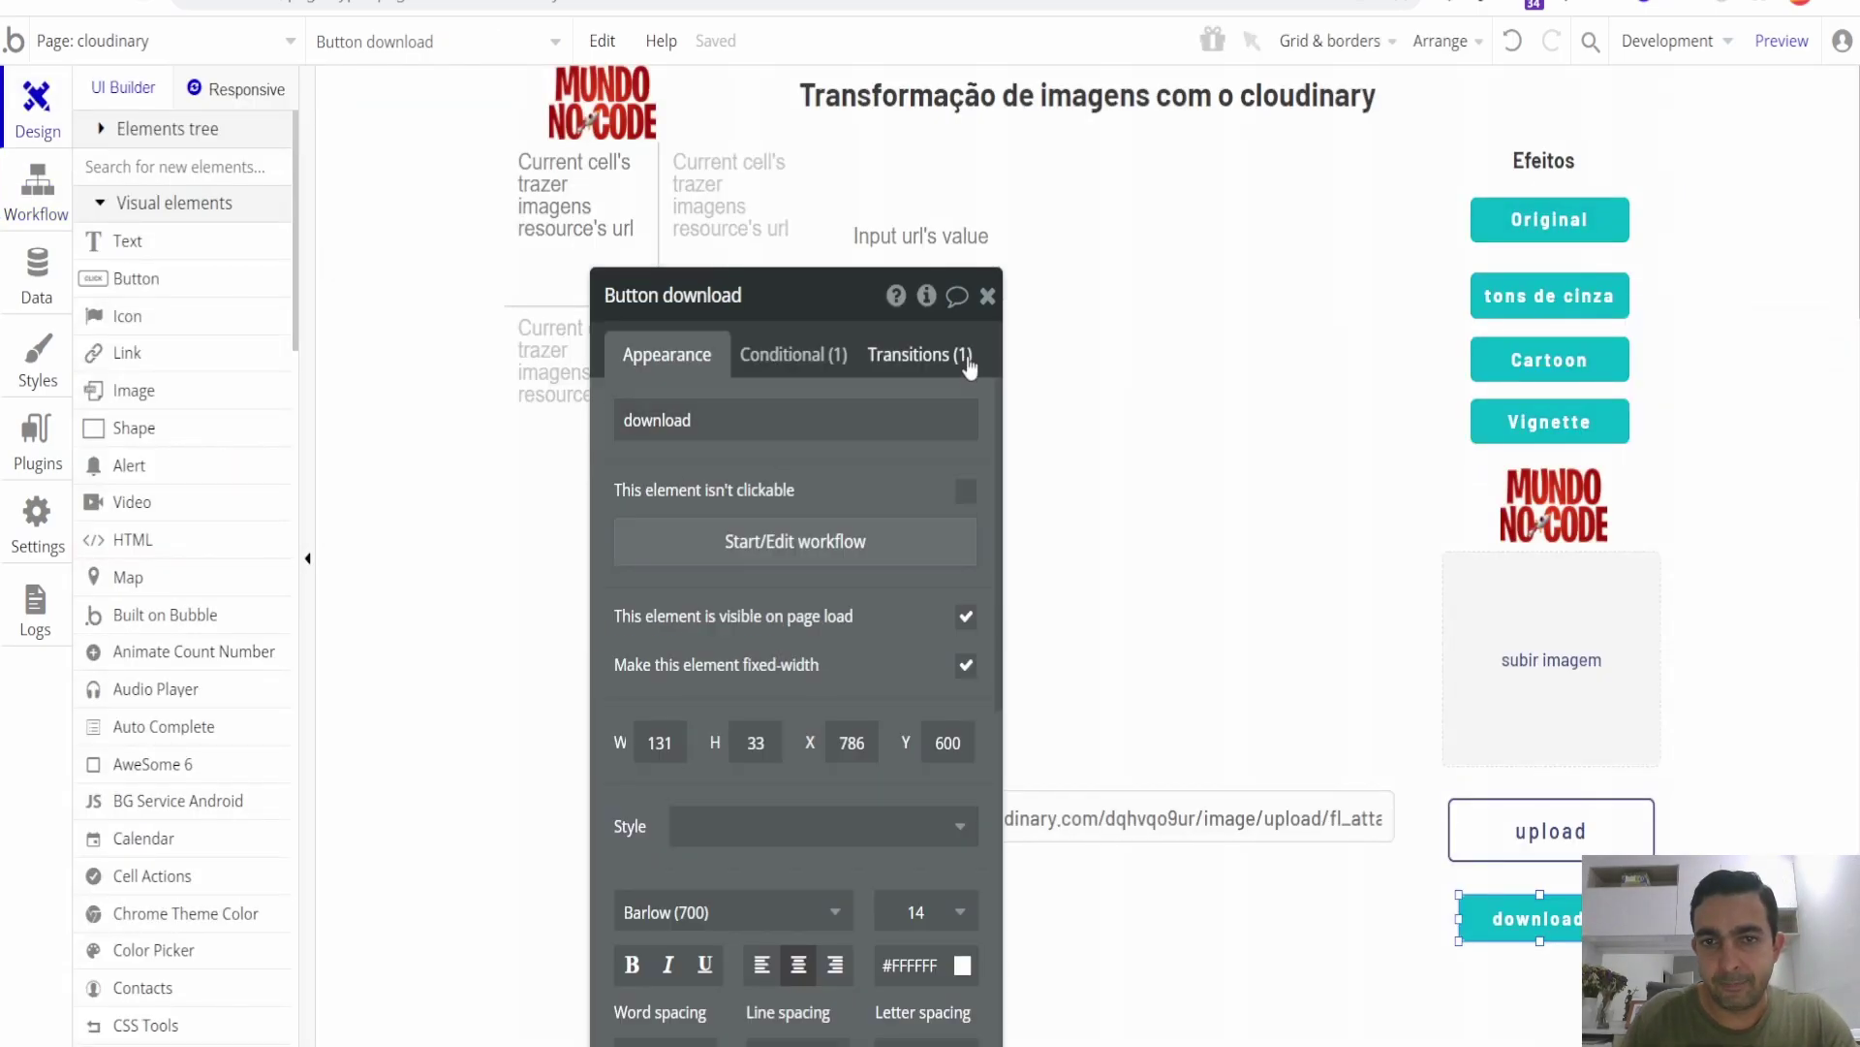
{"action": "left_click", "coordinate": [988, 296]}
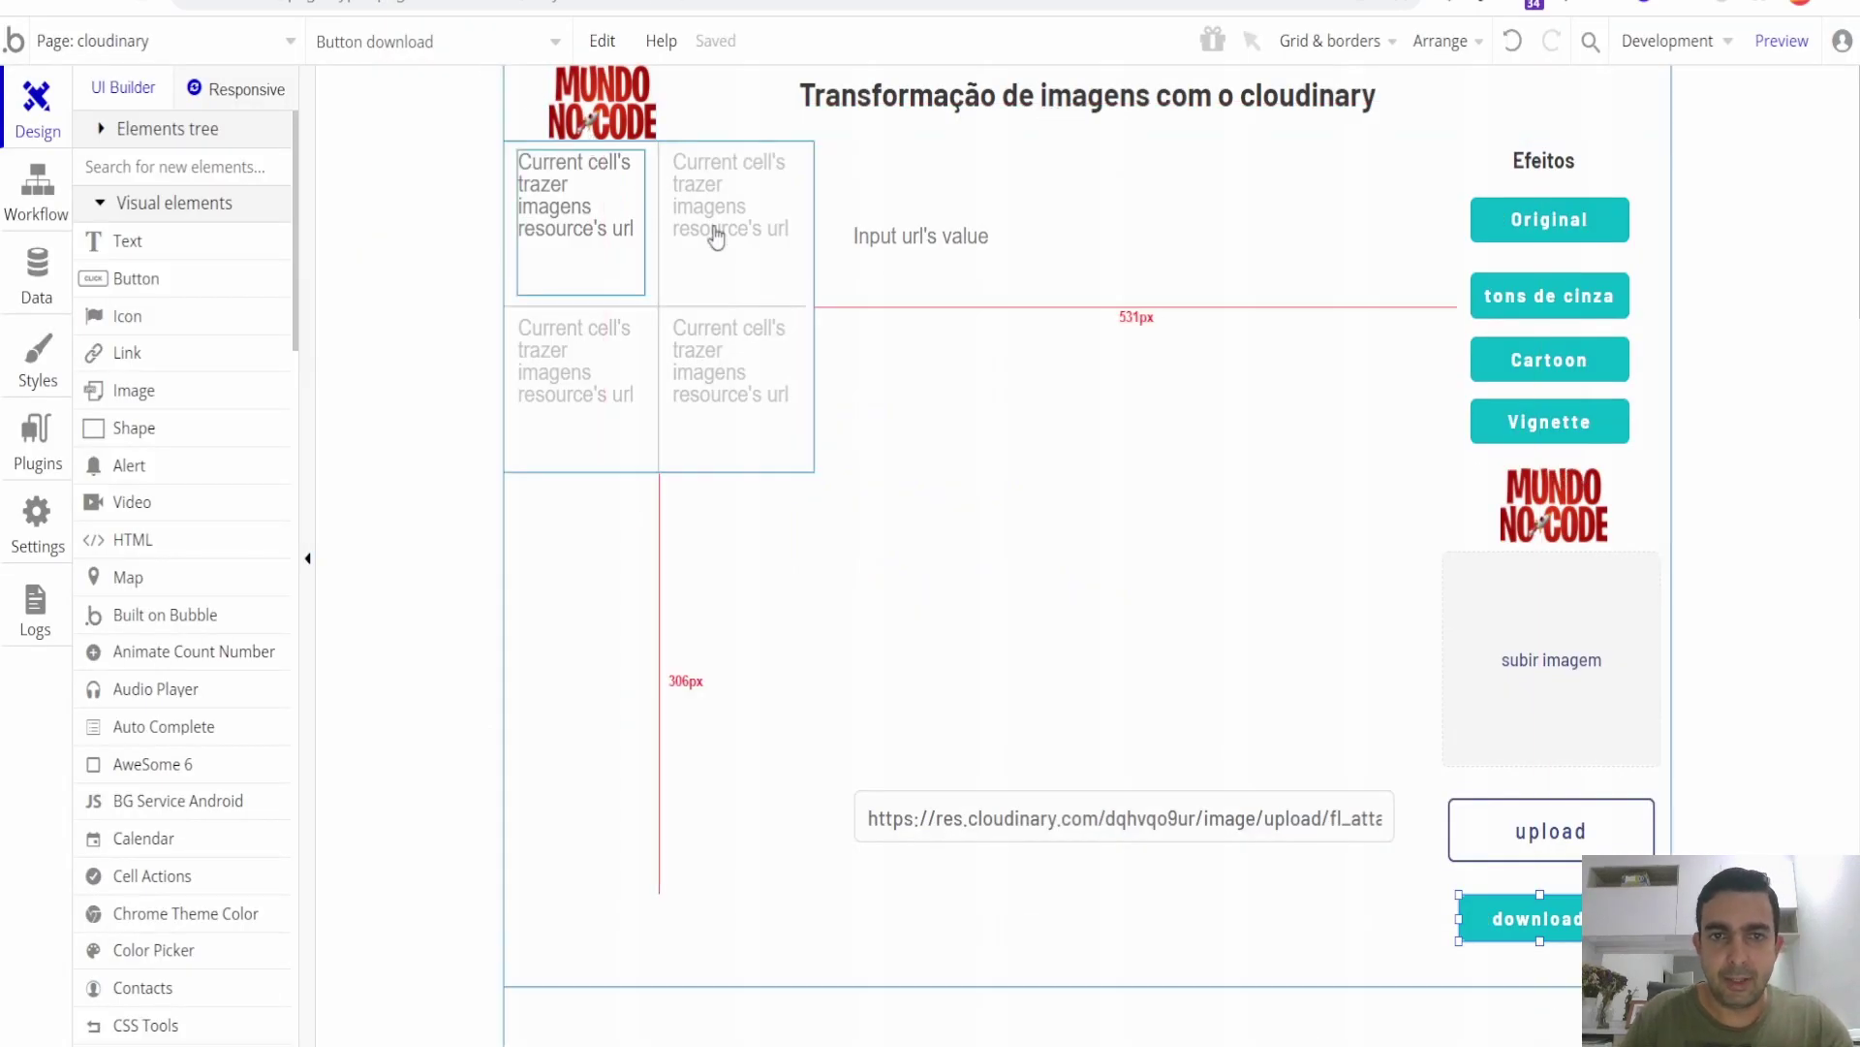
{"action": "double_click", "coordinate": [1570, 821]}
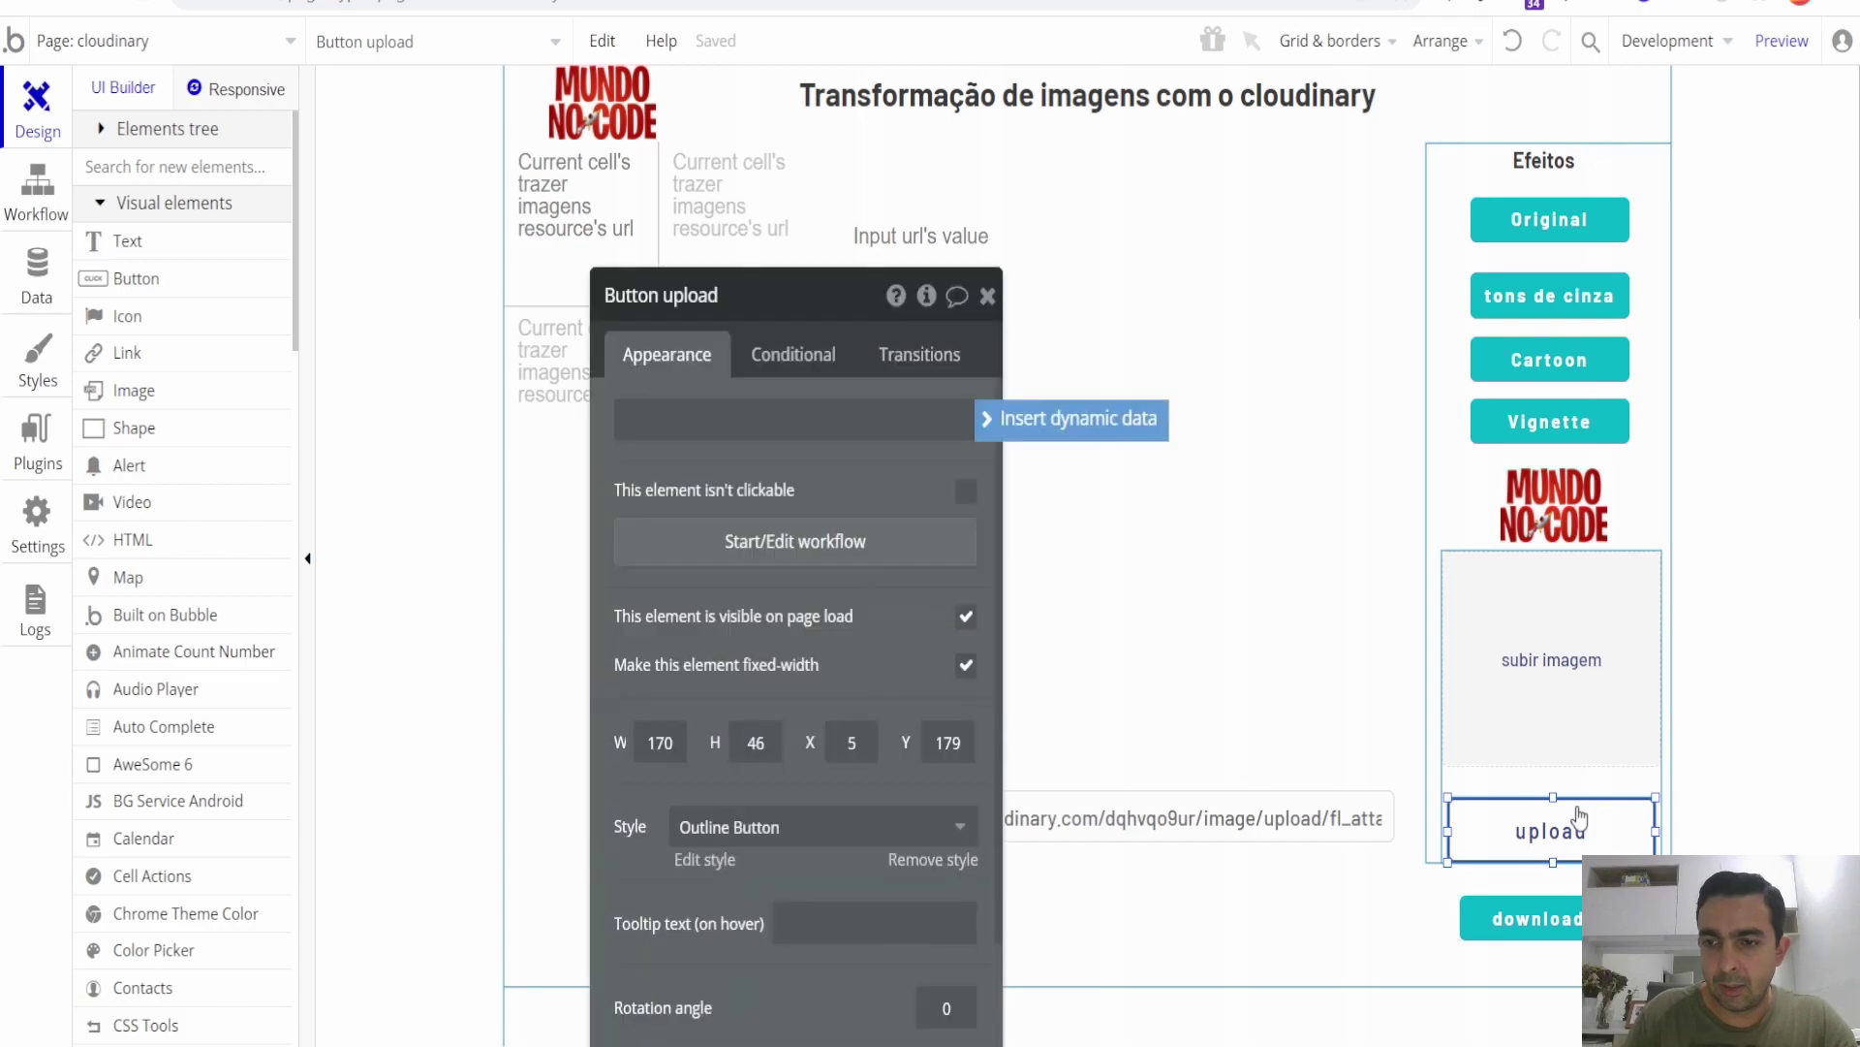
{"action": "left_click", "coordinate": [840, 565]}
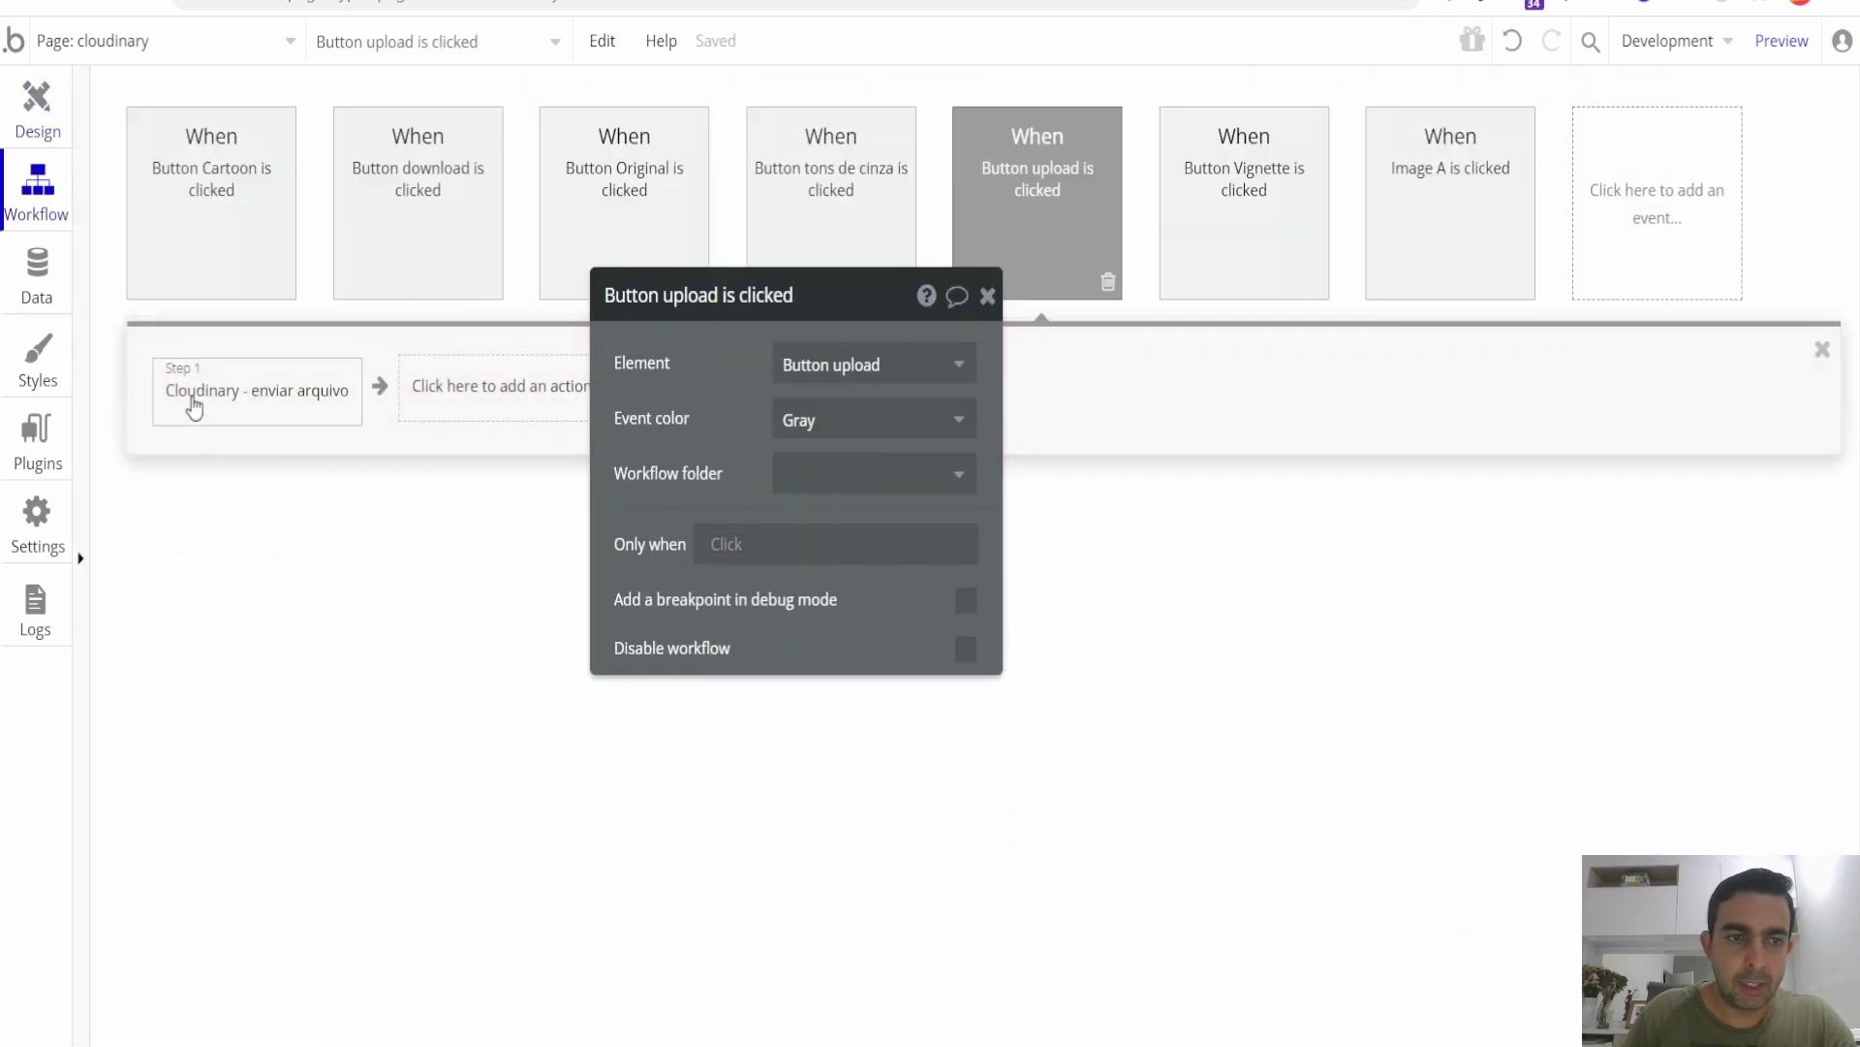
{"action": "left_click", "coordinate": [194, 398]}
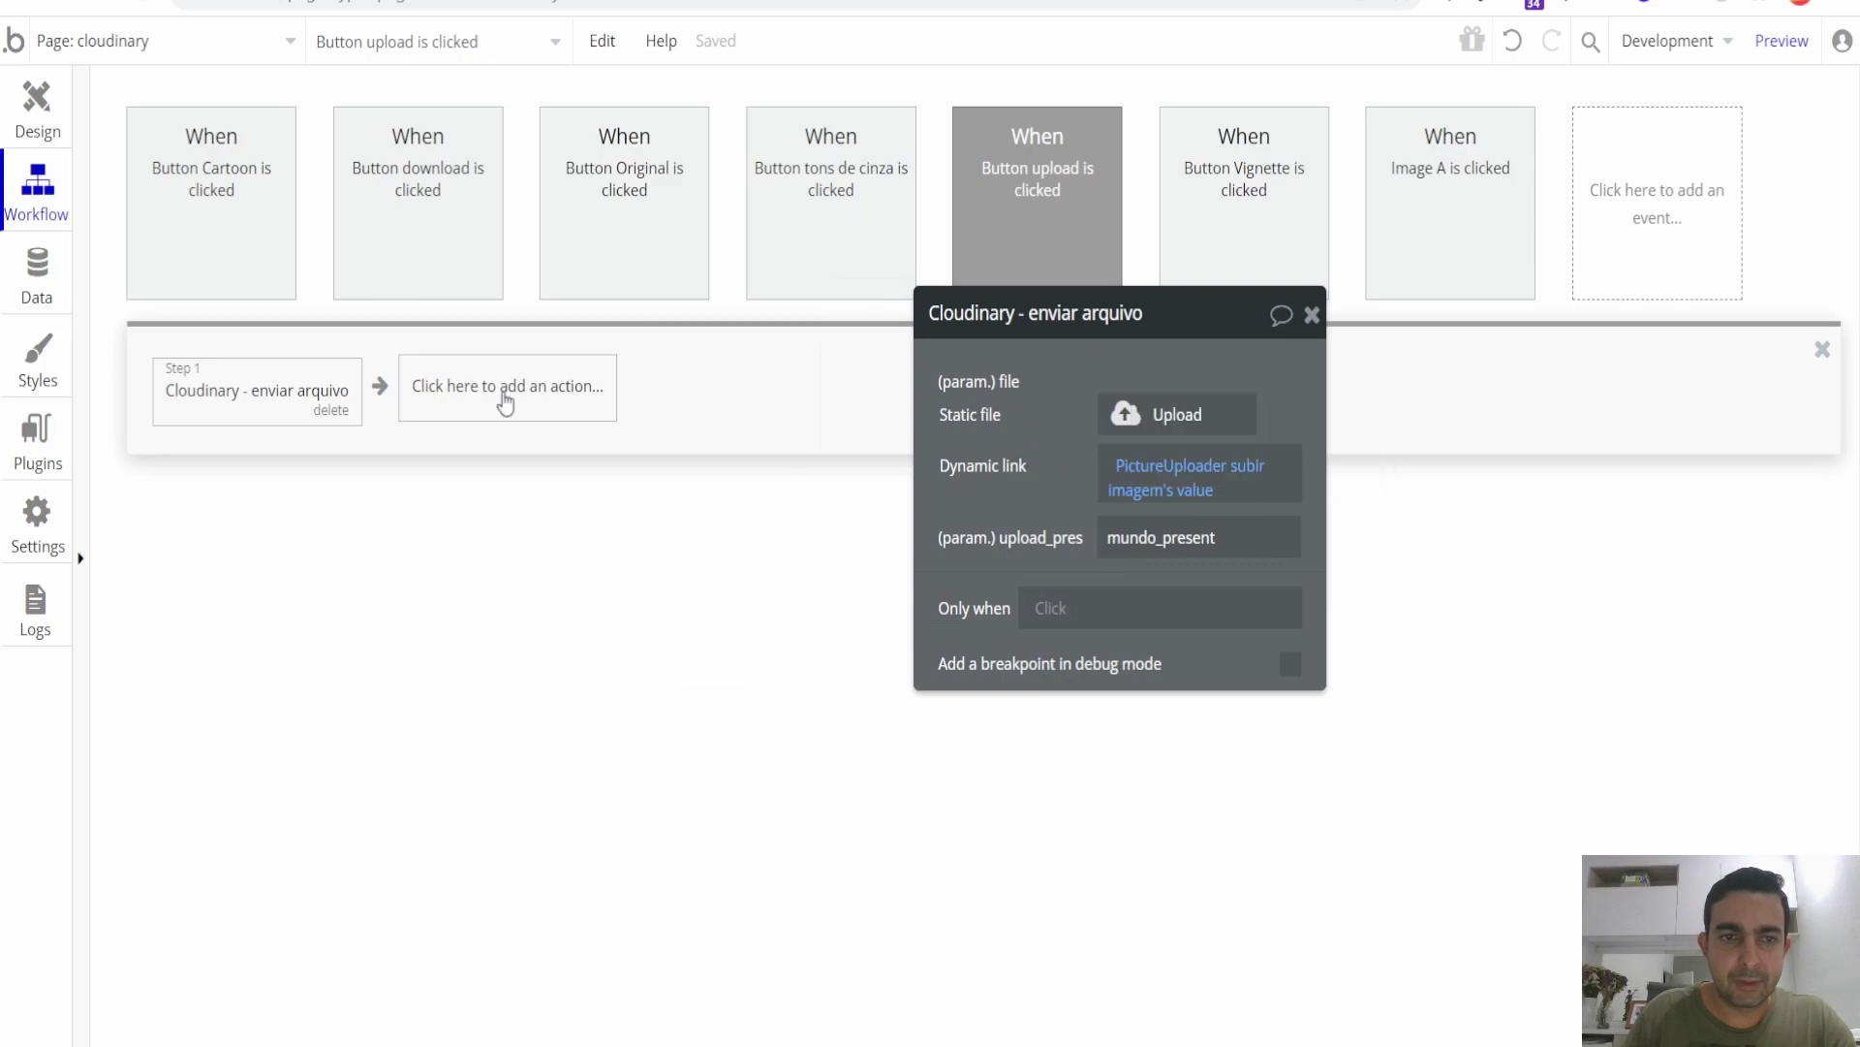
Find Cloudinary - enviar arquivo among the available plugin actions, and review the file source and upload preset of the existing step.
{"action": "left_click", "coordinate": [462, 388]}
{"action": "mouse_move", "coordinate": [494, 814]}
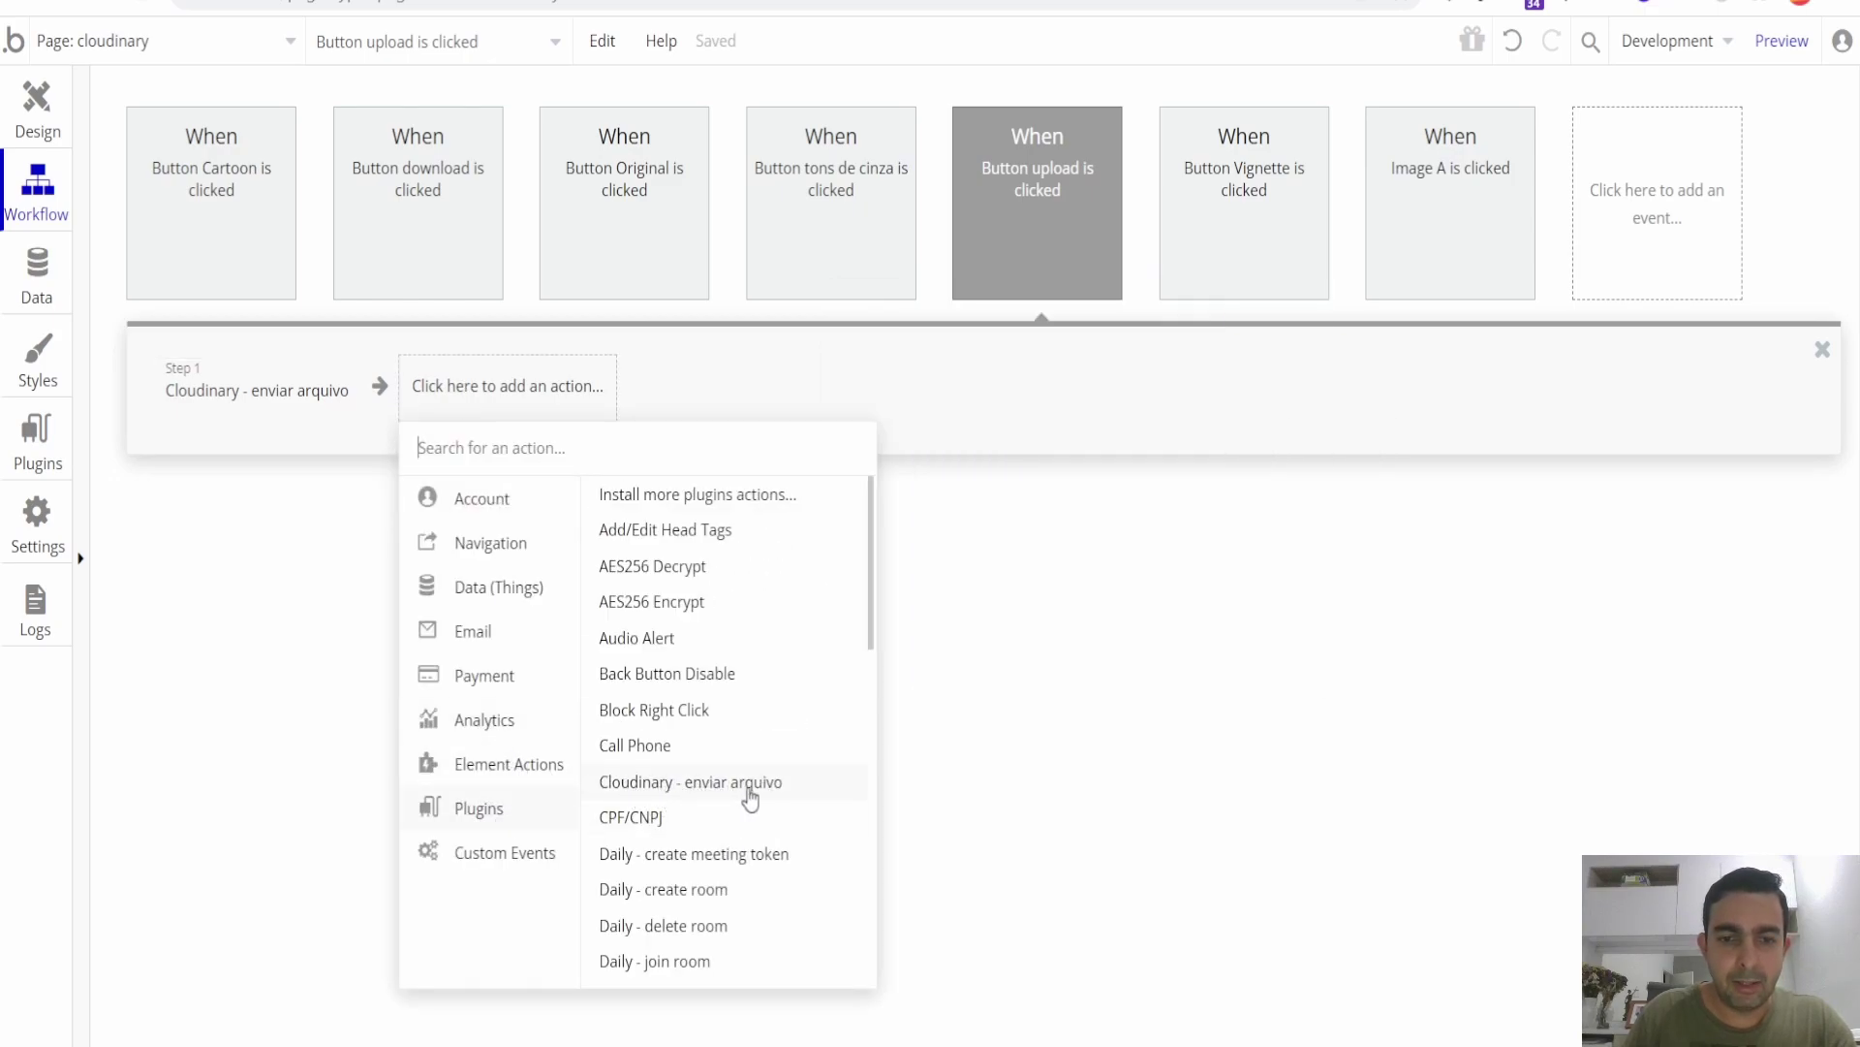
{"action": "left_click", "coordinate": [262, 514]}
{"action": "left_click", "coordinate": [224, 424]}
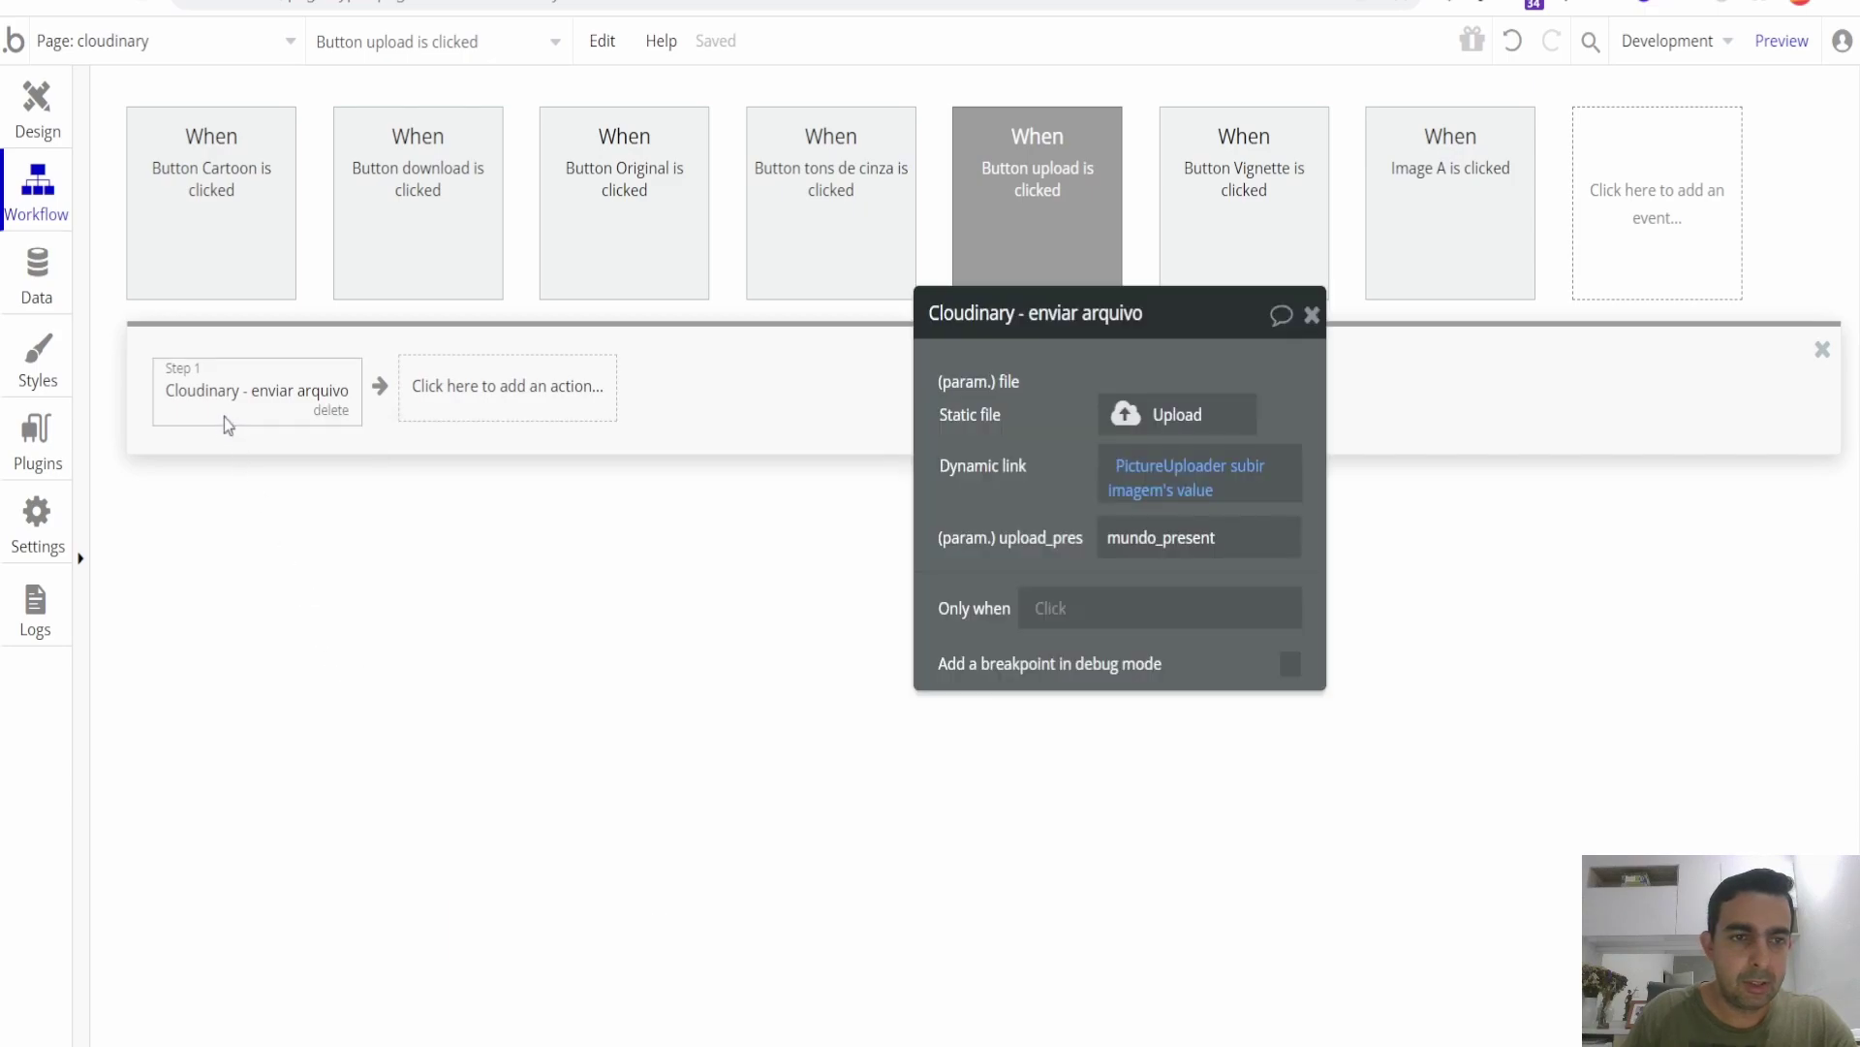
{"action": "left_click_drag", "start_coordinate": [1001, 488], "coordinate": [766, 481]}
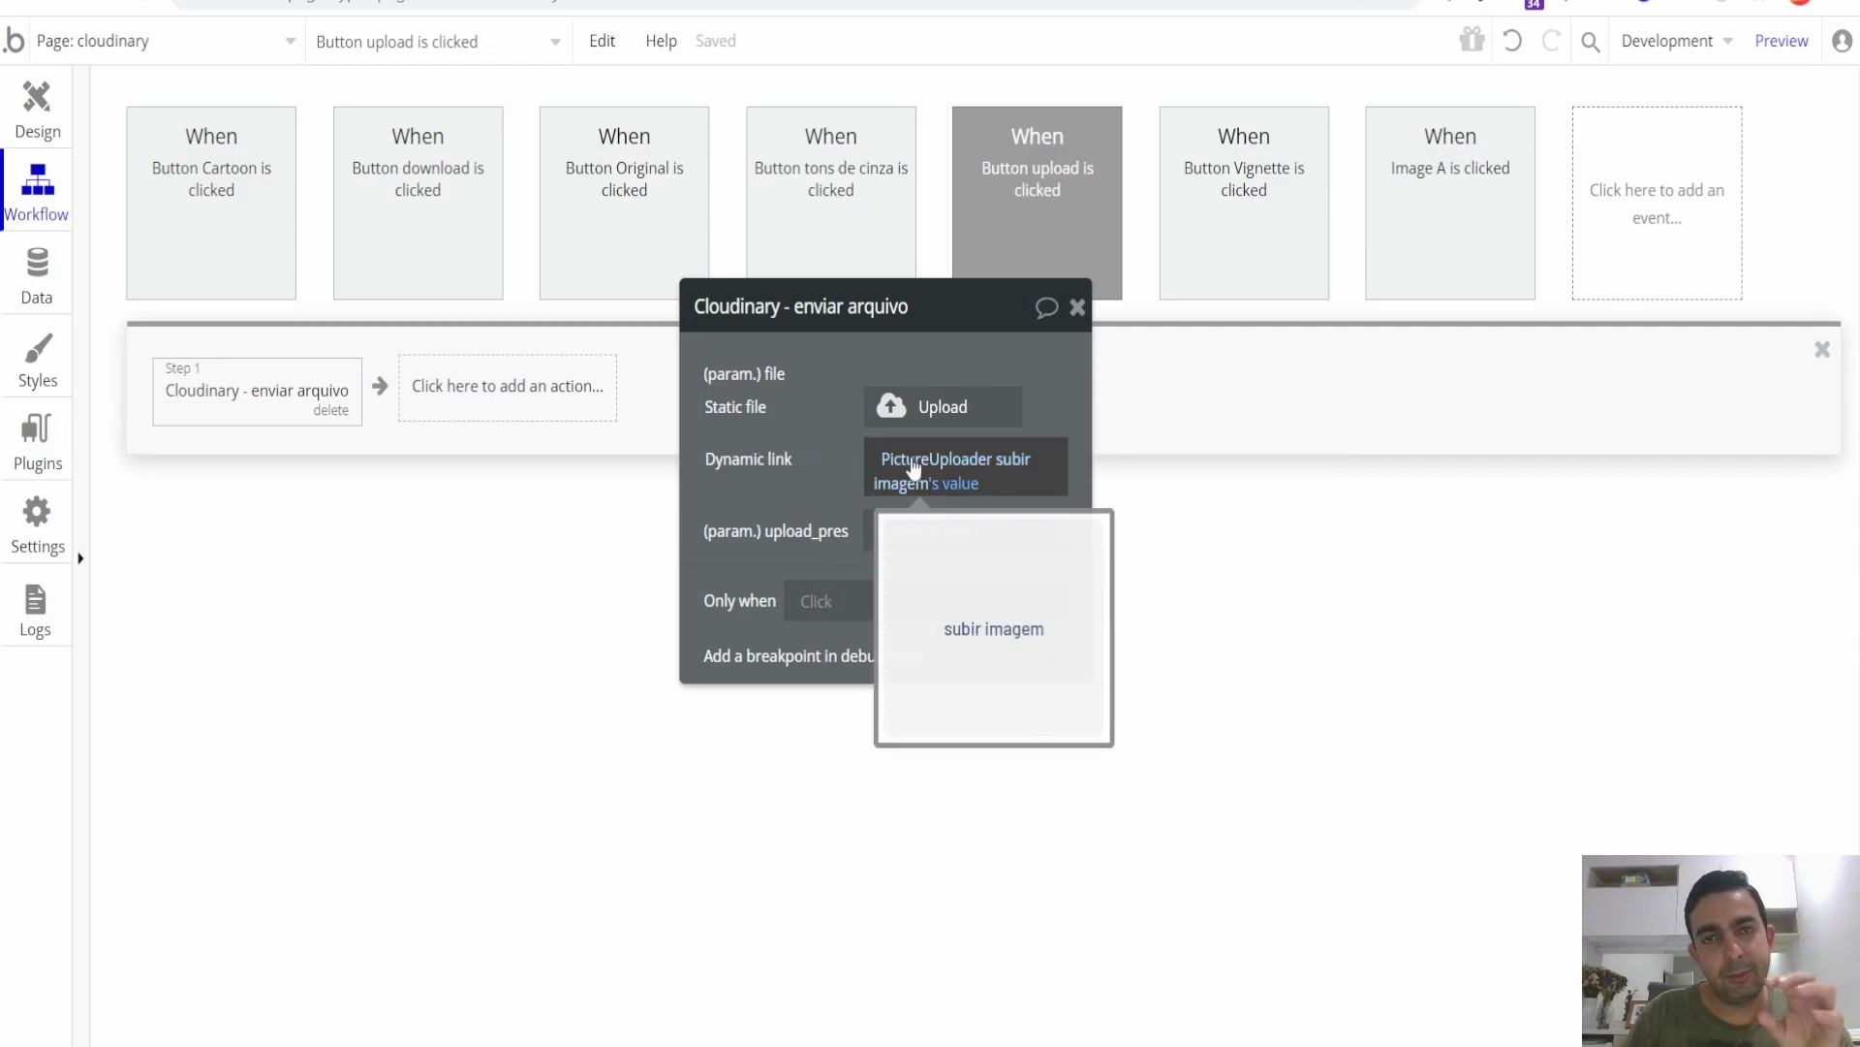
Inspect the properties of the subir imagem picture uploader in the page design, and reload the running app preview.
{"action": "left_click", "coordinate": [38, 108]}
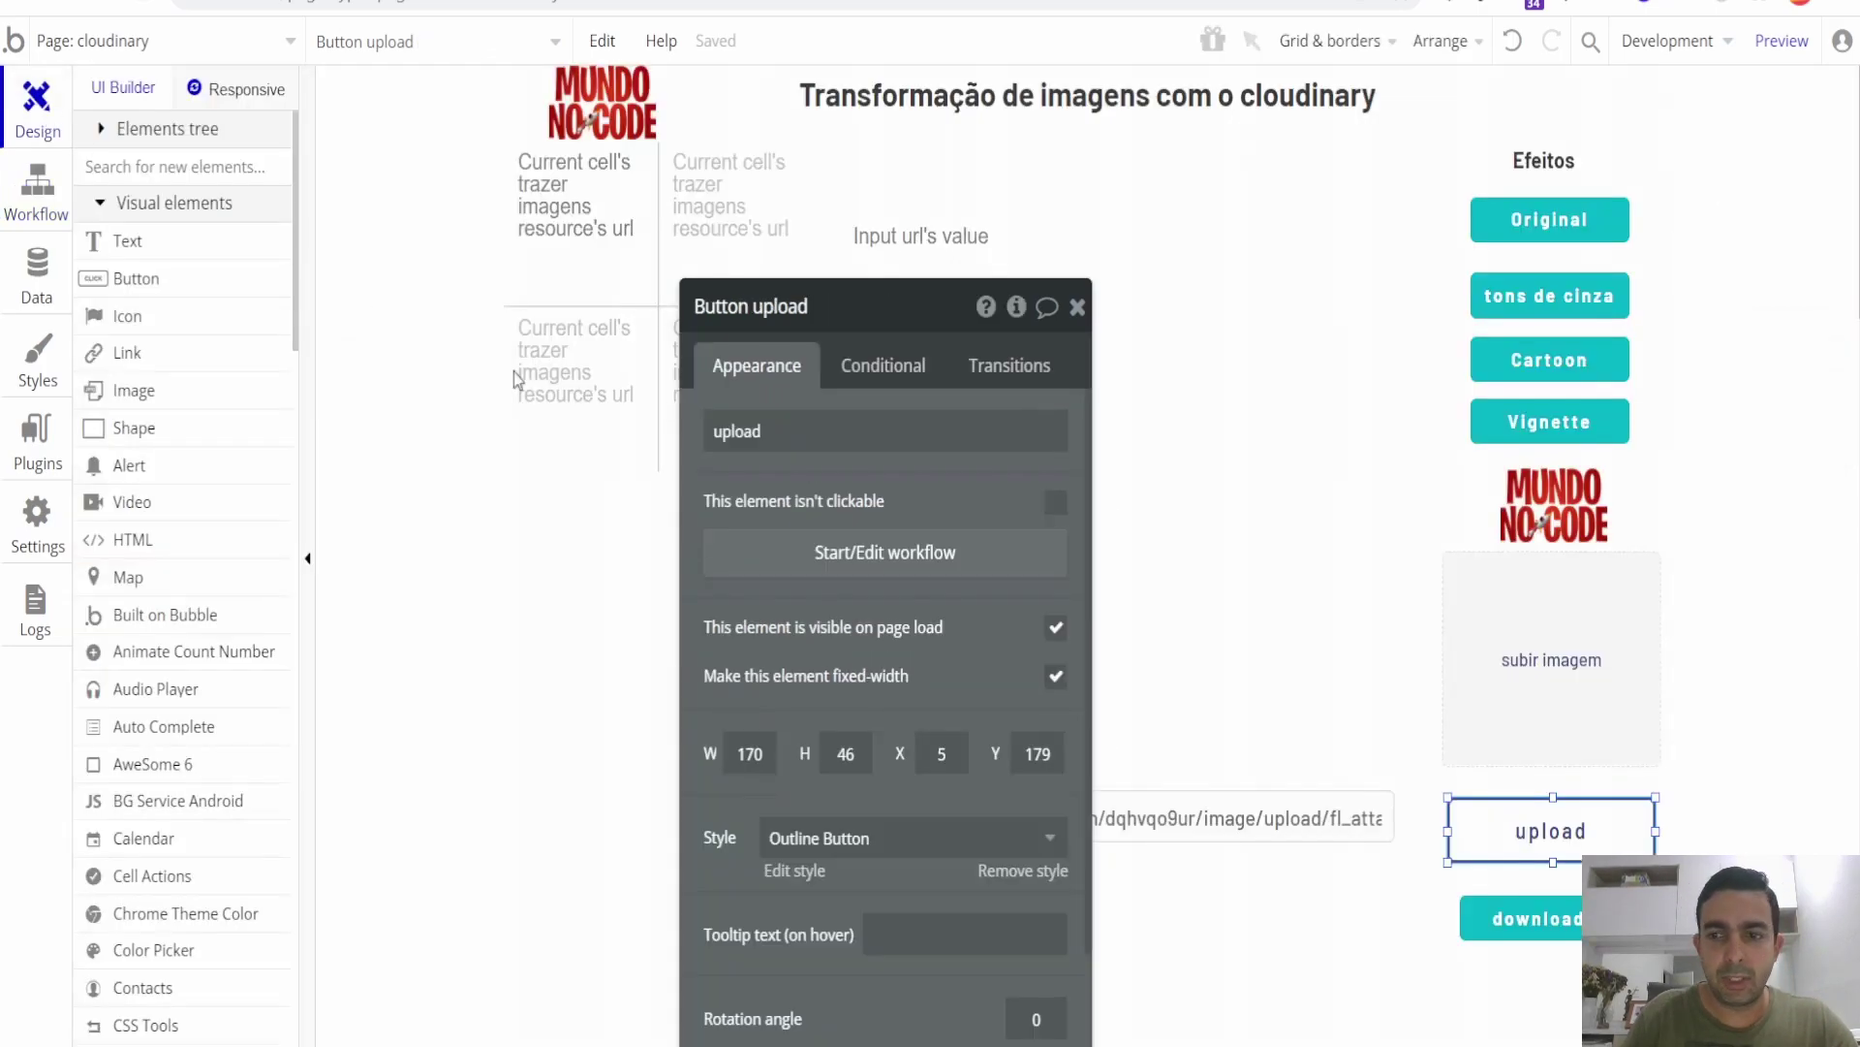
{"action": "left_click", "coordinate": [1512, 657]}
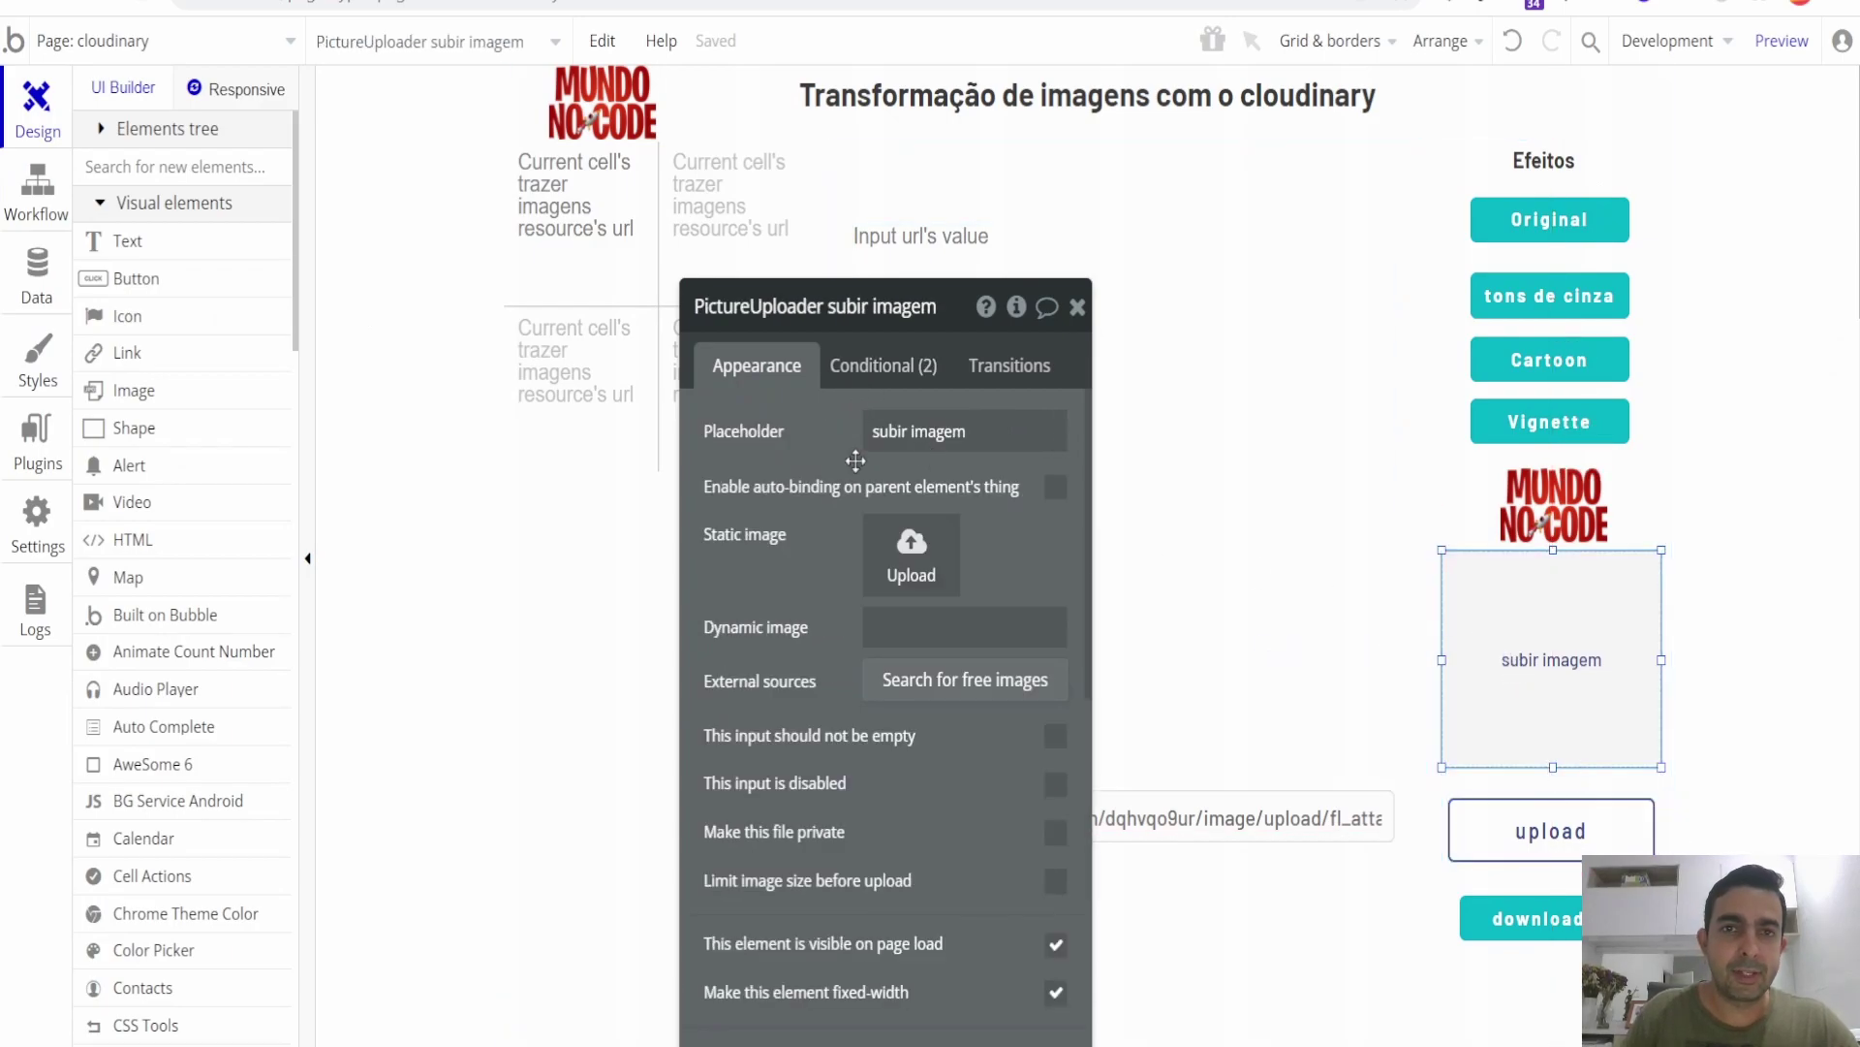
{"action": "key", "text": "ctrl+Tab"}
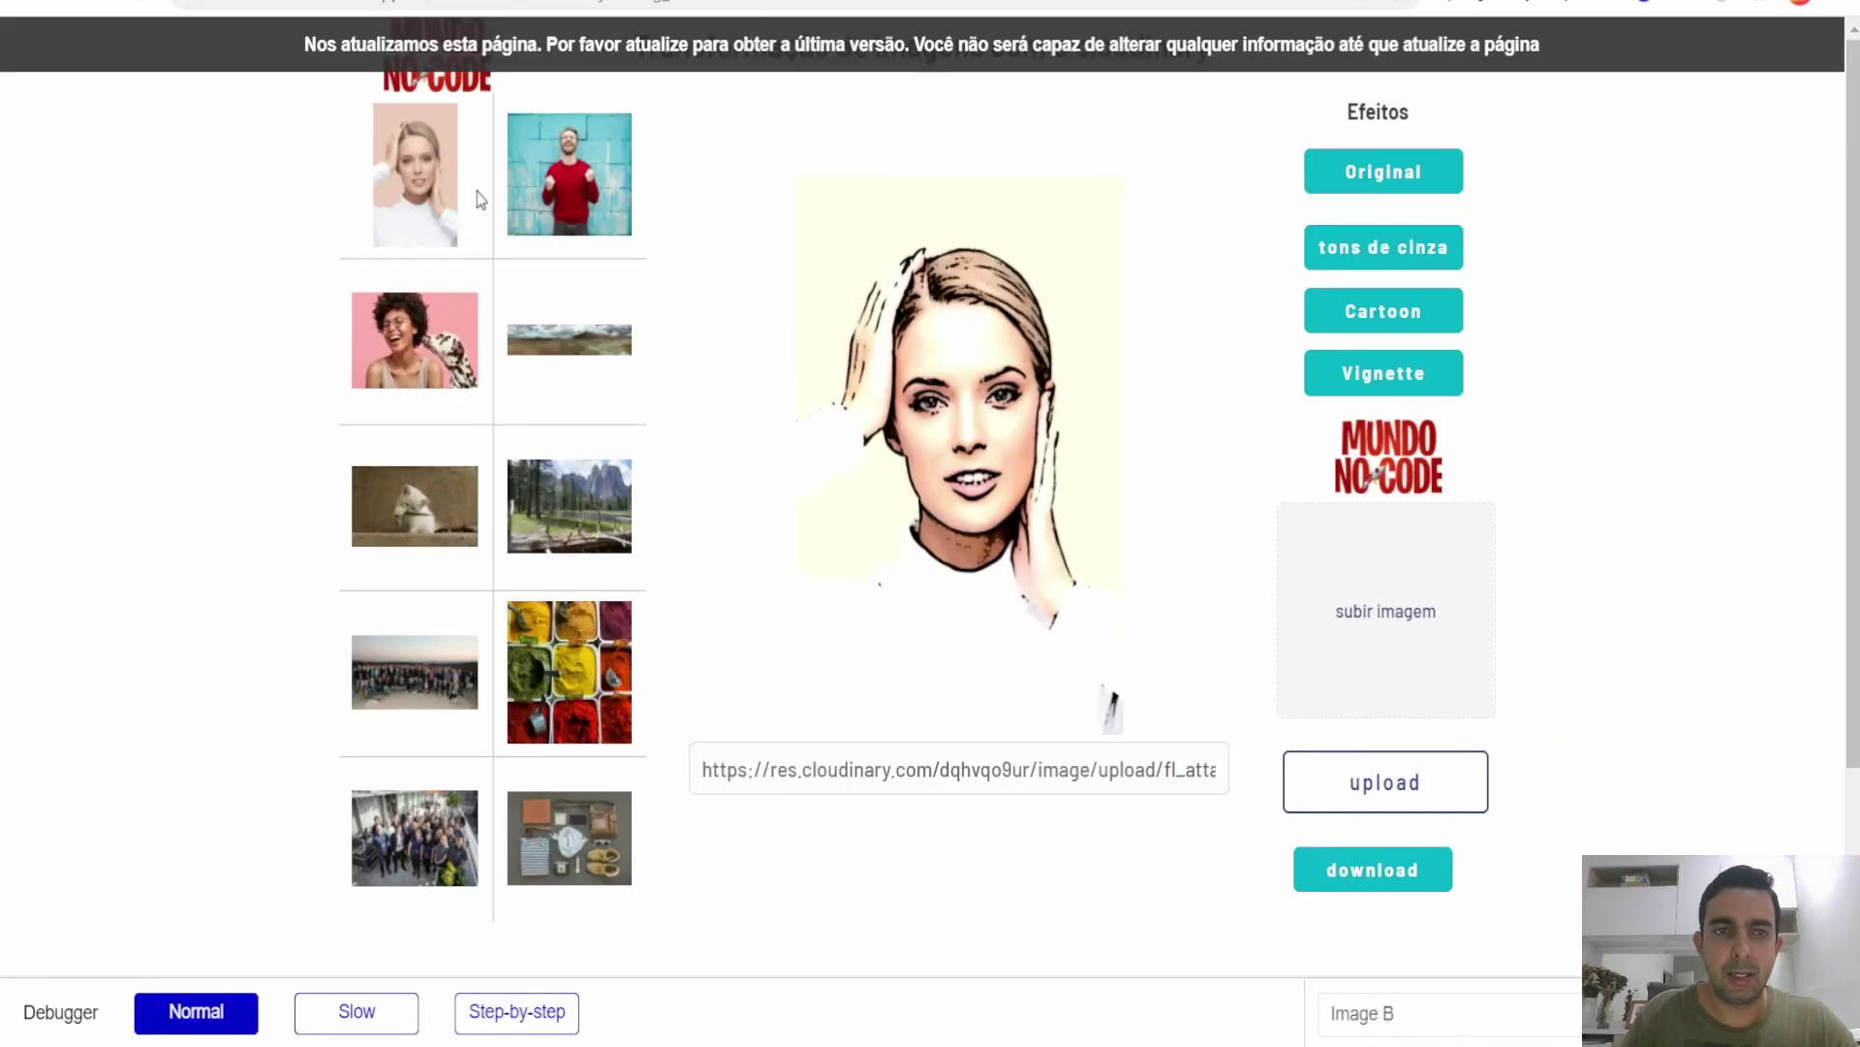
{"action": "key", "text": "F5"}
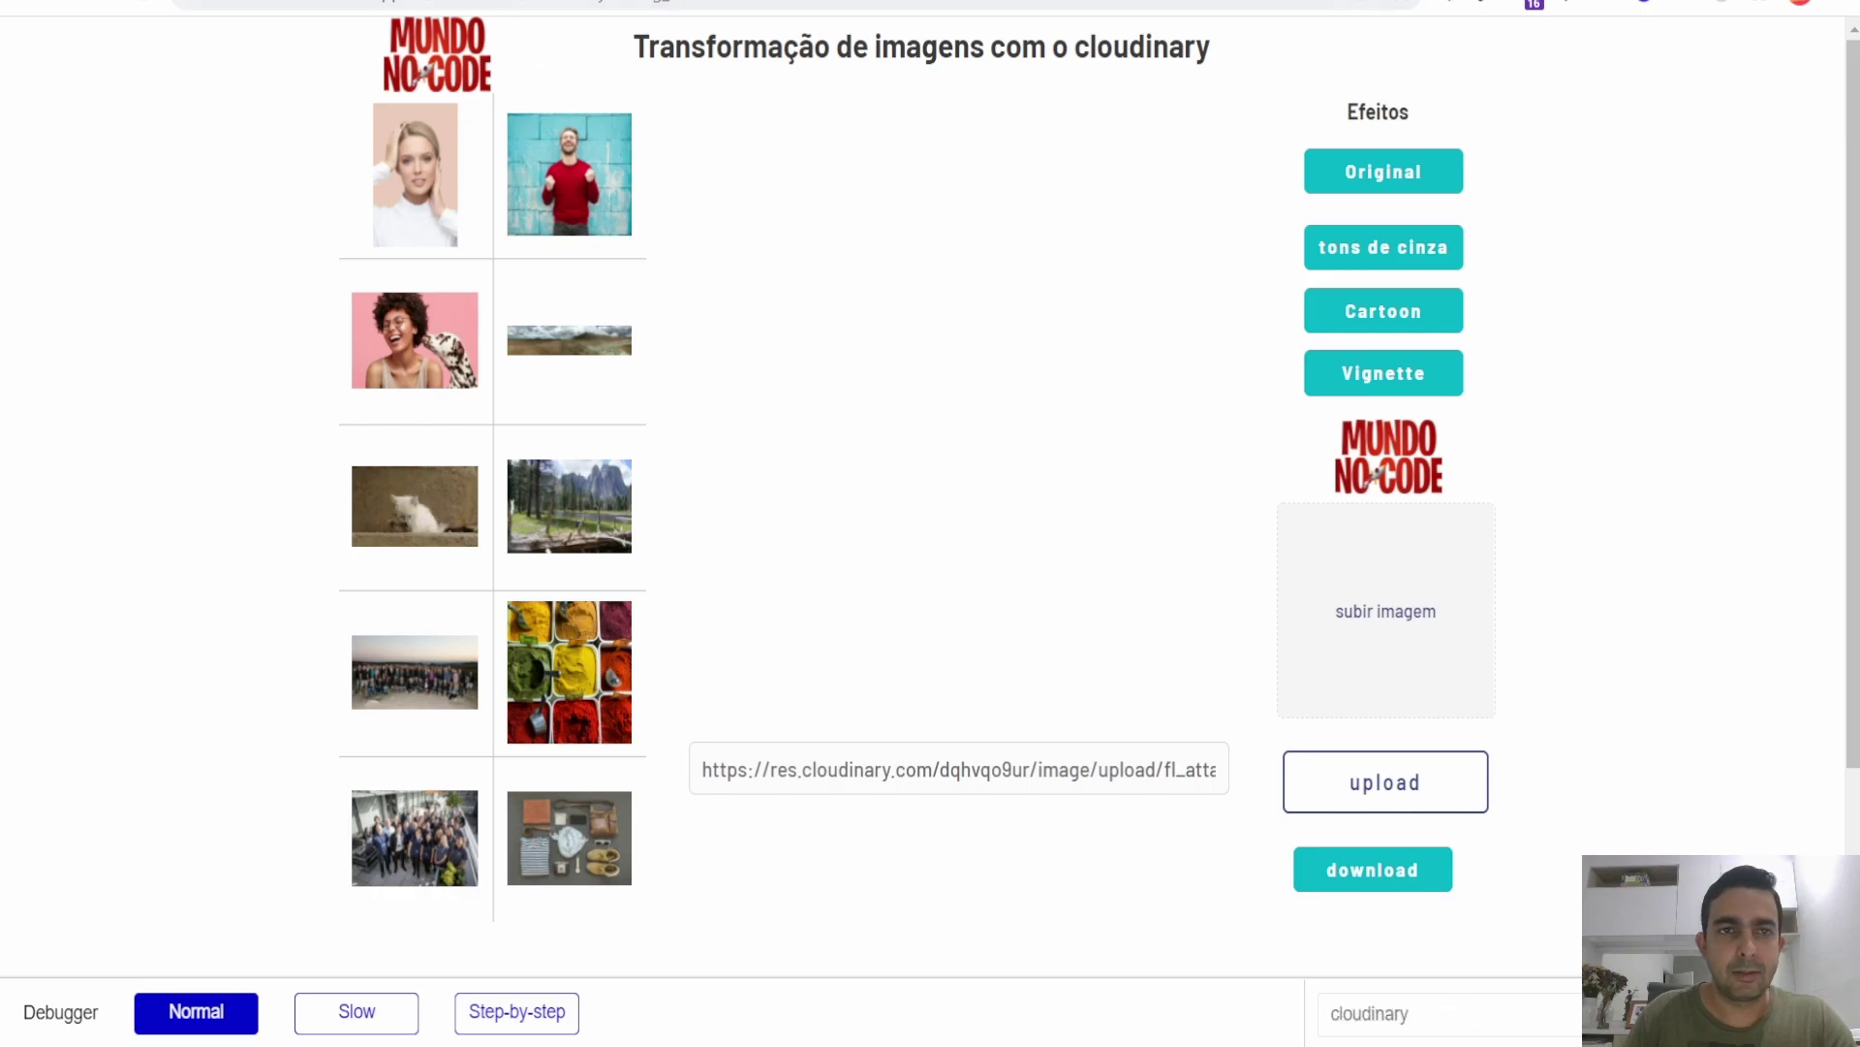
Switch to Cloudinary's visual effects documentation and examine the 3D LUTs and Background color examples with their URL syntax.
{"action": "key", "text": "ctrl+Tab"}
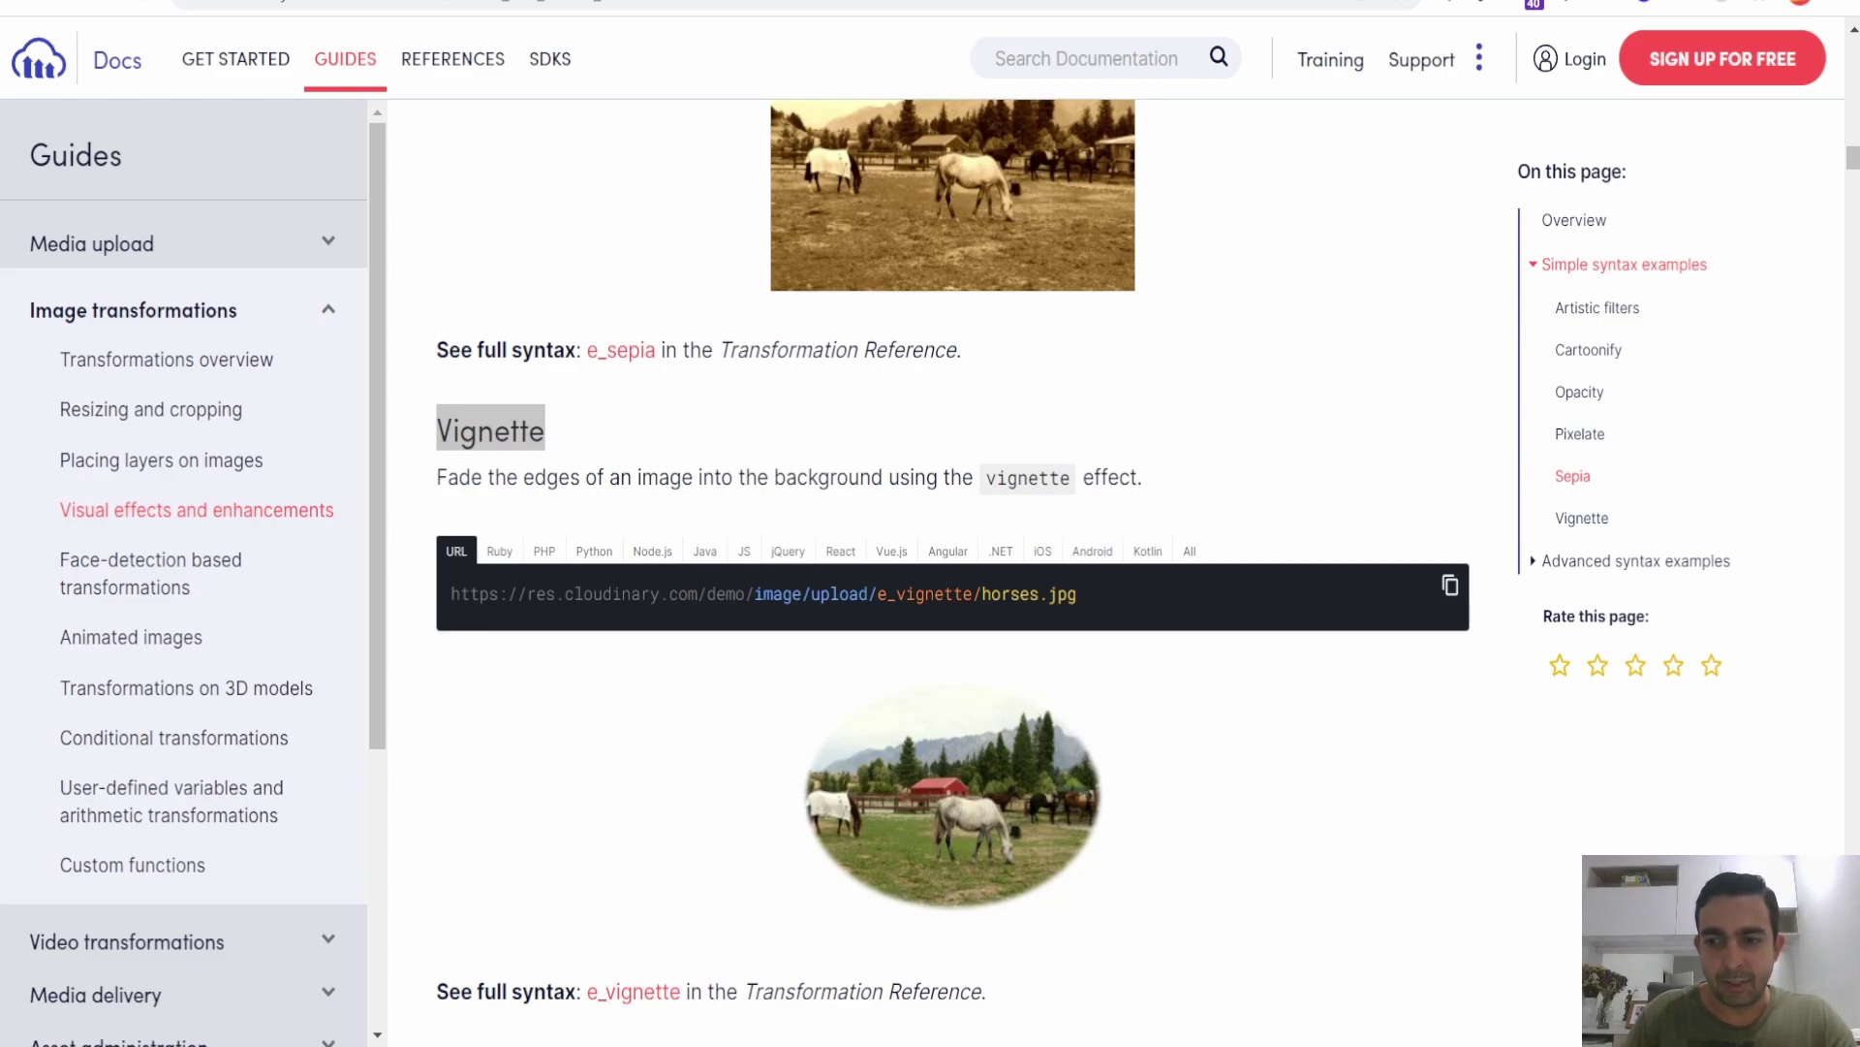
{"action": "key", "text": "alt+Tab"}
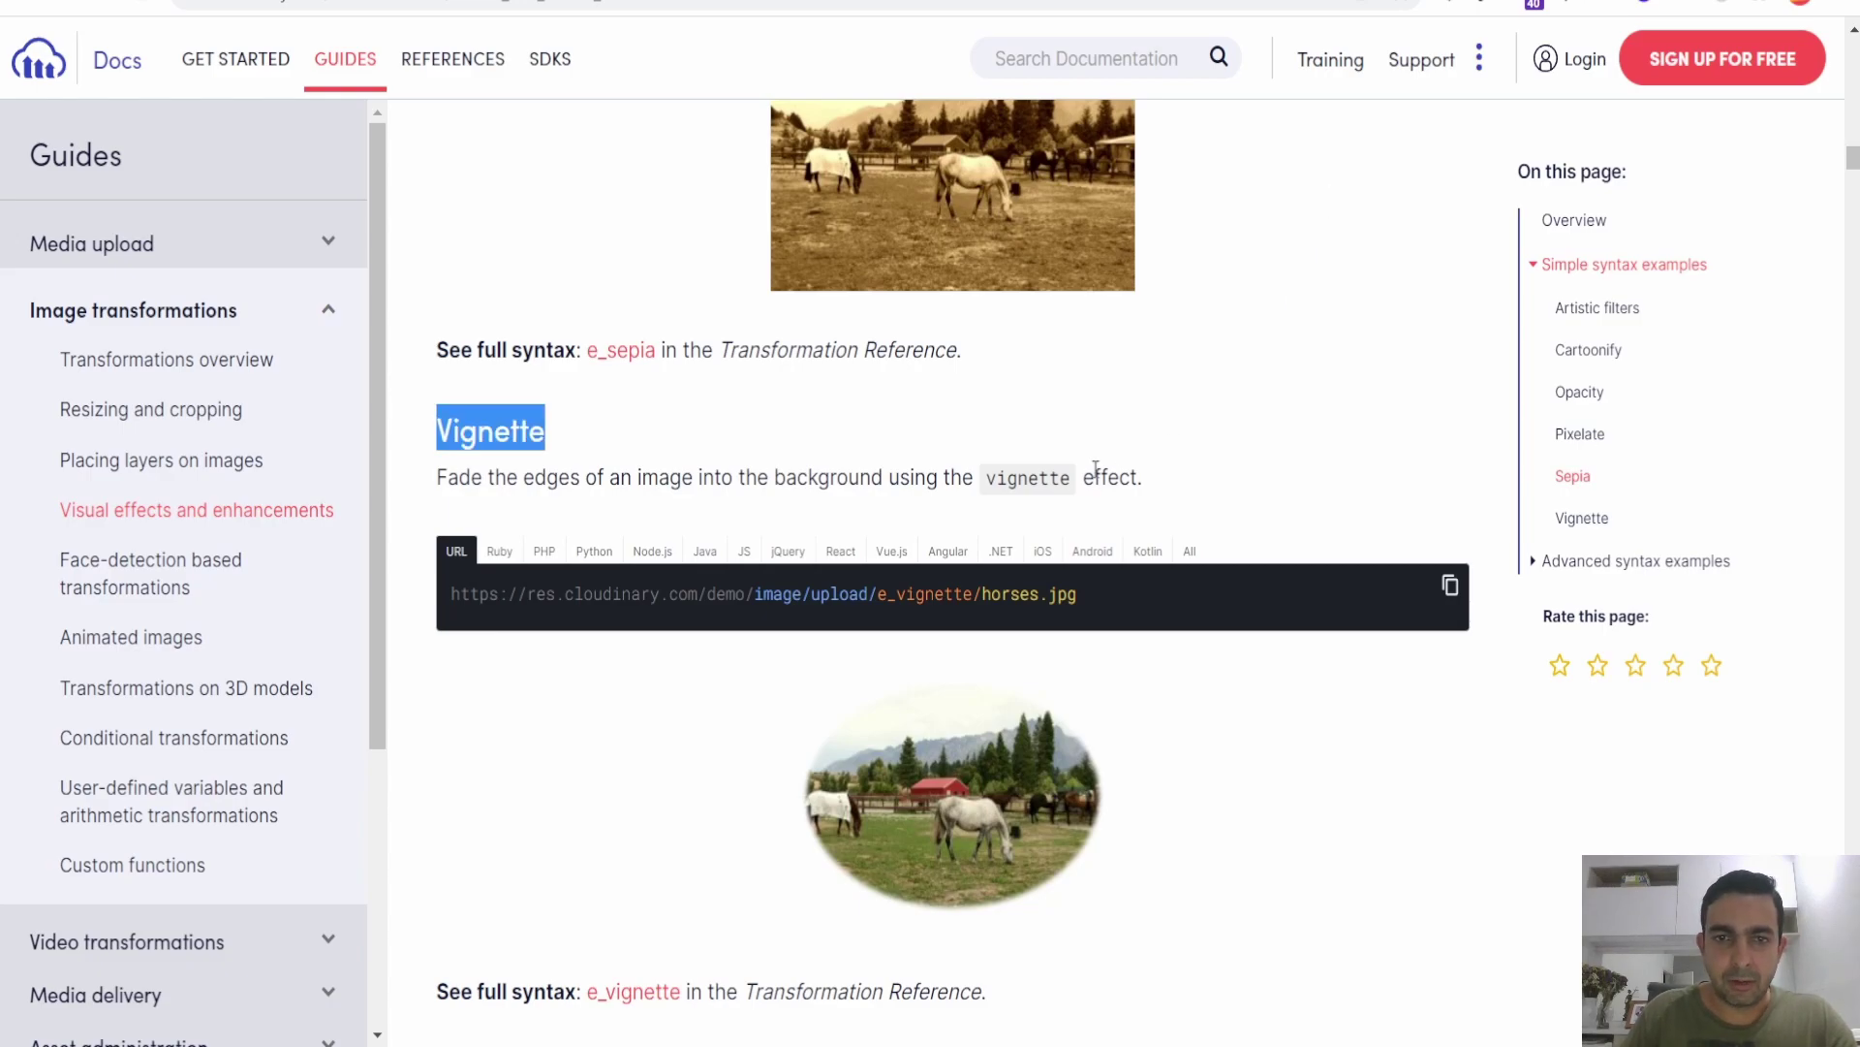
{"action": "scroll", "coordinate": [1053, 451], "scroll_direction": "down", "scroll_amount": 12}
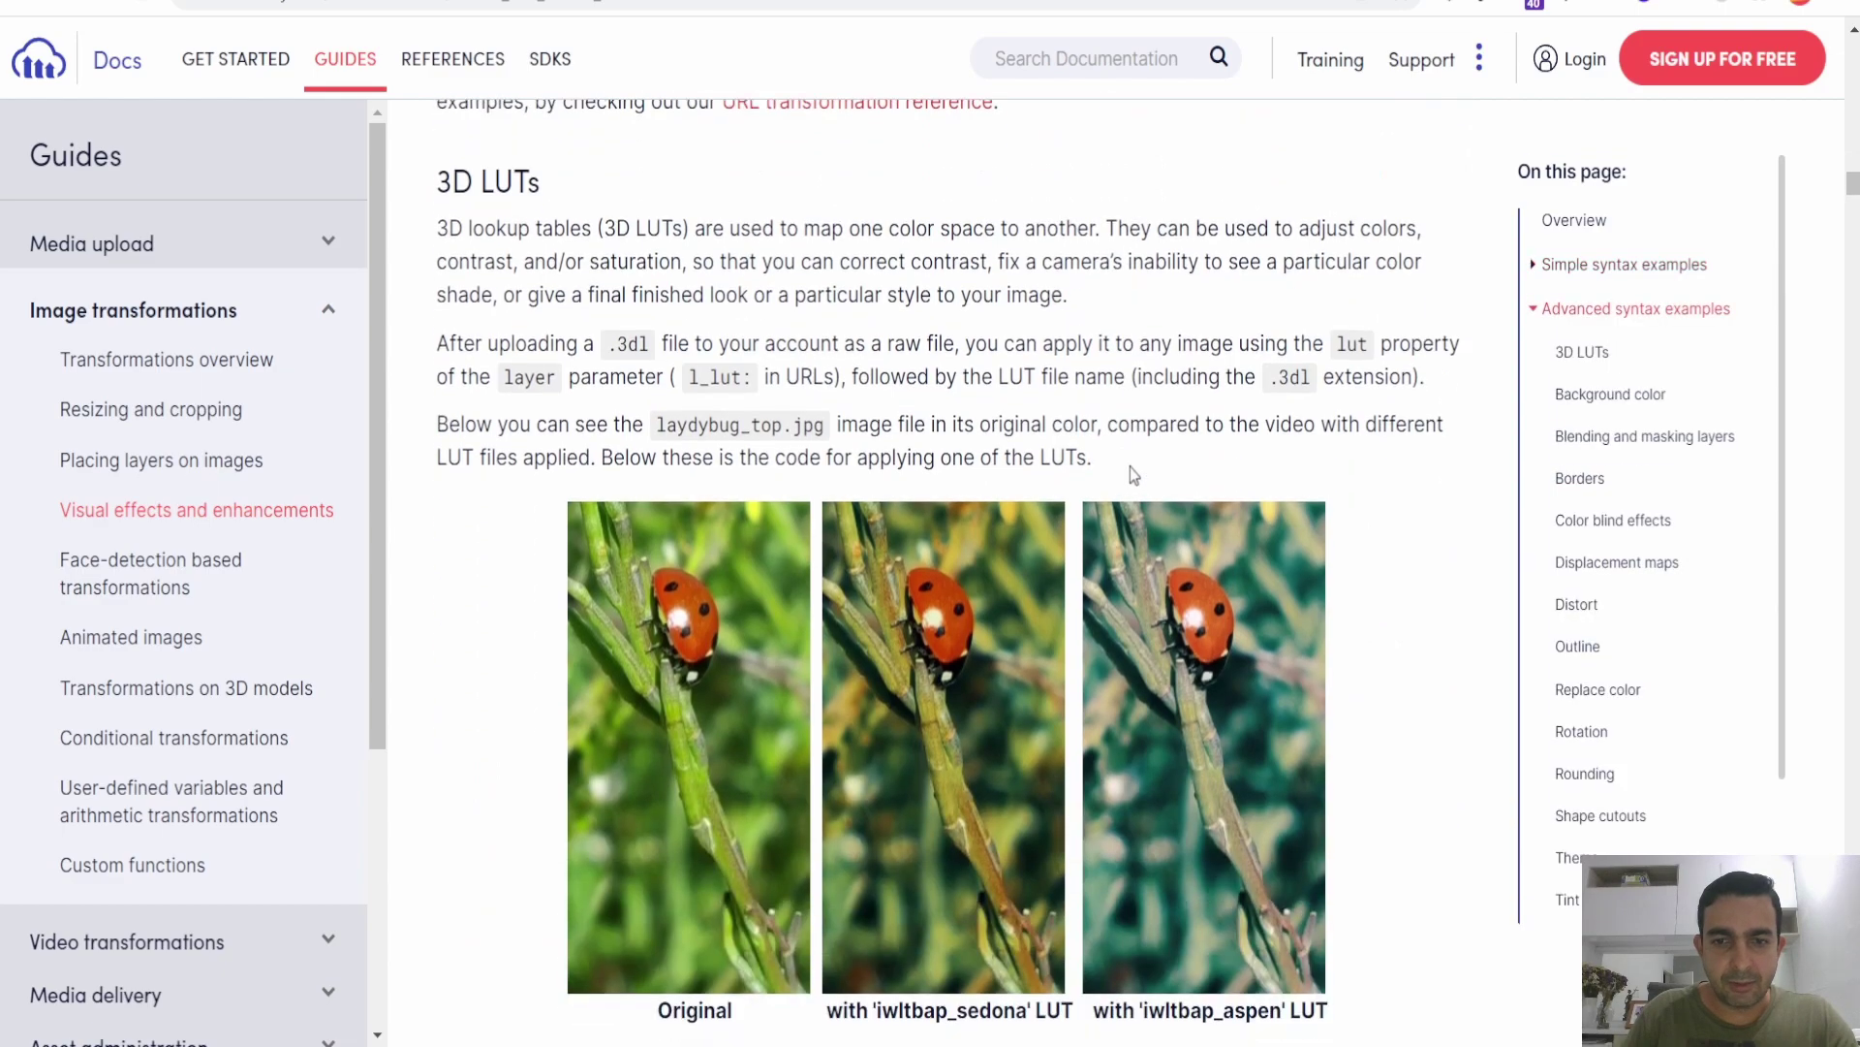
{"action": "scroll", "coordinate": [843, 318], "scroll_direction": "down", "scroll_amount": 2}
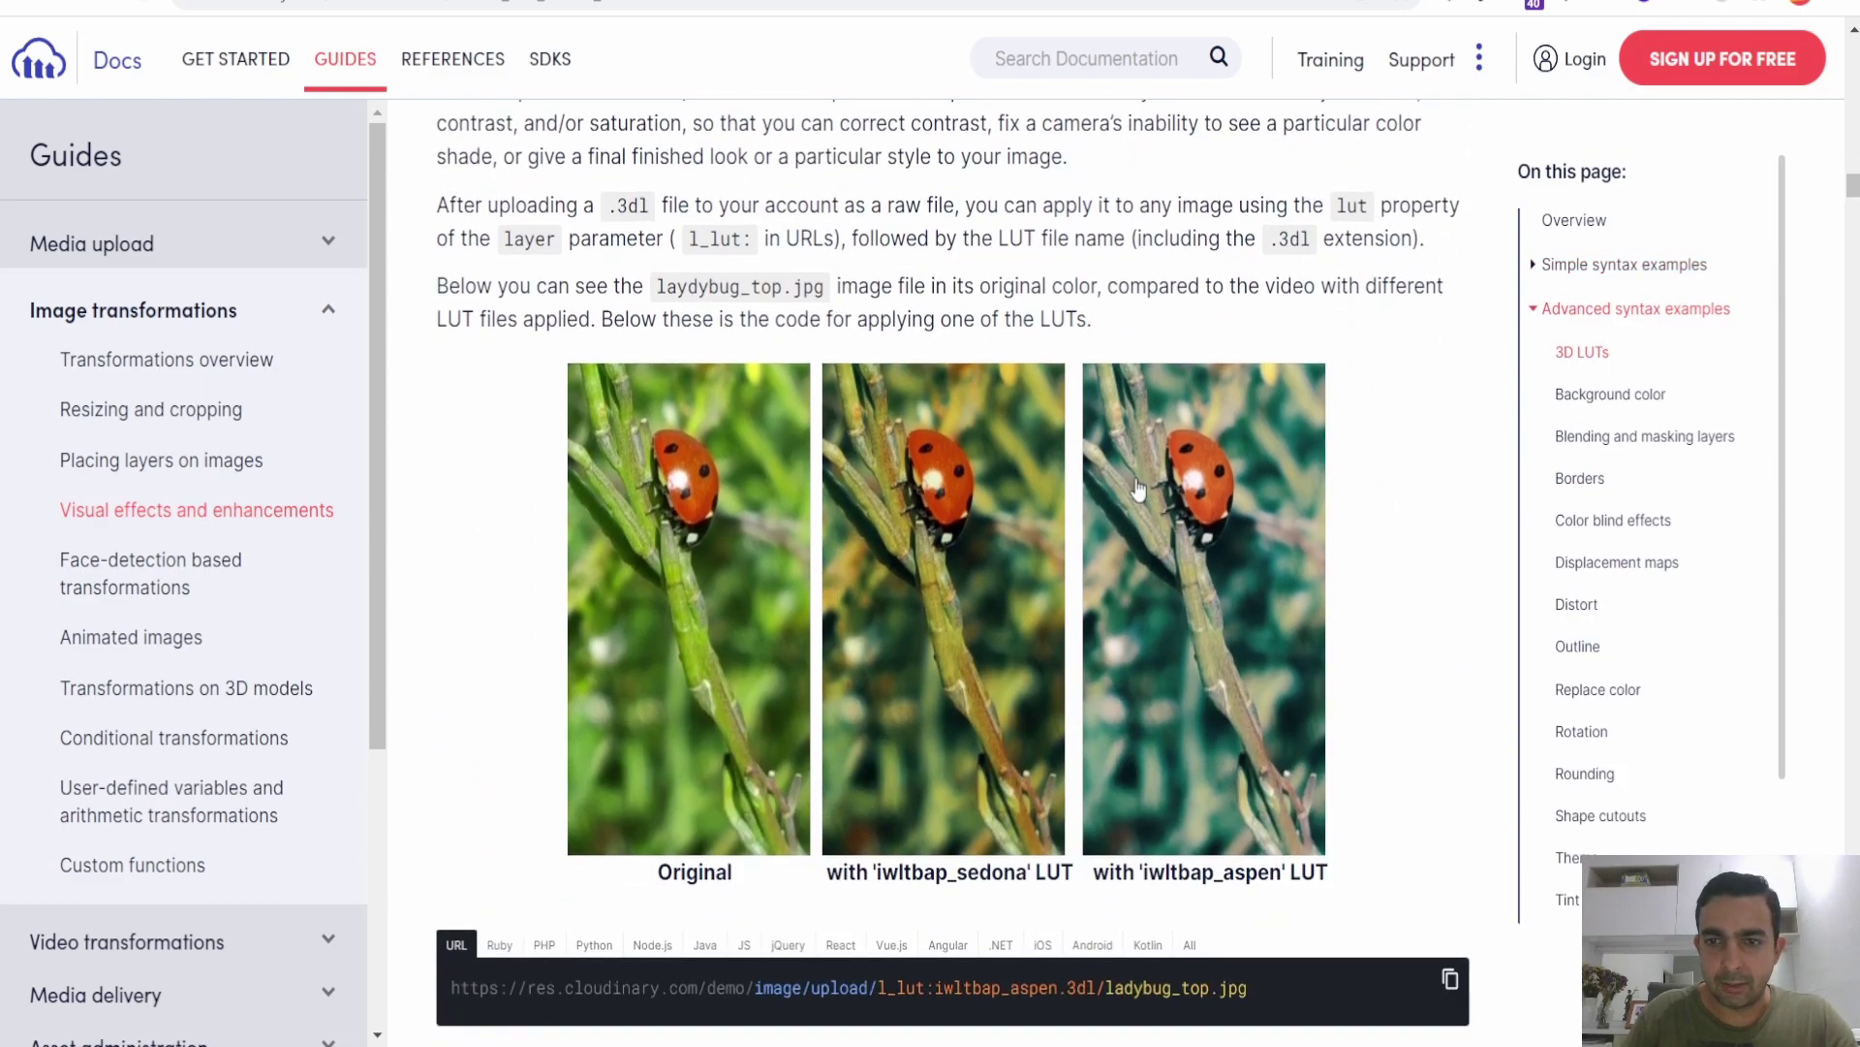
{"action": "scroll", "coordinate": [1105, 467], "scroll_direction": "down", "scroll_amount": 4}
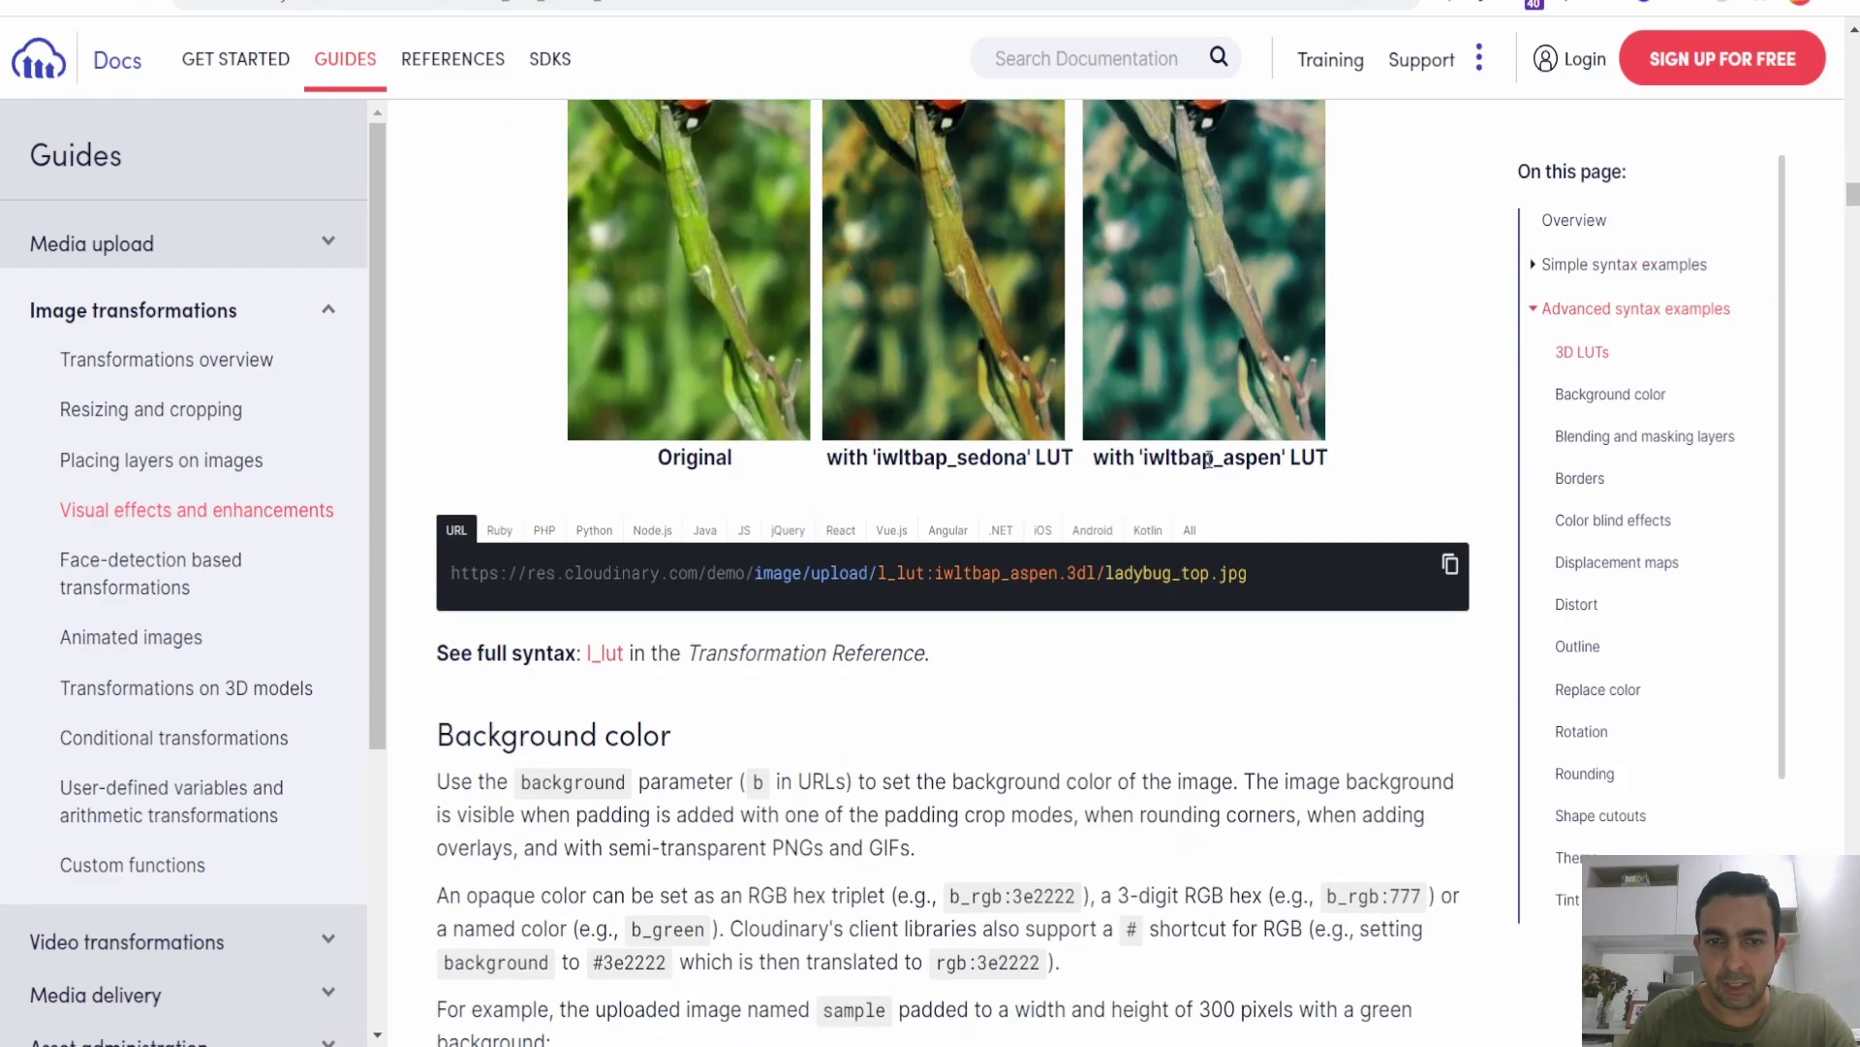
{"action": "scroll", "coordinate": [1074, 456], "scroll_direction": "down", "scroll_amount": 5}
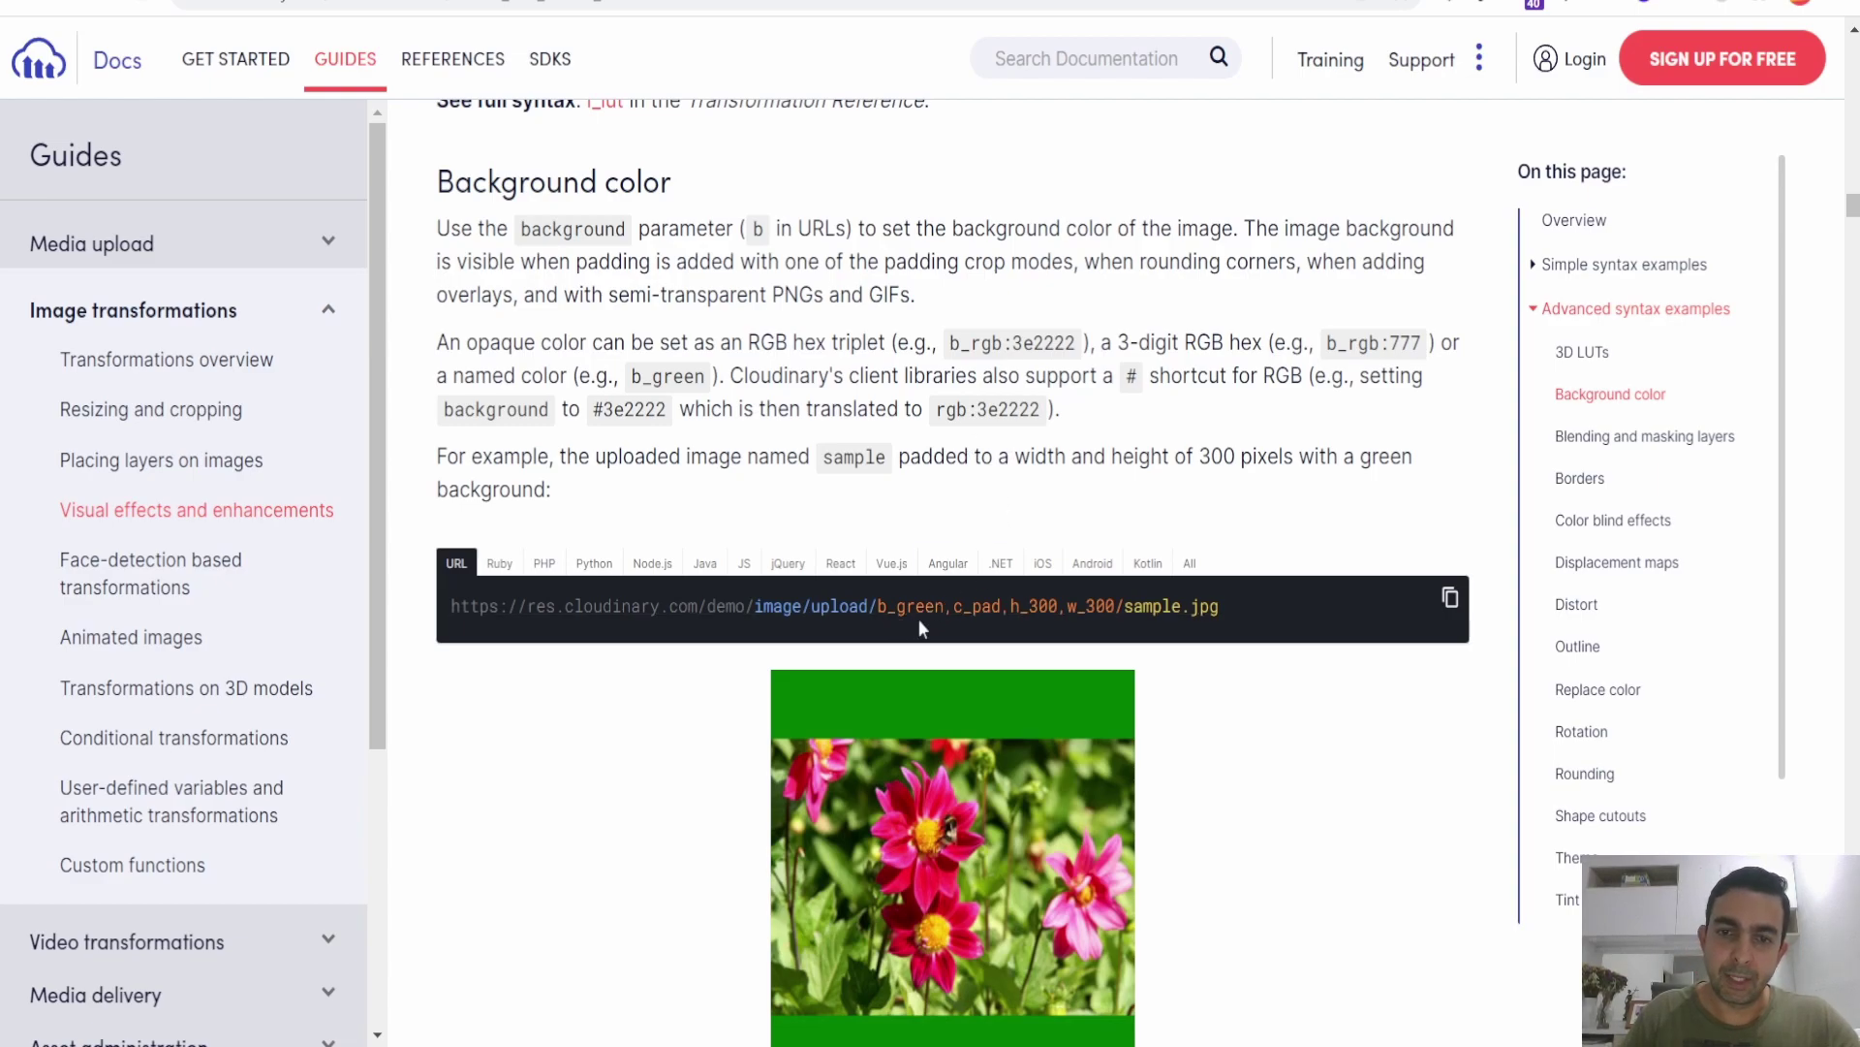
{"action": "scroll", "coordinate": [1020, 617], "scroll_direction": "down", "scroll_amount": 3}
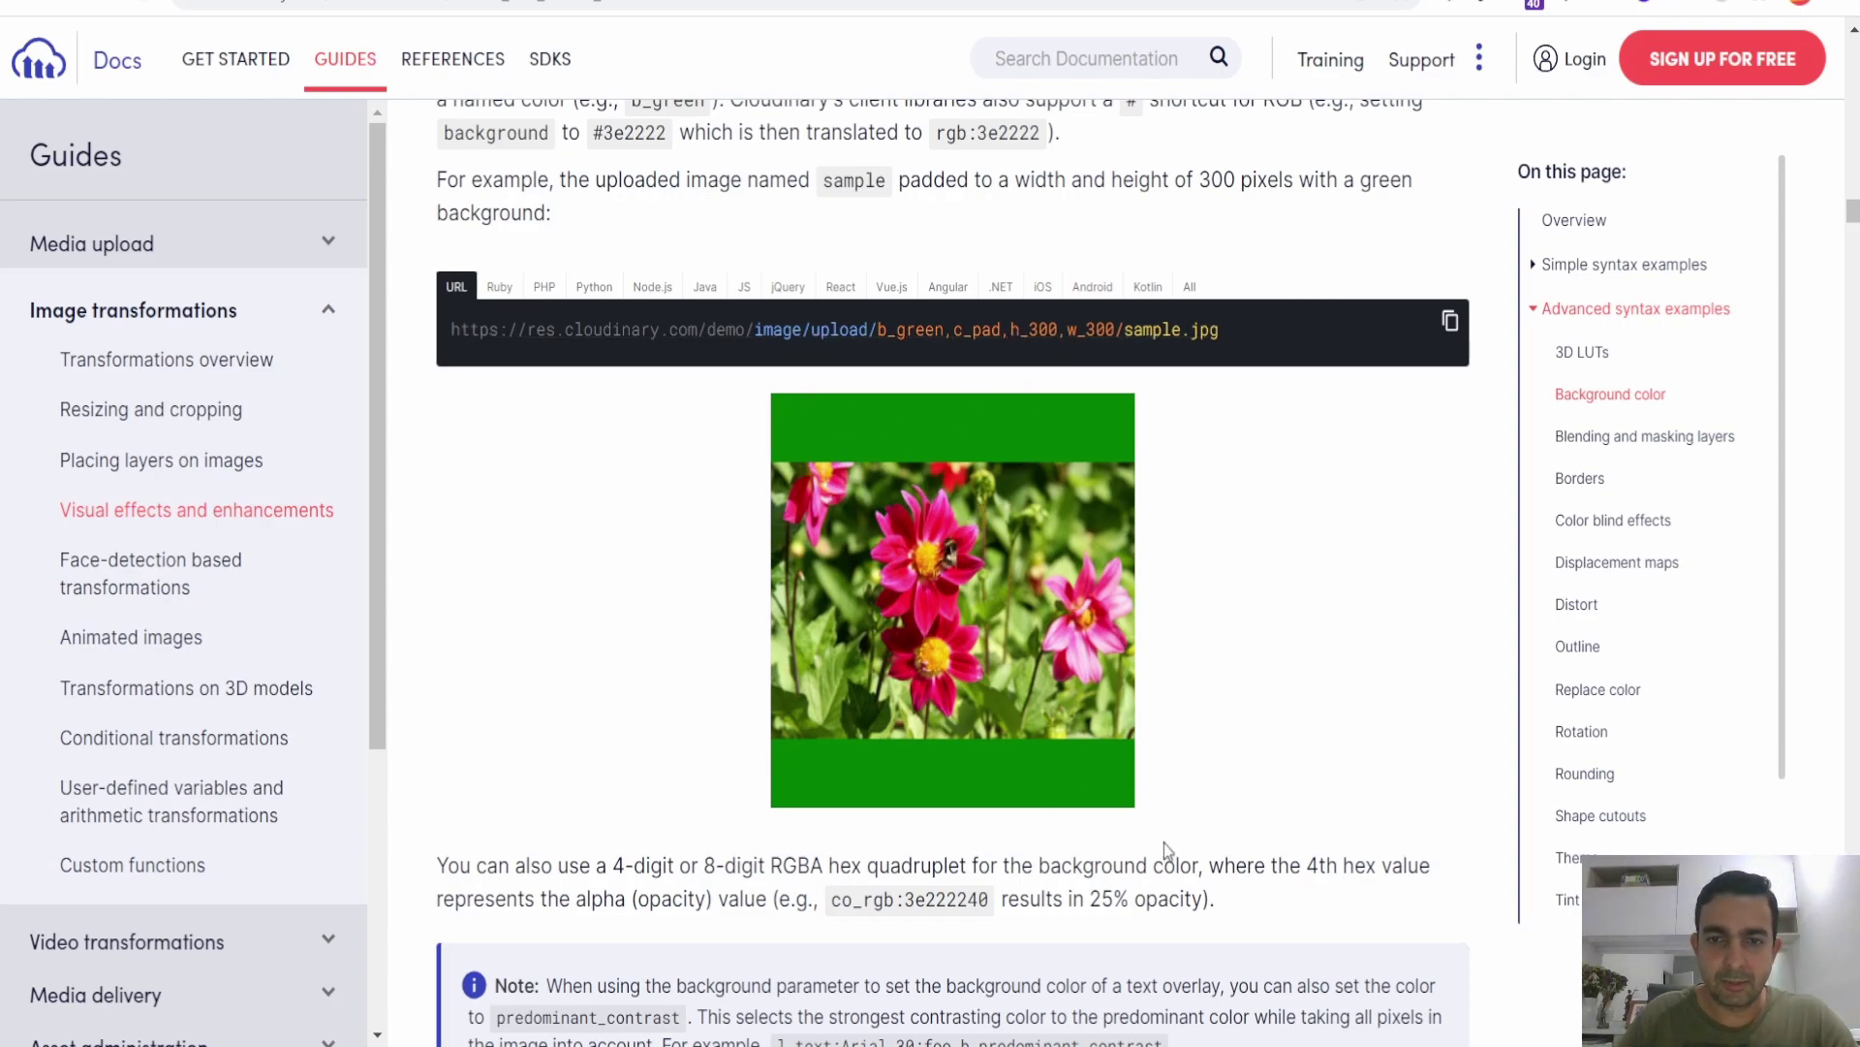
{"action": "scroll", "coordinate": [857, 572], "scroll_direction": "down", "scroll_amount": 8}
{"action": "scroll", "coordinate": [857, 548], "scroll_direction": "up", "scroll_amount": 5}
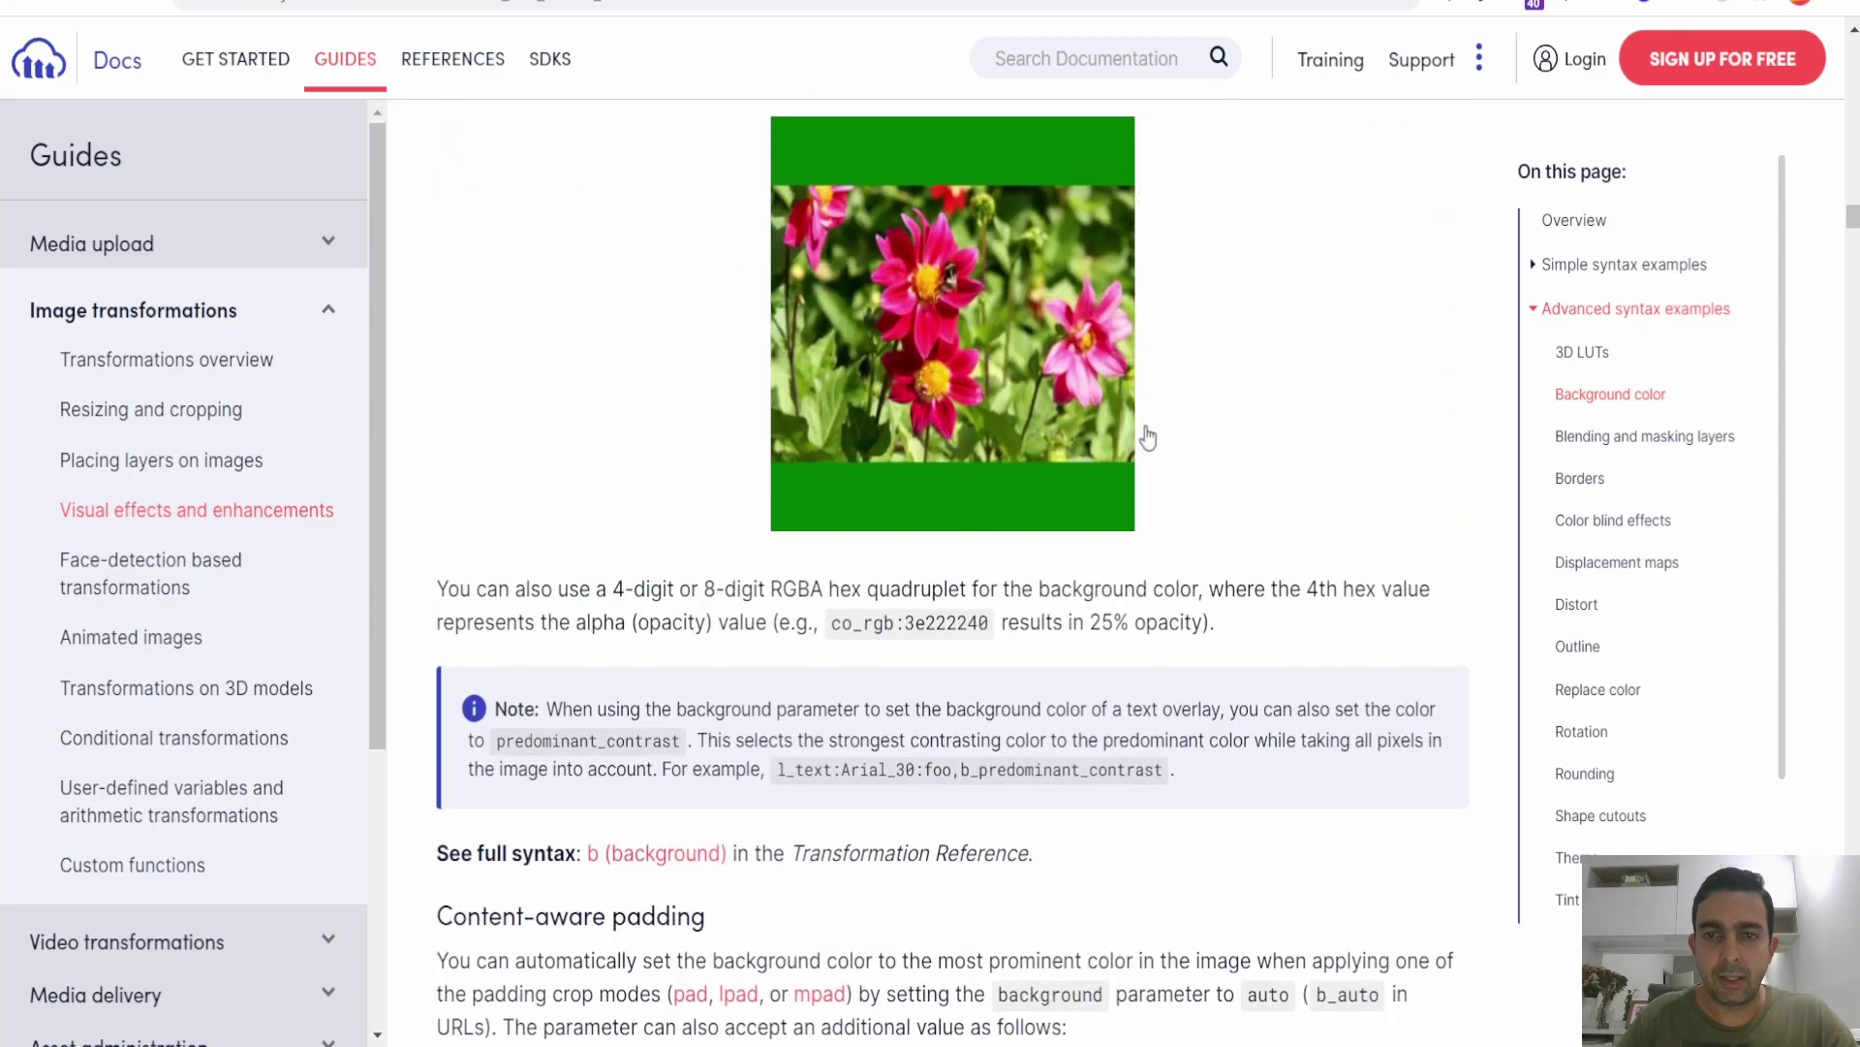
{"action": "scroll", "coordinate": [812, 456], "scroll_direction": "up", "scroll_amount": 3}
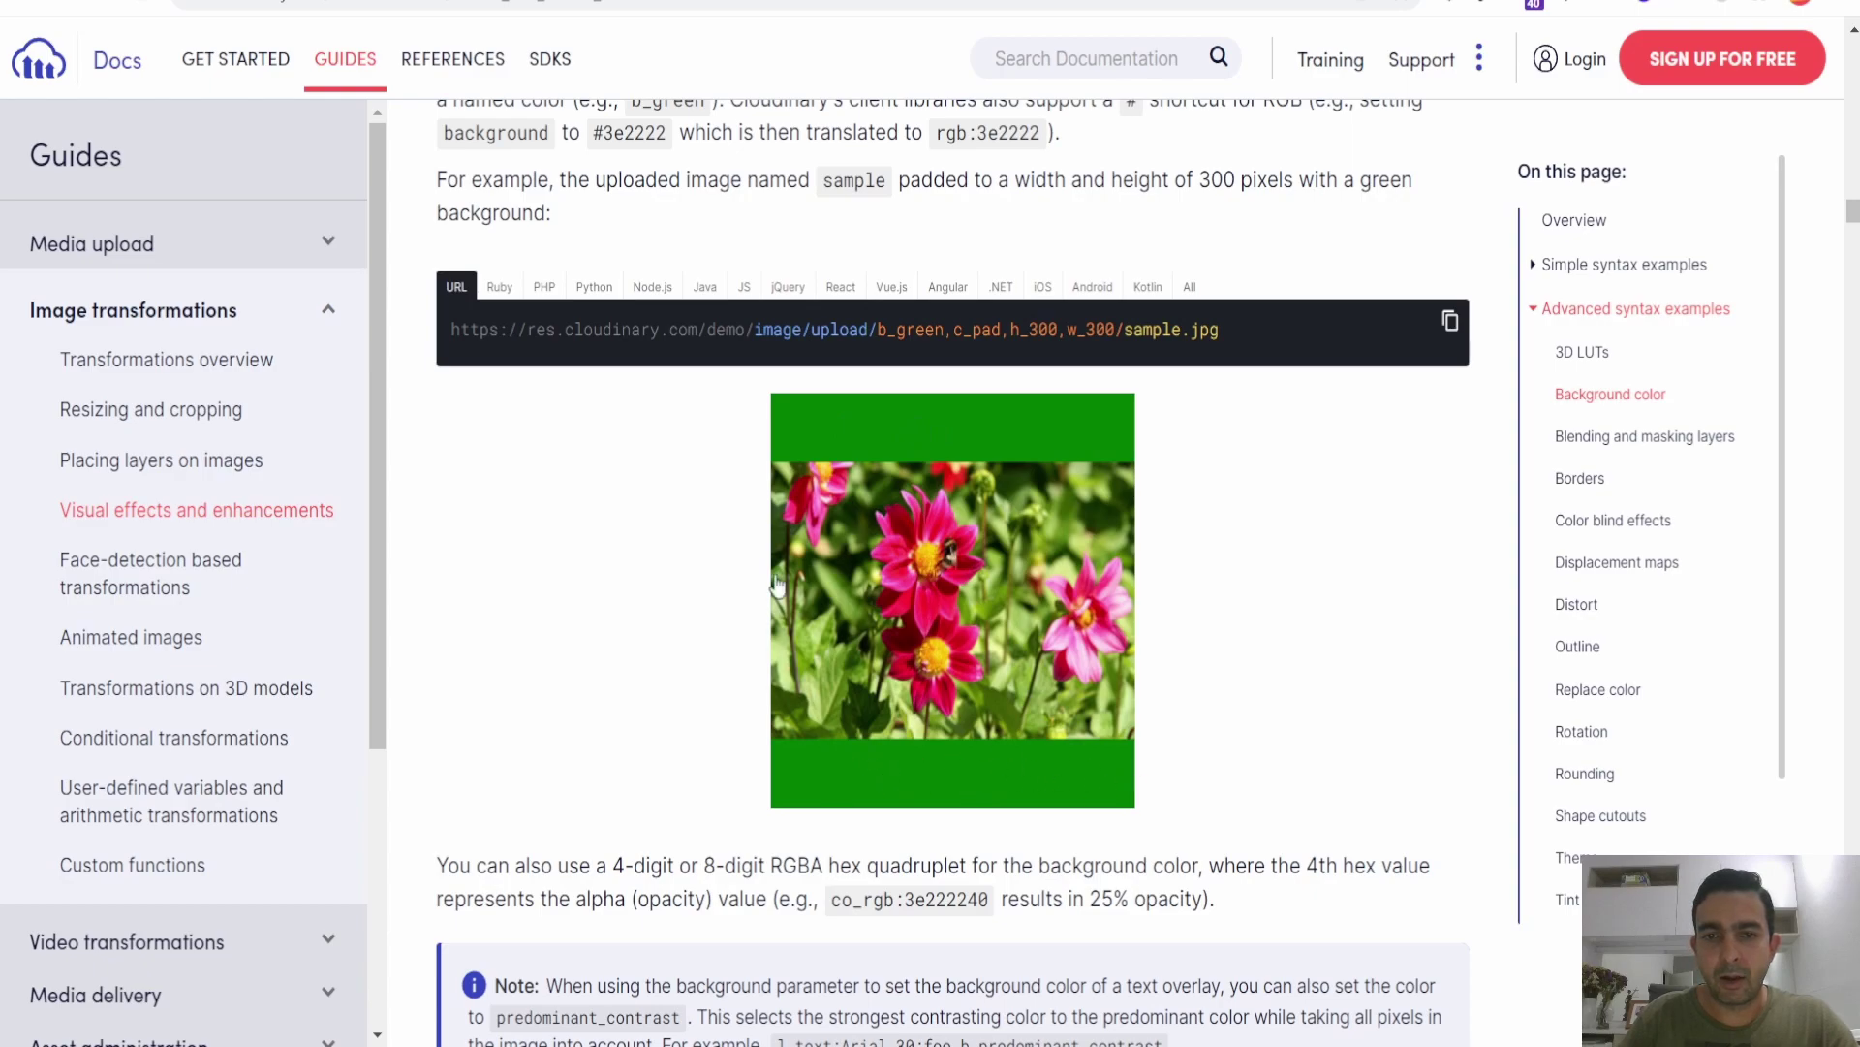
Examine the documentation's content-aware padding, gradient padding and gradient fade examples, up to the Blending and masking layers section.
{"action": "scroll", "coordinate": [678, 532], "scroll_direction": "down", "scroll_amount": 8}
{"action": "scroll", "coordinate": [682, 535], "scroll_direction": "down", "scroll_amount": 4}
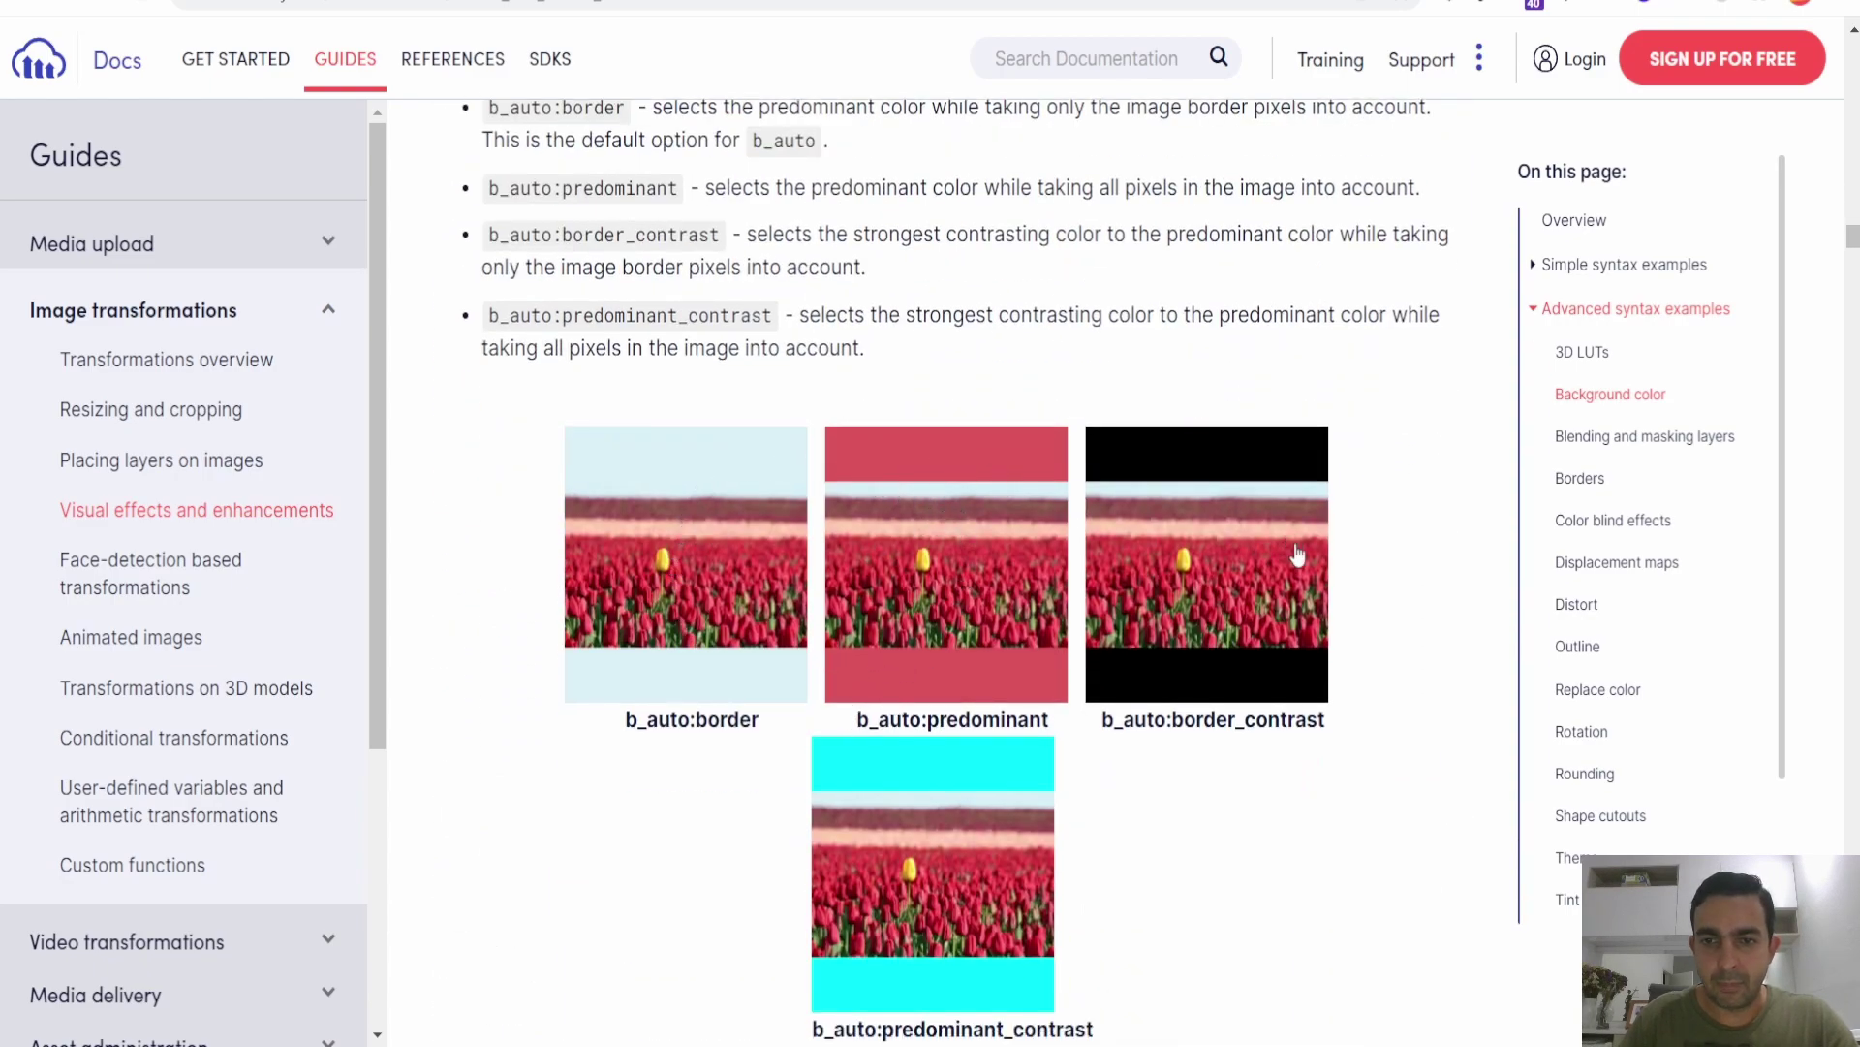
{"action": "scroll", "coordinate": [1043, 478], "scroll_direction": "down", "scroll_amount": 11}
{"action": "scroll", "coordinate": [1043, 478], "scroll_direction": "down", "scroll_amount": 12}
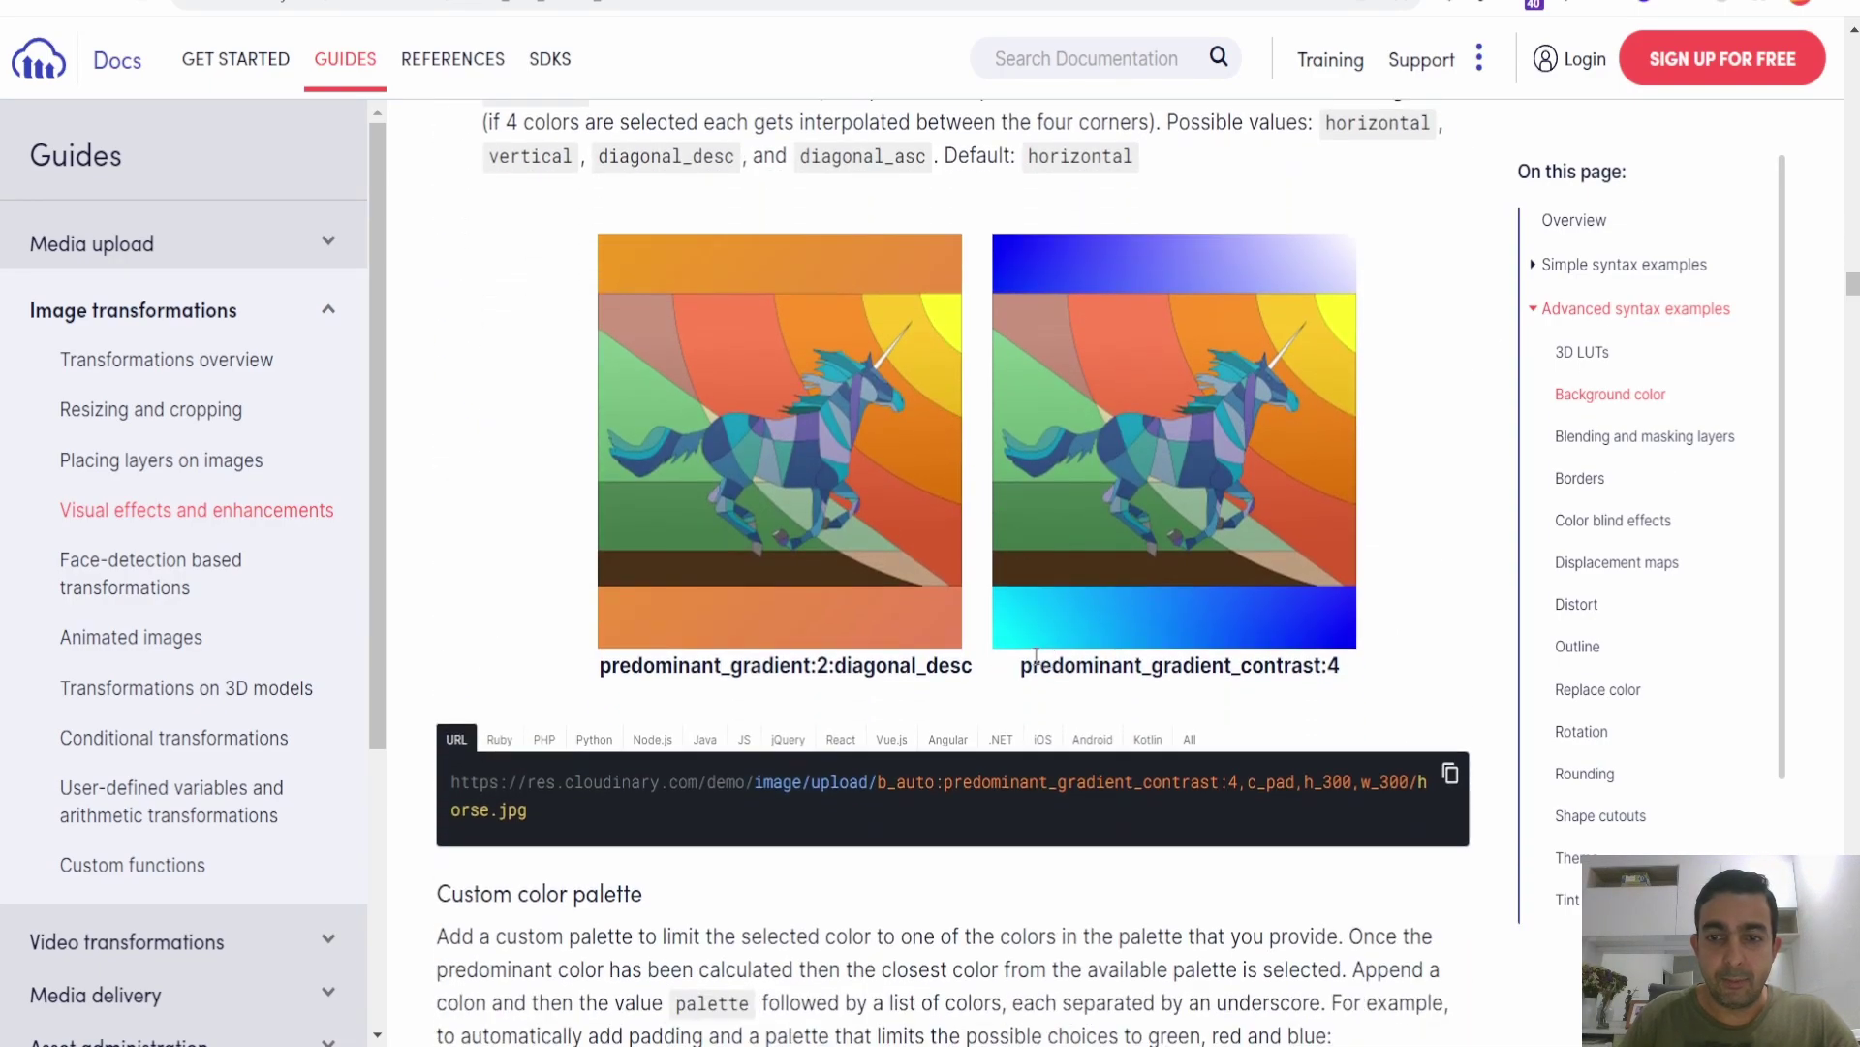
{"action": "scroll", "coordinate": [1037, 664], "scroll_direction": "down", "scroll_amount": 17}
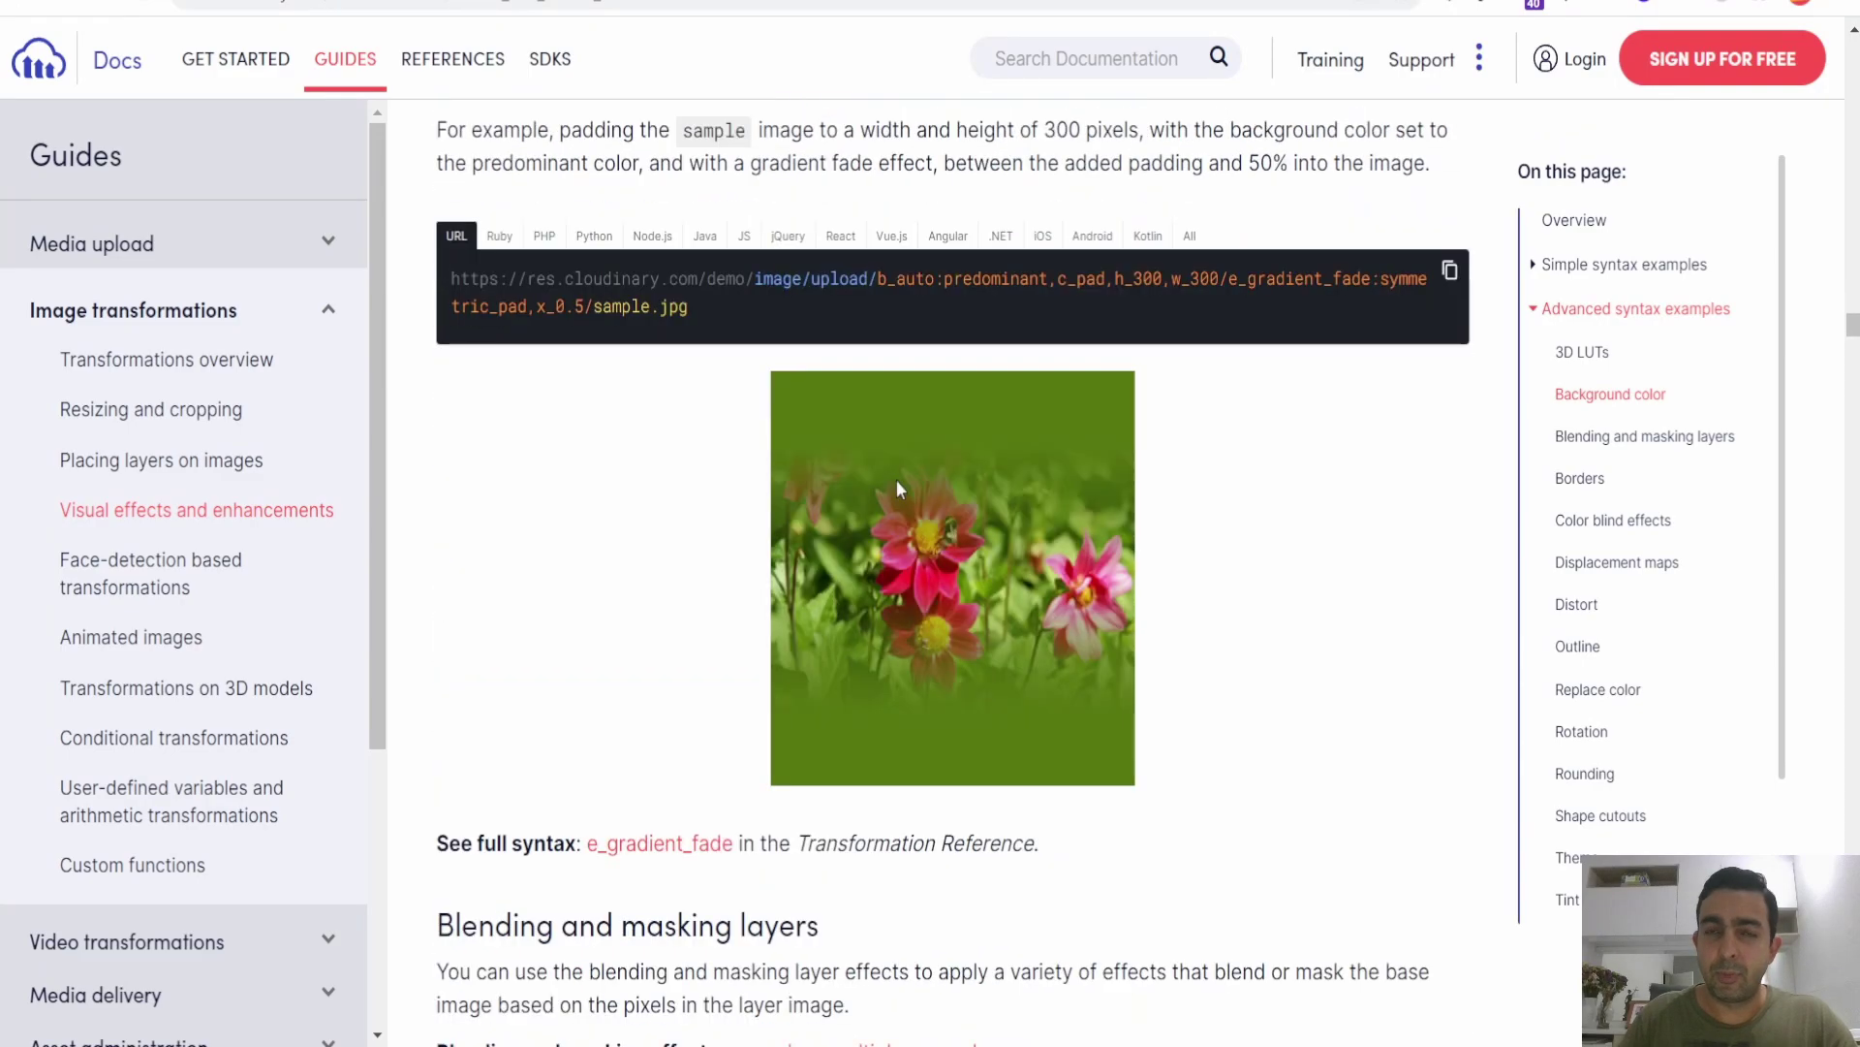
{"action": "scroll", "coordinate": [897, 482], "scroll_direction": "down", "scroll_amount": 1}
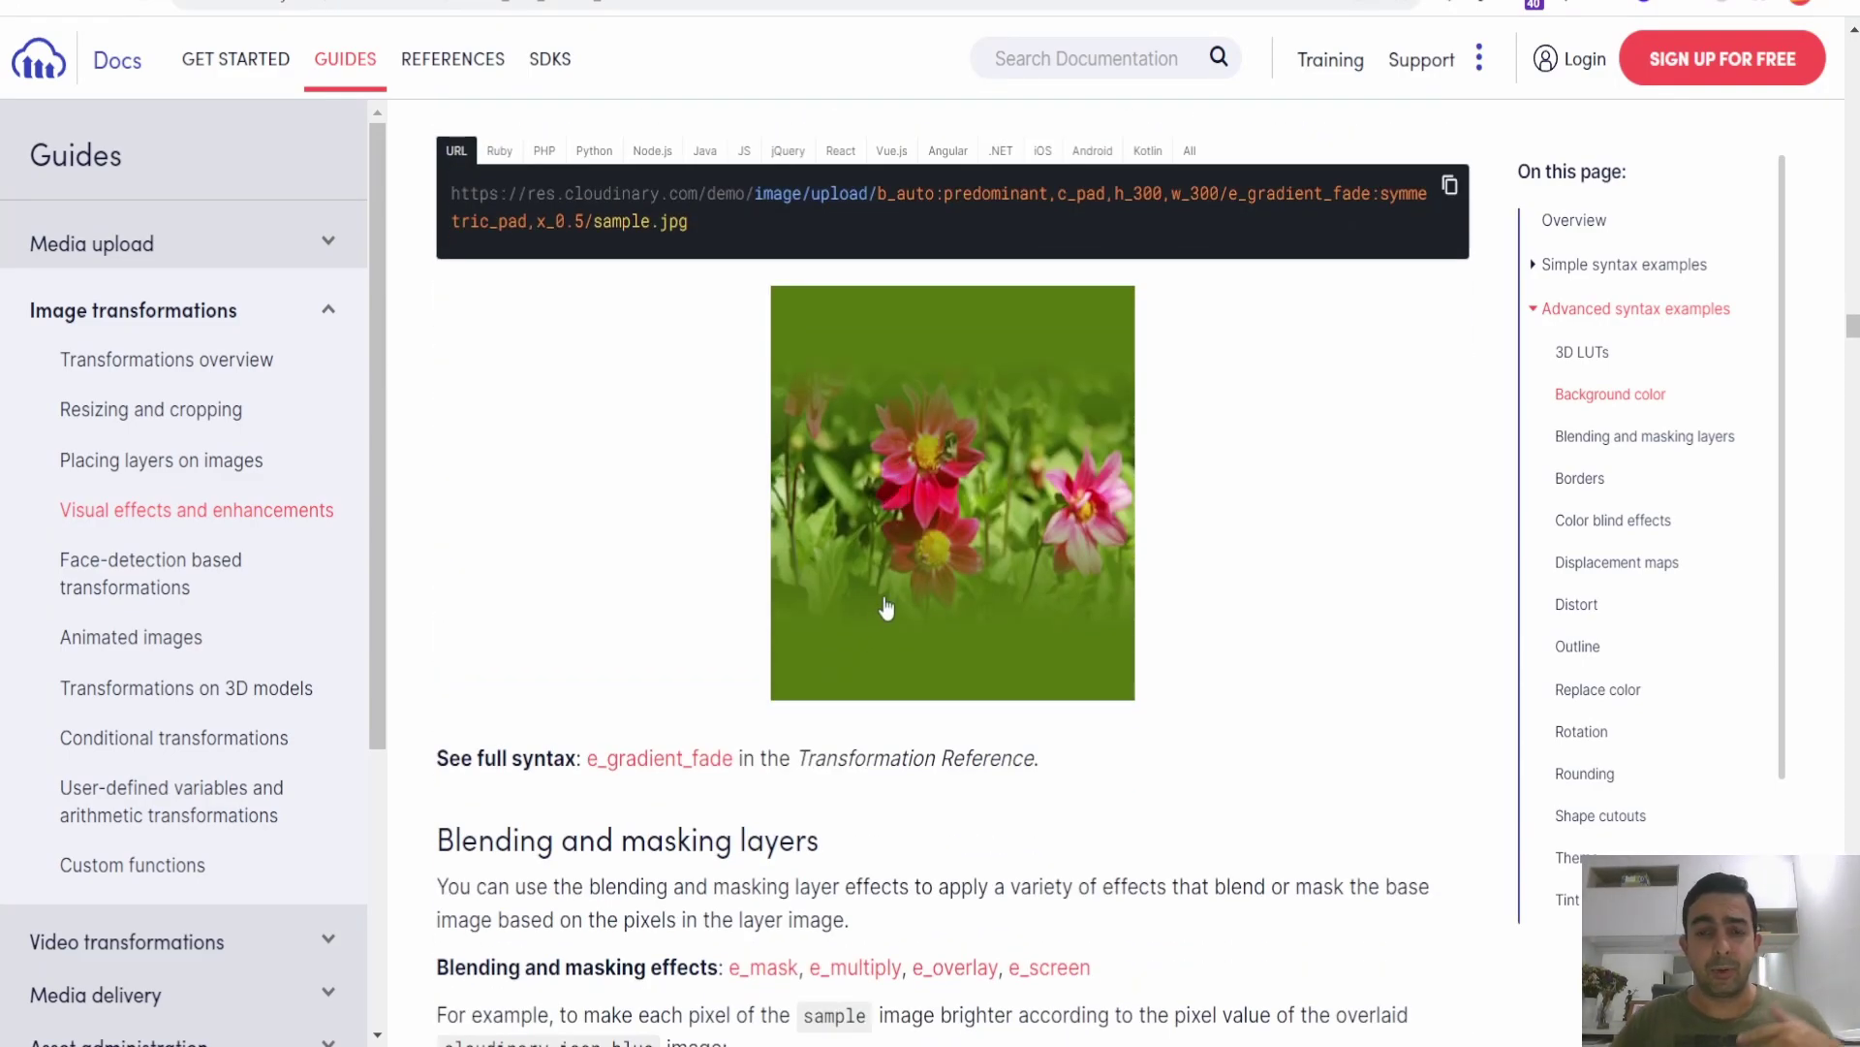